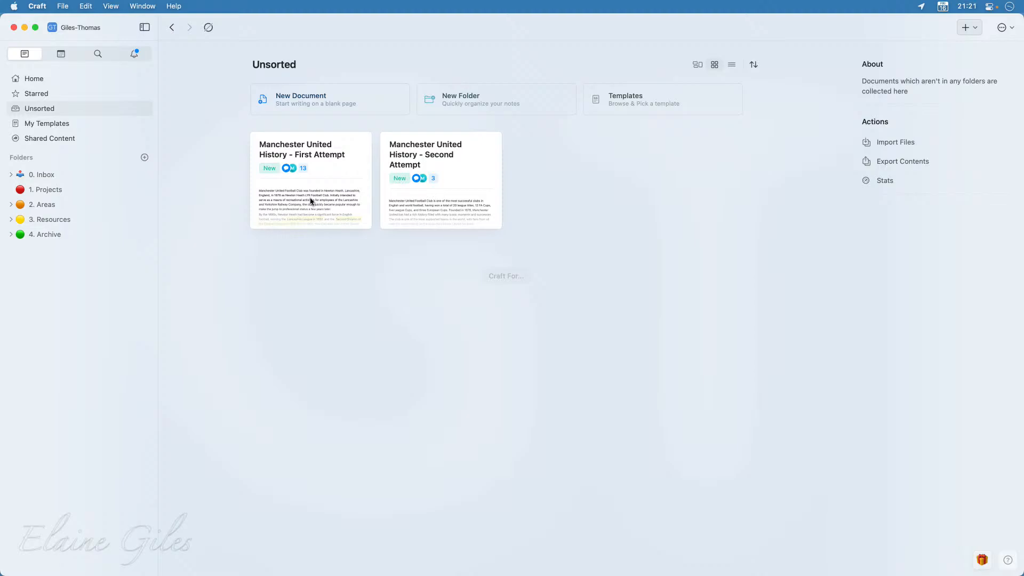
- Open the "Manchester United History - First Attempt" document and skim its highlighted text
click(311, 201)
click(311, 201)
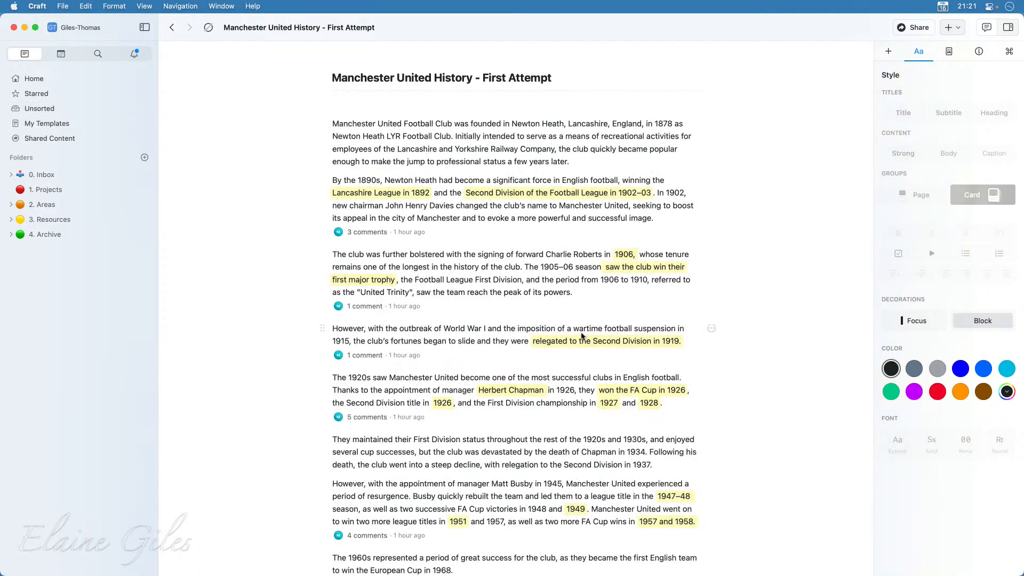
scroll(800, 406, down, 5)
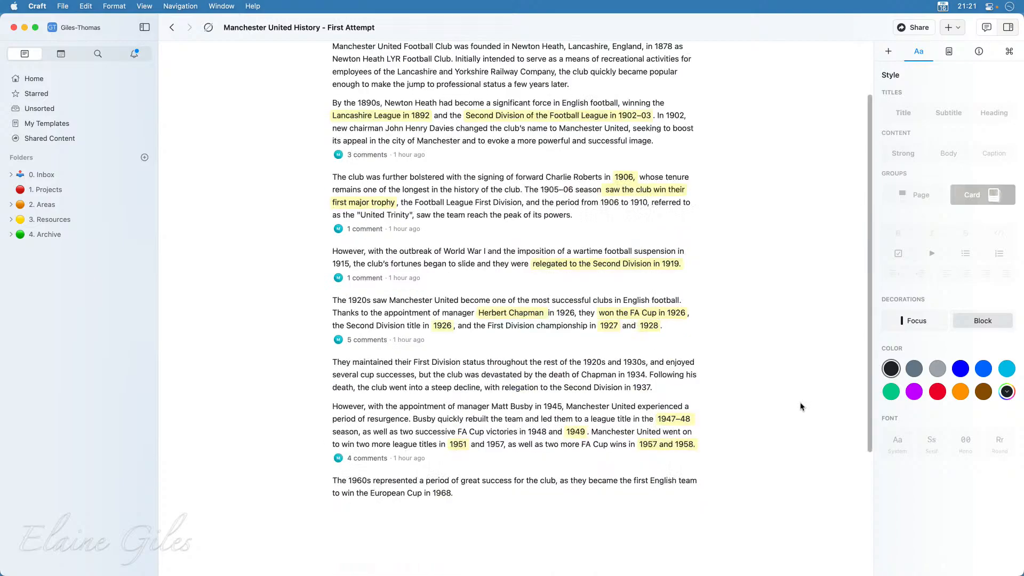
scroll(800, 407, up, 5)
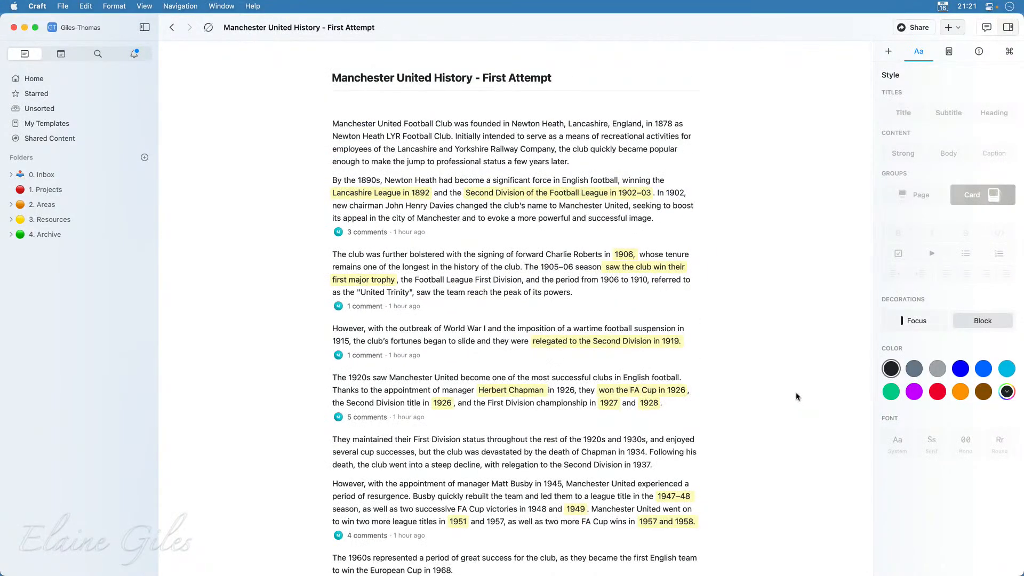
scroll(796, 396, down, 1)
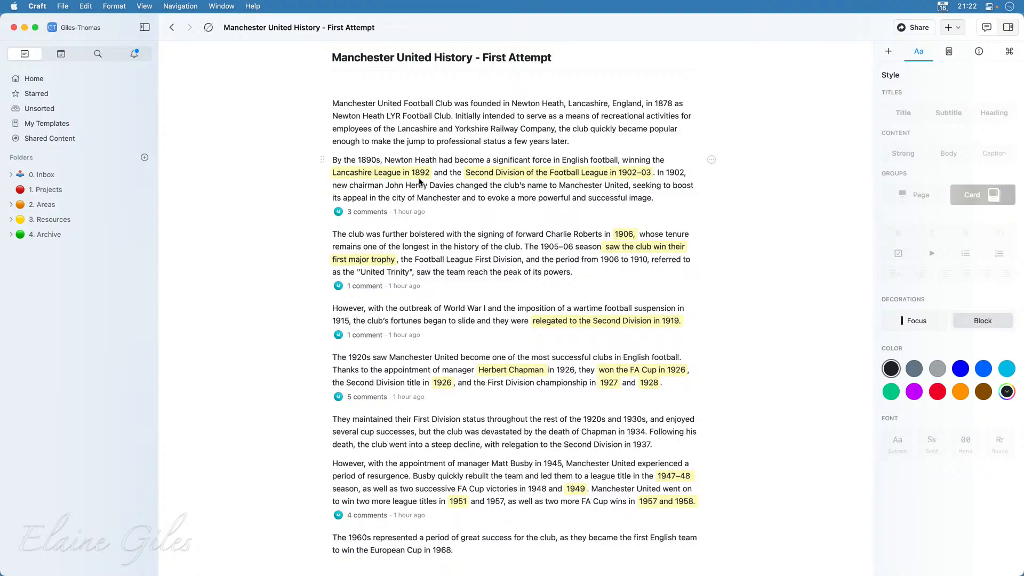
- Read the reviewer comments on the 1890s, World War I and 1920s paragraphs and look over the rest of the document
click(372, 214)
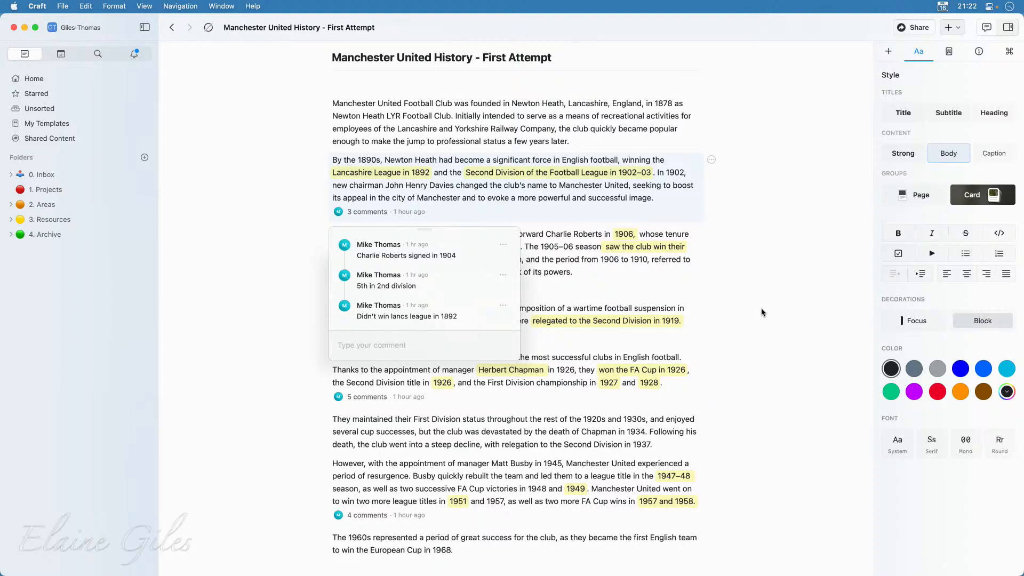
key(Escape)
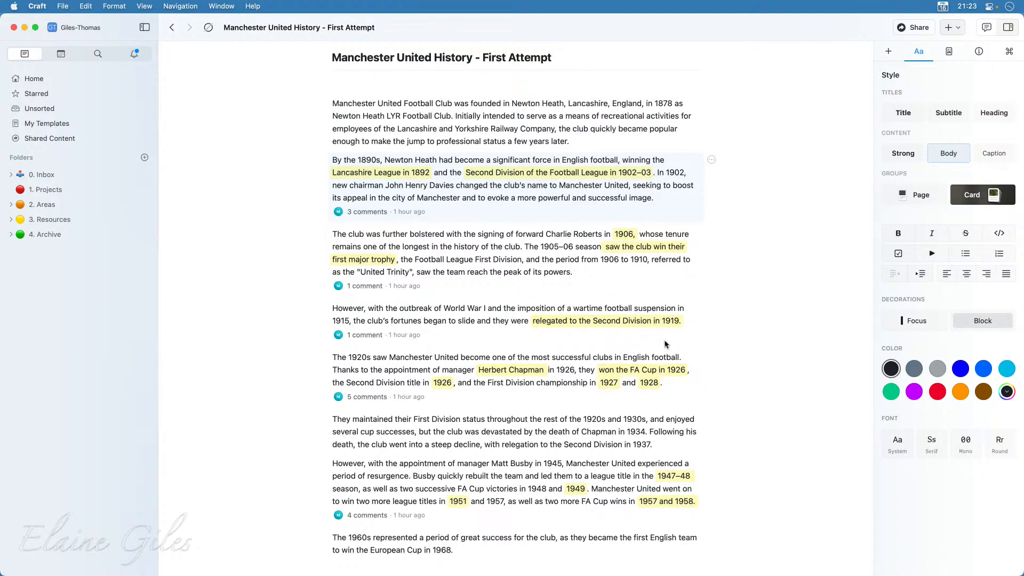
click(364, 336)
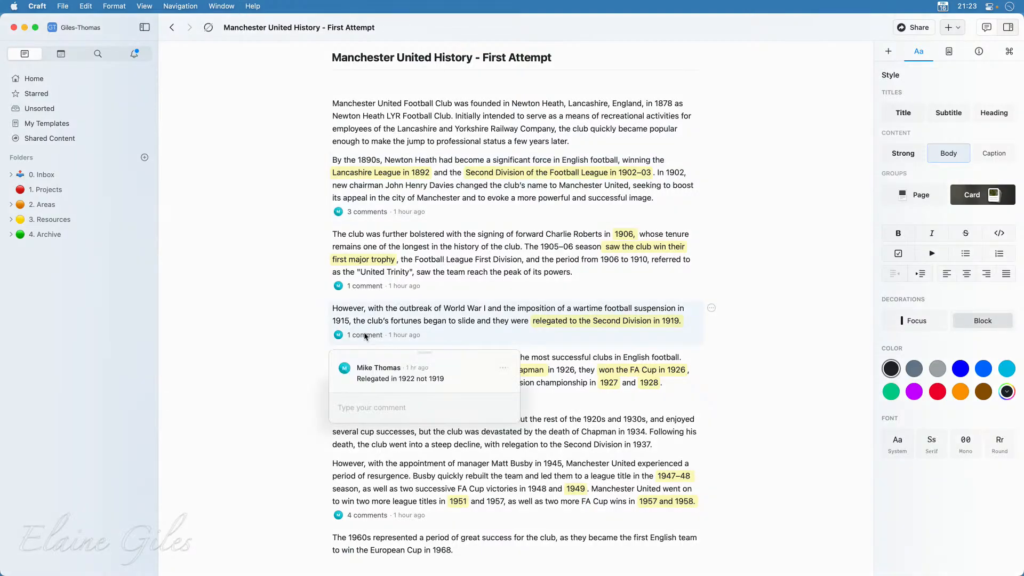
click(750, 365)
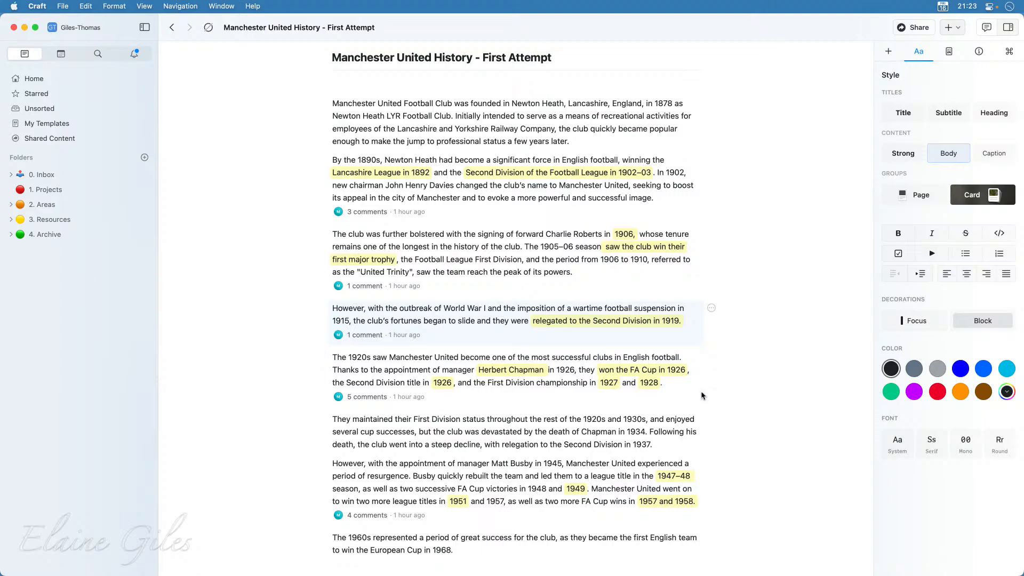
click(380, 398)
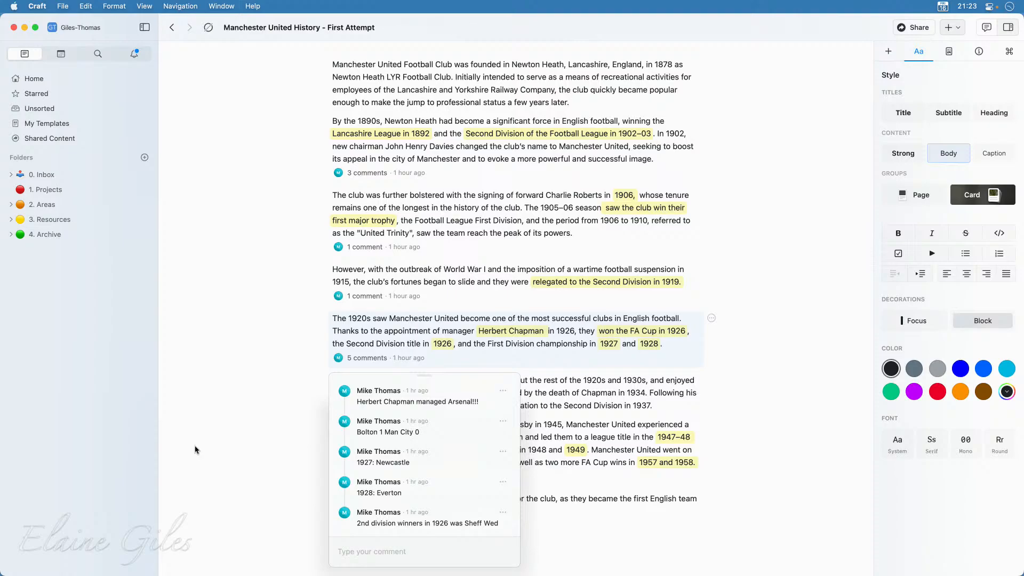
click(781, 448)
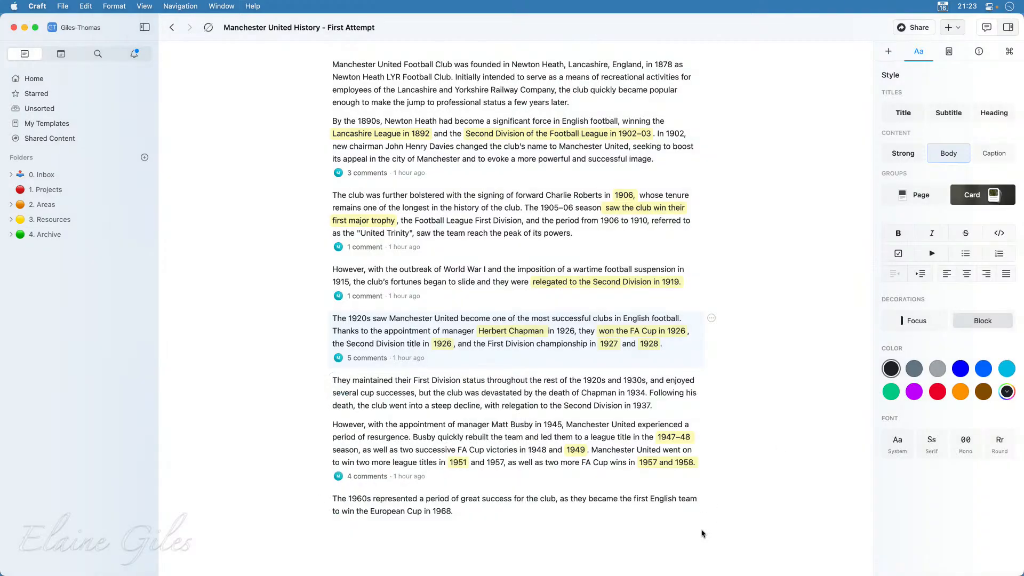
scroll(696, 514, down, 5)
scroll(694, 512, up, 1)
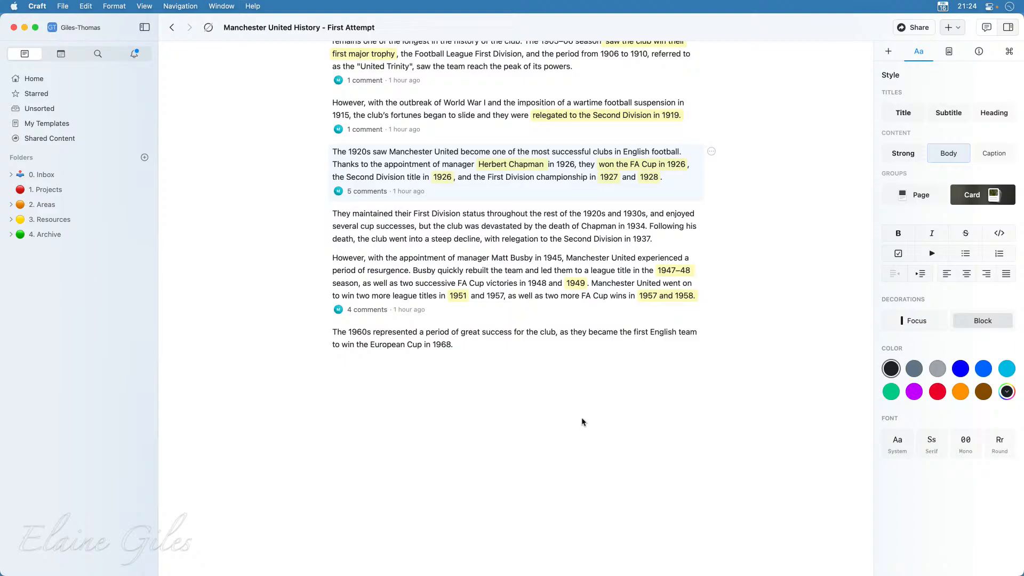
scroll(584, 421, up, 10)
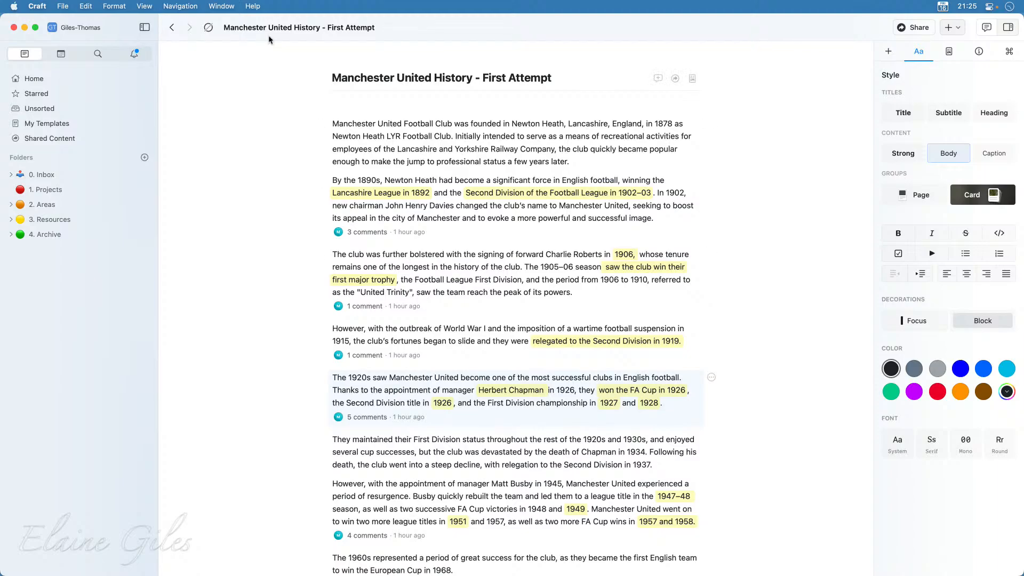
- Open the "Manchester United History - Second Attempt" document and read the comments on the club's early years paragraph
click(171, 28)
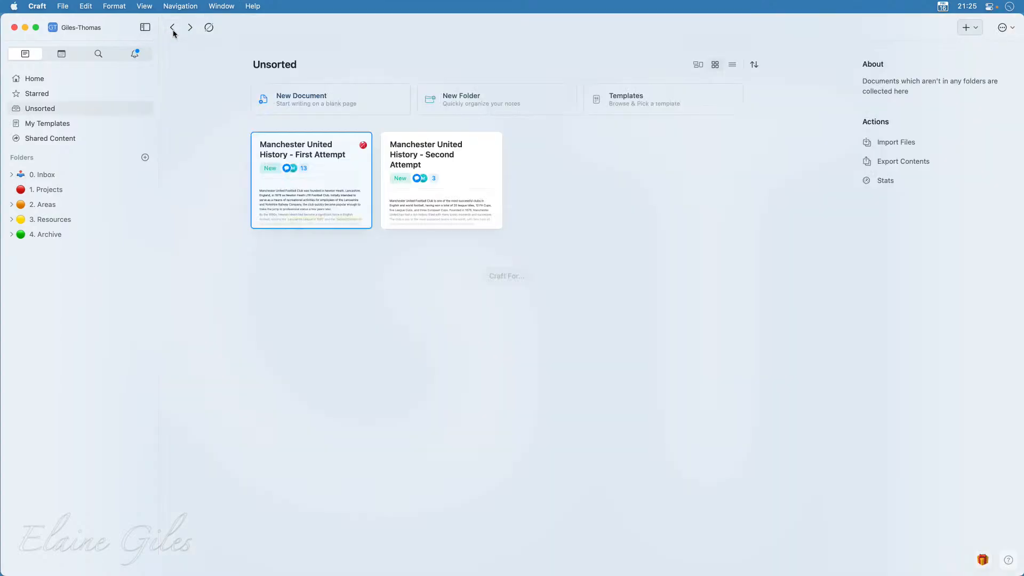
click(432, 208)
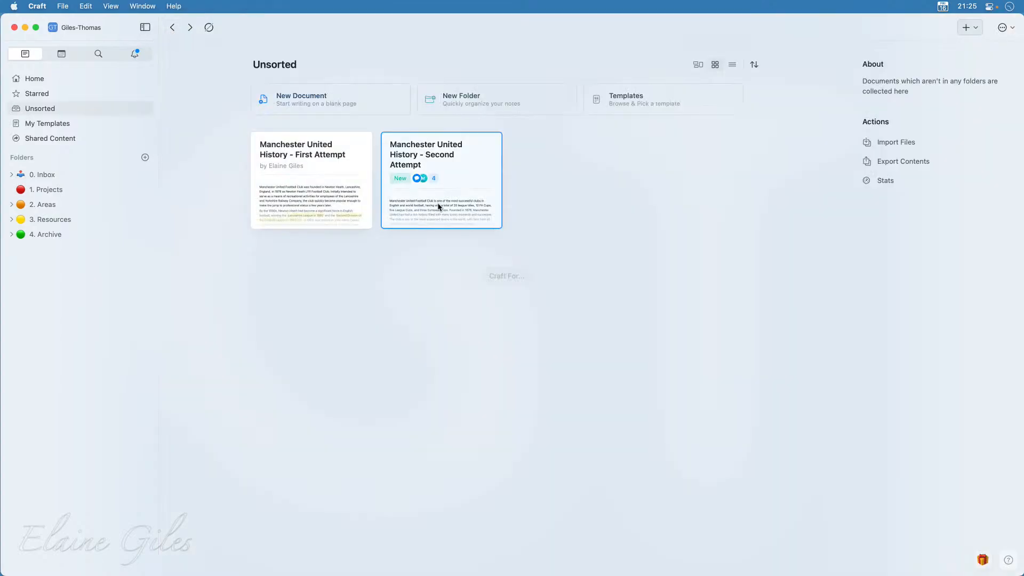
double_click(439, 207)
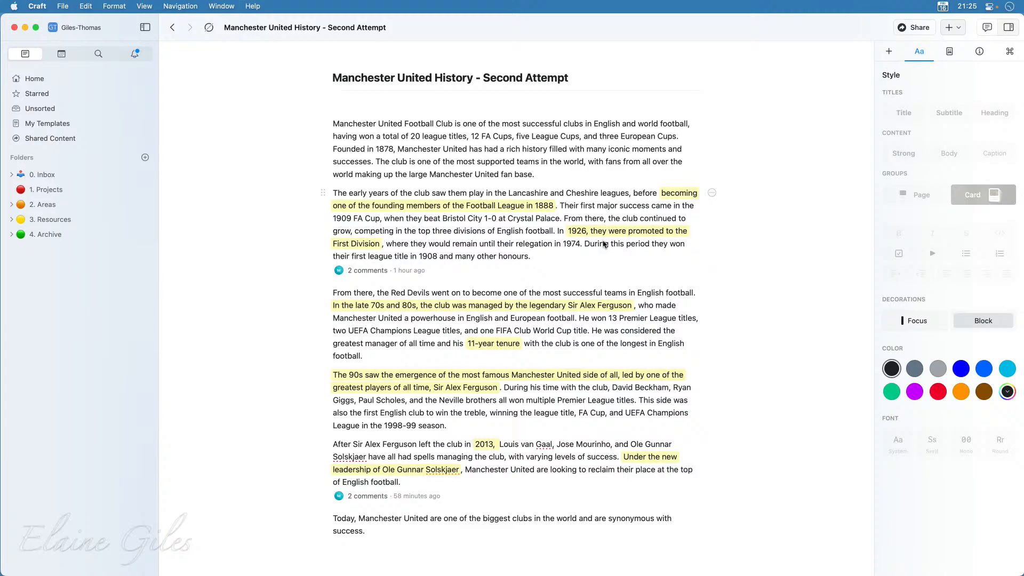
click(352, 271)
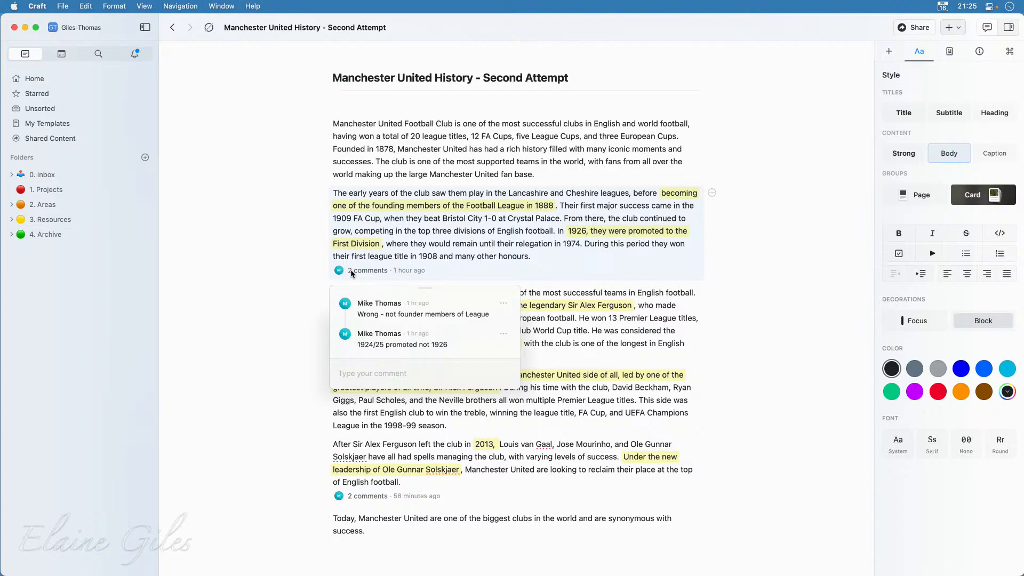
click(243, 287)
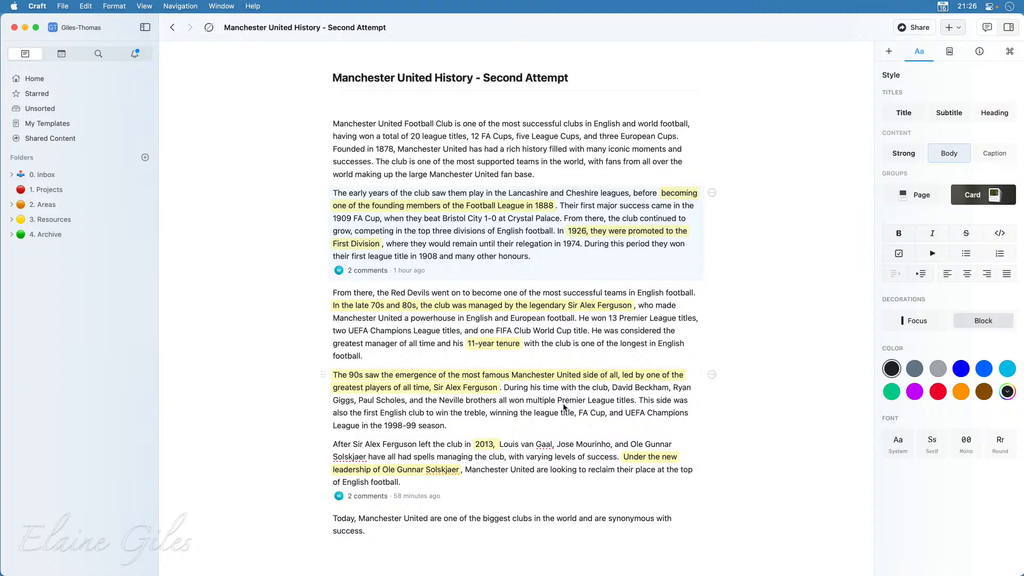
- Look over the remaining paragraphs and read the comments on the one about the managers after Sir Alex Ferguson
scroll(563, 406, down, 2)
scroll(565, 408, down, 1)
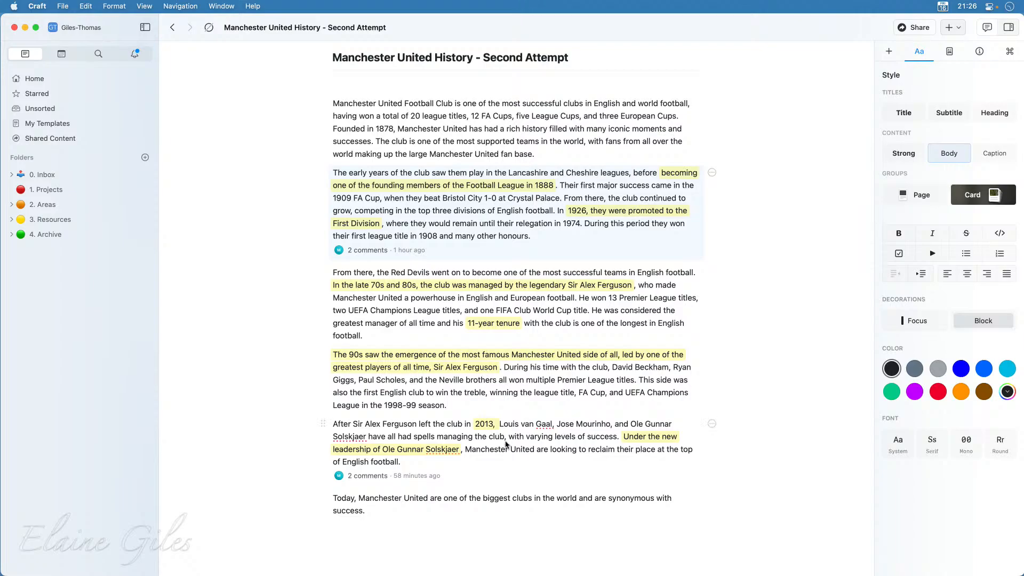
scroll(545, 465, down, 2)
scroll(544, 464, down, 2)
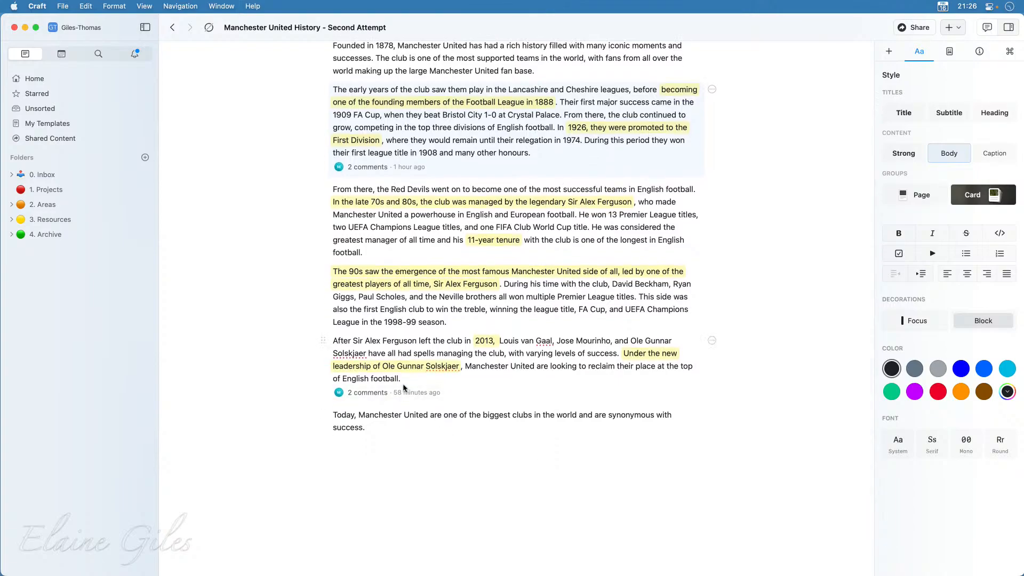
click(366, 393)
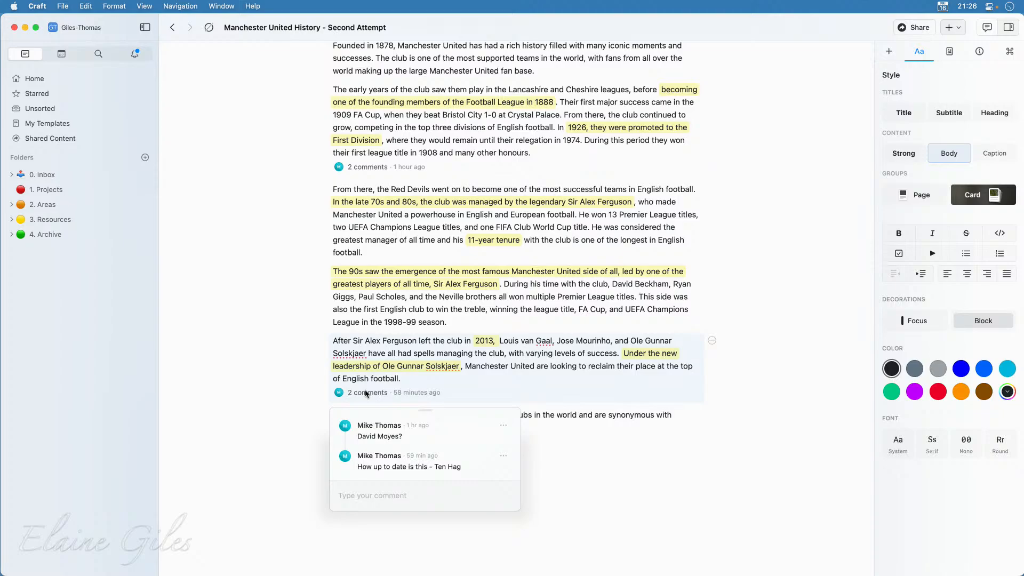
click(283, 392)
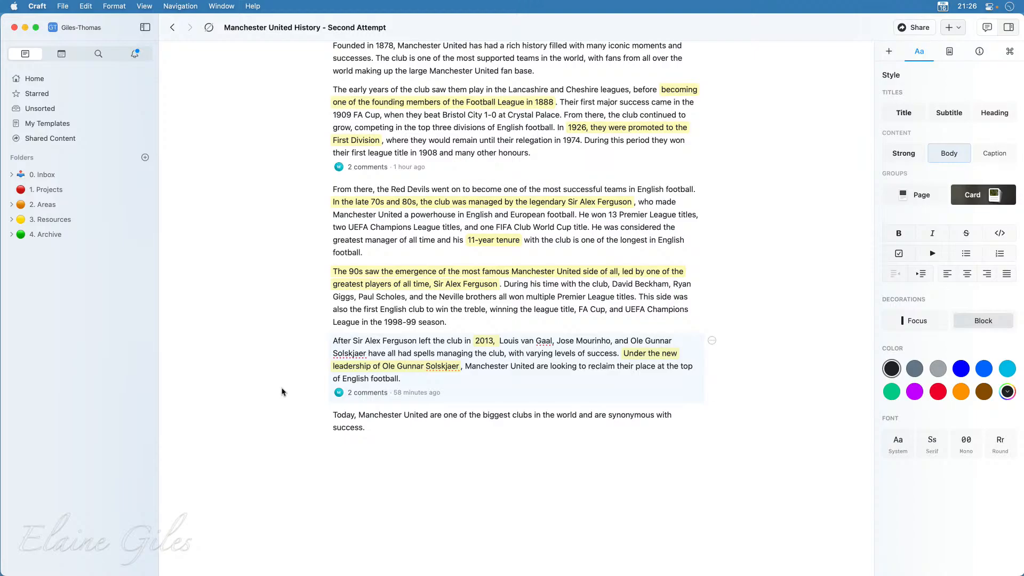
- Return to the beginning of the Second Attempt document and quit Craft
click(355, 456)
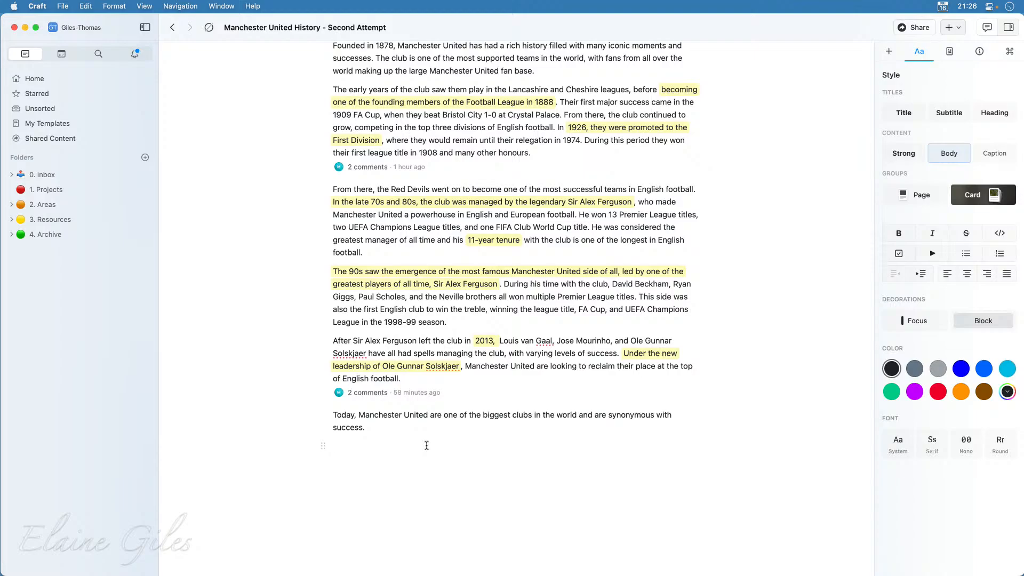
scroll(427, 445, up, 3)
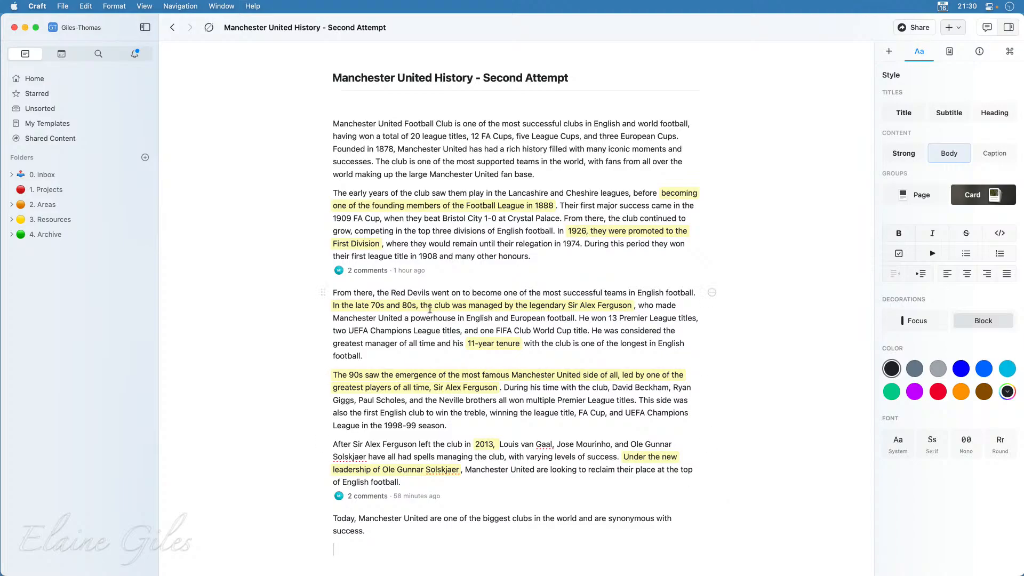
key(super+q)
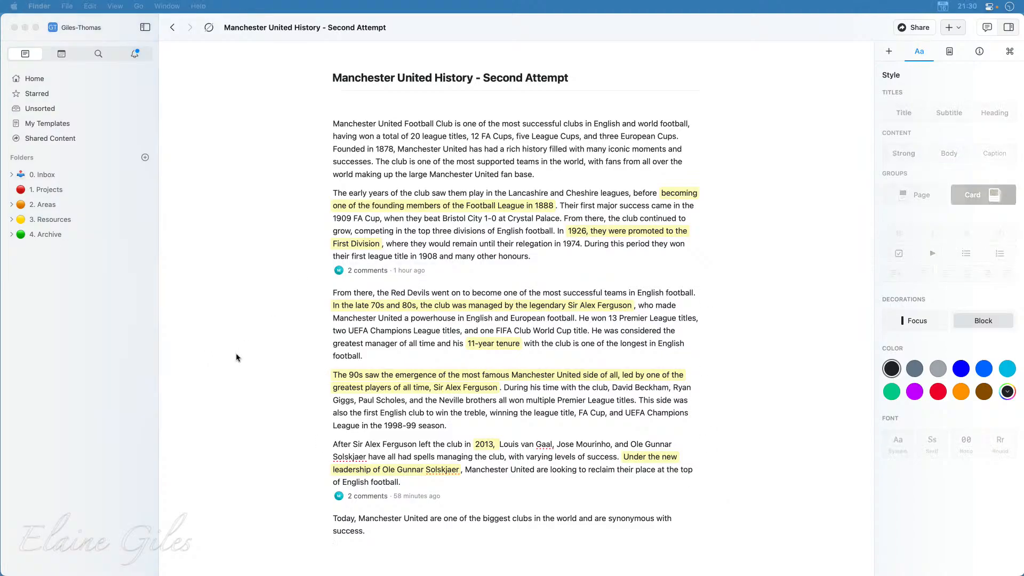
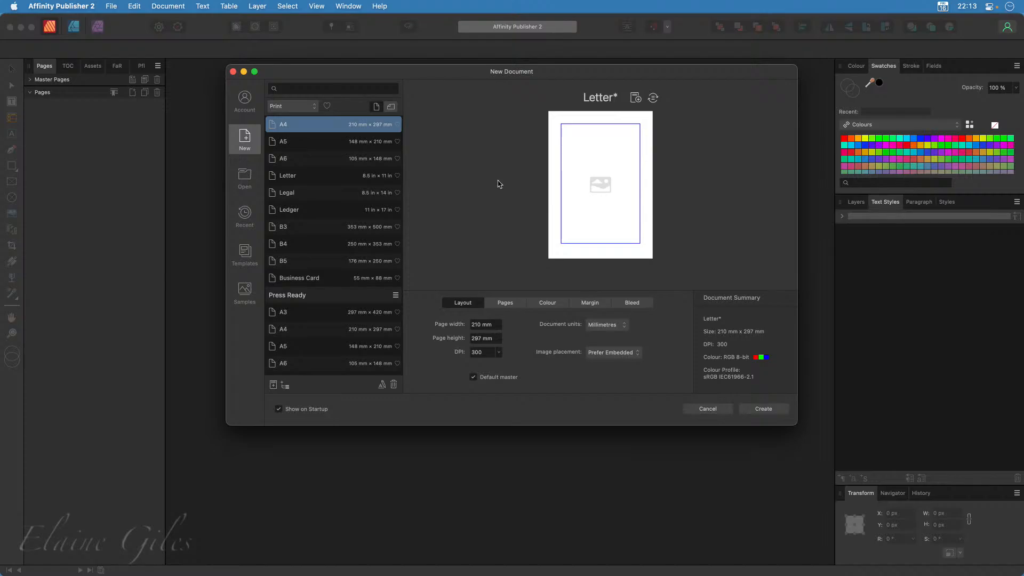
- Choose the A4 print preset for a new Affinity Publisher document and turn off facing pages
mouse_move(450, 79)
mouse_down()
mouse_move(320, 128)
mouse_move(470, 126)
mouse_move(424, 111)
mouse_move(436, 91)
mouse_up()
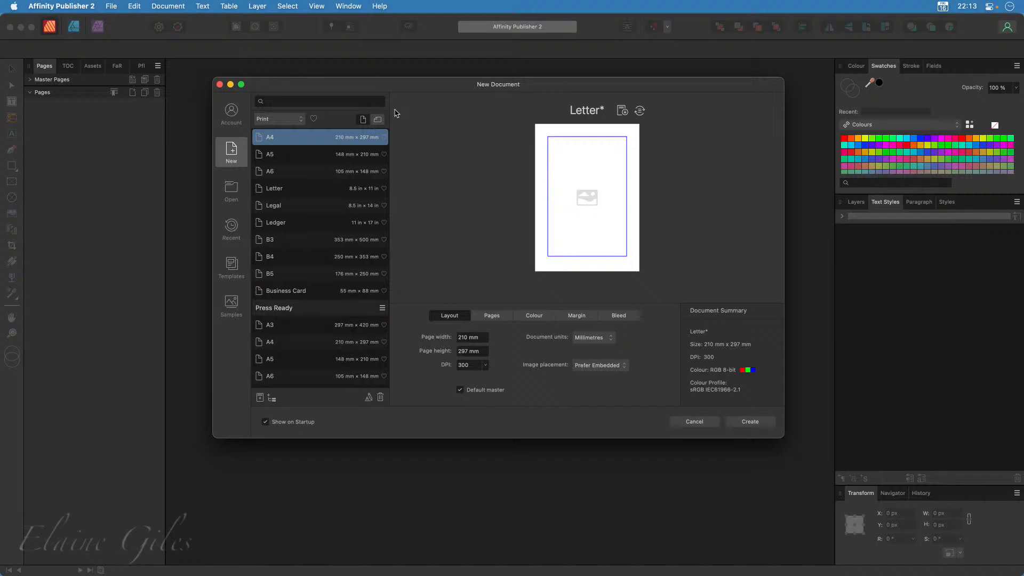
click(321, 137)
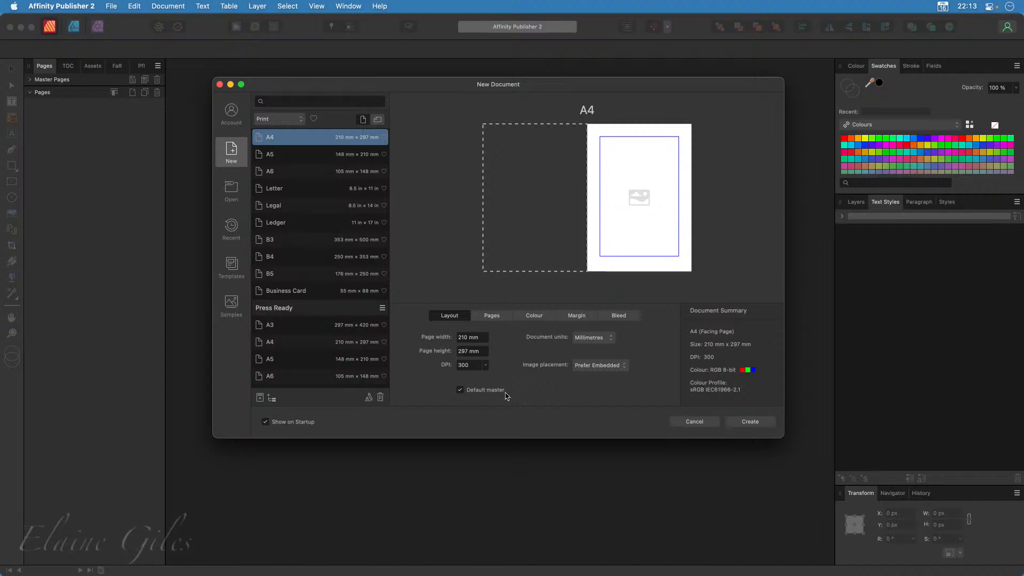
click(496, 315)
click(476, 334)
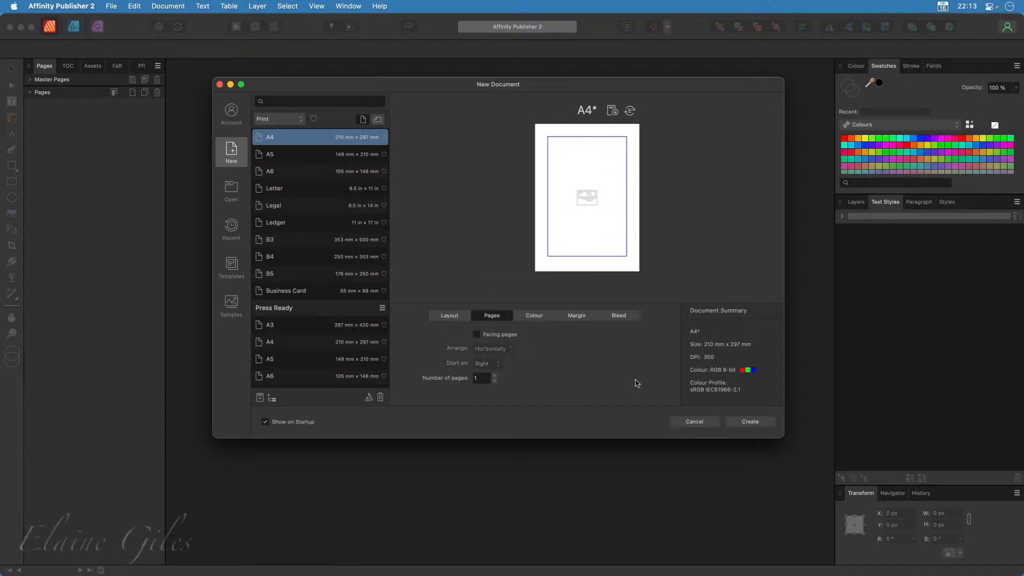
- Set the left, top and right margins to 10 mm and the bottom margin to 15 mm, and create the document
click(575, 318)
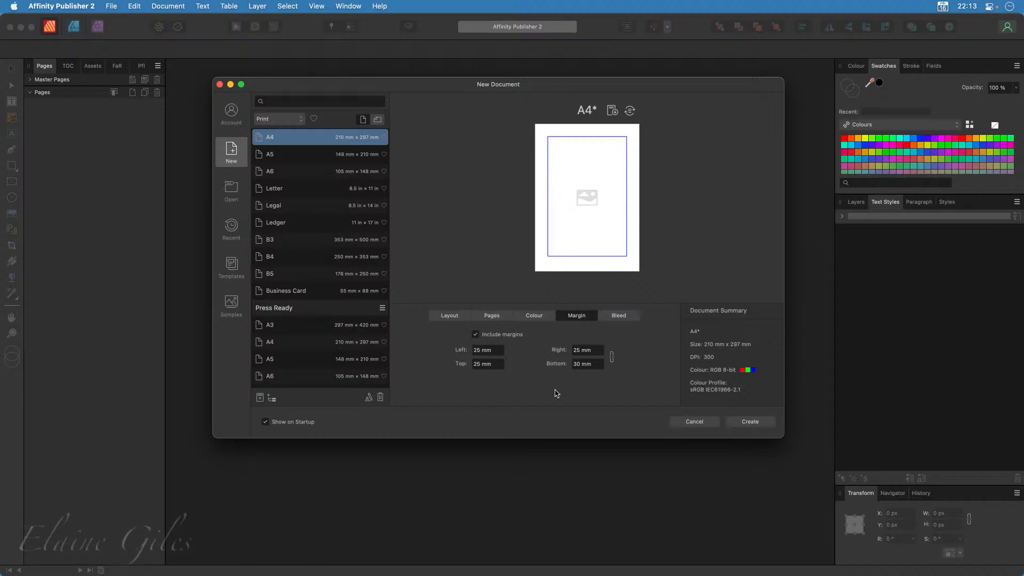
double_click(498, 352)
click(580, 349)
text(10)
key(Return)
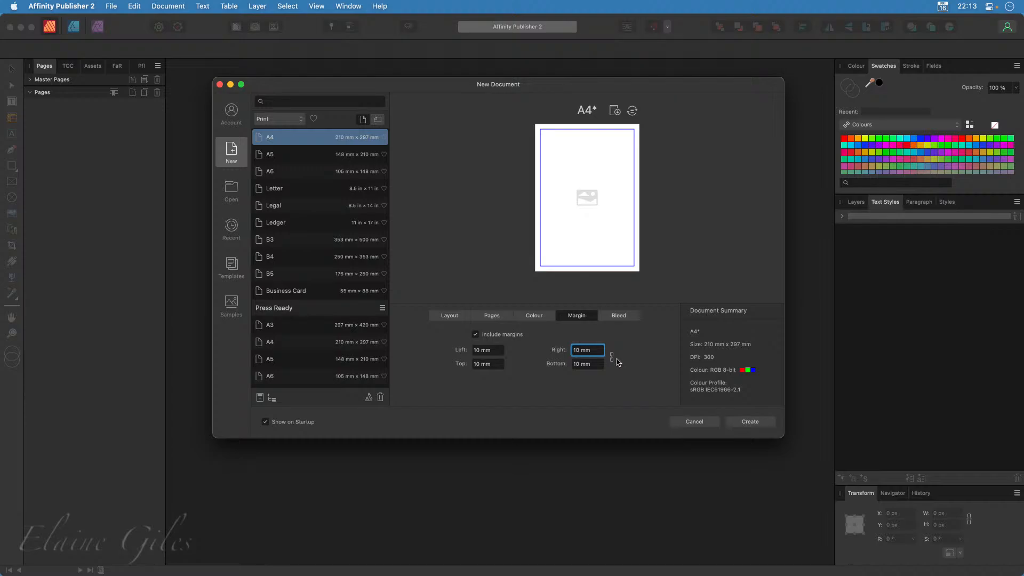
click(595, 367)
text(15)
key(Return)
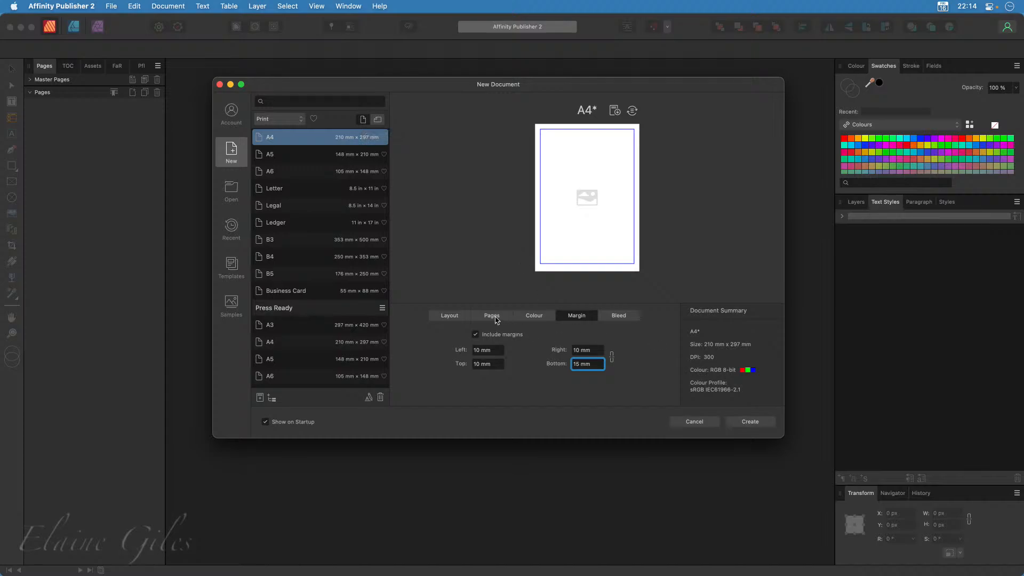
click(450, 315)
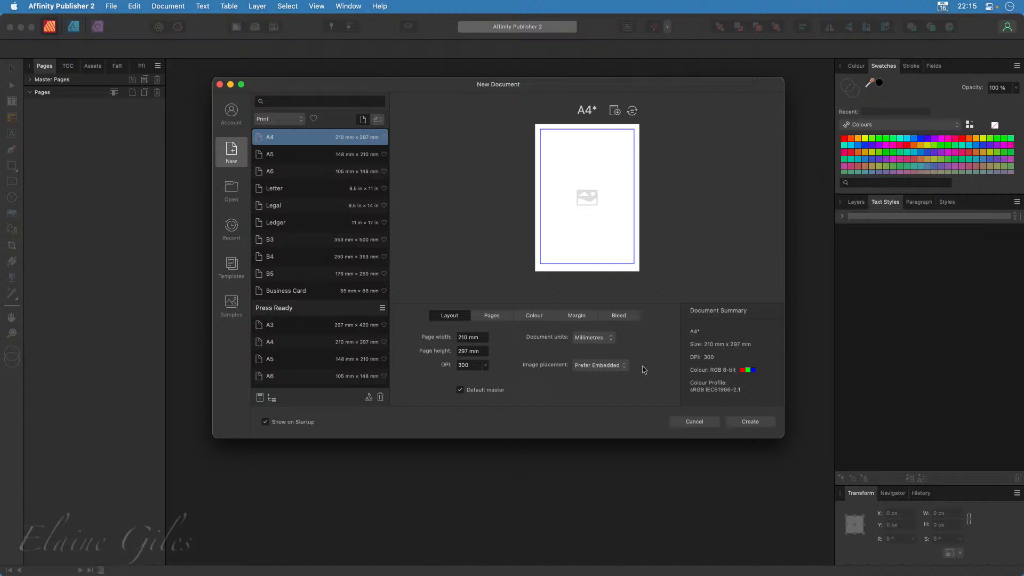
click(751, 422)
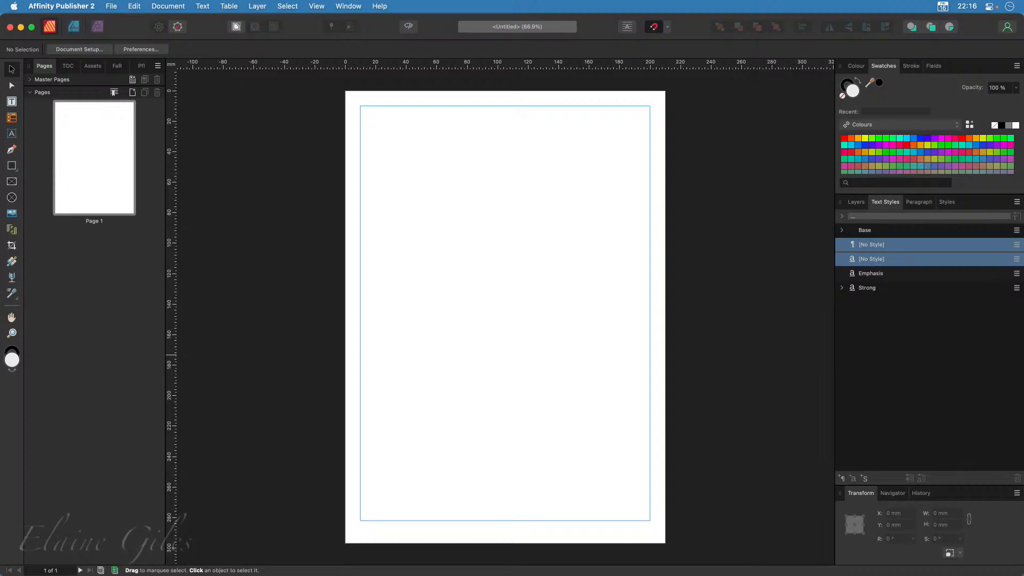
- Switch to Affinity Designer 2
key(alt+space)
text(des)
key(Return)
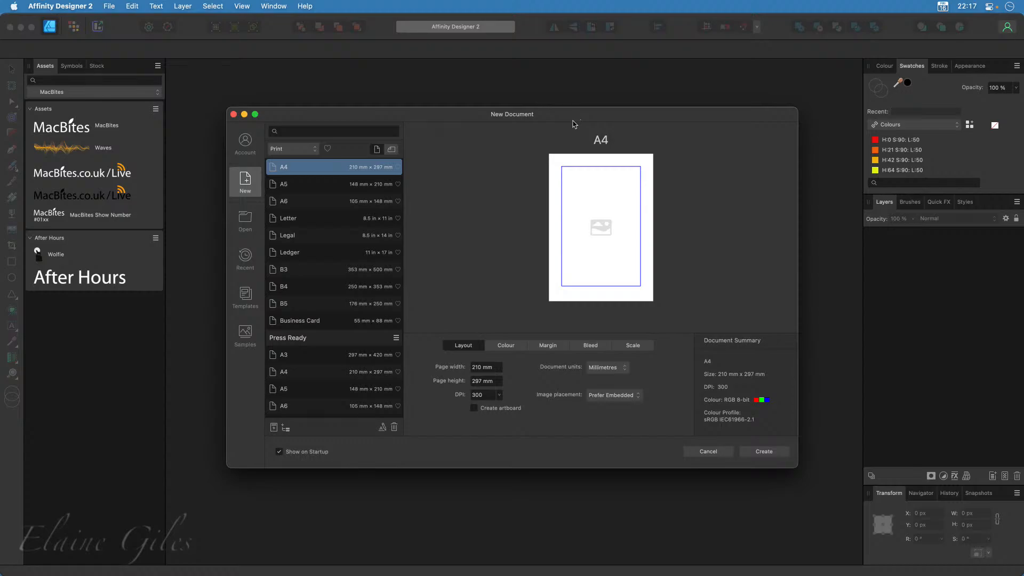
- Enable artboard creation and exclude margins for the new A4 document
click(489, 414)
click(547, 344)
click(490, 365)
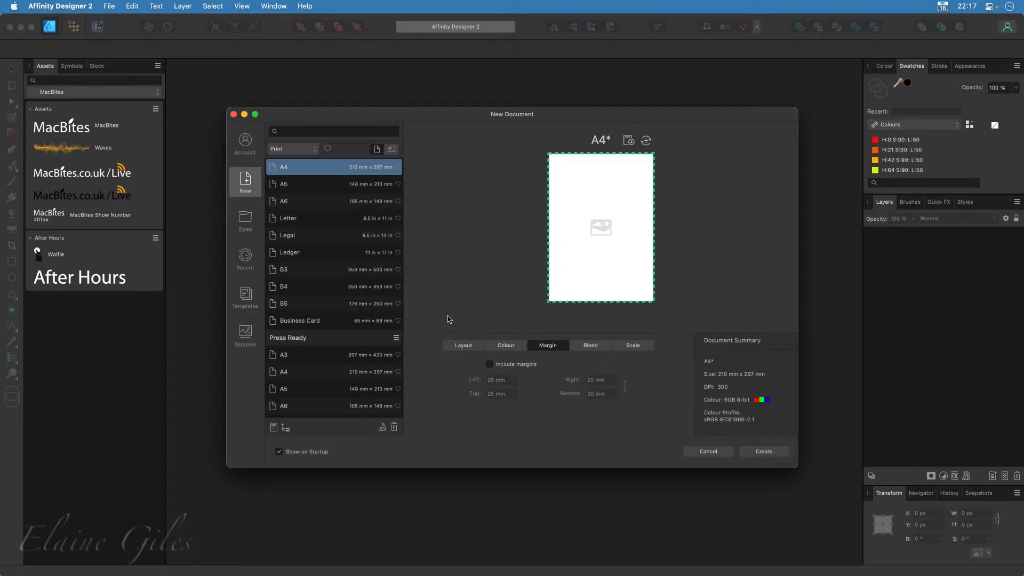
- Create the A4 document and insert two more document-sized artboards beside the first one
click(756, 454)
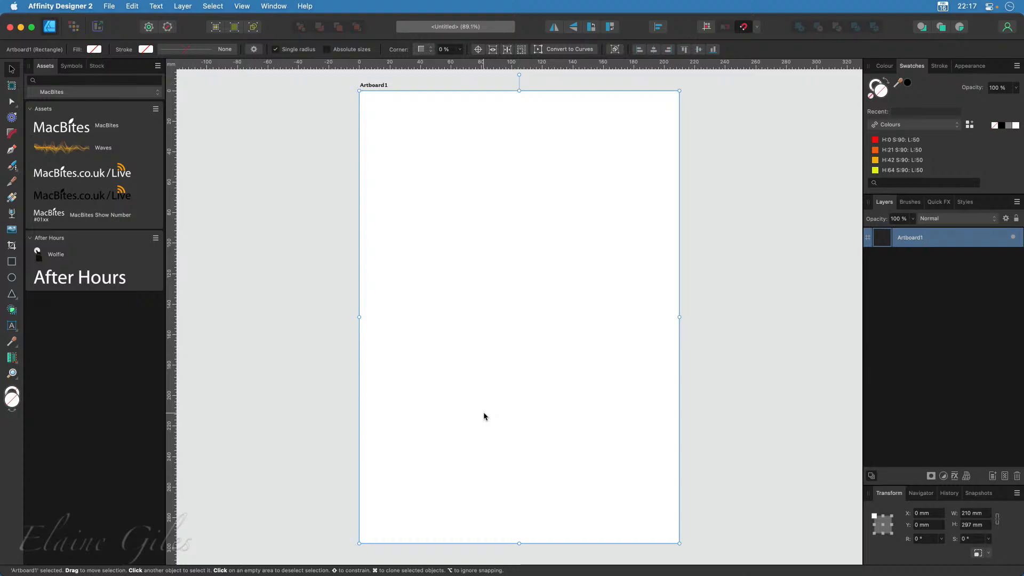
click(12, 87)
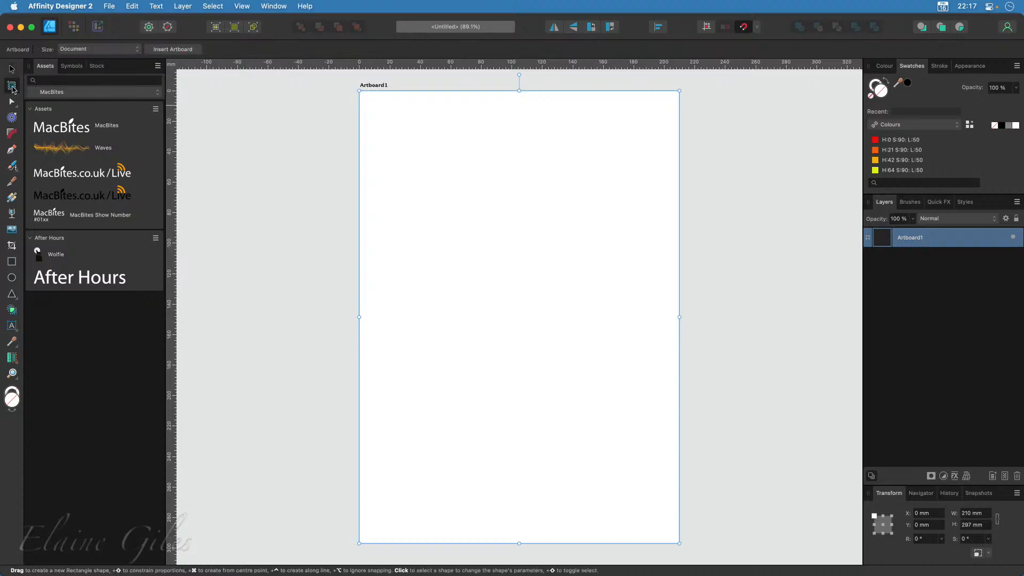
click(188, 54)
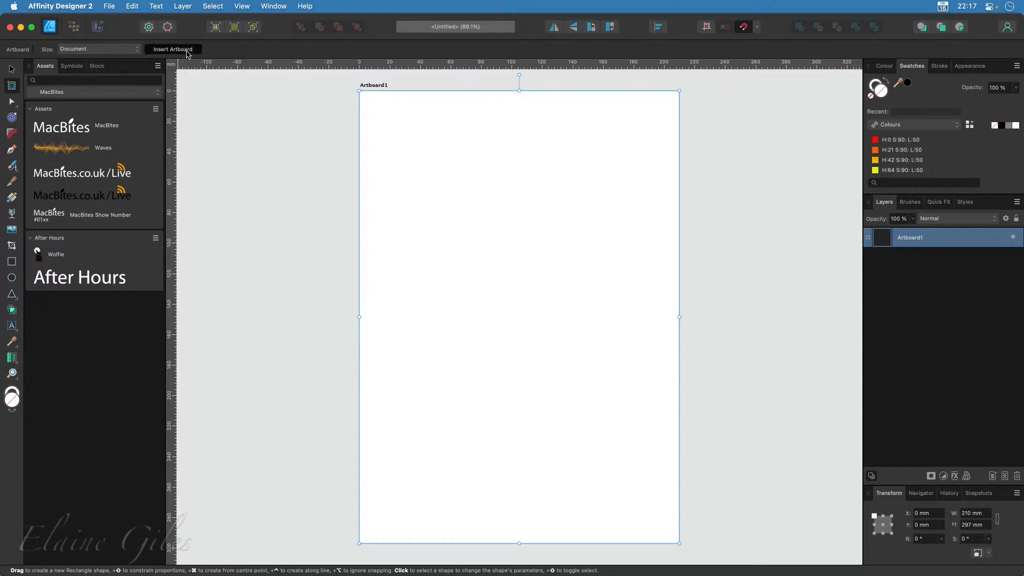
scroll(427, 220, right, 5)
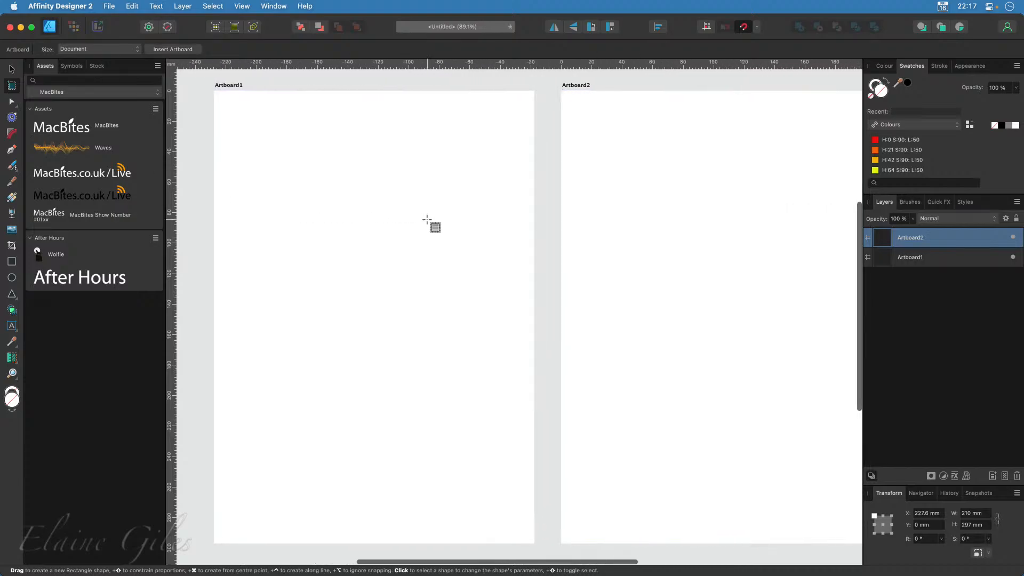
scroll(427, 220, right, 2)
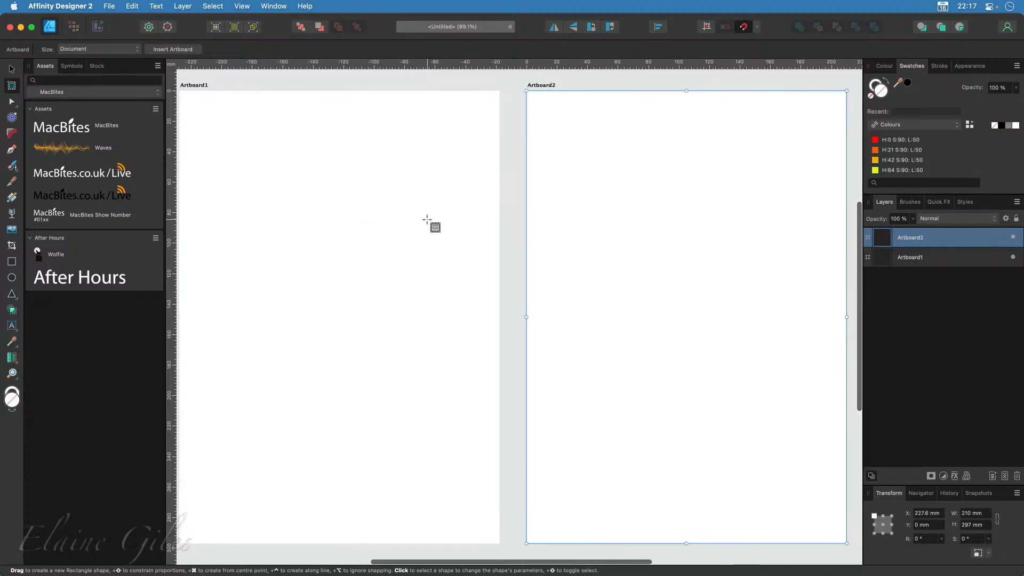
click(178, 52)
scroll(565, 354, right, 10)
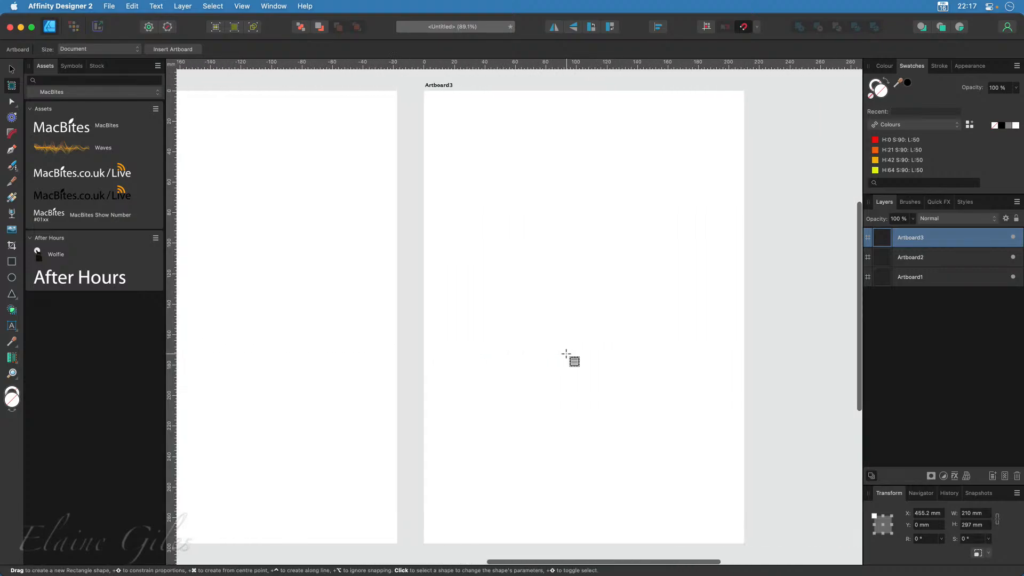
scroll(566, 354, left, 10)
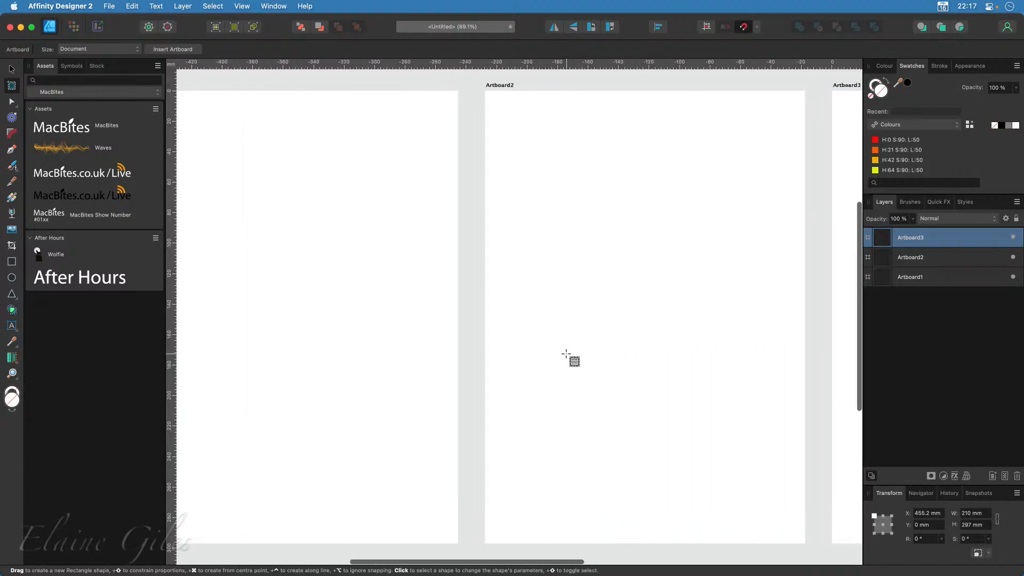
scroll(566, 354, left, 2)
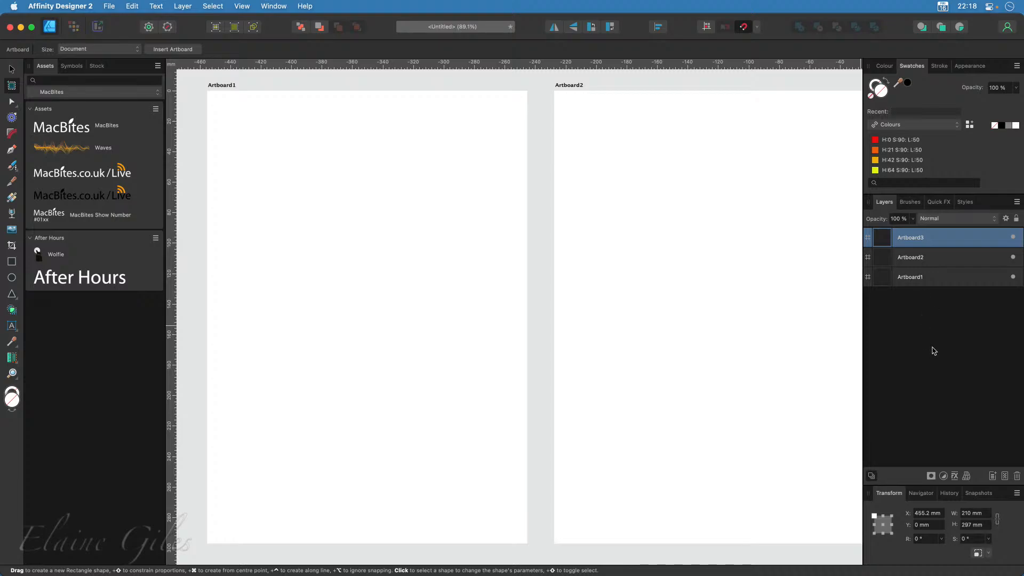
- Draw a 210 × 297 mm rectangle covering Artboard1 and fill it with the orange H:42 S:90 L:50 swatch
click(12, 262)
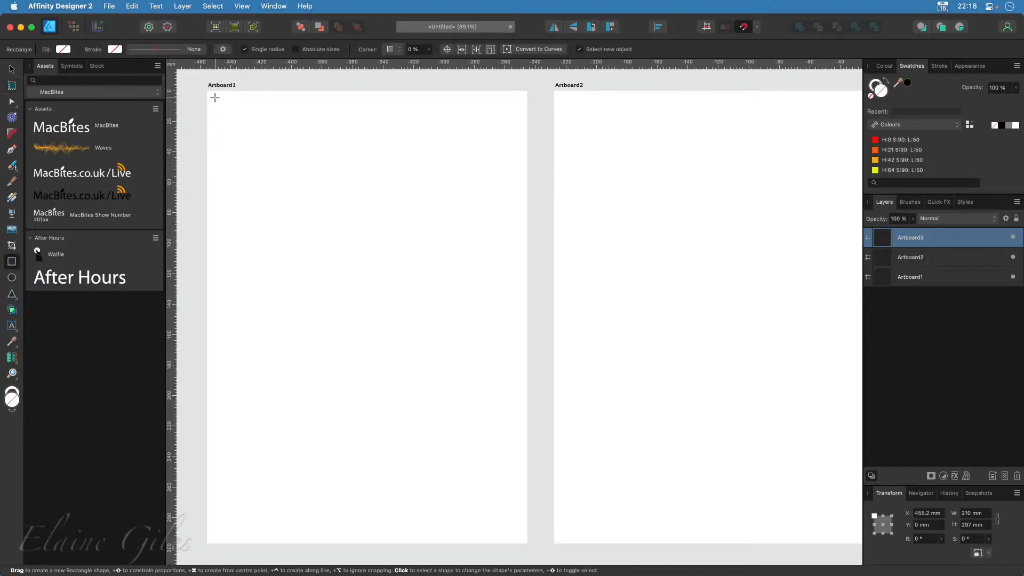
mouse_move(207, 91)
mouse_down()
mouse_move(473, 388)
mouse_move(527, 544)
mouse_up()
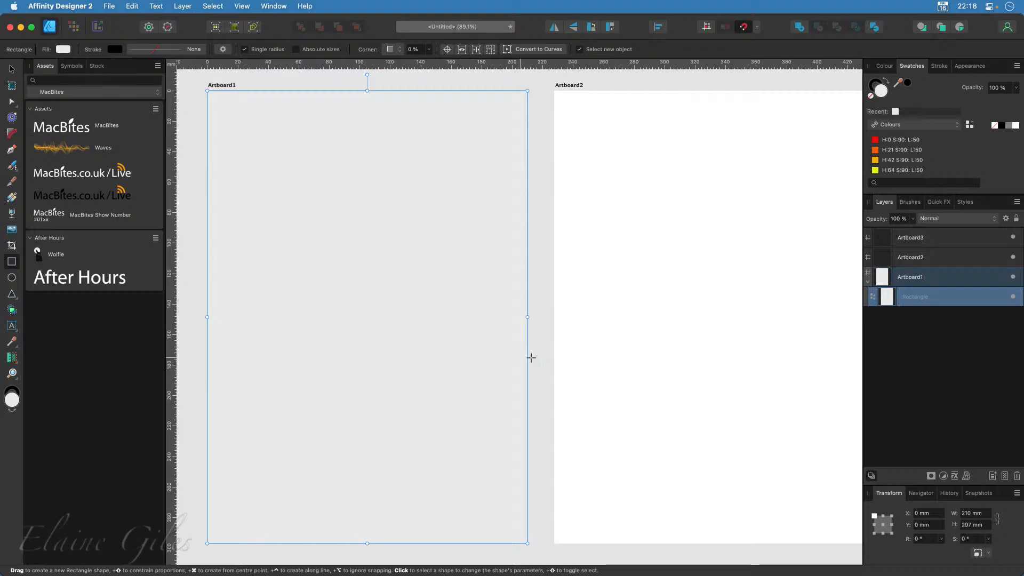
click(897, 151)
click(902, 161)
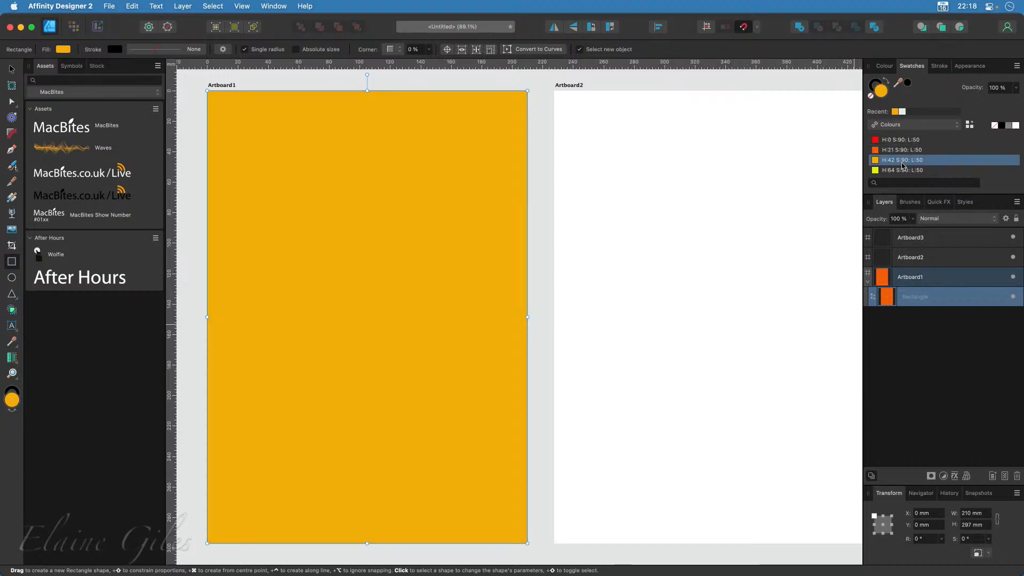
- Fill Artboard2 itself with the purple H:275 S:90 L:50 swatch, without drawing a shape on it
click(915, 263)
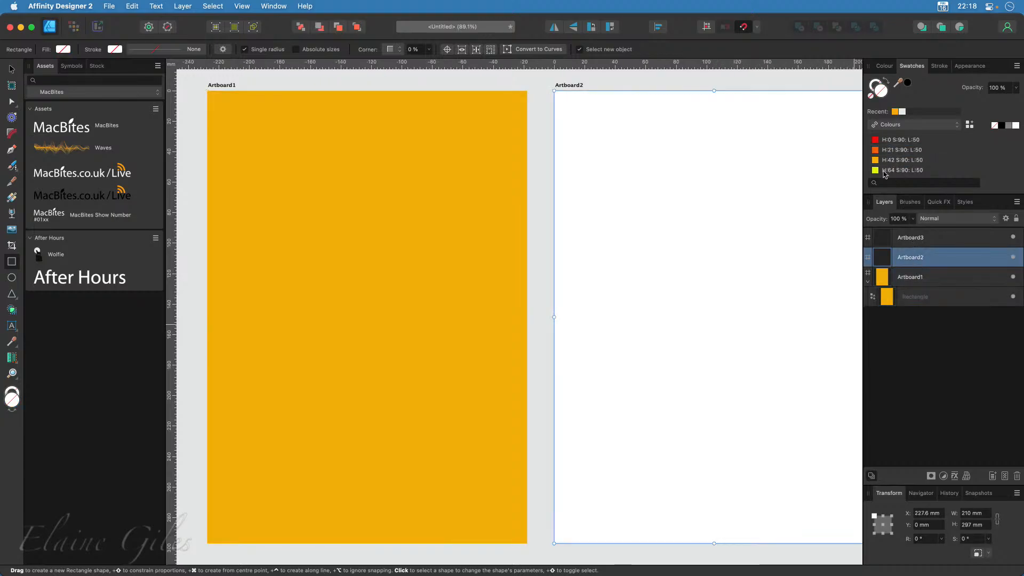
scroll(905, 145, down, 3)
scroll(905, 145, down, 5)
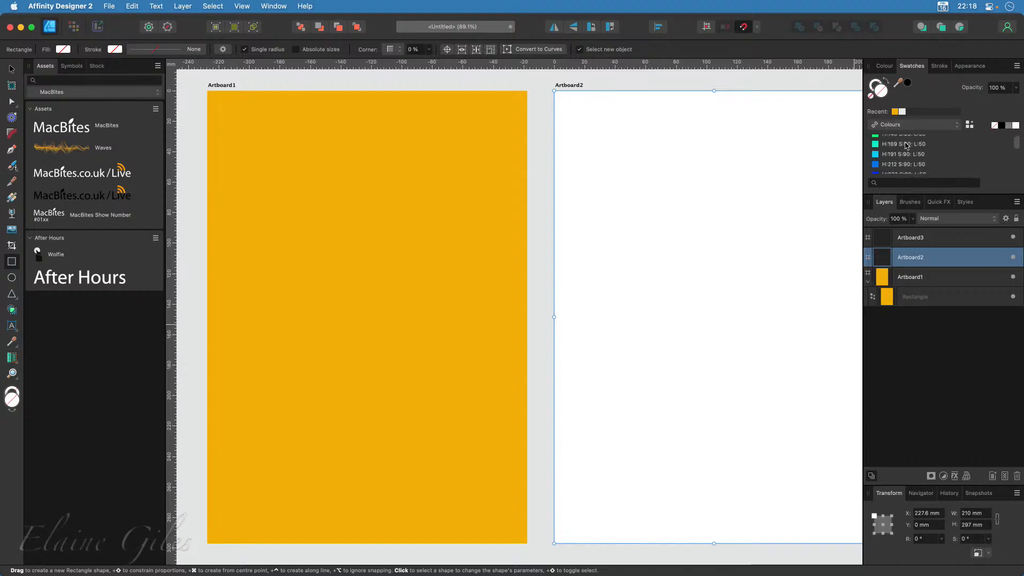
click(900, 153)
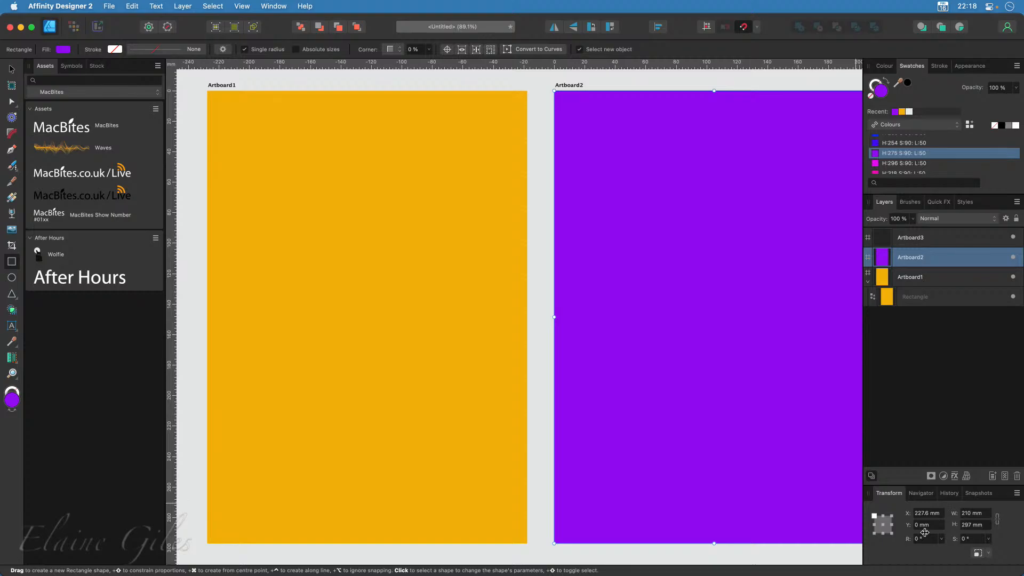
scroll(772, 511, right, 3)
scroll(772, 511, left, 2)
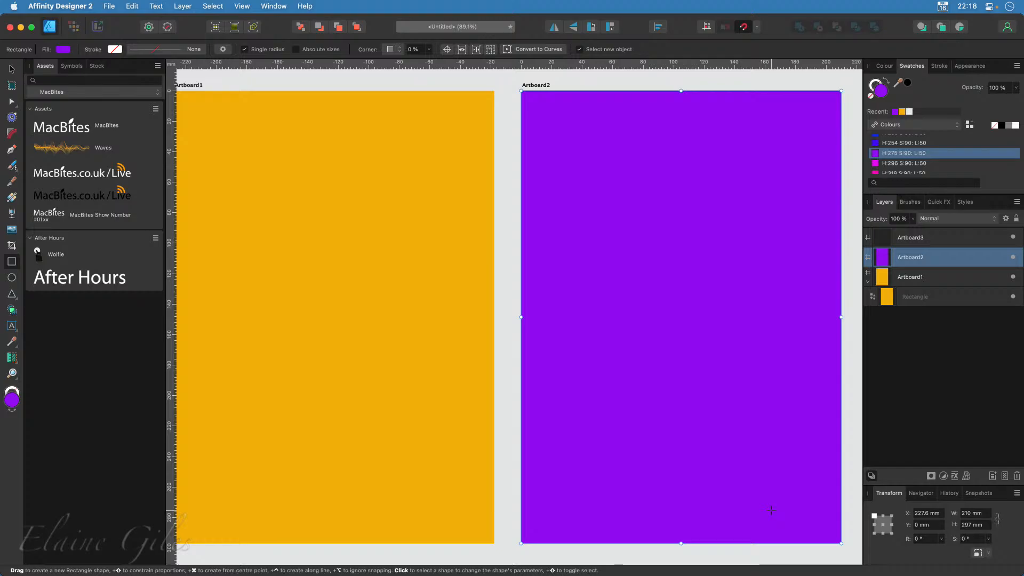
- Compare the rectangle layer inside Artboard1 with the fill applied directly to Artboard2
click(943, 299)
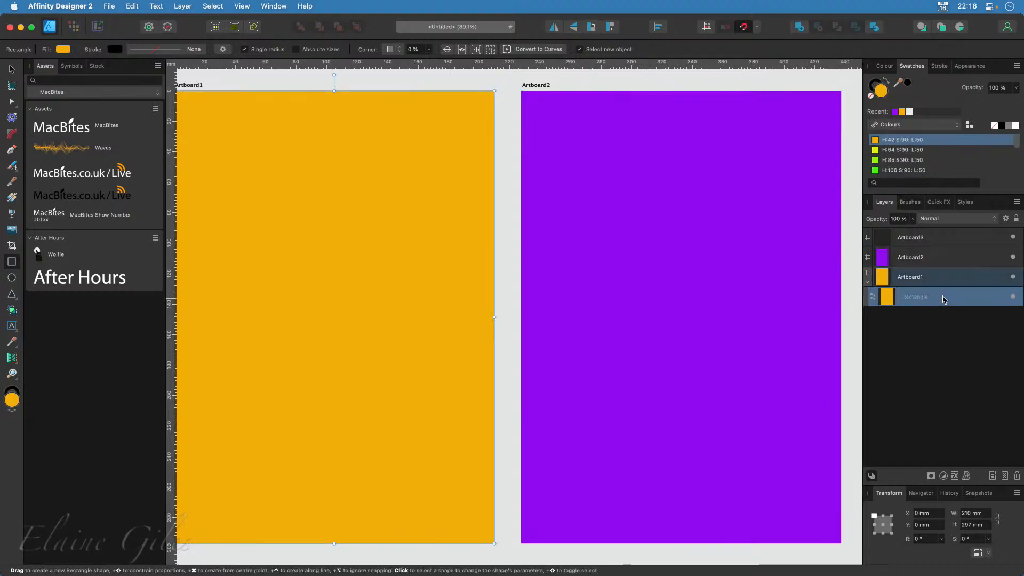
click(925, 261)
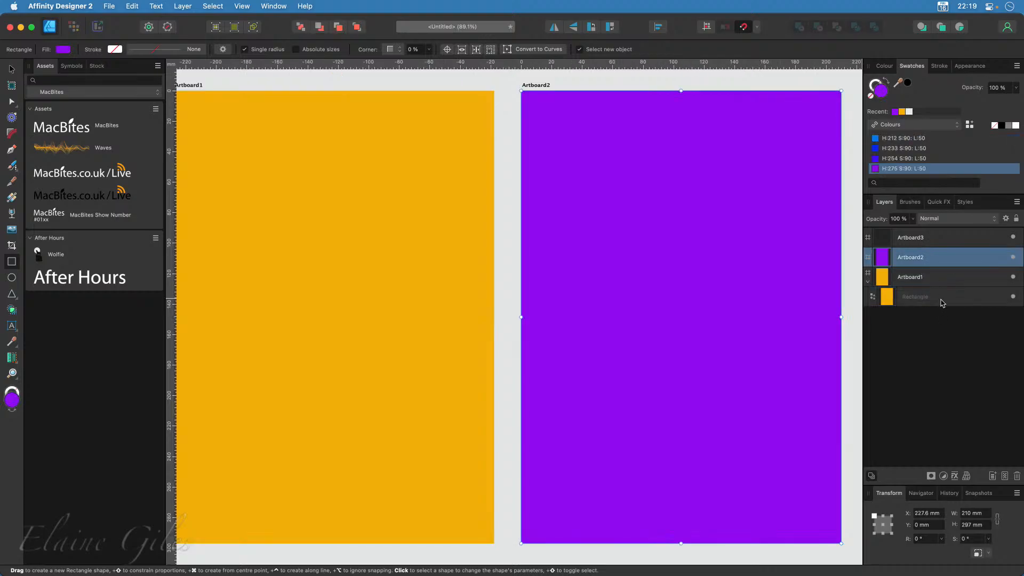
click(942, 302)
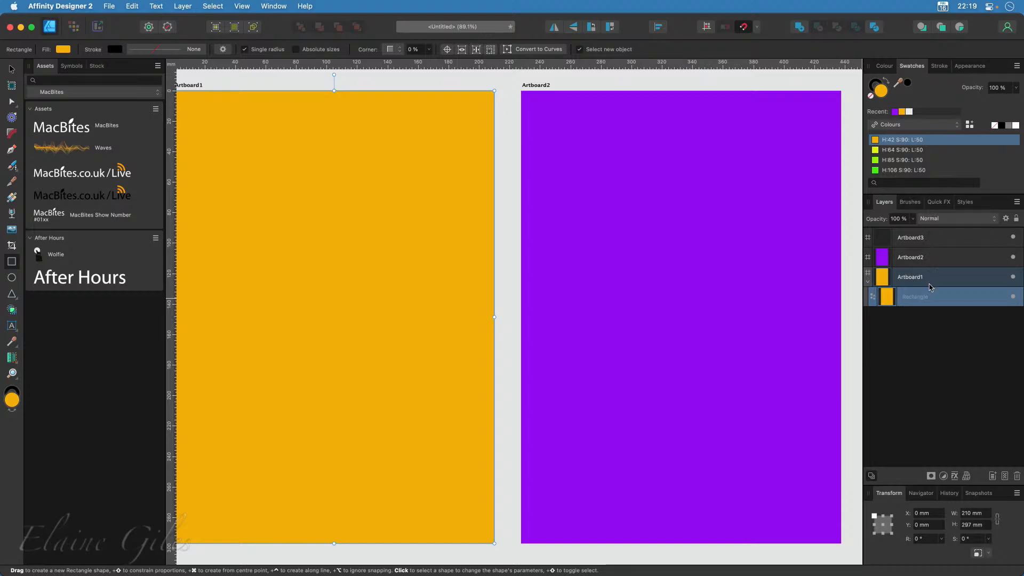
- Launch Microsoft Excel by searching for "exc" in the app launcher
key(alt+space)
text(exc)
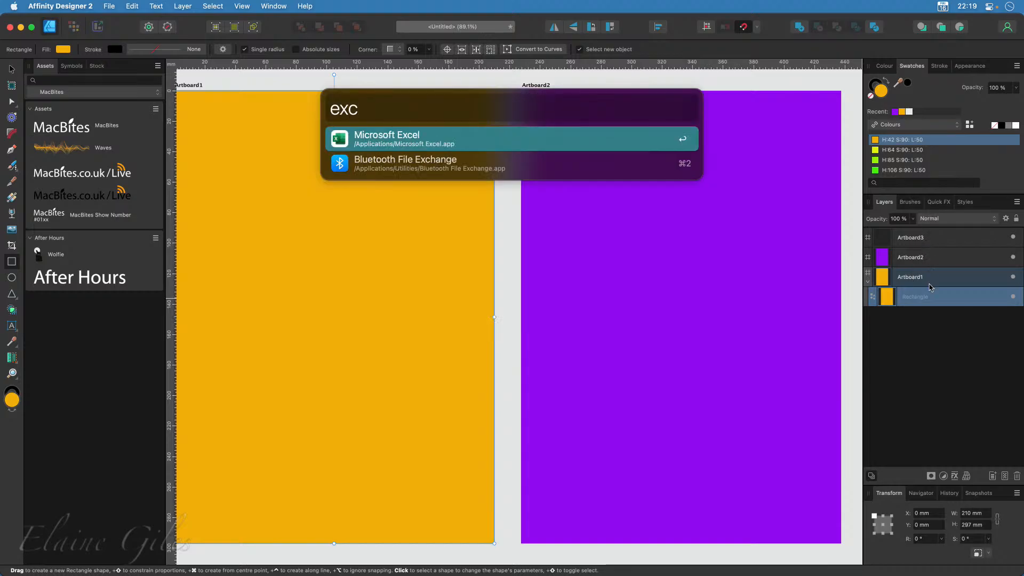
key(Return)
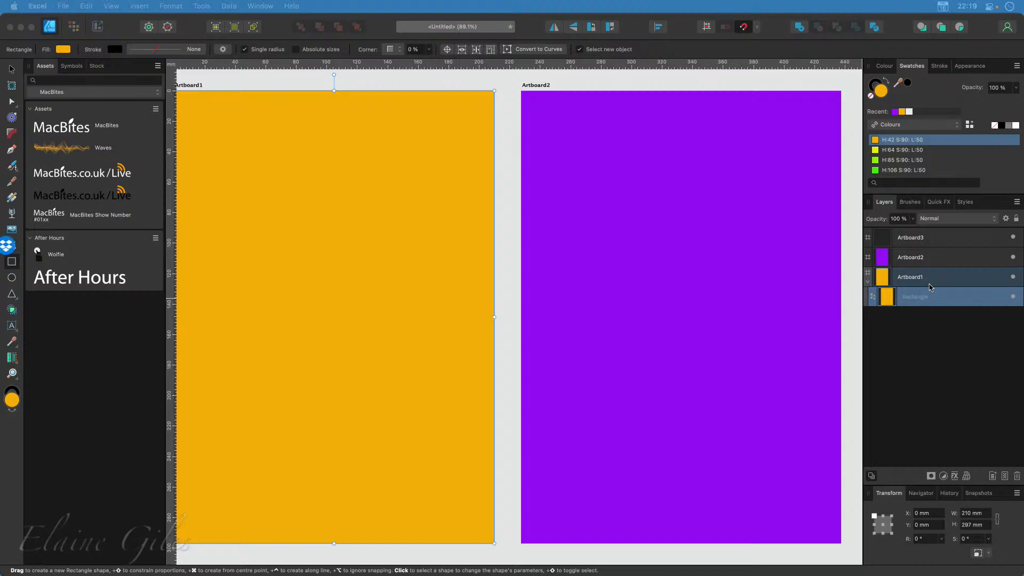
- Copy the orange rectangle from Artboard1 and paste it onto Artboard3
scroll(720, 257, right, 10)
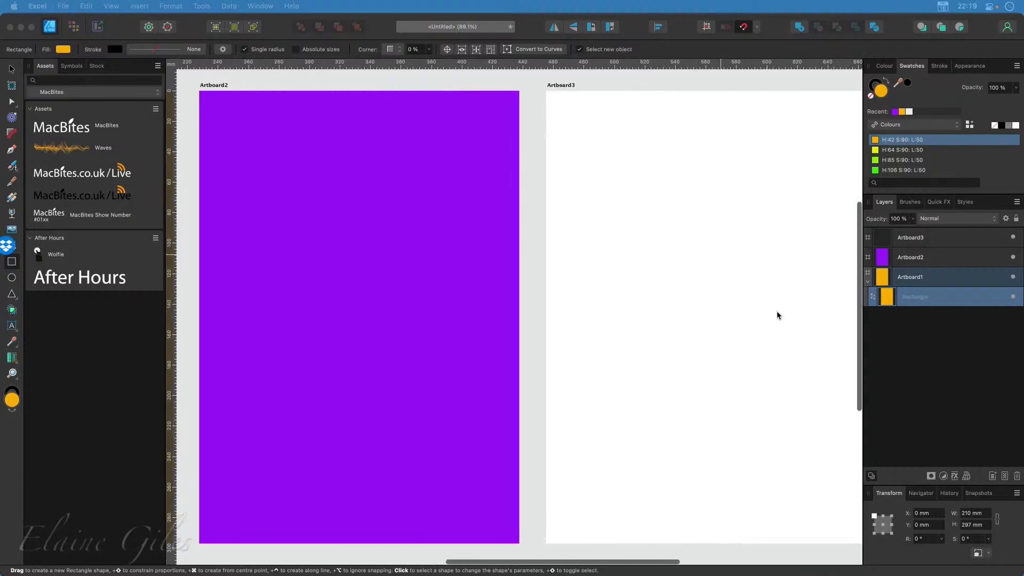
click(891, 303)
key(super+c)
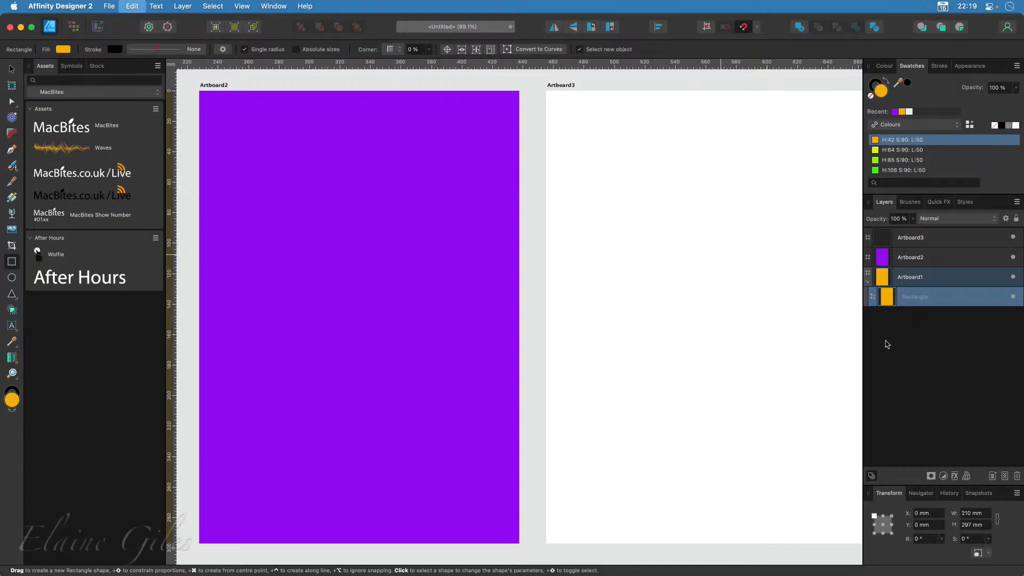
click(912, 235)
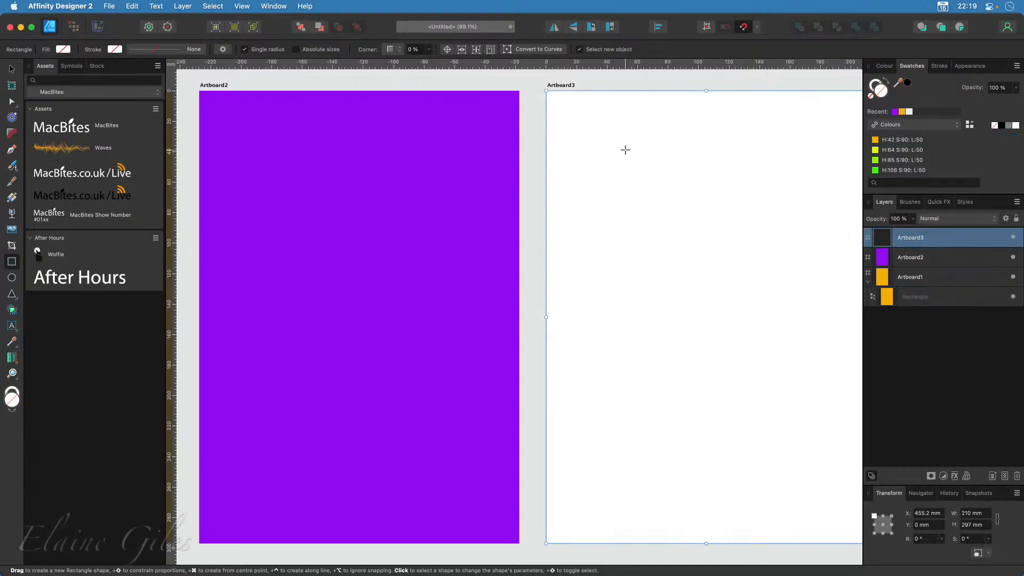
key(super+v)
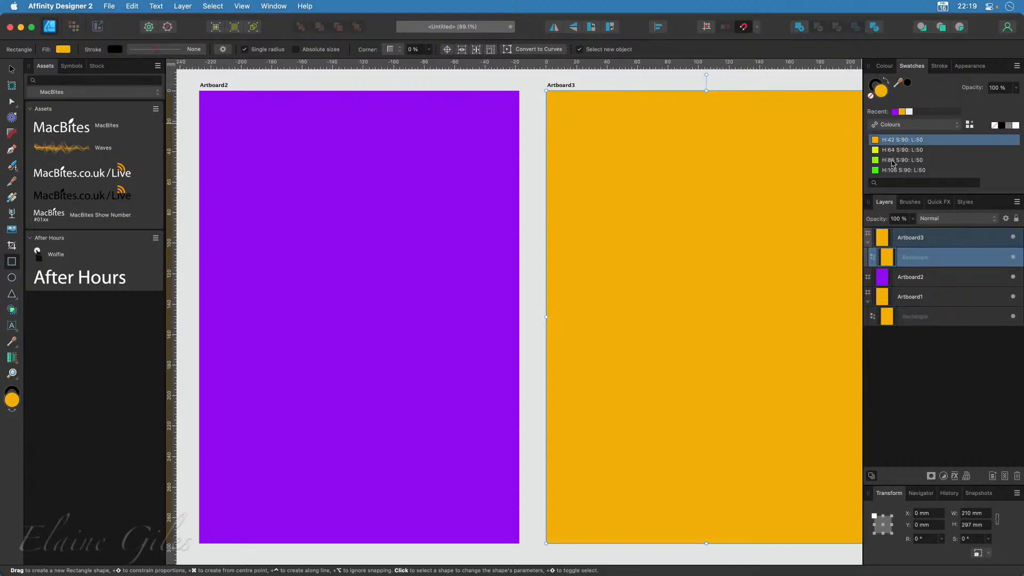
- Fill the rectangle on Artboard3 with the green H:106 S:90 L:50 swatch
scroll(892, 164, down, 3)
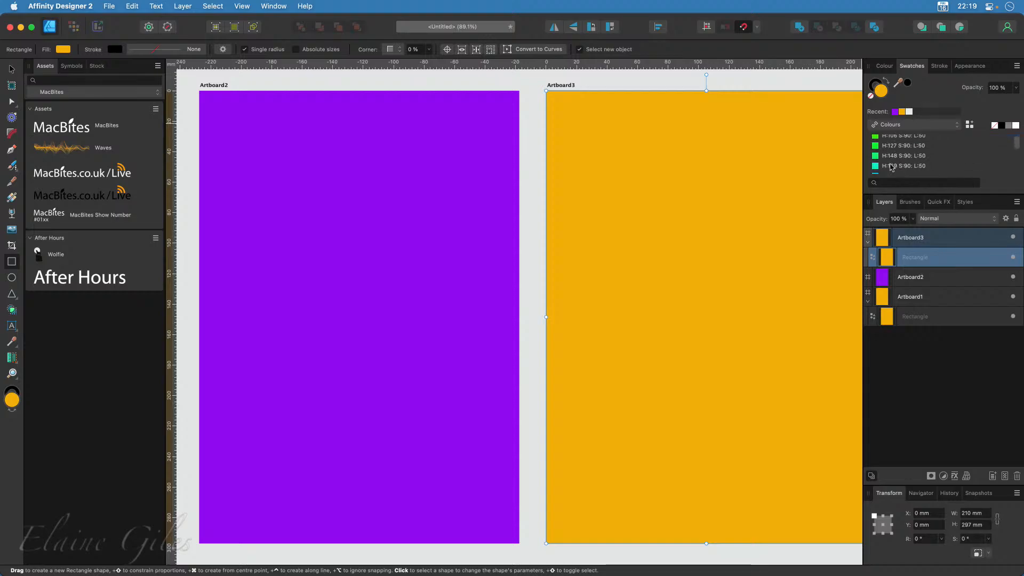
scroll(892, 168, up, 2)
click(892, 163)
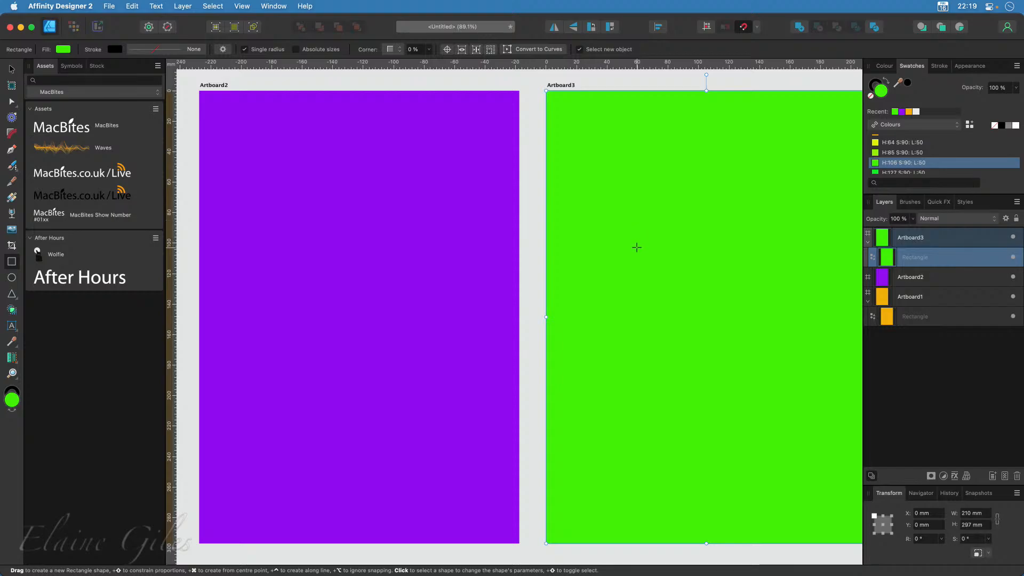
- Darken the Artboard3 rectangle's fill to green 32BD00 in the Colour Chooser
scroll(637, 248, down, 2)
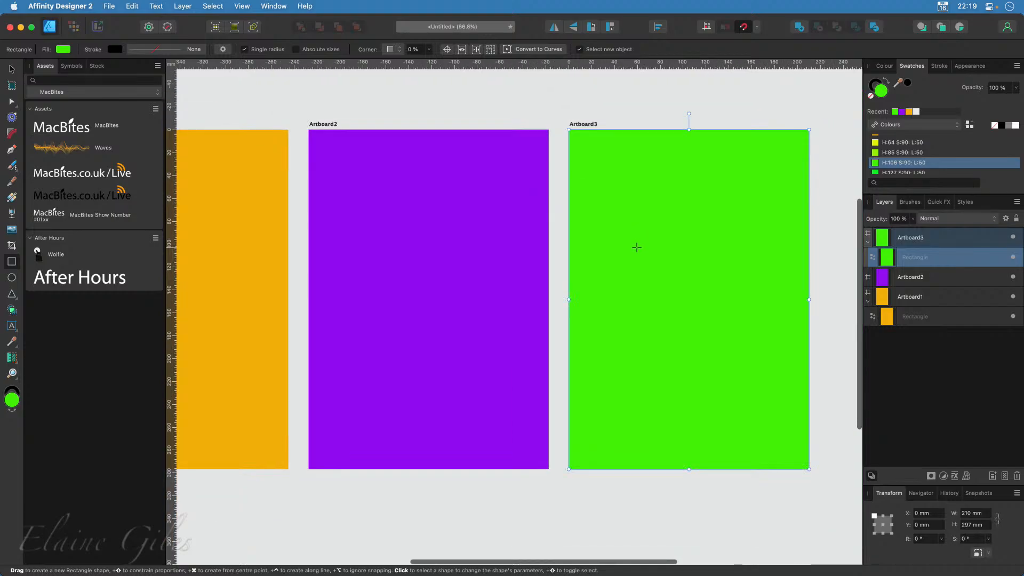
scroll(636, 247, down, 1)
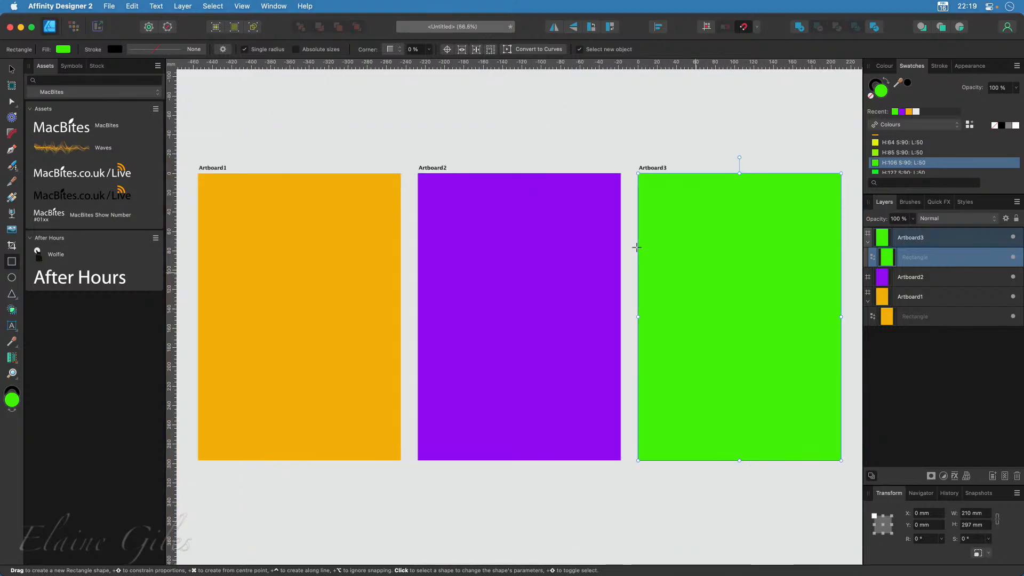
double_click(880, 89)
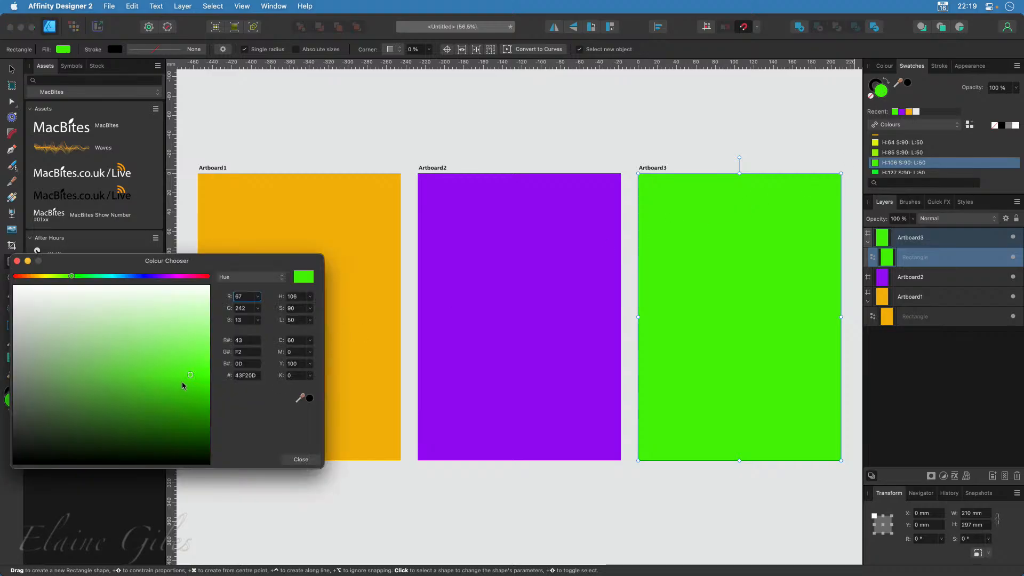
drag(192, 379, 216, 400)
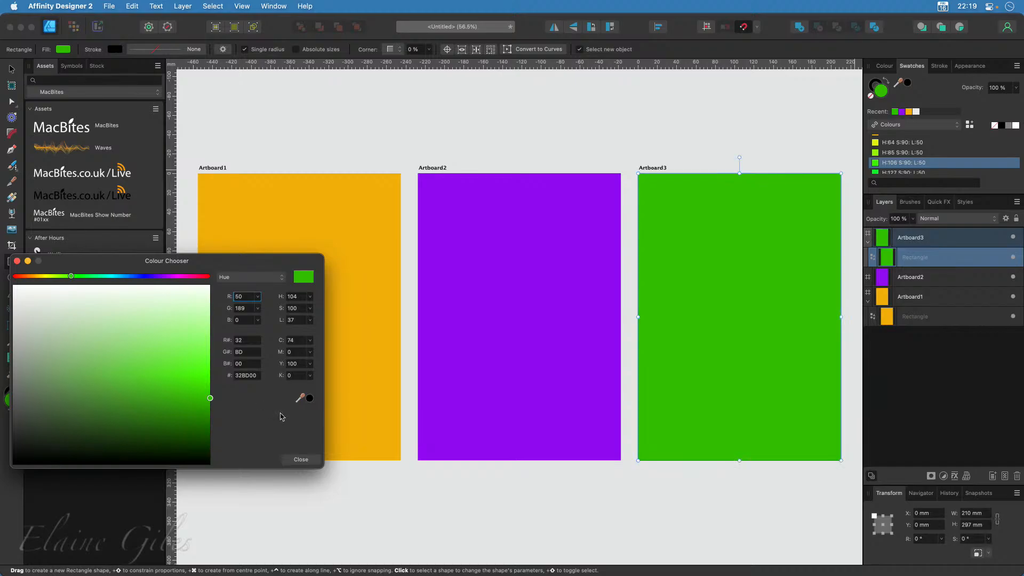
click(303, 462)
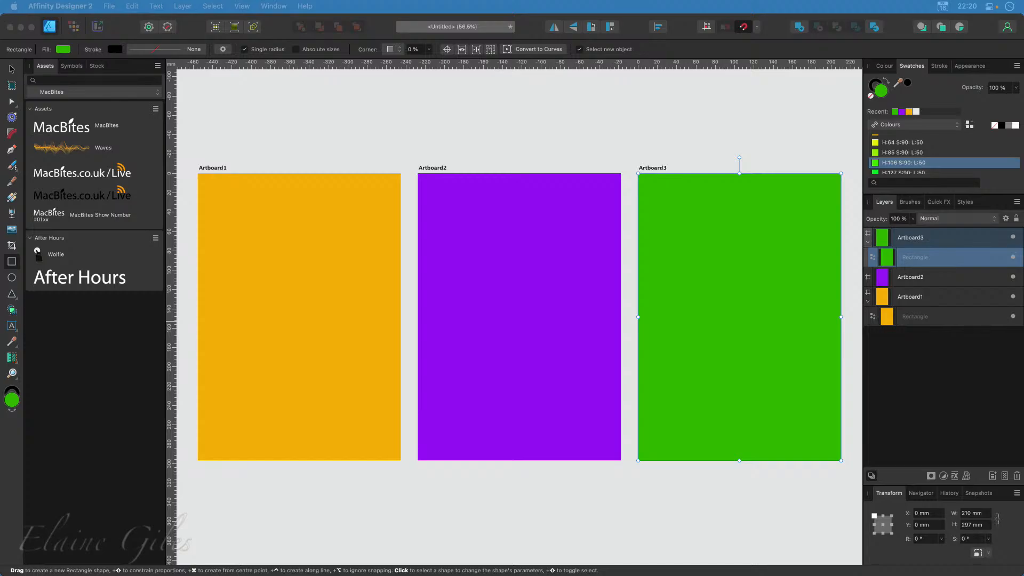
- Place the Chicken image, about 75 × 127 mm, in the lower-left corner of Artboard1, undoing any stray shape drawn over it
drag(54, 539, 233, 412)
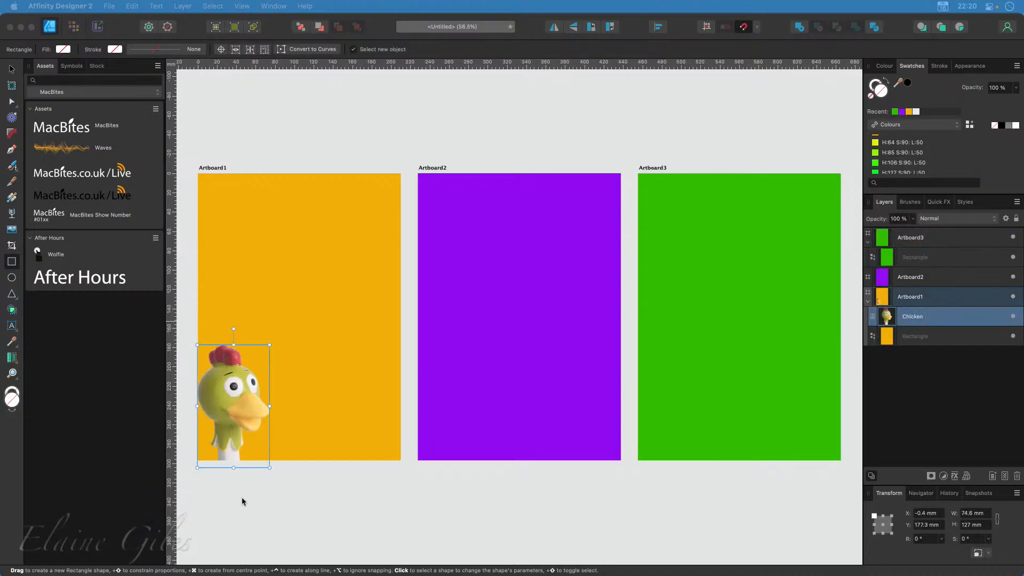
click(224, 395)
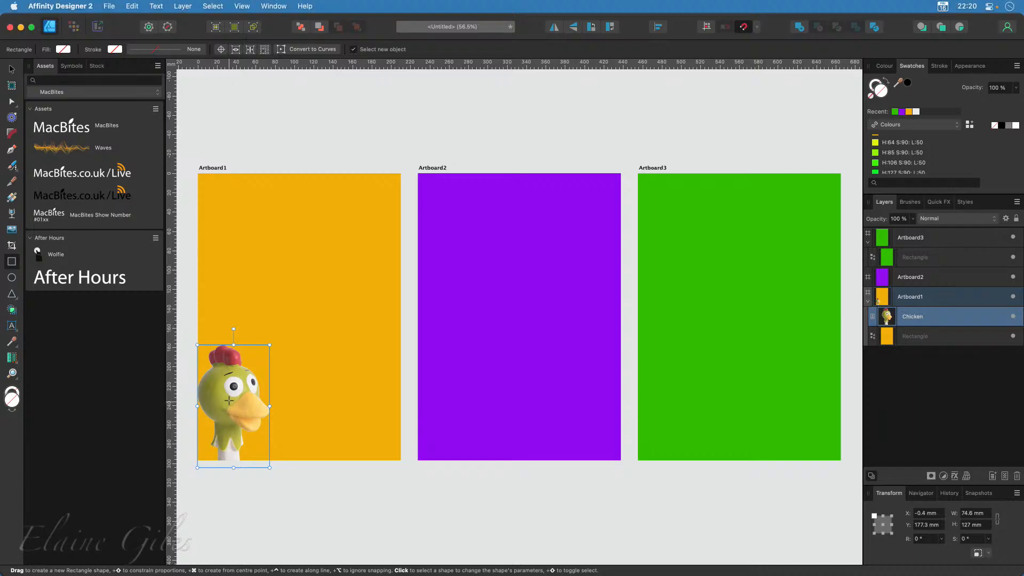
drag(229, 400, 227, 395)
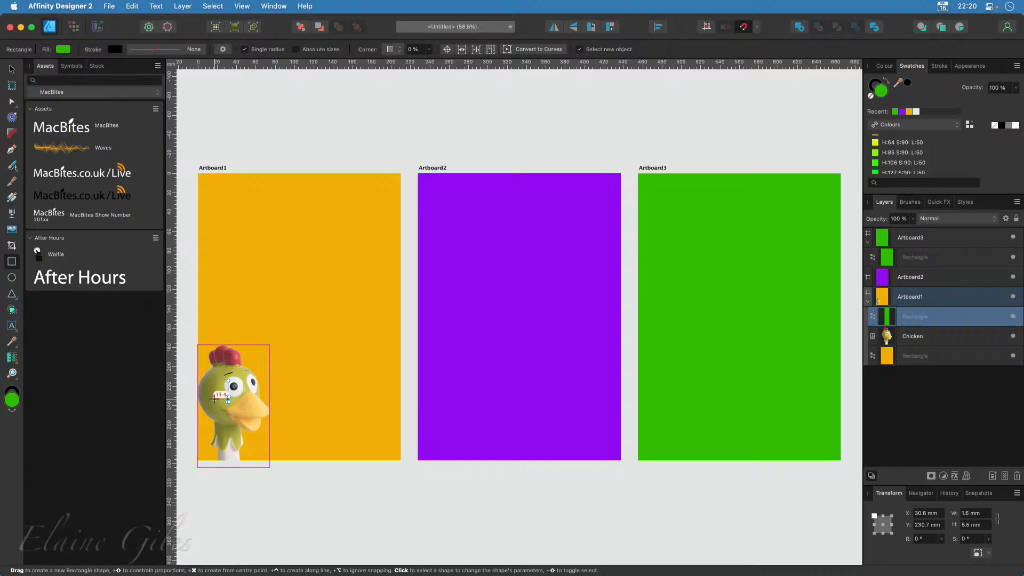
key(cmd+z)
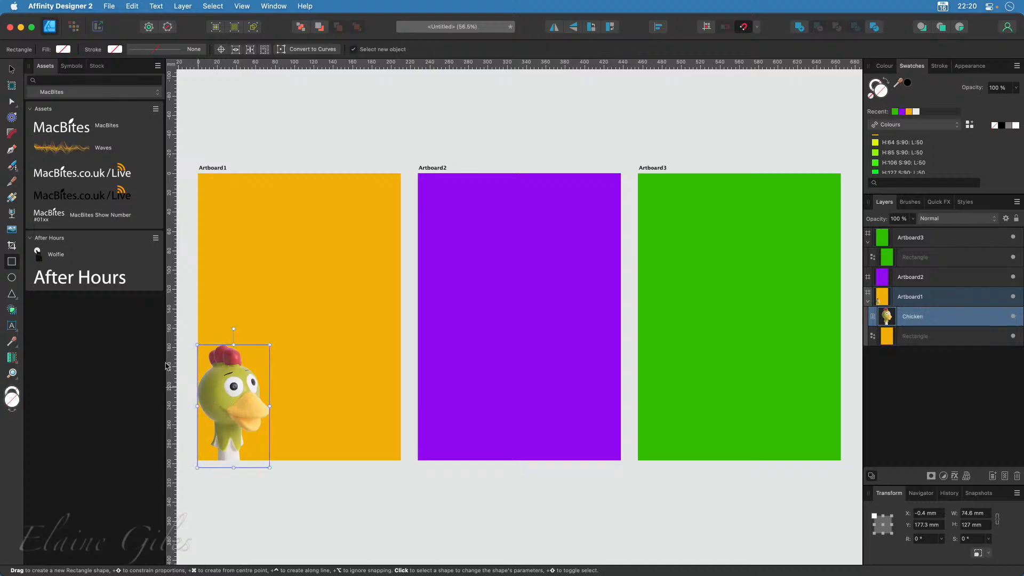
- Enlarge the Chicken image to about 102 × 174 mm and align it with Artboard1's left edge
click(12, 70)
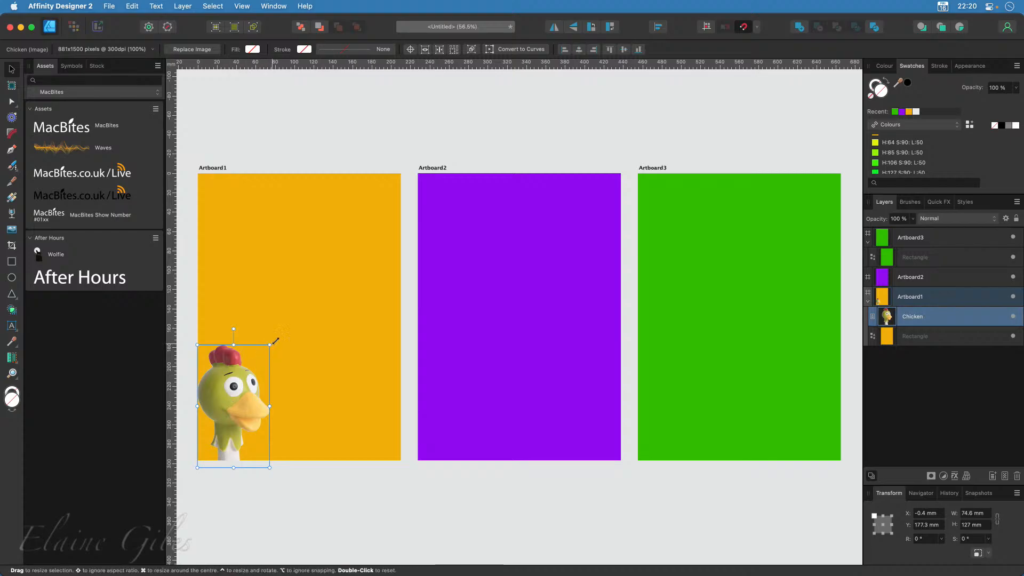
drag(275, 340, 293, 300)
drag(245, 368, 246, 368)
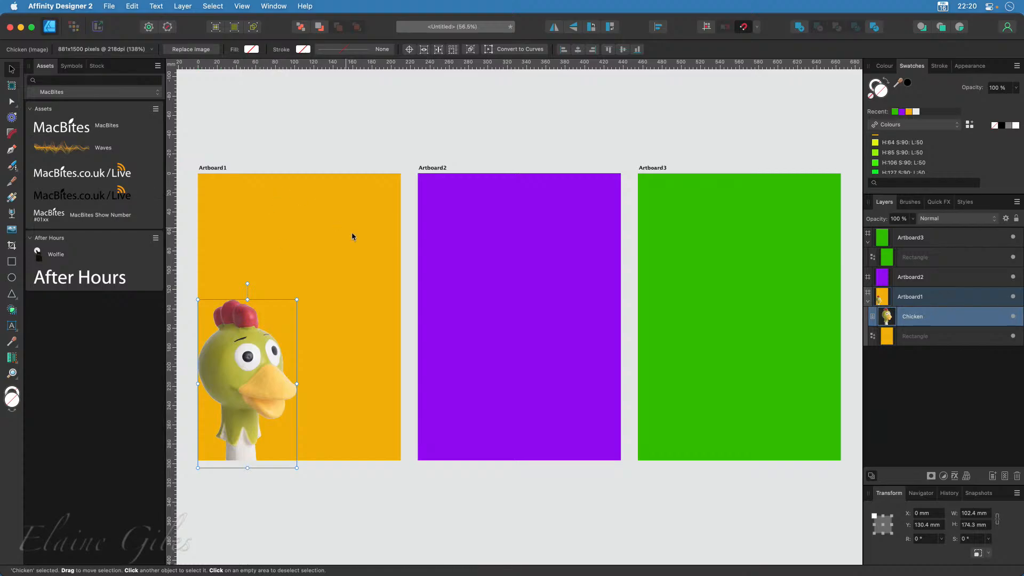
click(409, 528)
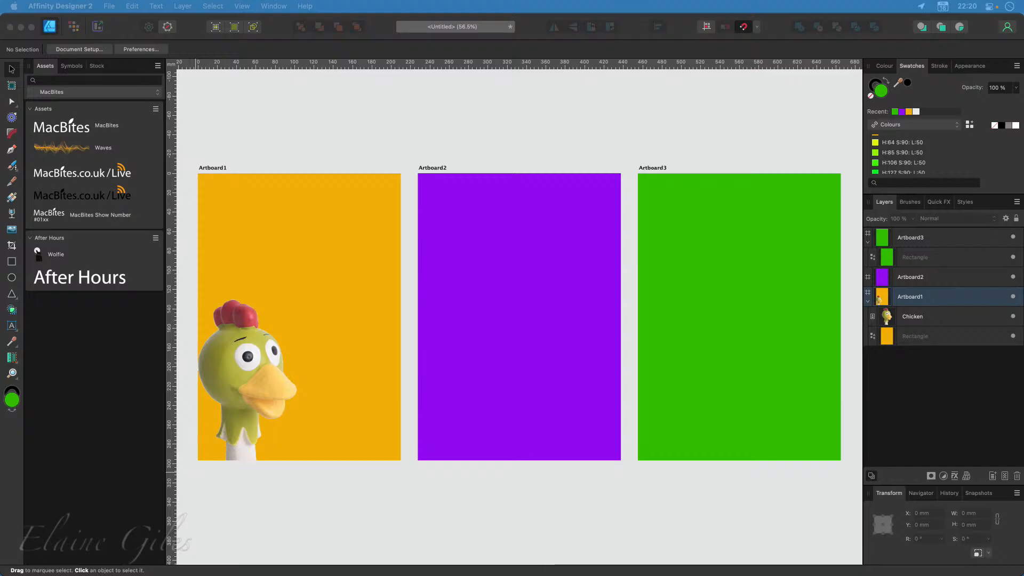
- Cut the locked background image out of sun-gbb6cff361_1920.jpg and close that file without saving
drag(26, 559, 511, 479)
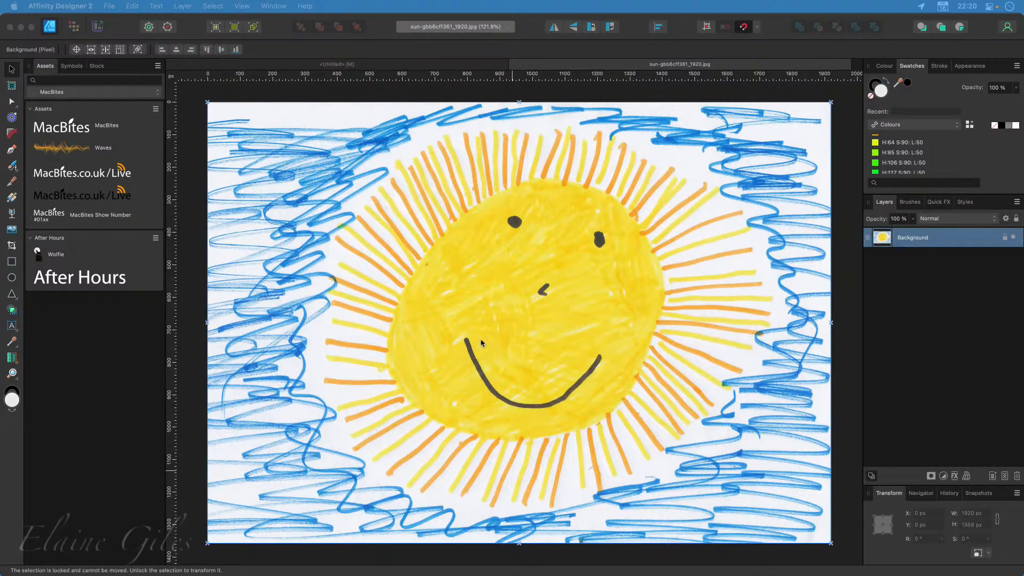
key(BackSpace)
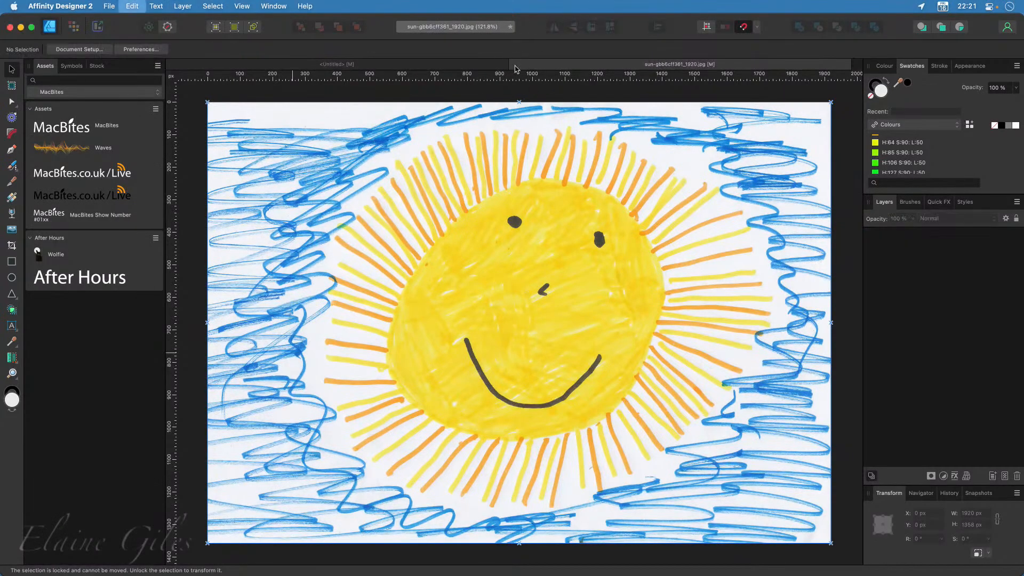
key(super+w)
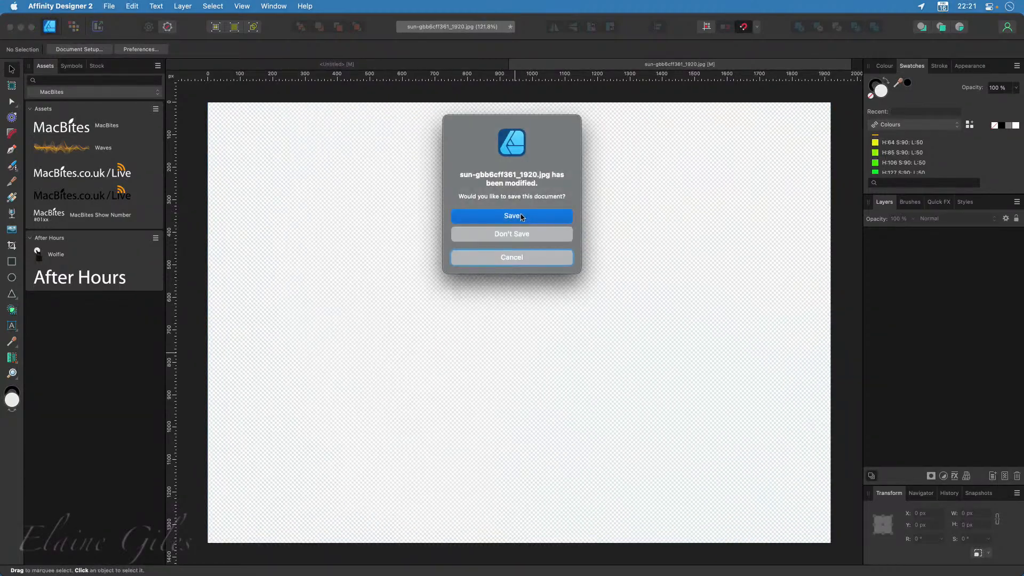
click(509, 239)
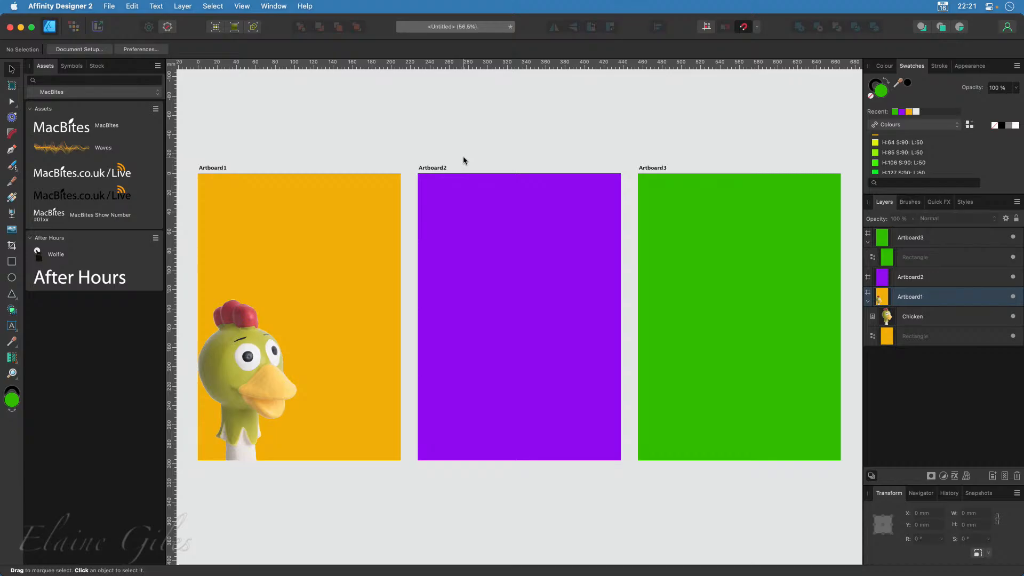
- Paste the sun drawing onto Artboard2 and scale it to about 224 × 158 mm across the artboard's upper half
click(460, 188)
key(super+v)
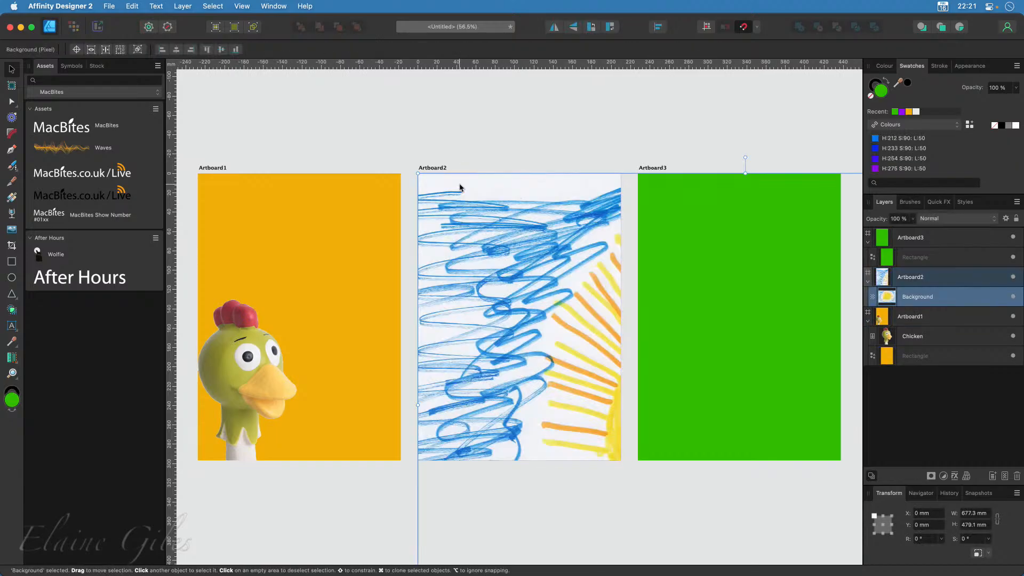
drag(417, 173, 380, 280)
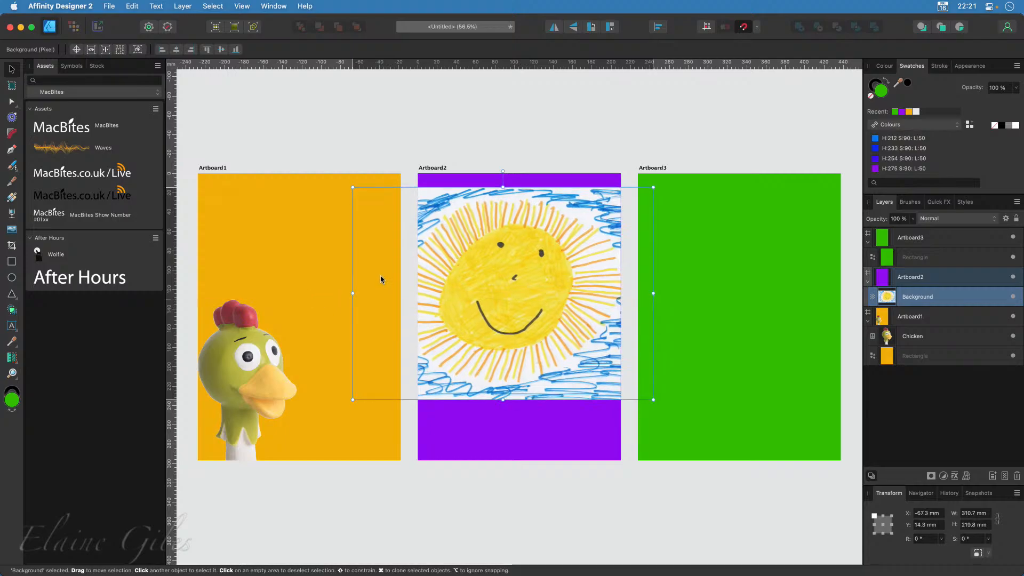
drag(352, 399, 437, 340)
drag(544, 284, 521, 285)
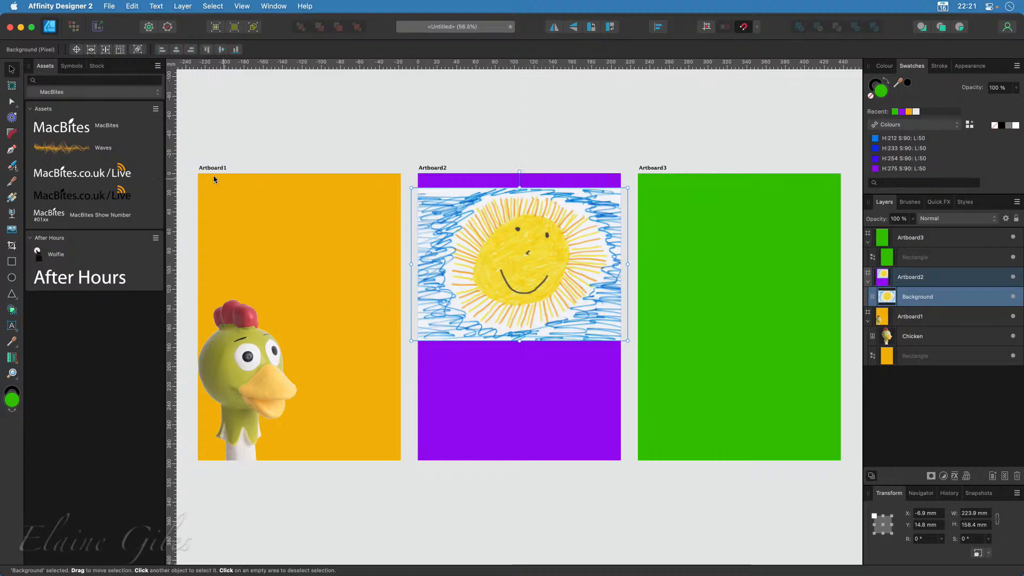
- Draw a circle about 151 mm in diameter on Artboard2 and position it over the sun's face and rays
click(11, 277)
drag(470, 359, 617, 505)
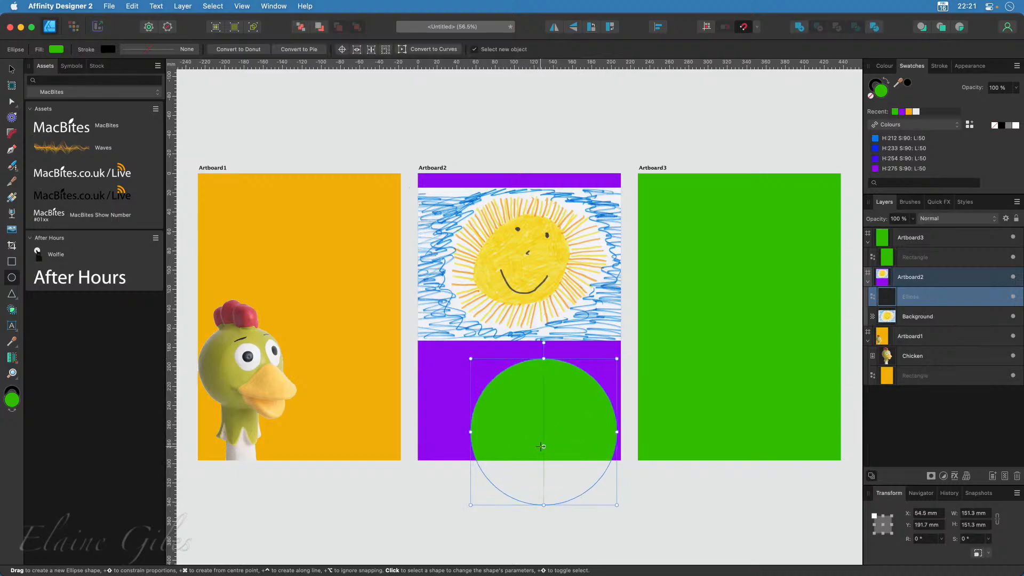
key(v)
drag(542, 434, 522, 272)
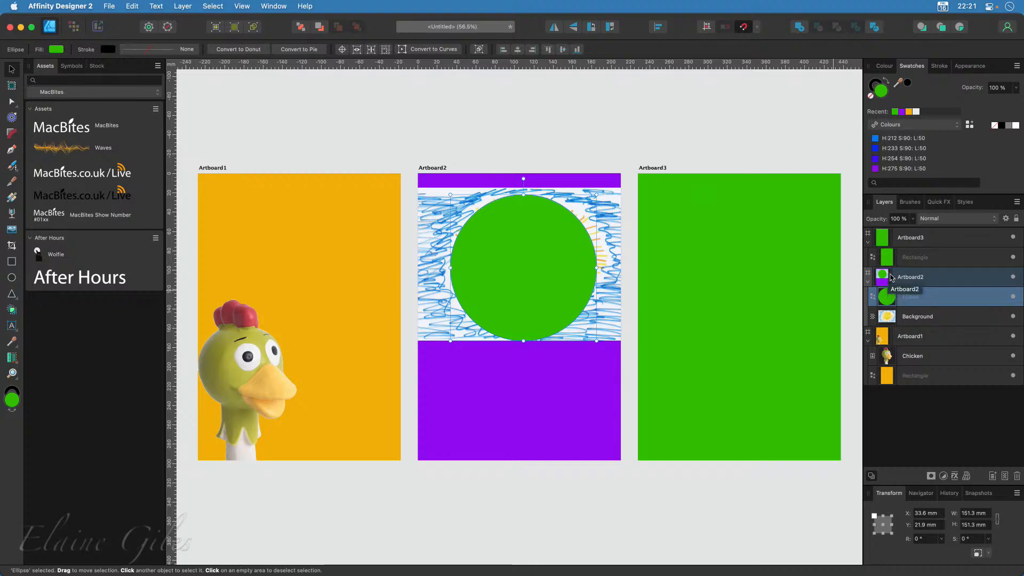
- Mask the sun drawing on Artboard2 with the green circle
click(931, 280)
click(905, 319)
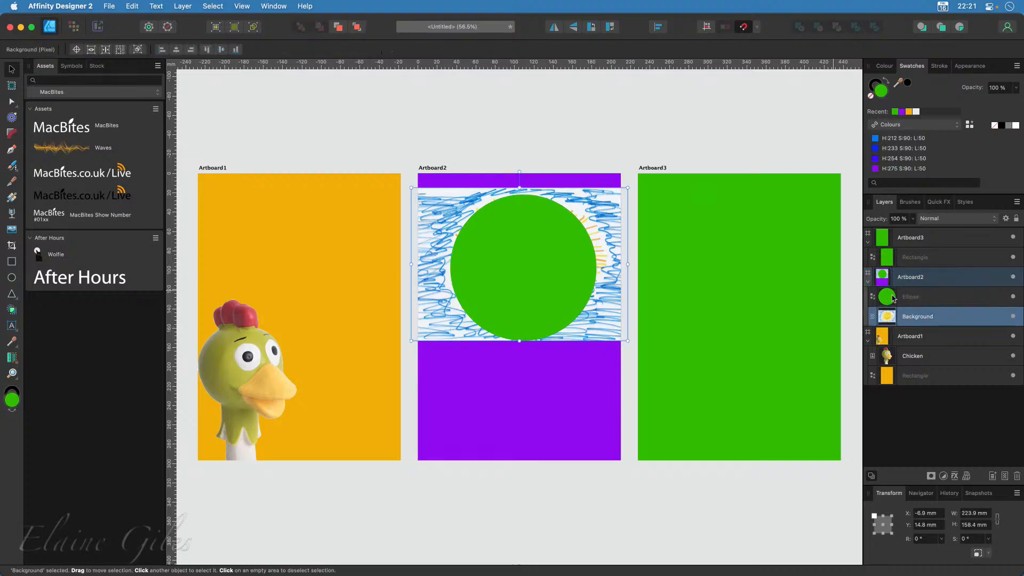
click(894, 300)
click(900, 319)
drag(890, 302, 891, 319)
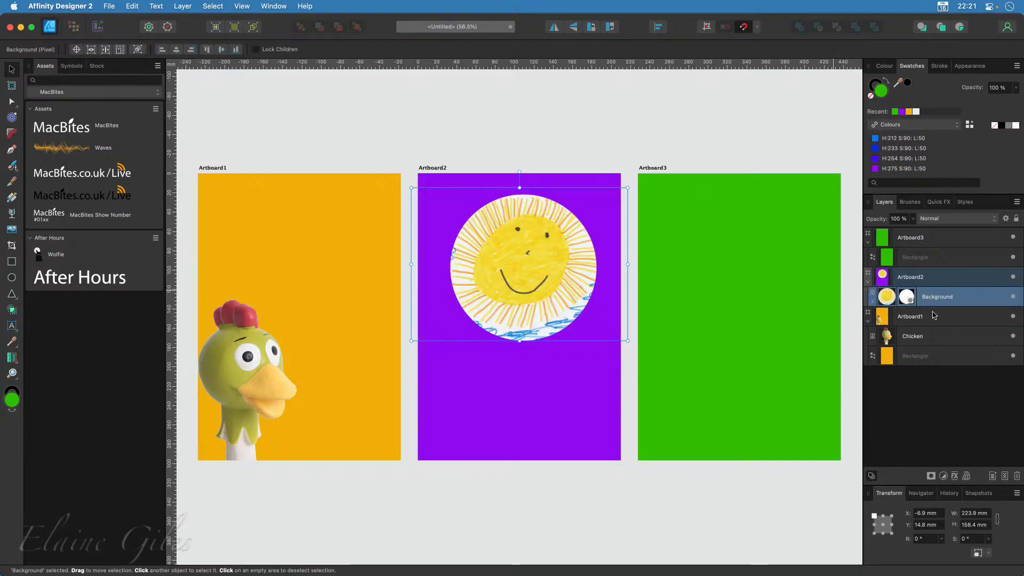
click(537, 373)
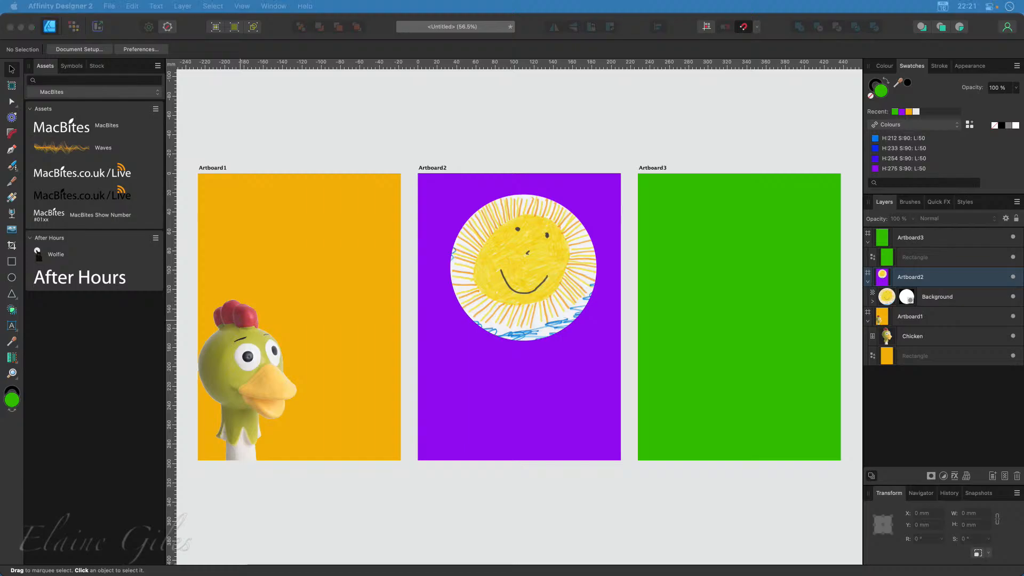
- Place the panda-g6fac80035_1920 image on the lower half of Artboard3 at about 163 × 119 mm
drag(330, 341, 730, 381)
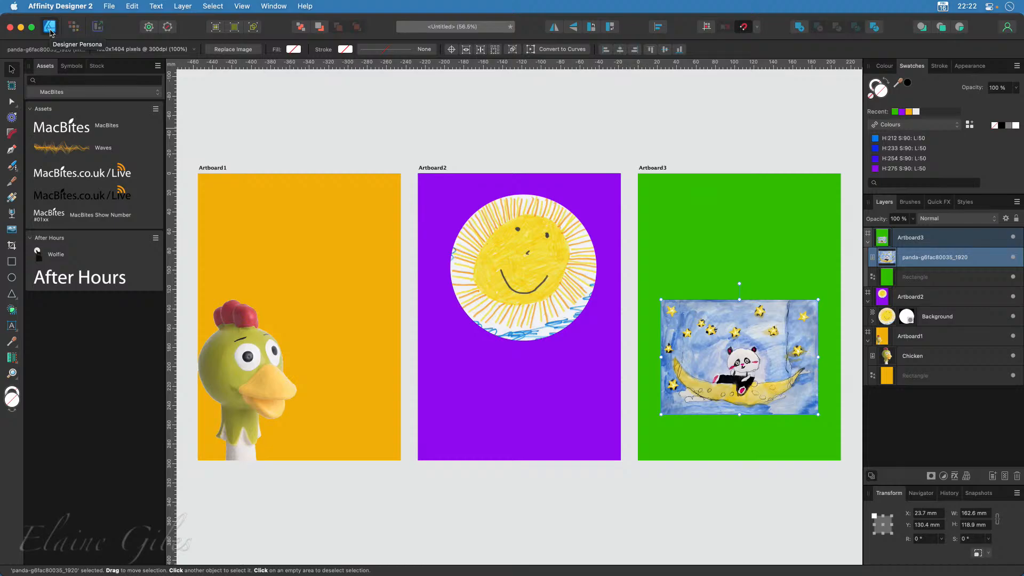
- Rename the Artboard2 slice in the Export Persona with a person's first name, and return to the Designer Persona
click(99, 28)
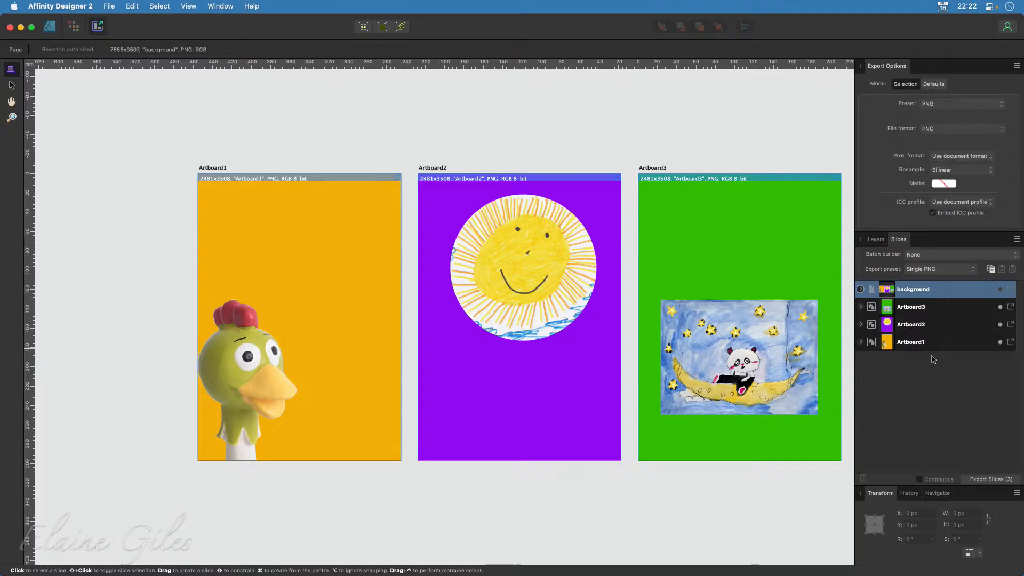
double_click(913, 324)
text(O)
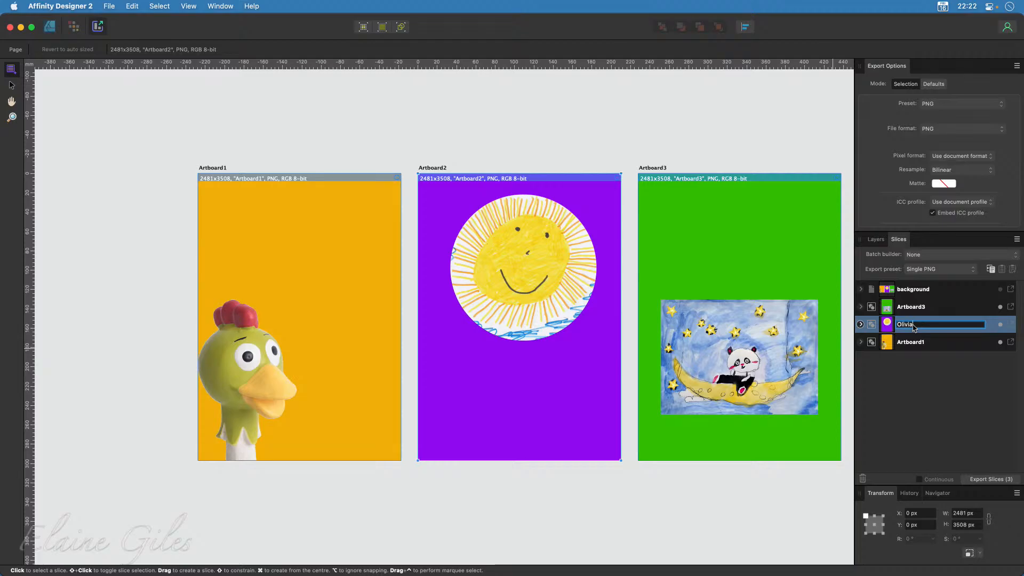
text(livia)
key(Return)
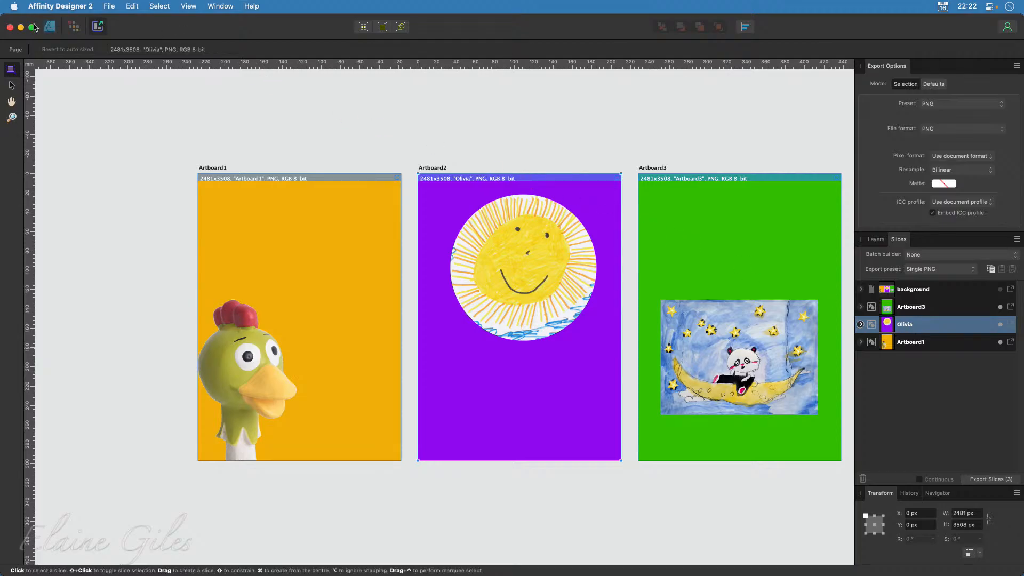
click(49, 26)
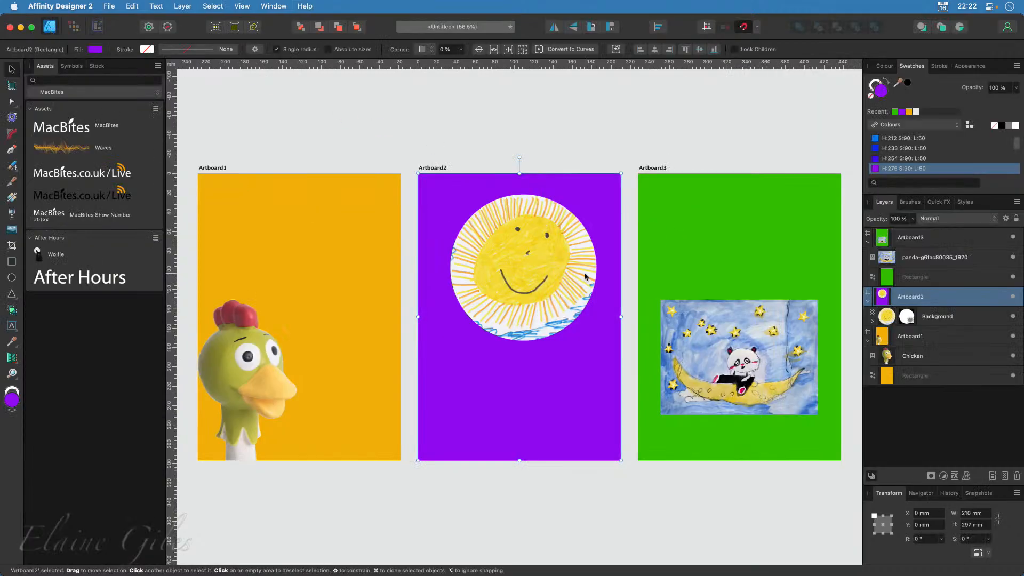
- Collapse the layer contents of all three artboards
click(867, 300)
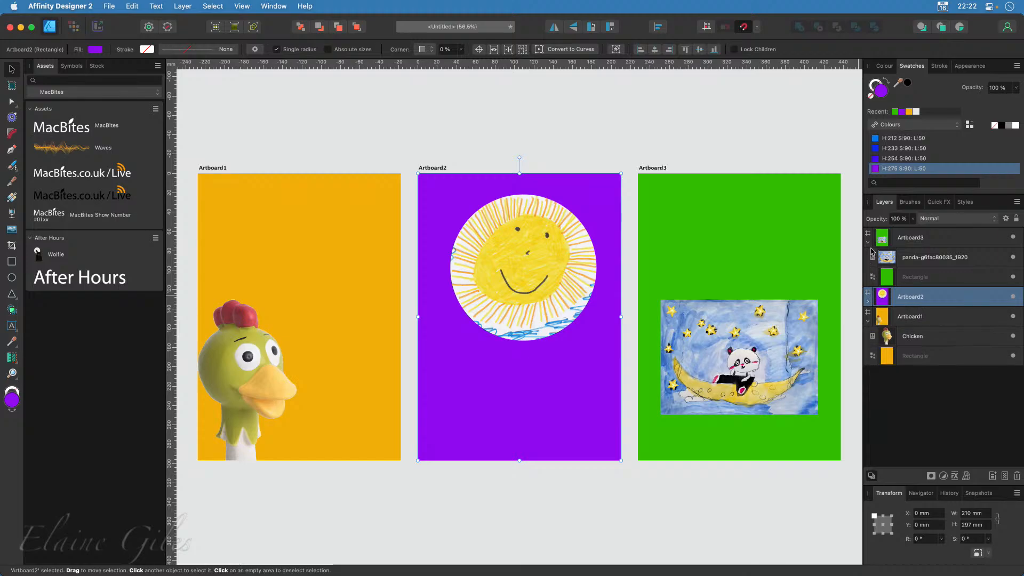
click(868, 242)
click(868, 282)
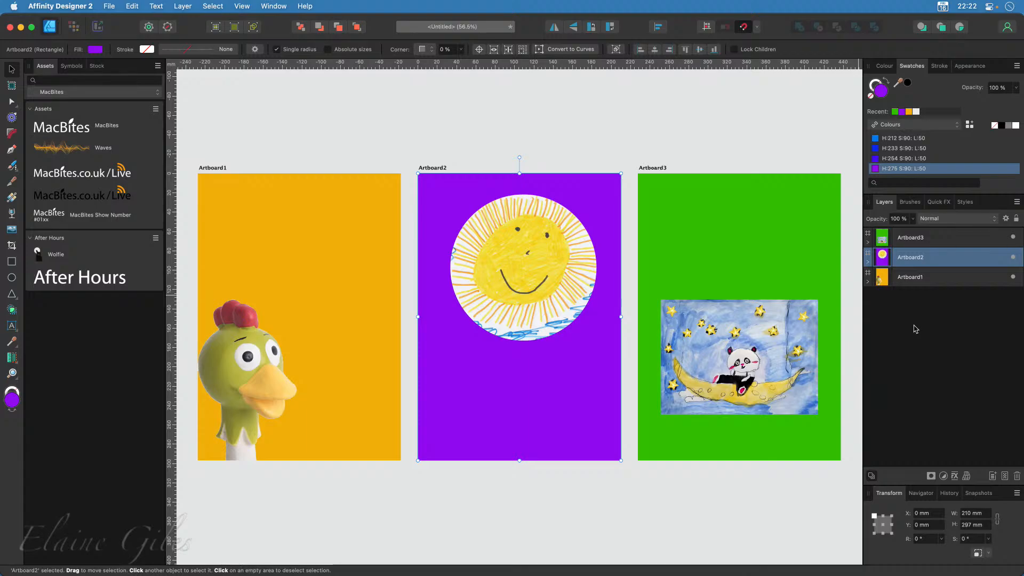
- Clear the custom name of the Artboard2 slice in the Export Persona, and return to the Designer Persona
click(99, 26)
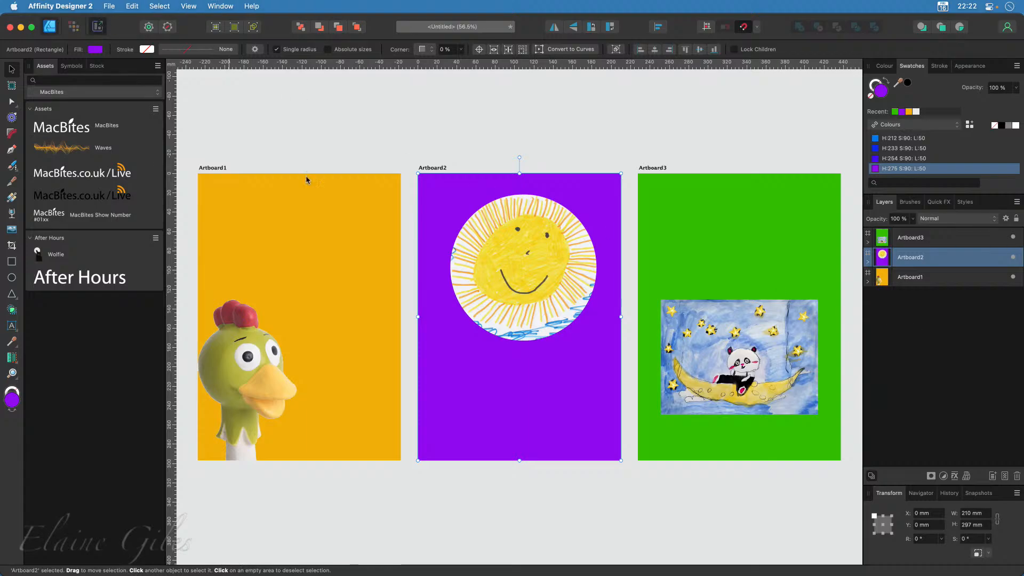
double_click(902, 325)
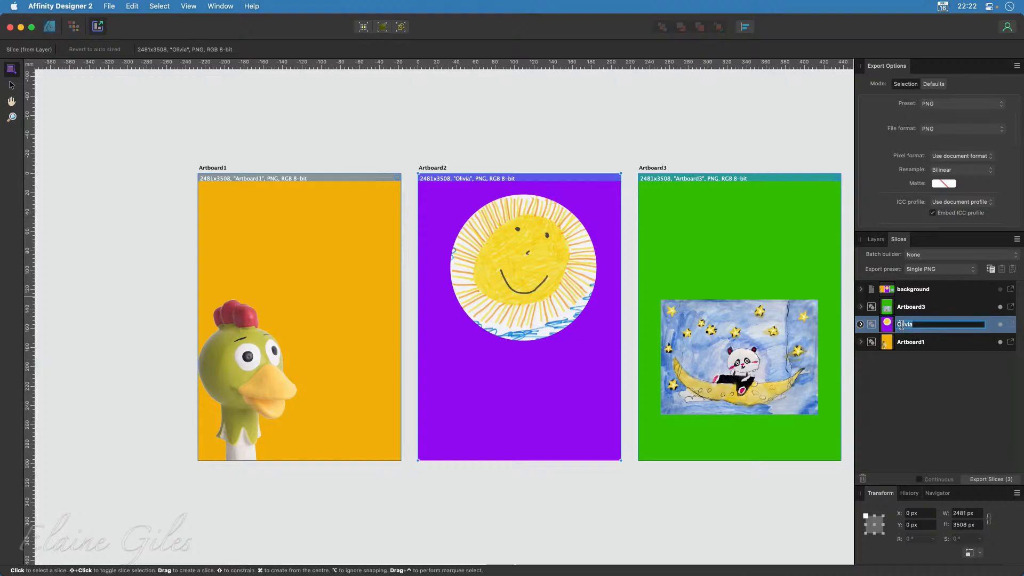
key(BackSpace)
key(Return)
key(Escape)
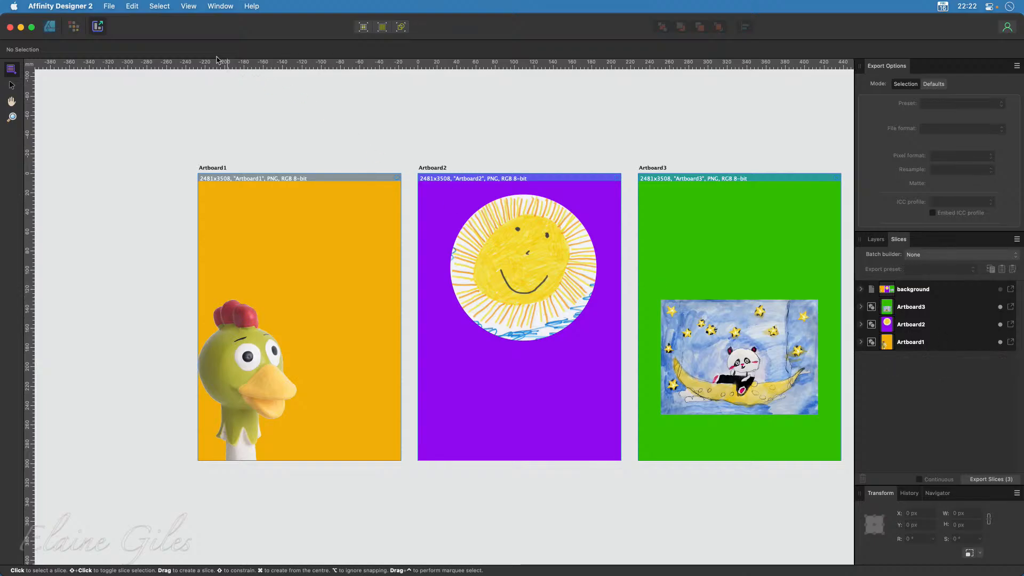
click(50, 27)
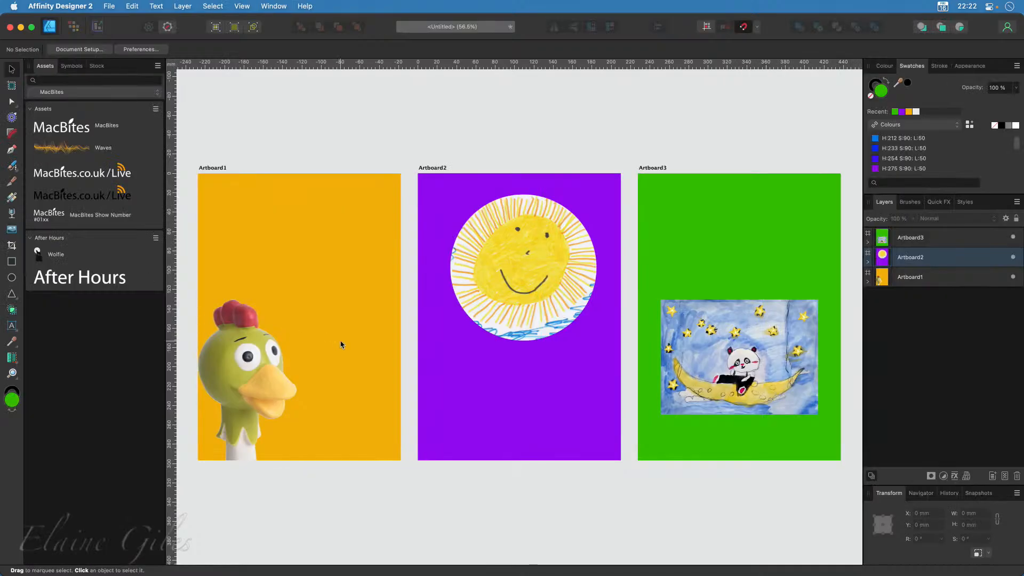
- Rename the Artboard1 layer as Cover_Chicken
click(913, 278)
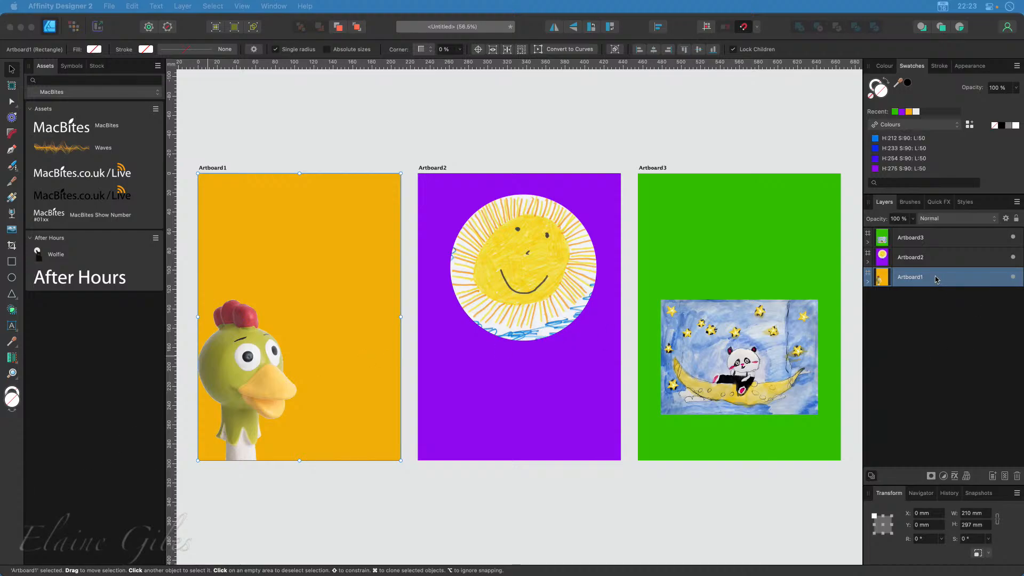
click(915, 282)
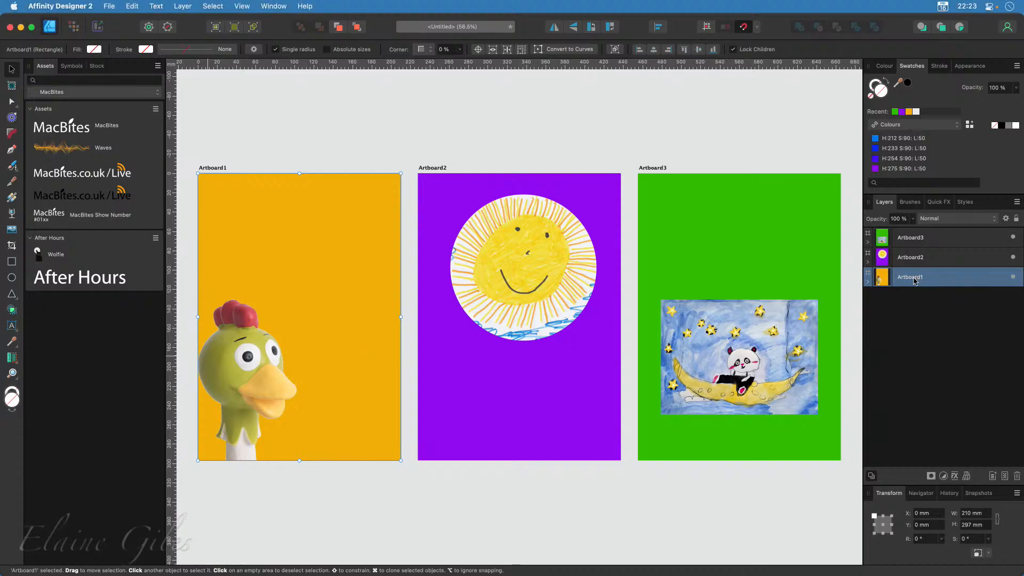
double_click(914, 278)
text(Cover_Chicken)
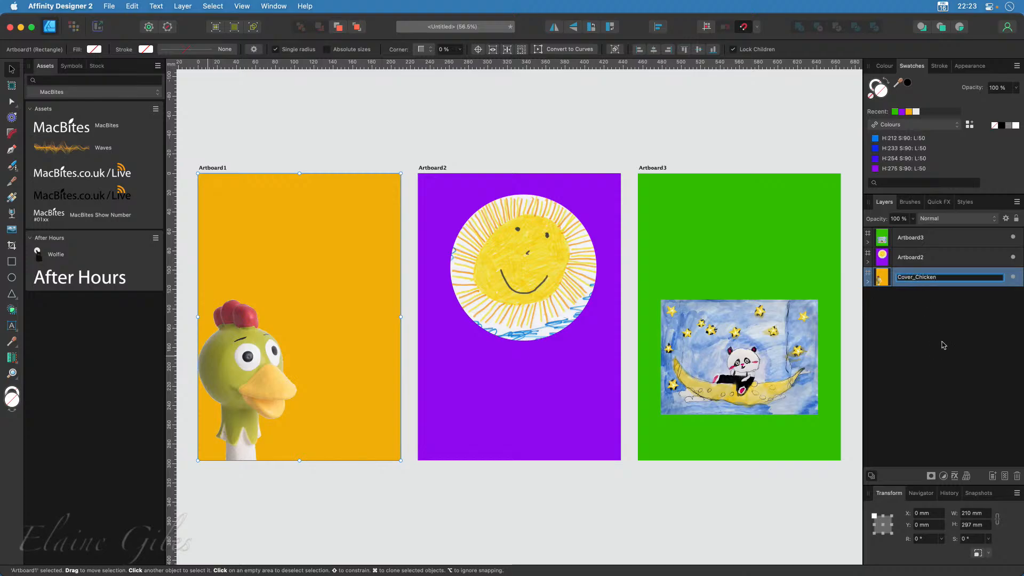
key(Return)
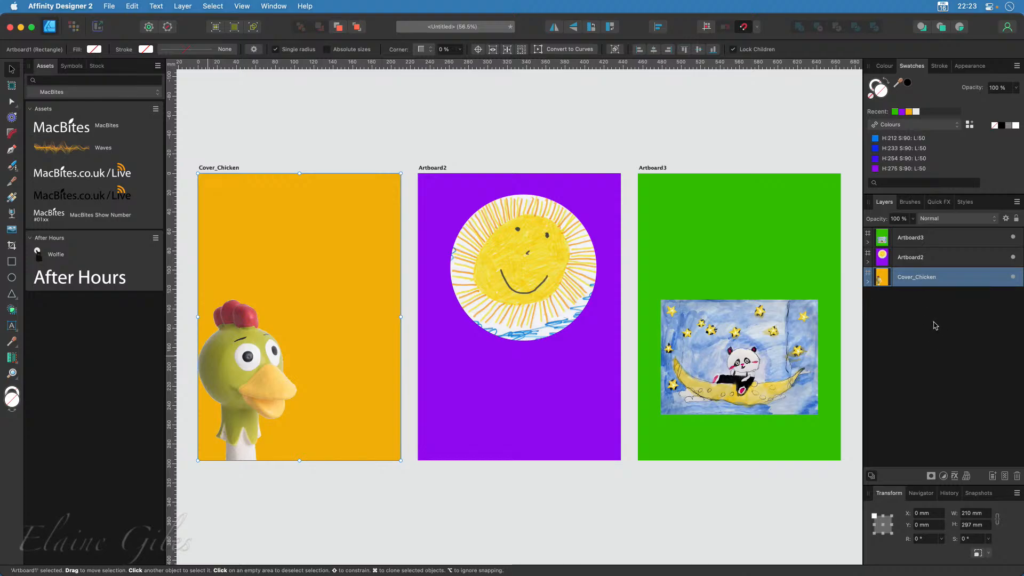
click(935, 323)
- Rename the Artboard2 layer with the prefix Cover_ followed by the first name used for the sun cover
click(926, 258)
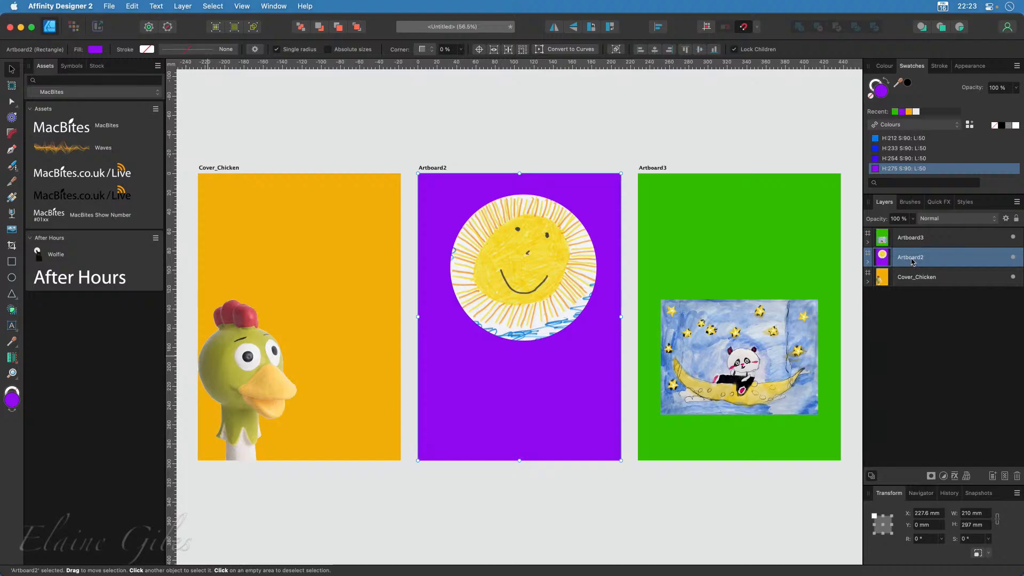
double_click(912, 260)
text(Cover_Chicken)
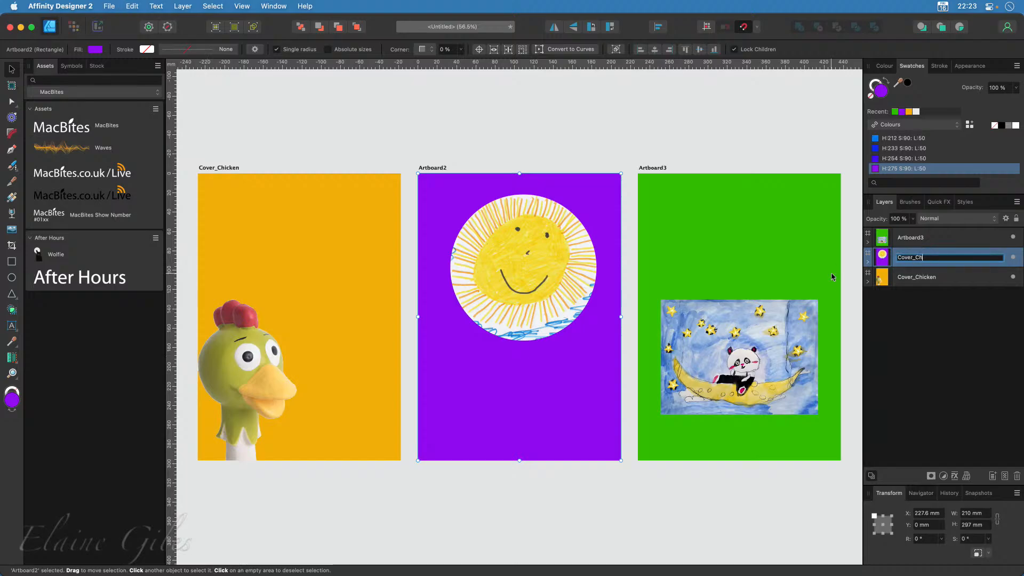
text(Olivia)
- Rename the Artboard3 layer with the prefix Cover_ followed by the first name for the panda cover
click(910, 240)
double_click(909, 238)
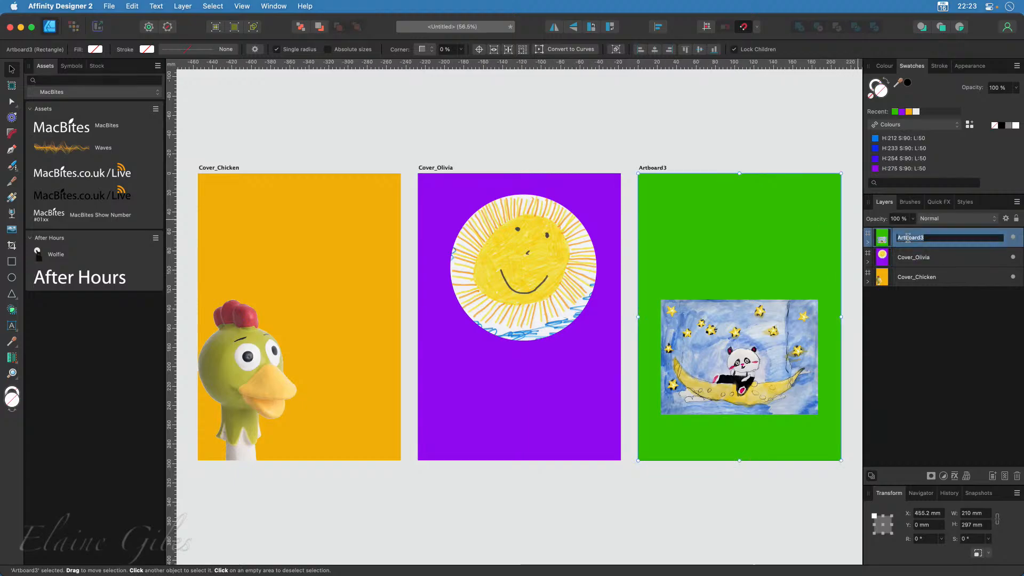
text(Cover_)
text(Chicke)
key(BackSpace)
key(BackSpace)
key(BackSpace)
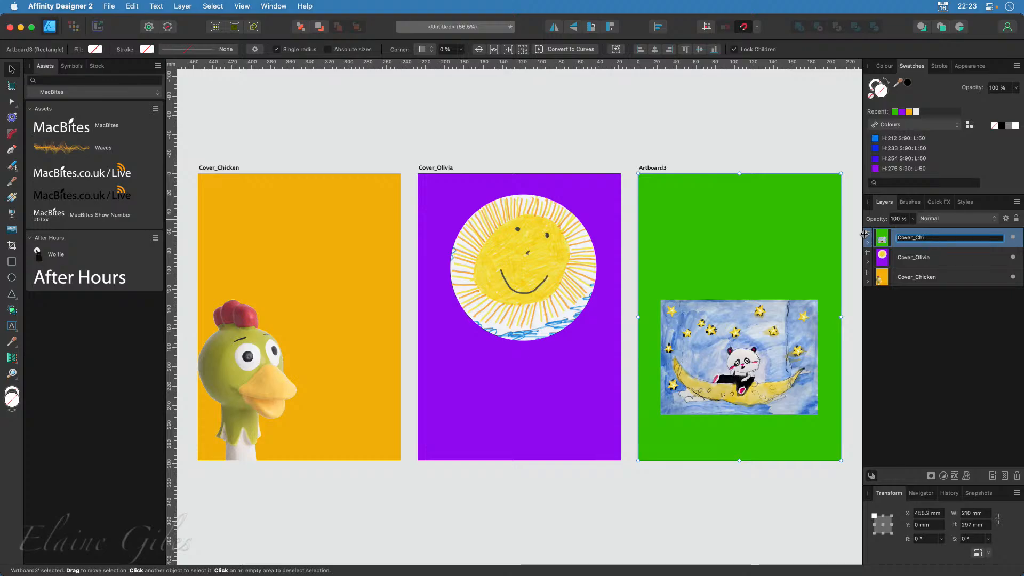
key(BackSpace)
text(James)
key(Return)
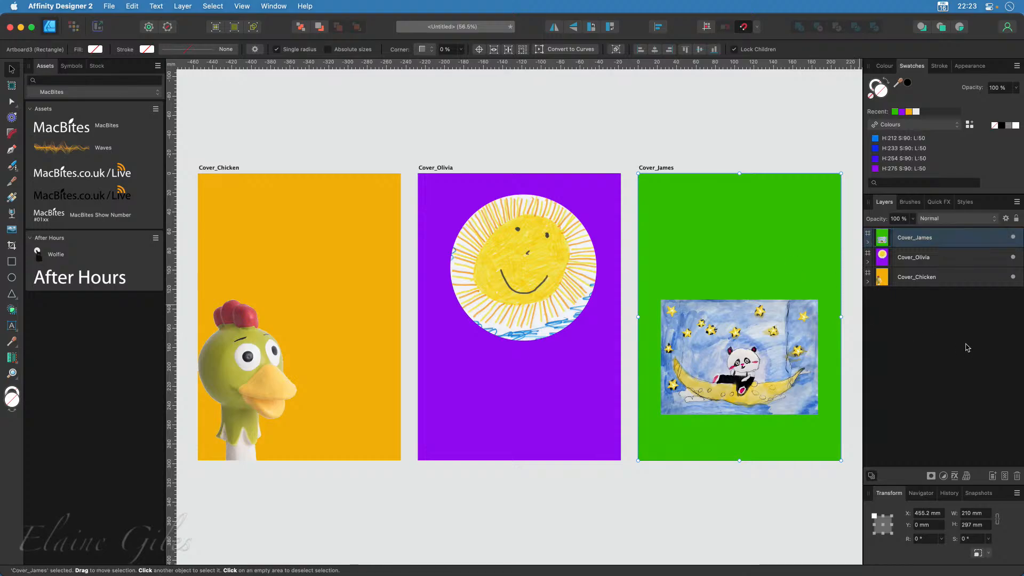
- Shift the round sun picture on the purple cover slightly so it sits at about X 29.4 mm, Y 21.7 mm, and deselect it
click(629, 341)
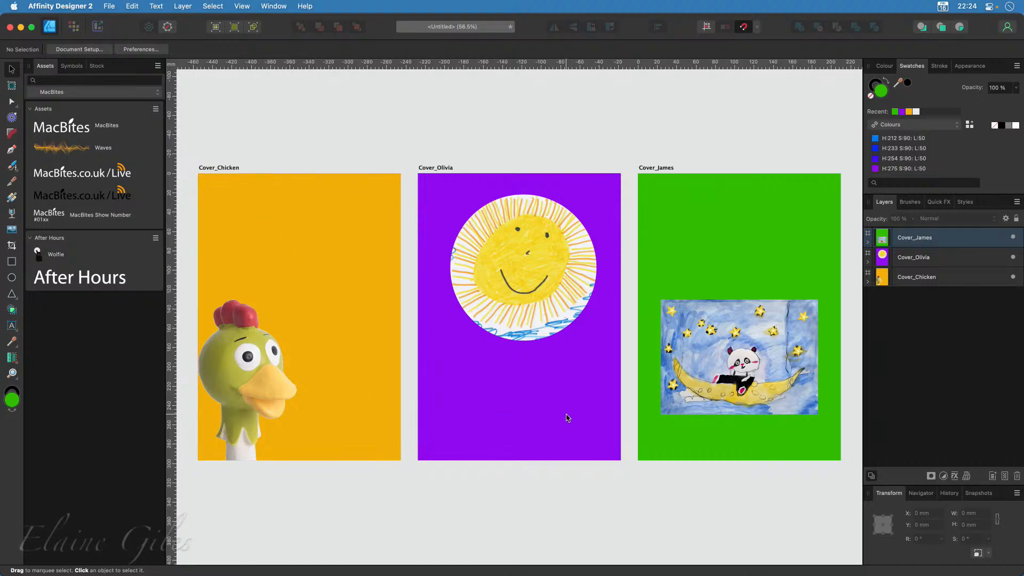
click(530, 309)
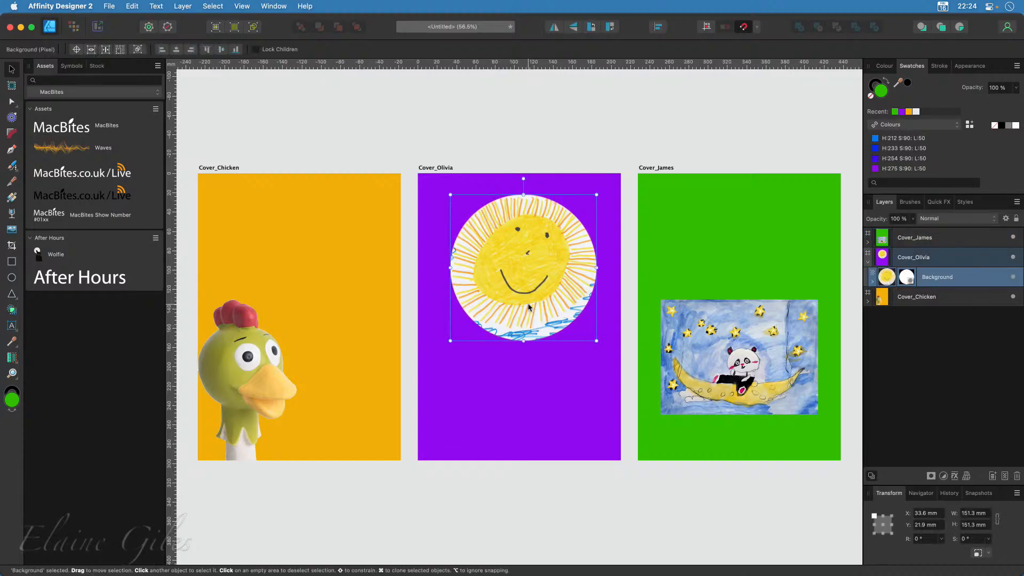
drag(530, 309, 525, 309)
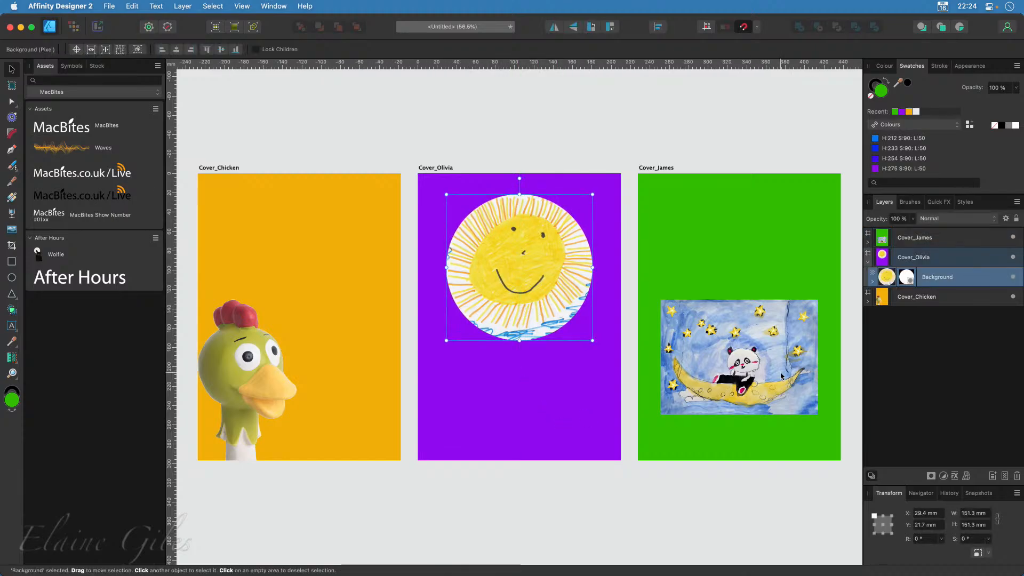
click(508, 415)
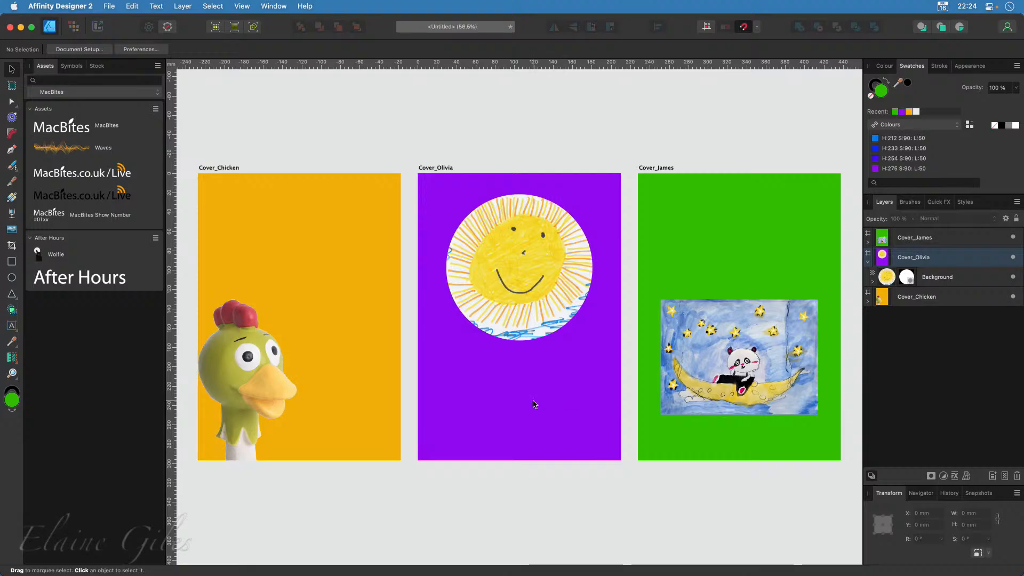
- Expand the green and orange cover artboards in the layer list and compare their background rectangles with the purple artboard's own fill
click(868, 242)
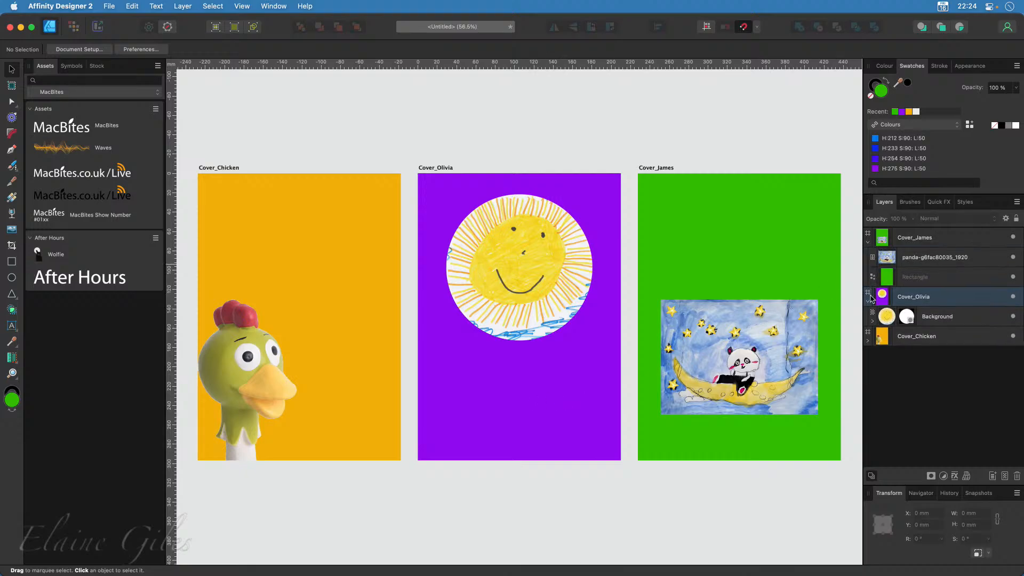
click(869, 337)
click(910, 378)
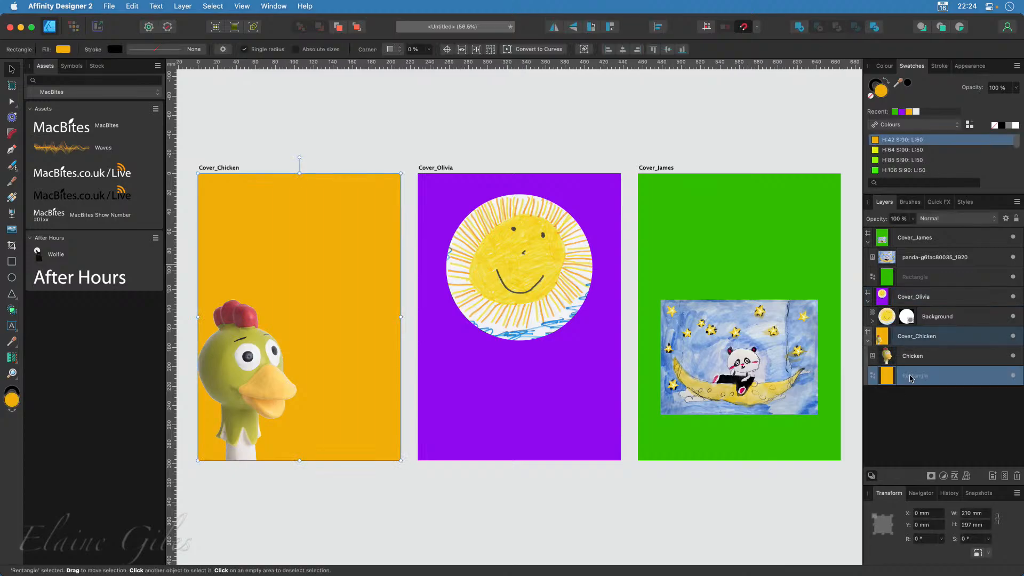
click(939, 299)
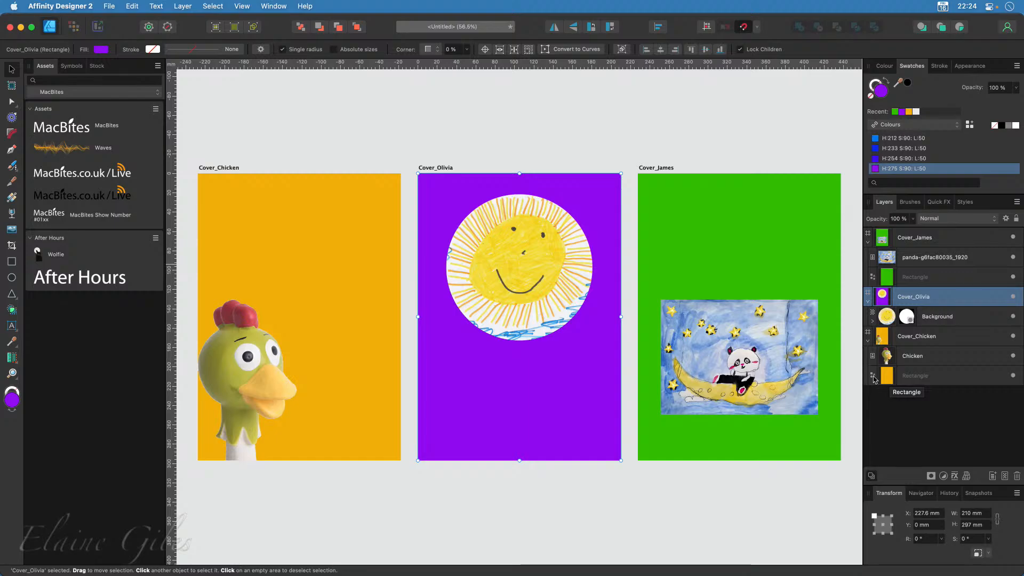
- Switch to the Export Persona and review the file format and file name settings of the green panda cover slice
click(97, 27)
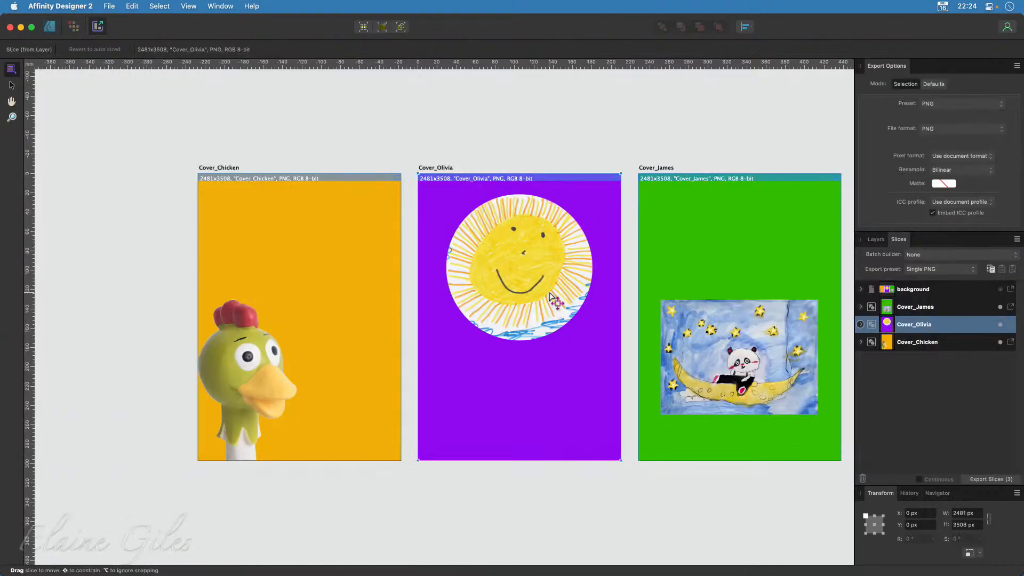
scroll(552, 296, right, 3)
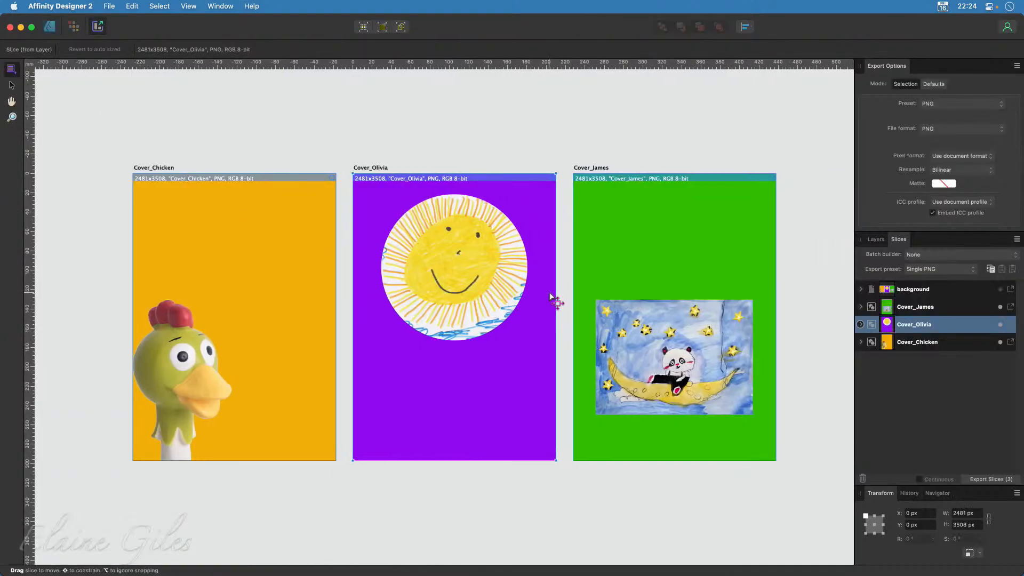
click(860, 307)
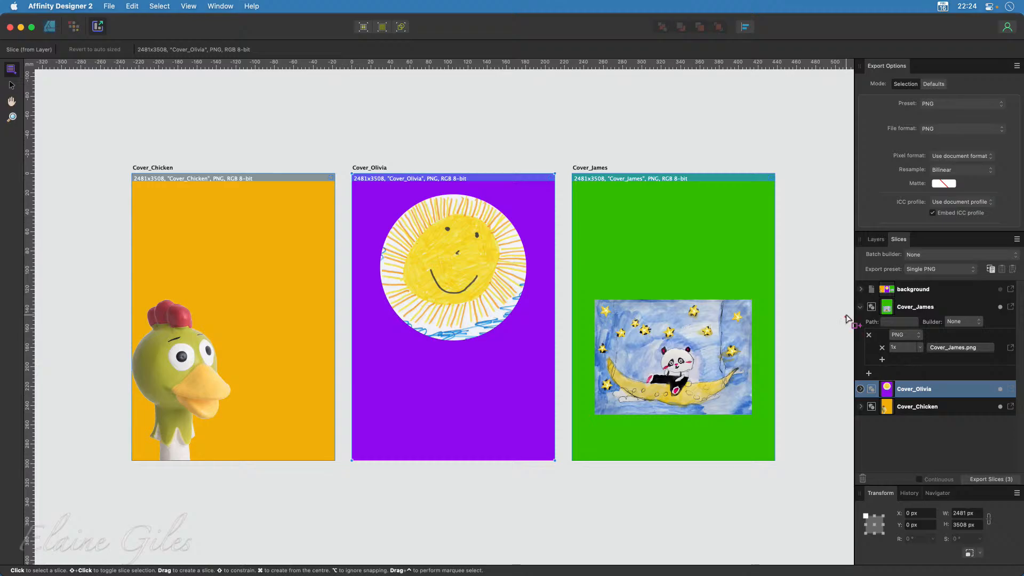
click(860, 307)
click(898, 376)
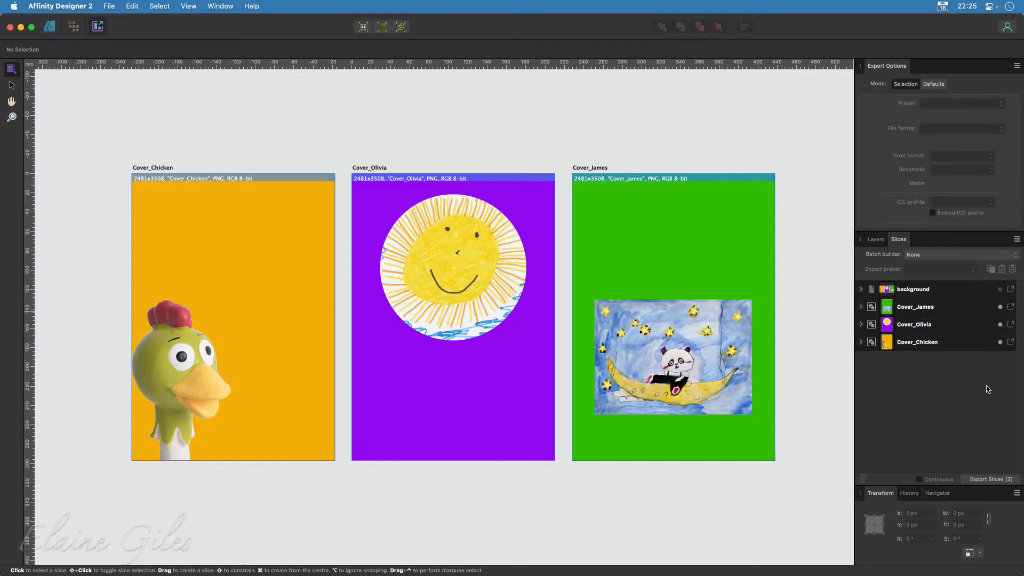
- Include the background slice in the export and exclude it again
click(1000, 290)
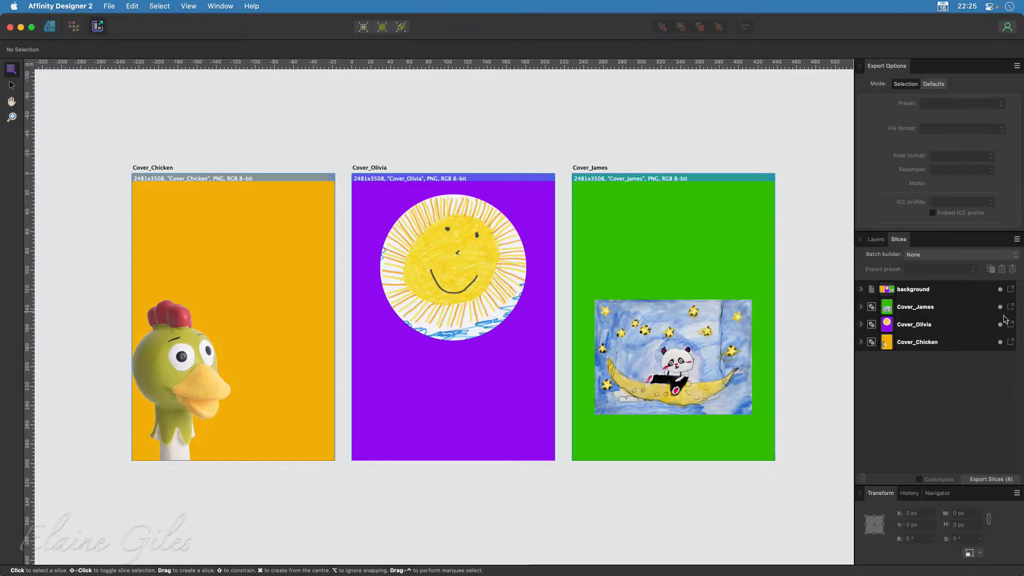
click(1000, 290)
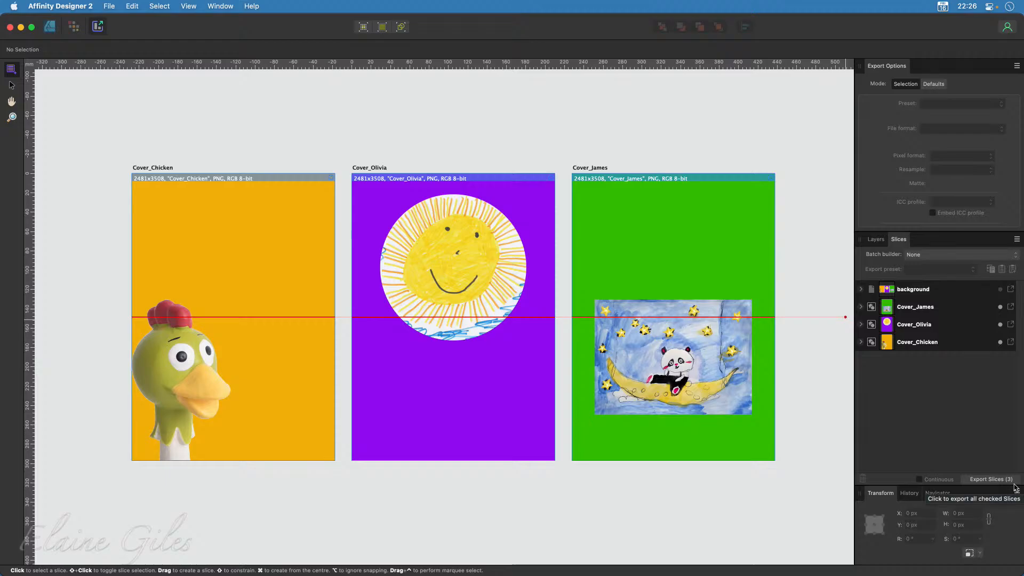
click(1000, 290)
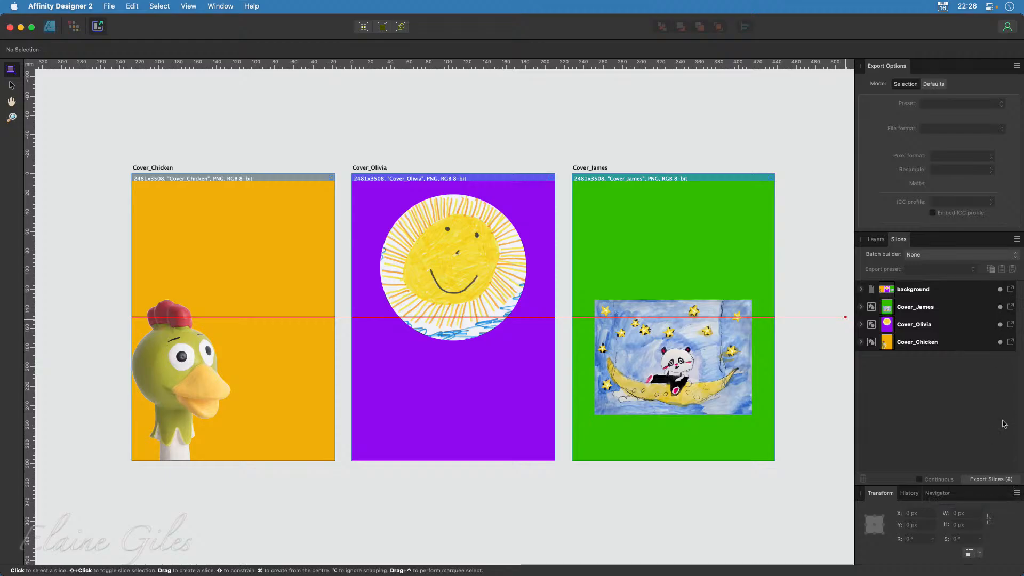
click(1000, 290)
- Export the three cover slices as PNG files to the Desktop folder
click(999, 480)
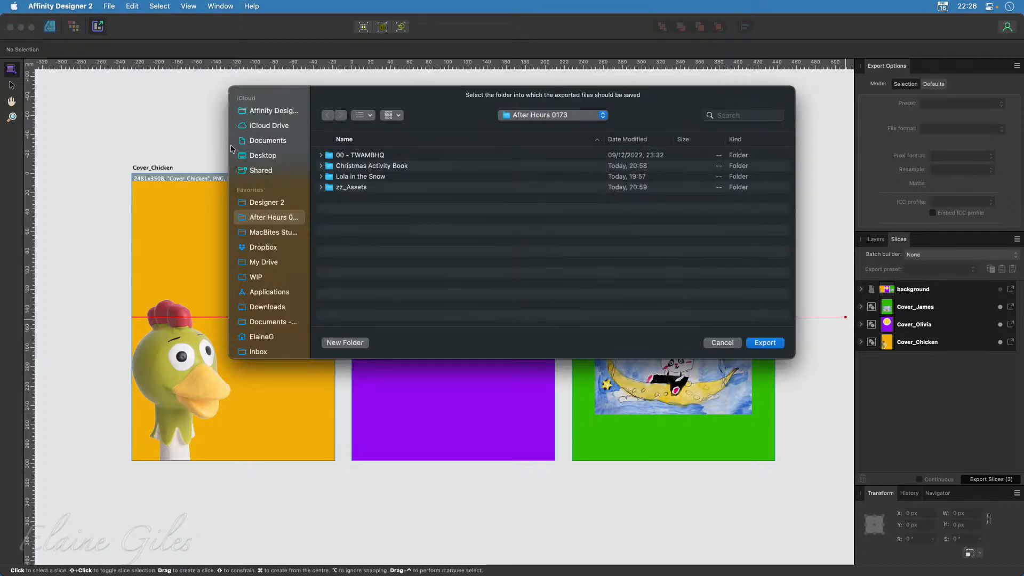
click(266, 156)
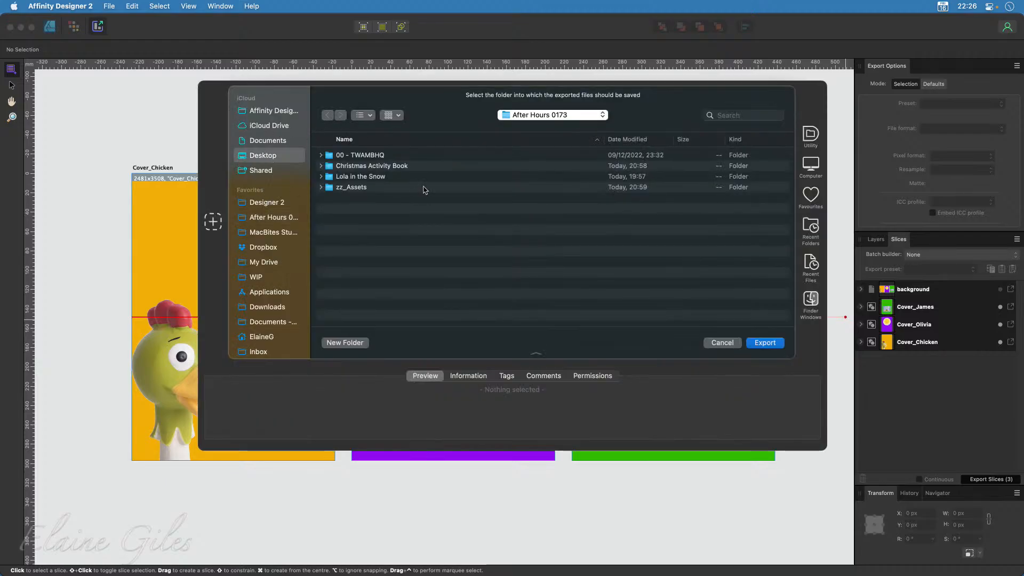
click(769, 344)
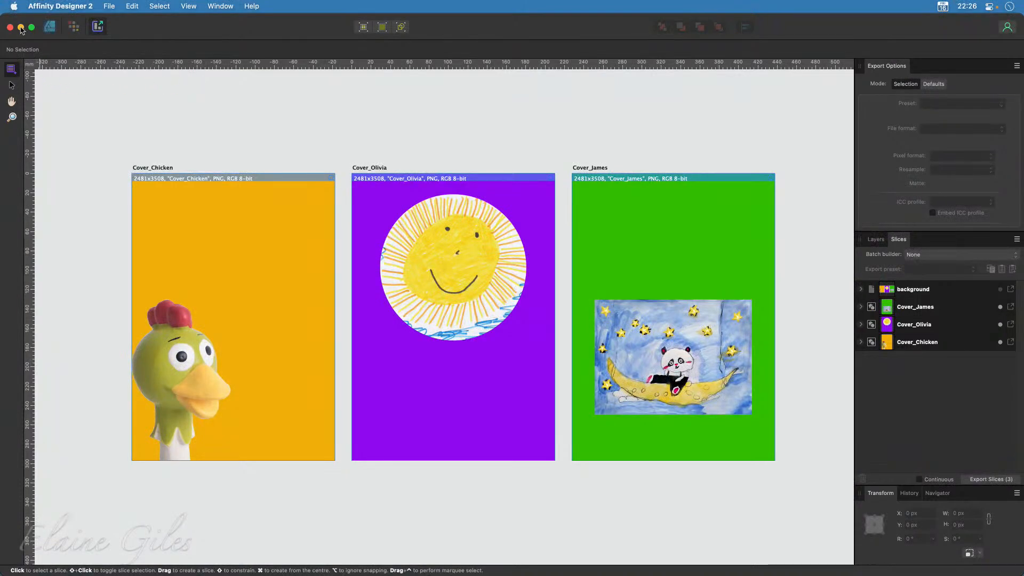
- Save the document as Covers in the Designer 2 folder and minimise its window
key(super+s)
text(Cov)
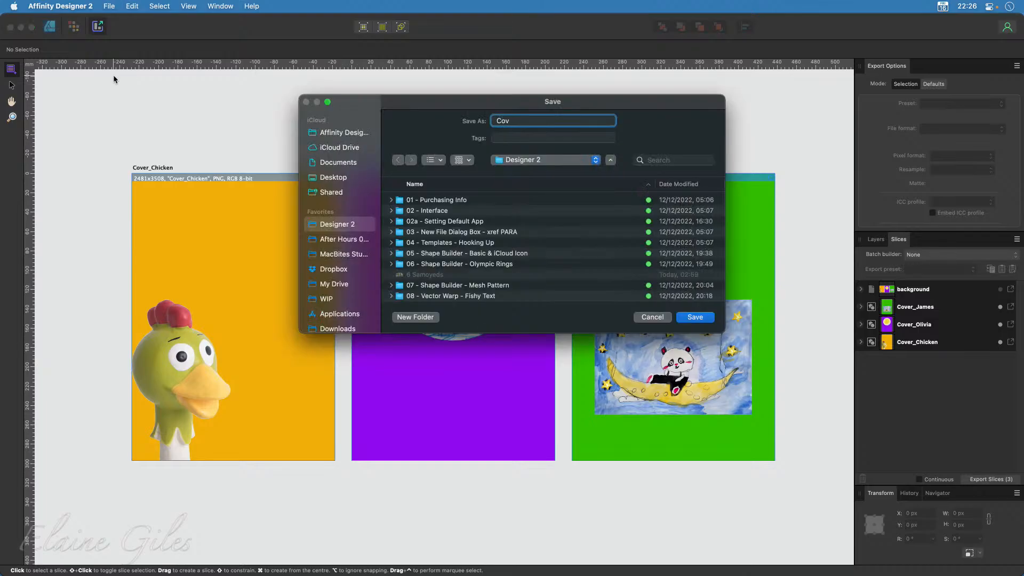
text(ers)
key(Return)
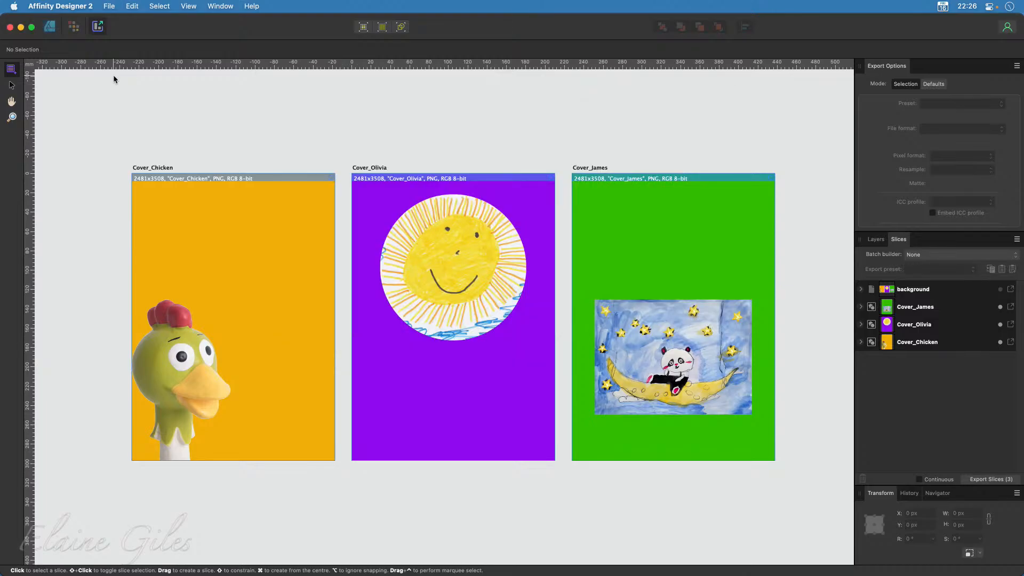
click(11, 27)
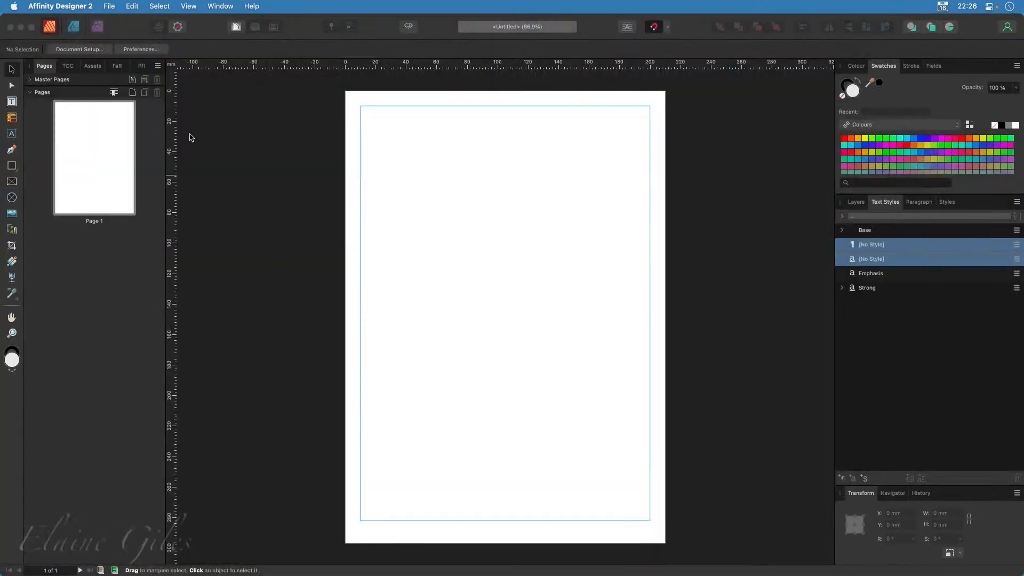
- Move the Affinity Publisher window aside to preview the exported cover PNGs on the desktop, and move the window back
drag(692, 27, 553, 4)
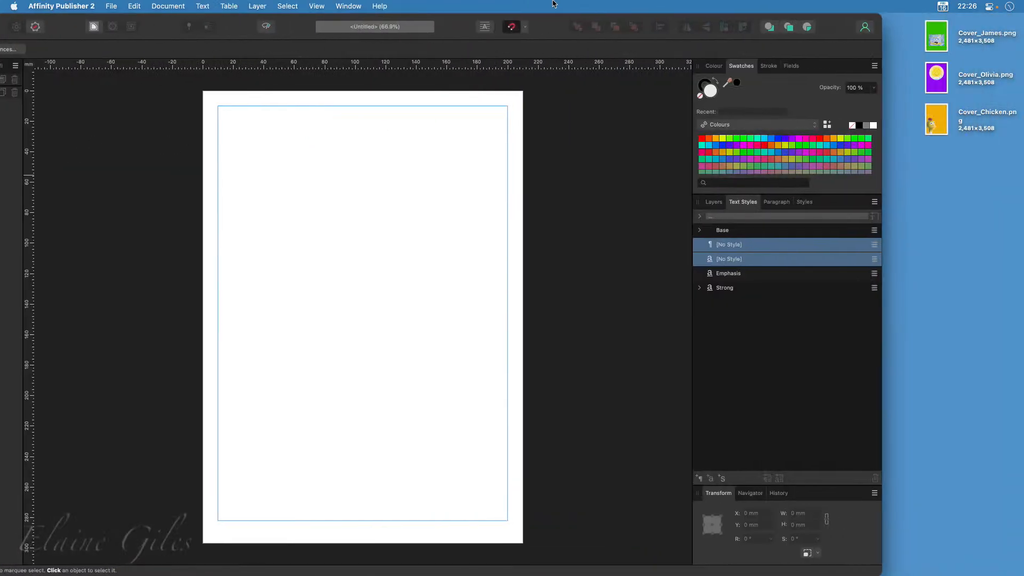
click(931, 28)
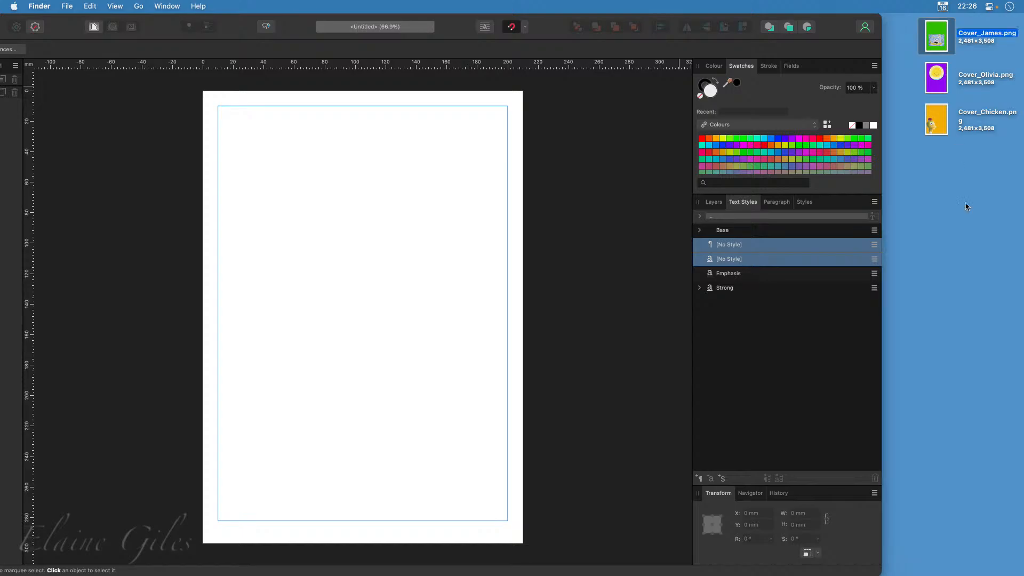
key(space)
key(Down)
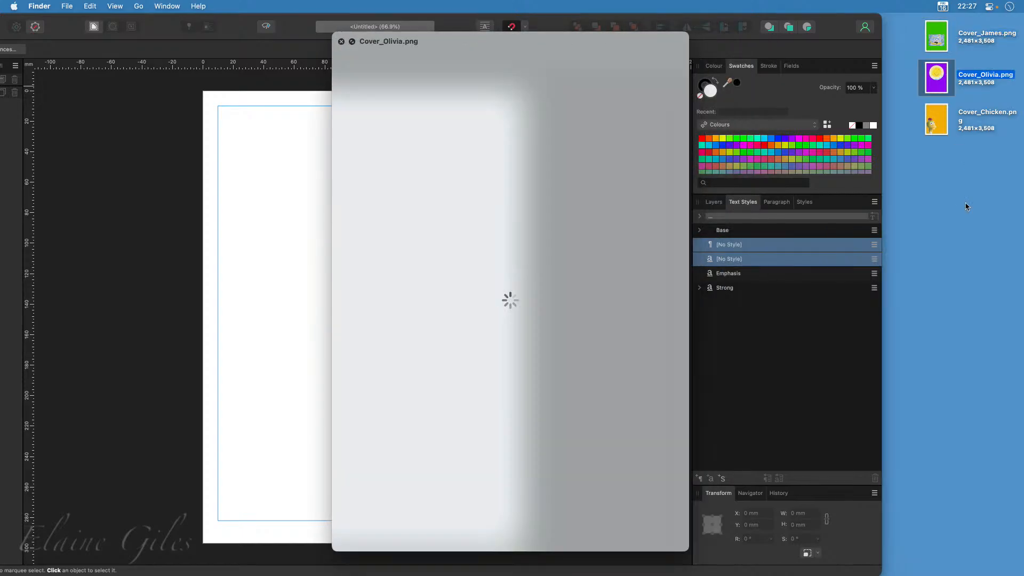
key(Down)
key(space)
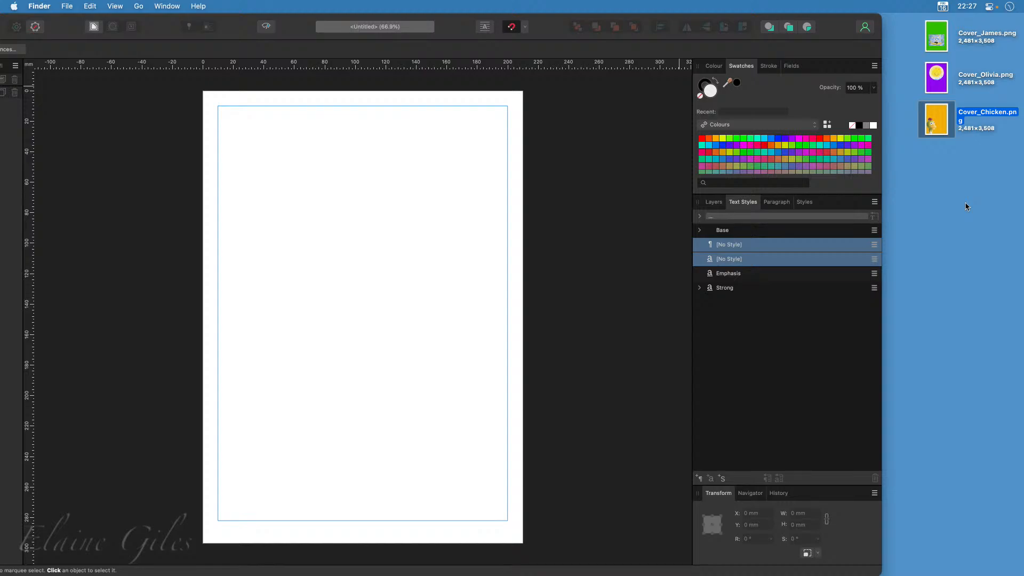
drag(228, 25, 373, 15)
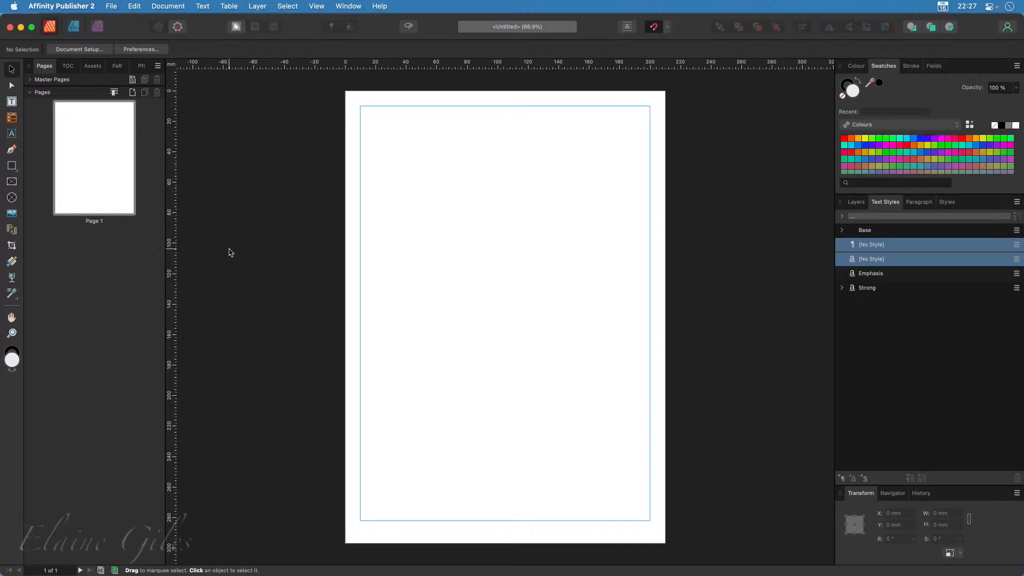
- Draw a rectangular picture frame covering the whole A4 page, 210 mm by 297 mm
click(12, 182)
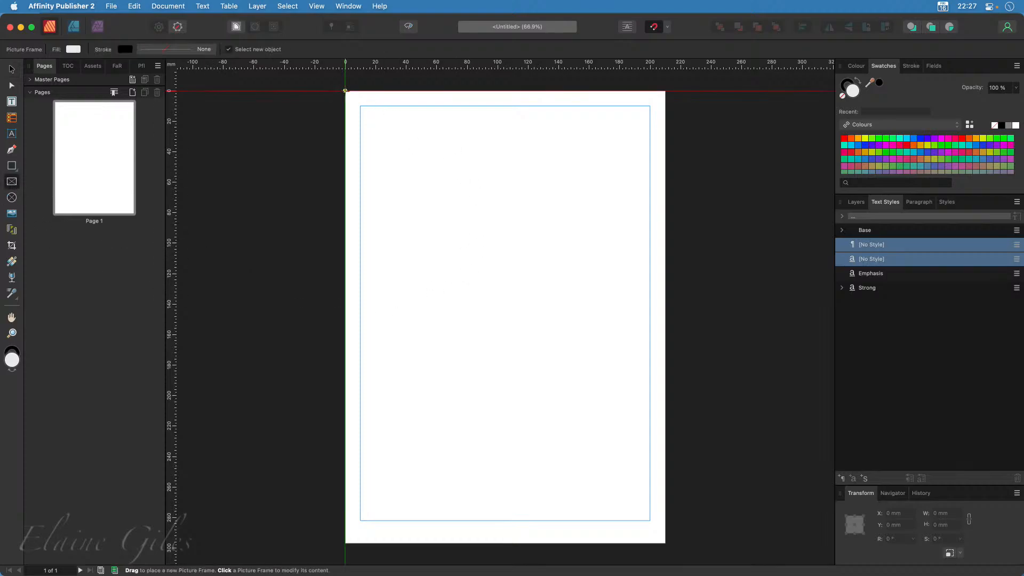
drag(345, 91, 665, 542)
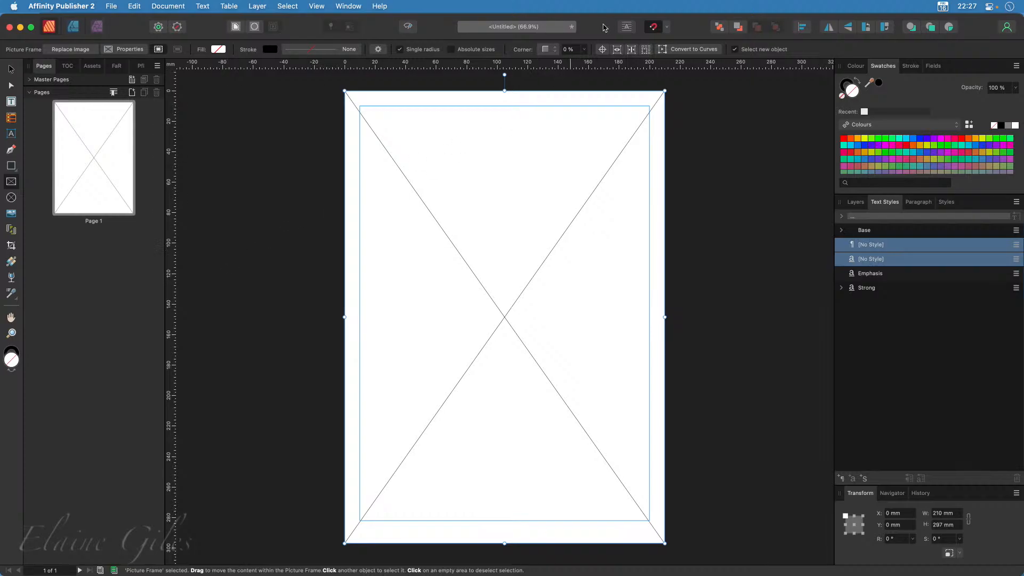
drag(585, 27, 615, 20)
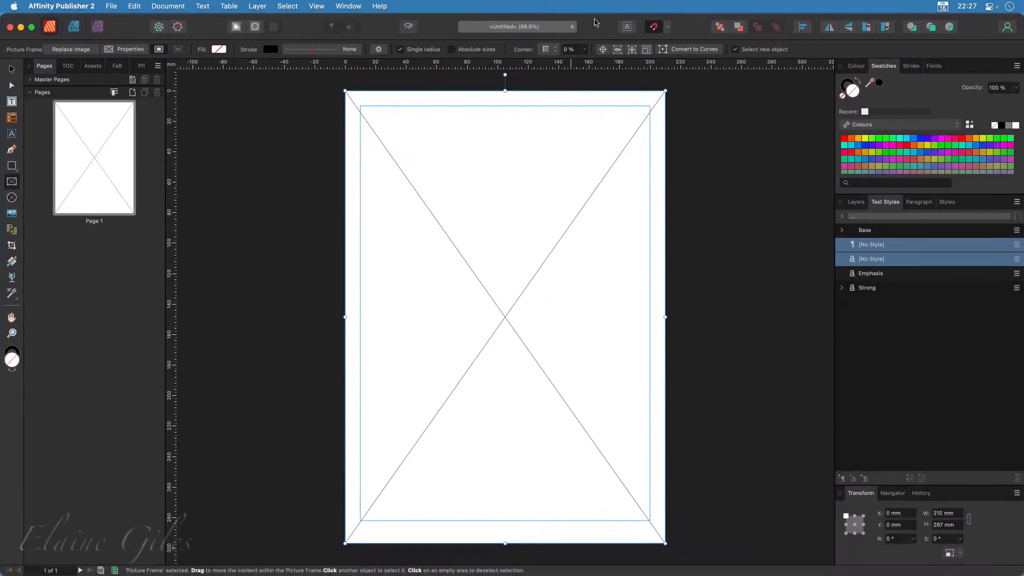
- Switch to the Covers document in Affinity Designer and return it to the Designer Persona
key(super+space)
text(des)
key(Return)
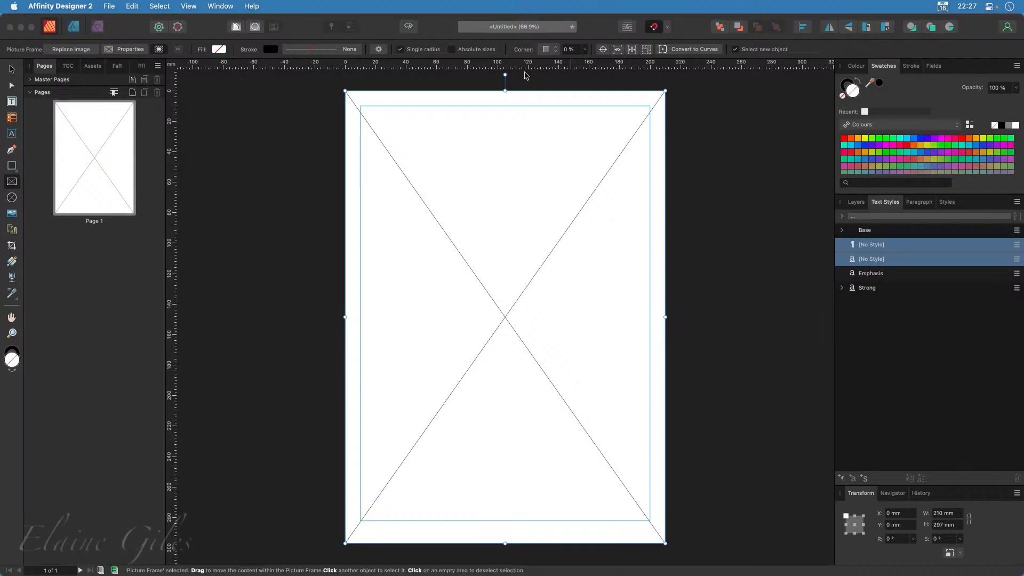
key(alt+Tab)
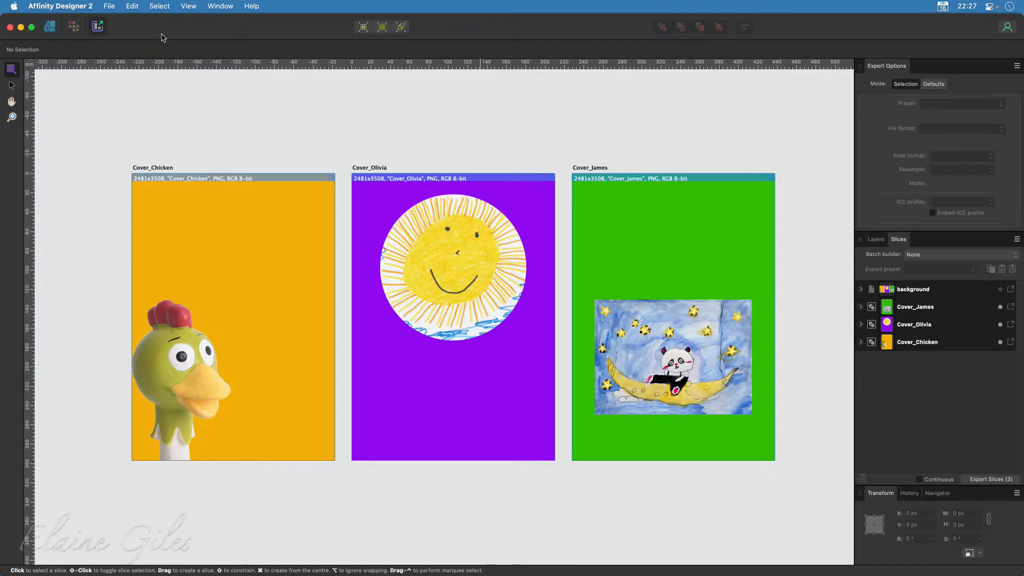
click(50, 26)
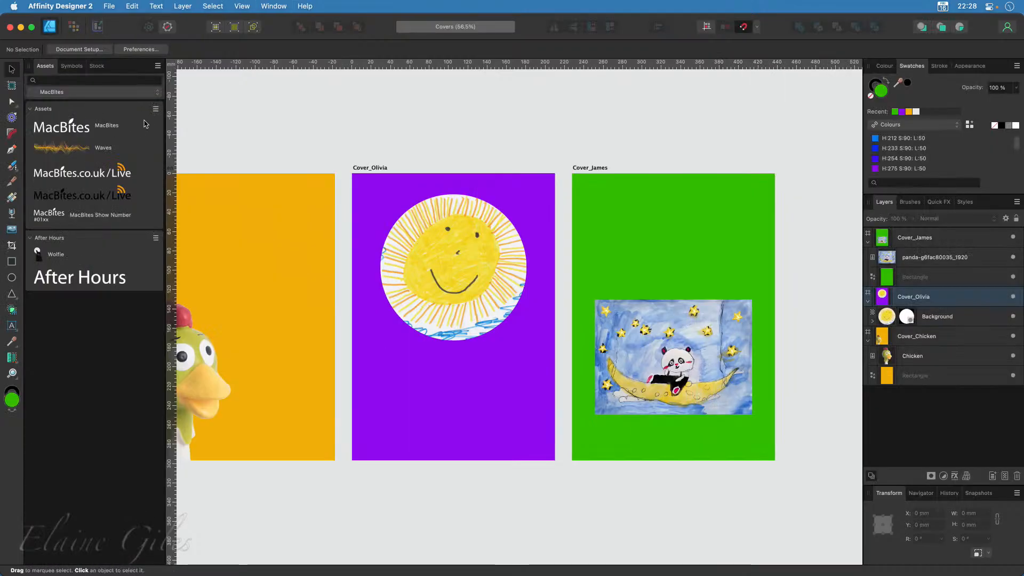
scroll(429, 134, left, 2)
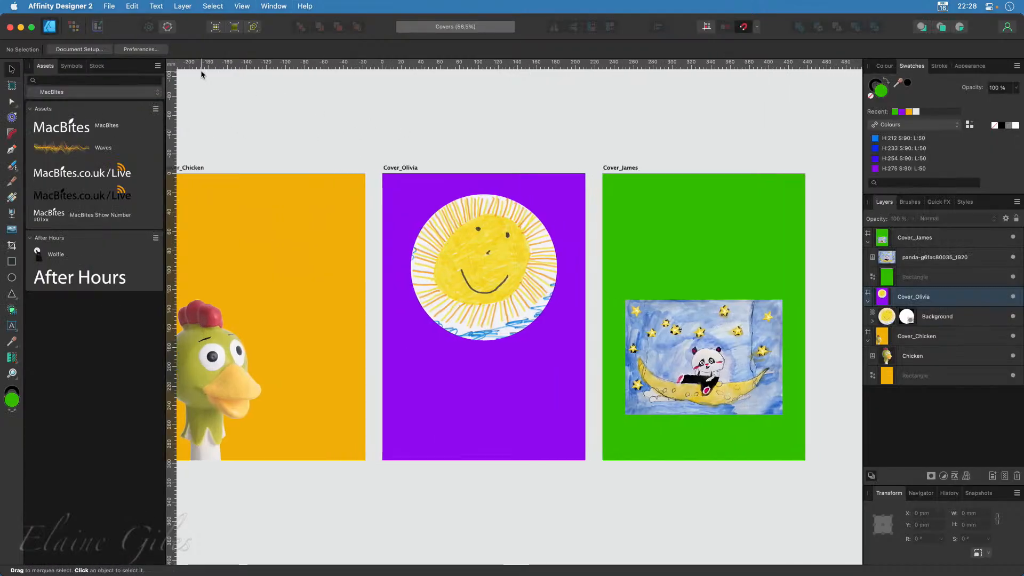
- Minimise the Covers window, deselect the picture frame in Affinity Publisher, and switch back to the Covers document in Affinity Designer
click(21, 27)
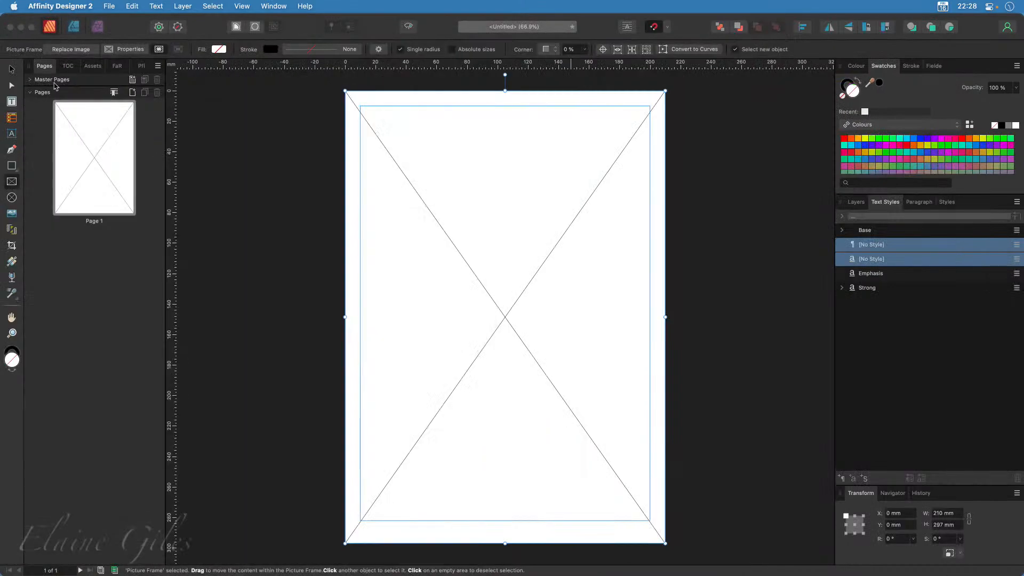
click(282, 124)
click(294, 195)
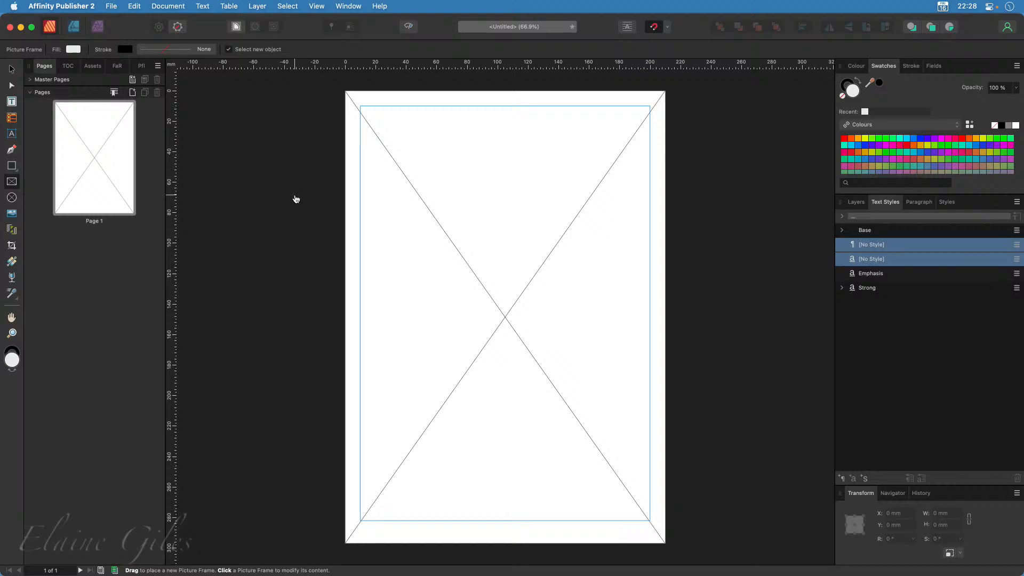
key(super+Tab)
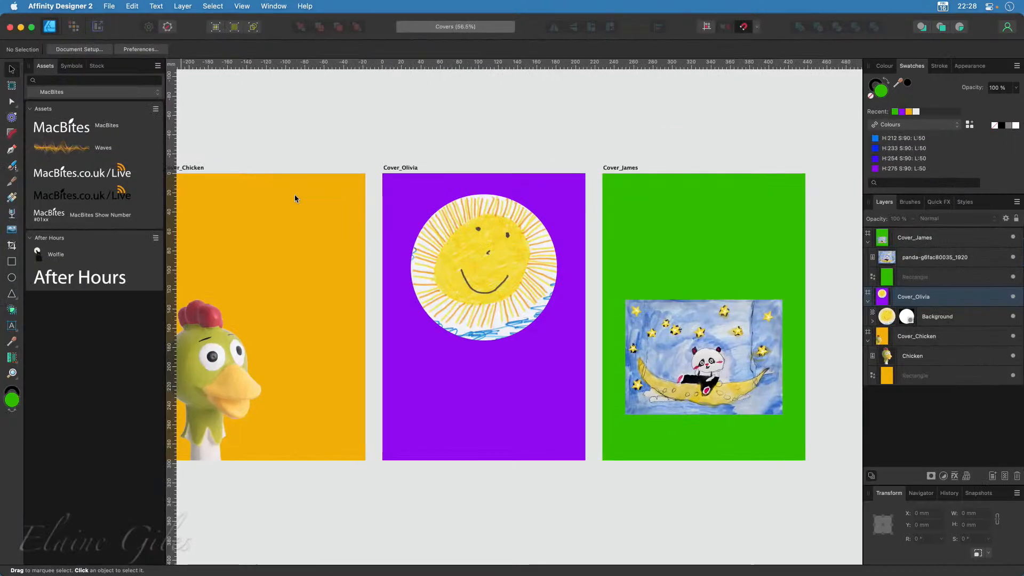
- Move the circular sun drawing down on the Cover_Olivia artboard to a Y position of about 135.6 mm
drag(487, 268, 482, 370)
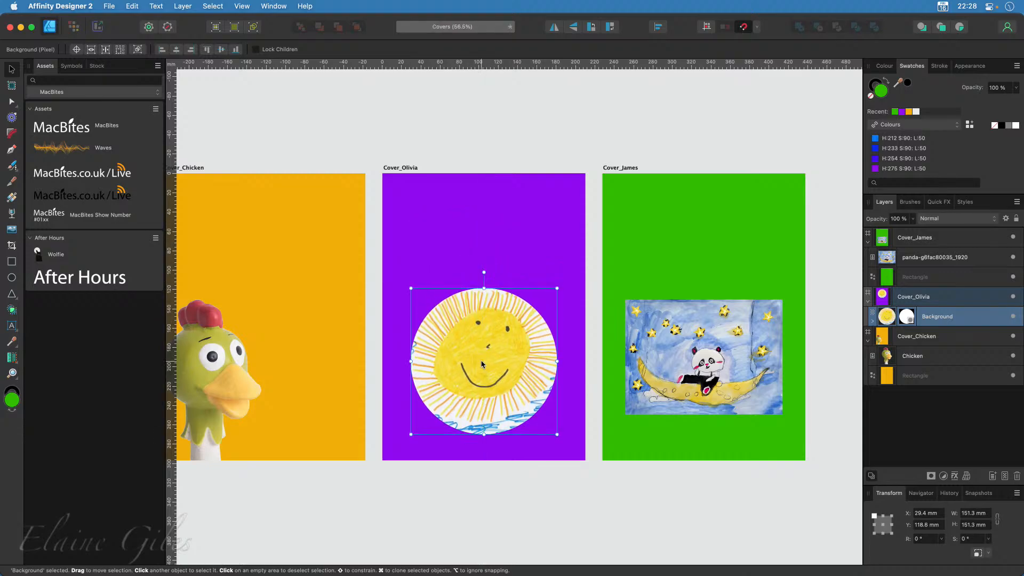
scroll(482, 366, left, 3)
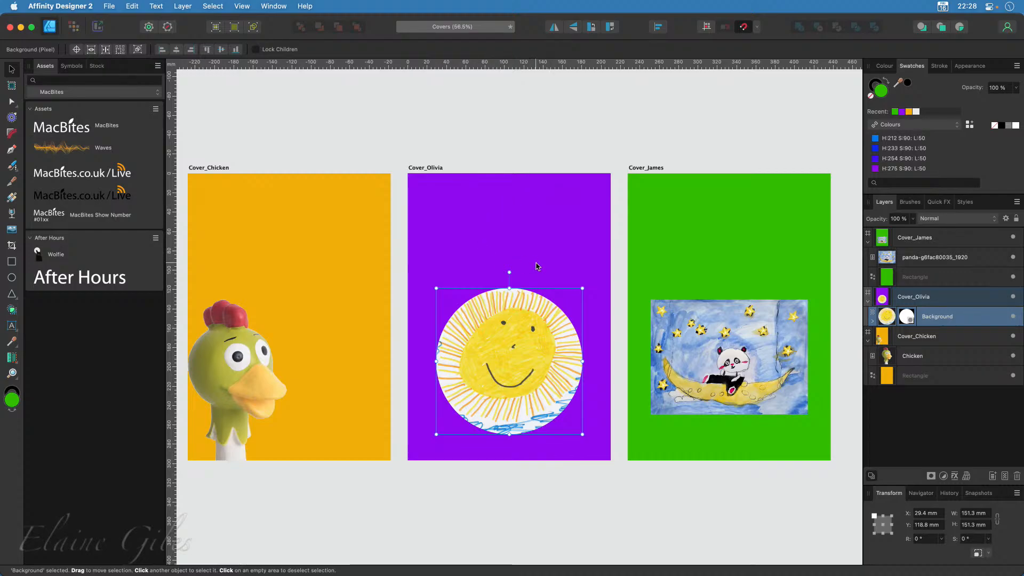
drag(515, 353, 515, 369)
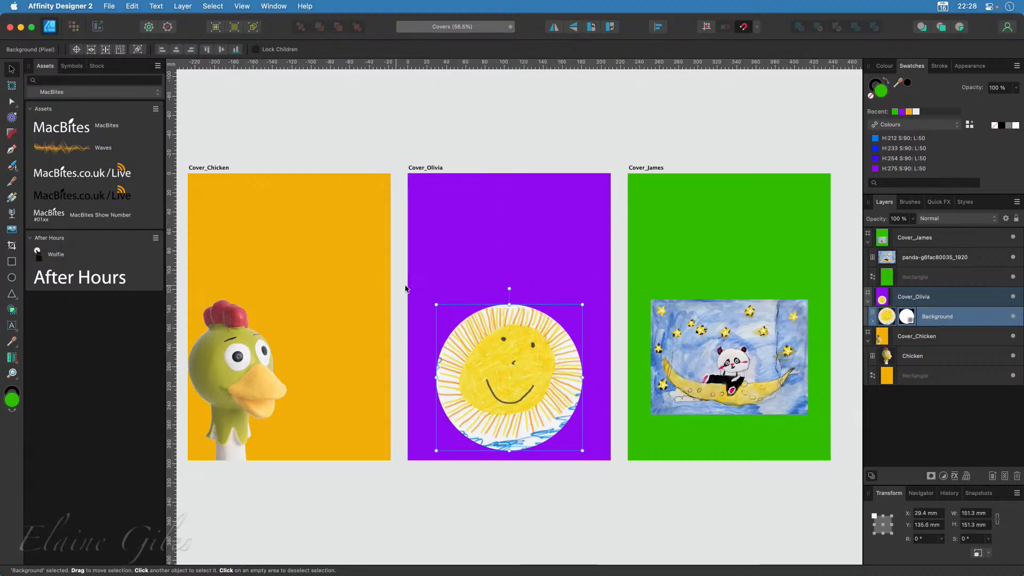
- Export the three cover slices to the Desktop again, overwriting the existing Cover_James, Cover_Olivia and Cover_Chicken PNG files
click(97, 28)
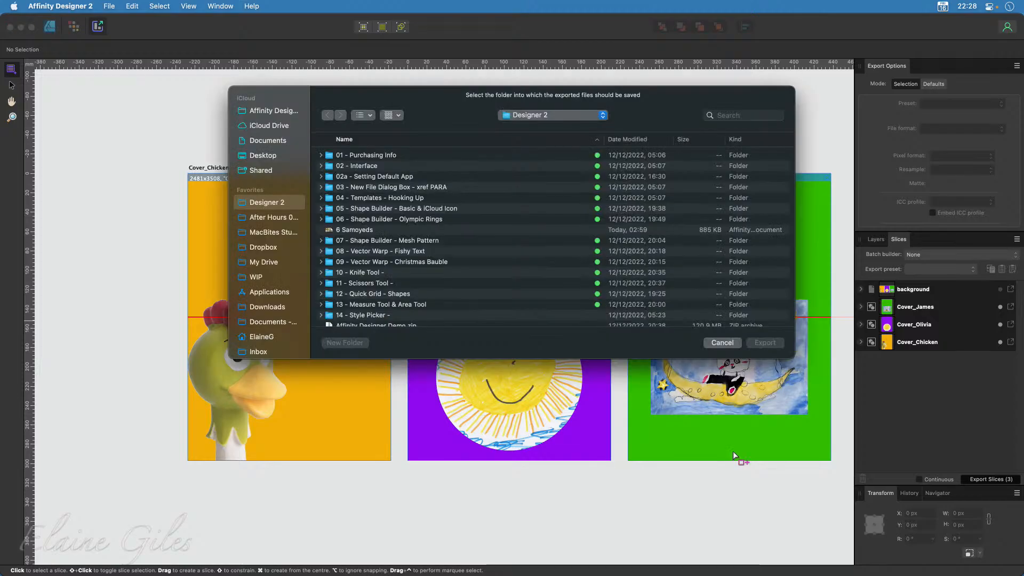
click(276, 156)
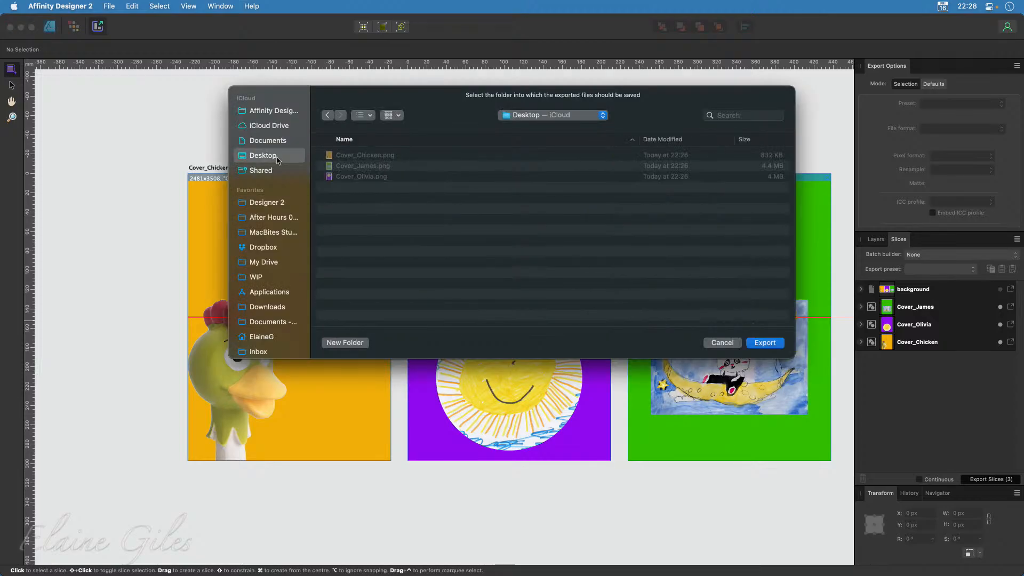
click(768, 343)
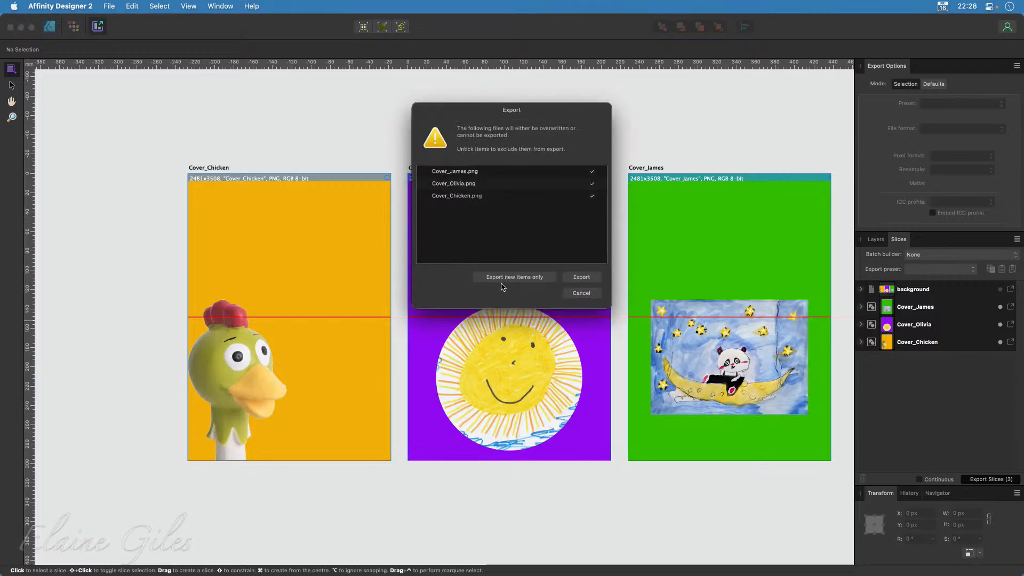
click(581, 277)
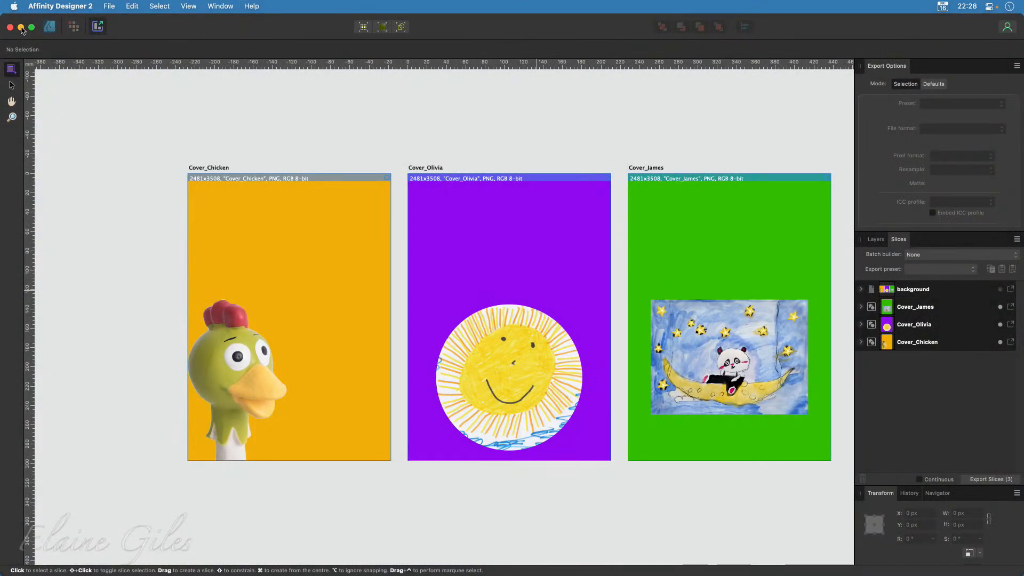
- Minimise the Covers window, switch to Affinity Publisher and add artistic text reading "Happy Christmas" on two lines near the page top
click(22, 28)
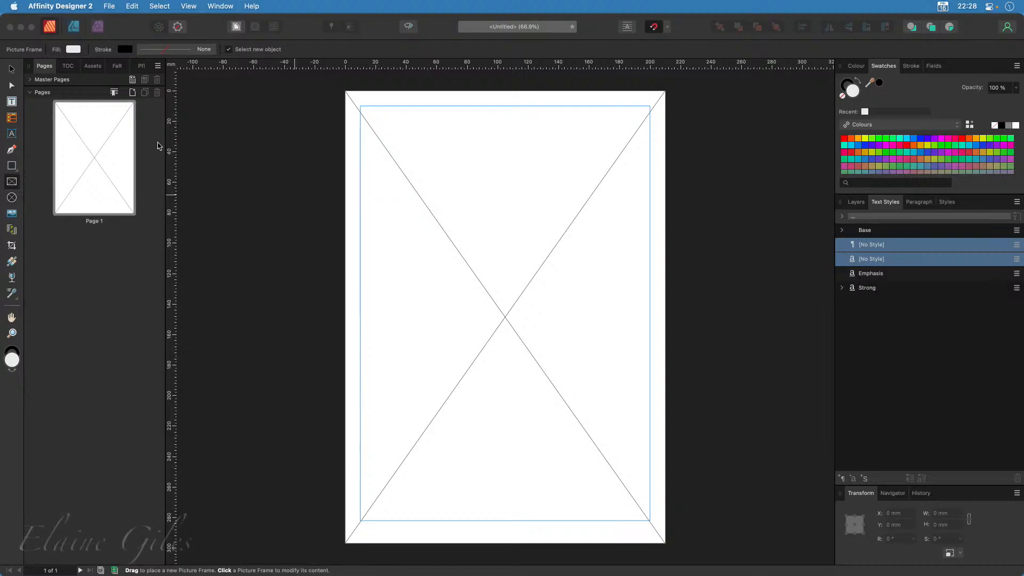
click(253, 177)
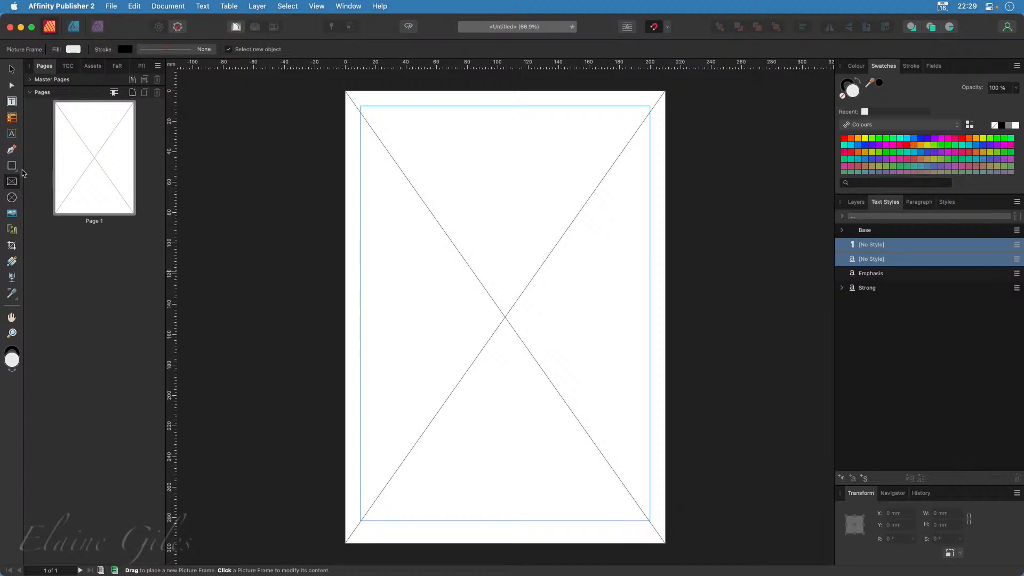
click(11, 133)
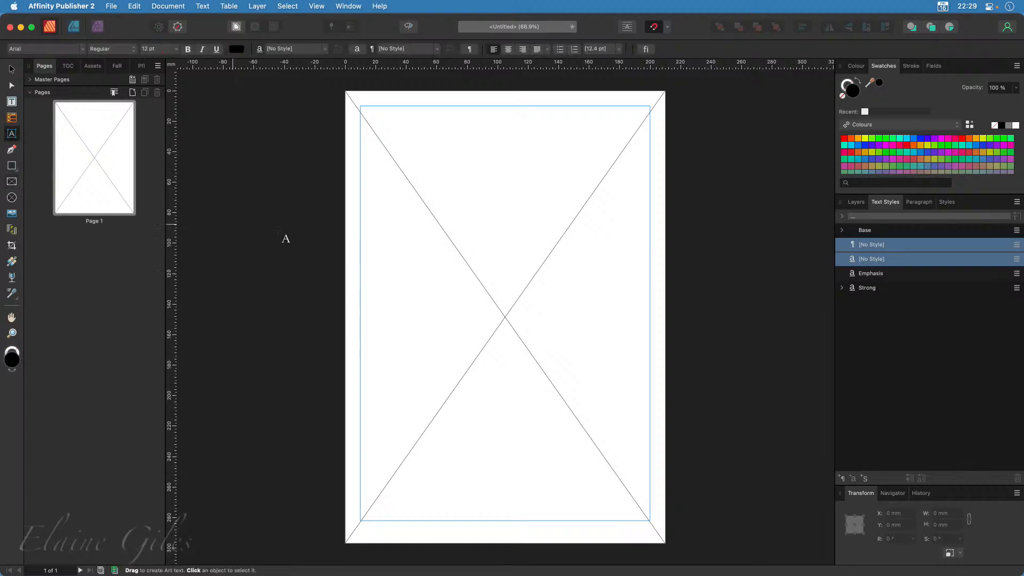
mouse_move(407, 107)
mouse_down()
mouse_move(420, 170)
mouse_move(419, 160)
mouse_up()
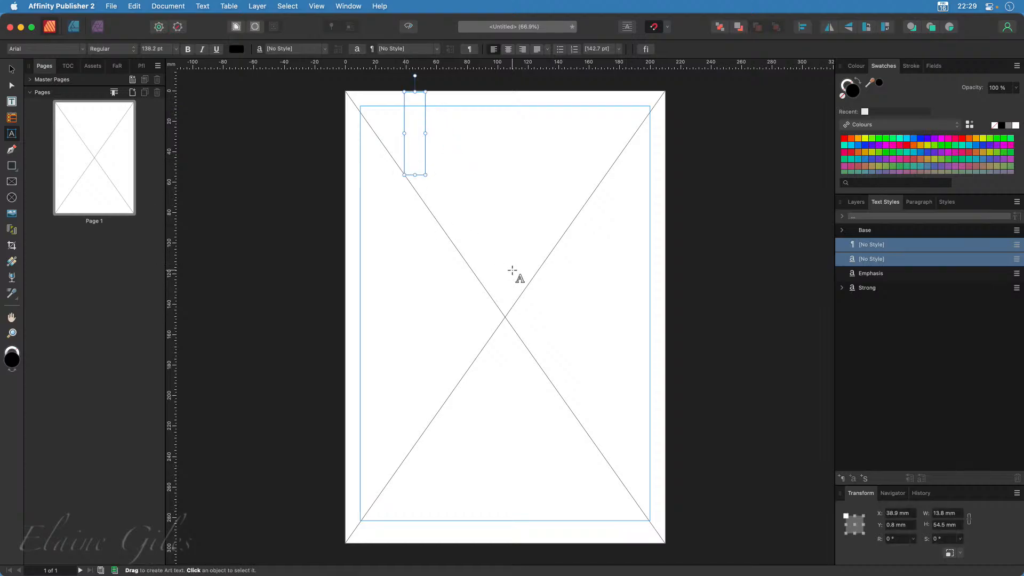
text(Happy )
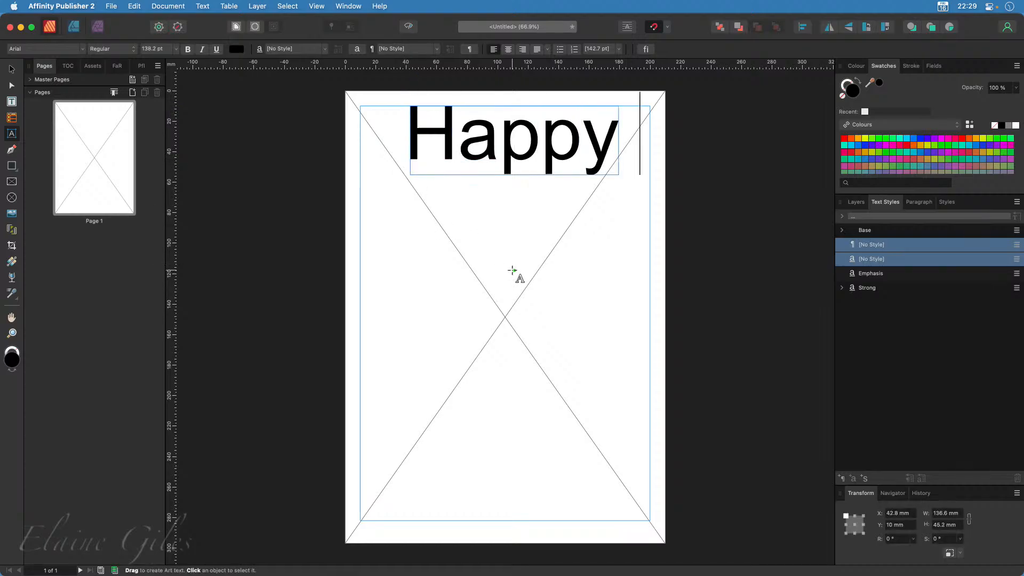
text(Christ)
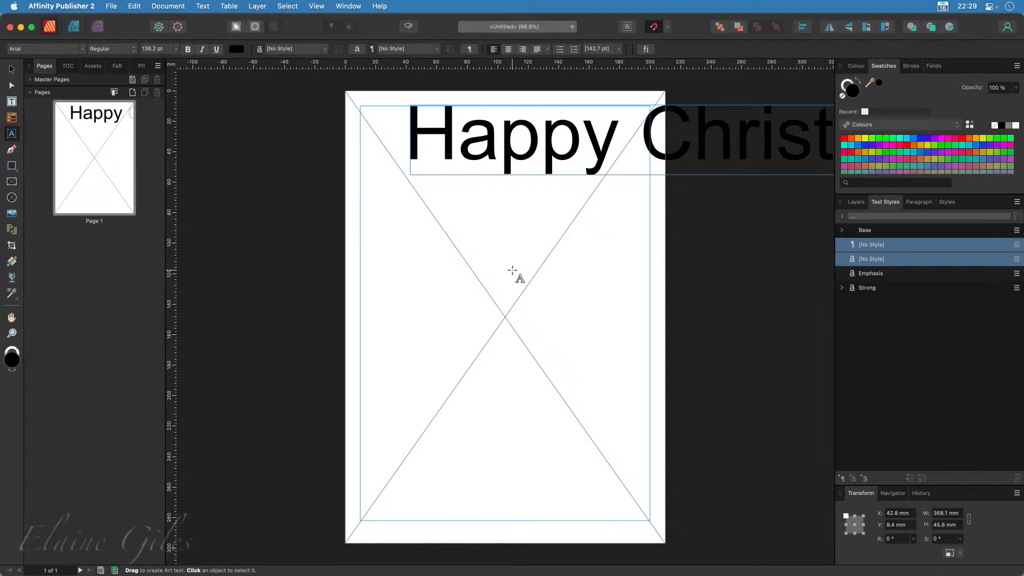
click(640, 143)
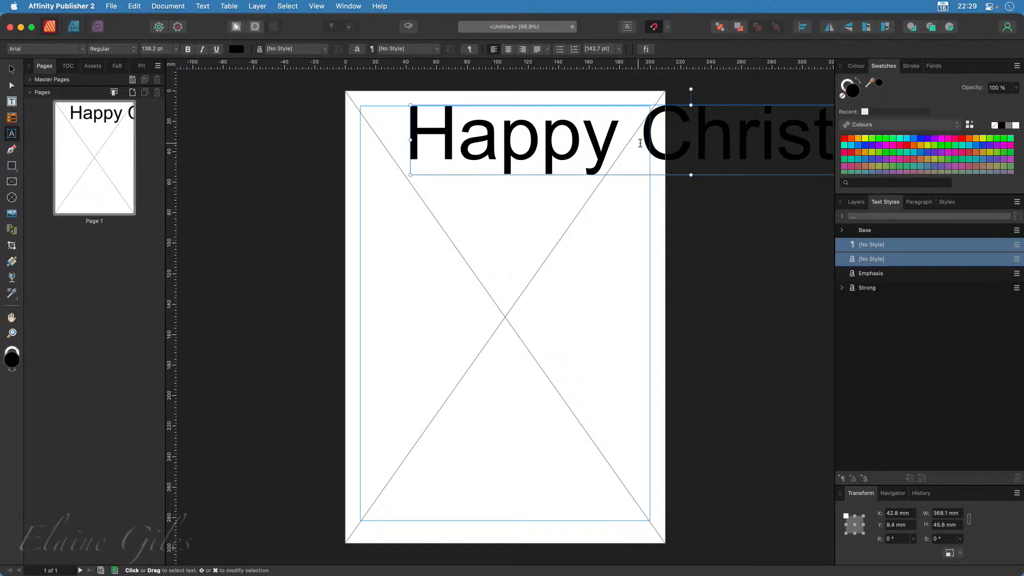
key(BackSpace)
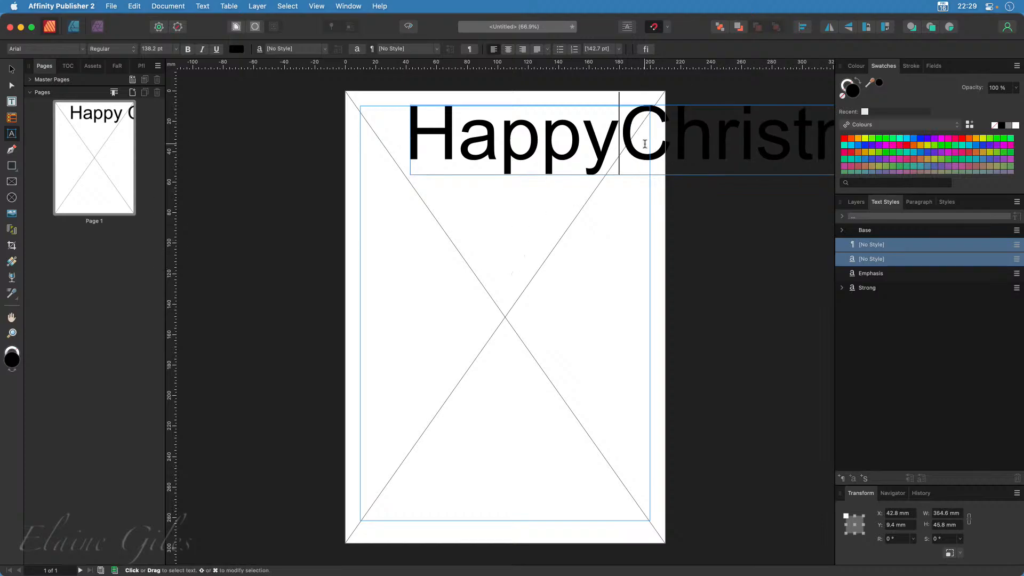
key(Return)
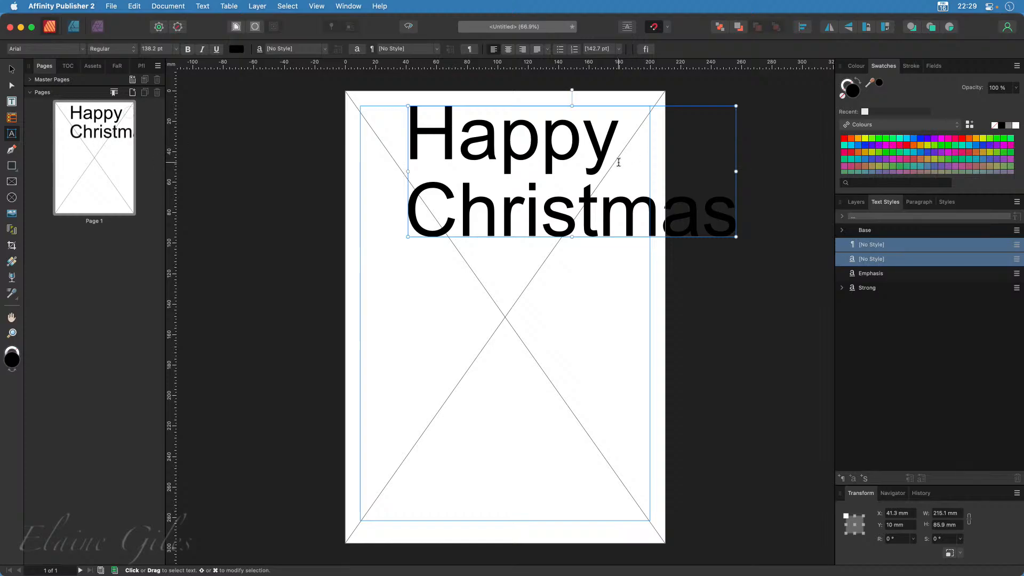
- Right-align the Happy Christmas text, scale it to about 159 mm wide to meet the right margin, and move it up to the top margin
key(super+a)
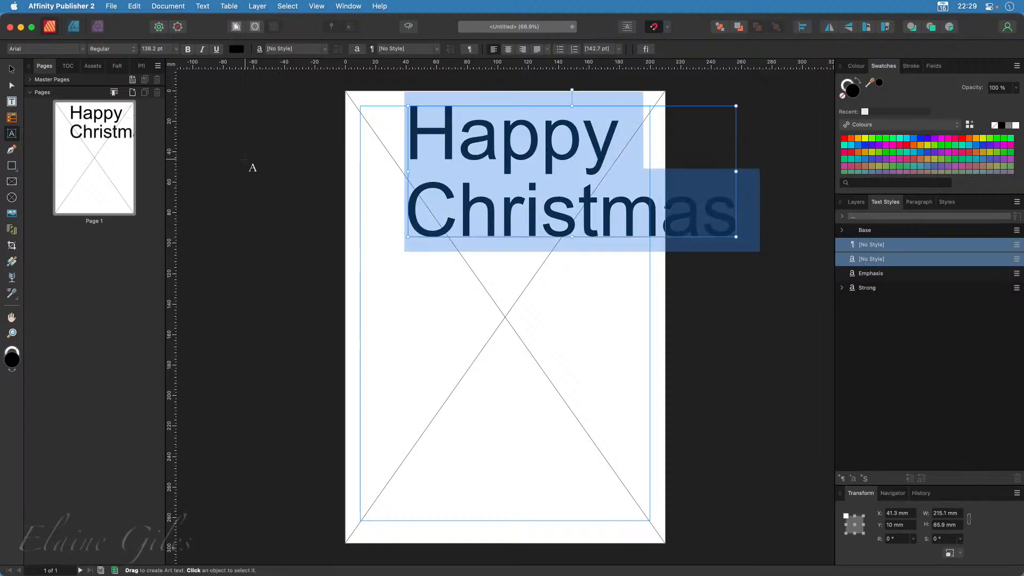
click(522, 49)
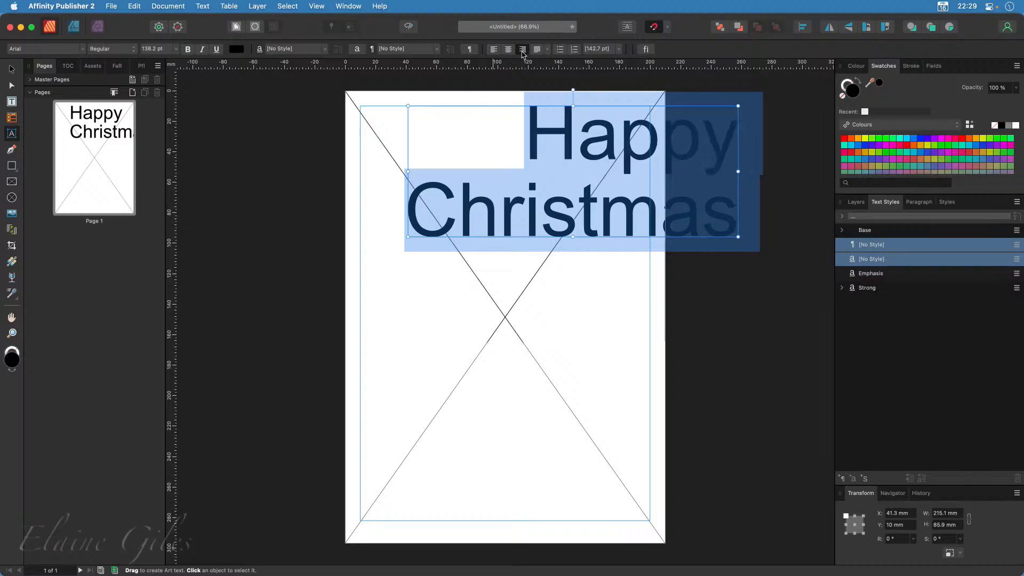
drag(738, 107, 651, 144)
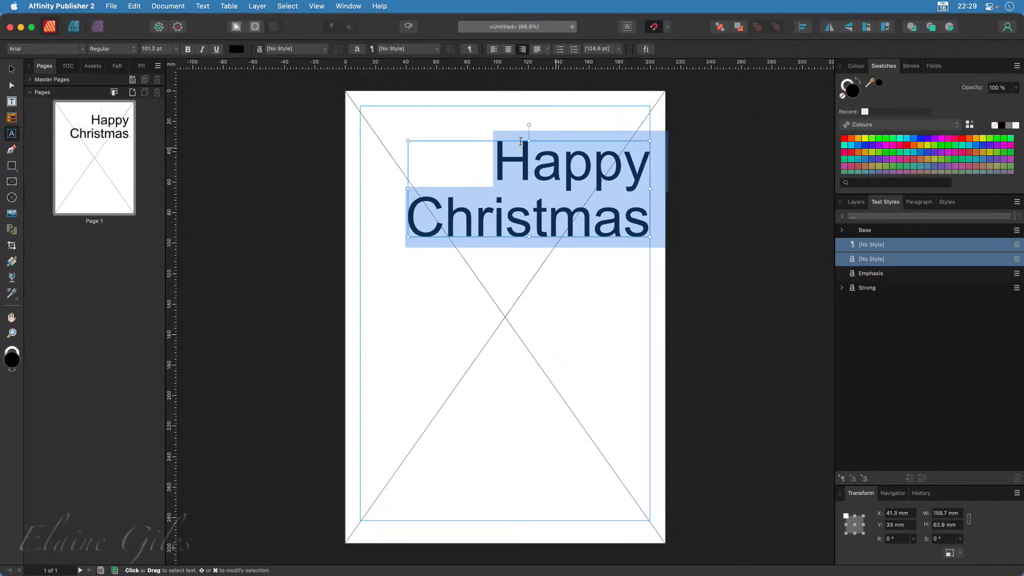
drag(477, 140, 477, 105)
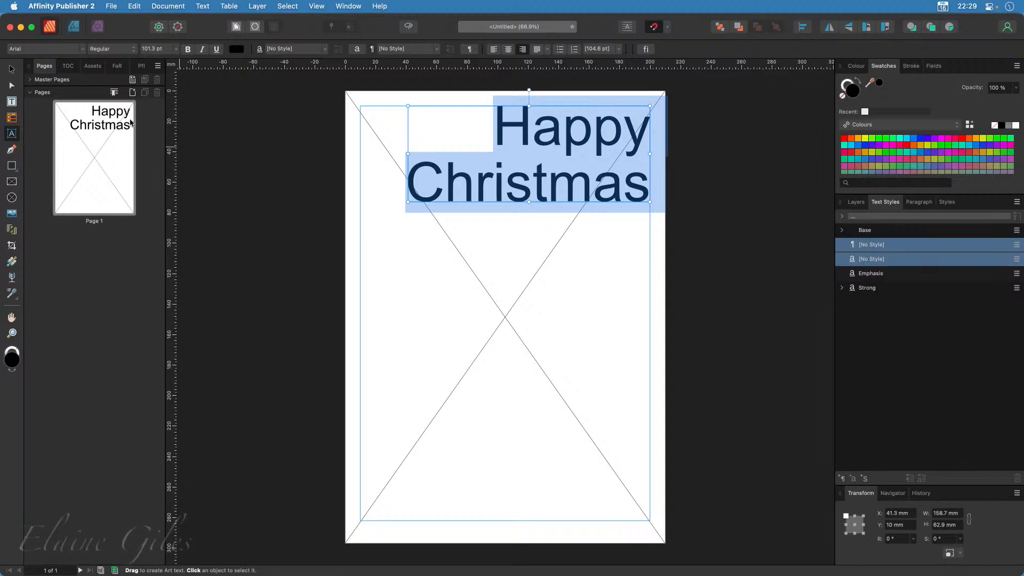
- Set the font of the Happy Christmas text to AppleMyungjo and deselect it
click(85, 50)
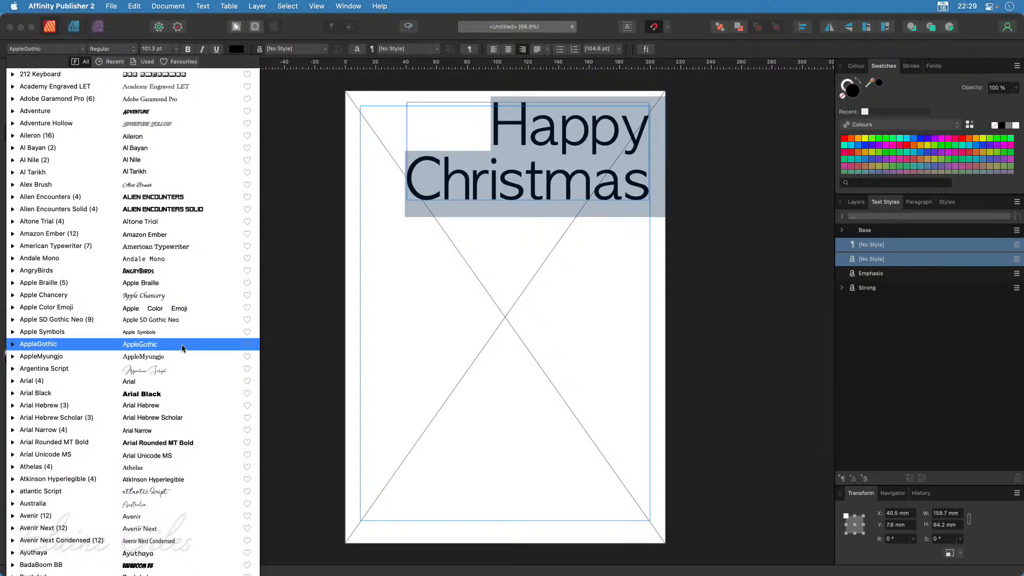
click(180, 362)
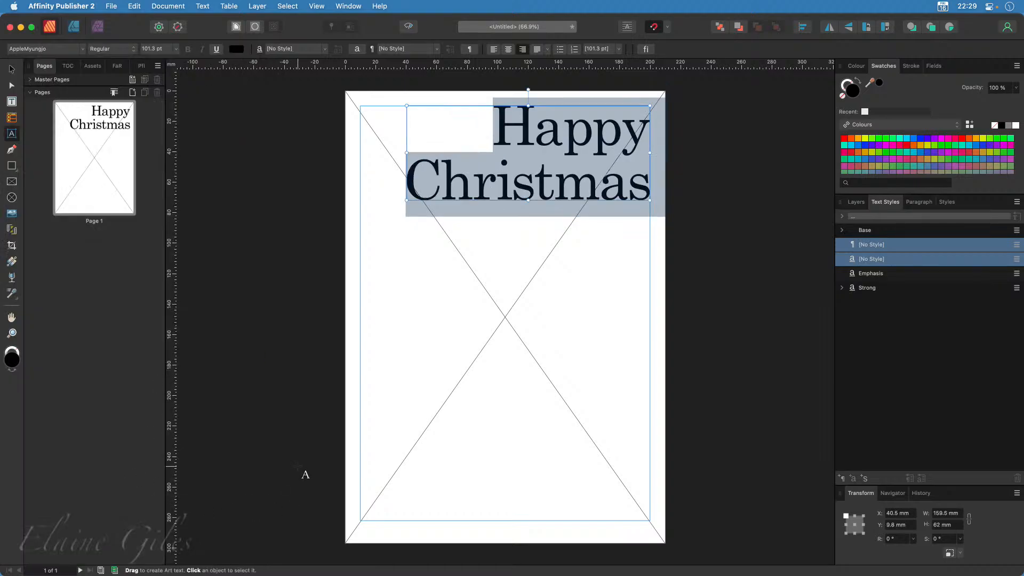
click(11, 69)
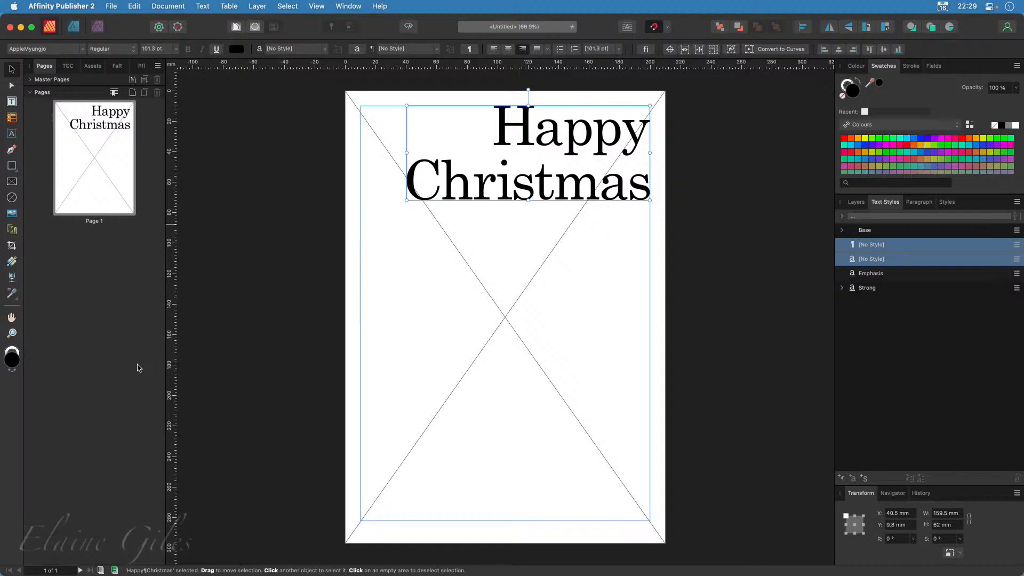
click(273, 367)
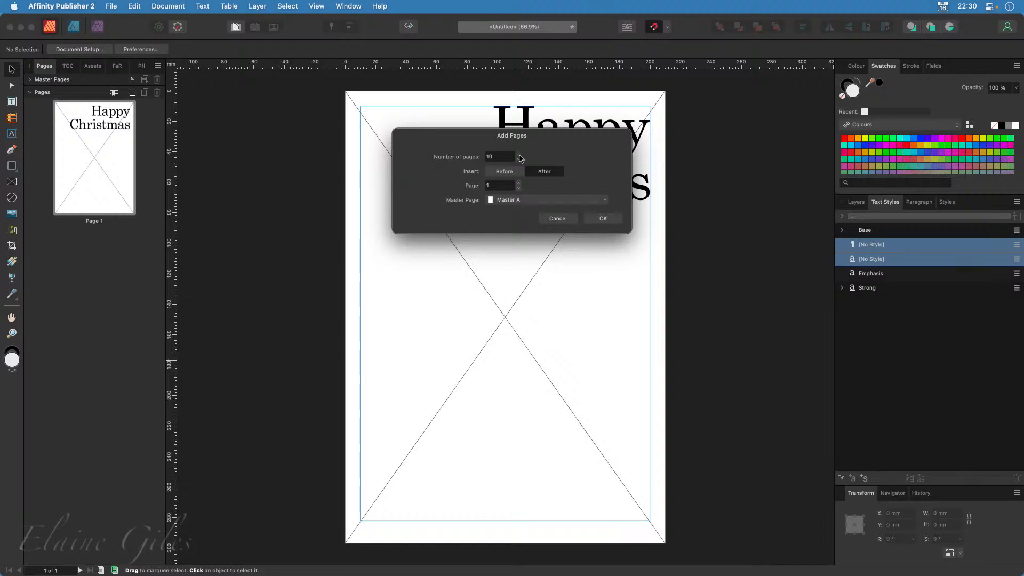
- Add nine pages after page 1 using Master A, and look through the new page thumbnails
click(518, 159)
click(598, 219)
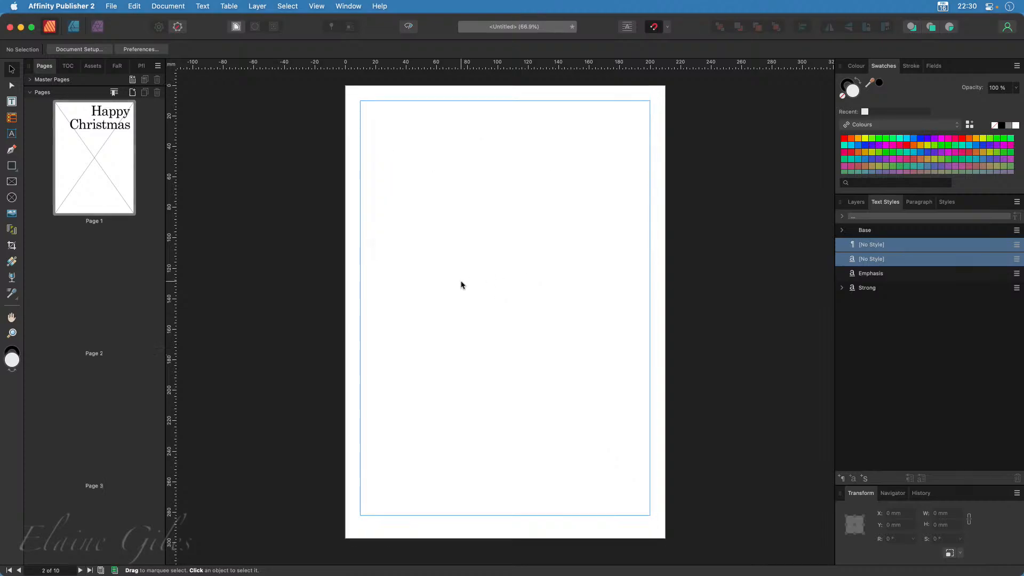
scroll(127, 464, down, 6)
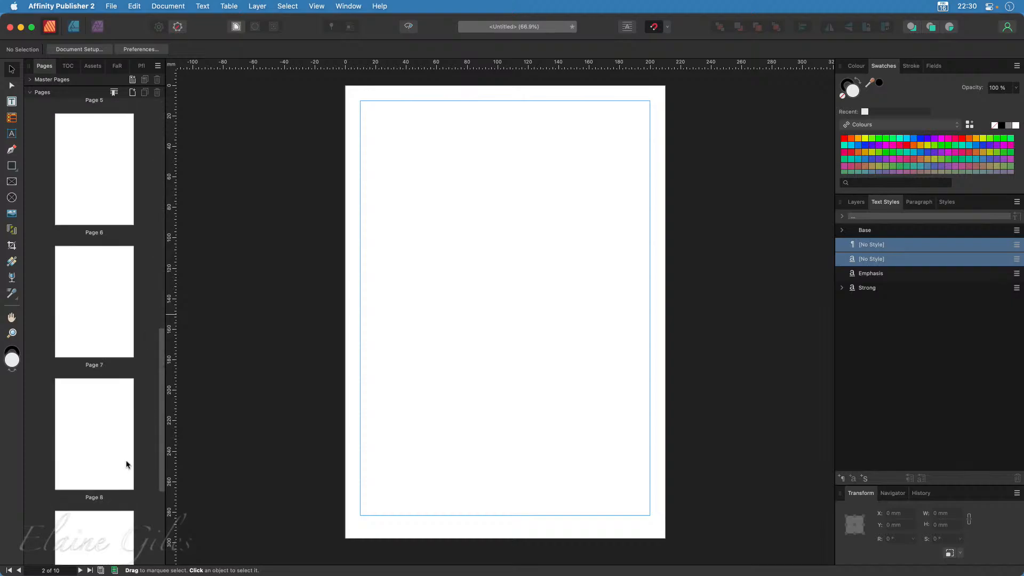
scroll(127, 464, up, 6)
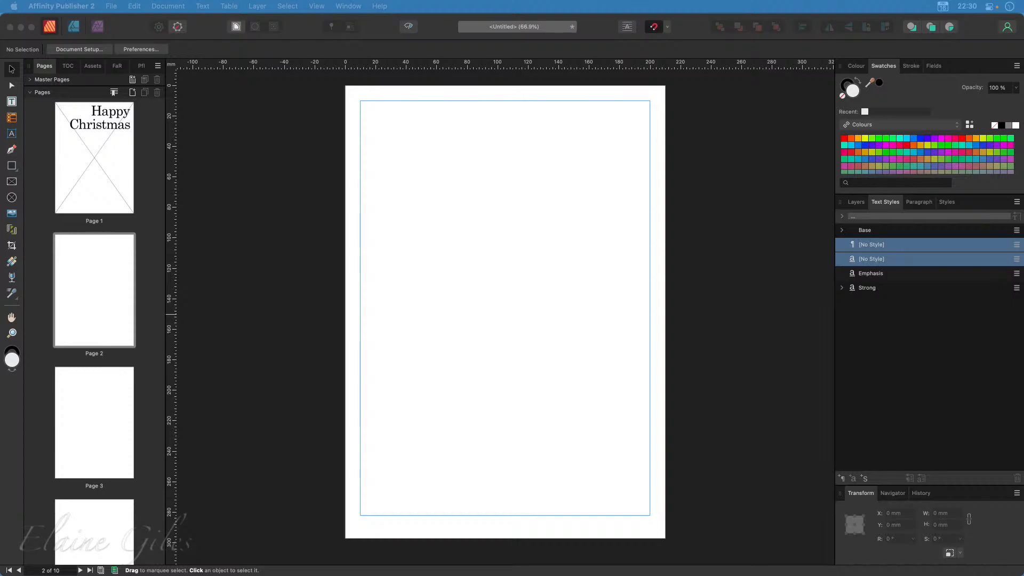
- Bring the Cocoa clipart folder window over the document to view its Christmas images, and put the window away again
drag(0, 281, 412, 31)
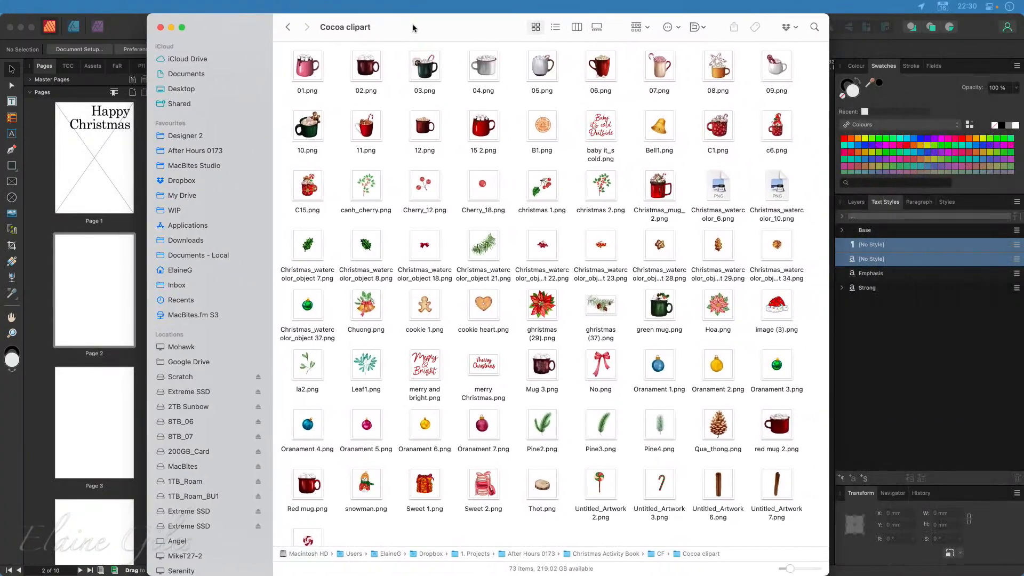
click(433, 373)
click(487, 371)
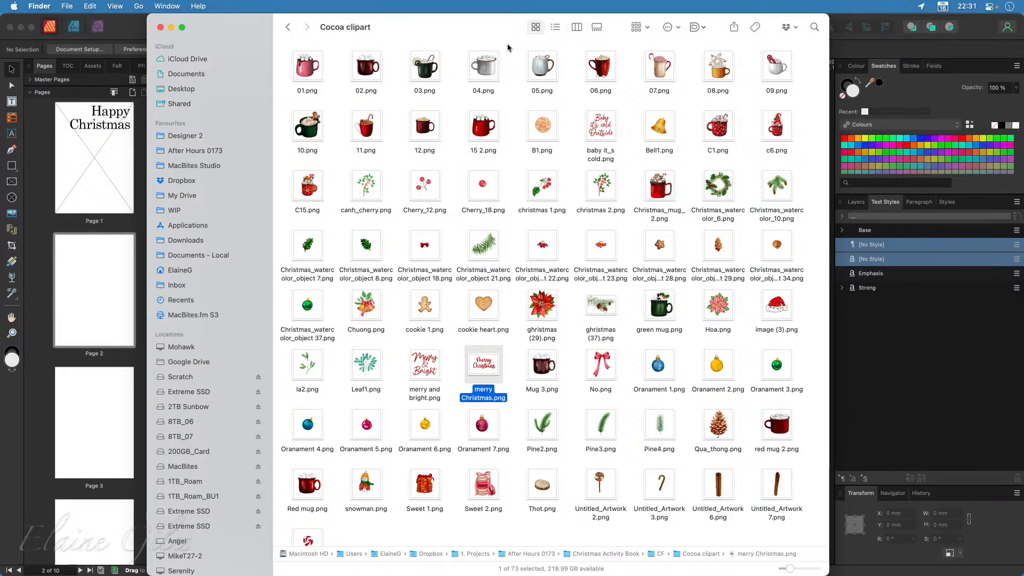
double_click(448, 27)
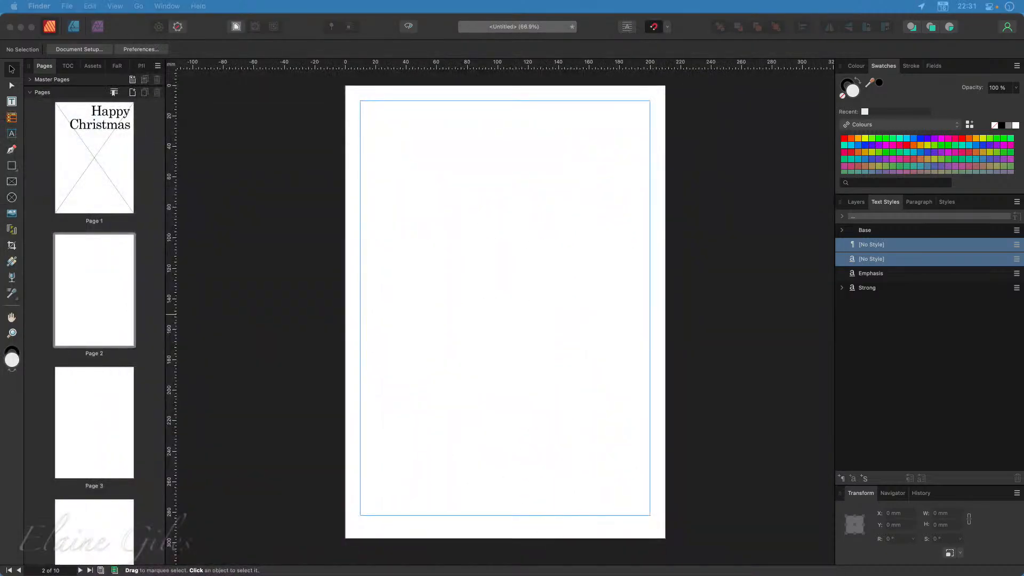
- Place the Christmas_watercolor_6 wreath image on page 2 and decline linking the document's images
drag(565, 575, 445, 415)
click(476, 456)
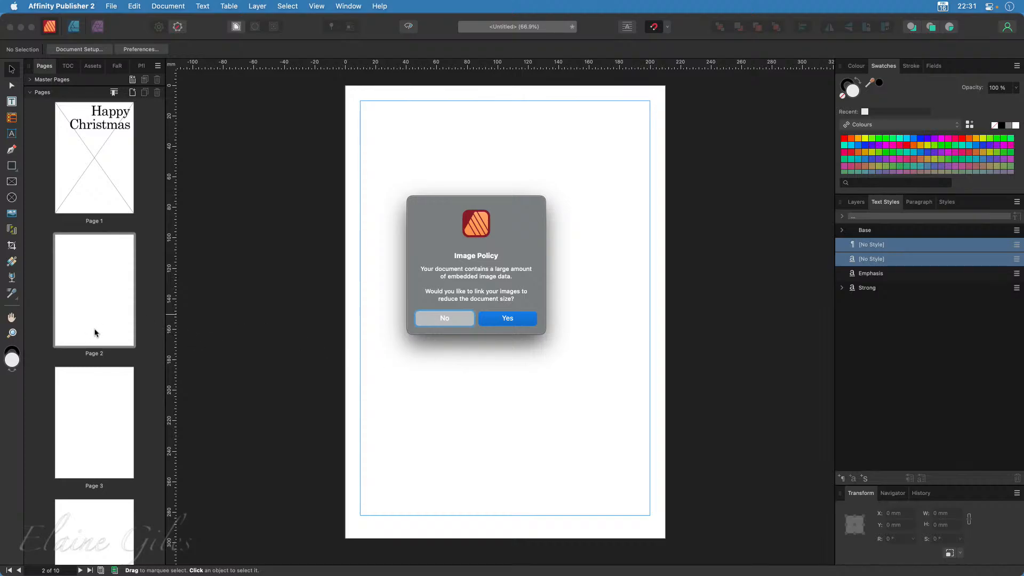
click(449, 320)
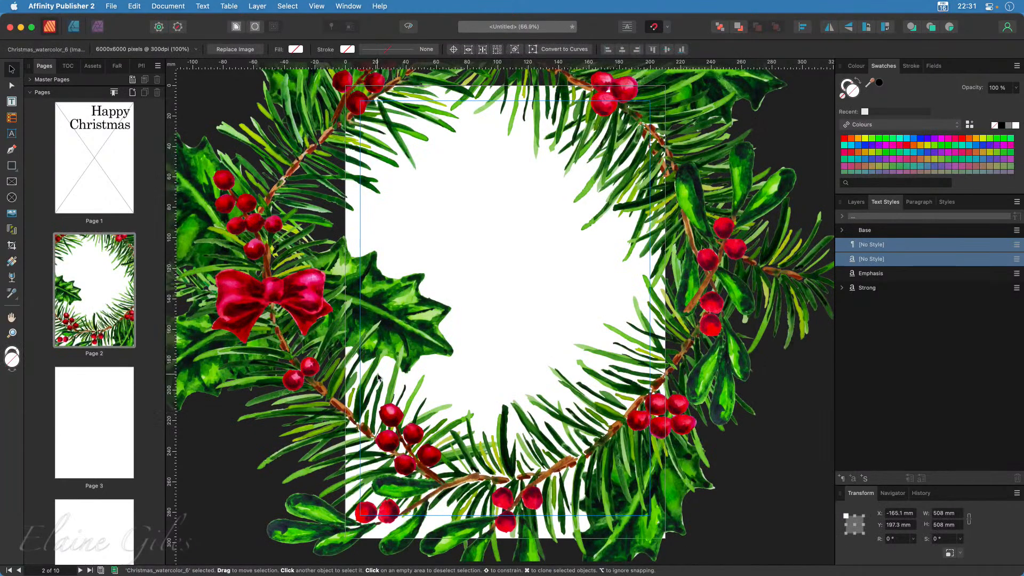
- Scale the wreath image down to about 179 mm square and position it within the page 2 margins, about 10 mm across and 19.5 mm down
scroll(392, 438, down, 5)
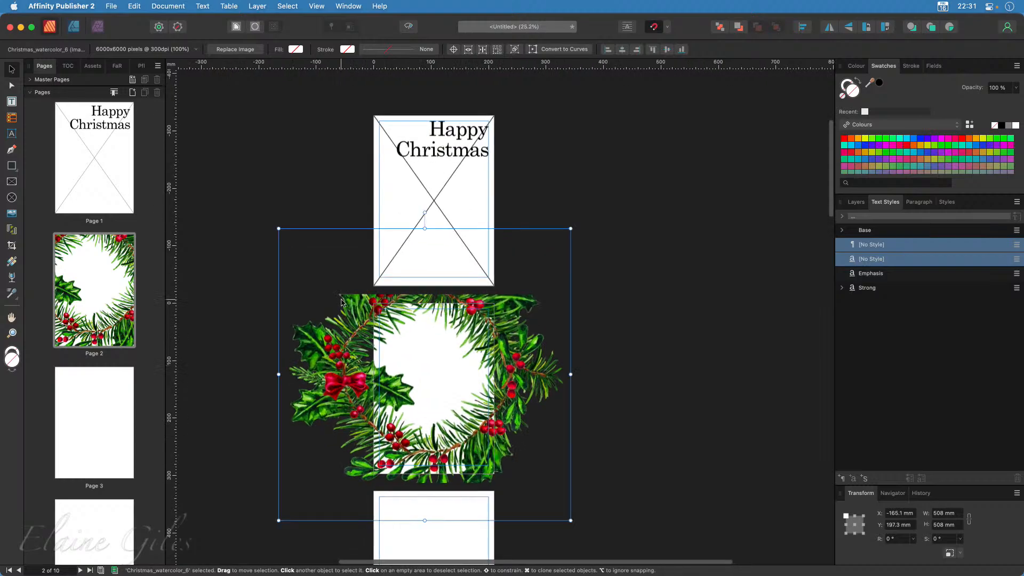
drag(278, 229, 445, 396)
drag(539, 453, 473, 349)
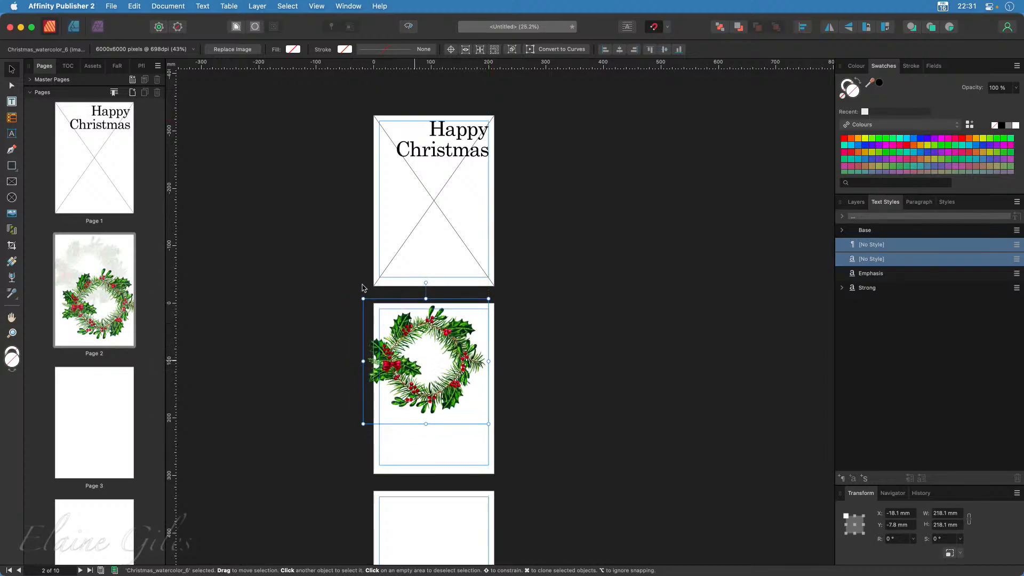
drag(363, 298, 383, 320)
drag(453, 399, 446, 395)
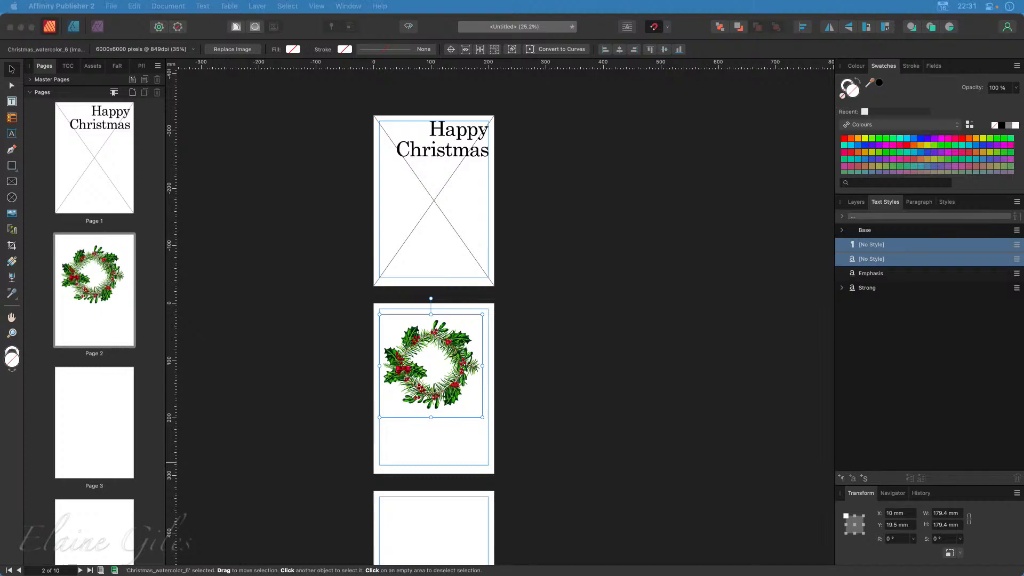
- Place the merry Christmas image centred below the wreath on page 2, and move the wreath to 15.3 mm across and 10 mm down
drag(286, 575, 430, 442)
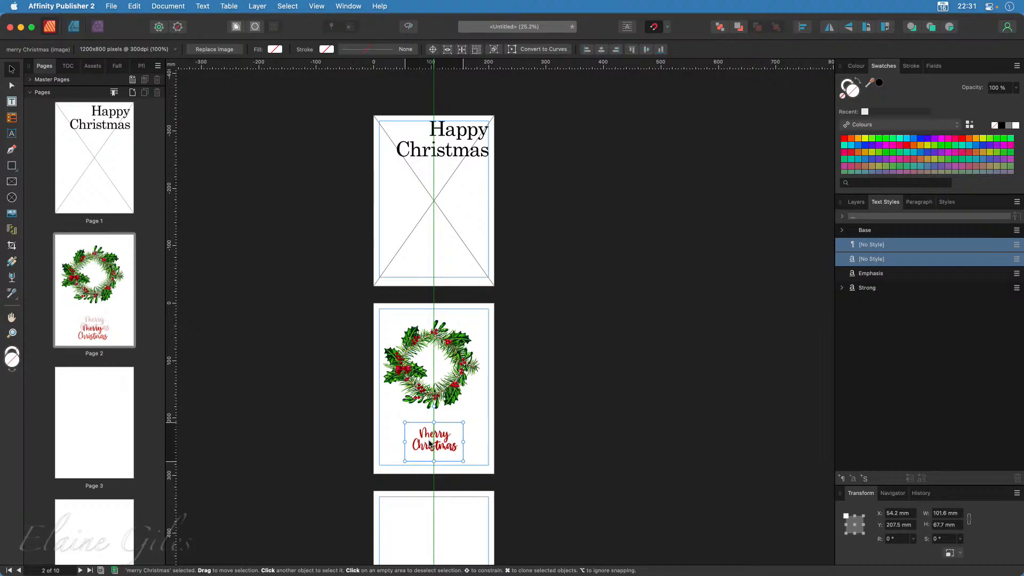
click(466, 374)
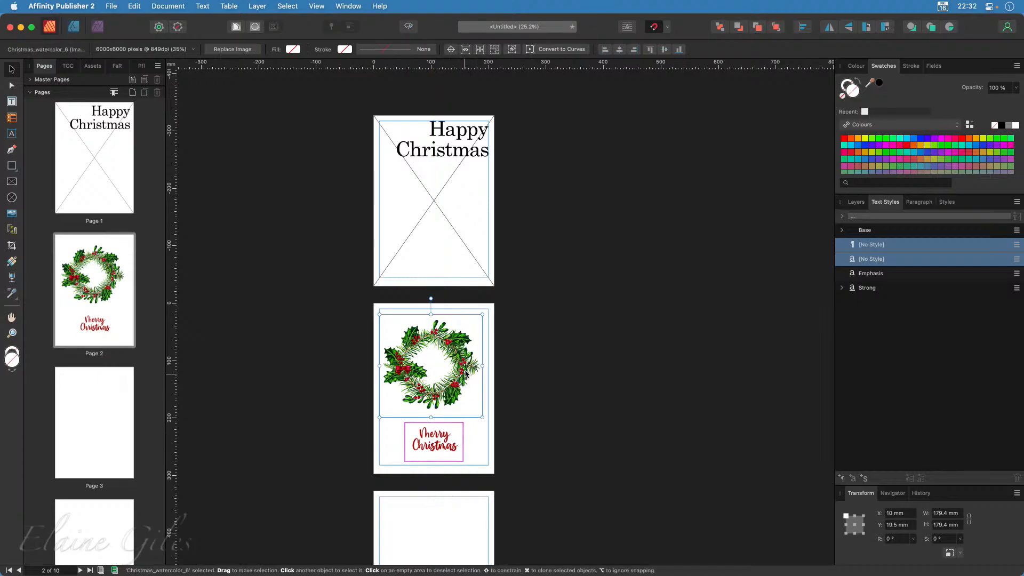
drag(466, 374, 470, 374)
scroll(493, 556, down, 5)
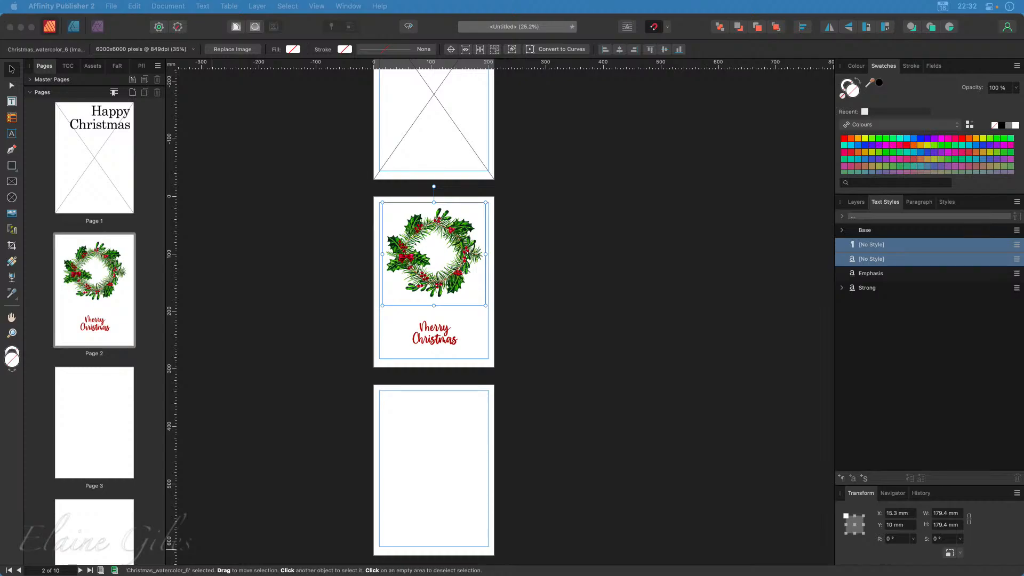
- Bring up the JPG folder of Christmas Activity Book images, preview numbers 40 and 37, and put the window away again
drag(0, 250, 331, 78)
click(331, 78)
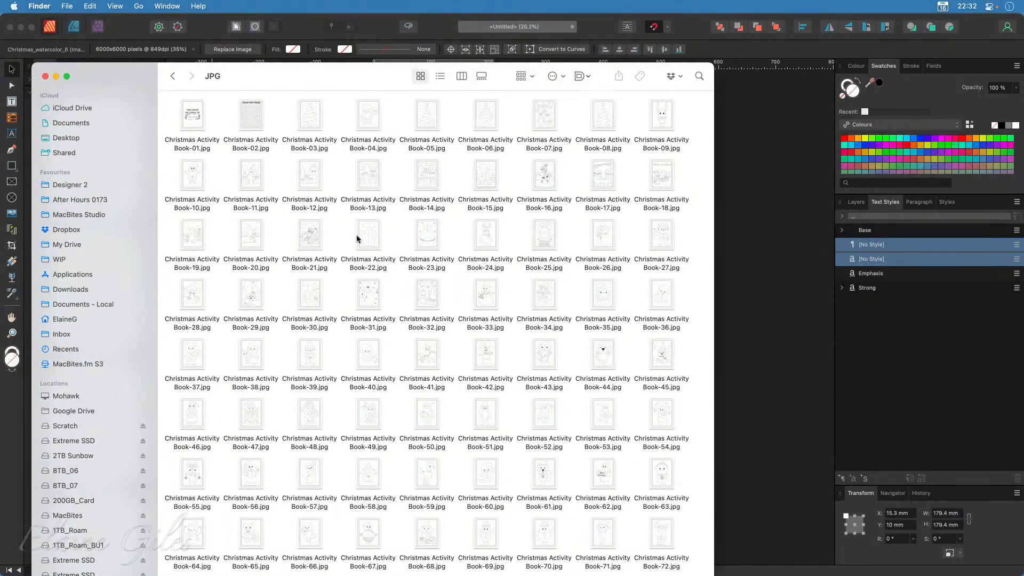
click(368, 357)
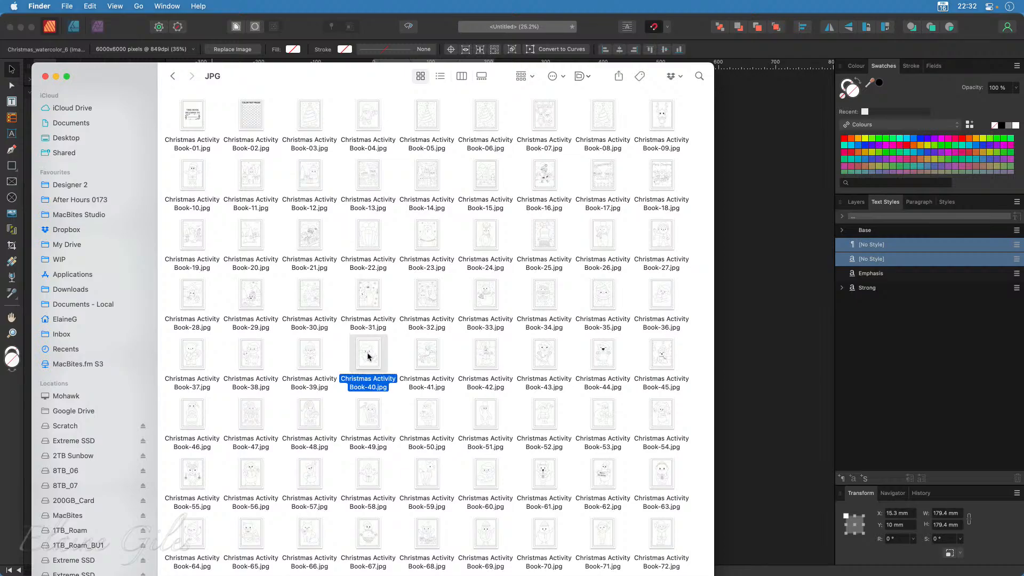
key(space)
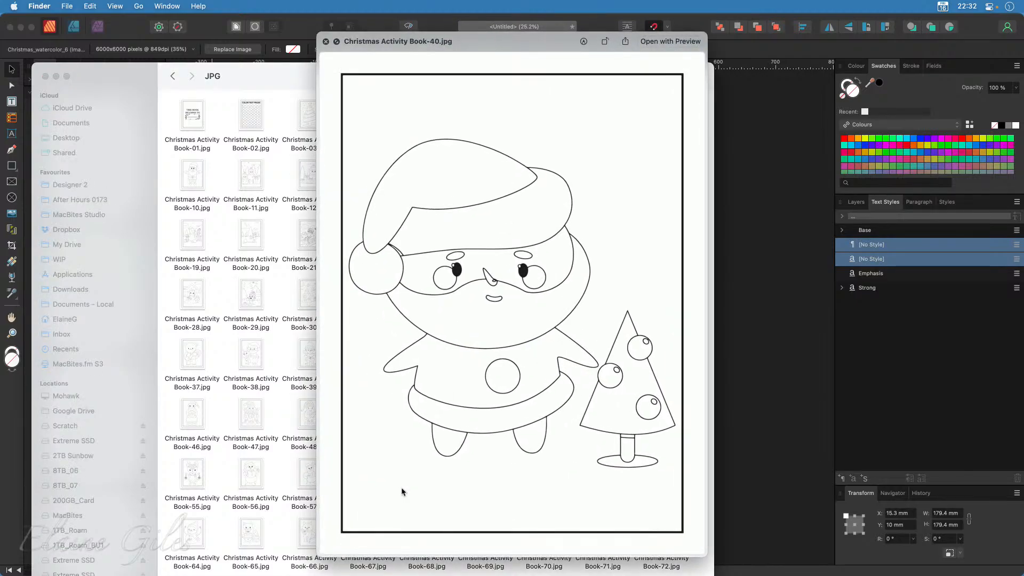
key(space)
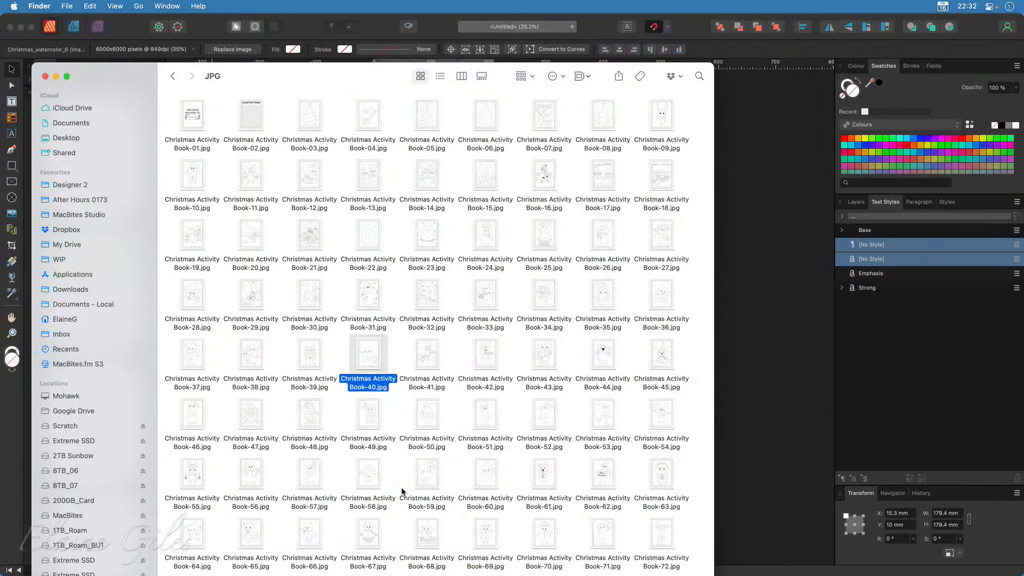
click(190, 354)
key(space)
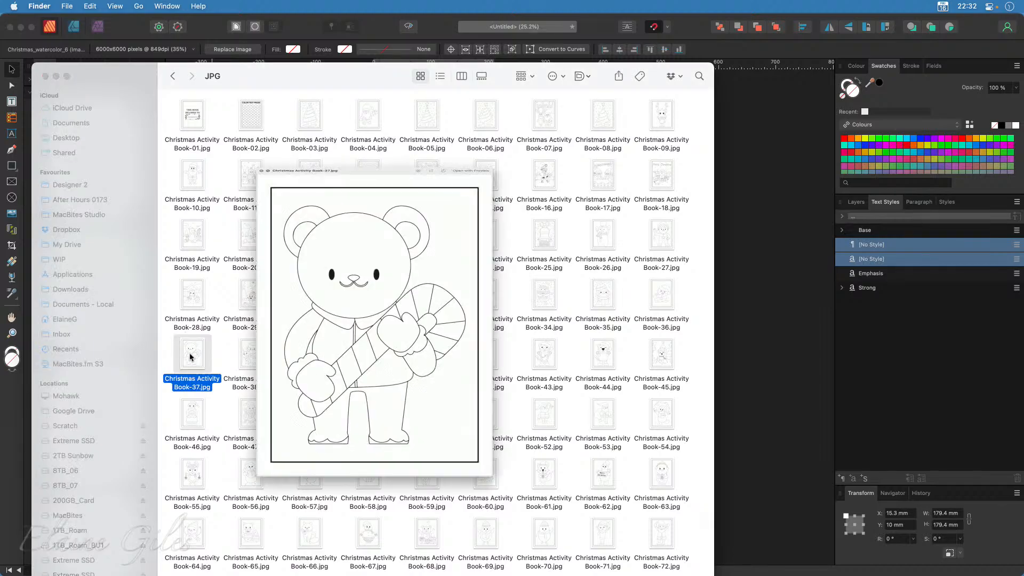
key(space)
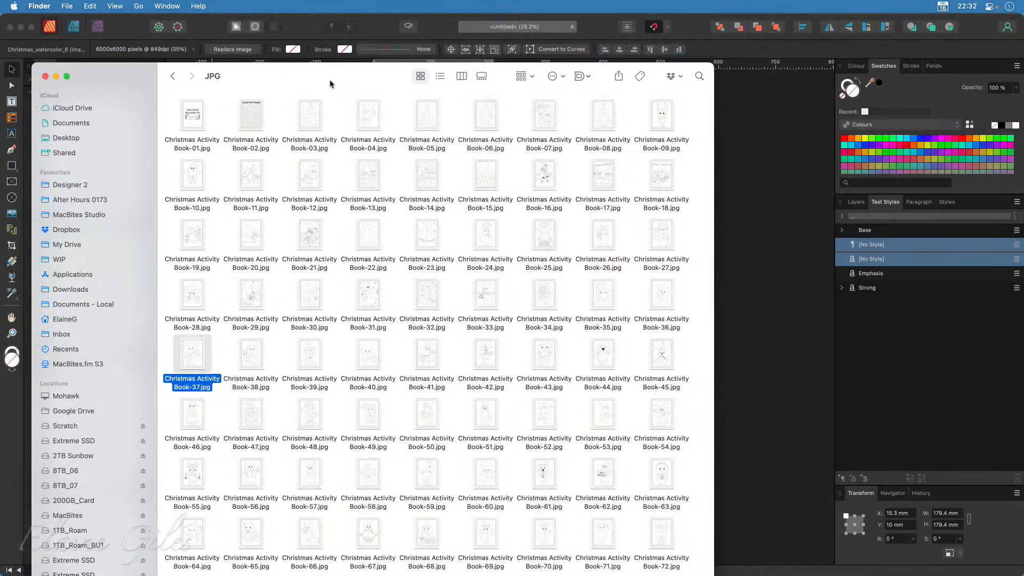
key(super+m)
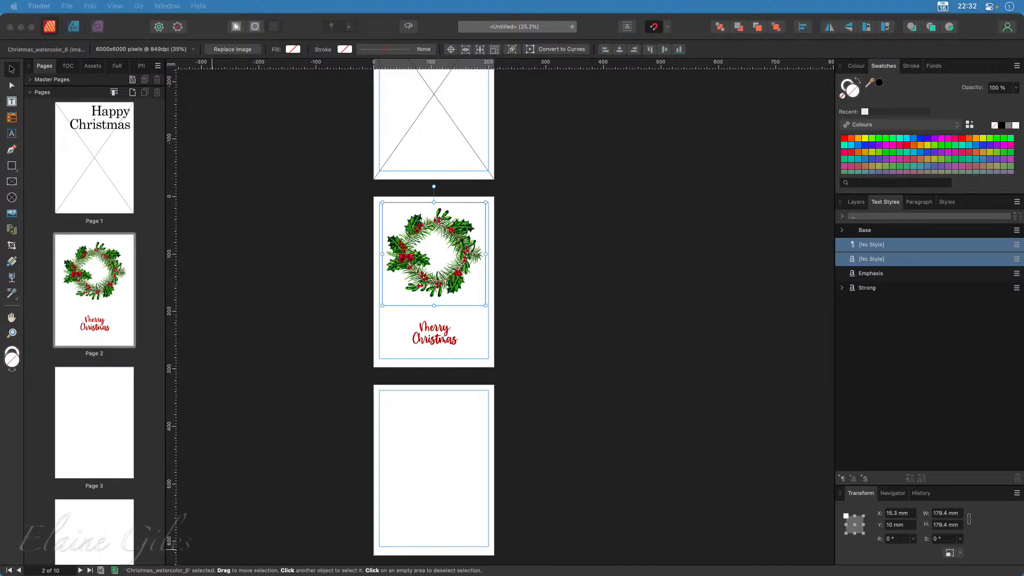
- Open page 3 and place the Christmas Activity Book-37 bear image on it
click(398, 479)
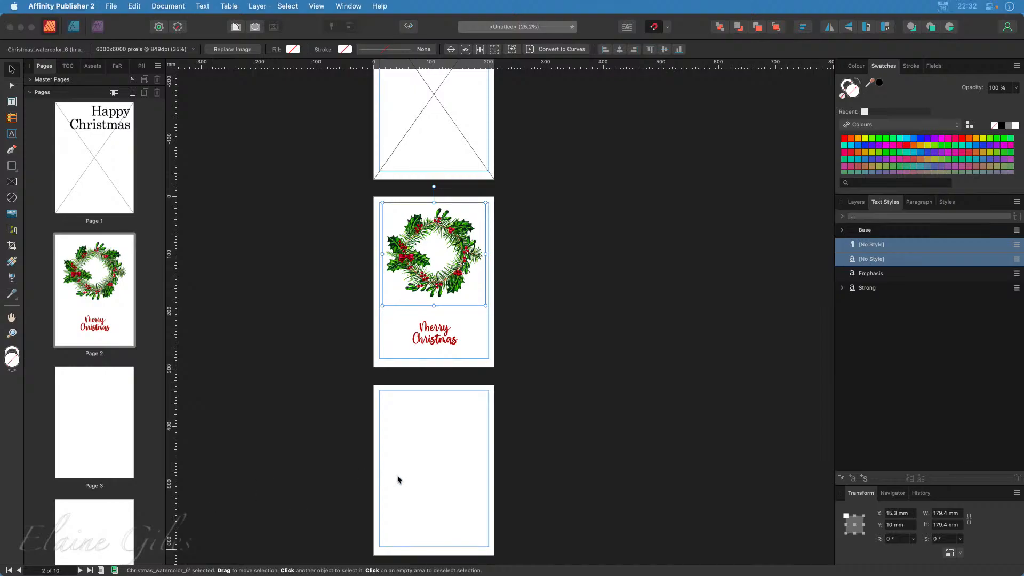
click(116, 442)
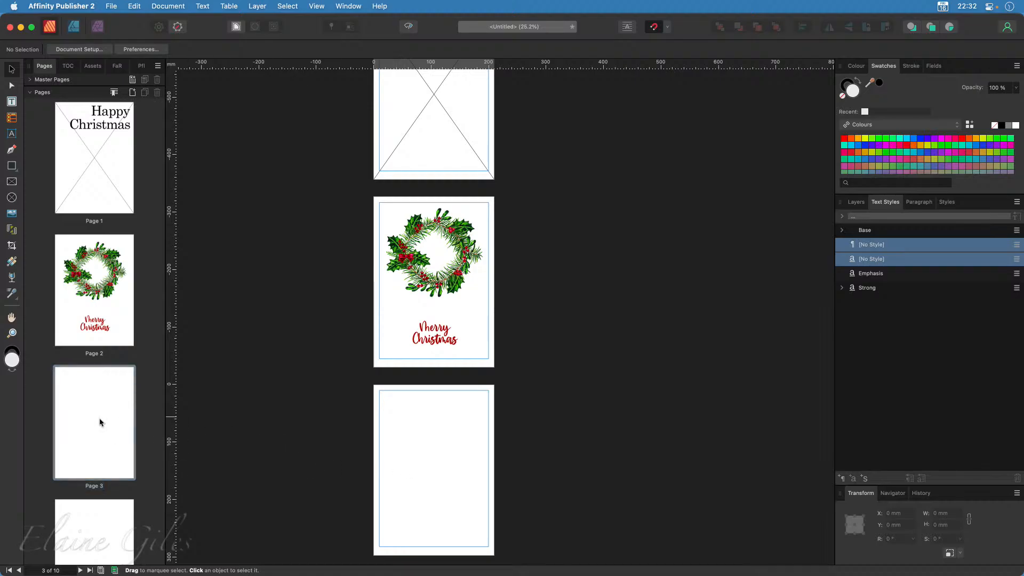
double_click(100, 422)
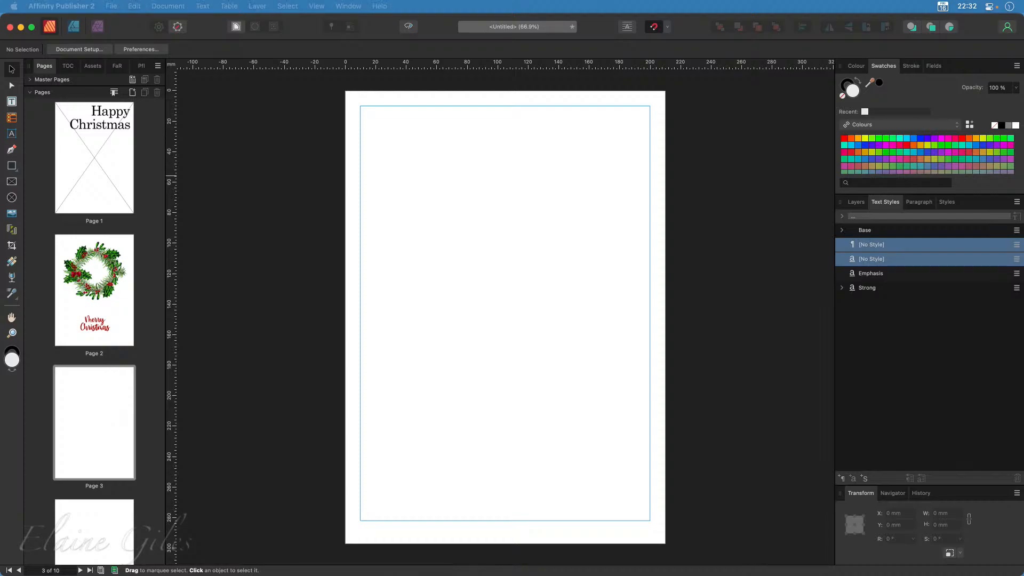
drag(418, 427, 535, 267)
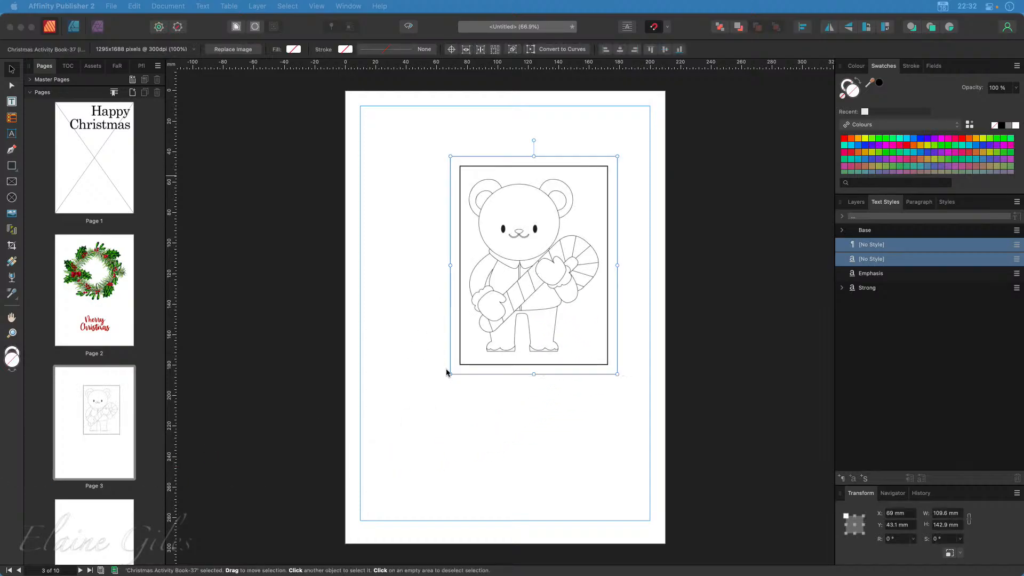
- Enlarge the bear image to about 207 by 269 mm and centre it across page 3 against the upper margin, and deselect it
drag(450, 376, 331, 529)
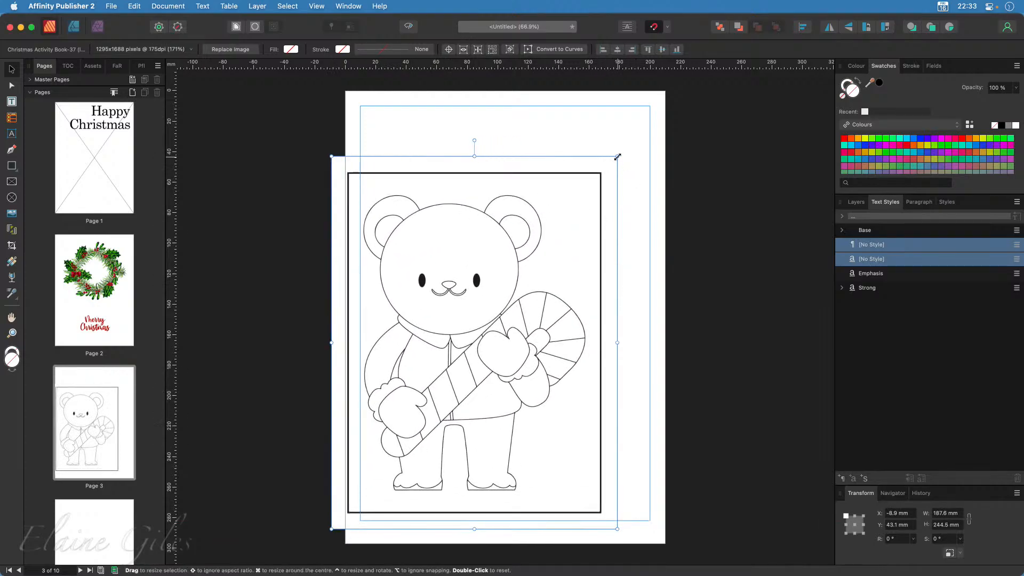
mouse_move(616, 156)
mouse_down()
mouse_move(648, 118)
mouse_move(622, 149)
mouse_up()
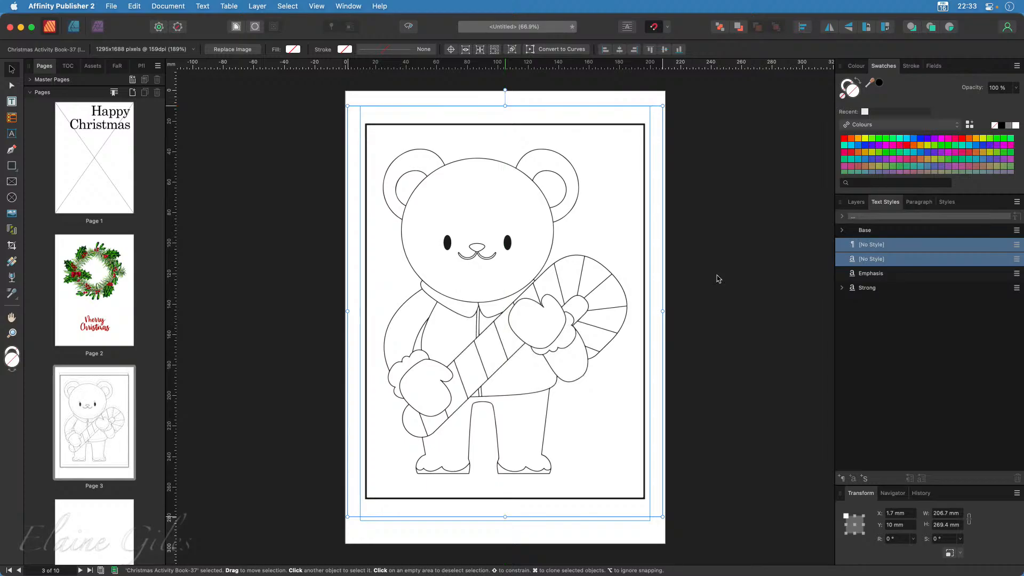
click(718, 298)
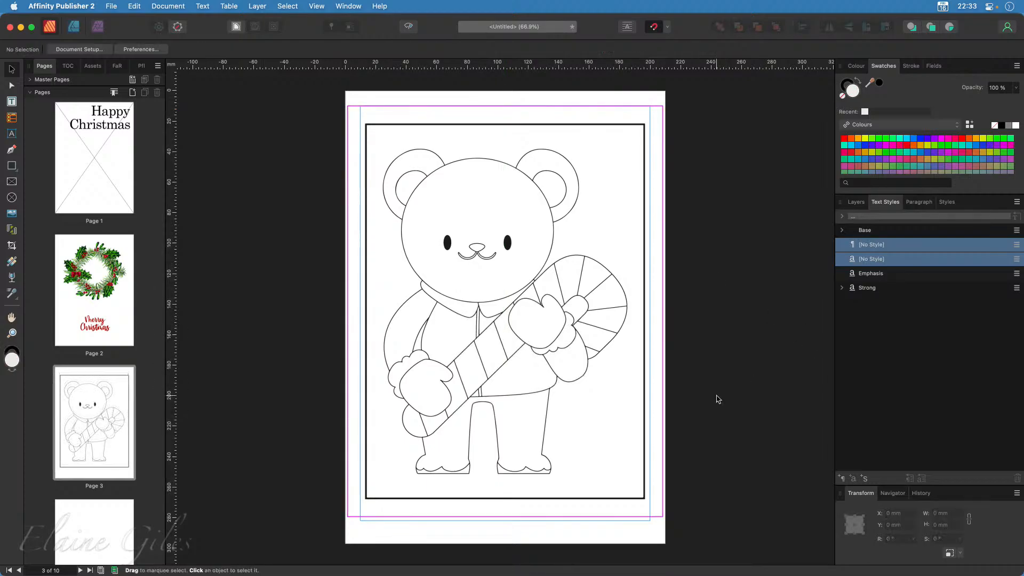
- Open page 4 and draw a table about 106 by 92 mm near the page's upper-left margin corner
click(87, 533)
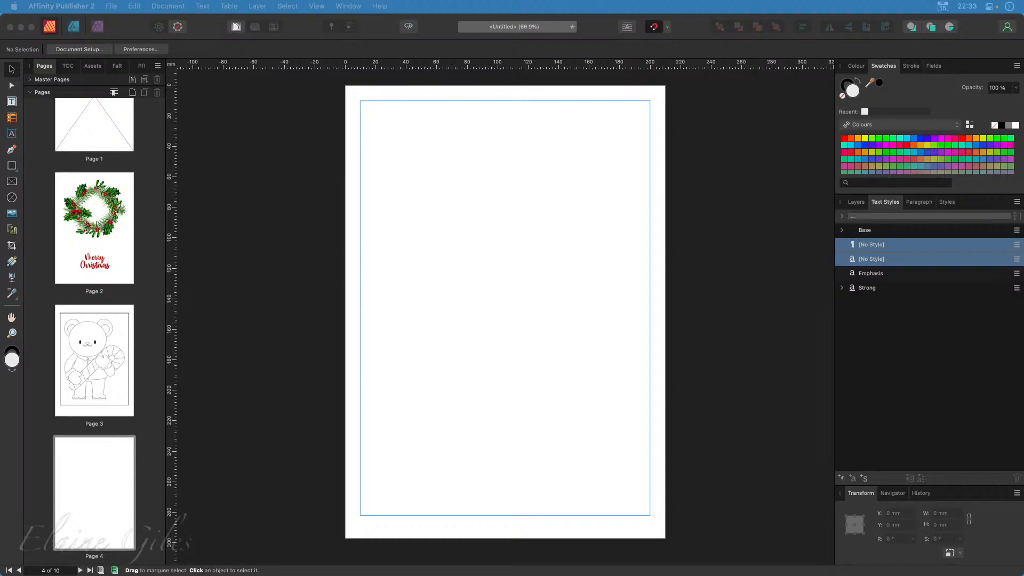
click(391, 323)
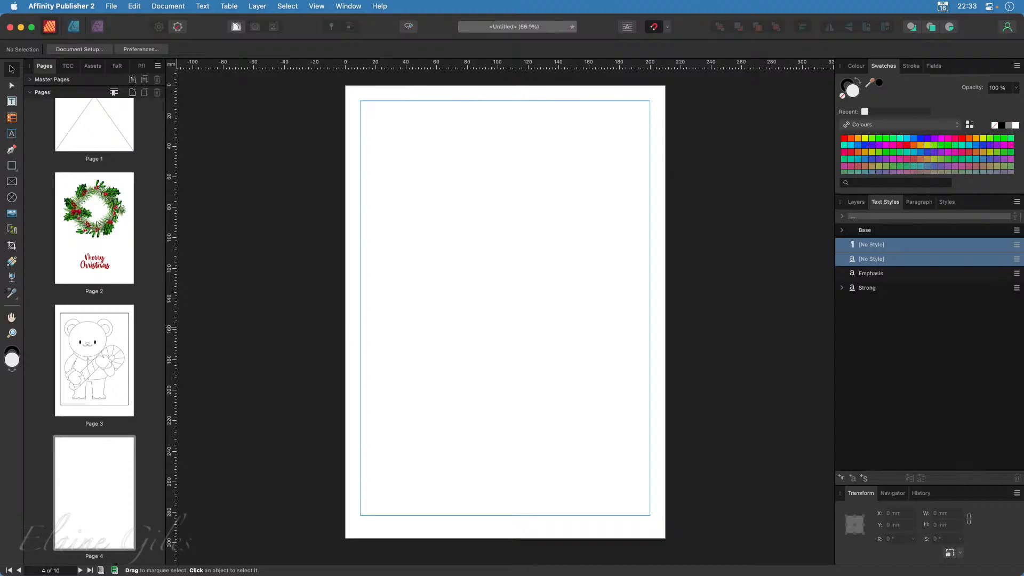
drag(0, 399, 0, 291)
click(12, 118)
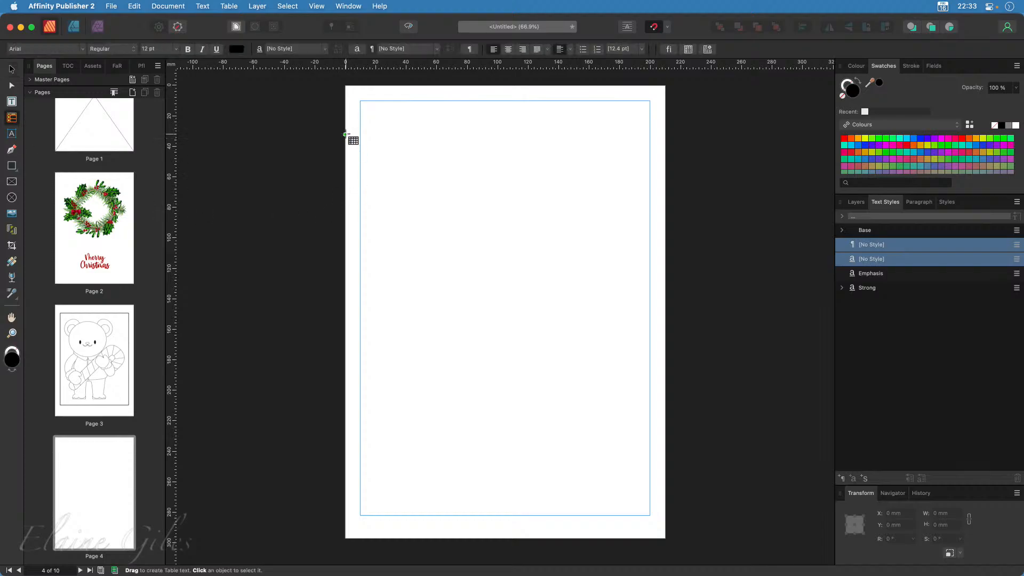
drag(370, 123, 532, 263)
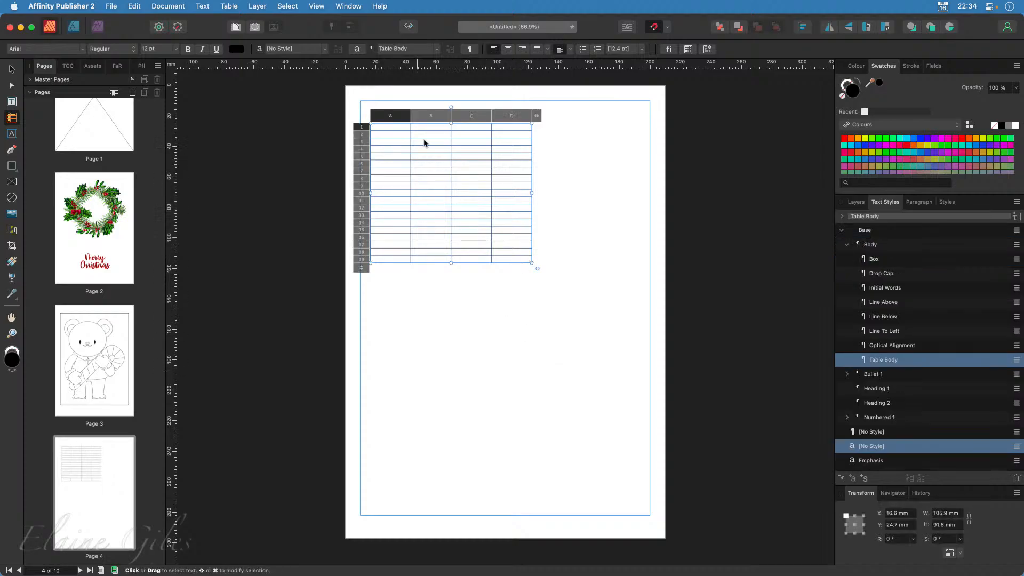
- Set the page 4 table to 6 columns and 6 rows
click(358, 268)
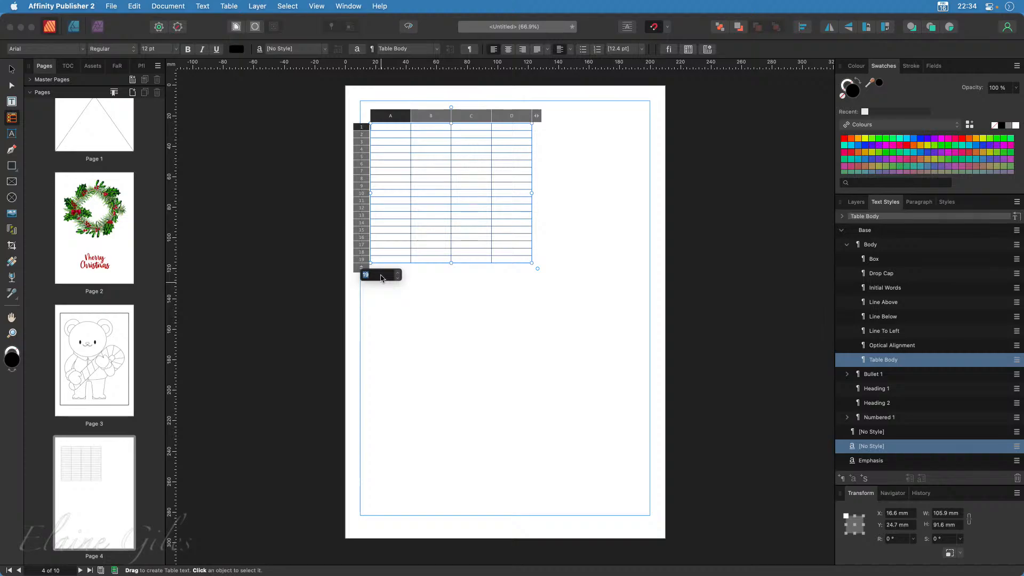
text(6)
click(538, 120)
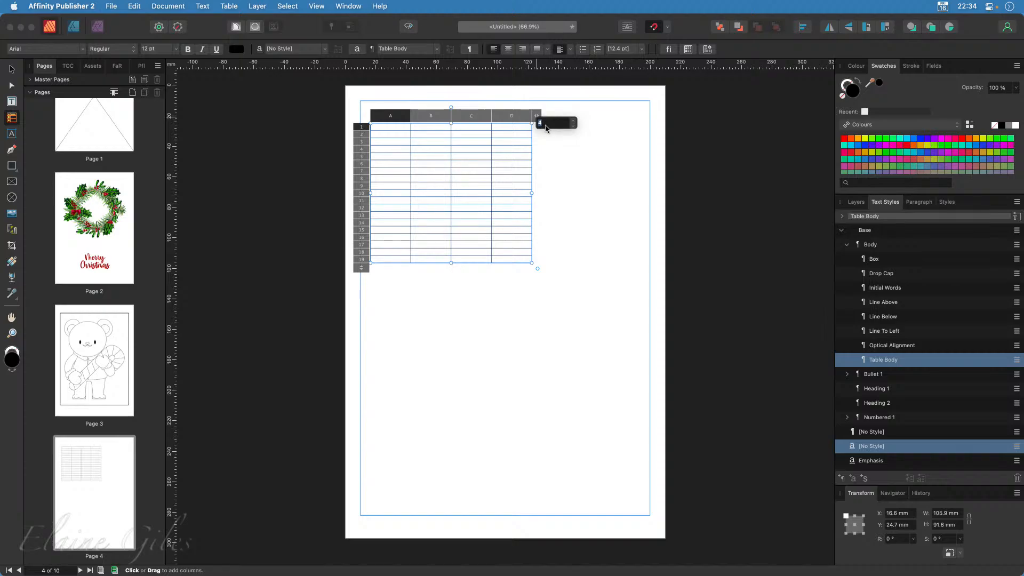
text(6)
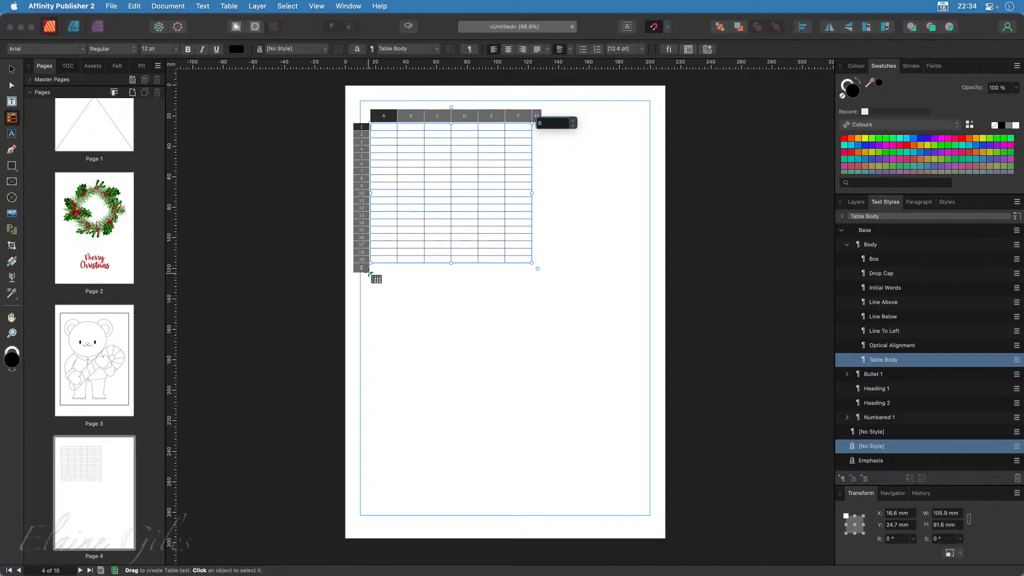
click(361, 271)
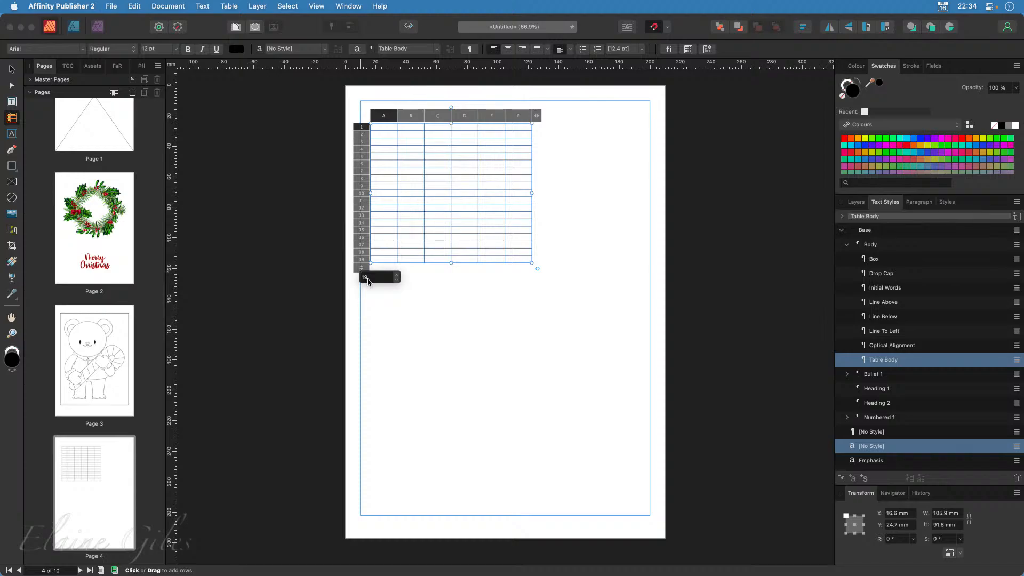
text(6)
key(Return)
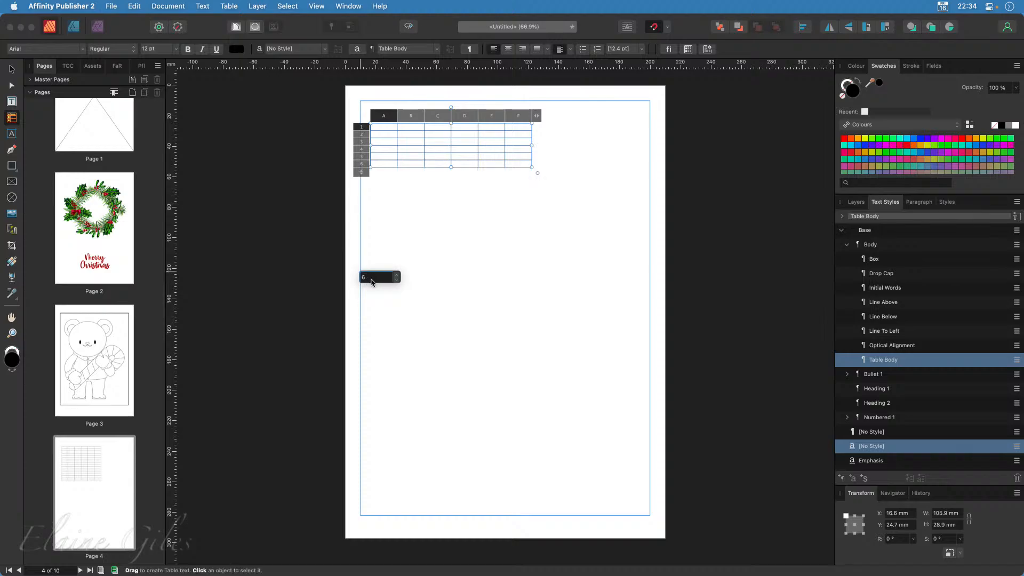
- Stretch the table on page 4 to about 156 mm wide and 118 mm high
click(11, 69)
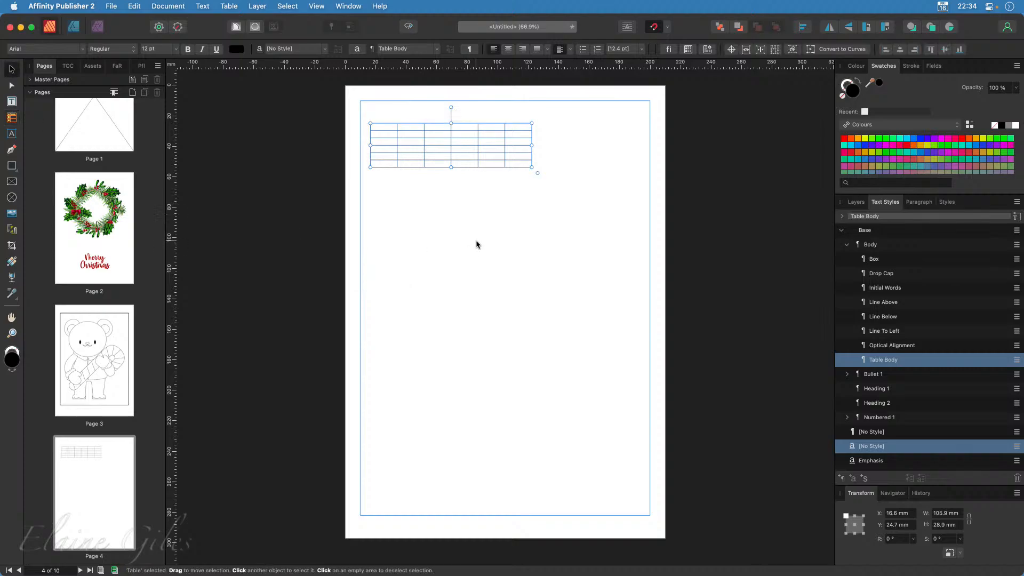
drag(451, 167, 443, 303)
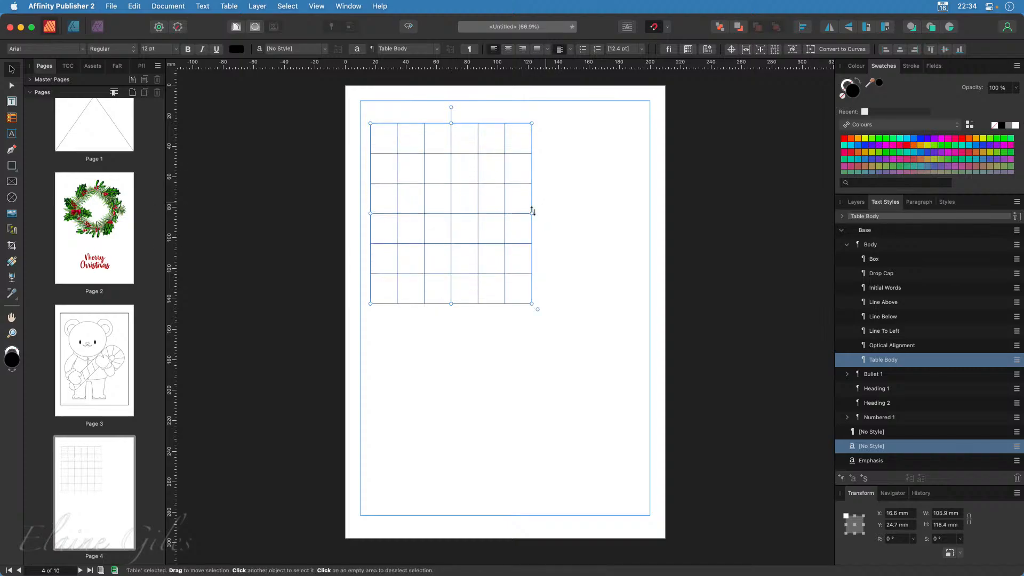
drag(531, 213, 608, 212)
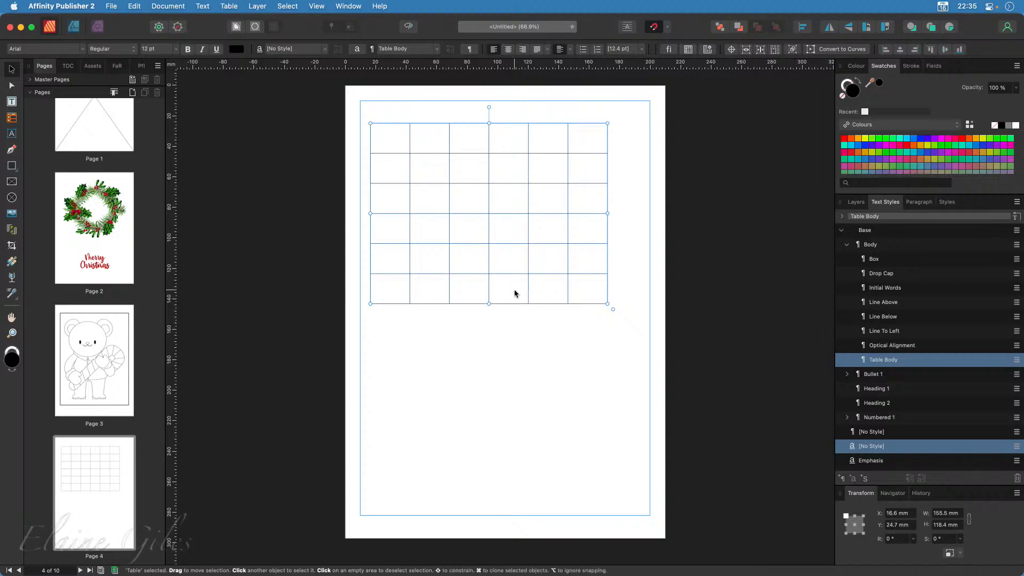
- Set the table's width and height to 60 mm each
double_click(953, 514)
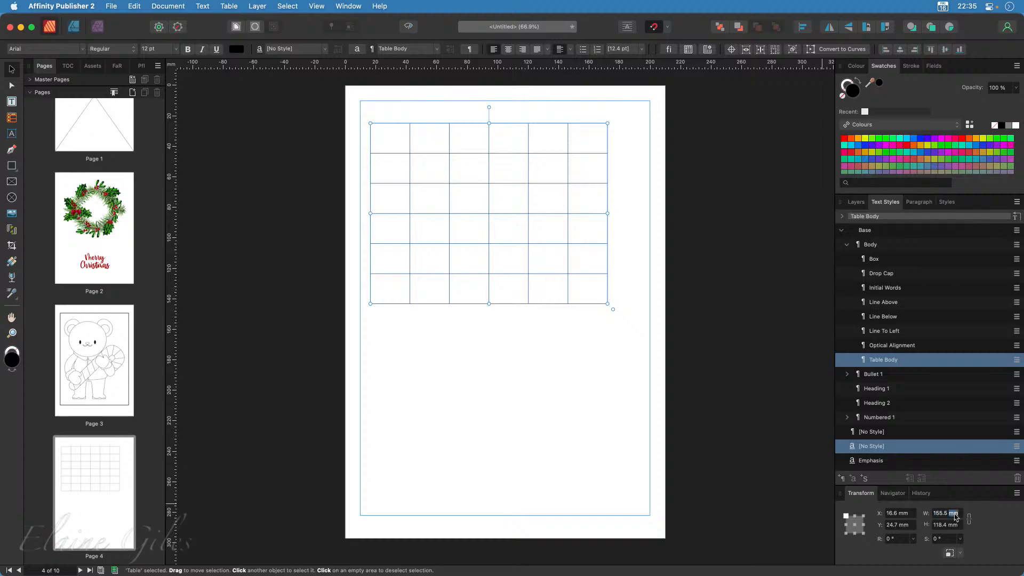
triple_click(954, 515)
text(60)
key(Tab)
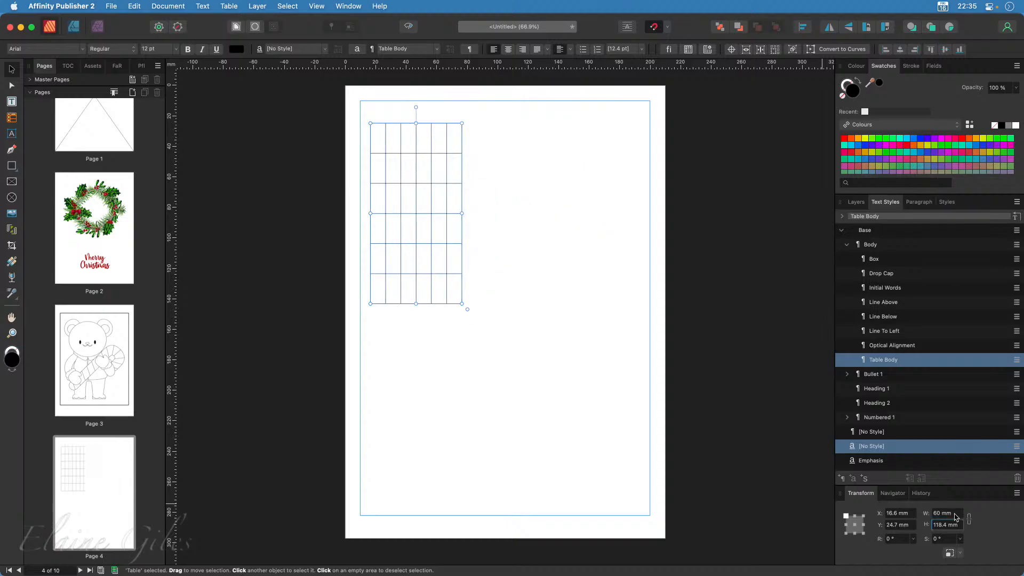
text(60)
key(Tab)
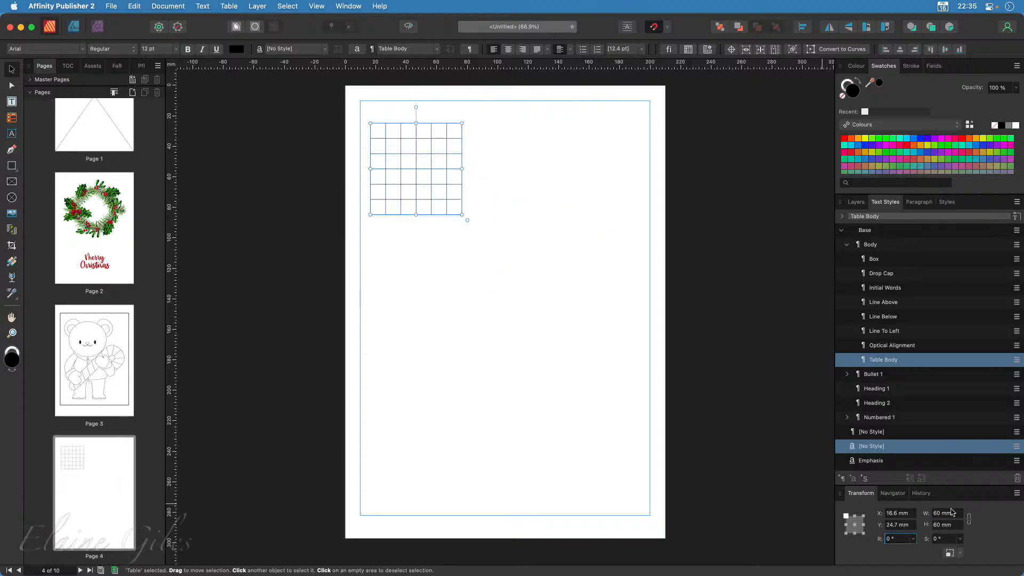
- Move the table into the upper-left corner of the page 4 margins, at 10 mm across and 10 mm down
scroll(393, 140, up, 5)
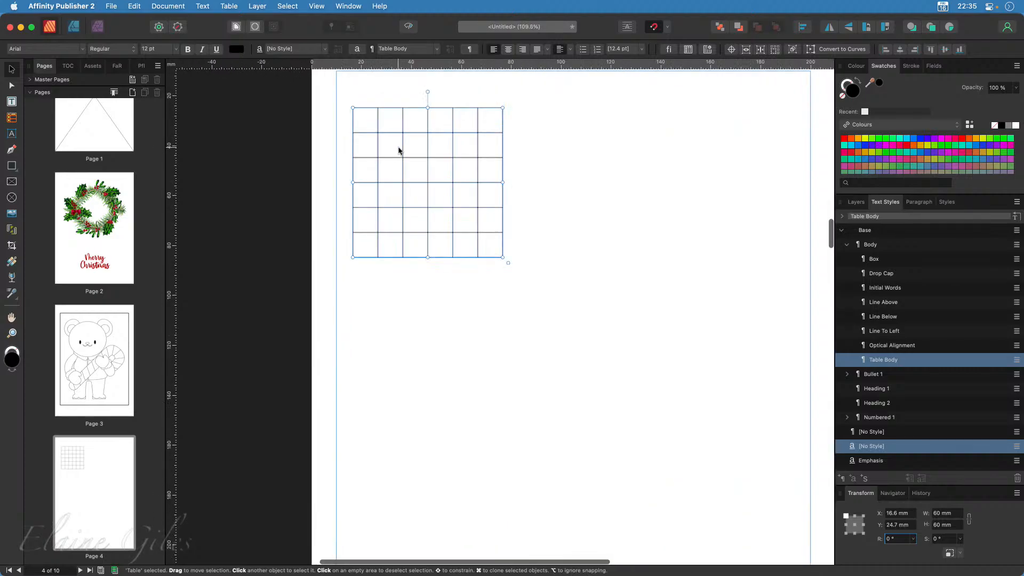
scroll(394, 128, up, 3)
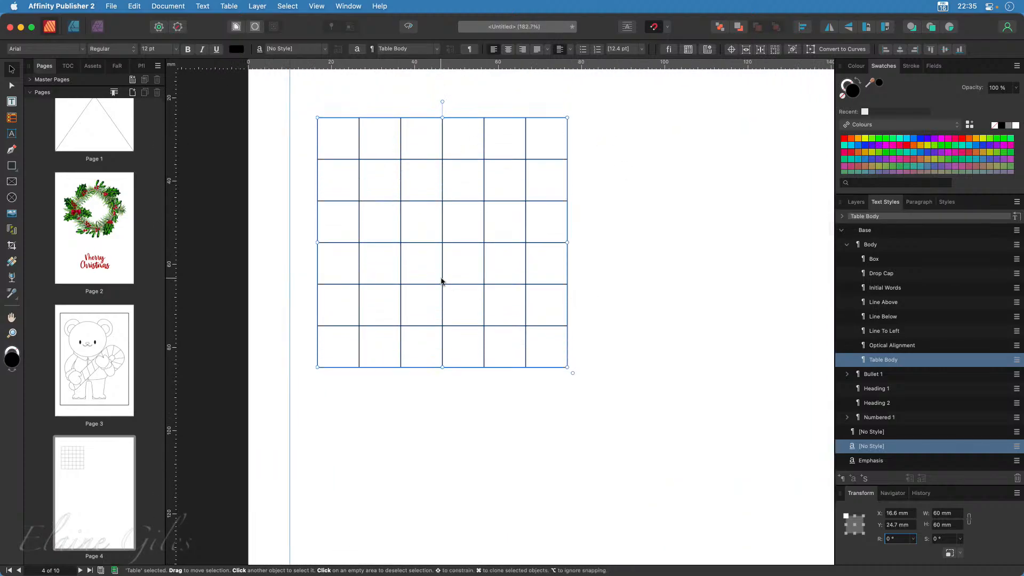
drag(444, 241, 408, 221)
scroll(445, 249, up, 5)
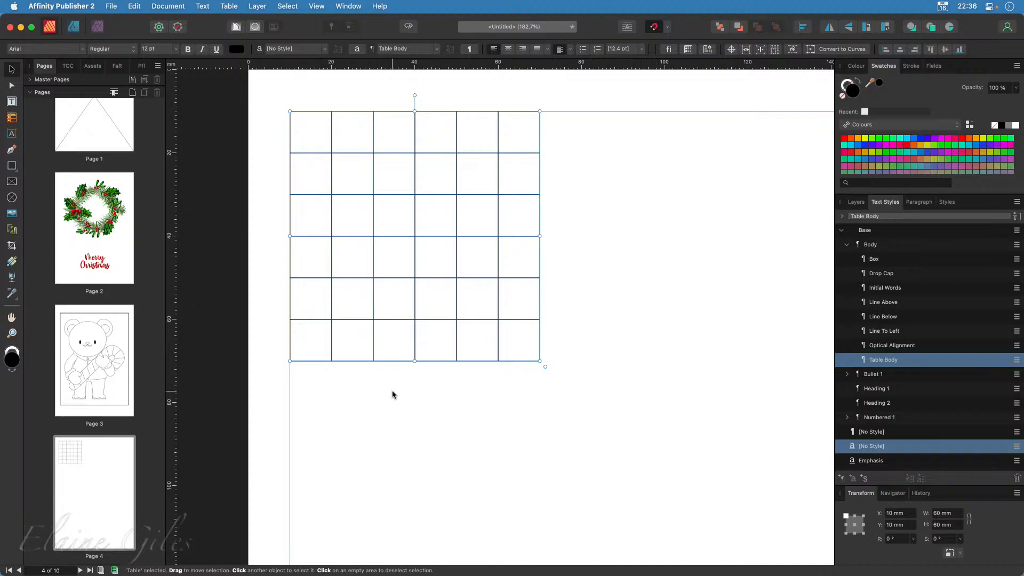
- Select the three blocks of three columns by two rows in columns A to C, one after another
drag(0, 422, 771, 215)
double_click(320, 144)
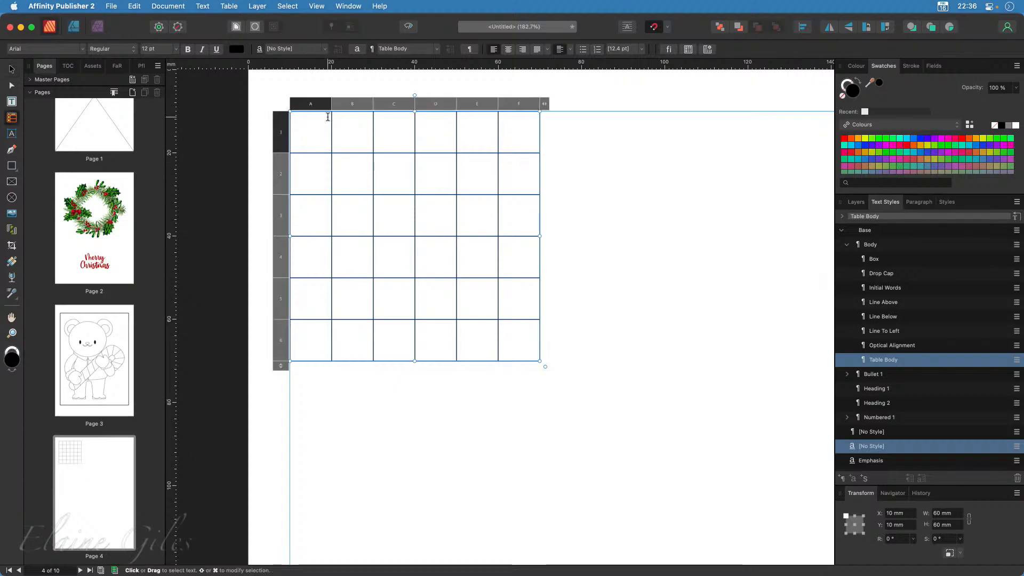
drag(313, 130, 386, 186)
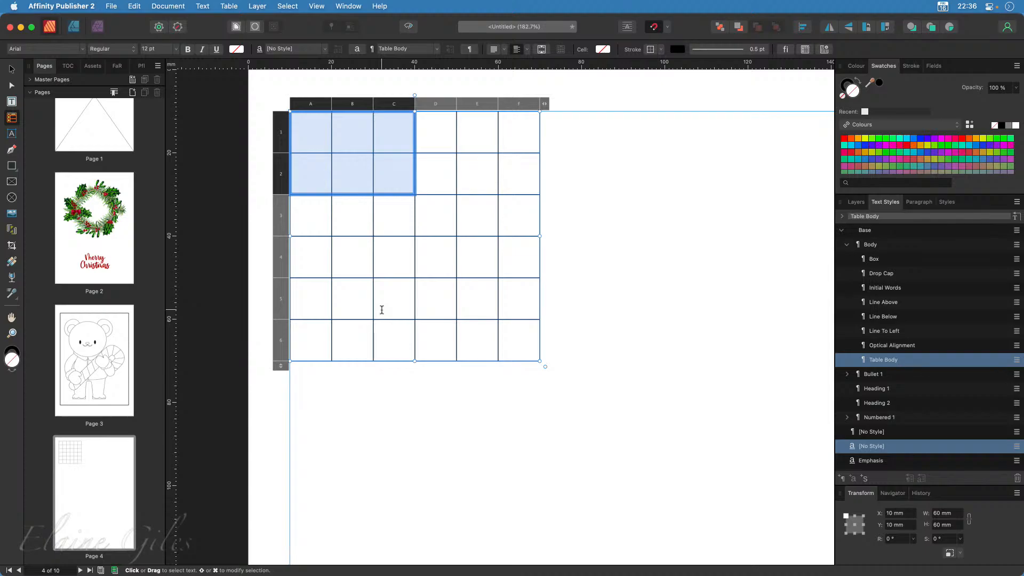
drag(308, 212, 407, 268)
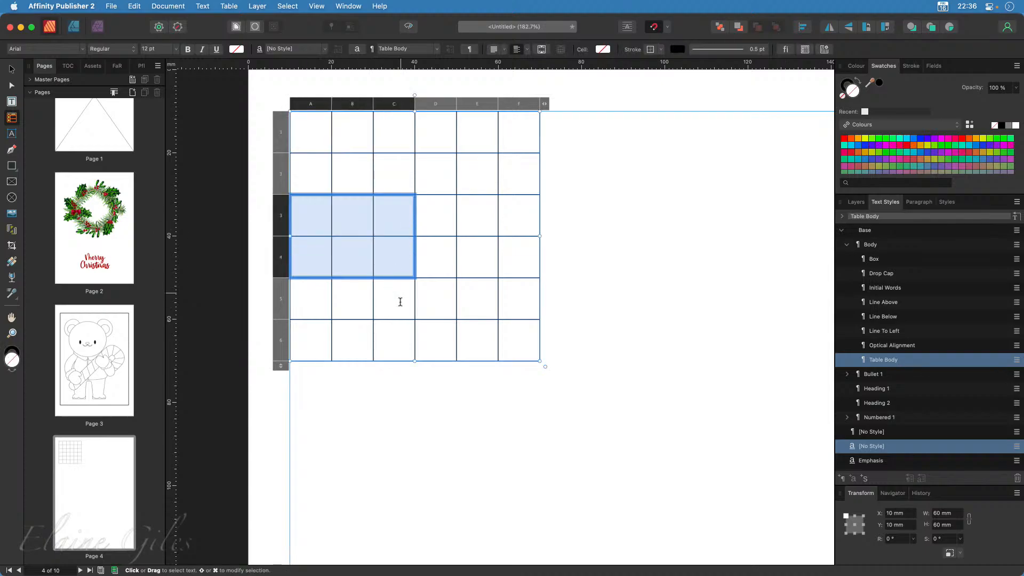
drag(400, 302, 334, 338)
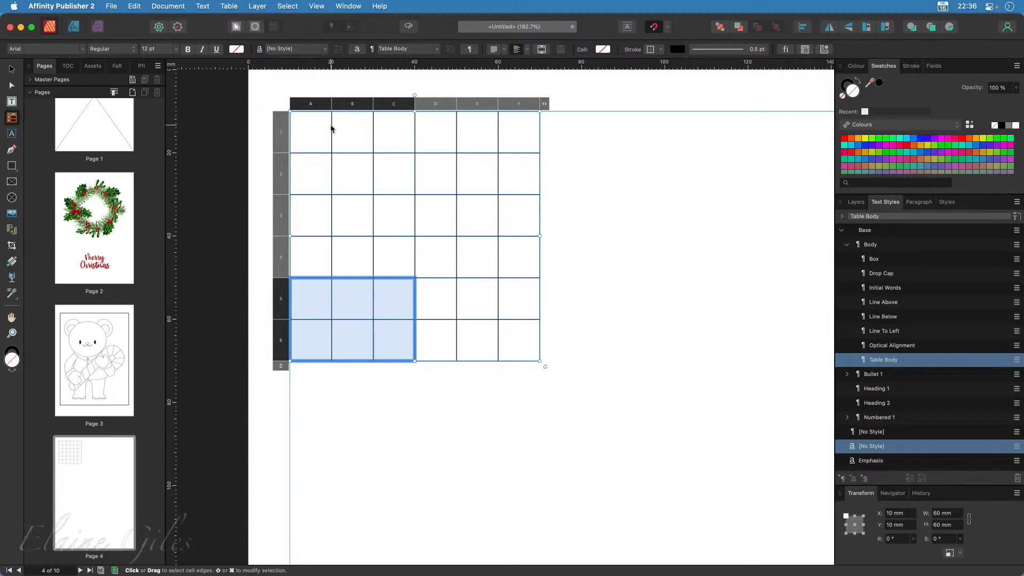
- Select cells A1 to C2 and show the table settings with only the Stroke and Fill section expanded
drag(297, 126, 408, 183)
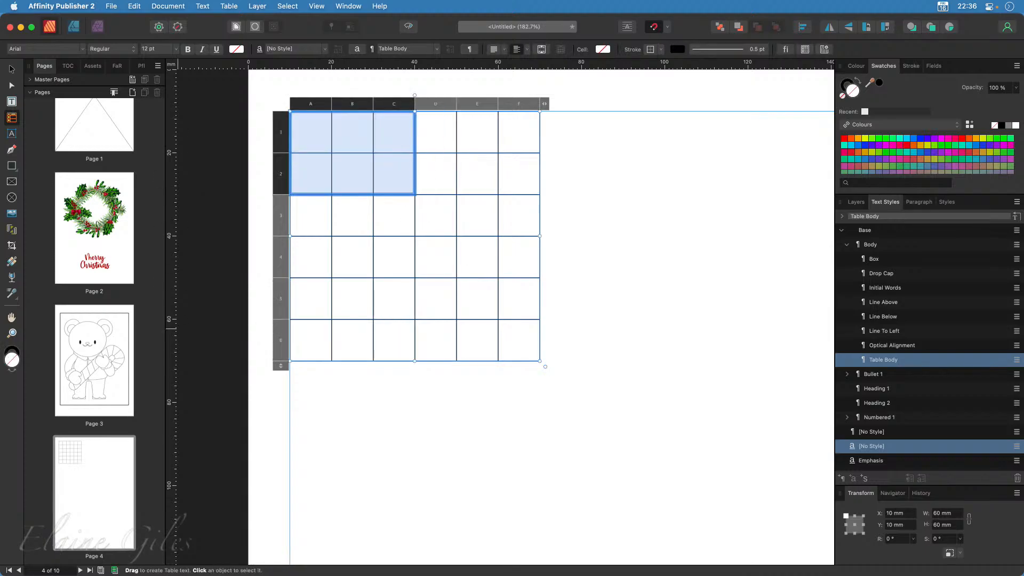
drag(390, 575, 312, 92)
scroll(631, 273, left, 5)
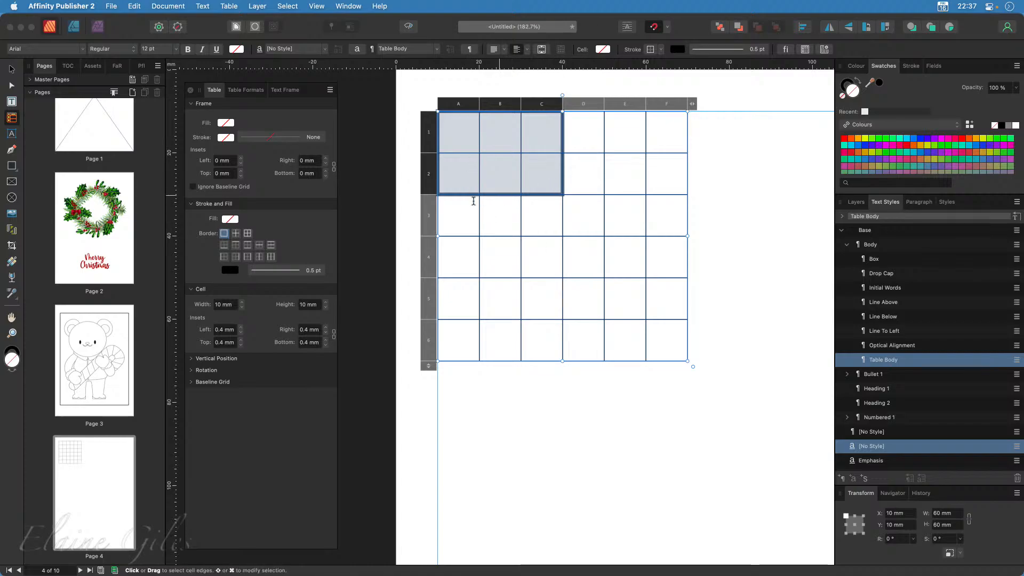
click(192, 105)
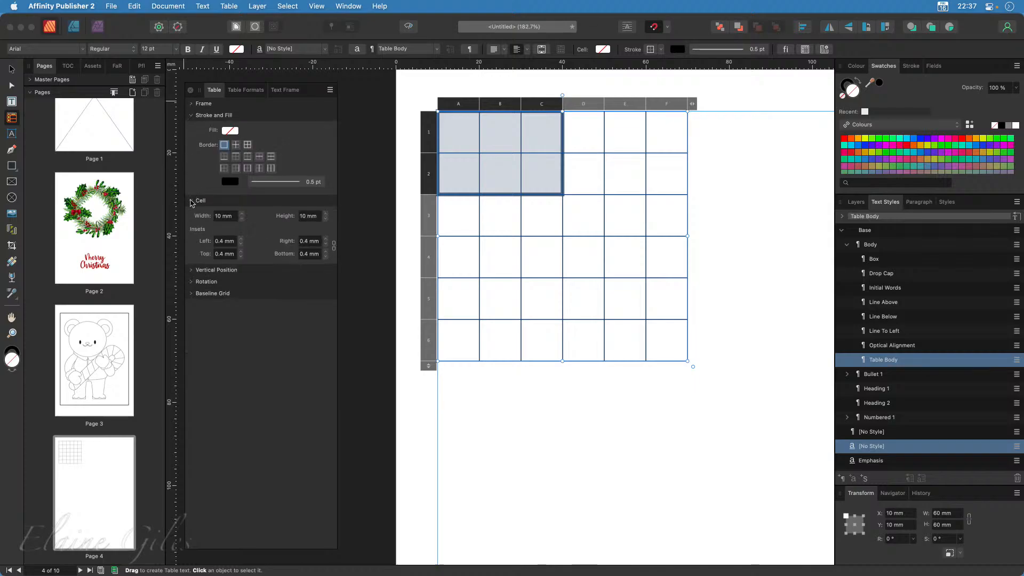
click(191, 201)
click(192, 115)
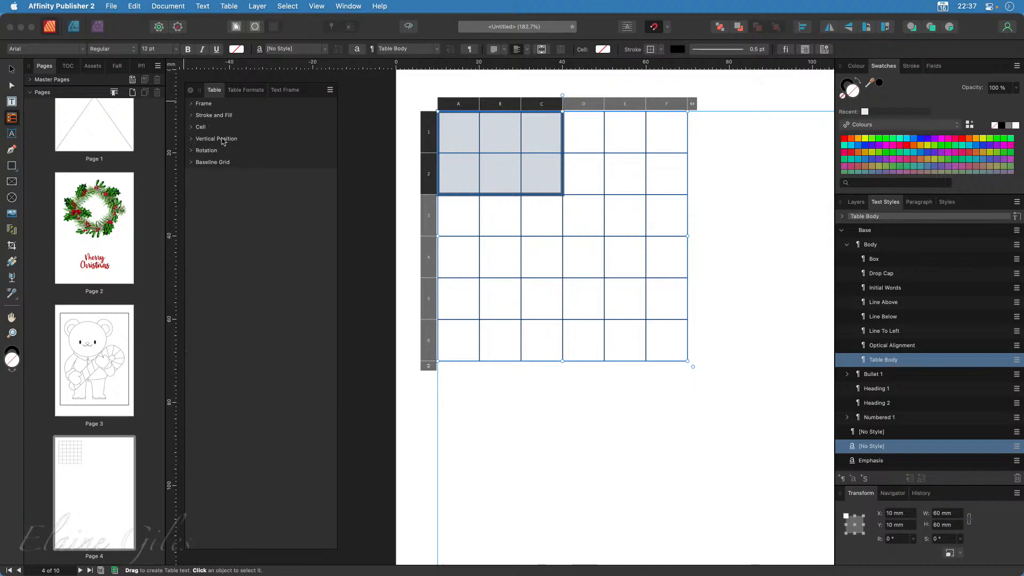
click(193, 105)
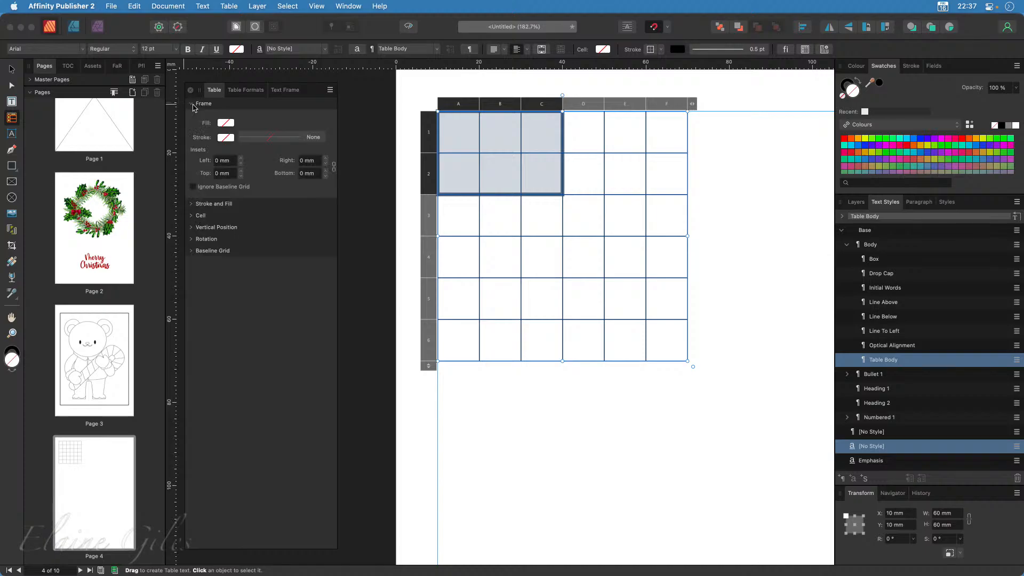
click(192, 105)
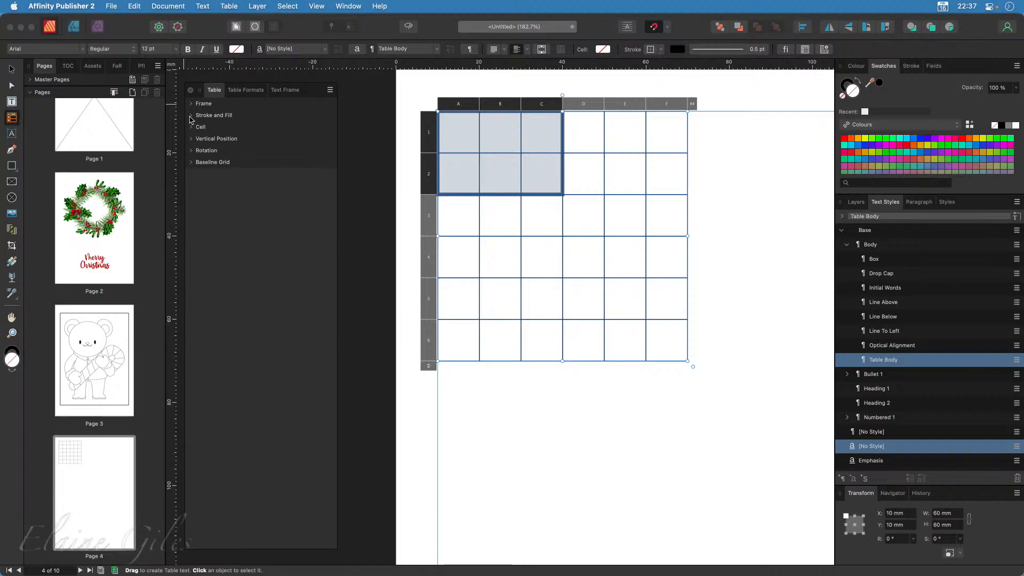
click(191, 115)
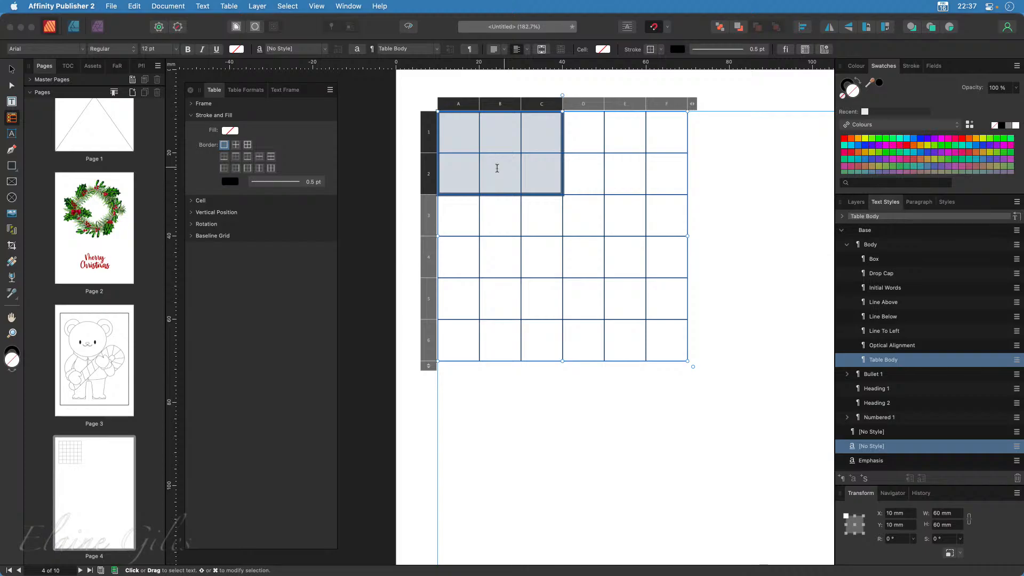
- Set the outer border of cells A1 to C2 to a width of 1.5 pt and deselect the table
click(288, 186)
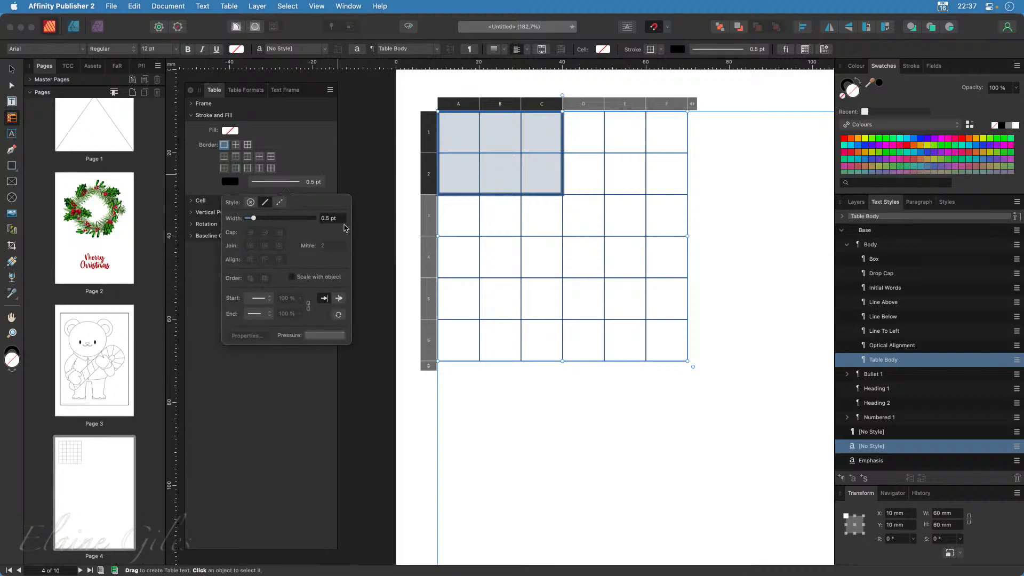
click(341, 219)
text(1.5)
key(Return)
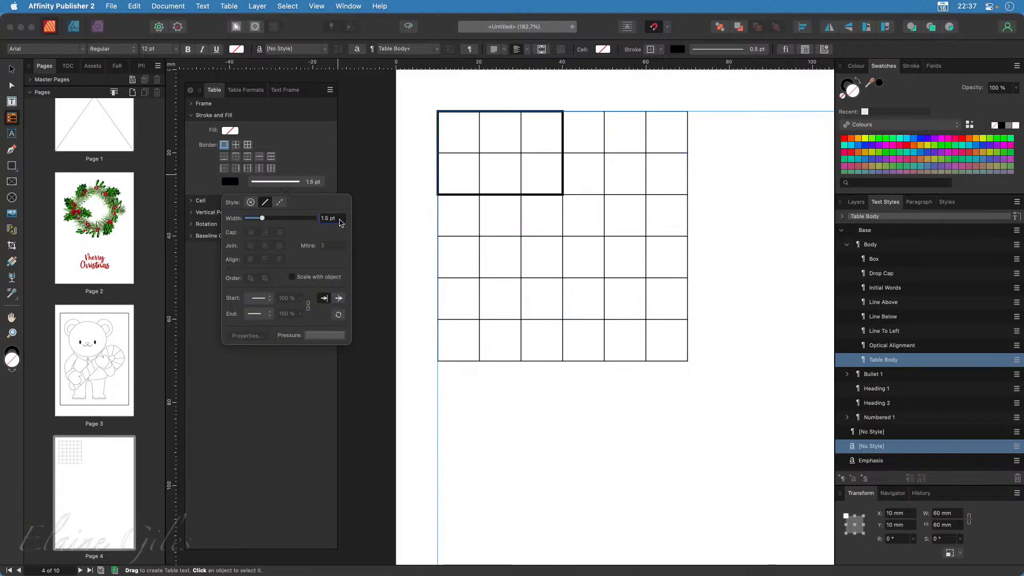
click(472, 430)
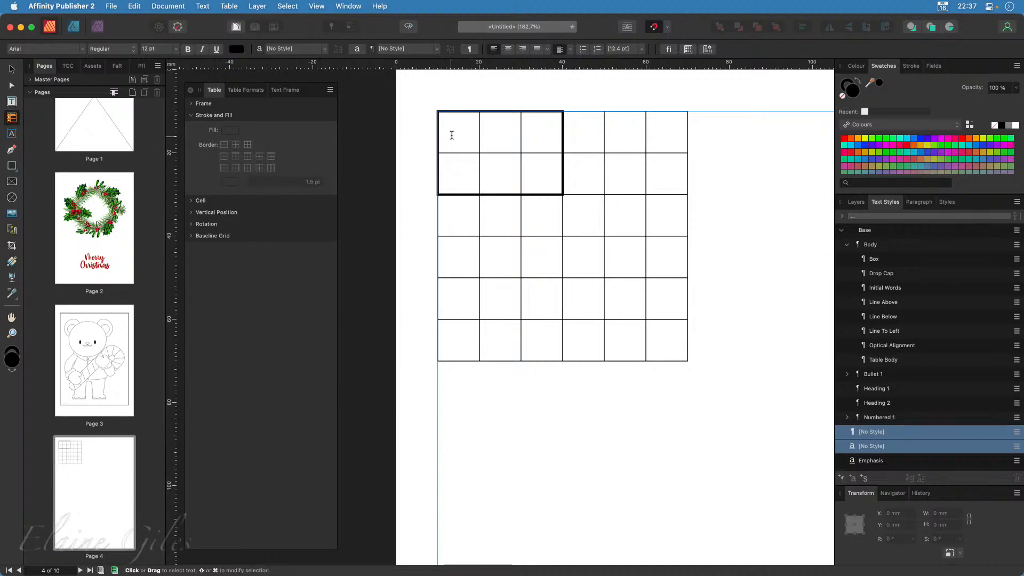
- Set the outer border of cells A3 to C4 to a width of 1.5 pt
drag(451, 133, 540, 173)
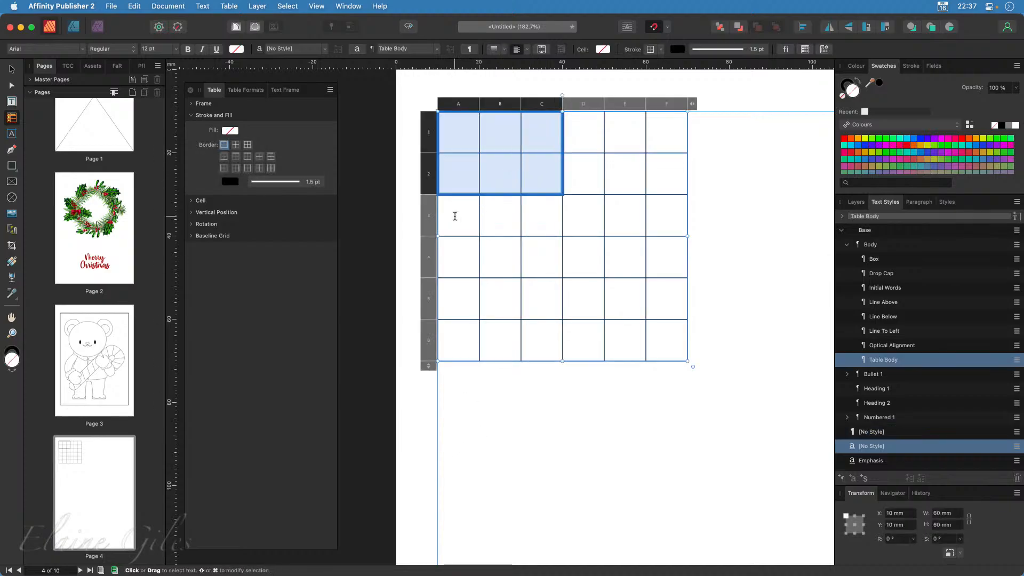
drag(455, 216, 541, 252)
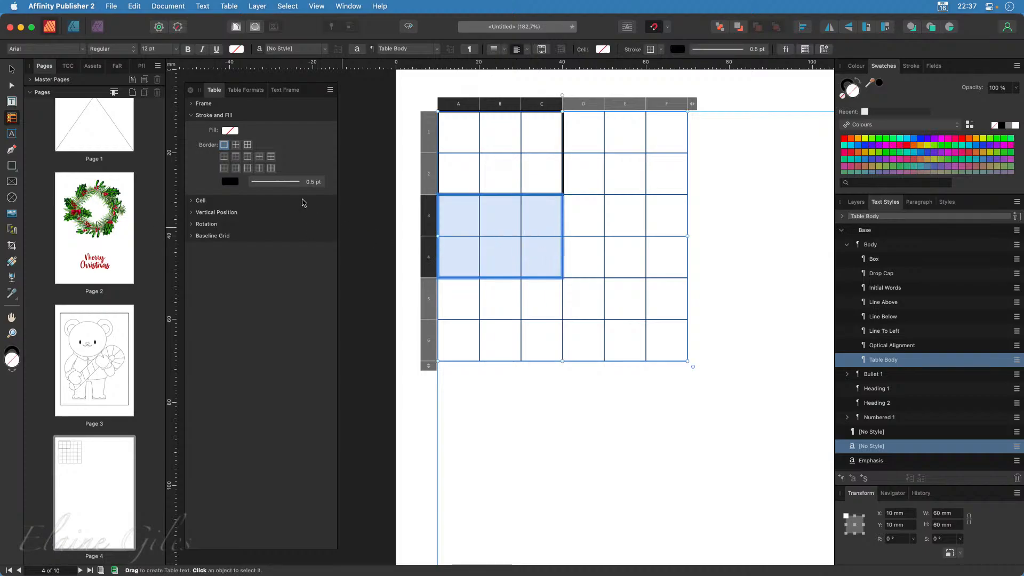
click(297, 181)
click(332, 218)
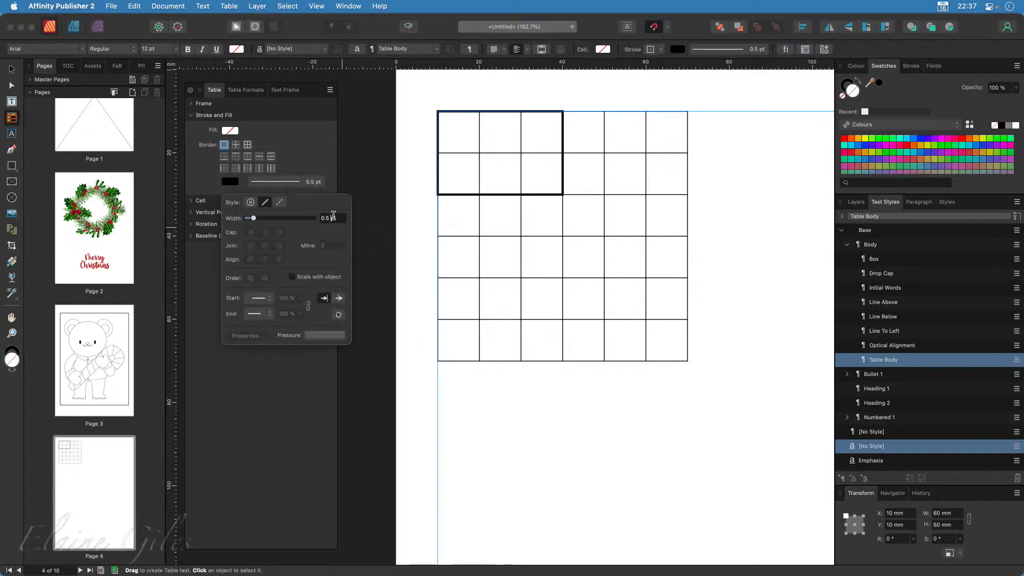
triple_click(330, 217)
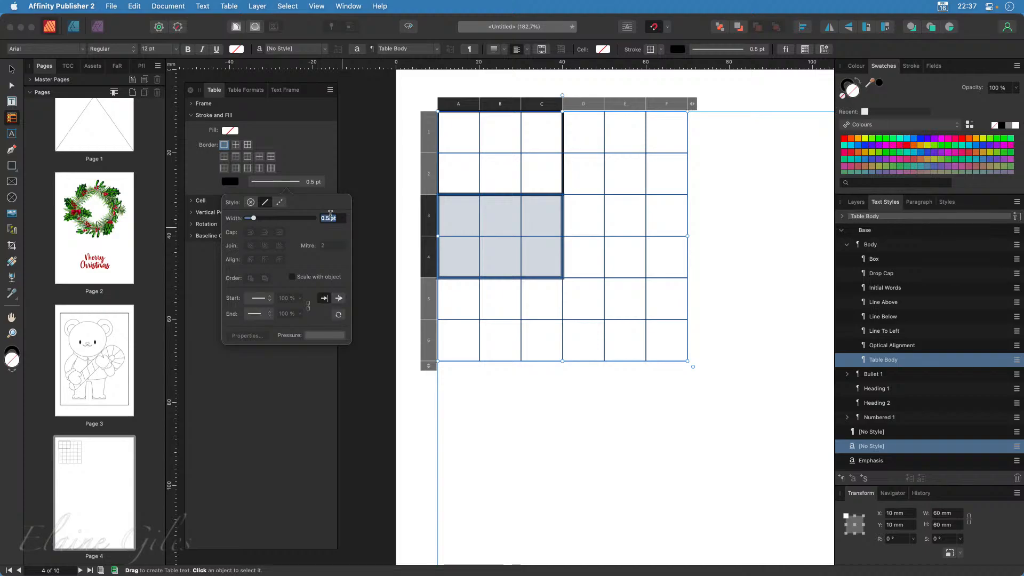
text(1.5)
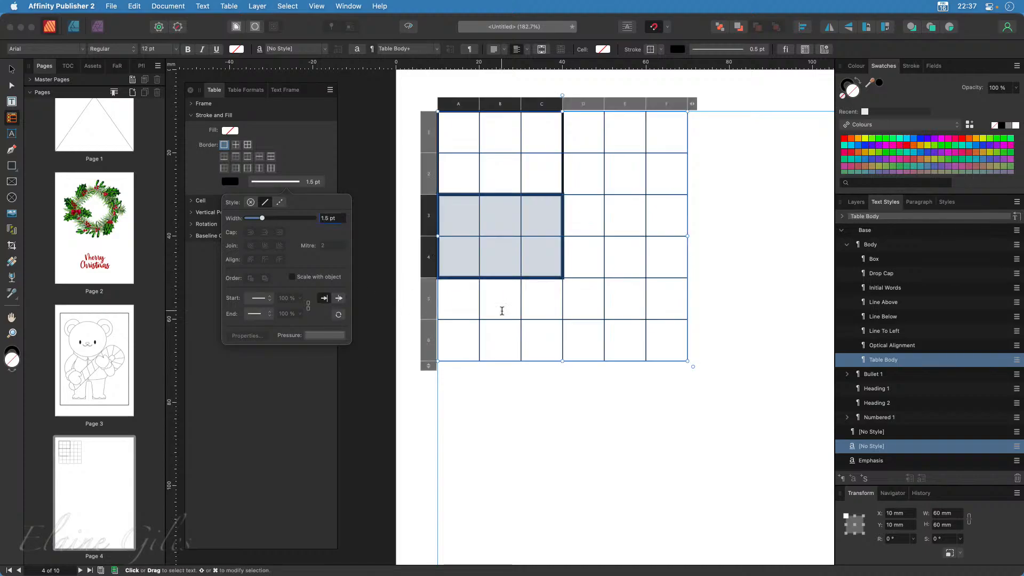
- Set the outer border of cells A5 to C6 to a width of 1.5 pt
drag(448, 299, 560, 363)
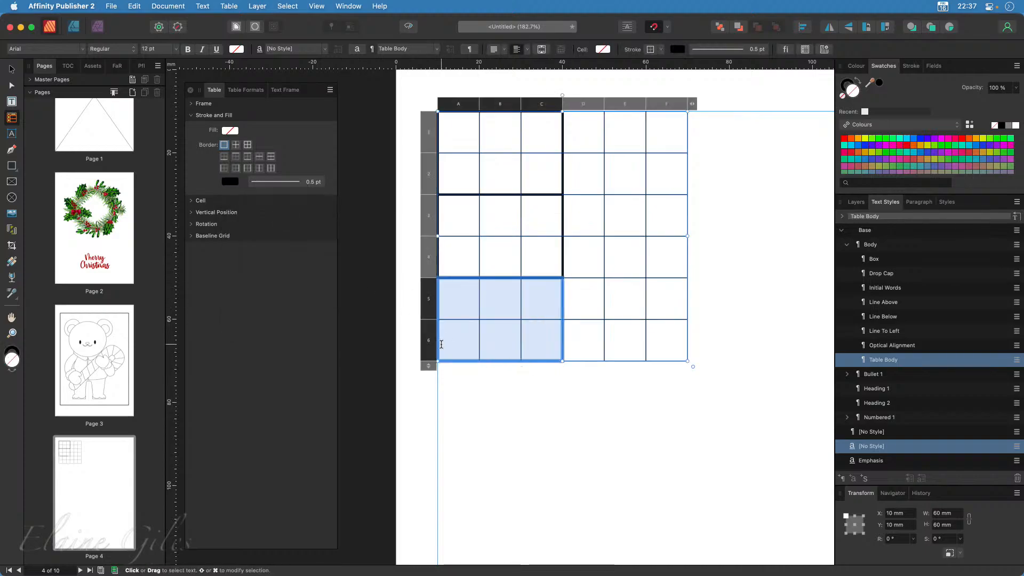
click(292, 183)
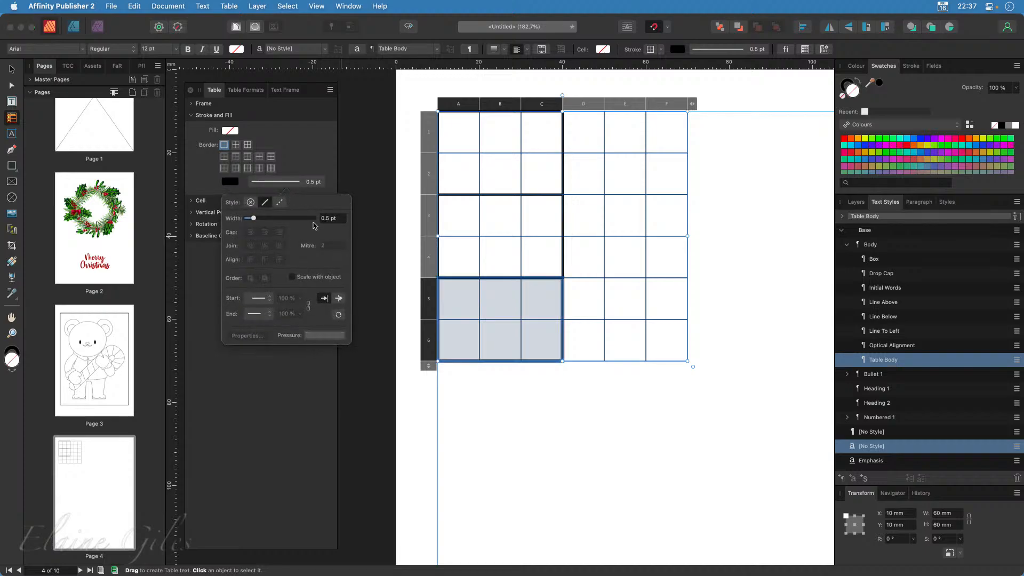
click(328, 218)
text(1.5)
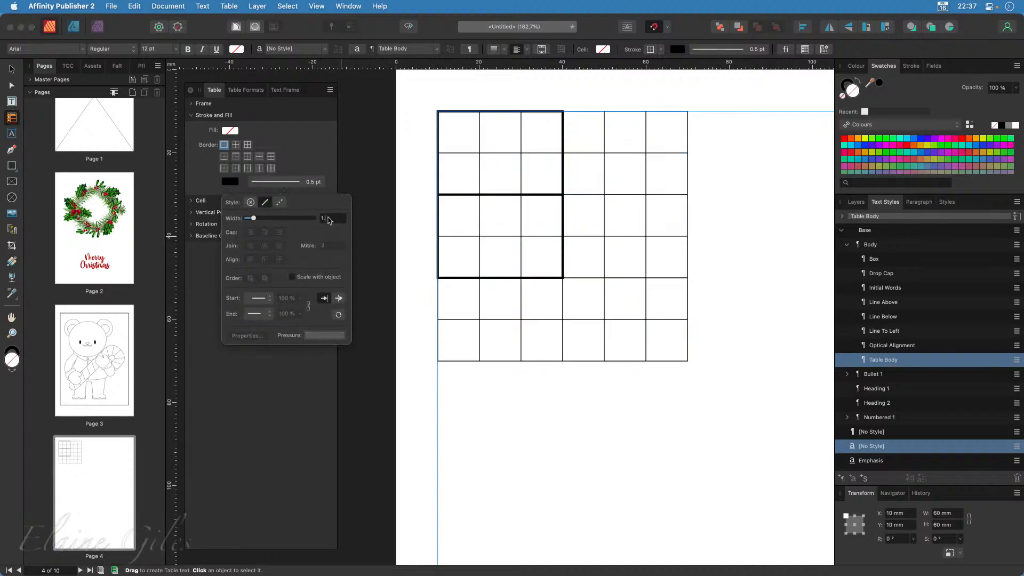
key(Return)
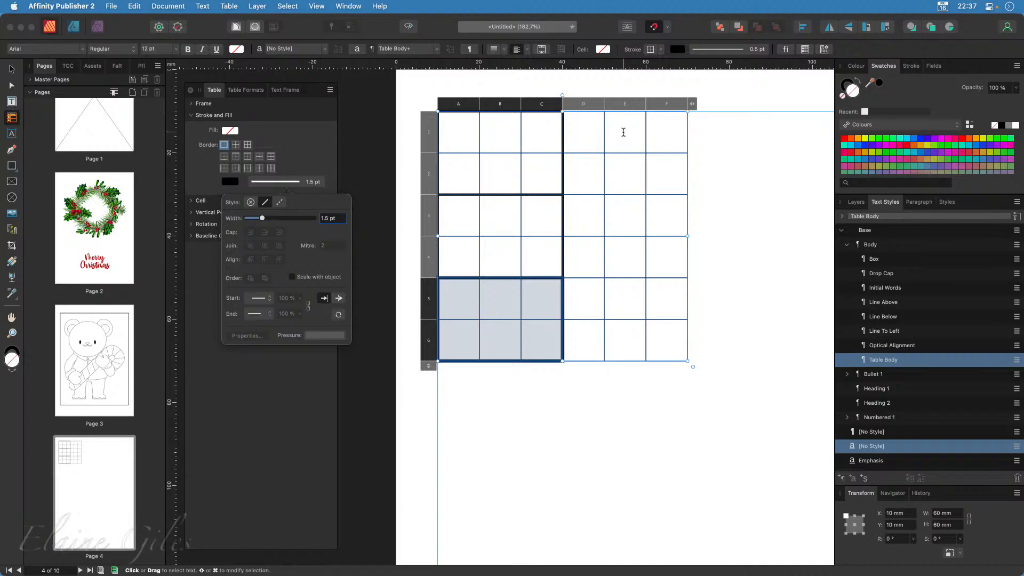
- Set the outer border of cells D1 to F2 to a width of 1.5 pt
drag(622, 130, 621, 199)
drag(576, 115, 656, 187)
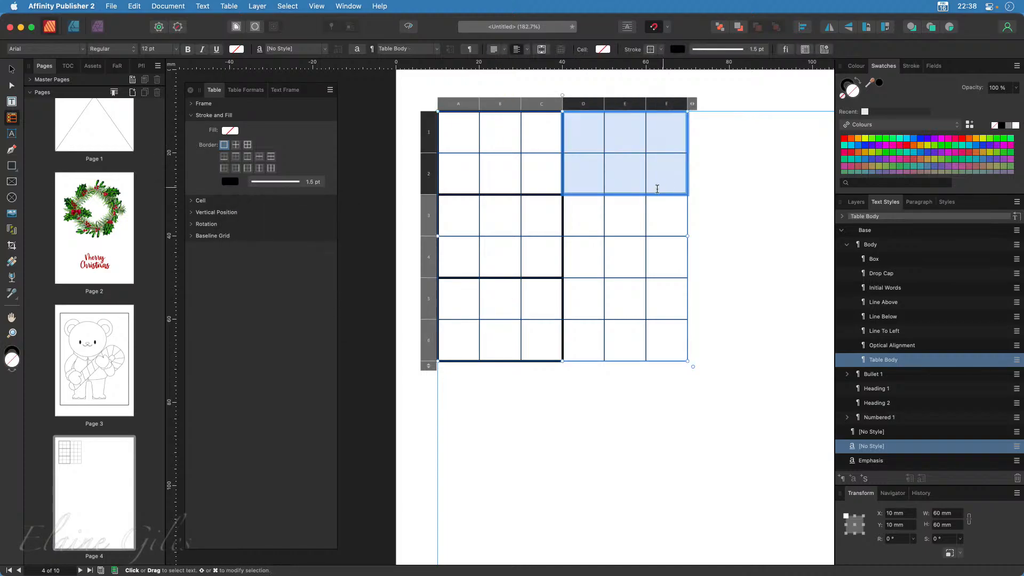
click(287, 185)
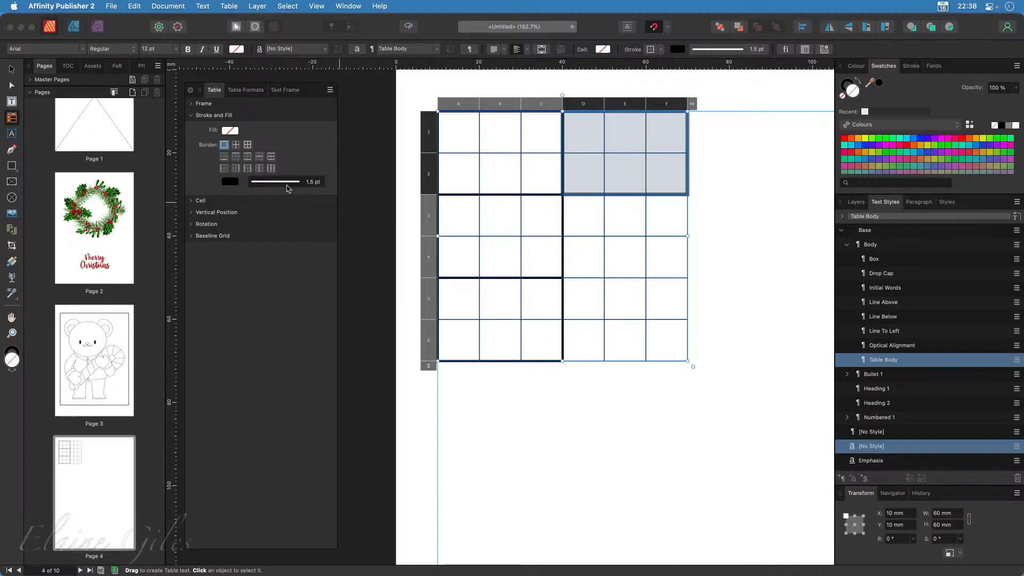
click(327, 220)
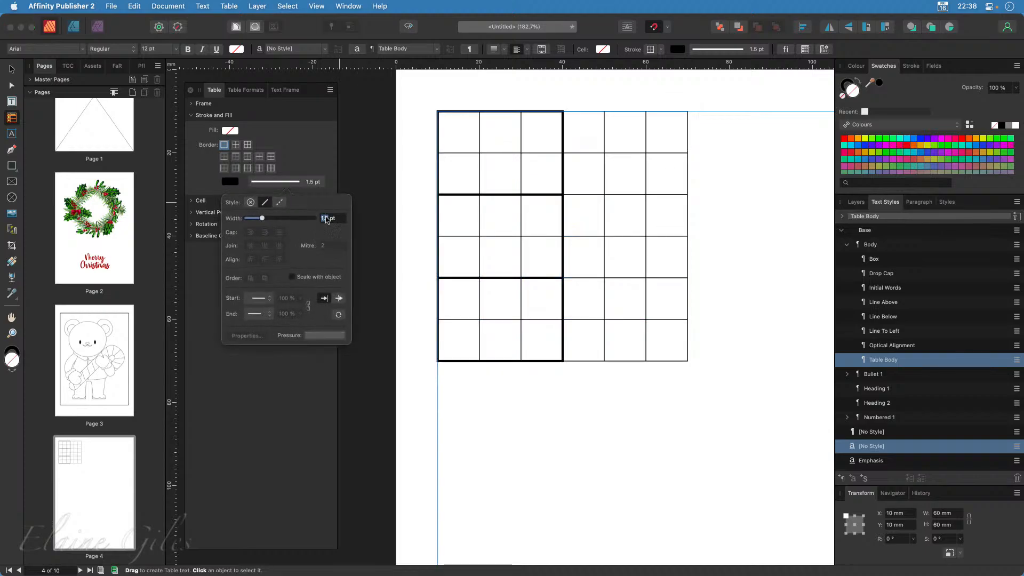
key(Return)
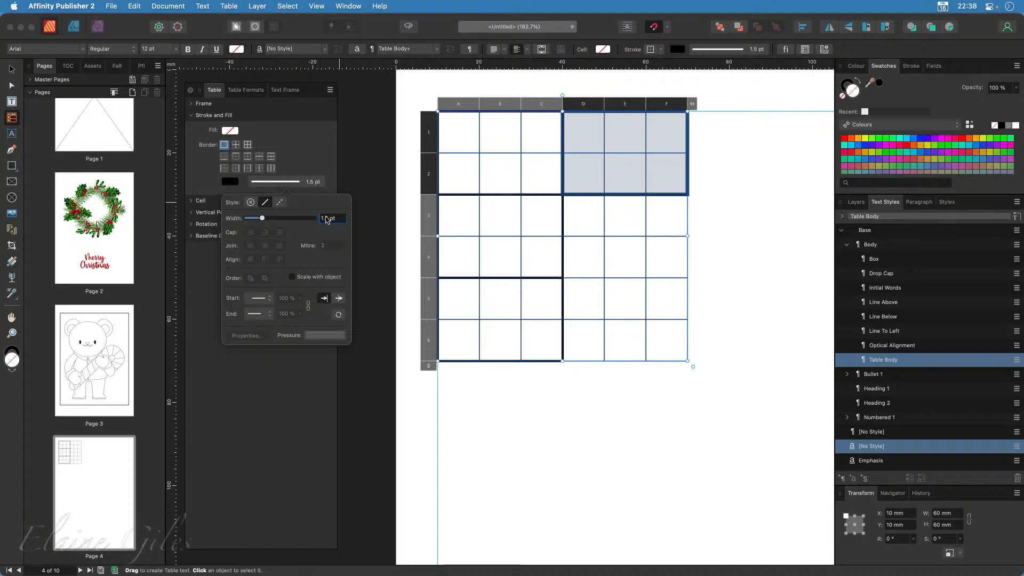
- Set the outer border of cells D3 to F4 to a width of 1.5 pt
click(590, 213)
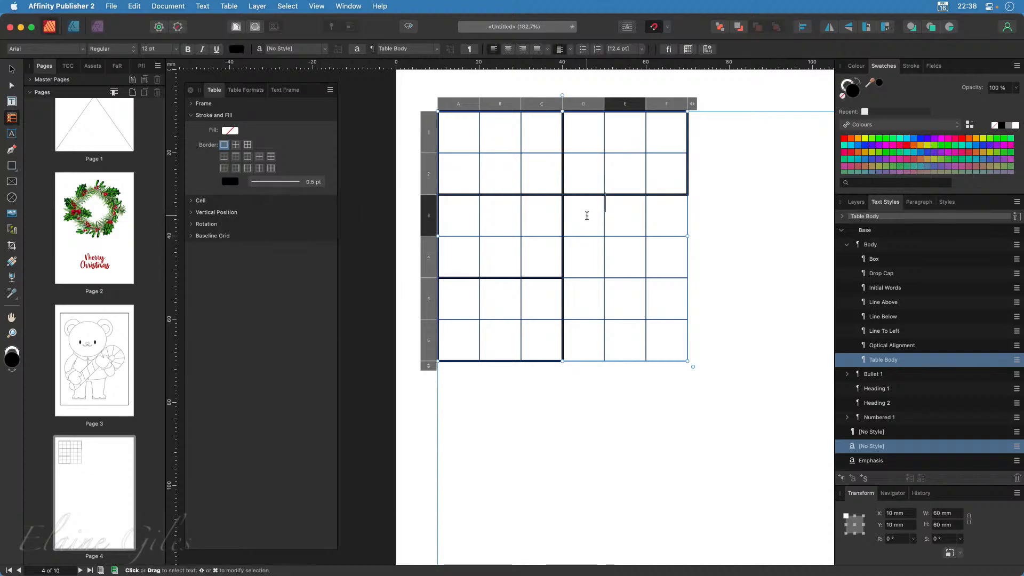
drag(589, 213, 657, 267)
click(305, 182)
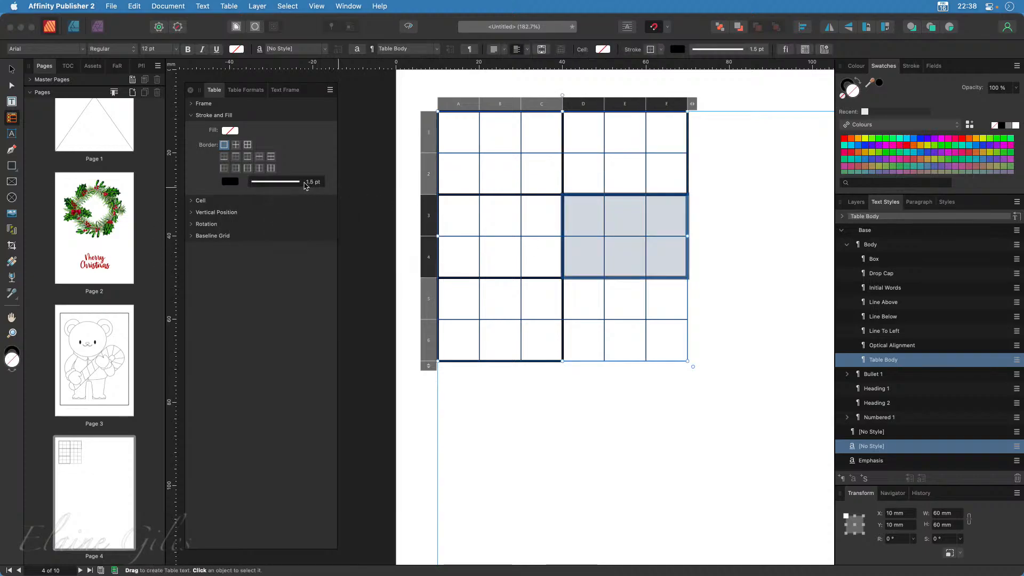
click(332, 220)
key(Return)
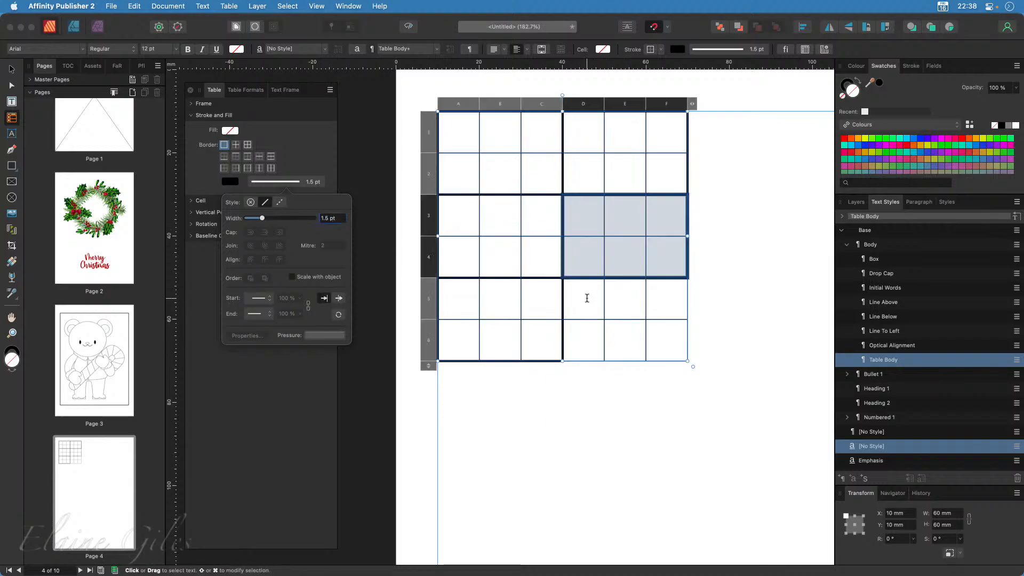
mouse_move(590, 297)
mouse_down()
mouse_move(617, 347)
mouse_move(675, 351)
mouse_up()
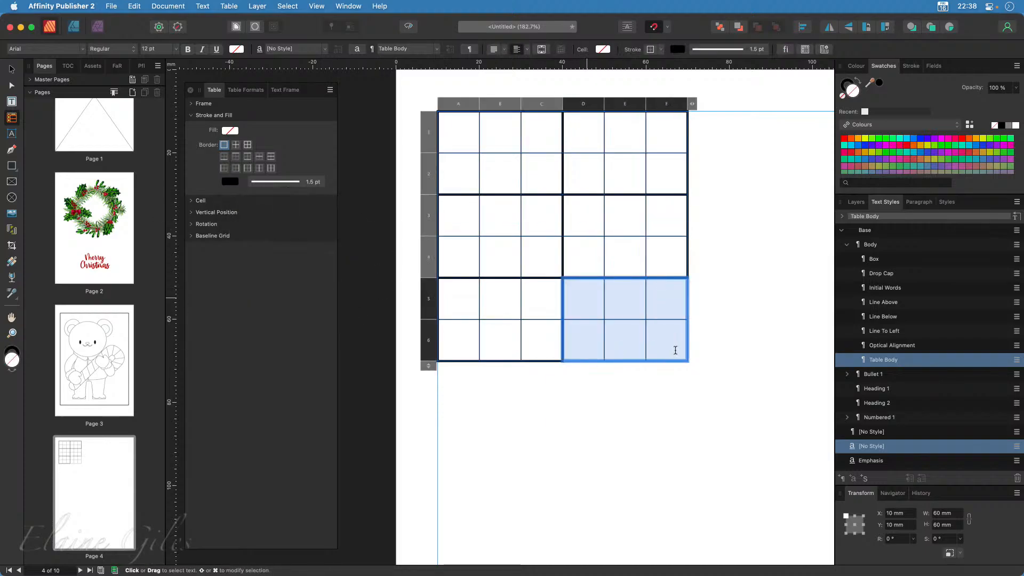
click(316, 183)
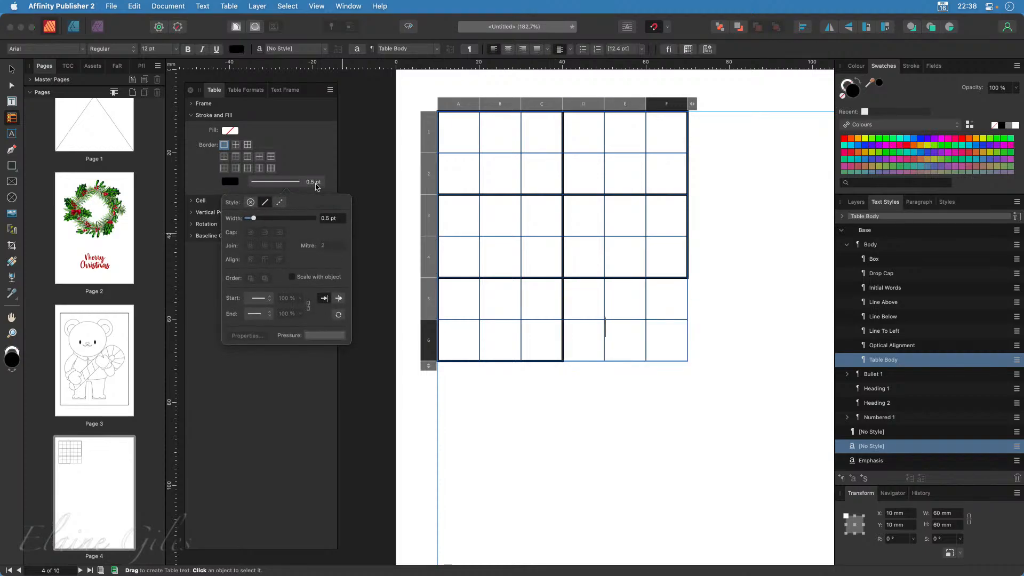
click(328, 218)
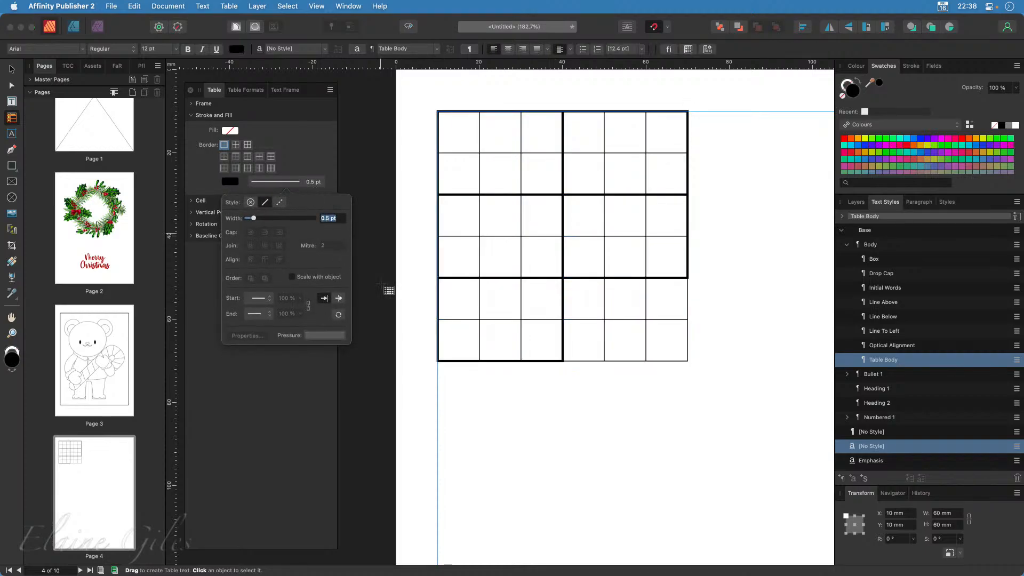
- Set the outer border of cells D5 to F6 to a width of 1.5 pt
click(587, 295)
drag(587, 295, 677, 339)
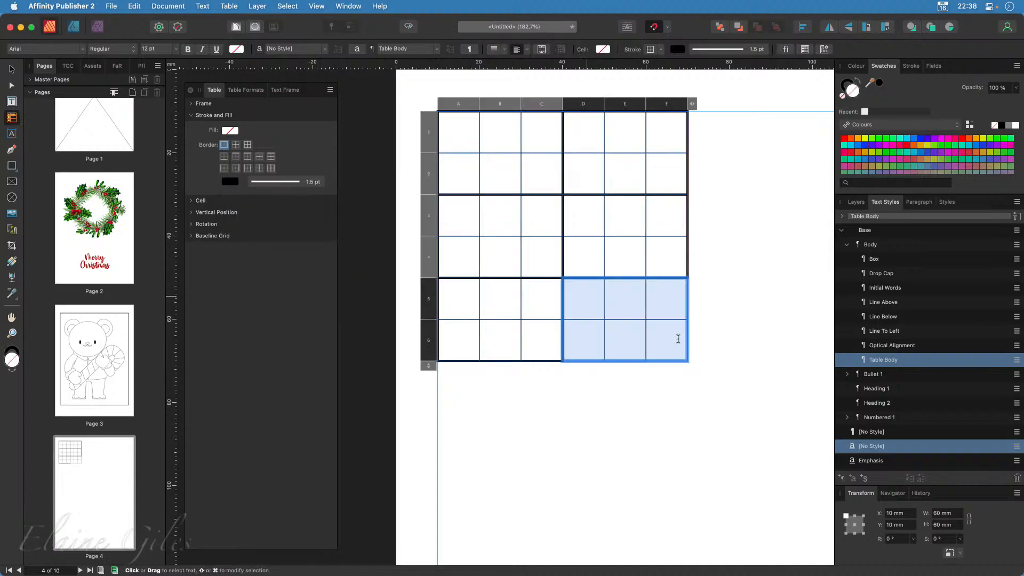
click(300, 188)
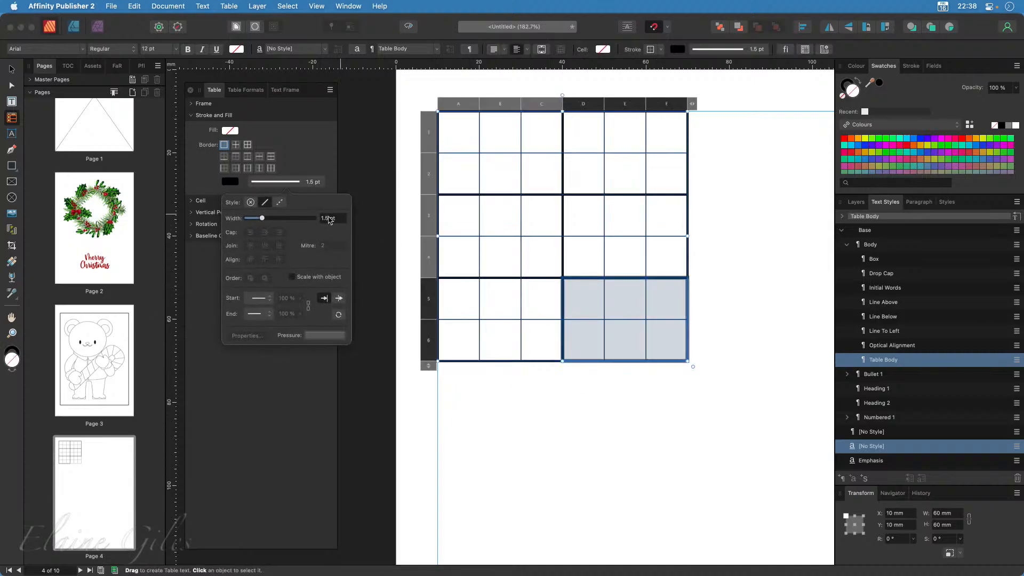
click(329, 219)
double_click(329, 219)
key(Return)
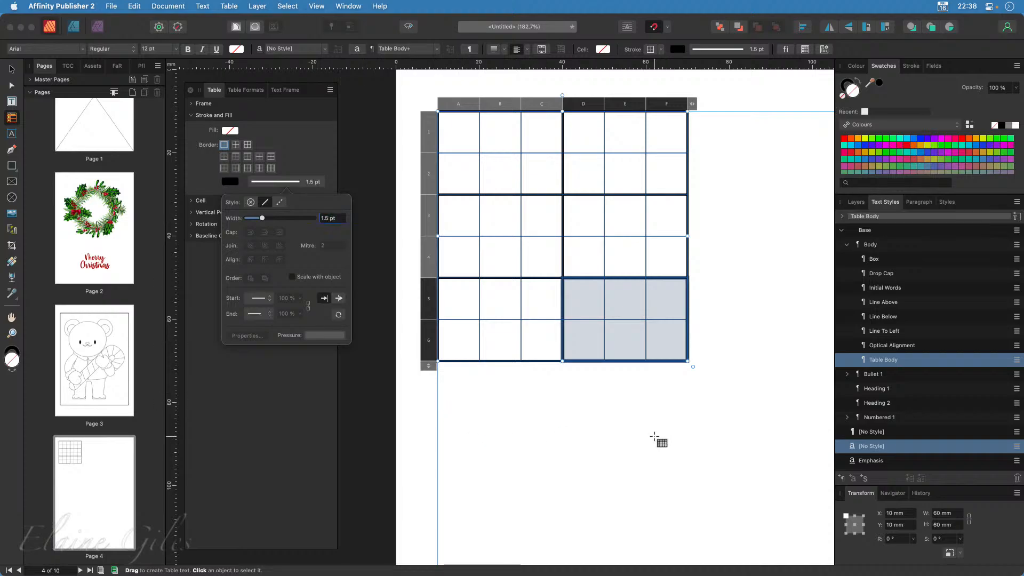
click(603, 411)
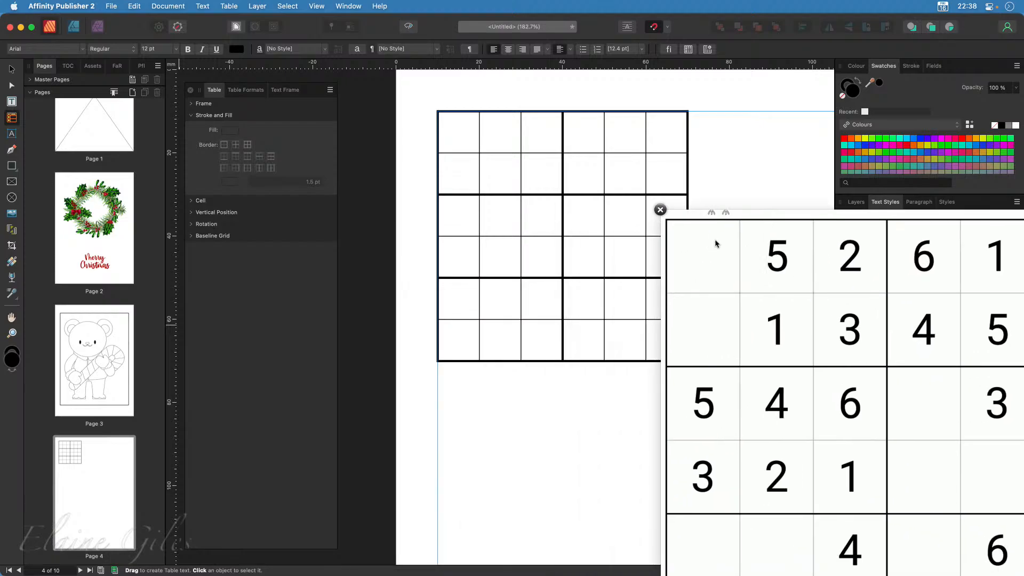
- Enter 5 and 2 in cells B1 and C1, and 1 and 3 in cells B2 and C2
drag(372, 239, 122, 123)
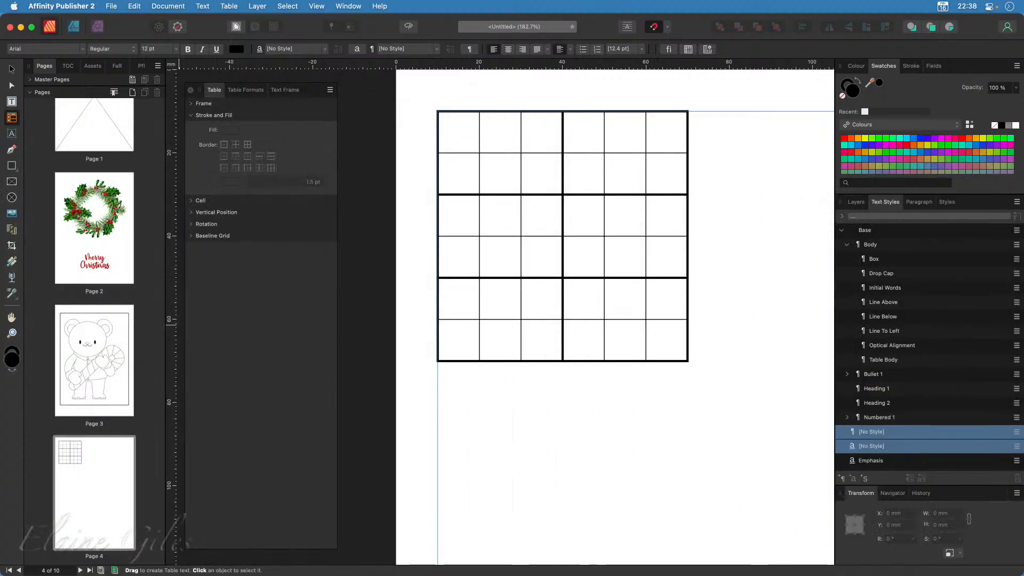
click(501, 135)
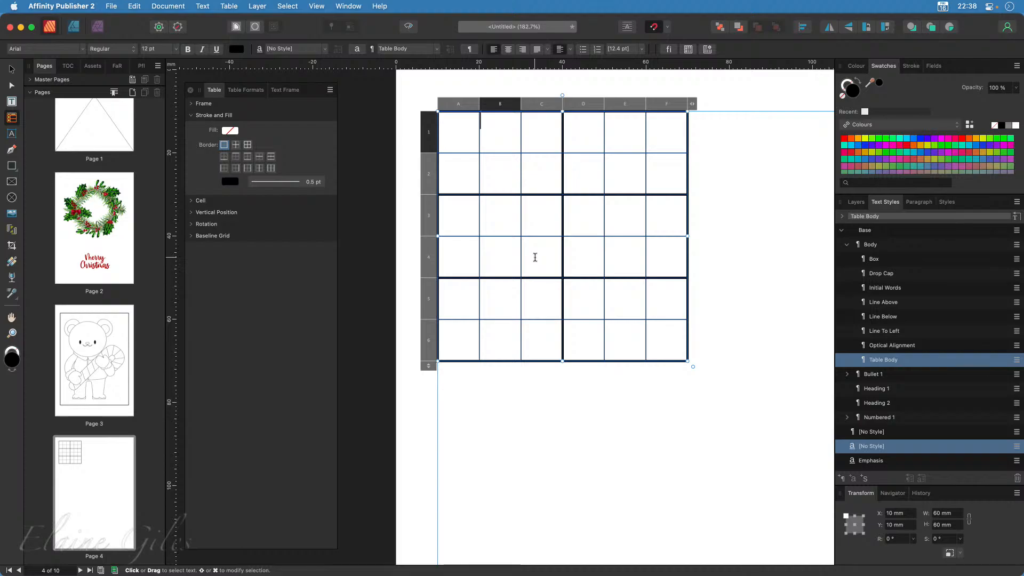
text(5)
key(Tab)
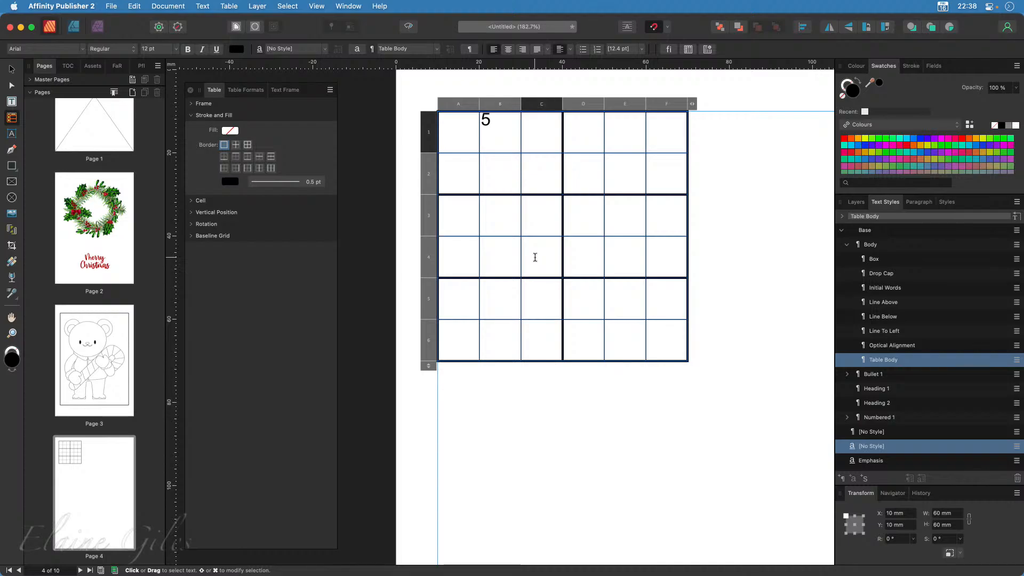
text(2)
key(Down)
text(3)
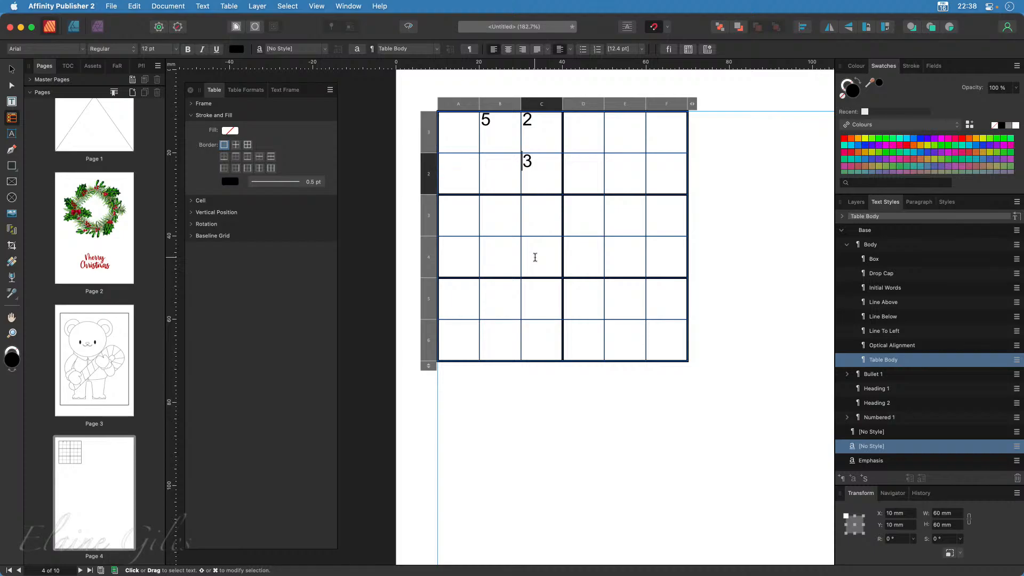
key(Left)
text(1)
key(Down)
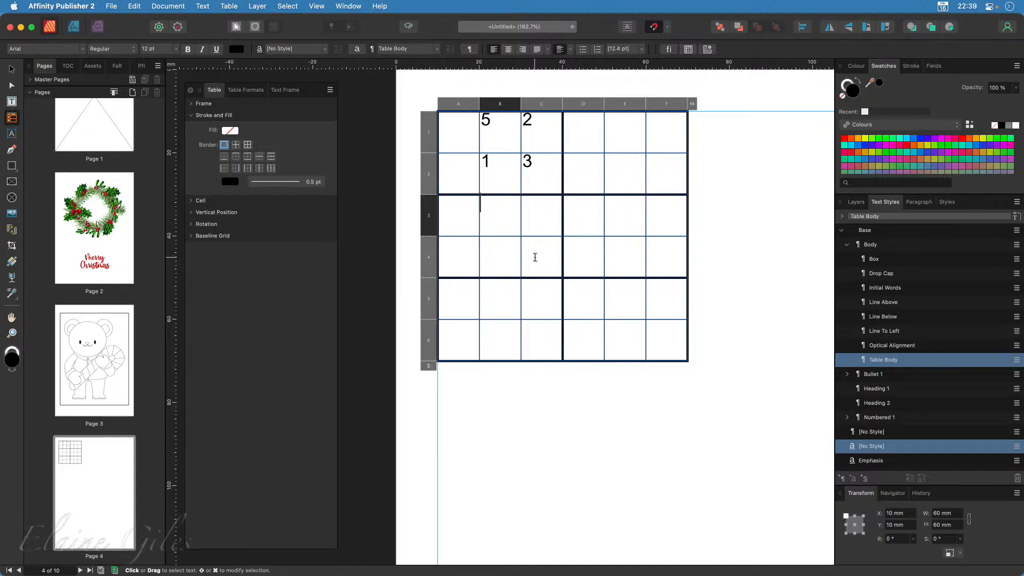
- Centre the contents of all table cells horizontally and vertically, and set their text size to 16 pt
drag(448, 130, 657, 339)
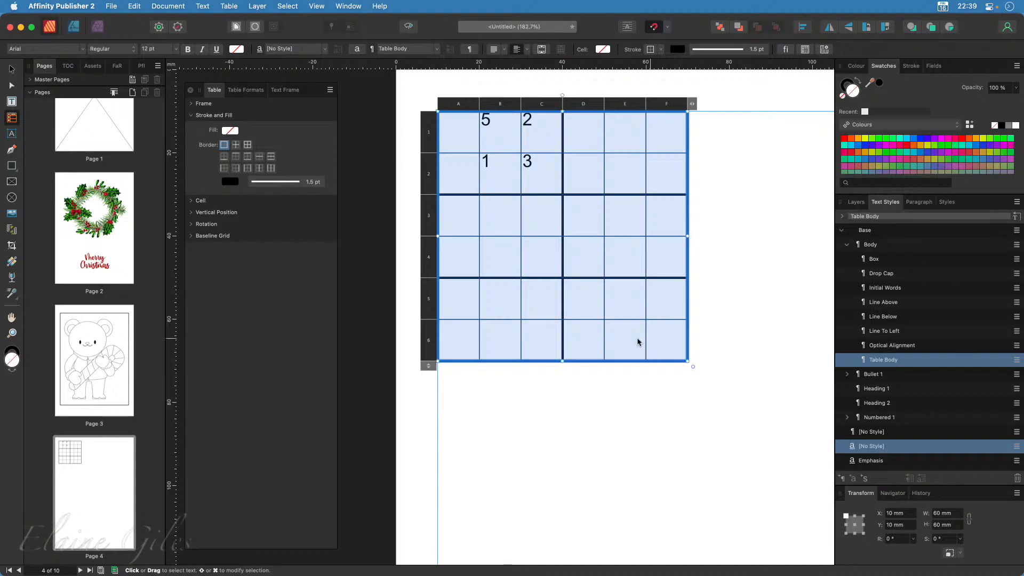
click(517, 49)
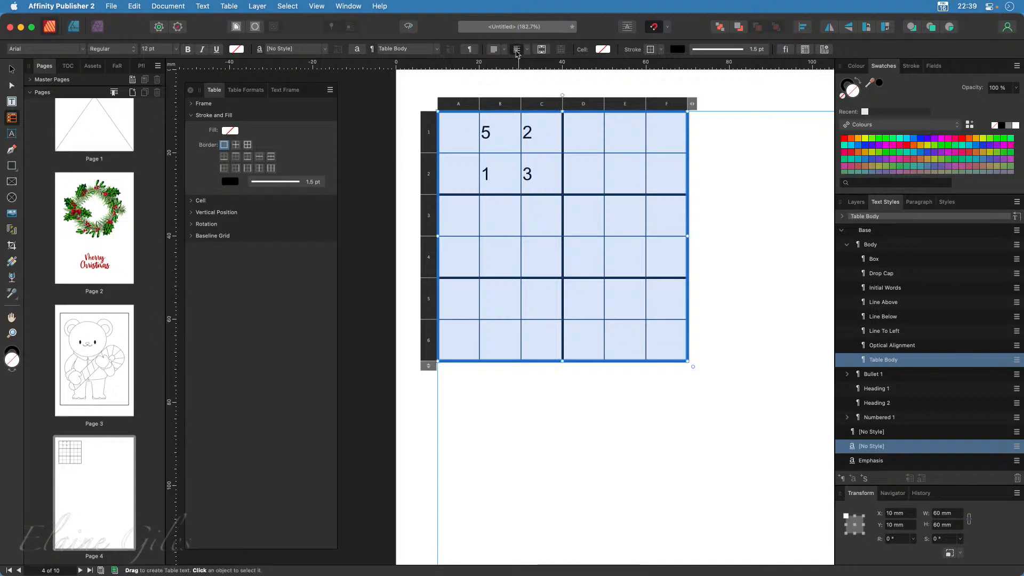
click(505, 50)
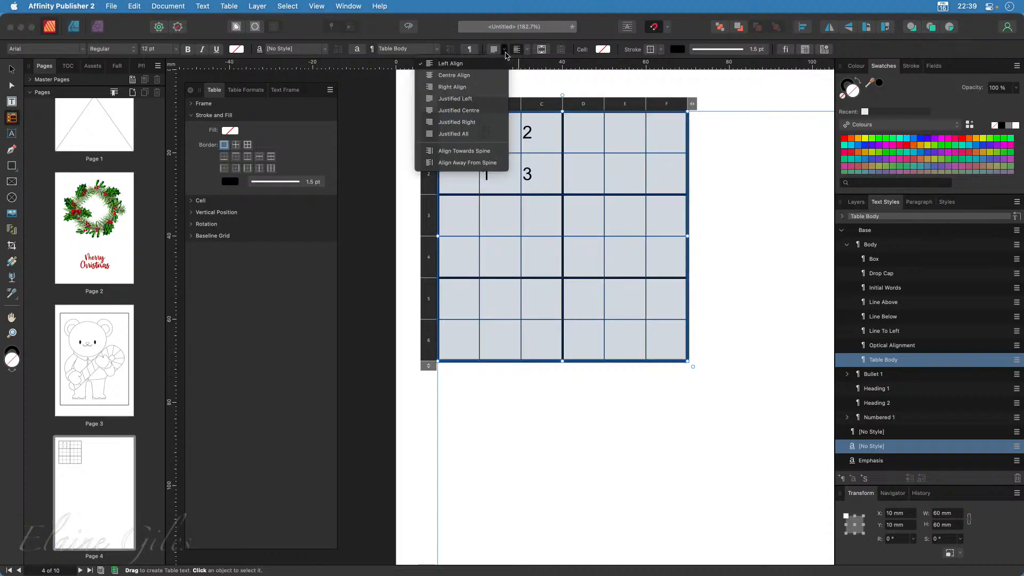
click(459, 77)
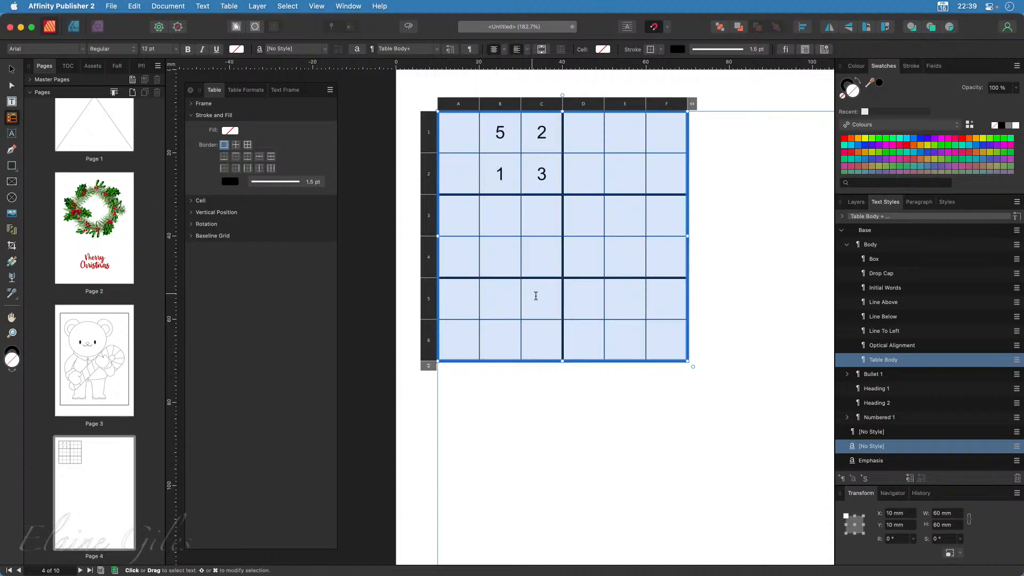
click(177, 50)
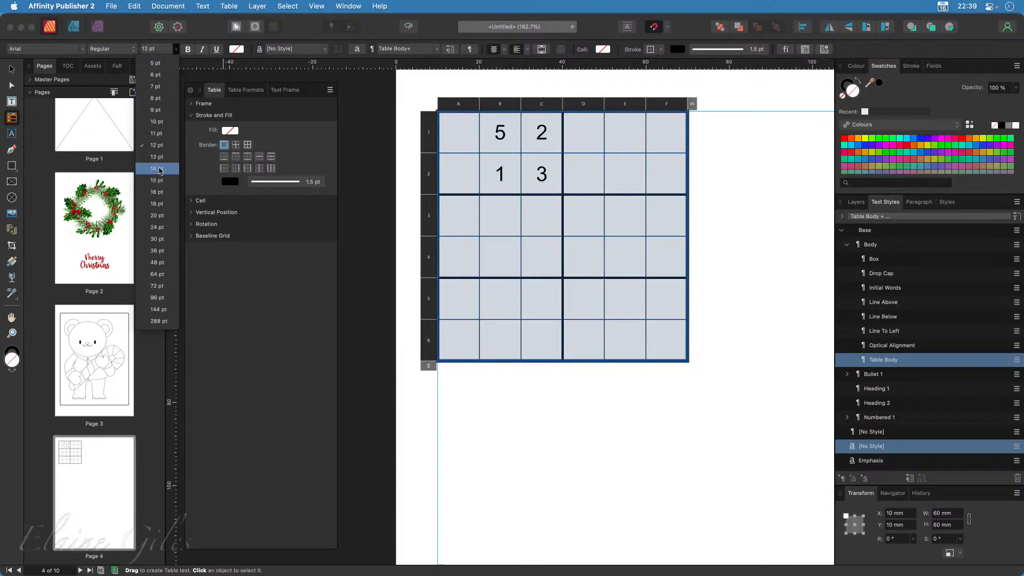
click(154, 193)
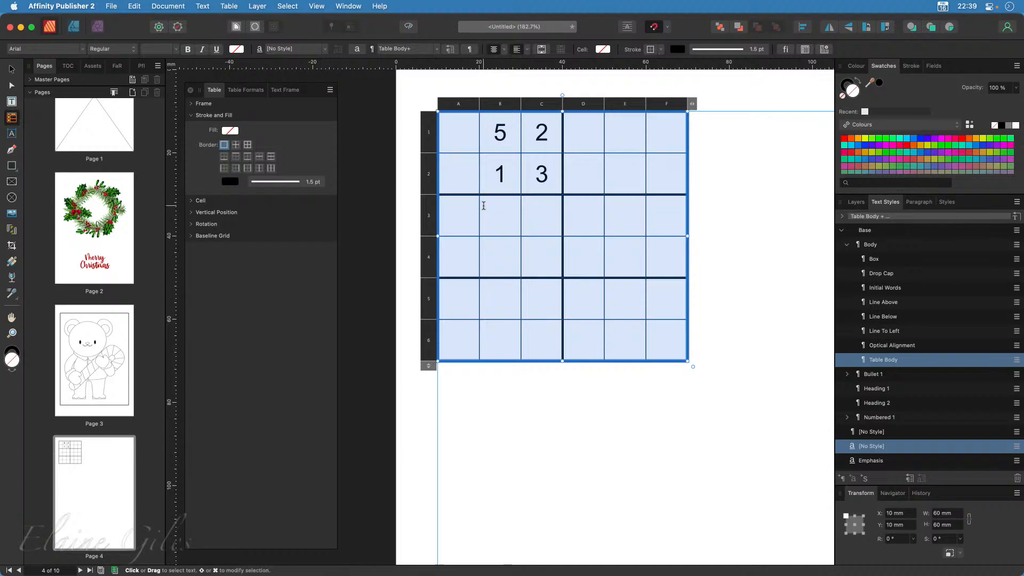
- Enter 5, 4 and 6 in cells A3 to C3 of the puzzle grid
click(465, 215)
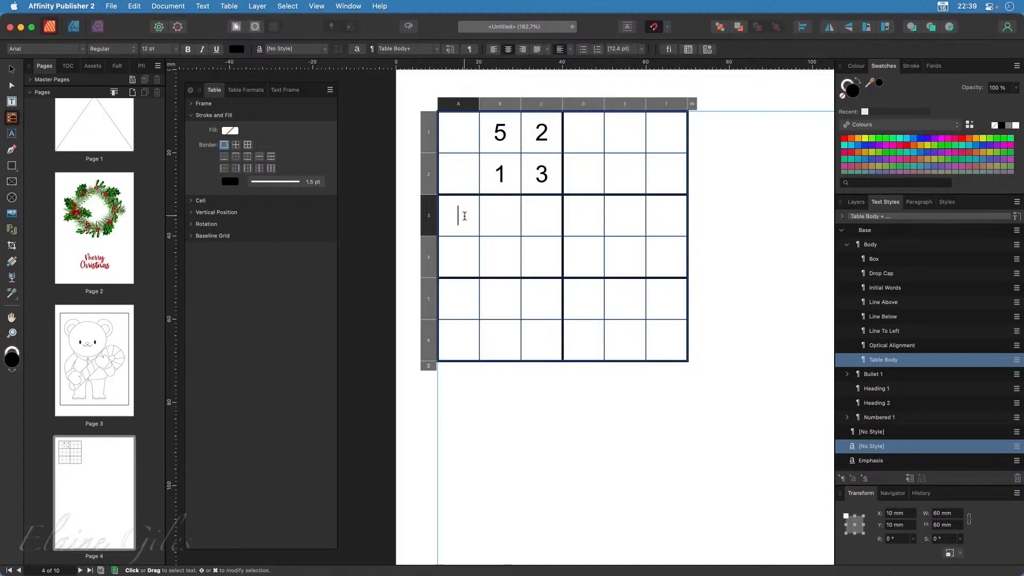
text(5)
key(Tab)
text(4)
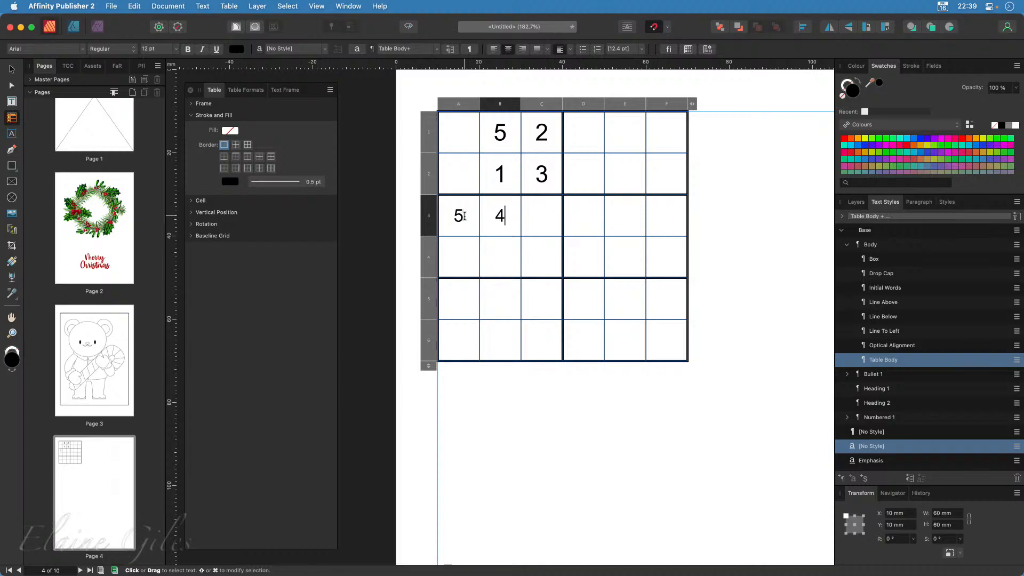
key(Tab)
text(6)
- Enter 3, 2 and 1 in cells A4 to C4, leaving no extra line breaks in A4
key(Down)
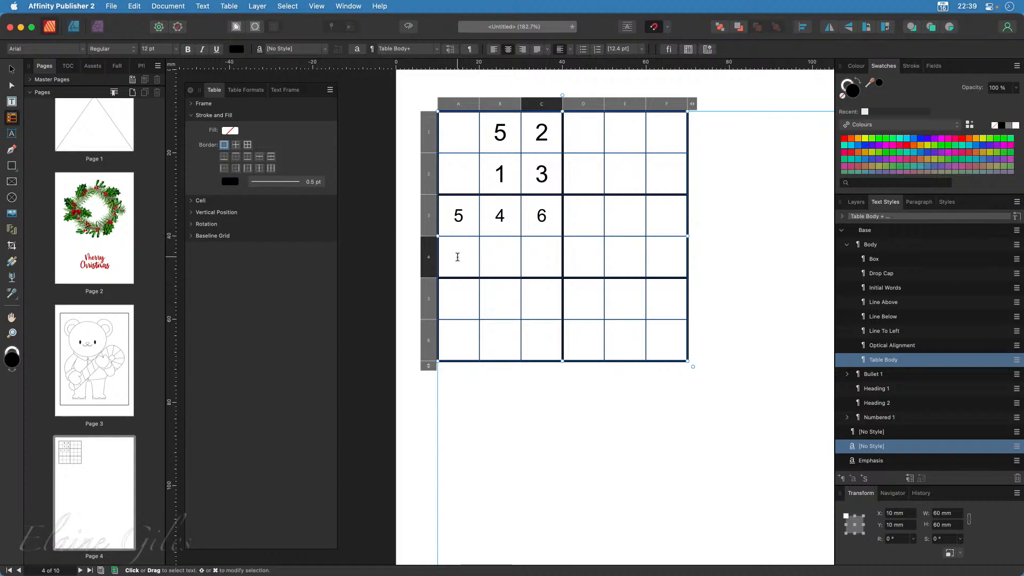
text(1)
key(Left)
text(23)
key(BackSpace)
key(Delete)
key(Left)
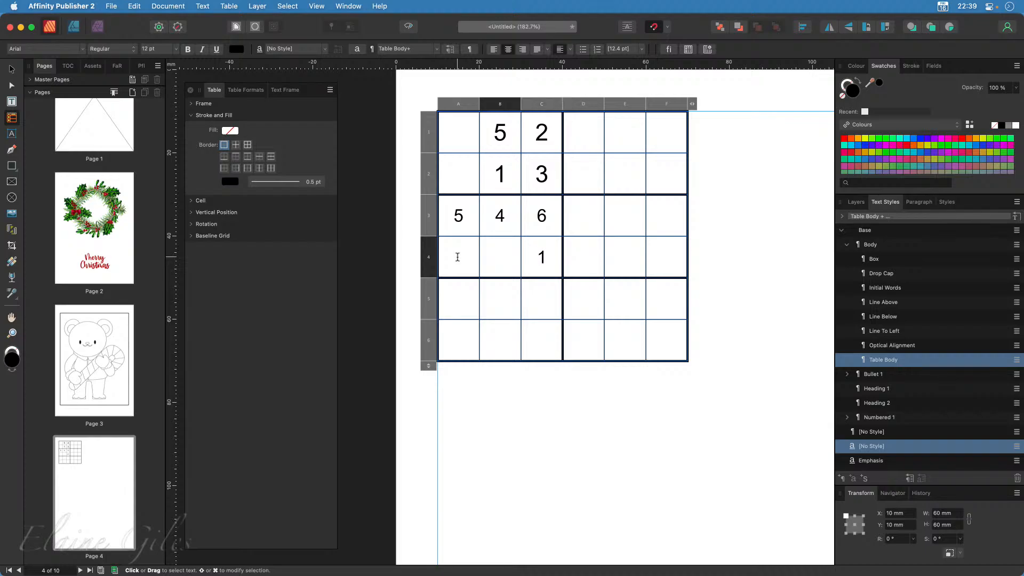
text(2)
click(457, 257)
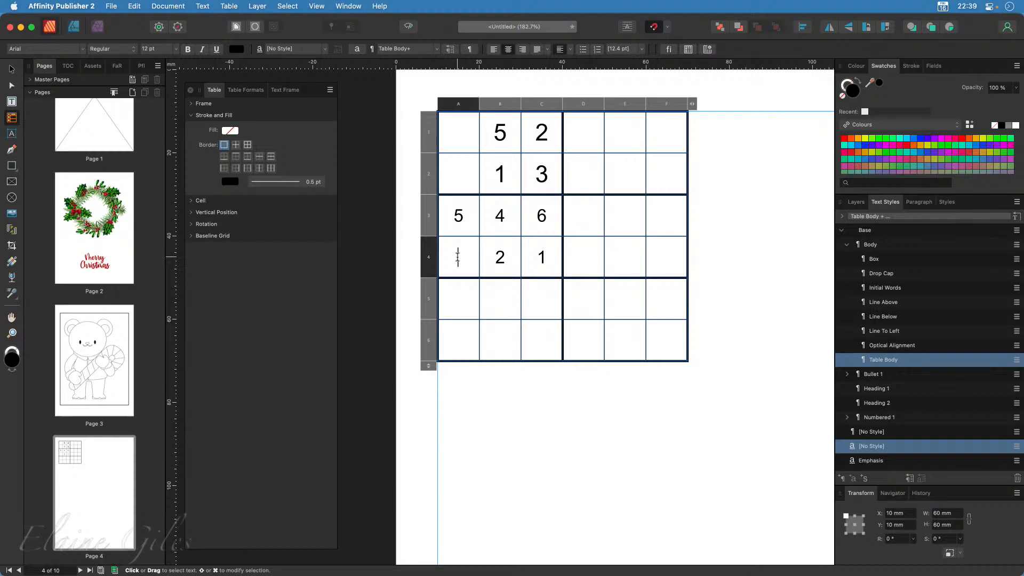
text(3)
key(Return)
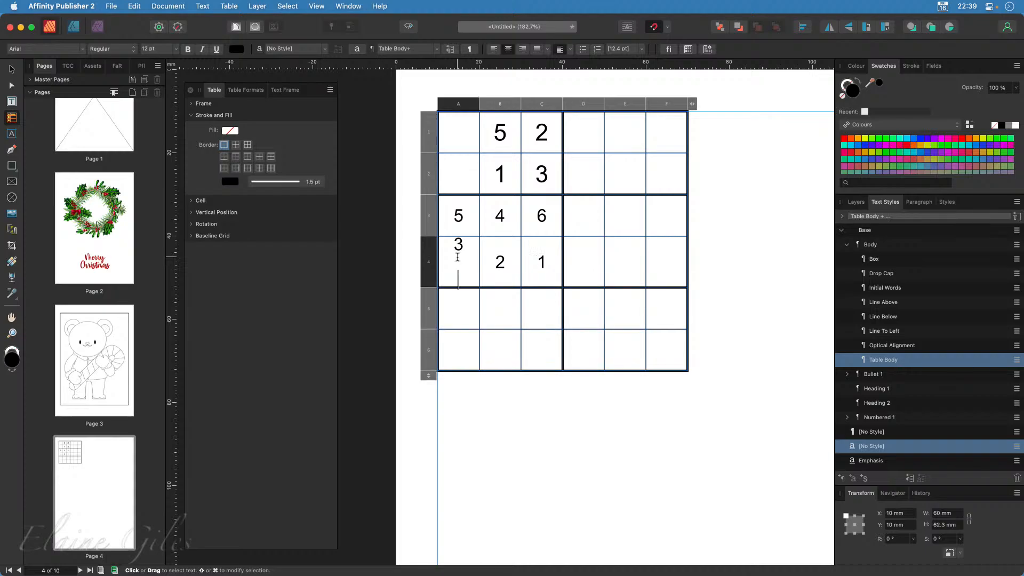
key(Return)
key(BackSpace)
key(BackSpace)
- Enter 1 in cell A6, 4 in C5, 6 in E5 and 5 in F5
click(458, 299)
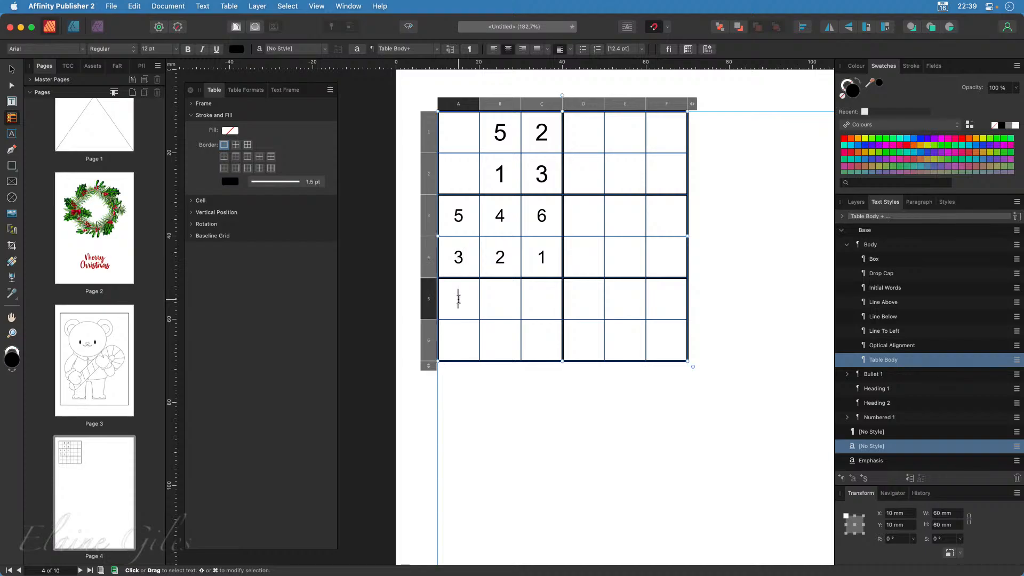
click(458, 336)
text(1)
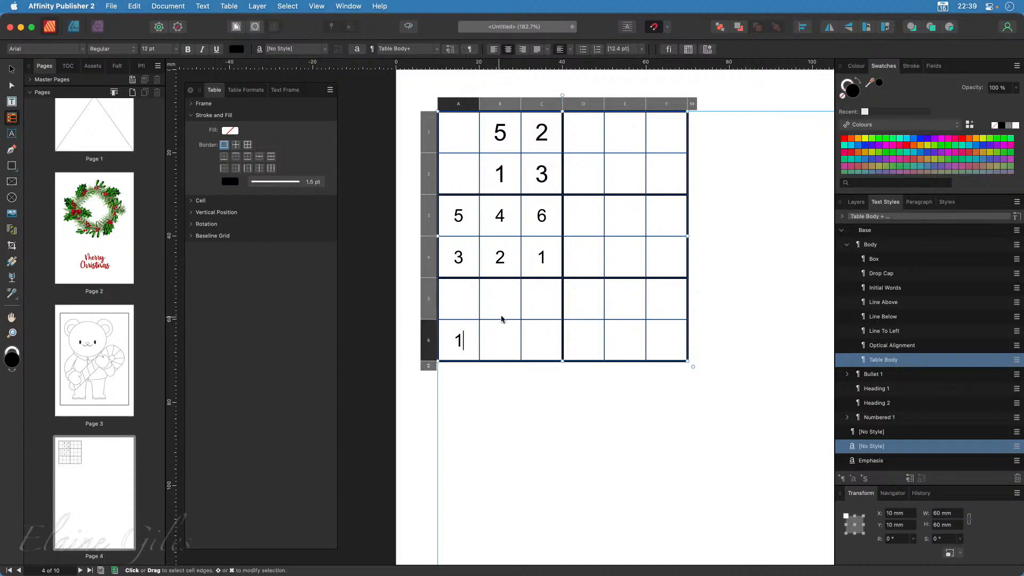
click(540, 294)
text(4)
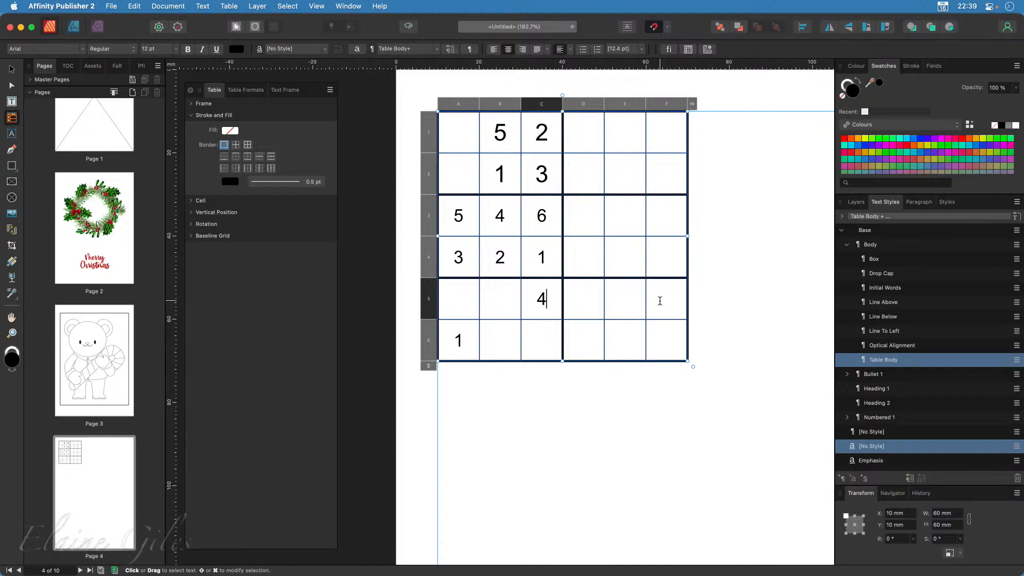
click(634, 298)
text(6)
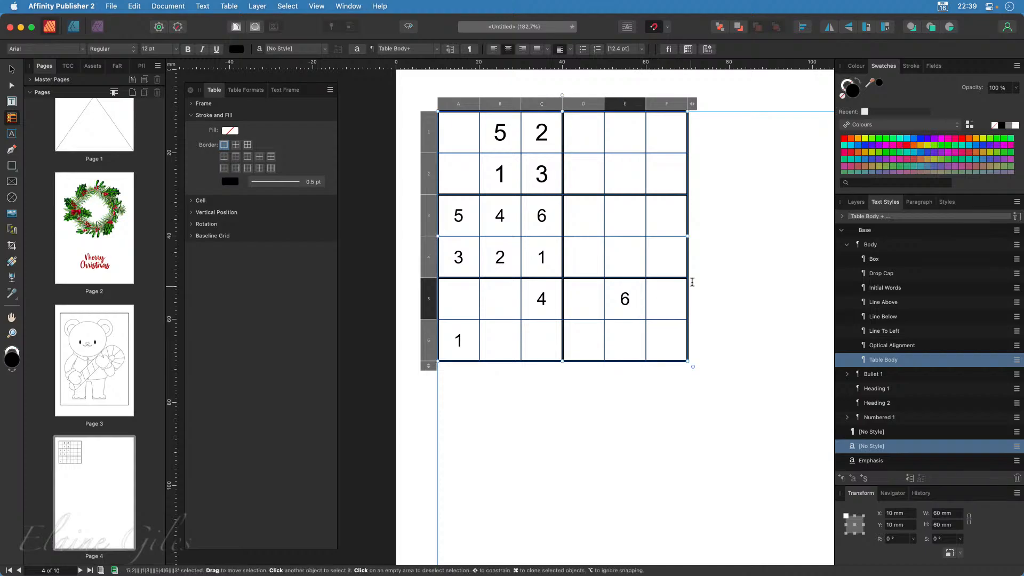
click(667, 297)
text(5)
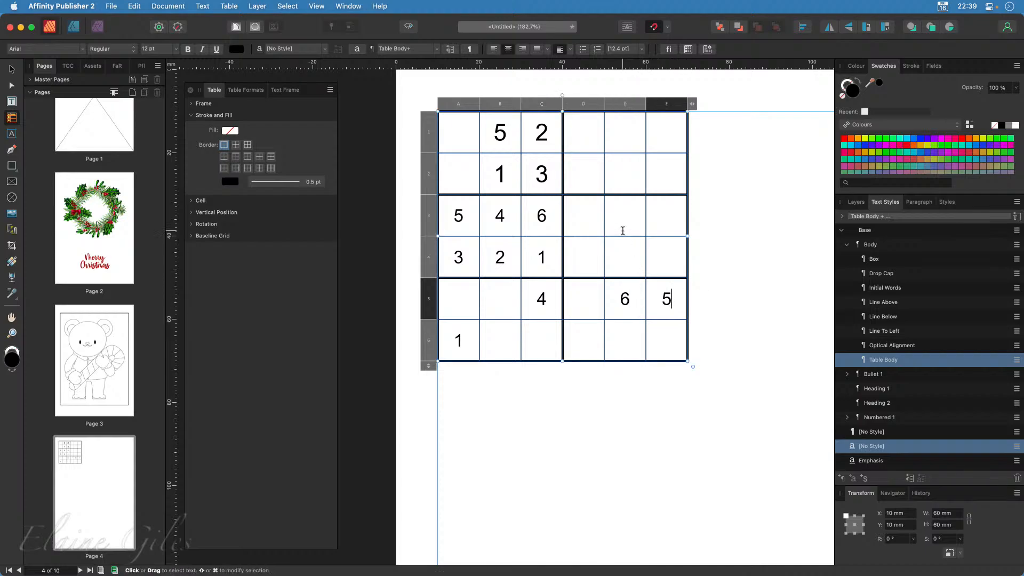
- Enter 3 in cell E3 and 1 in cell F3
click(629, 215)
text(3)
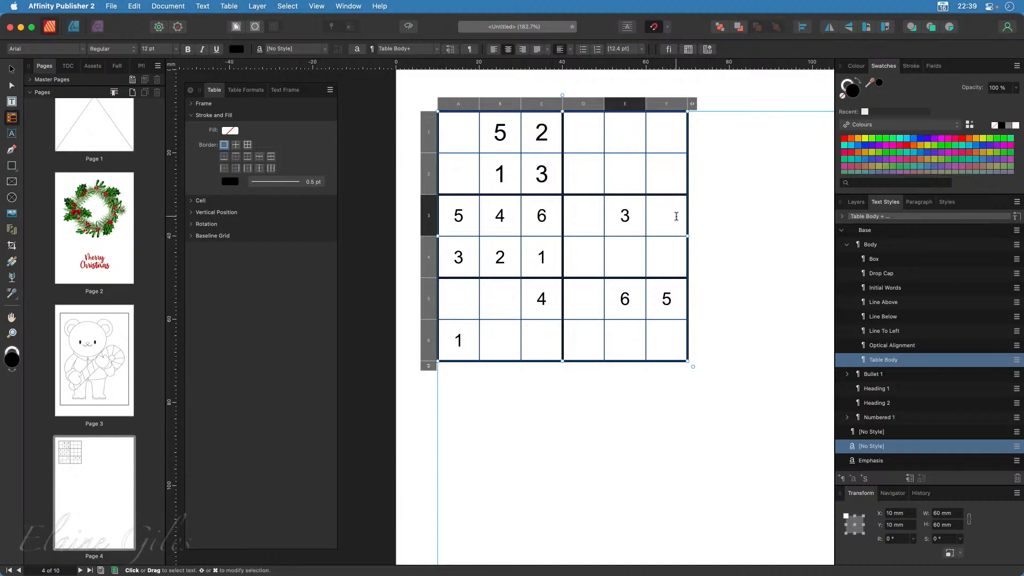
click(677, 215)
text(1)
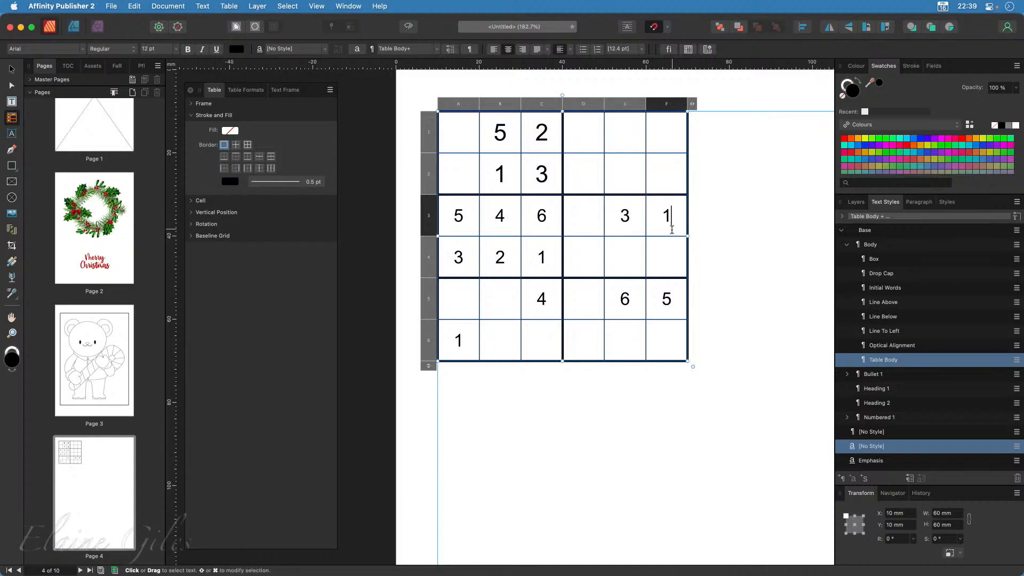
- Enter 6 and 1 in cells D1 and E1, and 4, 5 and 2 in cells D2 to F2
click(585, 142)
text(6)
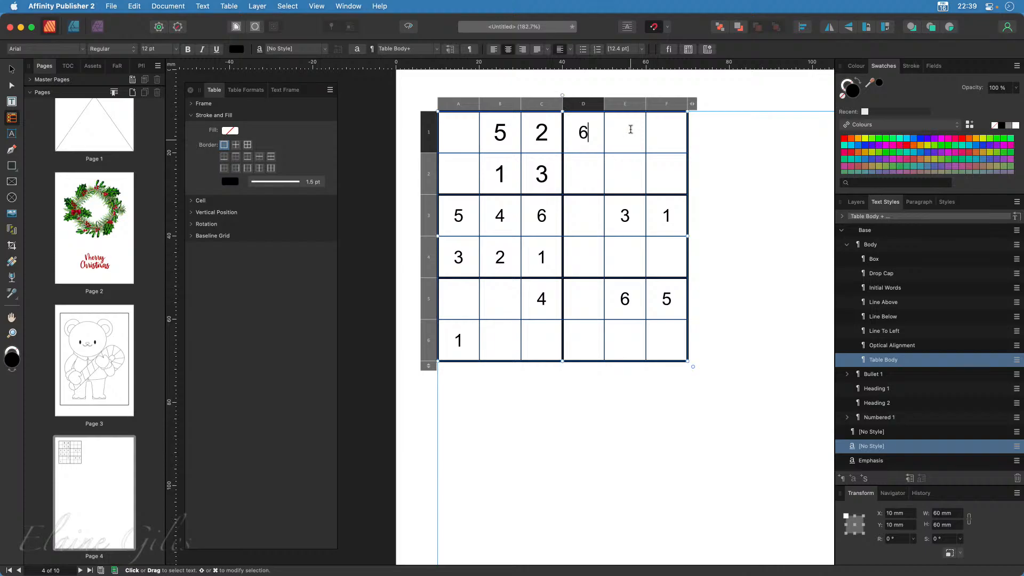
click(631, 131)
text(1)
click(592, 174)
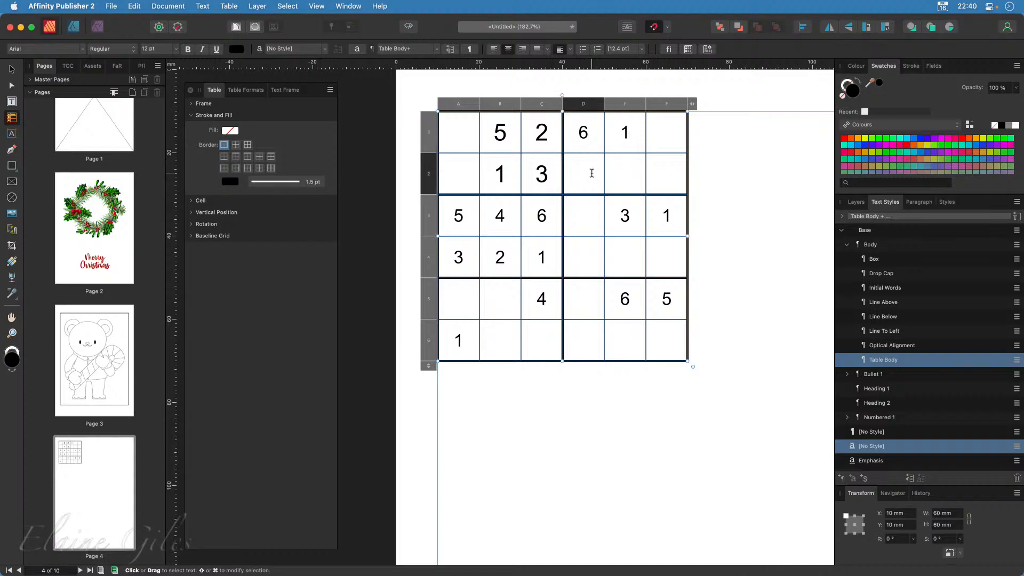
text(4)
click(632, 173)
text(5)
click(676, 173)
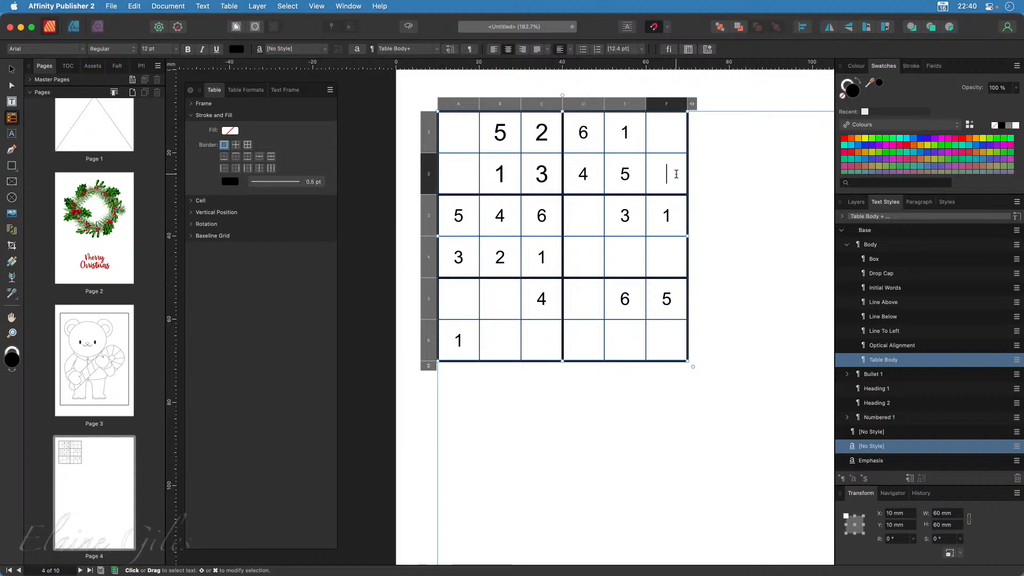
text(2)
- Check the text size across the table, comparing the numbers in cells B1 and B3
drag(460, 133, 656, 338)
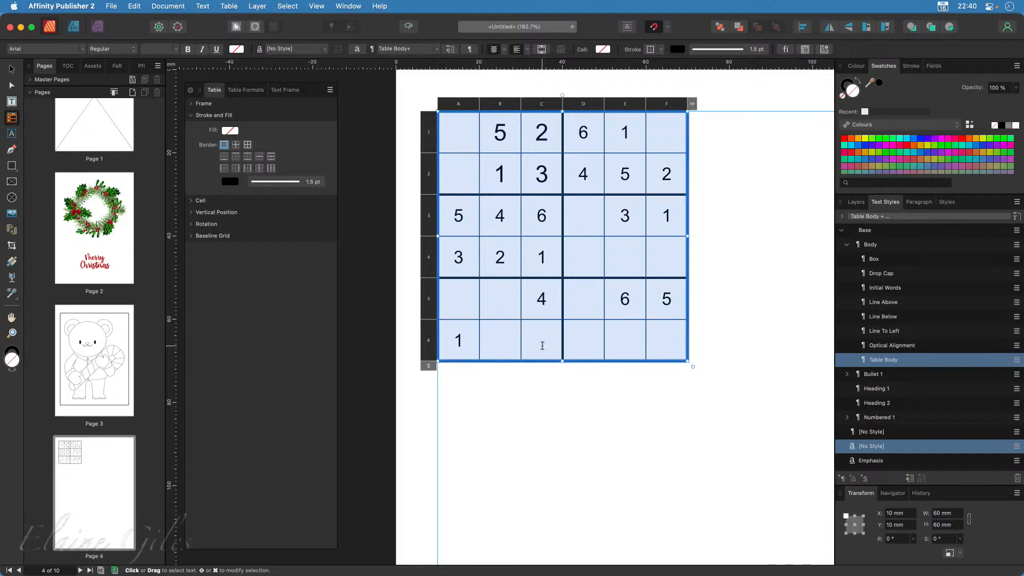
click(556, 261)
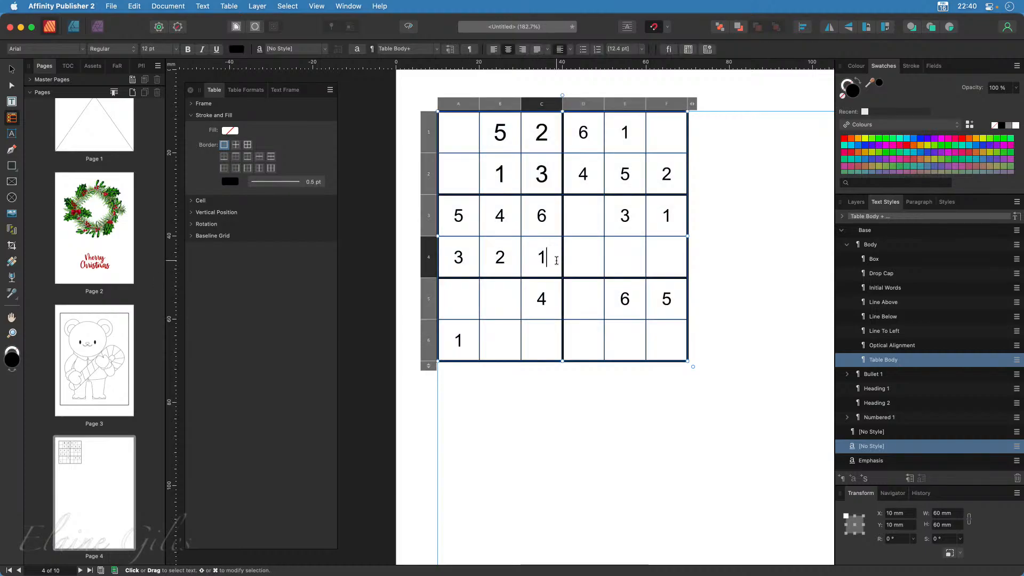
double_click(495, 132)
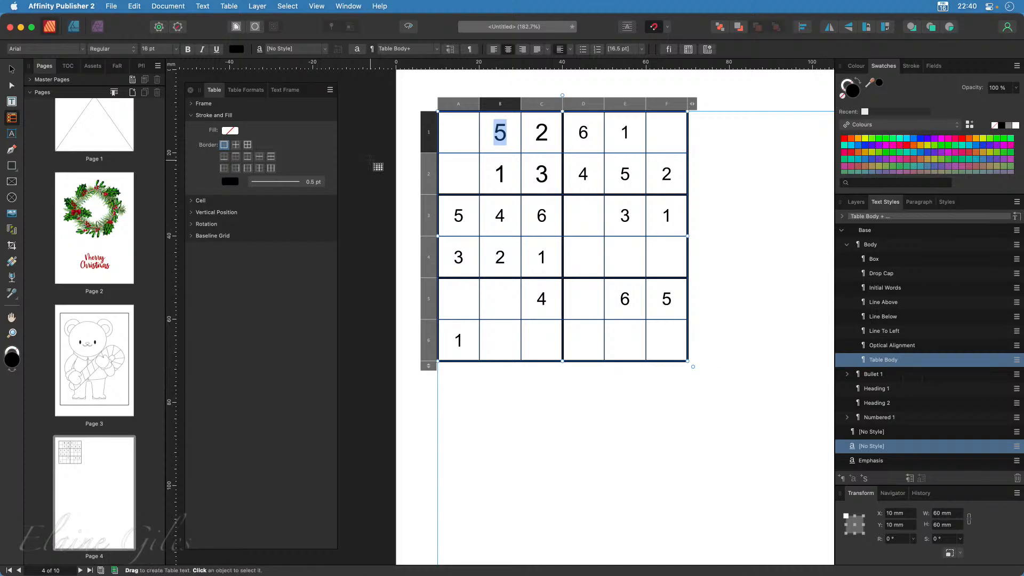
double_click(499, 216)
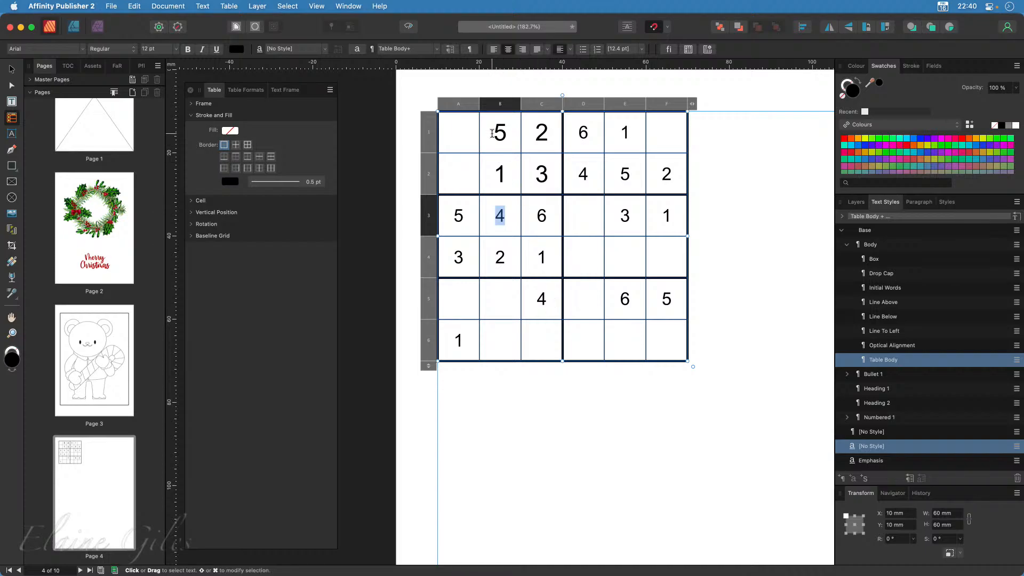
- Create a paragraph style named Puzzle from the formatting of the 5 in cell B1
drag(492, 133, 513, 136)
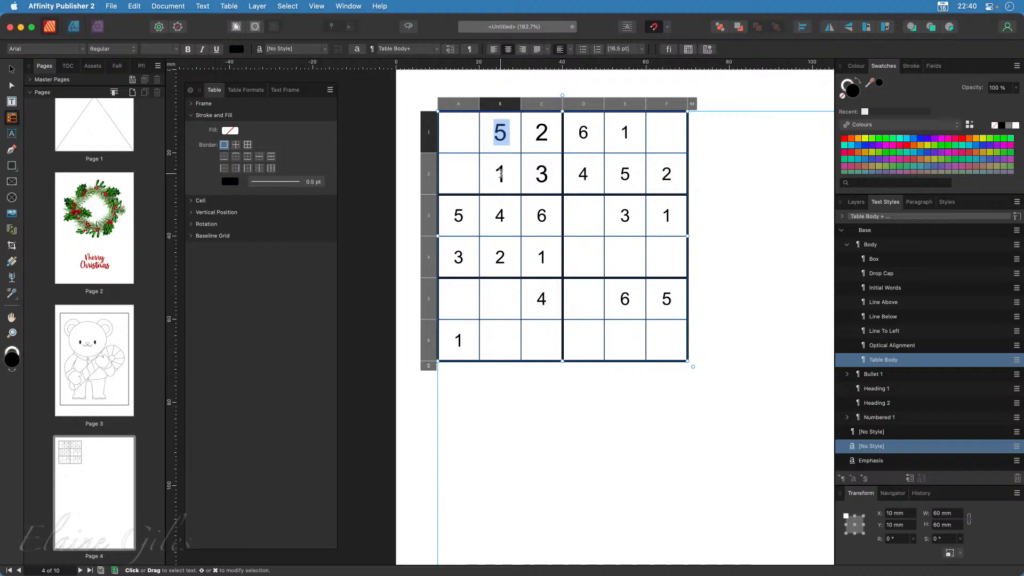
click(495, 131)
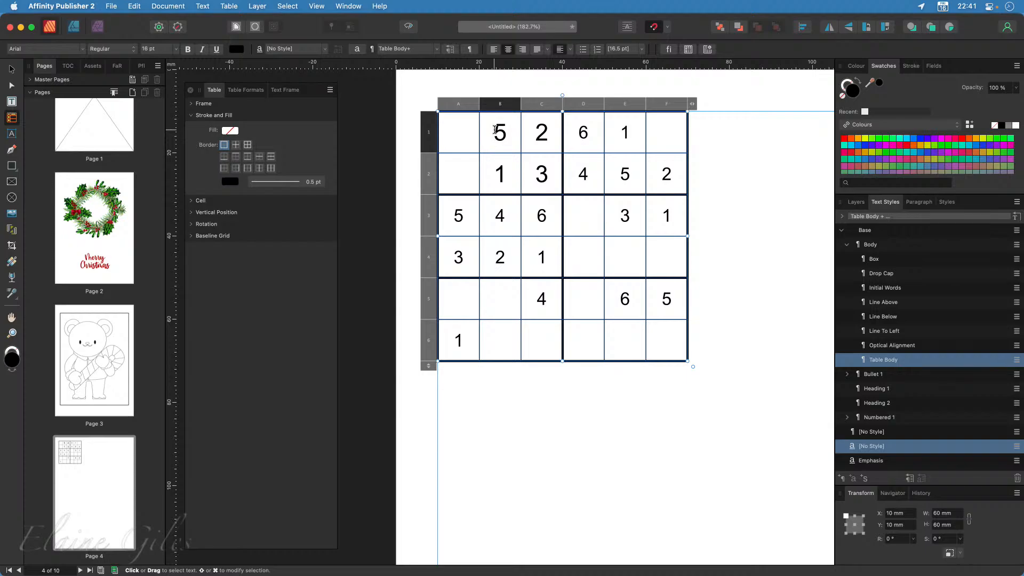
double_click(501, 131)
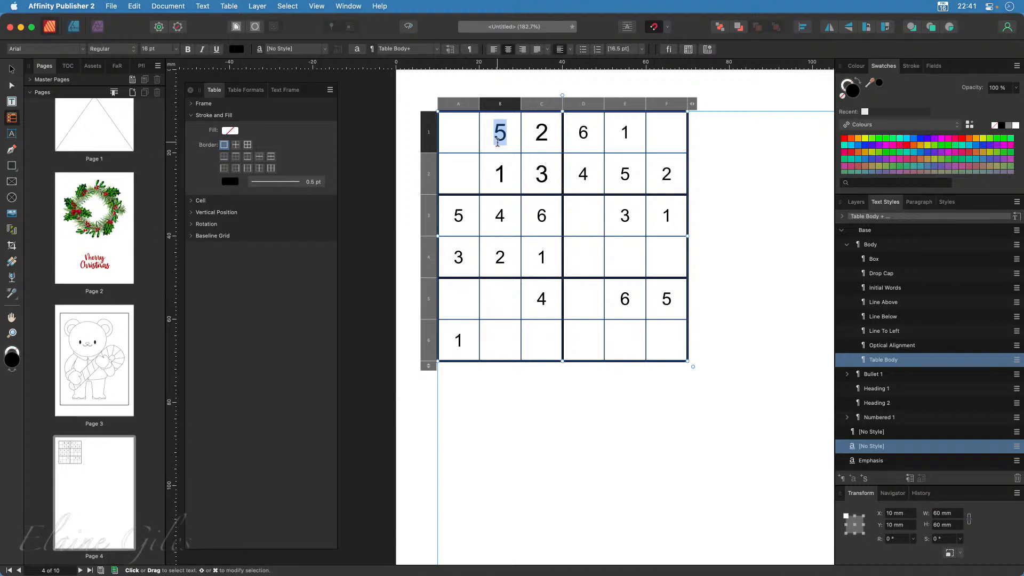
click(842, 479)
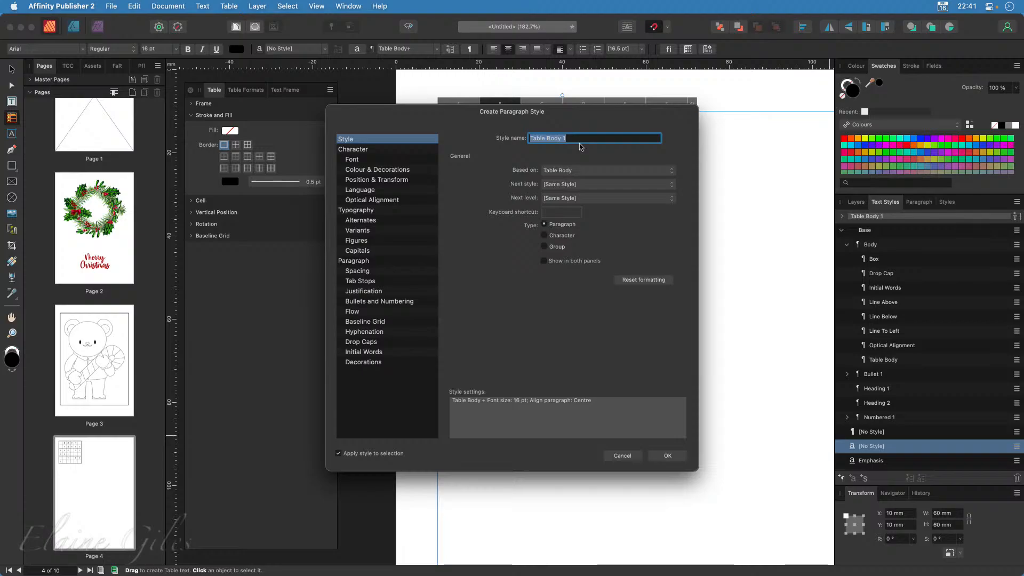
text(Puzzle)
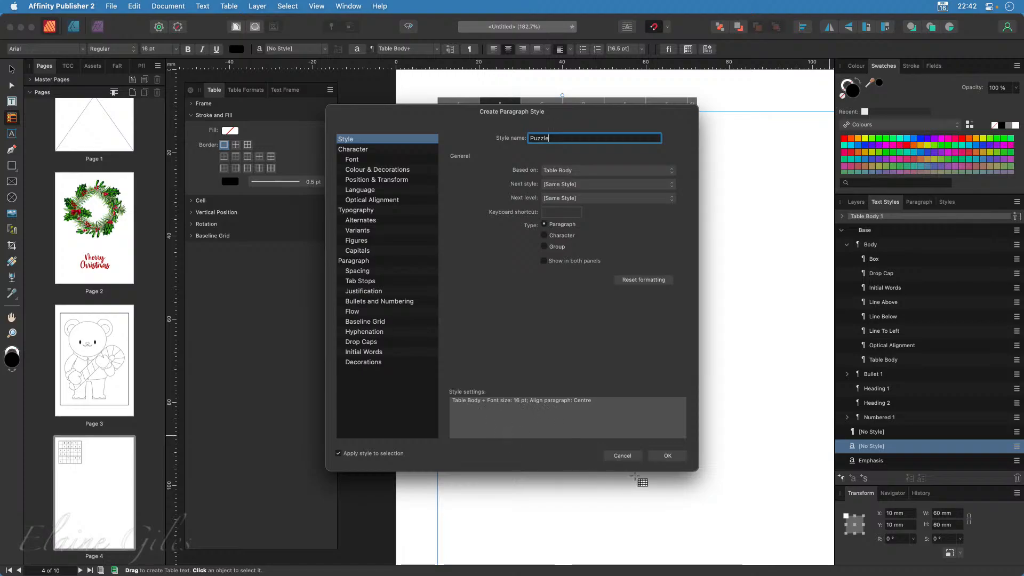
click(668, 457)
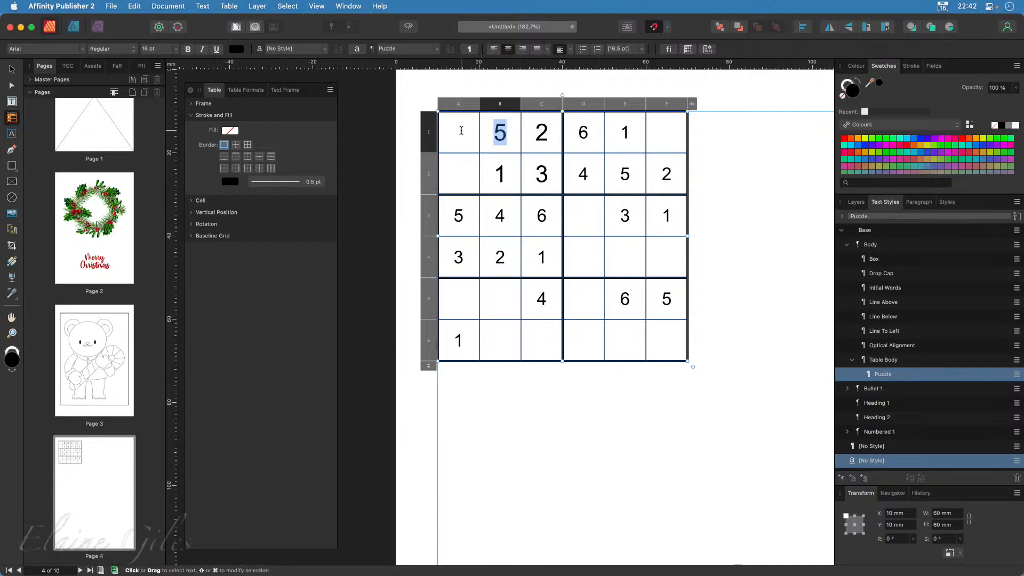
- Apply the Puzzle paragraph style to every cell of the sudoku table
drag(461, 132, 659, 338)
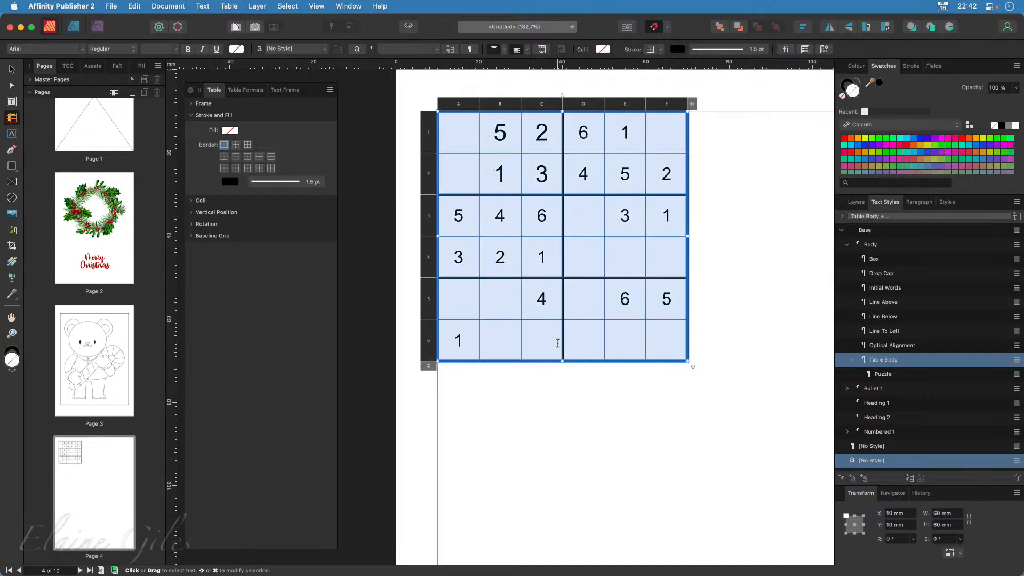
click(883, 375)
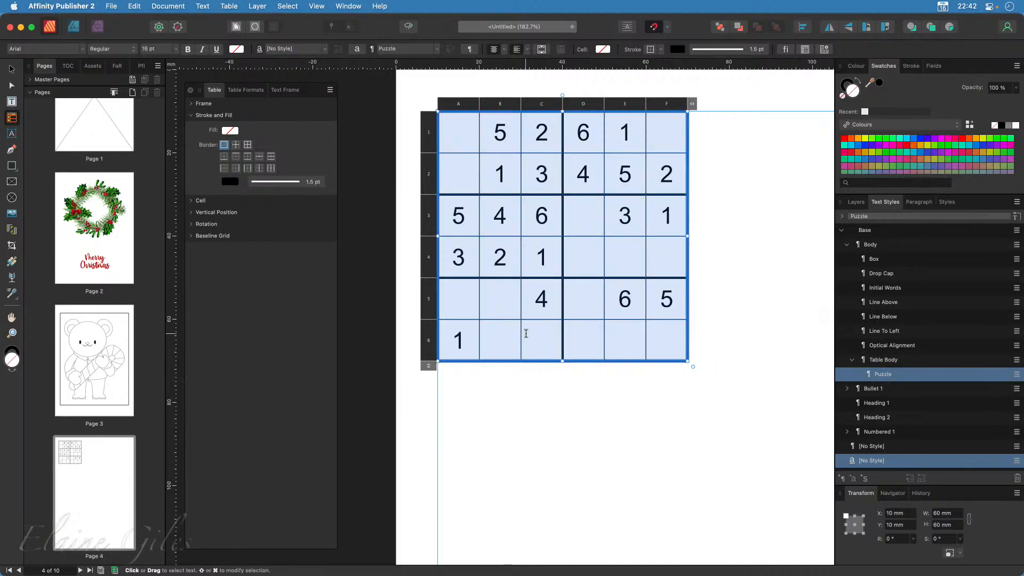
click(528, 308)
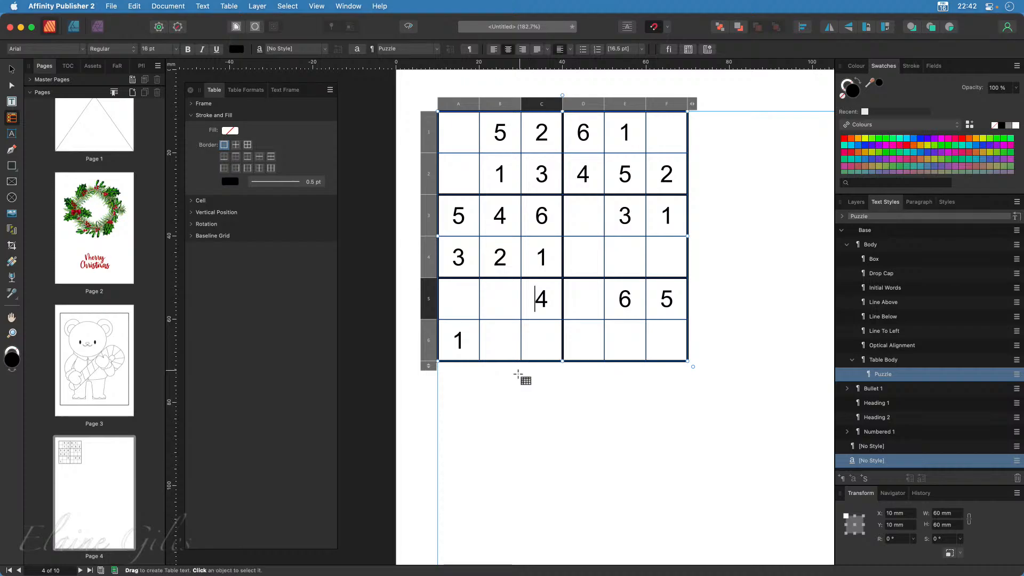
- Enter 6 in bold red in cell A2 and 4 in cell A1
click(12, 69)
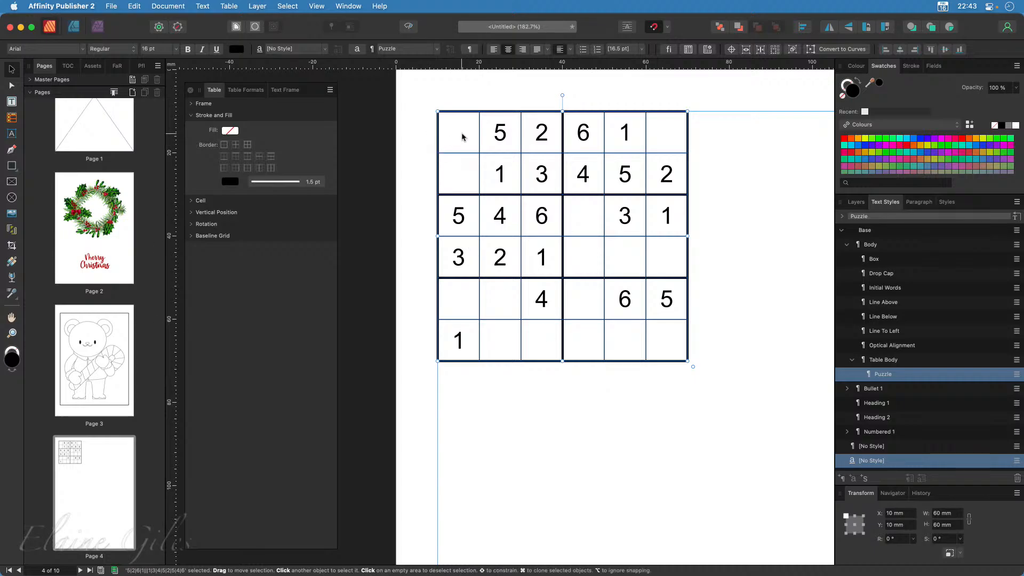
double_click(451, 167)
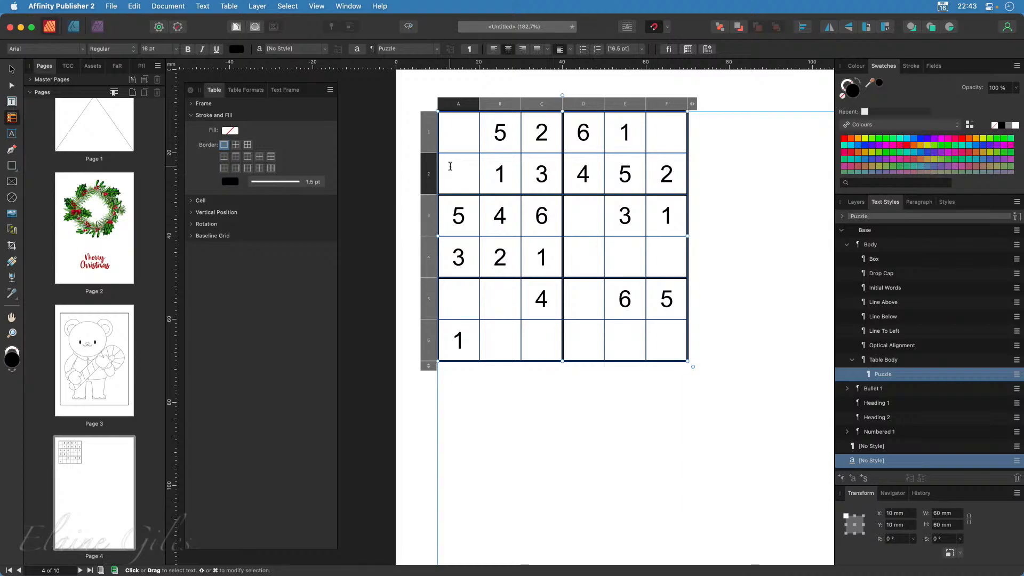
text(6)
click(453, 174)
double_click(456, 173)
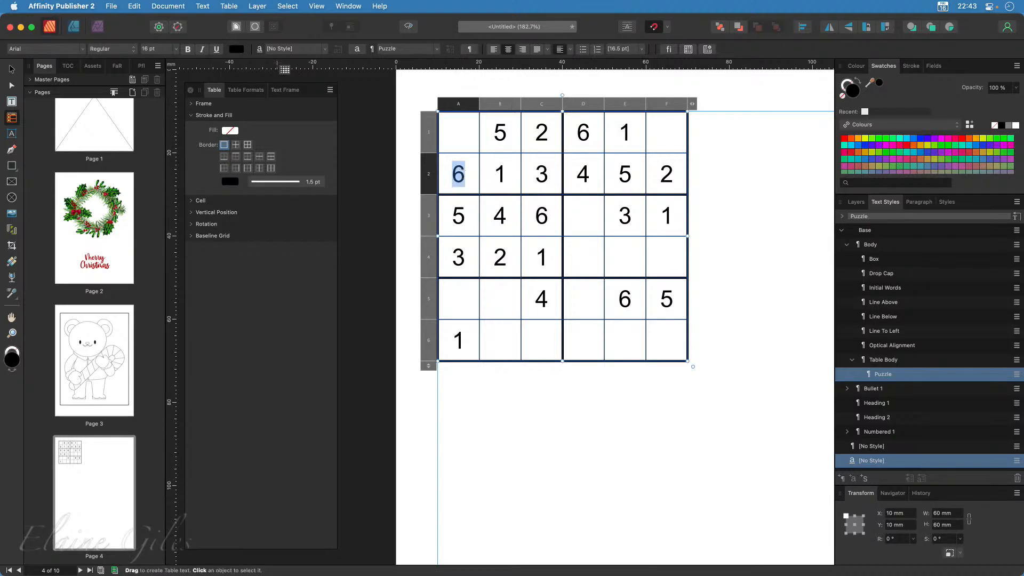
click(186, 49)
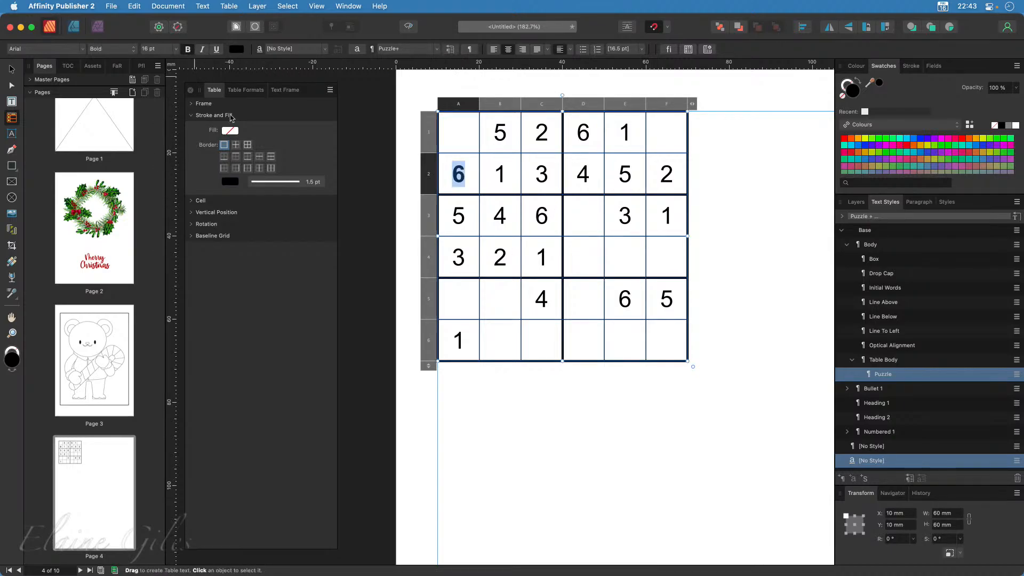
click(236, 49)
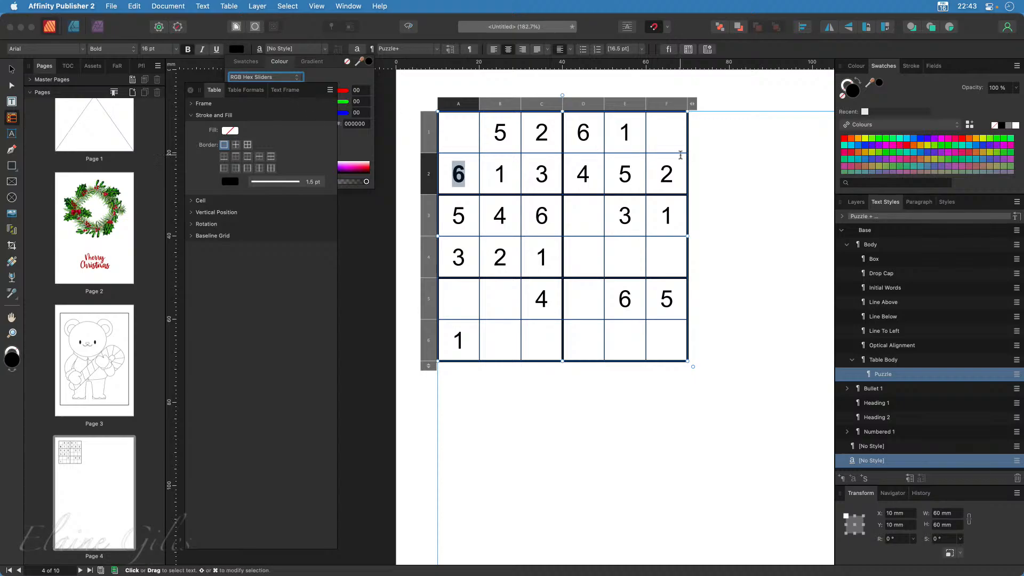
click(845, 139)
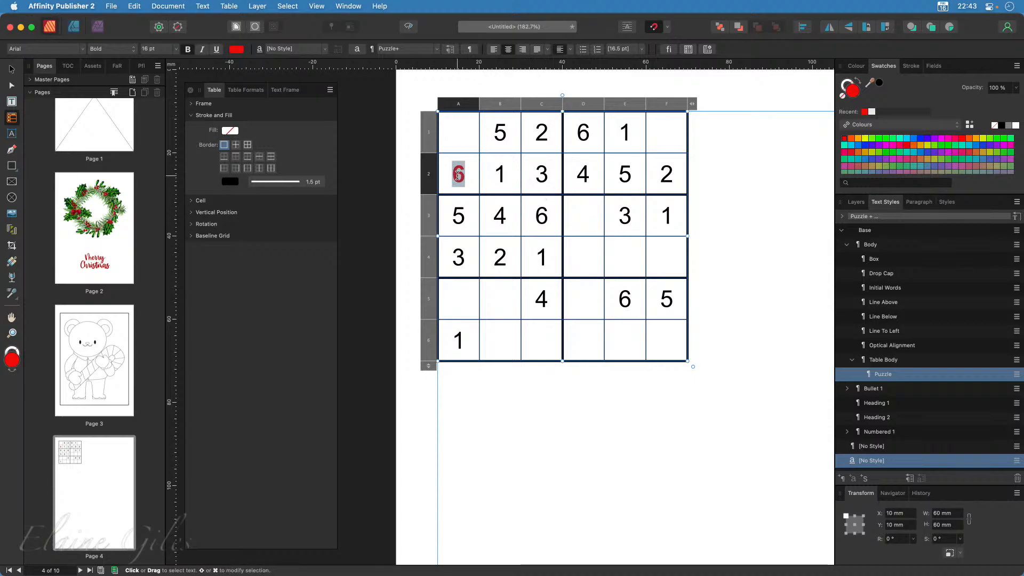
click(462, 135)
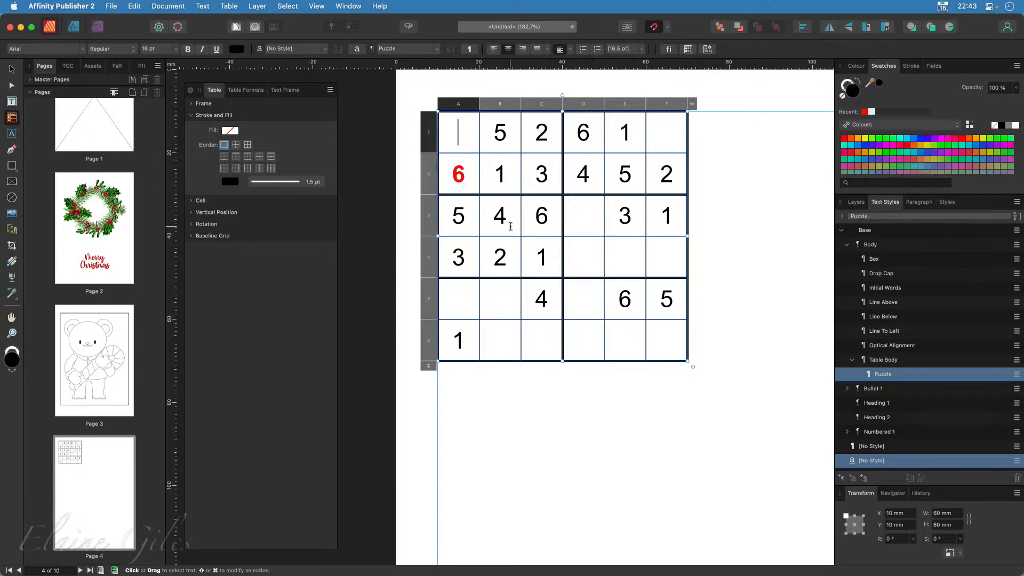
text(4)
- Create a paragraph style named Puzzle Solution from the red 6 in cell A2 and apply it to the 4 in A1
click(462, 171)
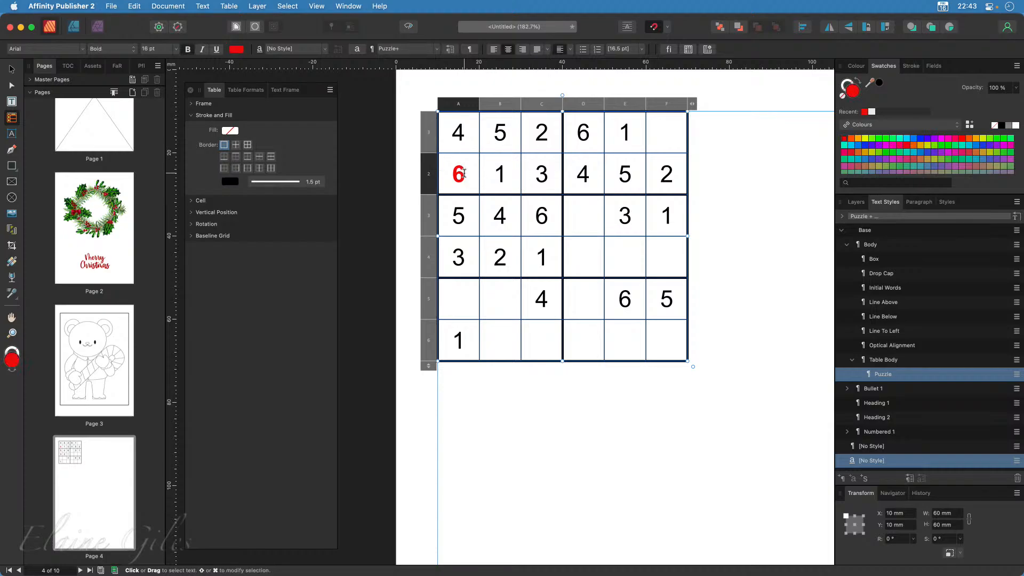
drag(464, 171, 457, 175)
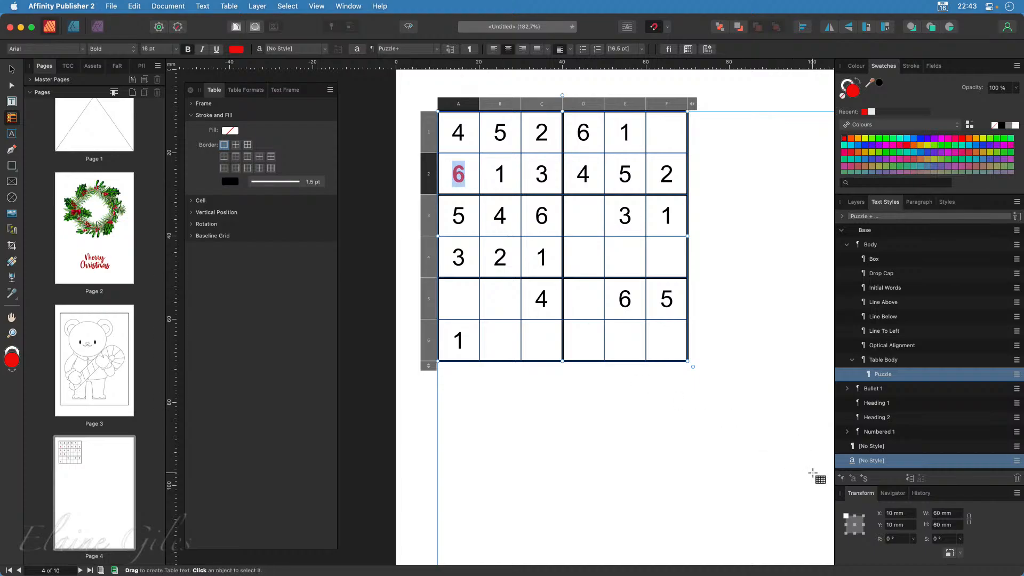
click(842, 479)
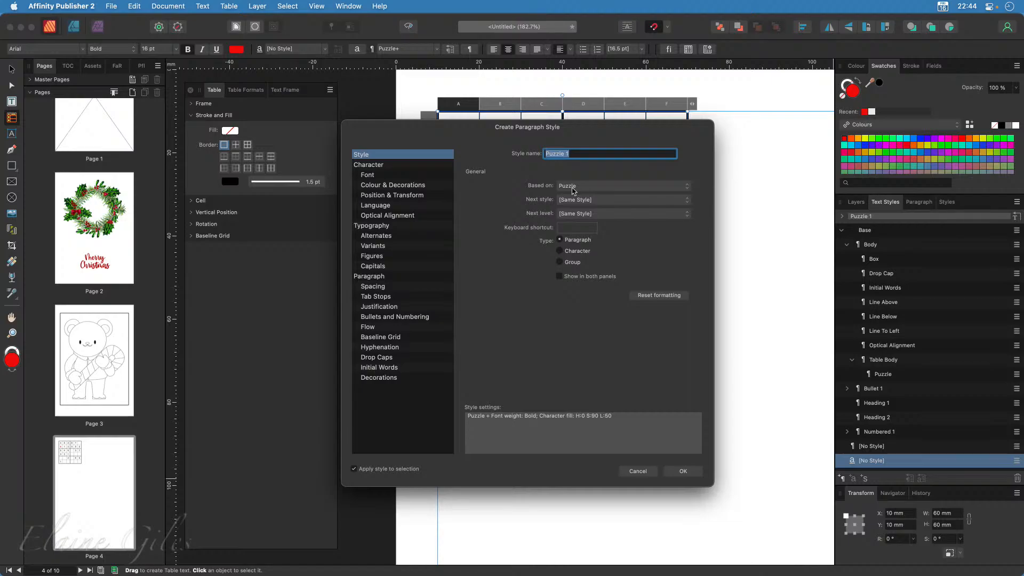
click(578, 153)
key(BackSpace)
text(Solution)
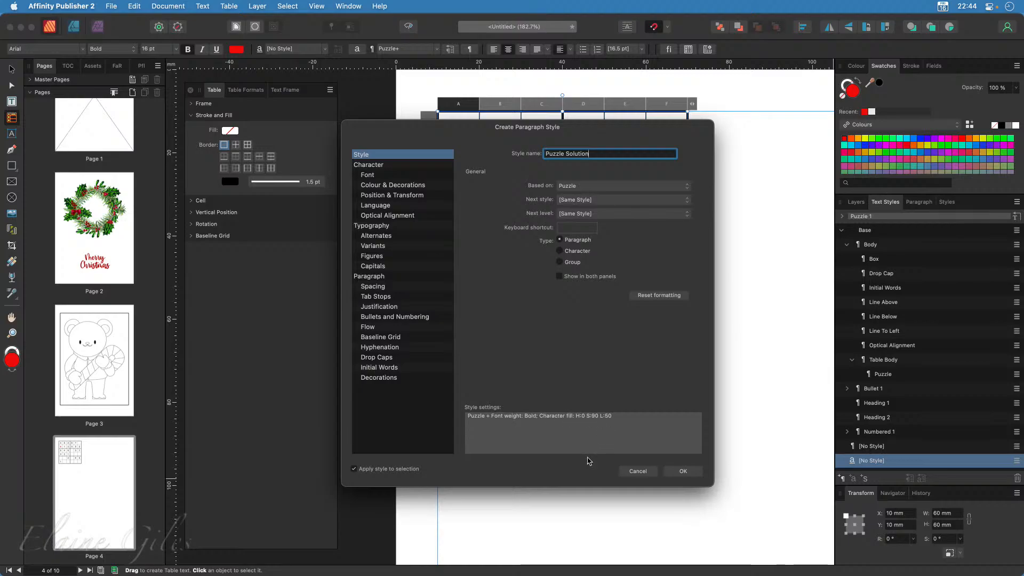
click(683, 471)
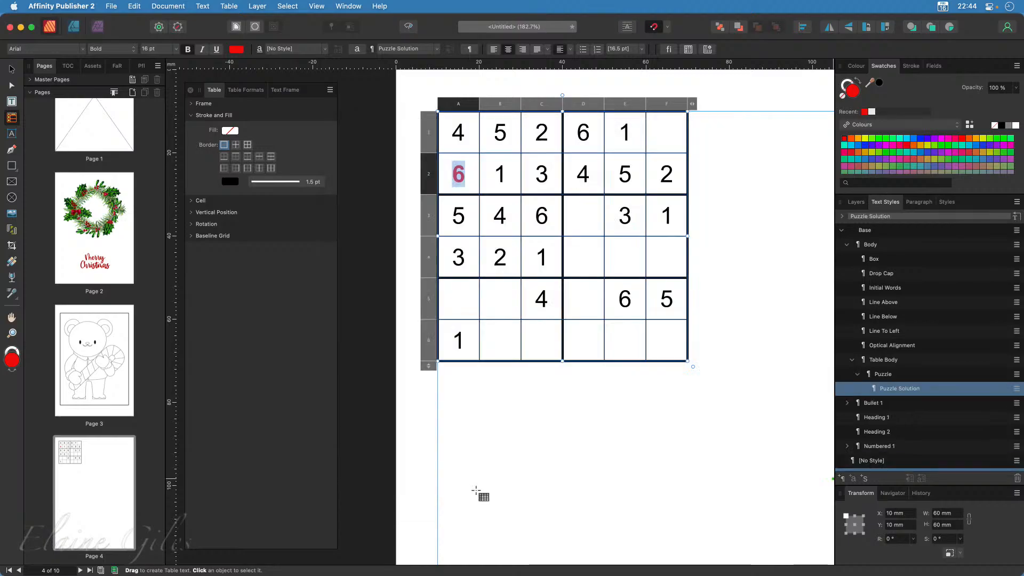
double_click(458, 133)
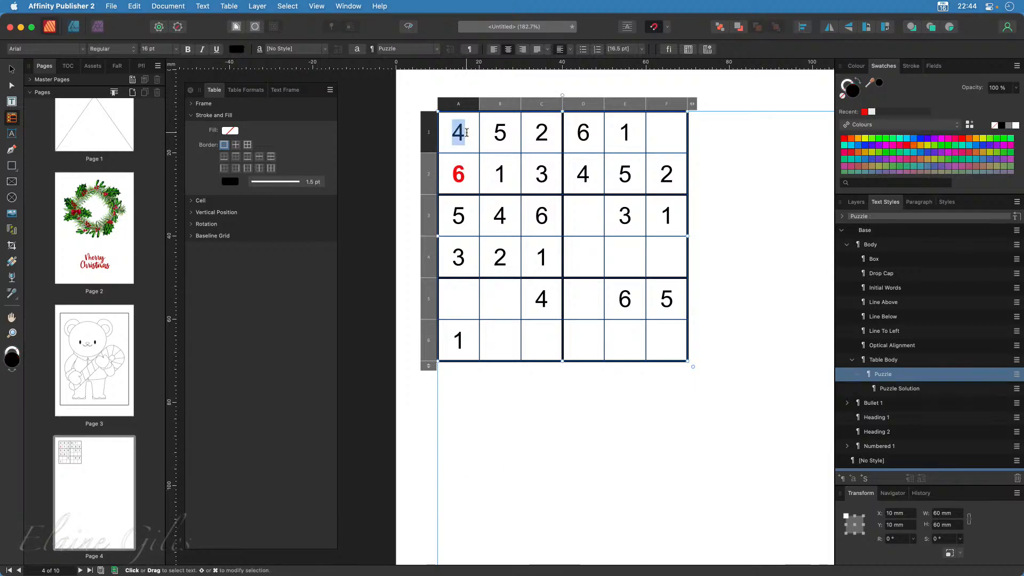
click(899, 388)
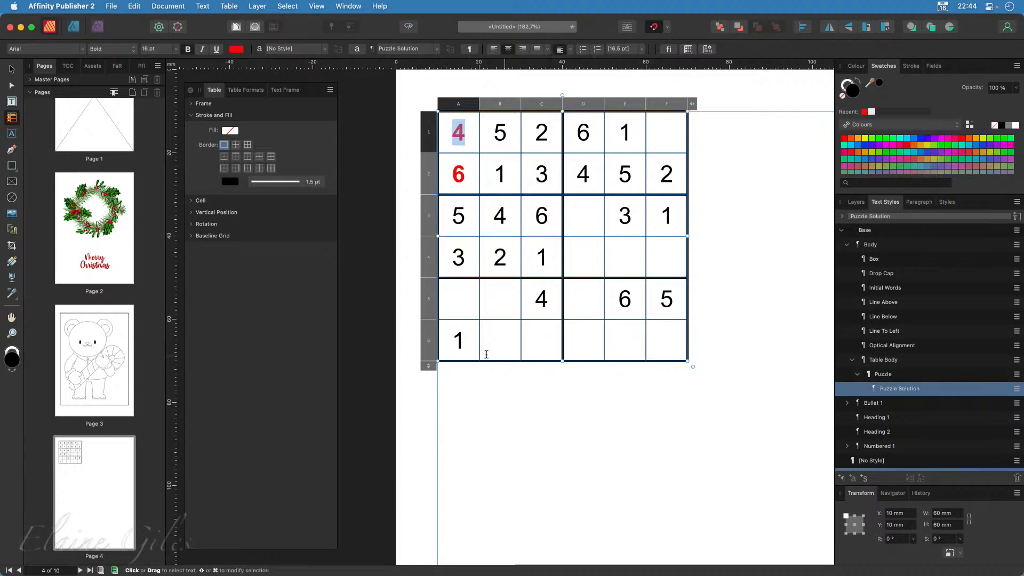
click(666, 140)
text(3)
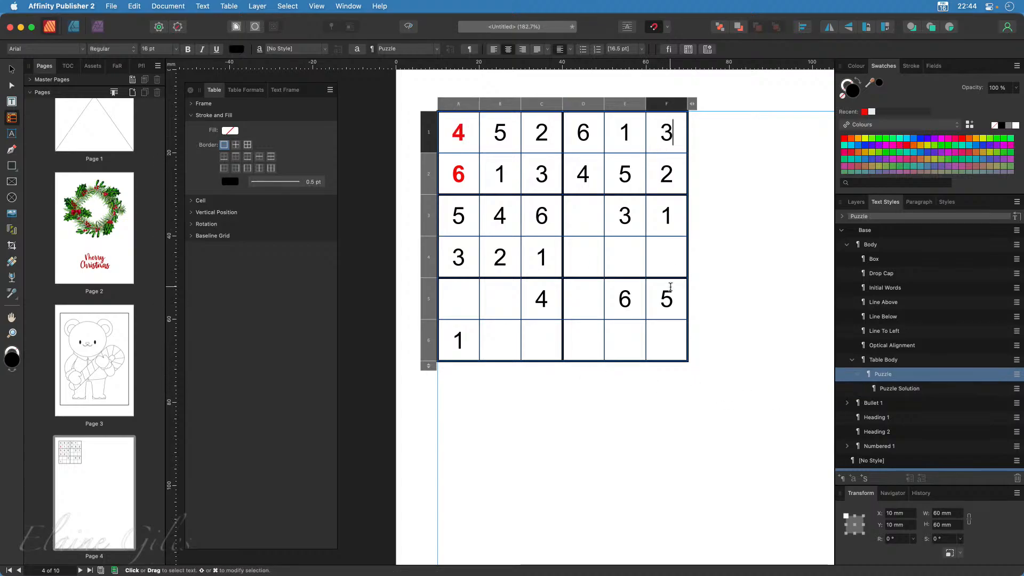
key(super+z)
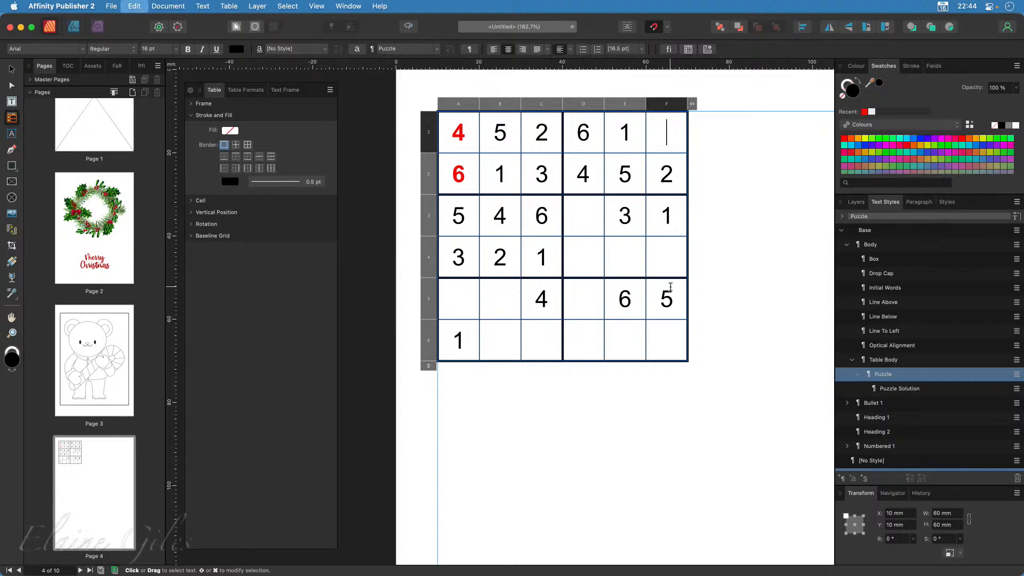
key(Escape)
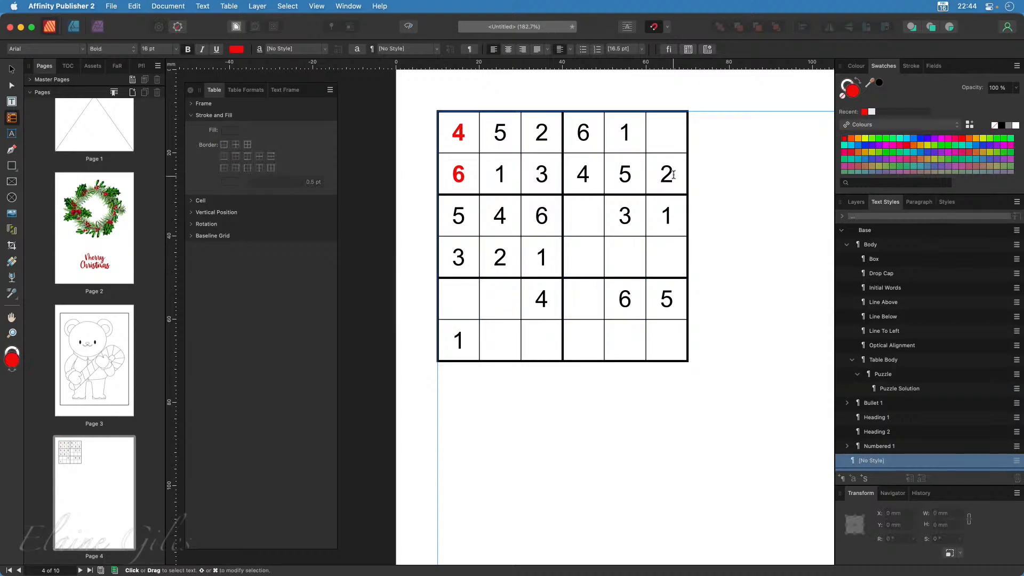
- Apply the Puzzle Solution style to all the empty cells: F1, D3, D4 to F4, A5, B5, D5 and B6 to F6
click(661, 138)
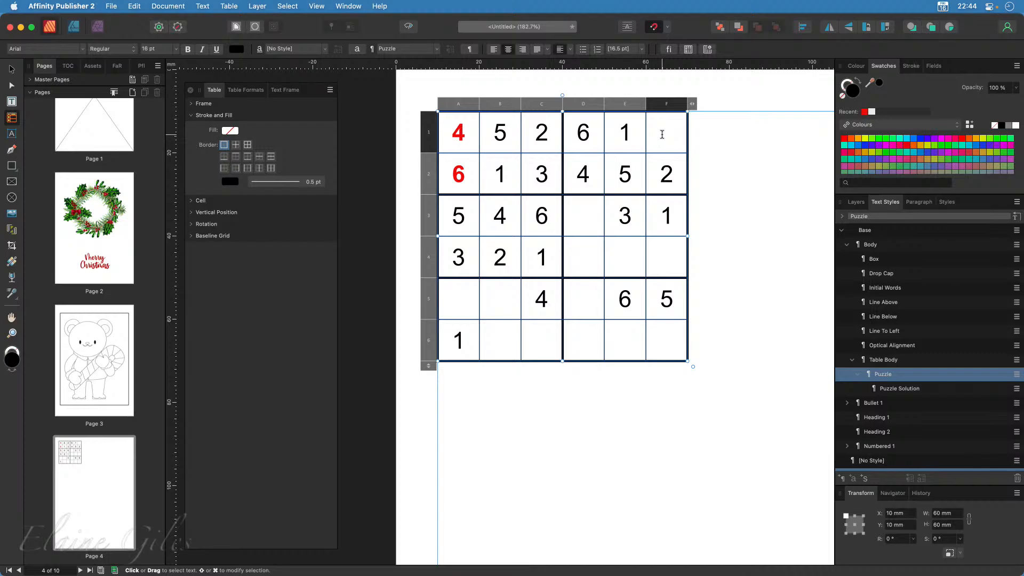
super+click(585, 220)
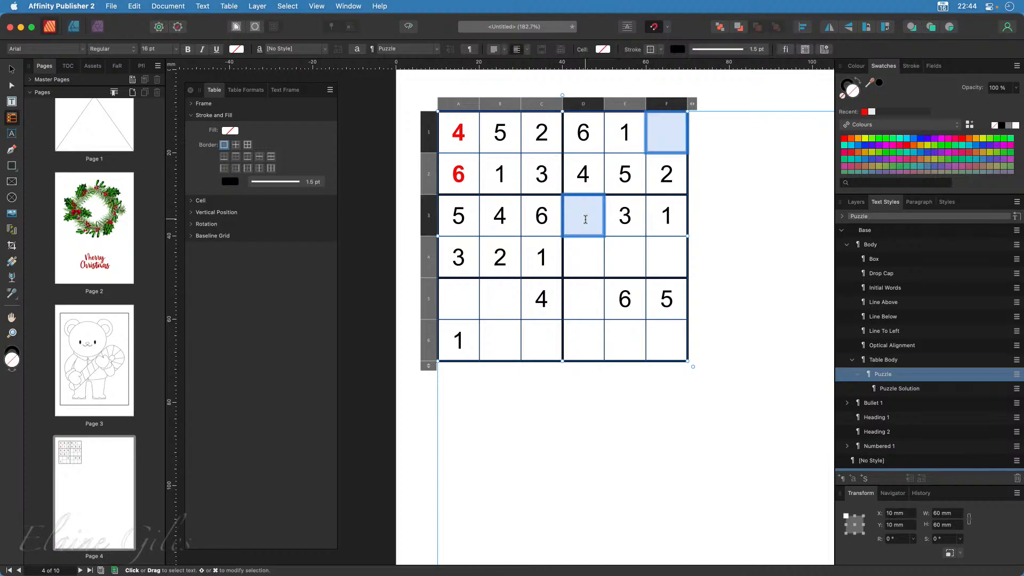
super+click(585, 258)
super+click(623, 262)
super+click(655, 265)
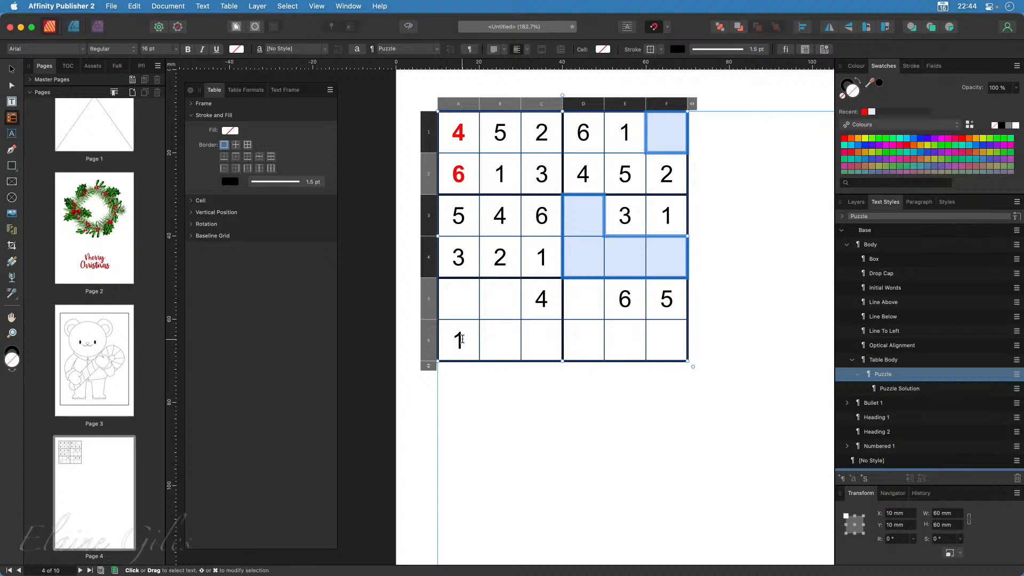
super+click(468, 307)
super+click(489, 305)
super+click(491, 335)
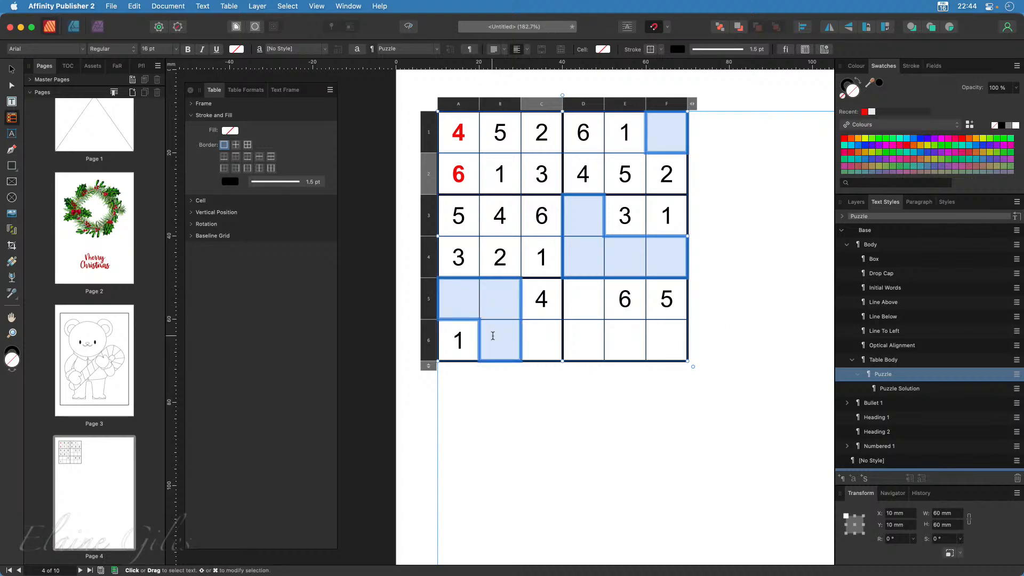
super+click(584, 346)
super+click(584, 316)
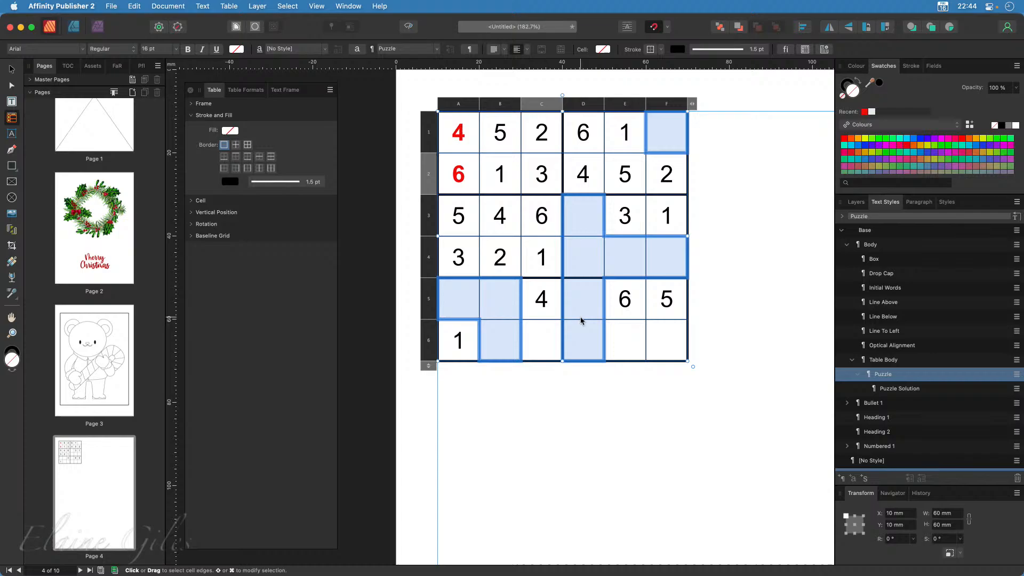
super+click(542, 339)
super+click(632, 343)
super+click(674, 342)
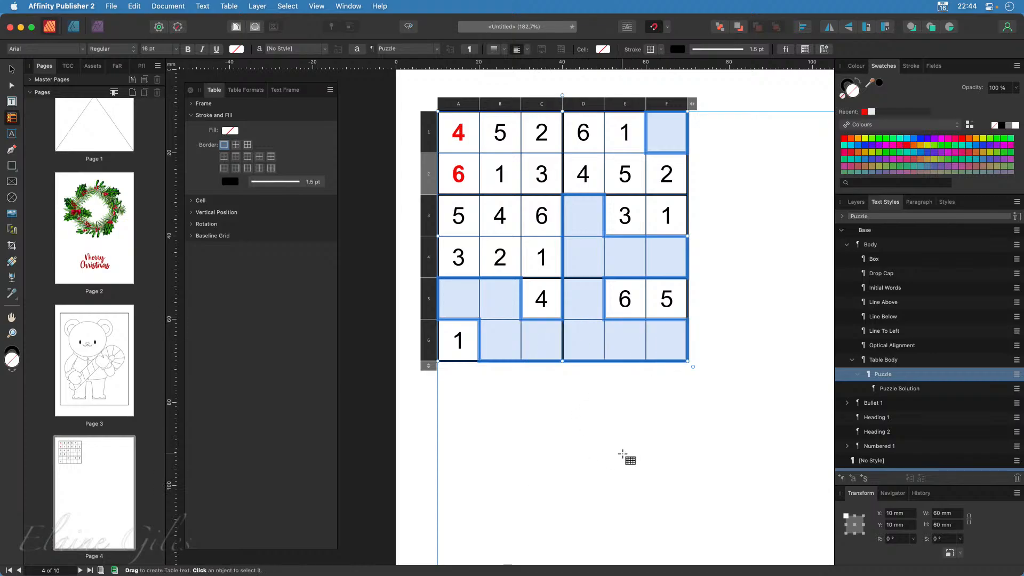
click(906, 388)
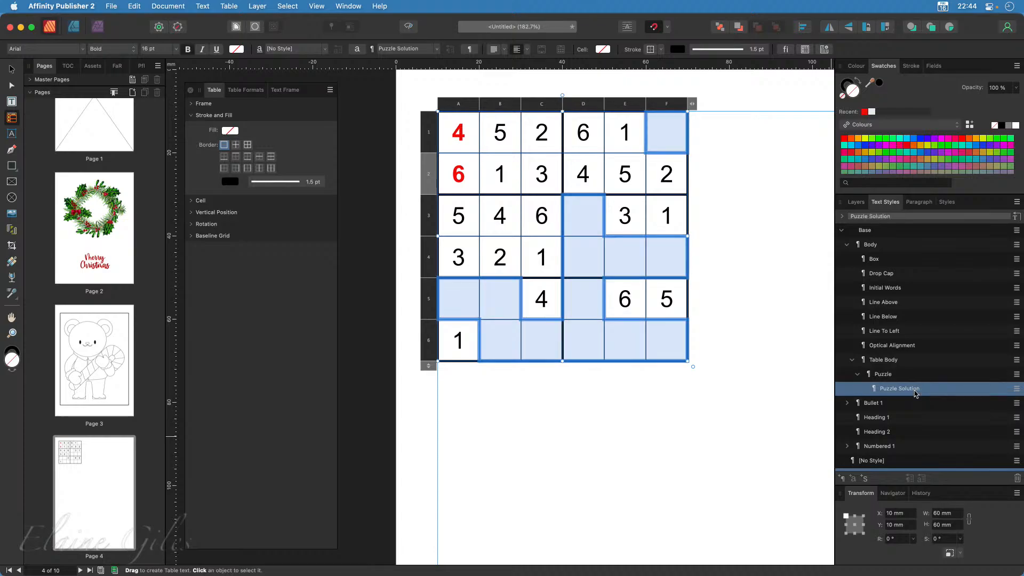
- Enter the sudoku solution digits 3 in cell F1, 2 in D3 and 5 in C6
click(661, 130)
text(3)
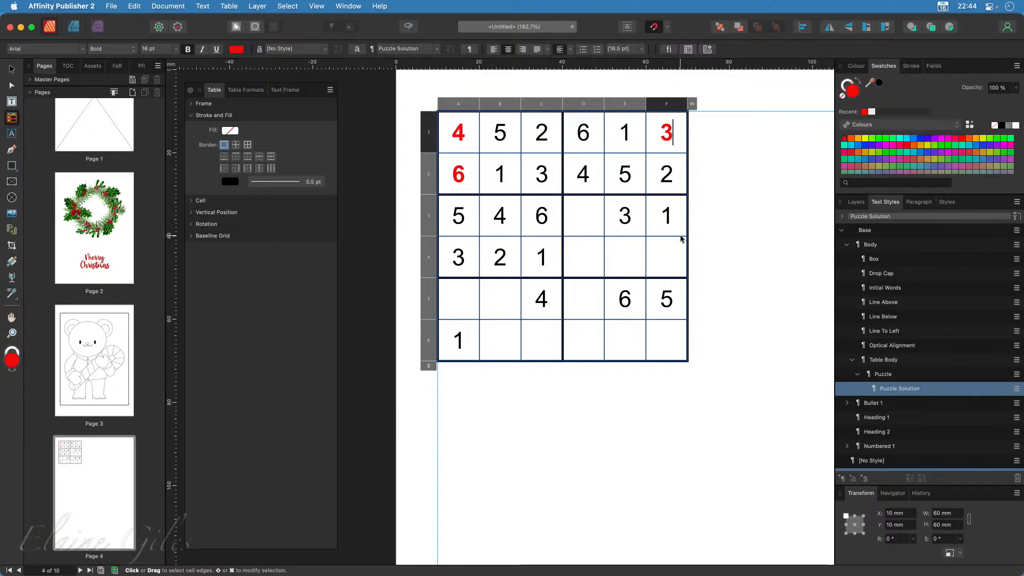
click(586, 219)
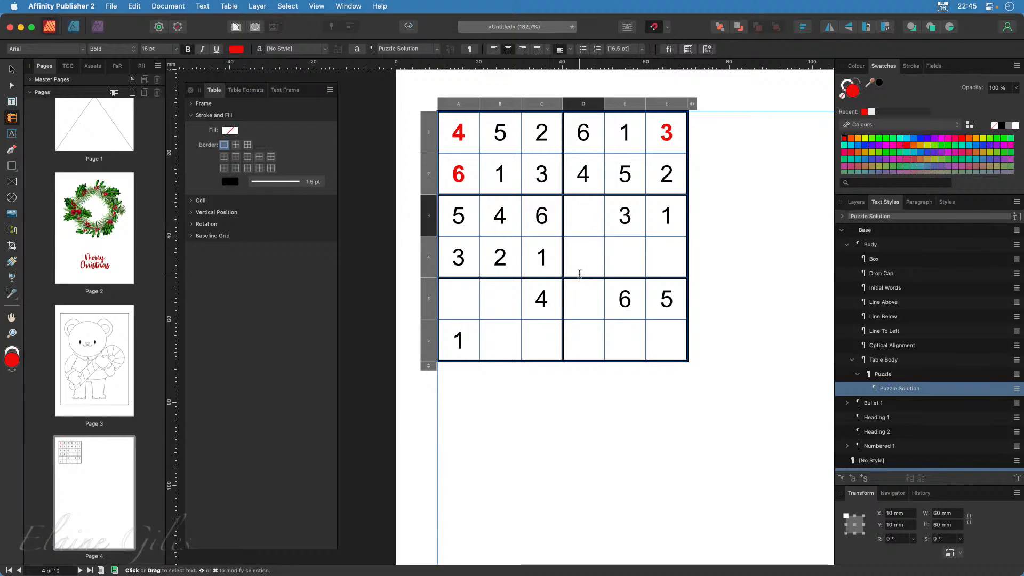
text(2)
click(580, 274)
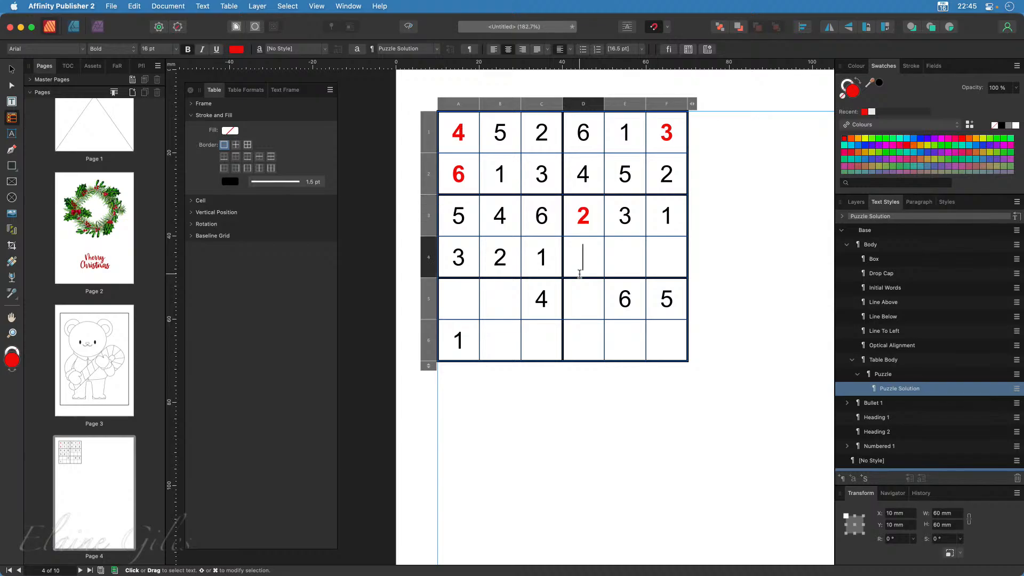
key(Down)
key(Down)
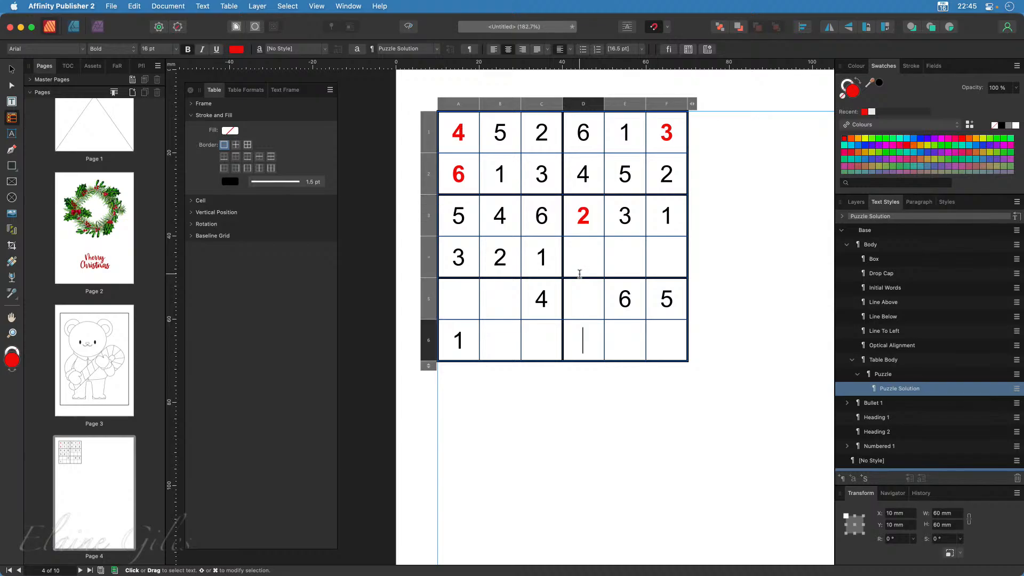
key(Left)
text(5)
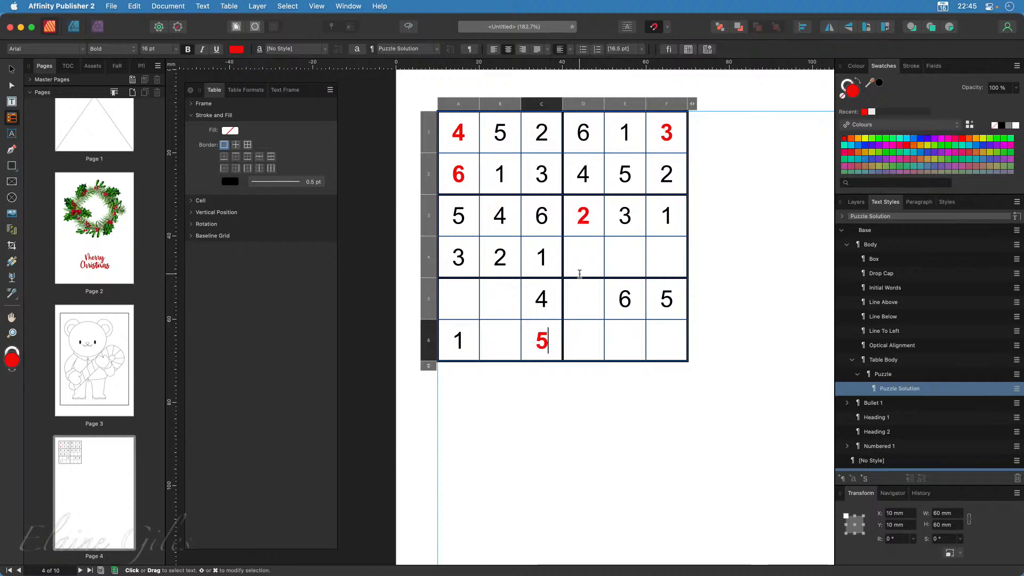
- Enter the solution digit 2 in cell A5 of the sudoku table
key(Left)
key(Left)
key(Up)
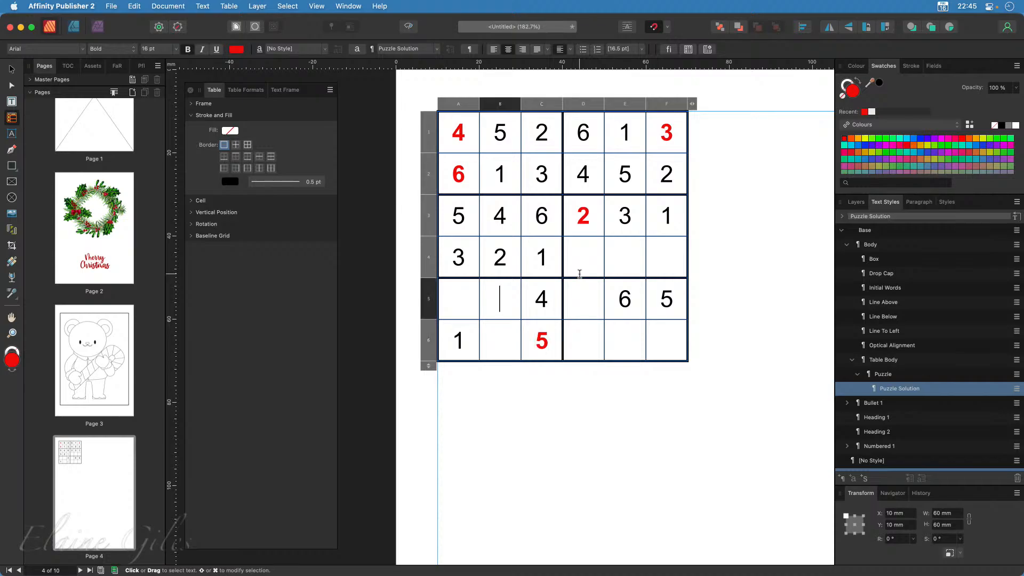
key(Left)
text(2)
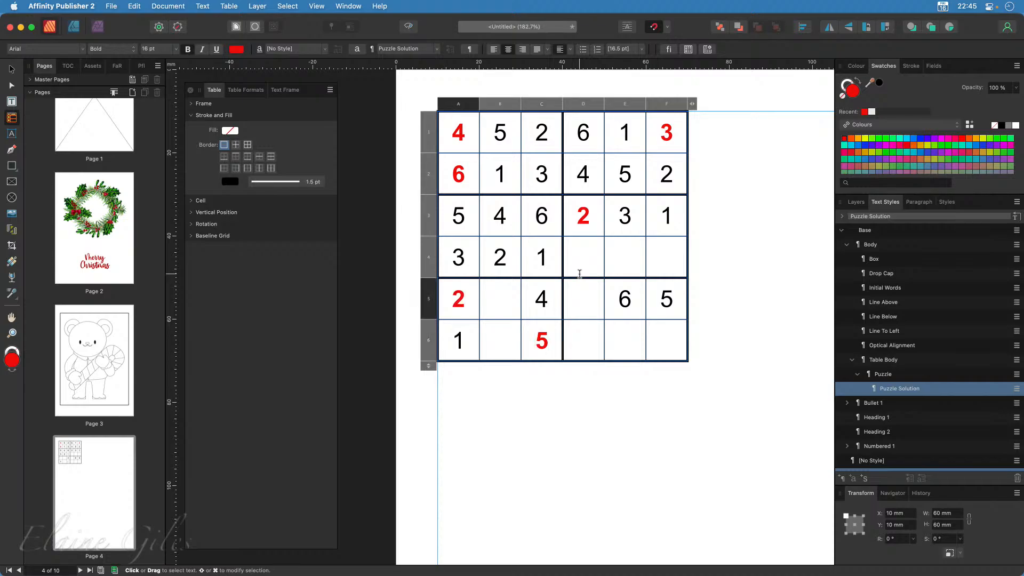
key(Right)
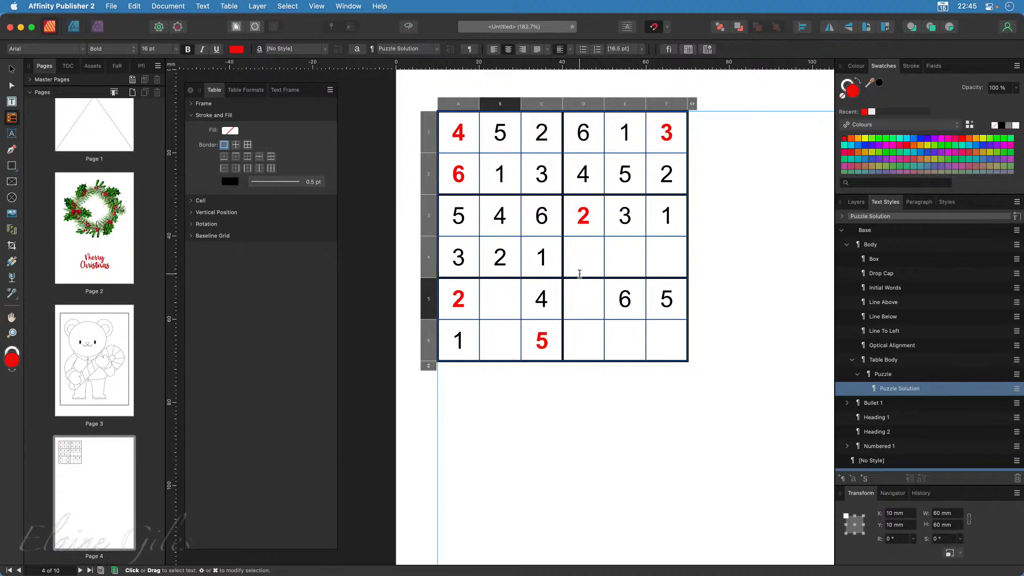
- Complete row 4 of the sudoku with 6 in cell F4, 5 in D4 and 4 in E4
click(667, 254)
text(6)
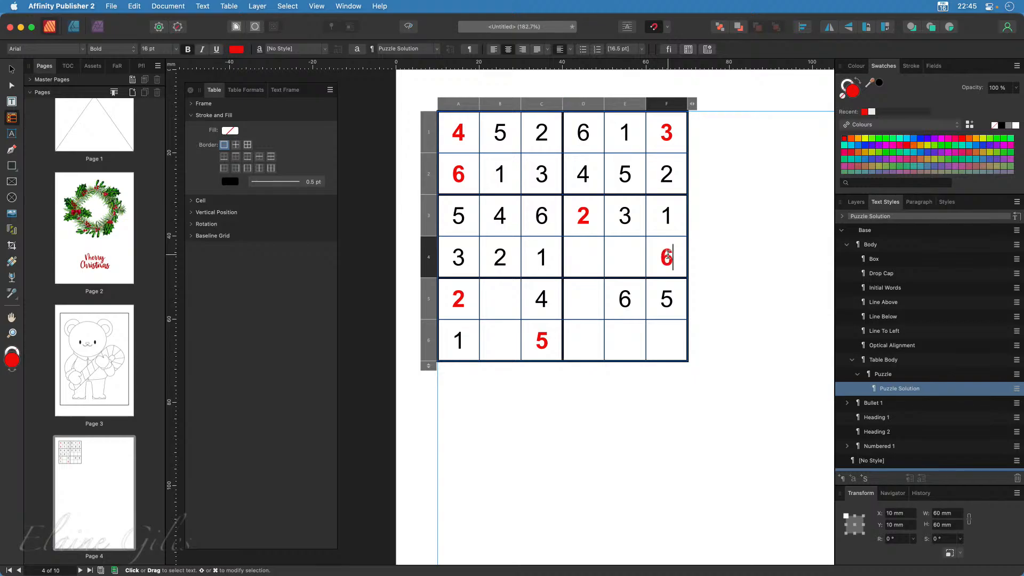
key(Left)
key(Left)
key(Left)
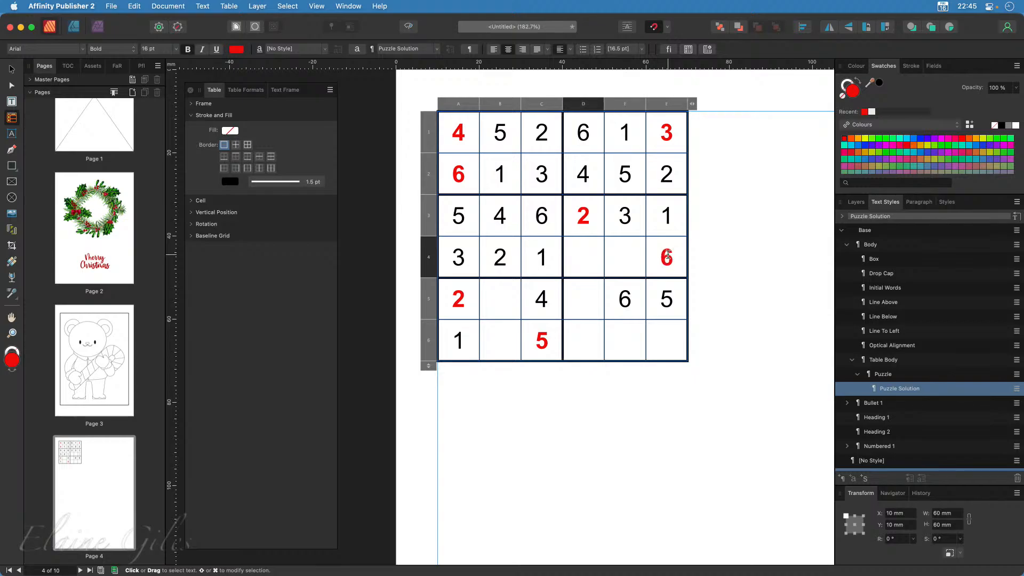
text(5)
key(Right)
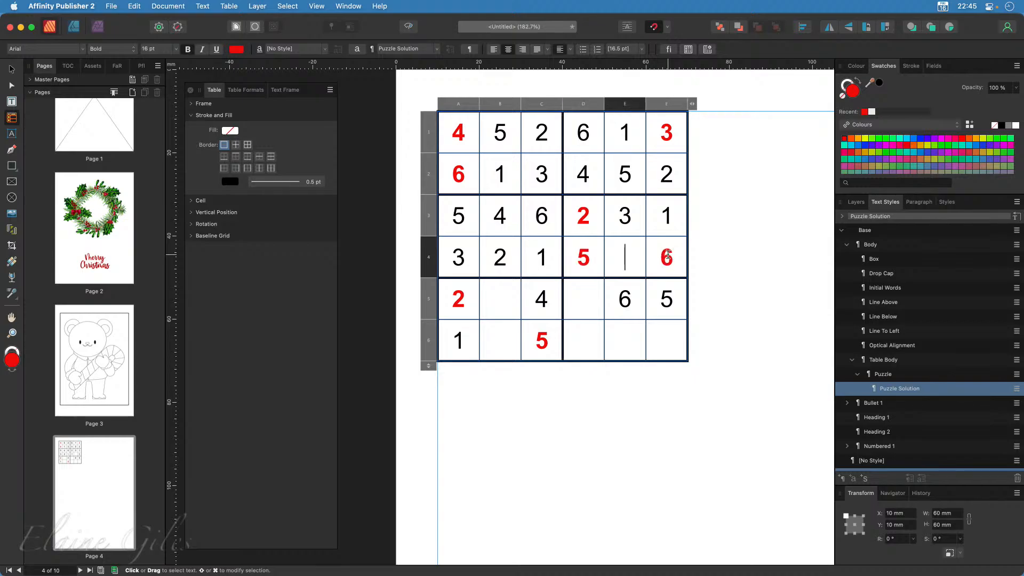
text(4)
- Enter the solution digits 1 in cell D5, 2 in E6 and 4 in F6
key(Down)
key(Down)
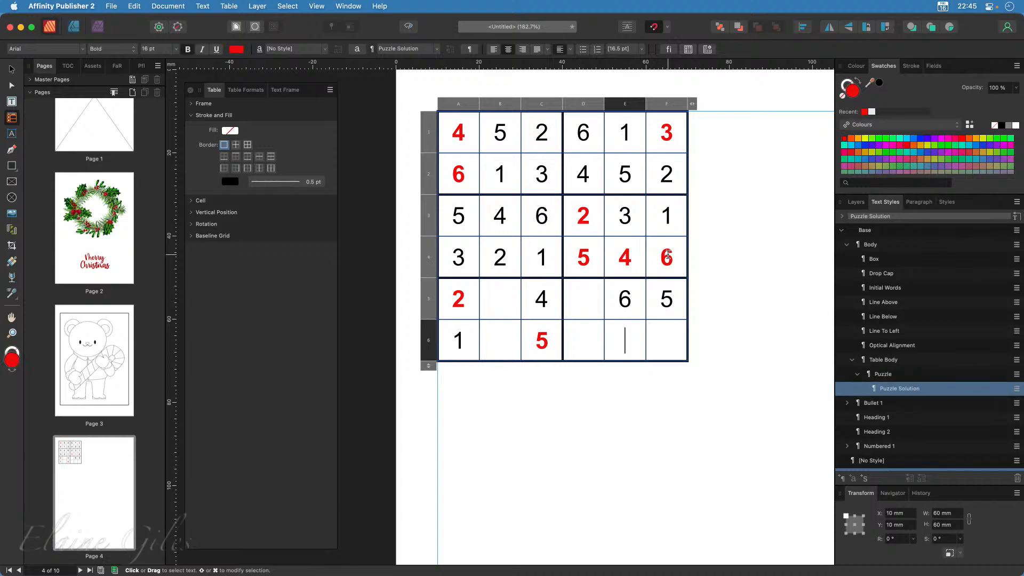
key(Left)
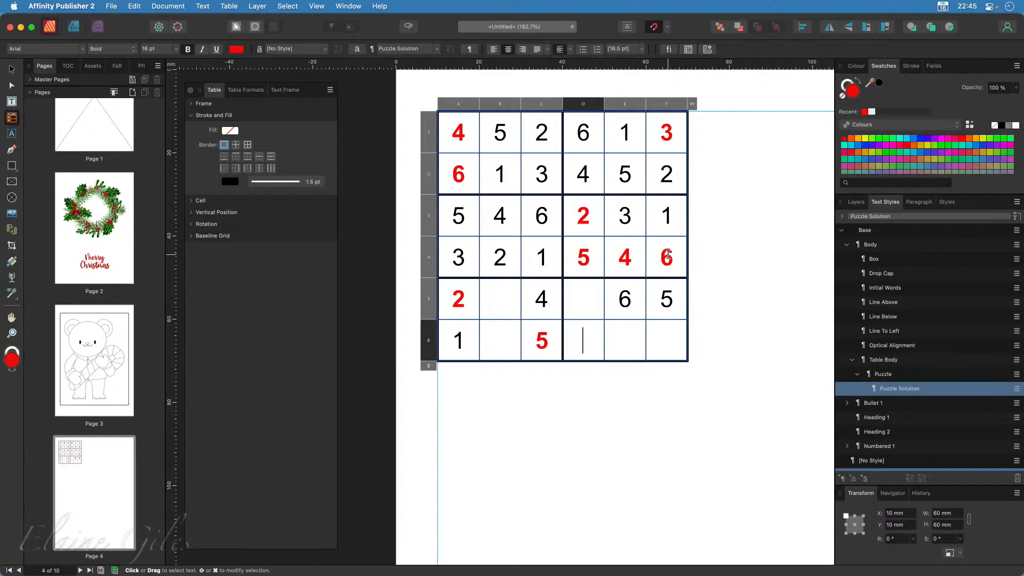
key(Up)
text(1)
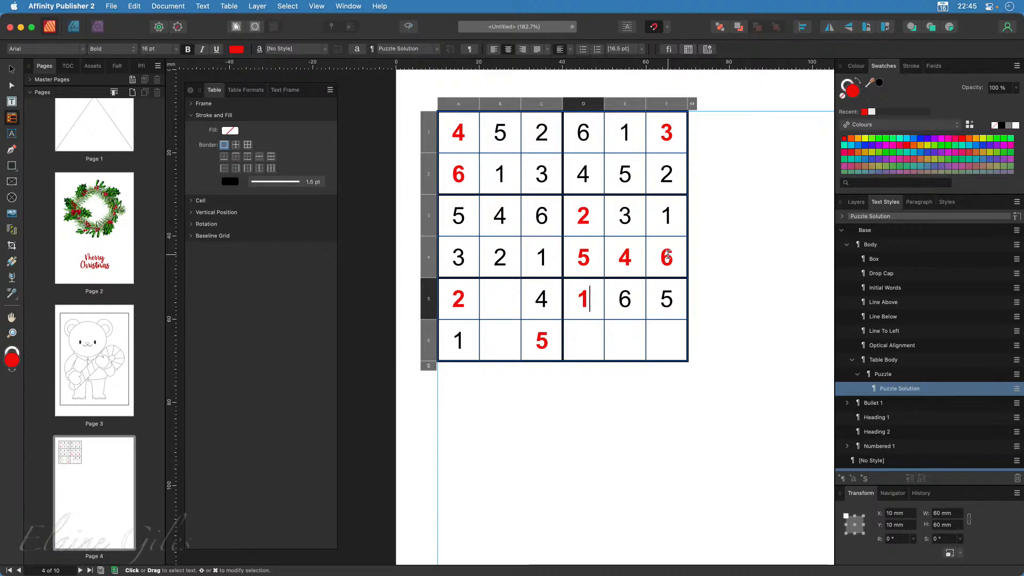
key(Down)
key(Right)
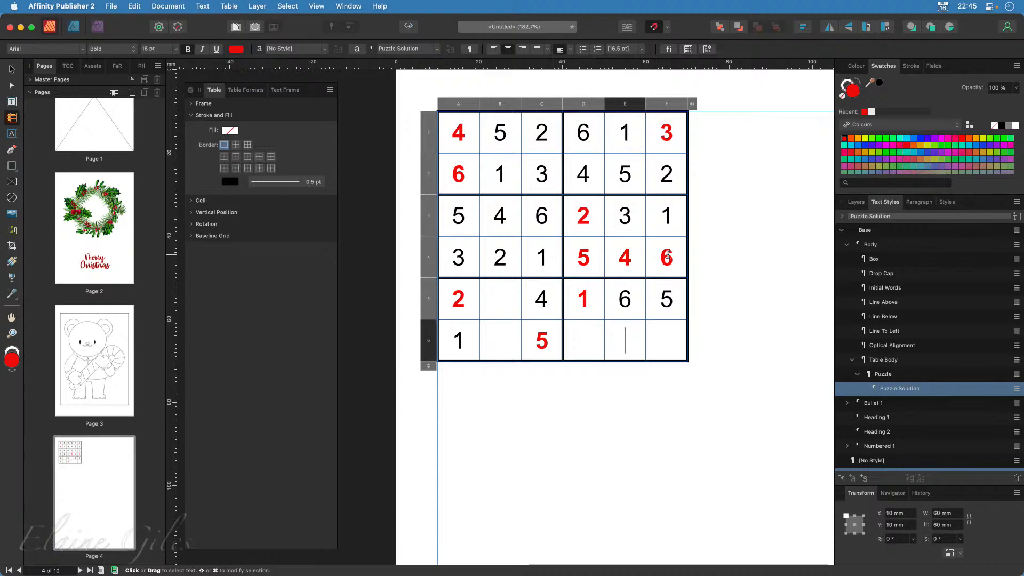
text(2)
key(Right)
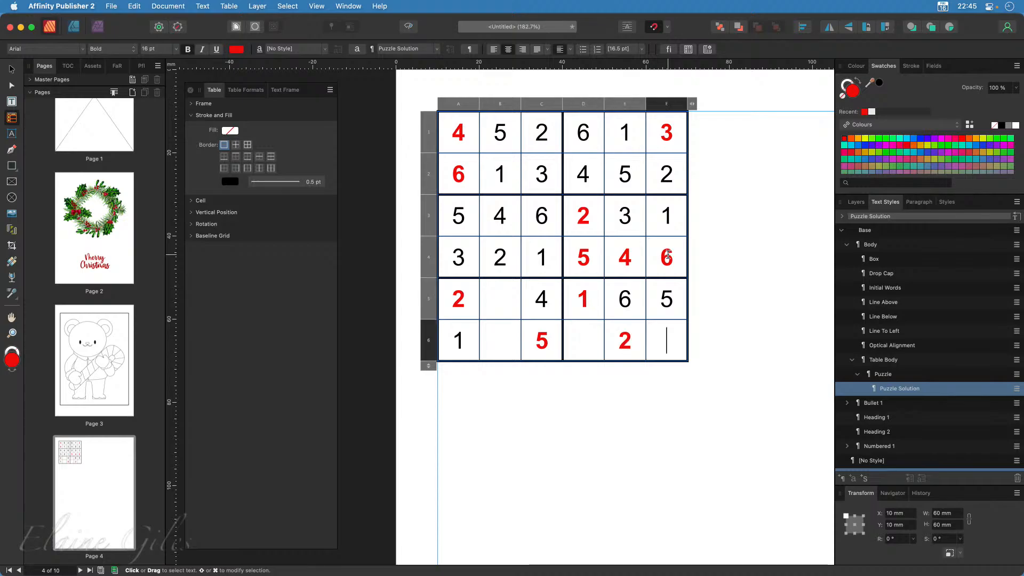
text(4)
- Fill the remaining sudoku cells with 3 in D6, 6 in B6 and 3 in B5, and deselect the table
key(Left)
key(Left)
key(Left)
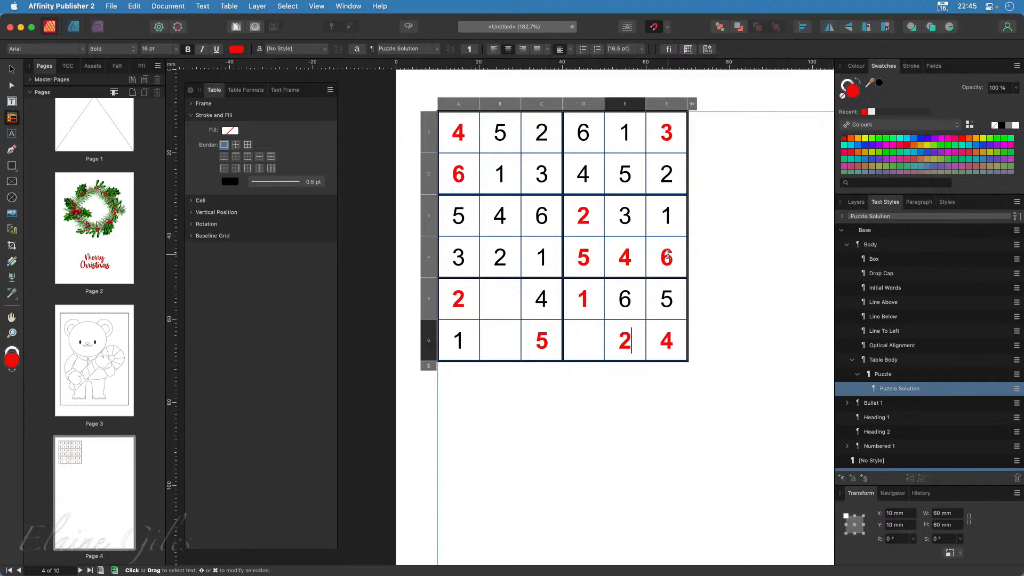
key(Right)
text(3)
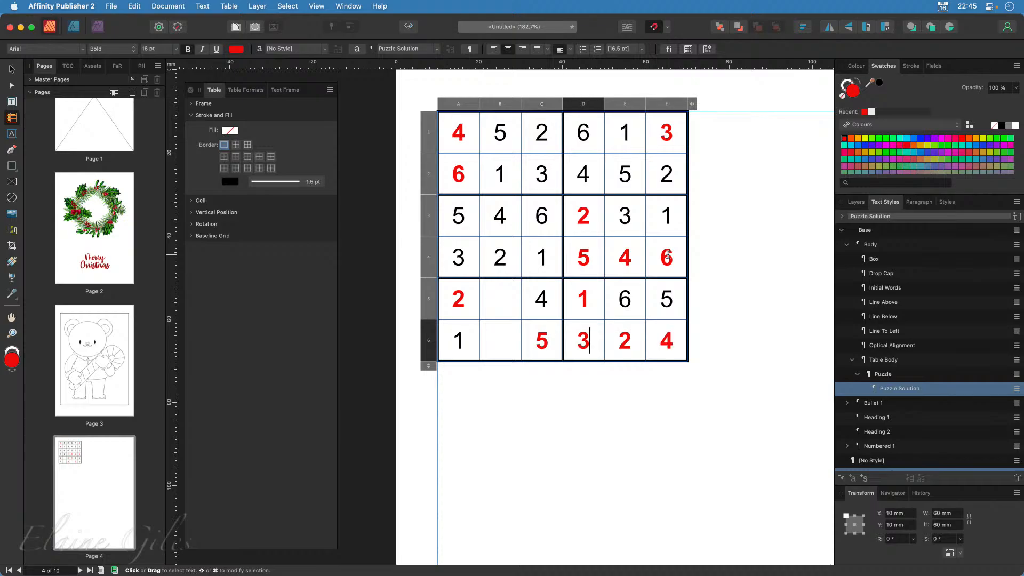
key(Left)
key(Left)
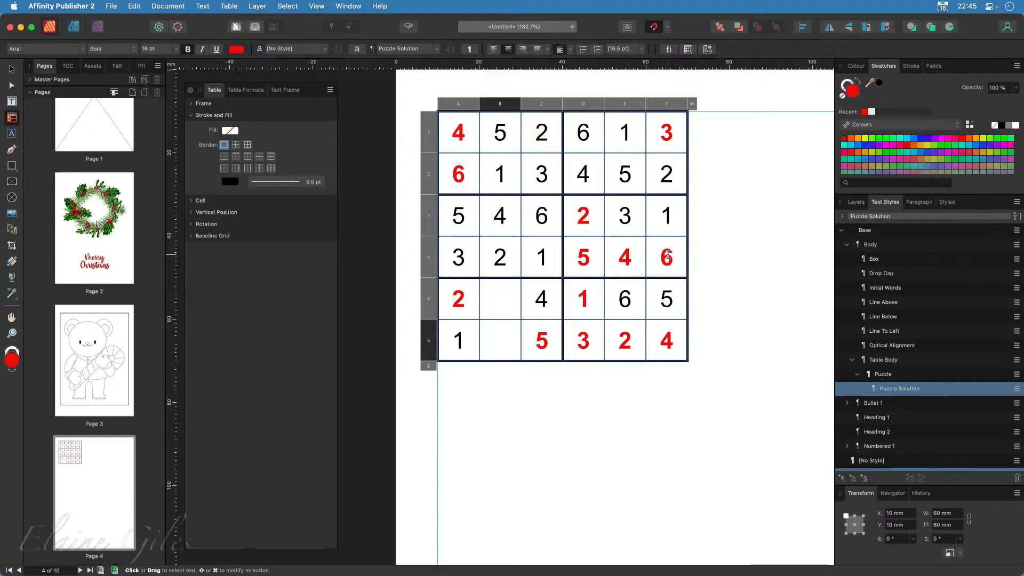
text(6)
key(Left)
key(Up)
text(3)
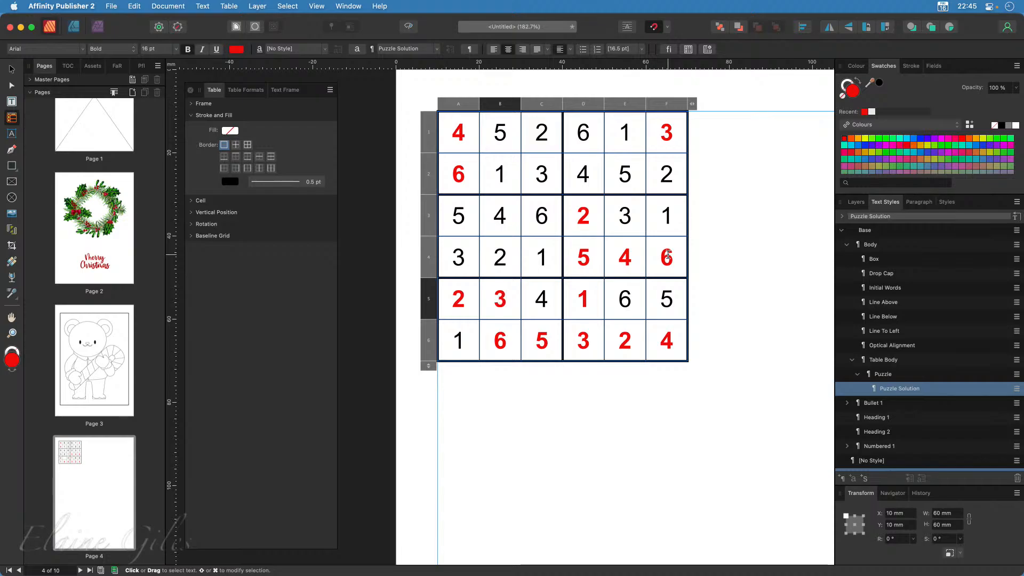
key(Escape)
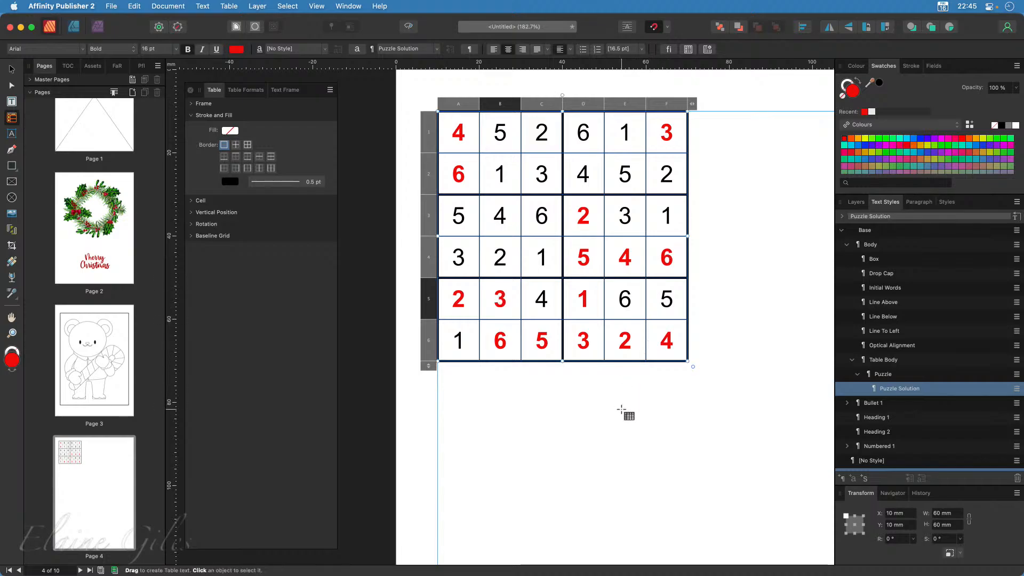
key(Escape)
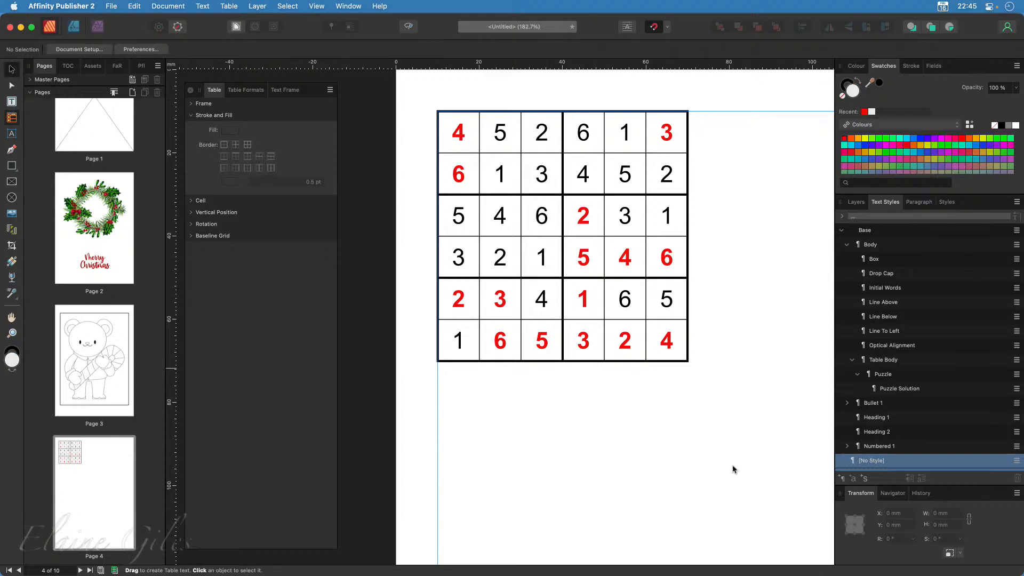
- Duplicate the solved sudoku table and place the copy directly below the original at X 10 mm, Y 72.2 mm
key(v)
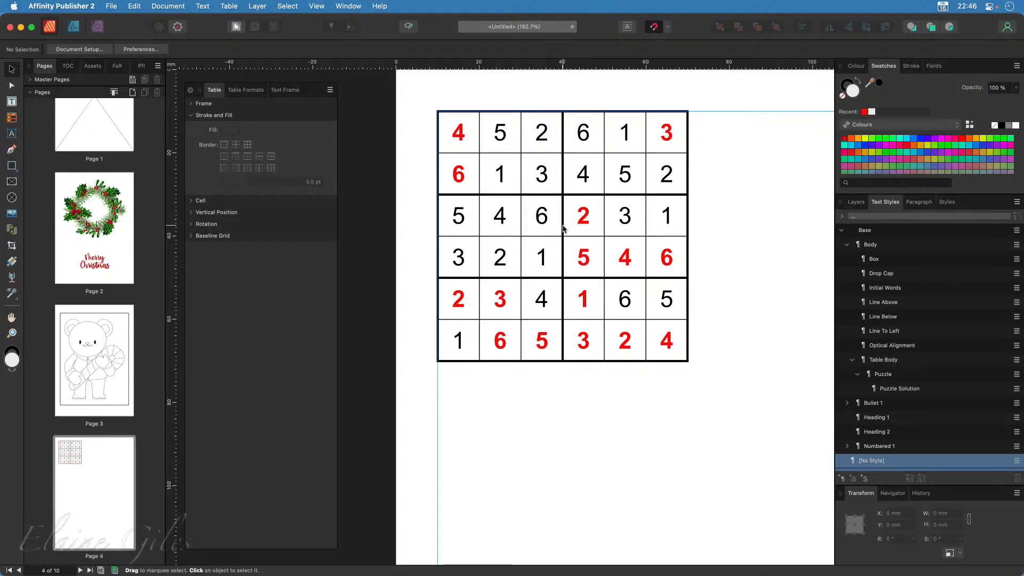
click(564, 228)
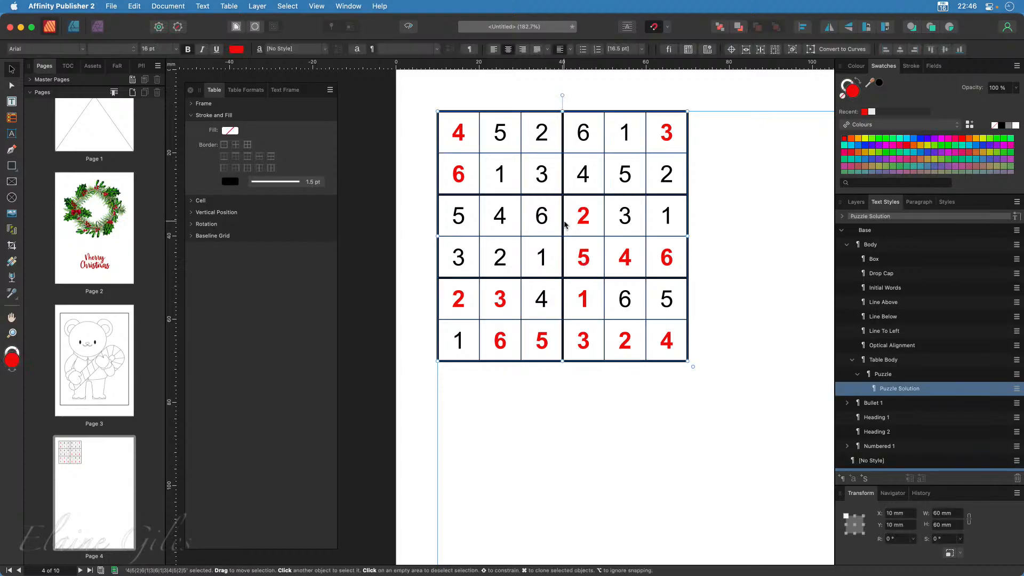
drag(565, 224, 679, 495)
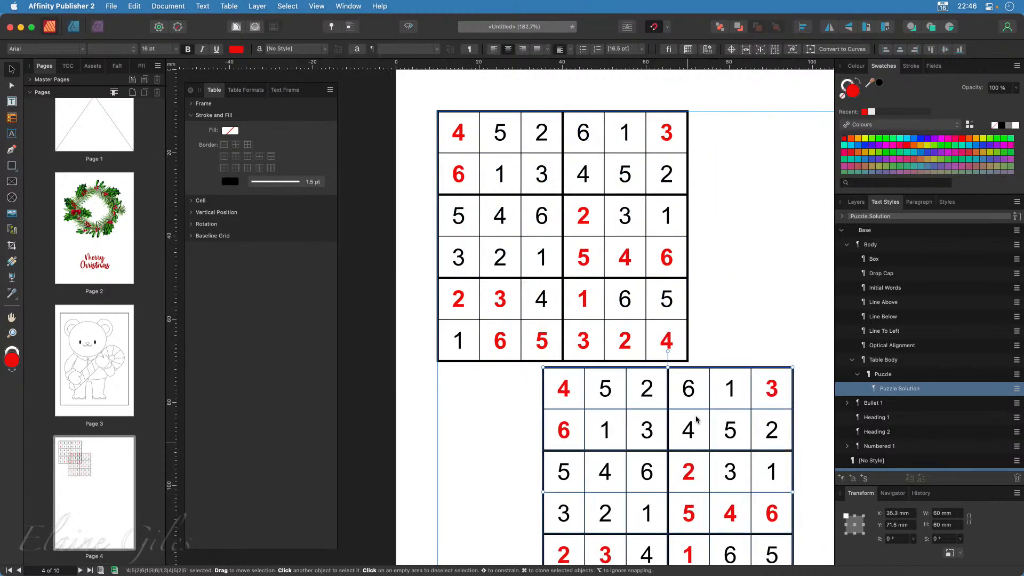
drag(690, 422, 590, 425)
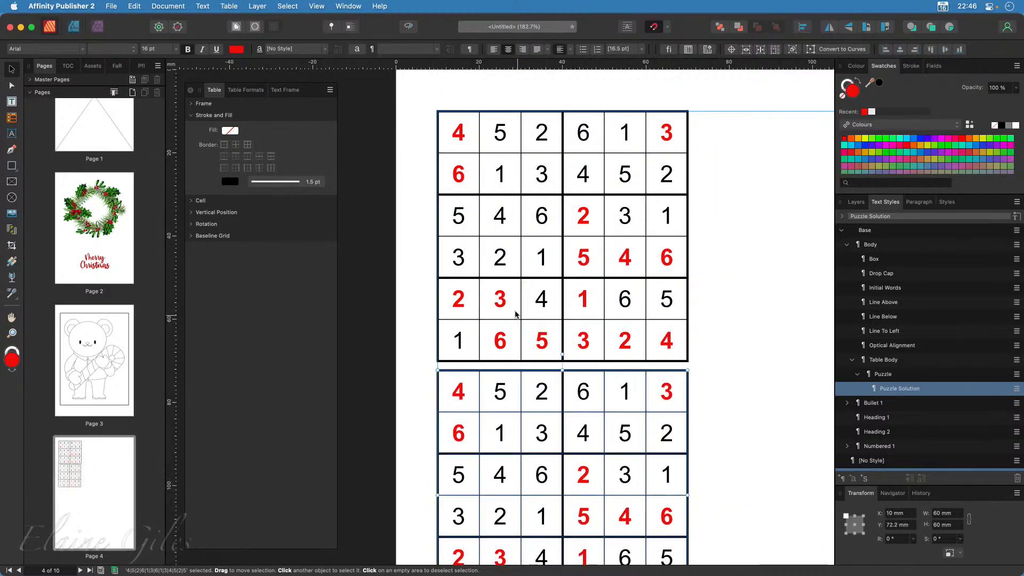
- Delete all the red solution digits from the upper sudoku table, keeping only the black puzzle digits
click(471, 302)
click(471, 301)
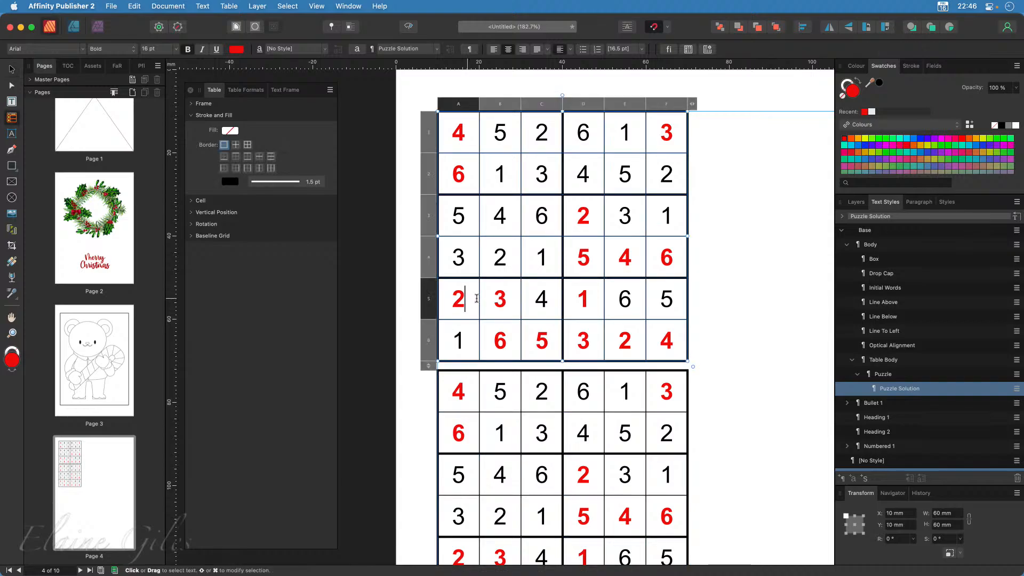
mouse_move(471, 300)
mouse_down()
mouse_move(509, 300)
mouse_move(507, 345)
mouse_move(524, 342)
mouse_move(491, 306)
mouse_move(502, 308)
mouse_up()
click(495, 332)
mouse_move(540, 348)
mouse_down()
mouse_move(659, 352)
mouse_move(653, 341)
mouse_up()
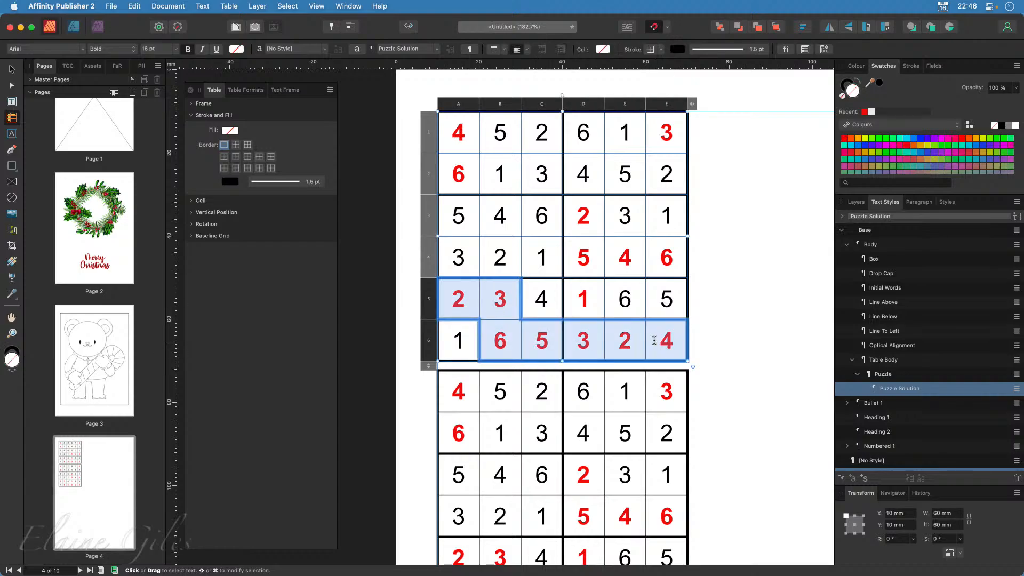
super+click(592, 300)
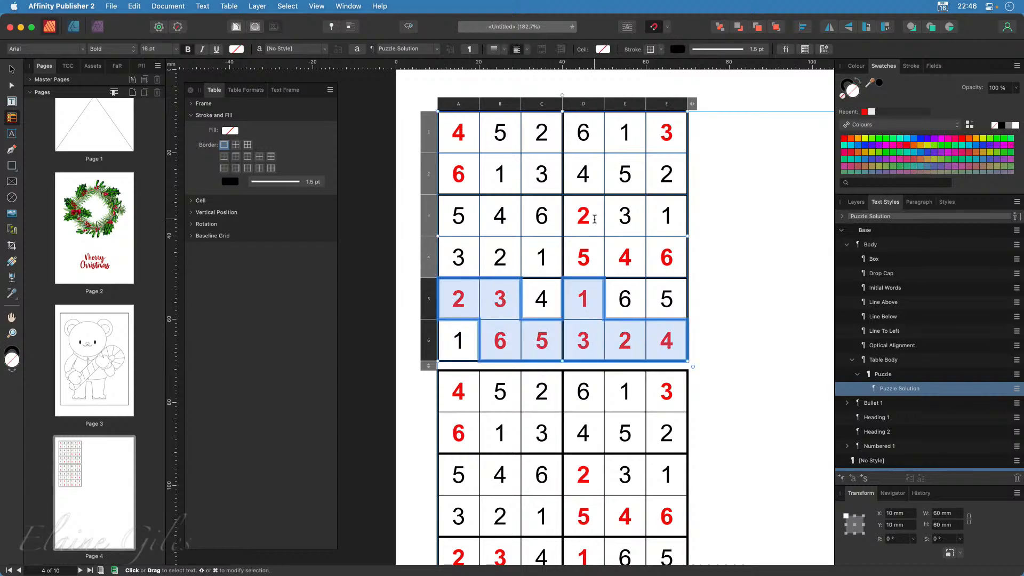
mouse_move(596, 221)
mouse_down()
mouse_move(592, 257)
mouse_move(663, 260)
mouse_up()
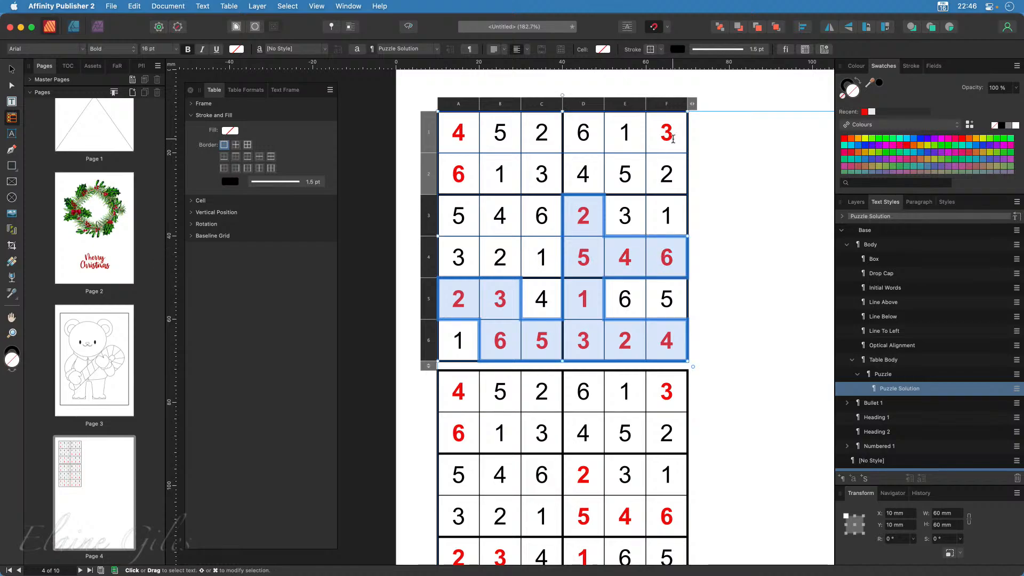
super+click(664, 138)
drag(466, 134, 466, 166)
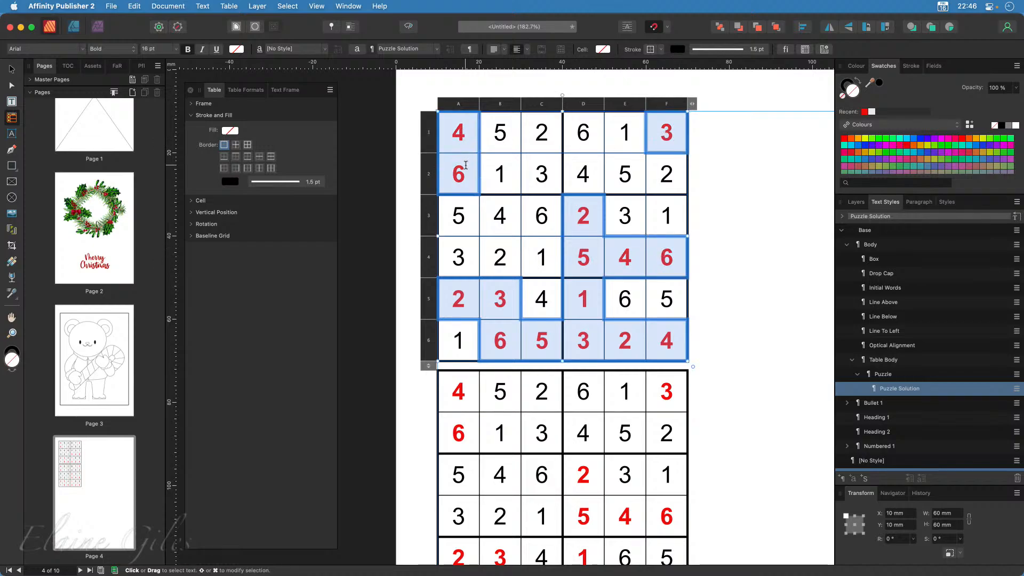
key(BackSpace)
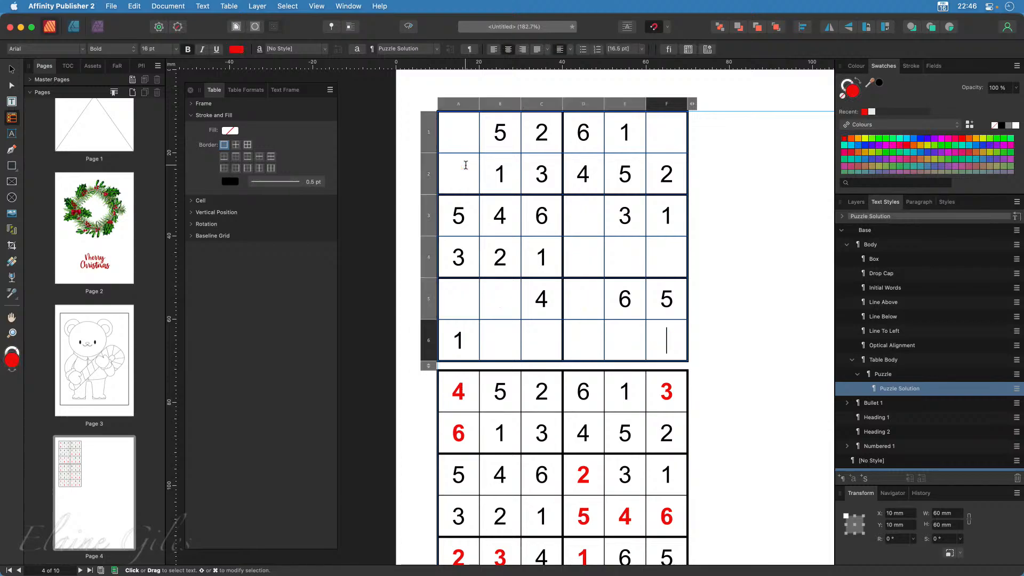
key(Escape)
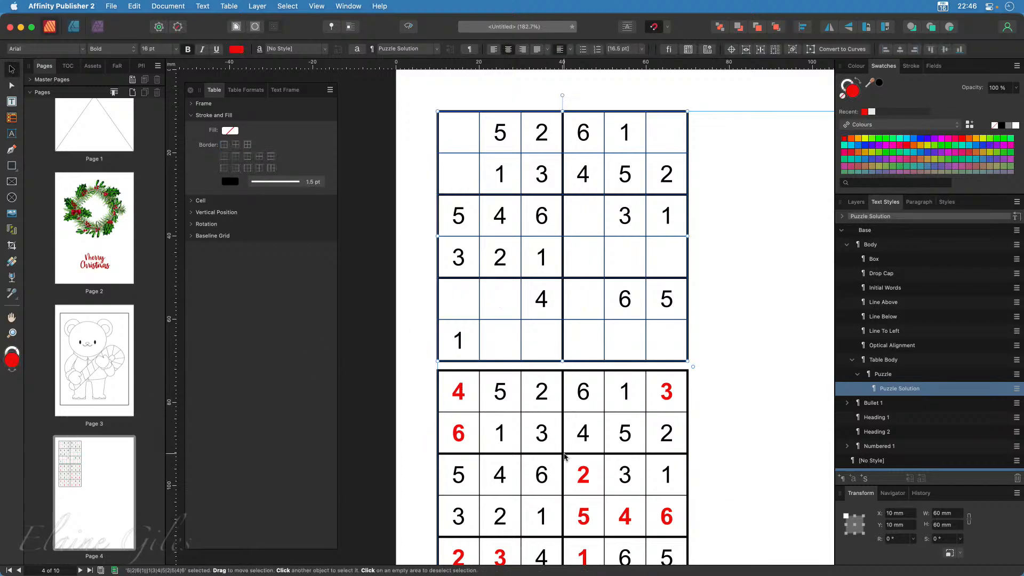
- Move the solution table exactly on top of the puzzle table at X 10 mm, Y 10 mm
scroll(566, 456, right, 3)
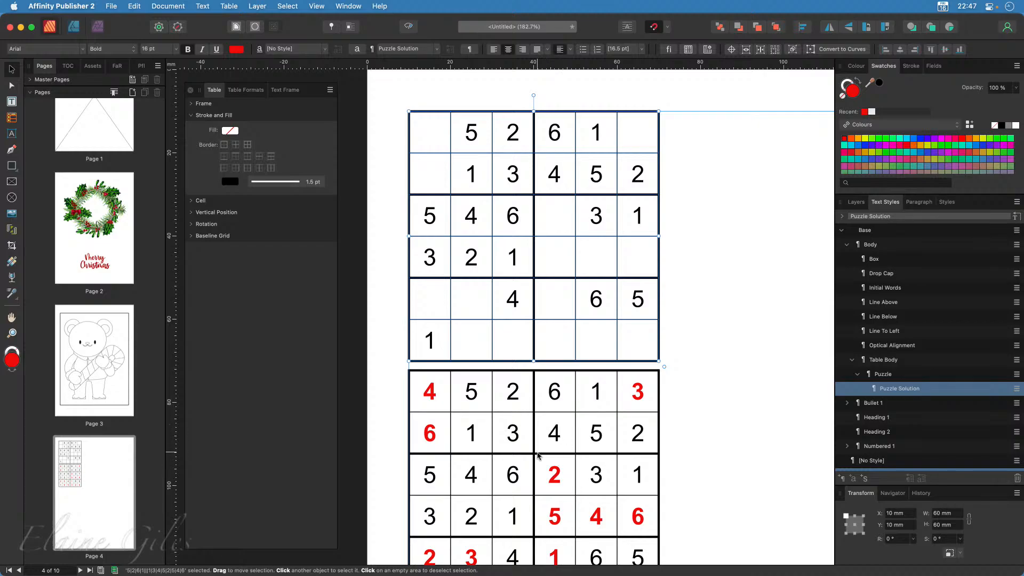
drag(540, 457, 536, 199)
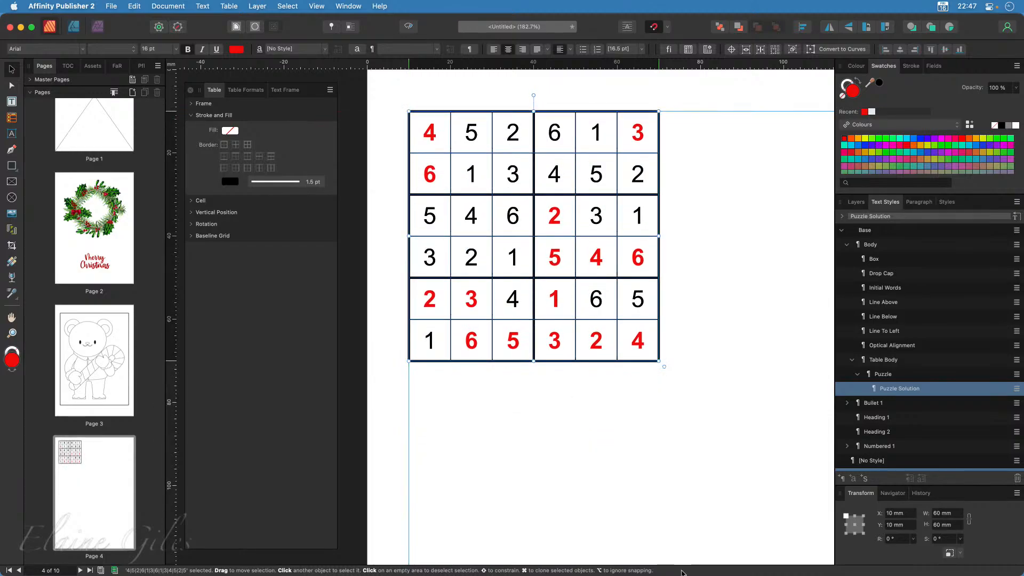
- Name the lower table layer Puzzle and the upper table layer Solution
click(856, 202)
click(886, 262)
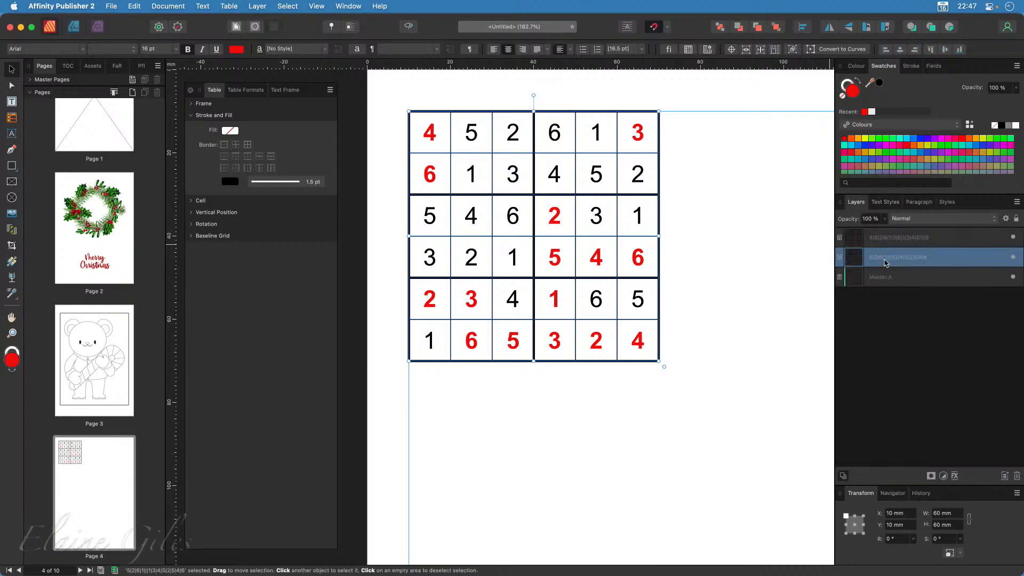
double_click(889, 259)
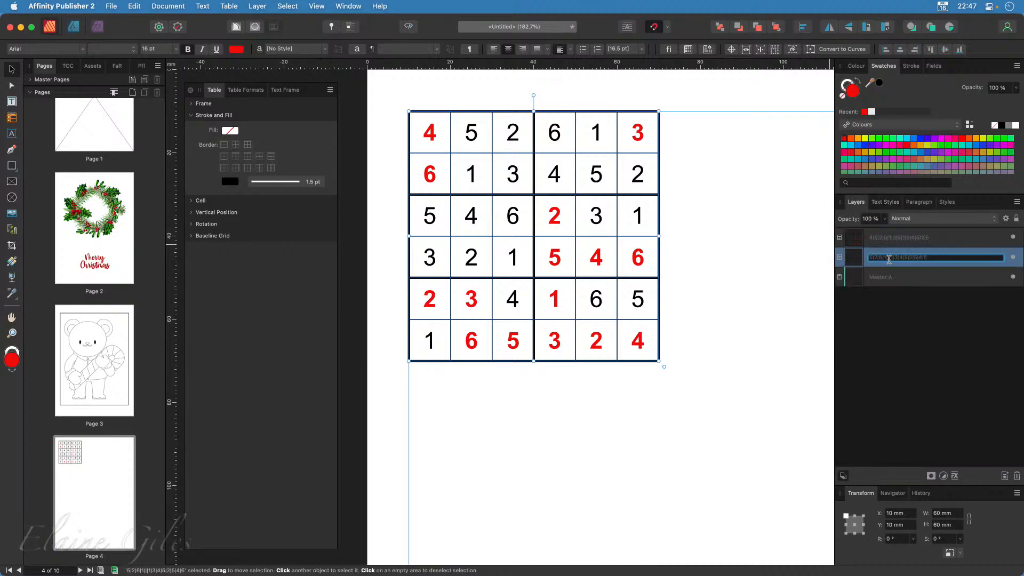
text(Puzzle)
key(Return)
click(901, 244)
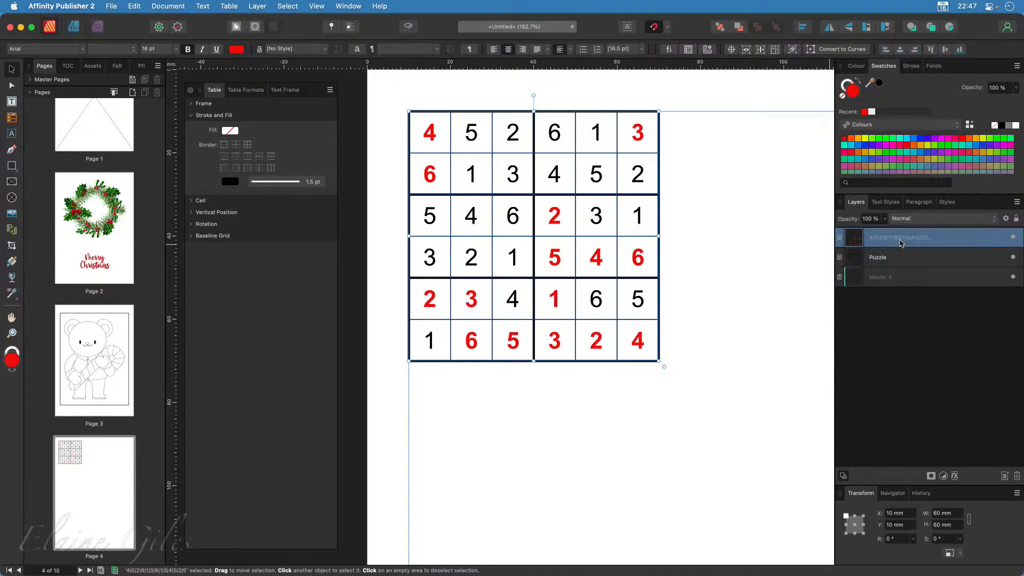
double_click(900, 243)
text(Sol)
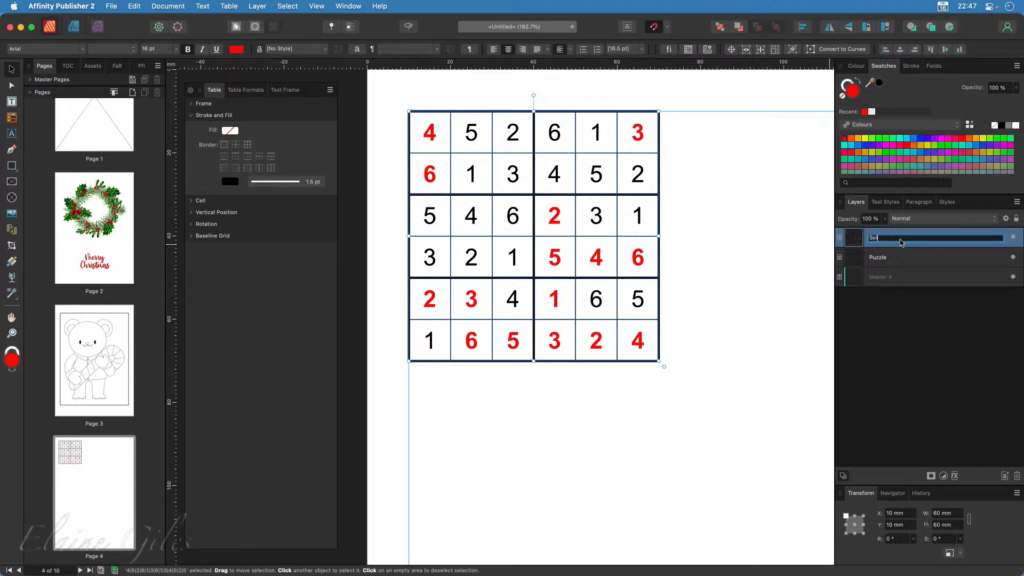
text(ution)
key(Return)
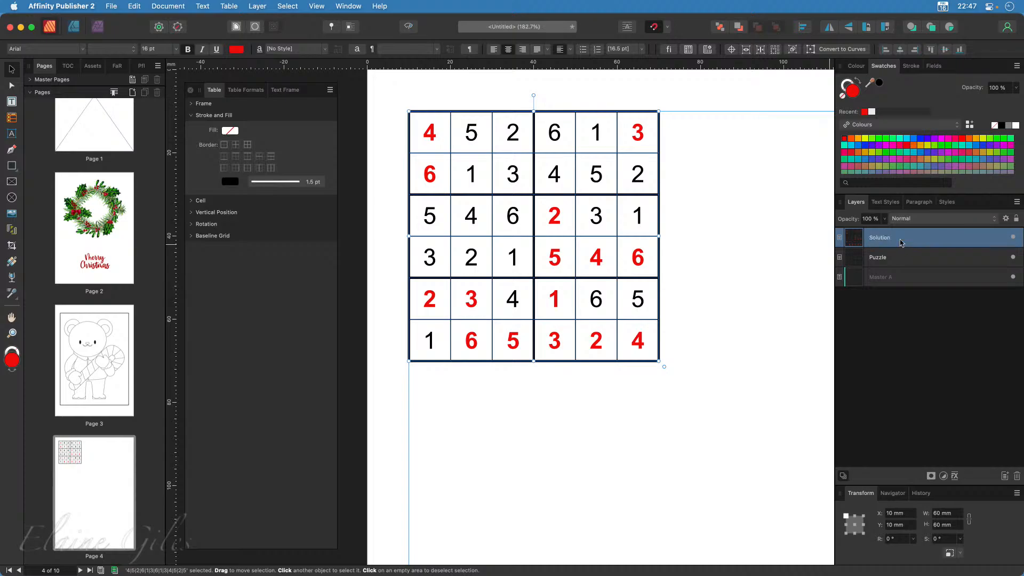
- Group the Solution and Puzzle tables and name the group Puzzle
shift+click(913, 257)
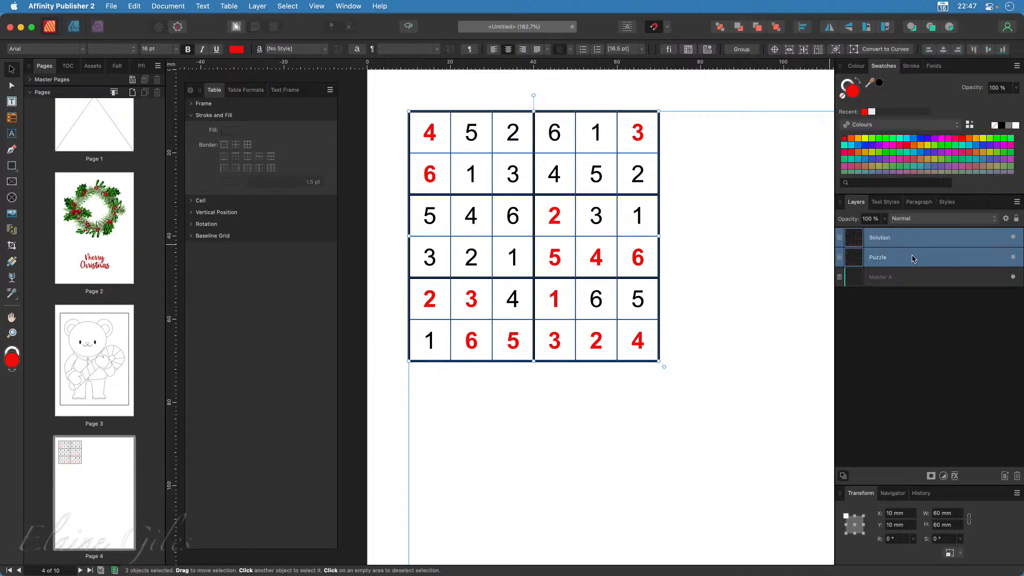
key(super+g)
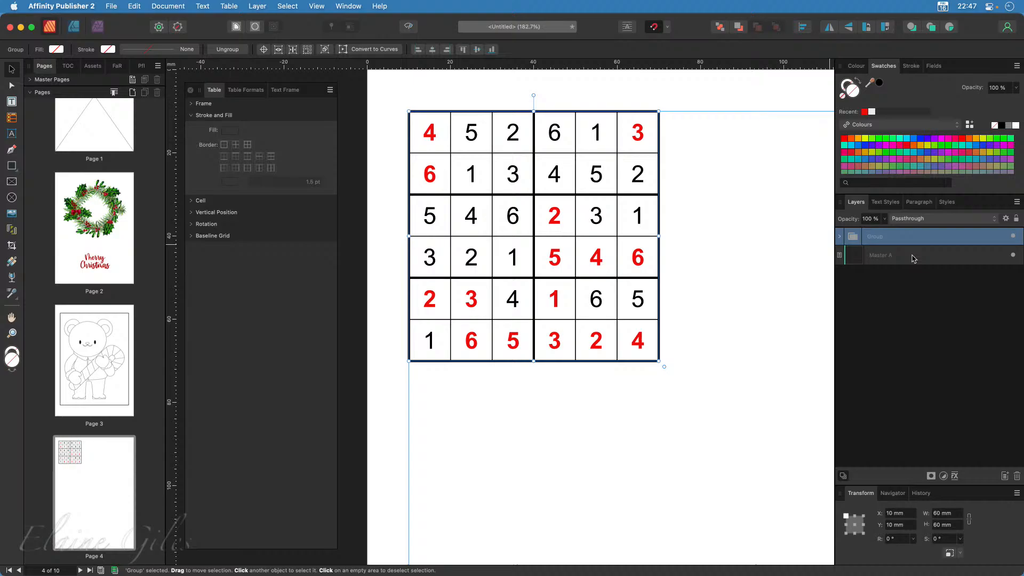
double_click(876, 238)
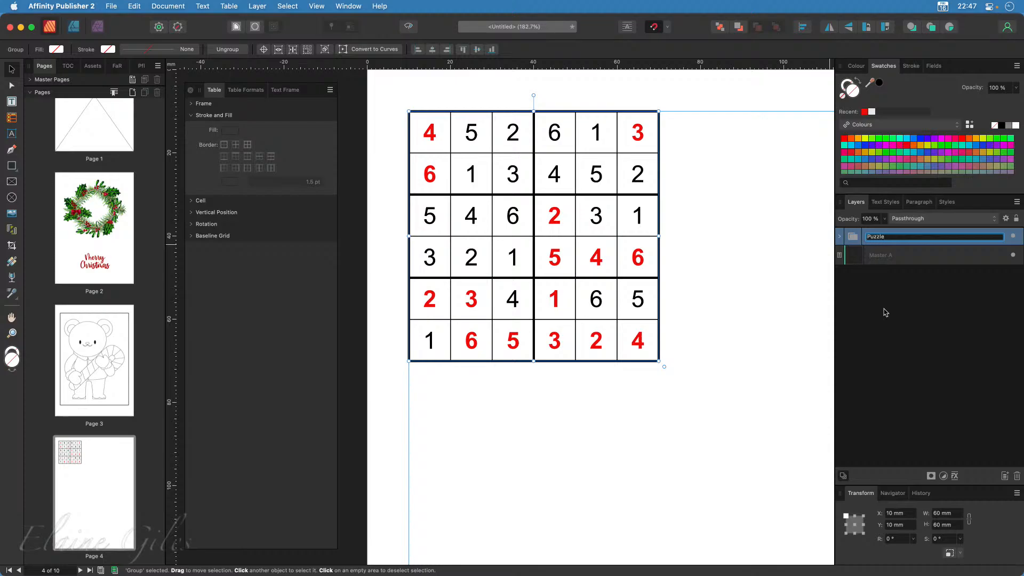
key(Return)
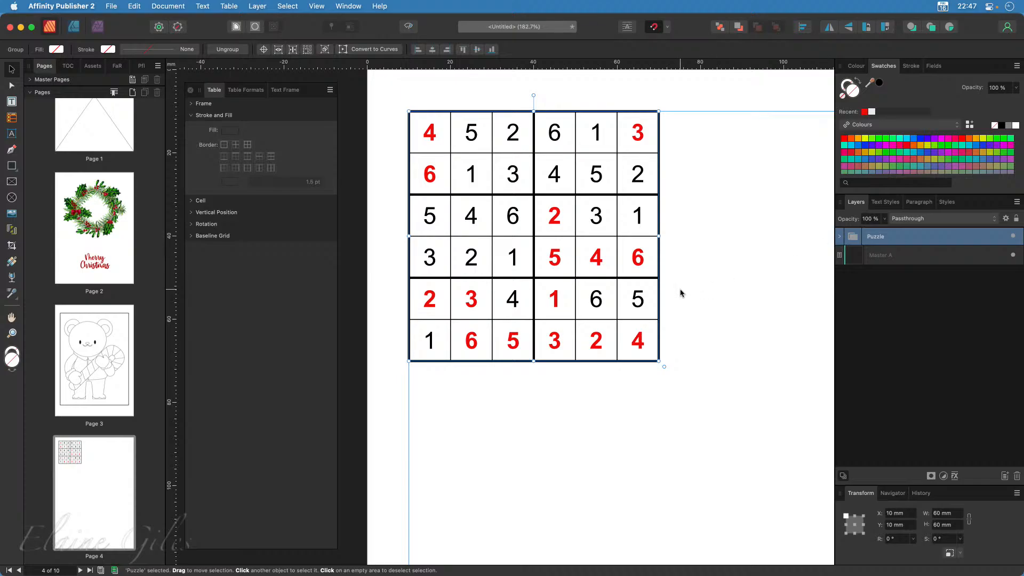
- Try scaling the puzzle group on page 4 up to 190 by 190 mm across the margin width, and undo the resize
scroll(133, 388, down, 3)
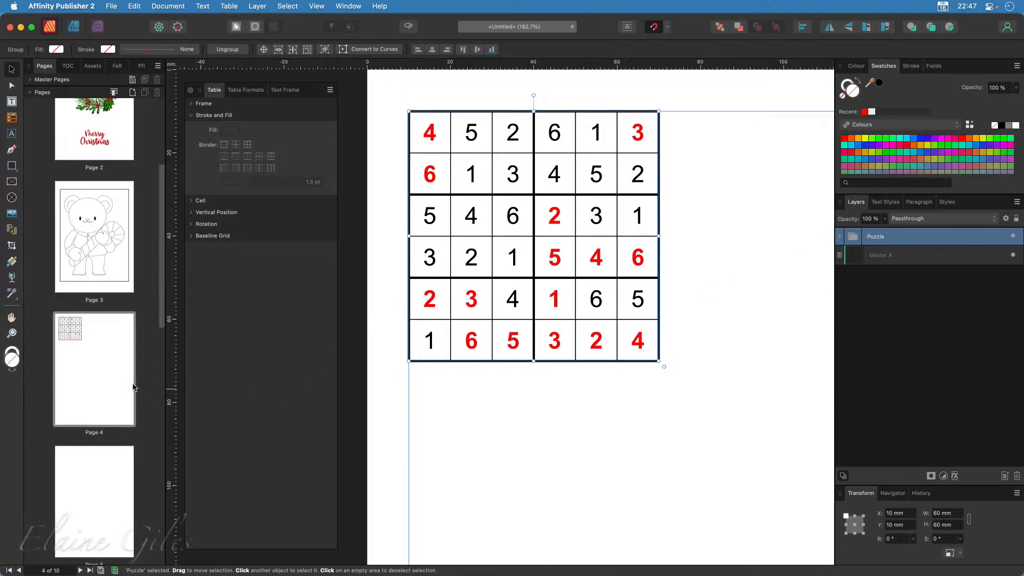
scroll(134, 388, down, 1)
double_click(84, 313)
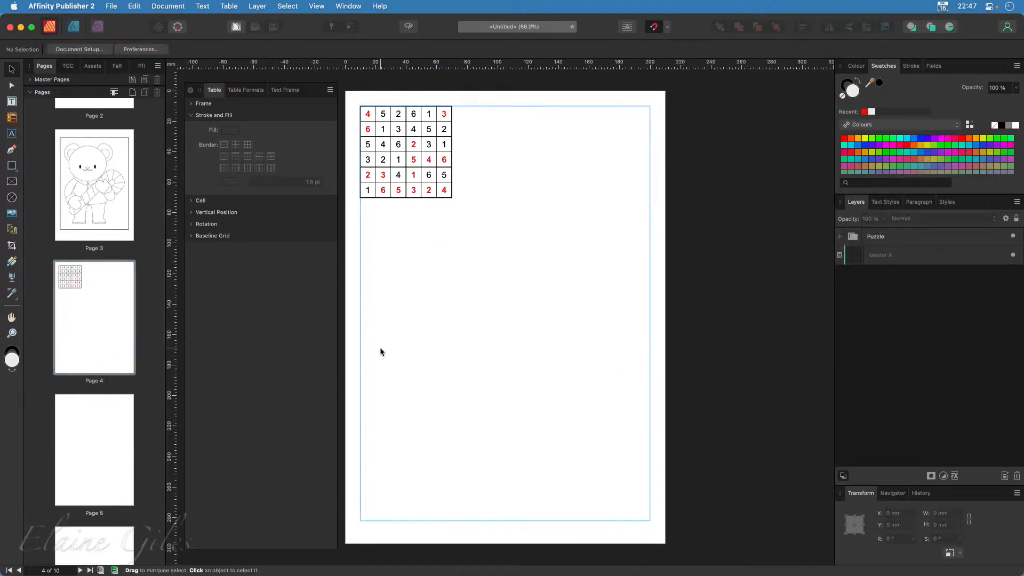
click(430, 190)
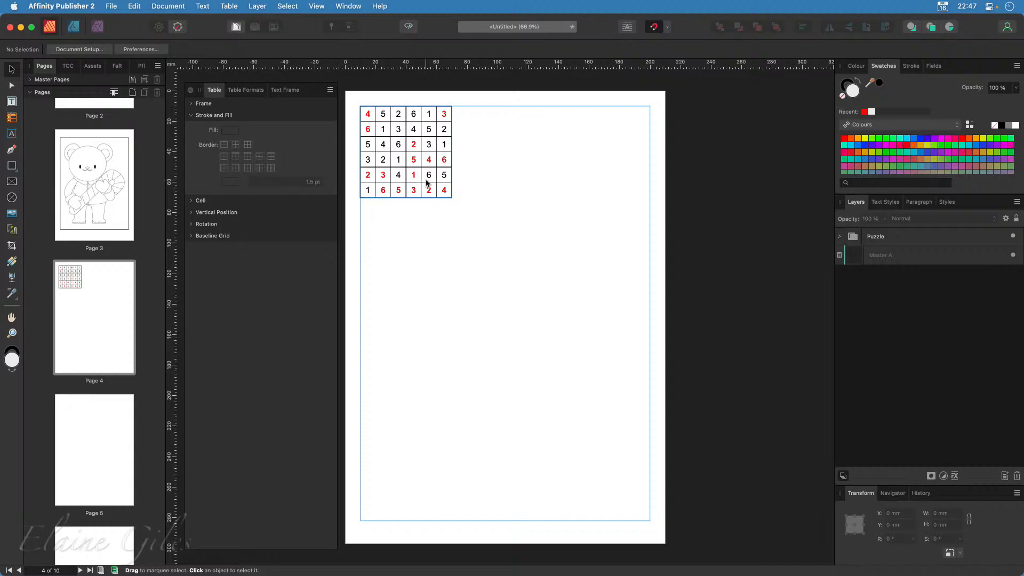
drag(453, 200, 627, 420)
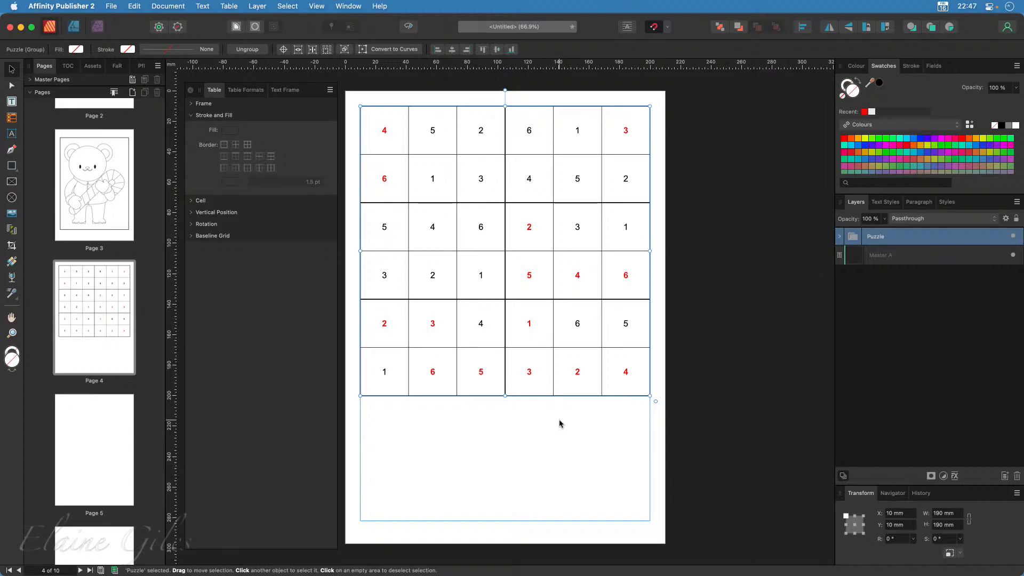
key(super+z)
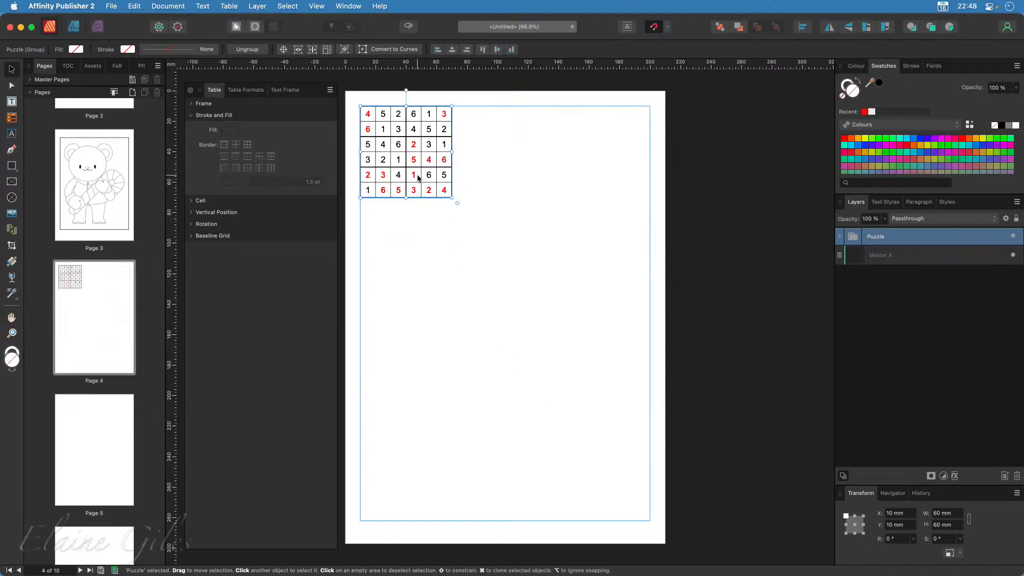
- Copy the puzzle group from page 4 and paste it onto the blank page 5
click(89, 451)
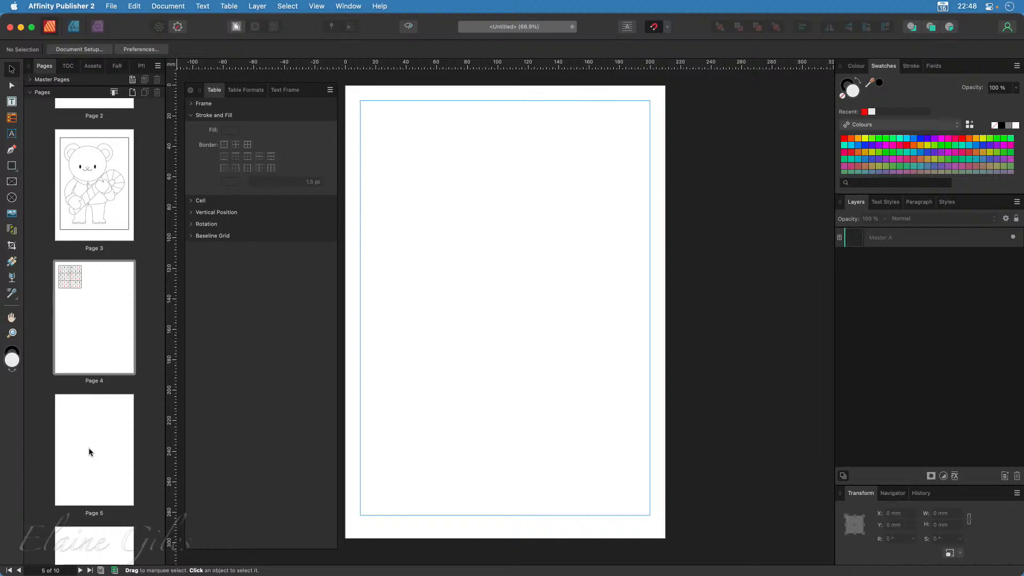
click(103, 325)
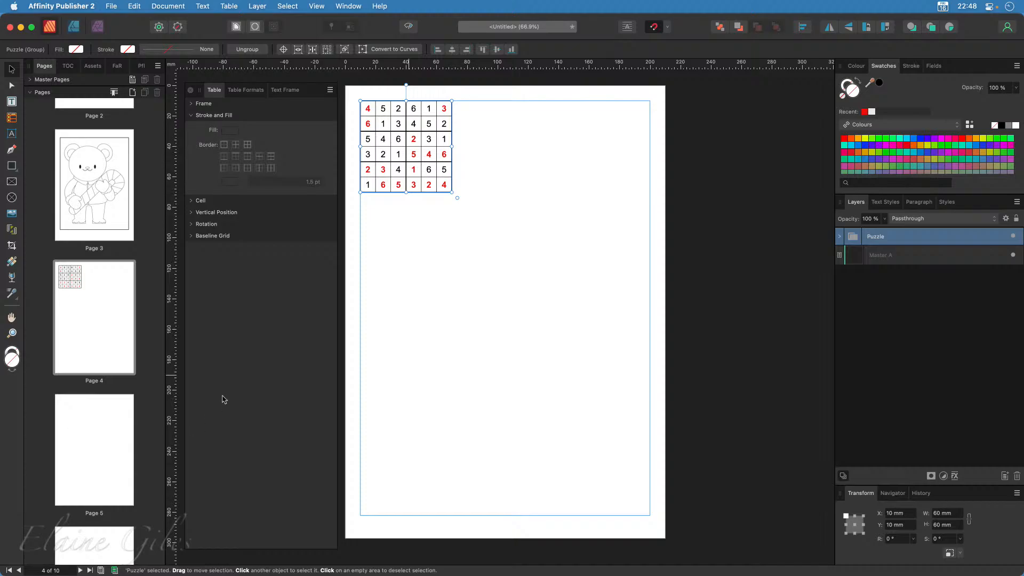
click(68, 430)
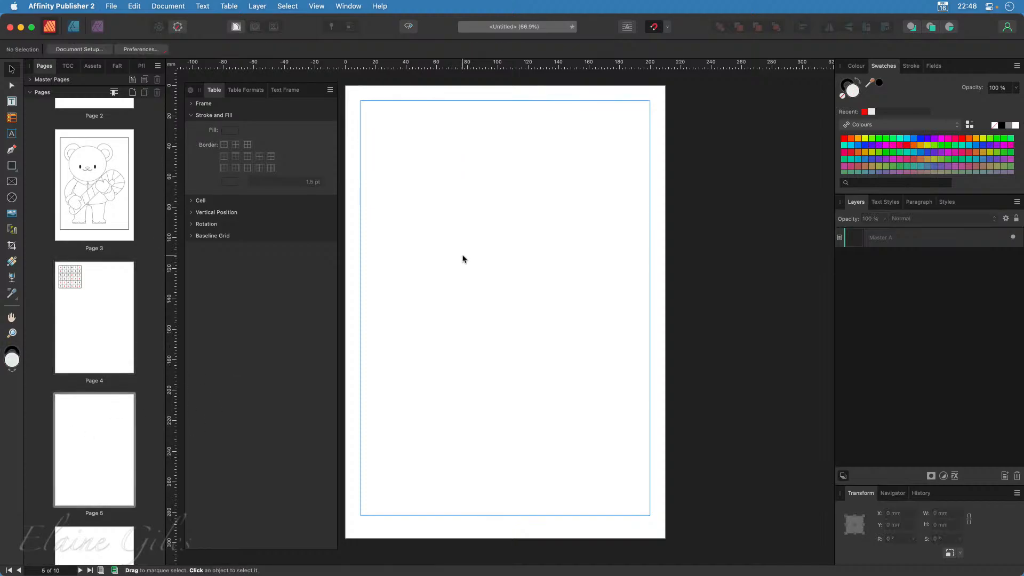
key(super+v)
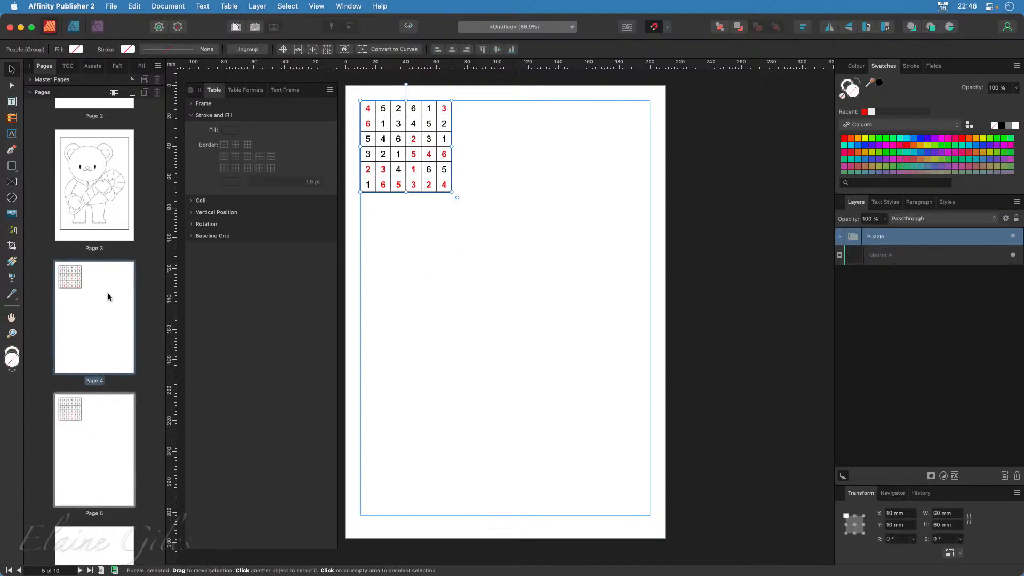
- Hide the Solution table inside the Puzzle group on page 4 and deselect the group
click(108, 297)
click(393, 166)
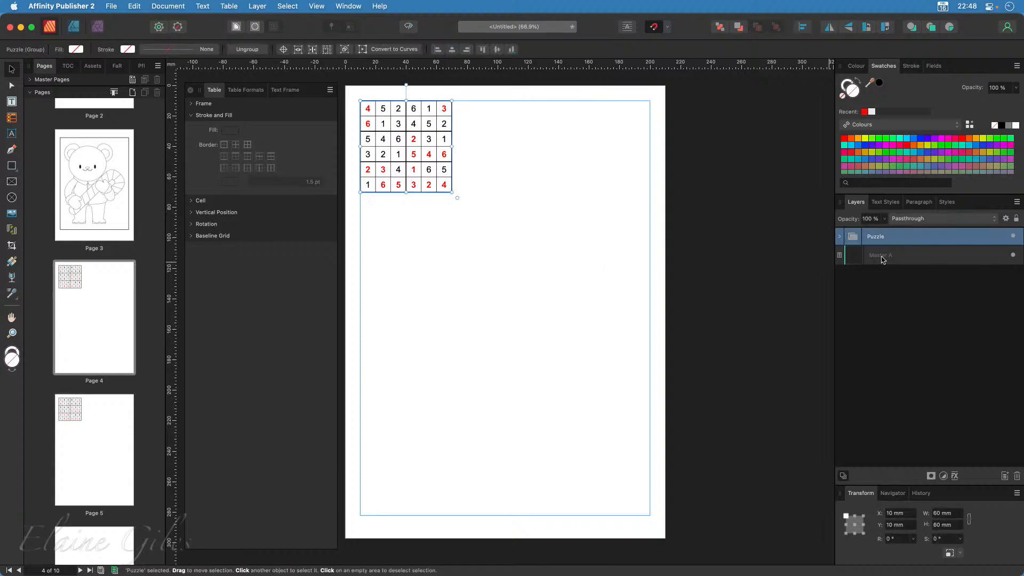
click(841, 237)
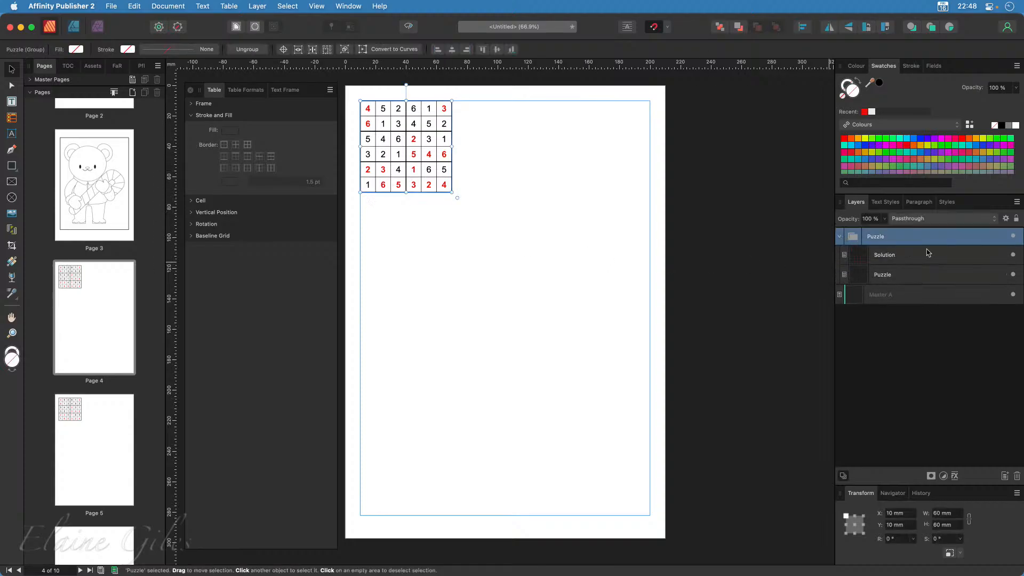
click(1013, 256)
click(487, 460)
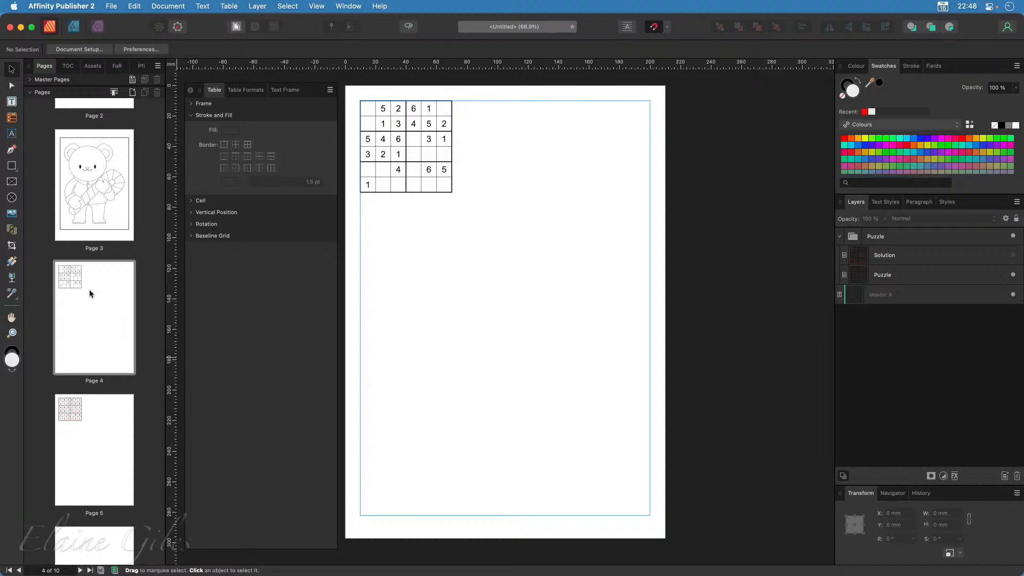
- Select the solved puzzle group on page 5 and bring up the asset library
click(66, 401)
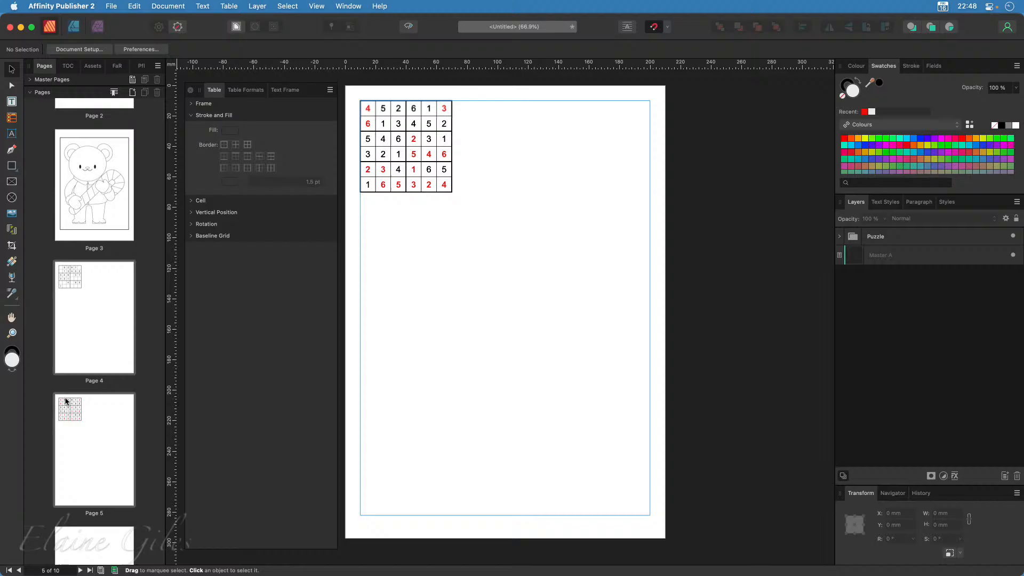
click(407, 182)
click(92, 67)
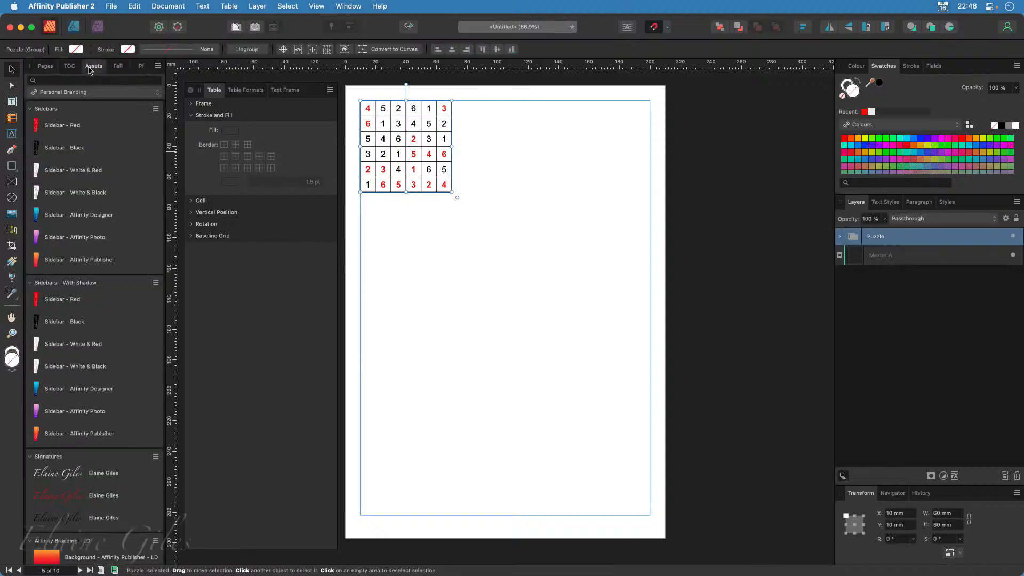
- Switch the asset library to the Assets category and add the selected Puzzle group to its Assets subcategory
click(95, 94)
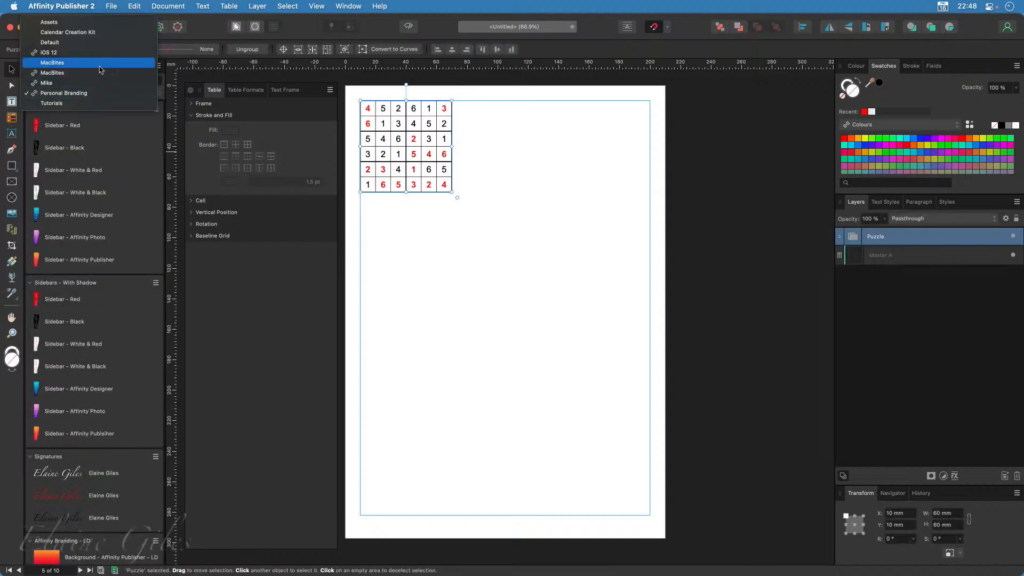
click(88, 23)
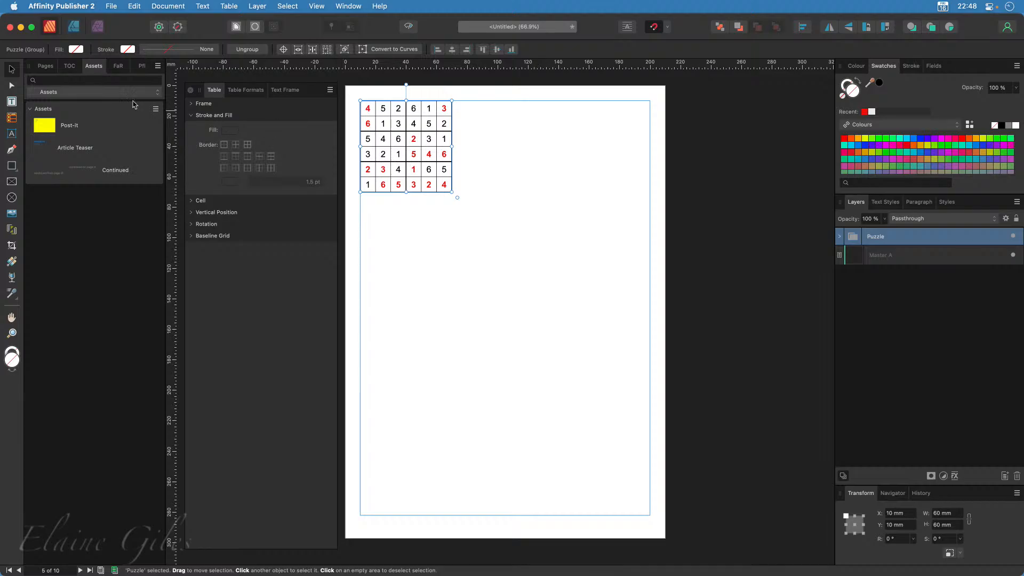
click(155, 110)
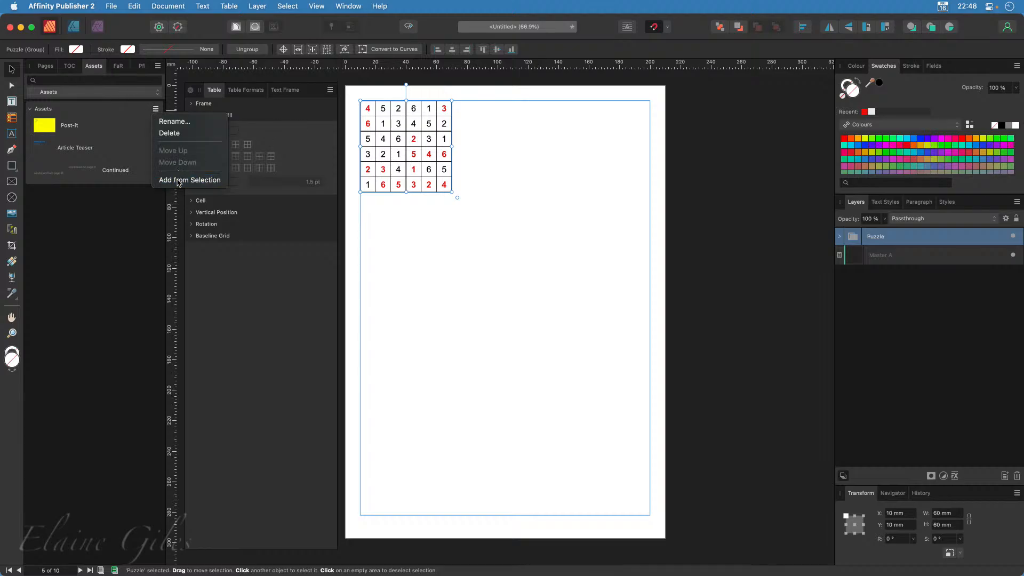
click(103, 249)
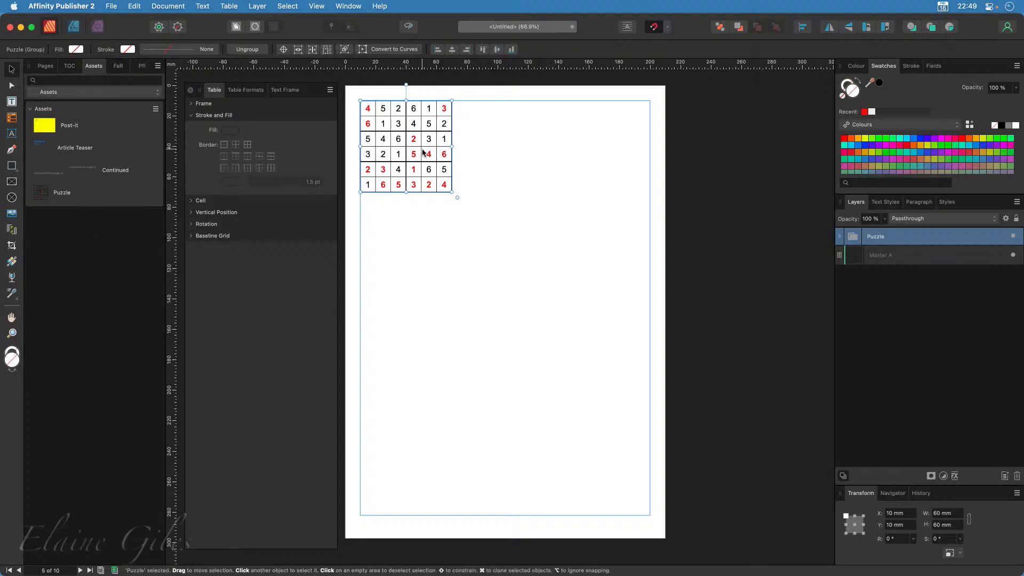
- Examine the Puzzle group's Solution and Puzzle tables, briefly hiding and reshowing the Puzzle table
click(840, 236)
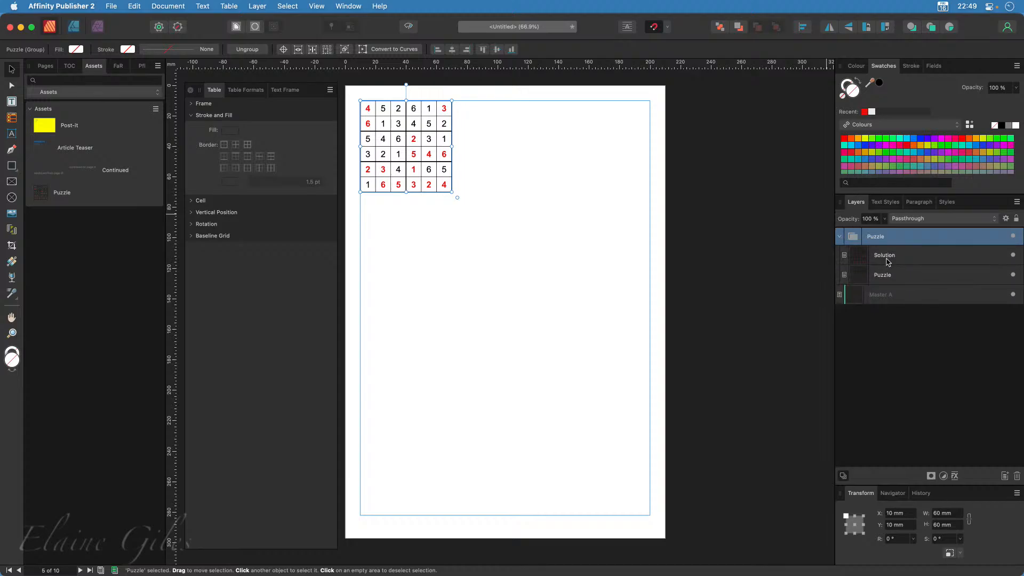
click(1015, 276)
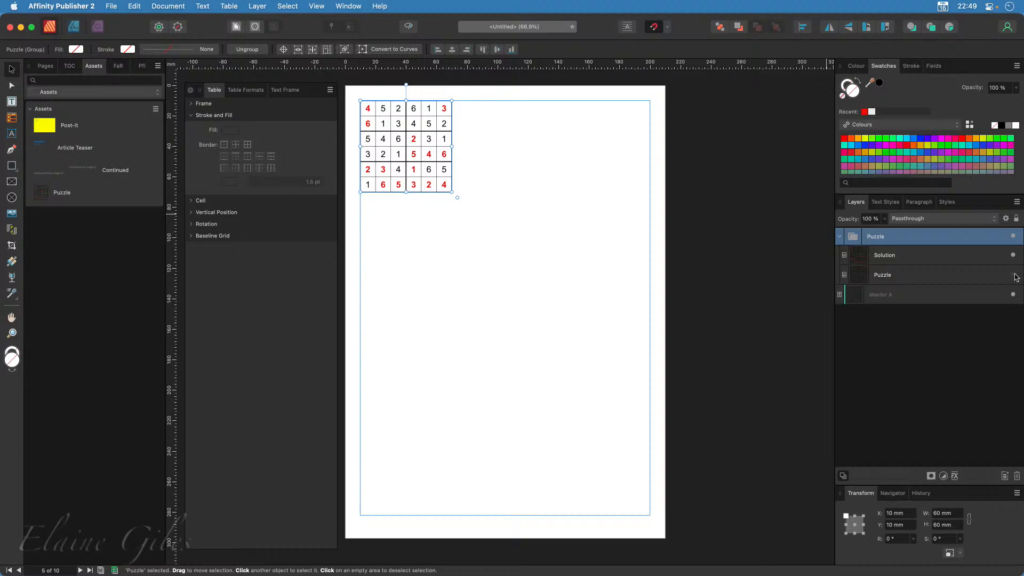
click(1013, 275)
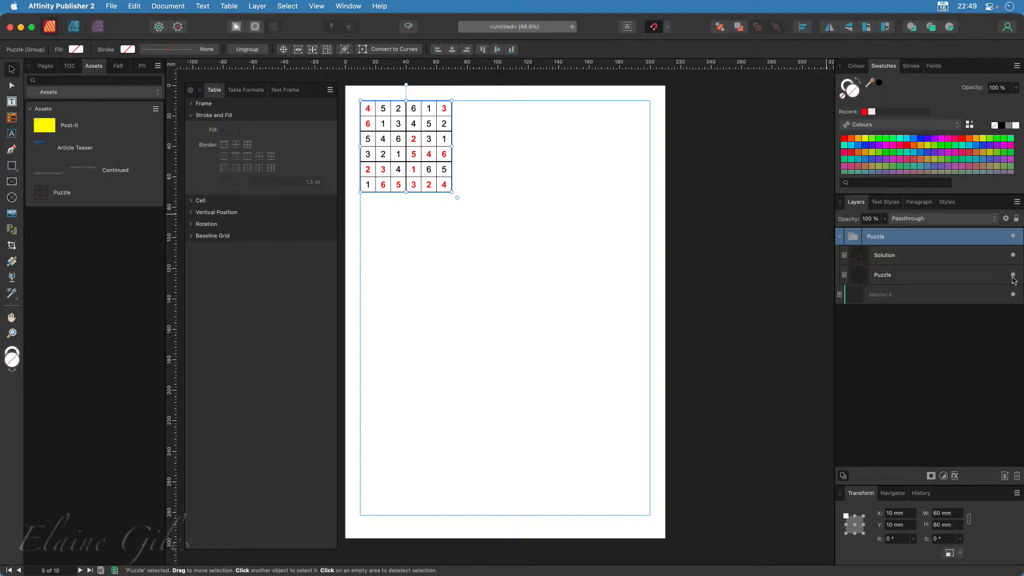
click(840, 237)
- Duplicate the unsolved puzzle on page 4 into a grid of three rows of three, spaced evenly between the side margins
scroll(424, 208, up, 3)
scroll(424, 208, up, 5)
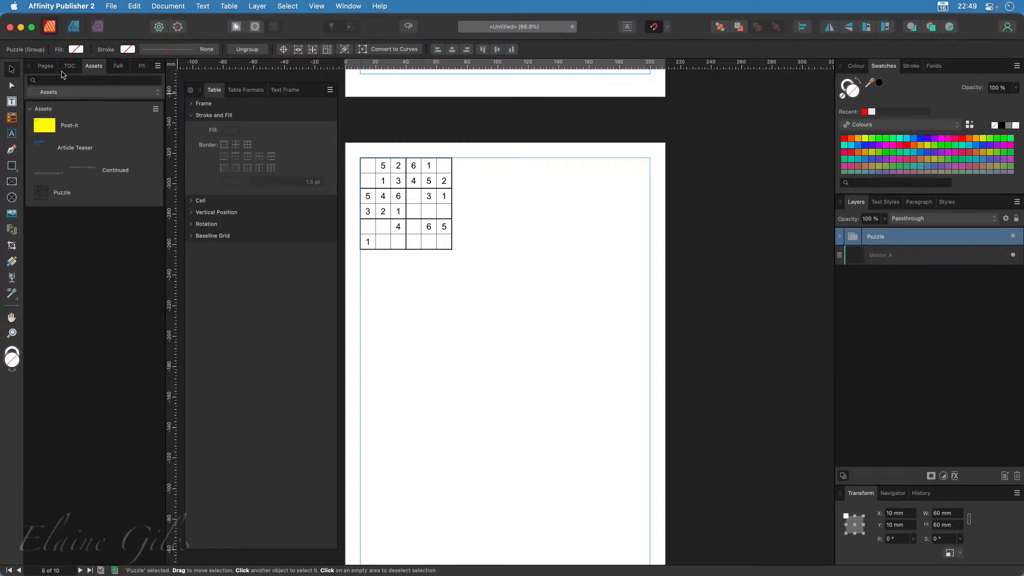
click(45, 66)
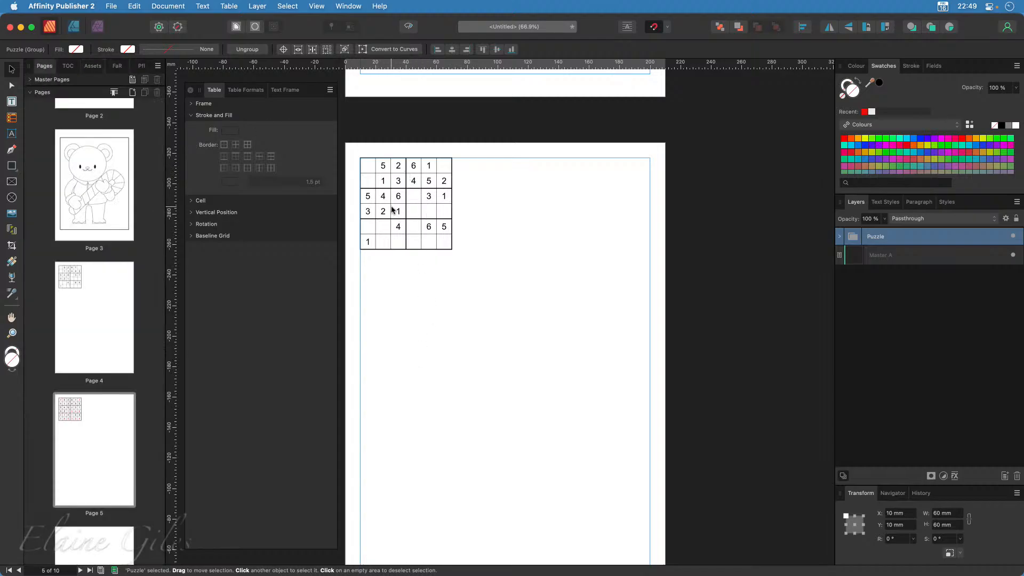
click(411, 208)
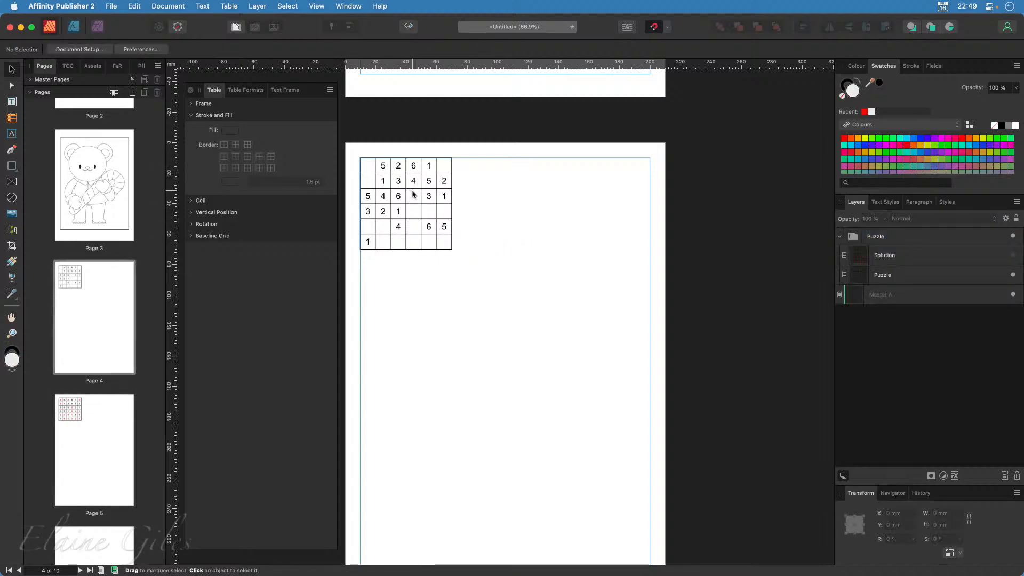
mouse_move(413, 195)
mouse_down()
mouse_move(555, 213)
mouse_move(508, 189)
mouse_move(553, 239)
mouse_move(617, 201)
mouse_move(608, 200)
mouse_up()
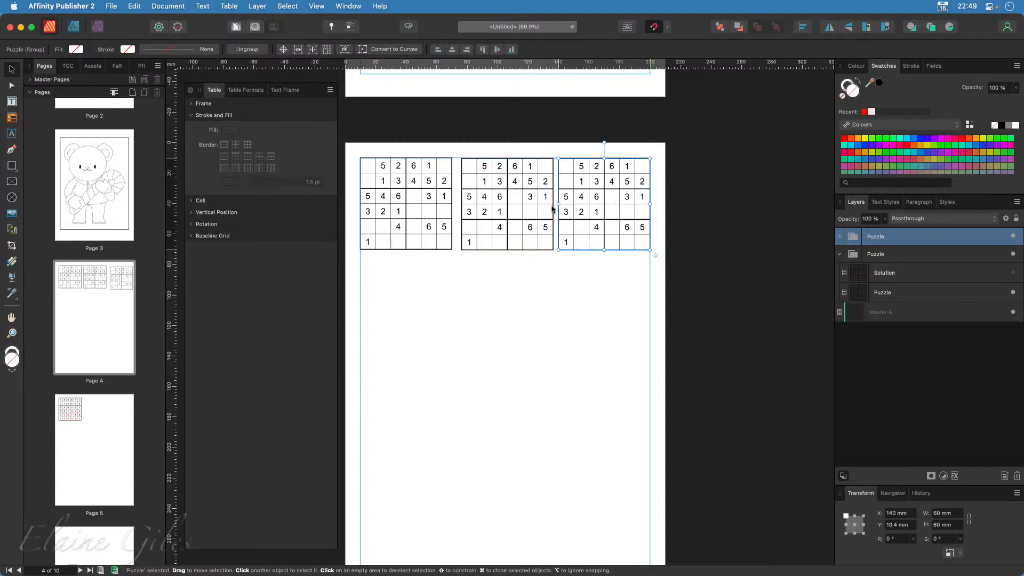
click(502, 218)
drag(502, 218, 500, 217)
drag(343, 122, 704, 322)
mouse_move(507, 212)
mouse_down()
mouse_move(506, 452)
mouse_move(504, 442)
mouse_up()
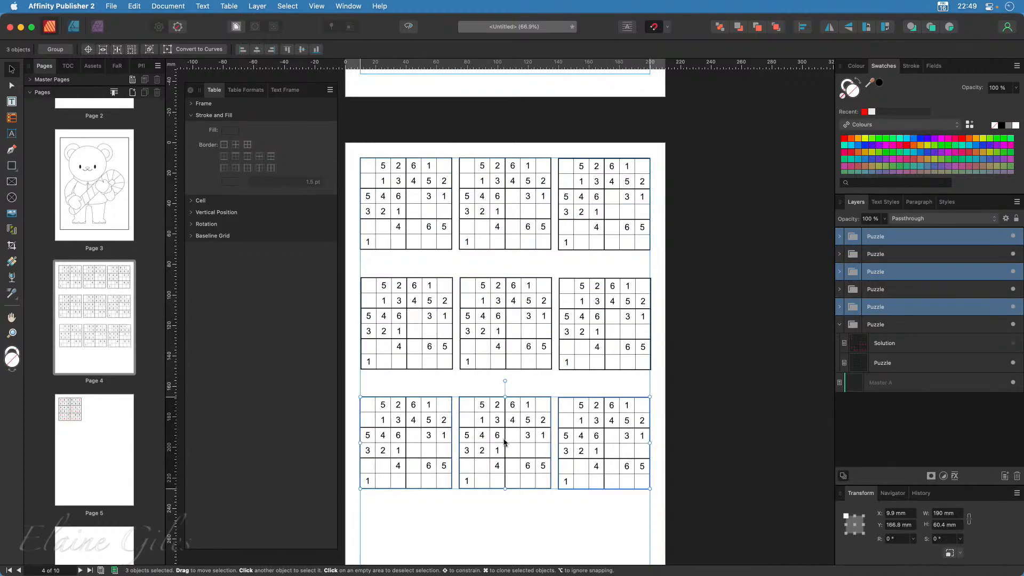
- Move page 5 with the solved puzzle to the end of the document as page 10
click(101, 190)
scroll(105, 440, down, 5)
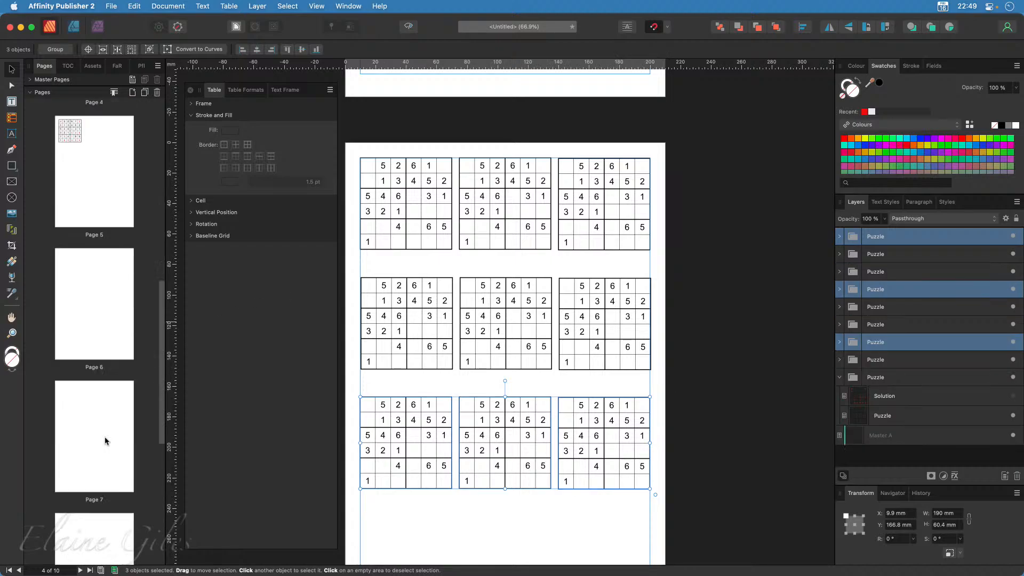
click(85, 208)
drag(86, 165, 93, 466)
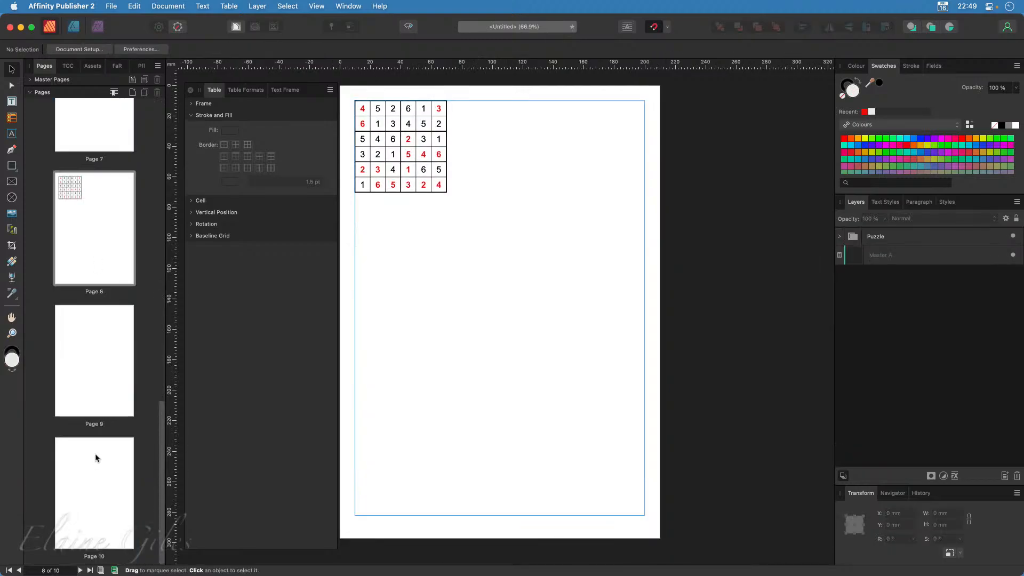
drag(87, 194, 130, 494)
scroll(99, 260, up, 8)
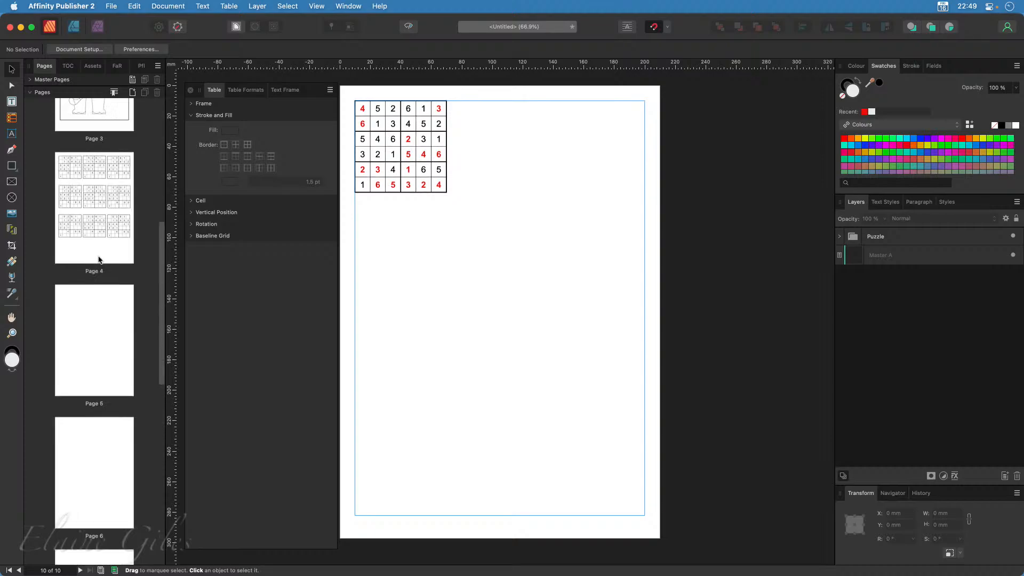
- Add artistic text reading "My Name is" at the upper margin of the blank page 5
scroll(98, 259, down, 5)
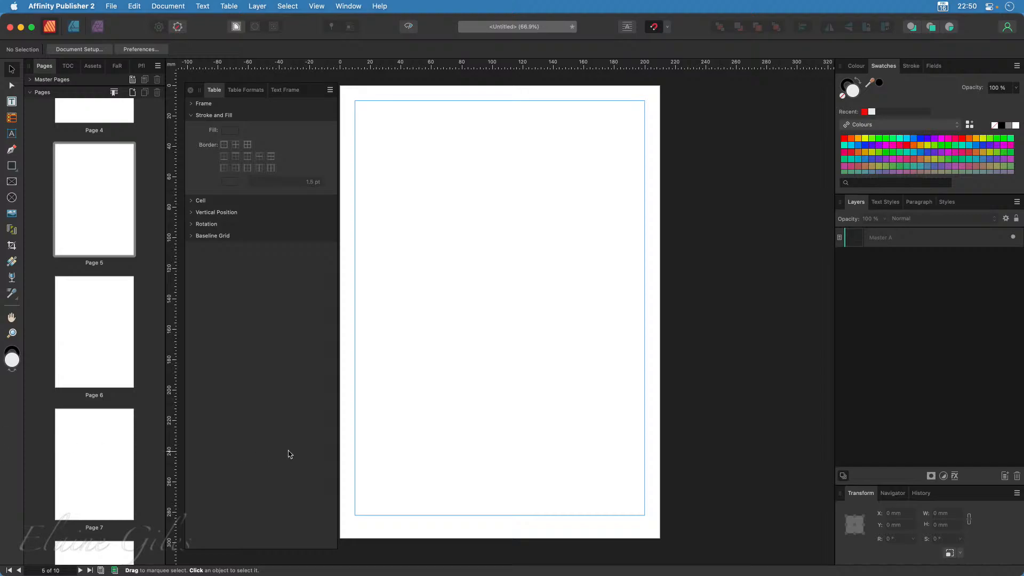
click(12, 133)
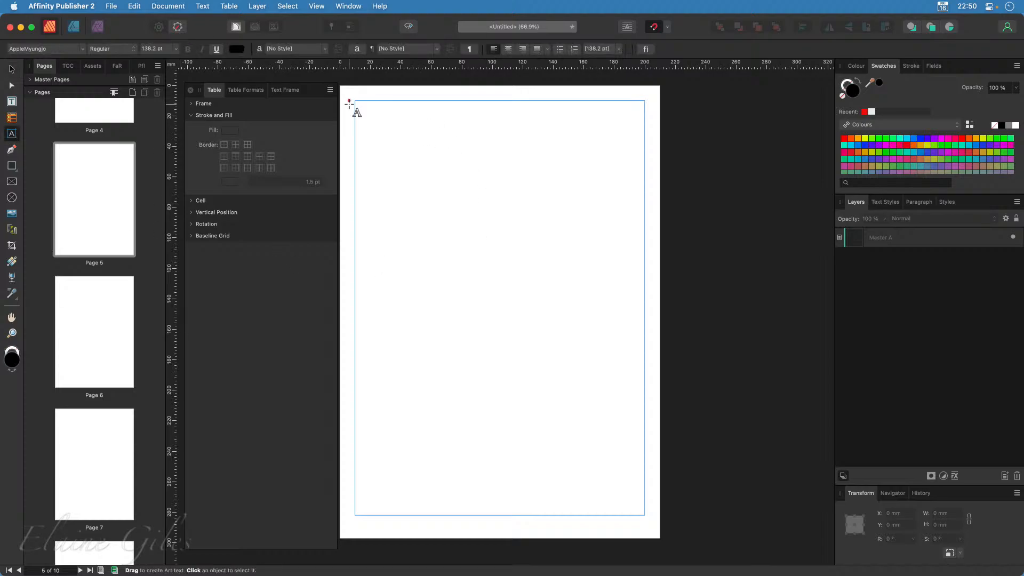
drag(356, 102, 414, 197)
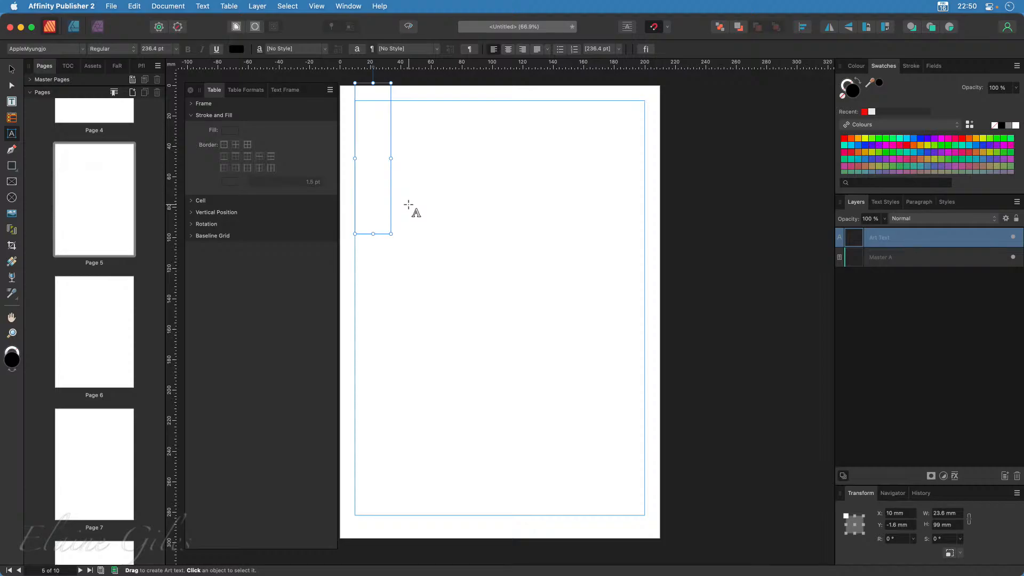
text(My Name is)
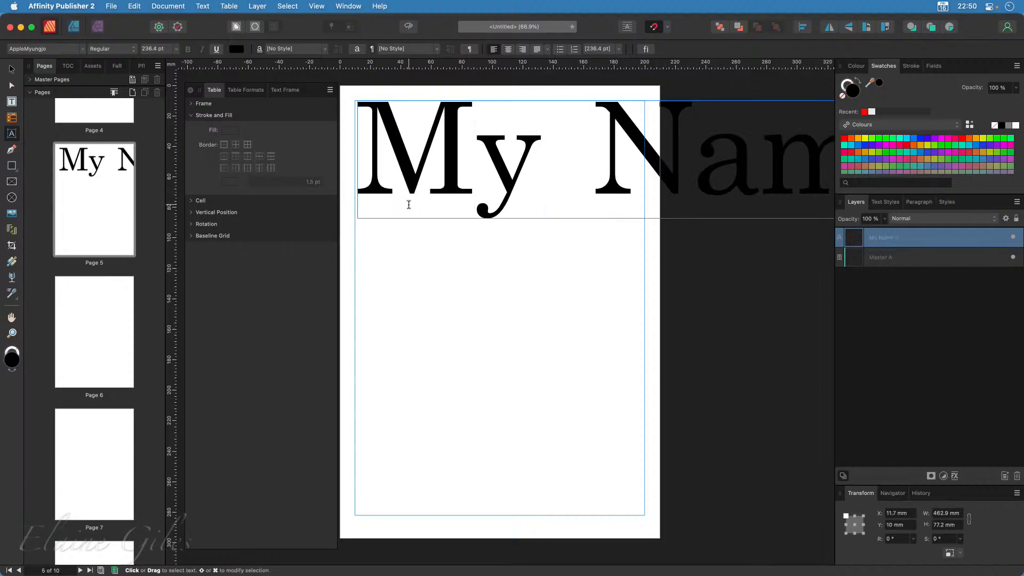
- Scale the "My Name is" text to 190 mm wide and place it at X 10 mm, Y 10 mm, fitting the margins
key(super+a)
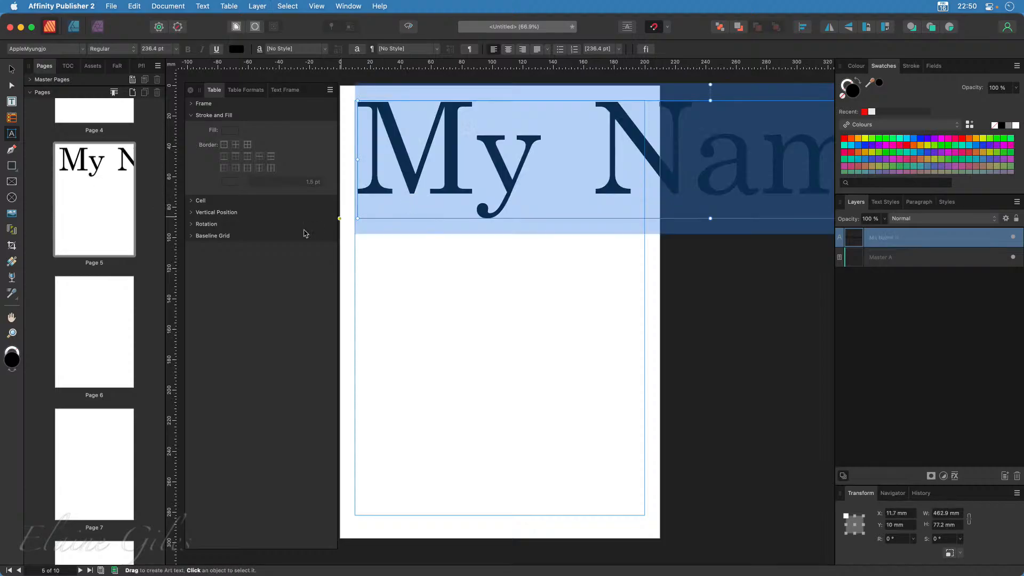
drag(357, 219, 704, 160)
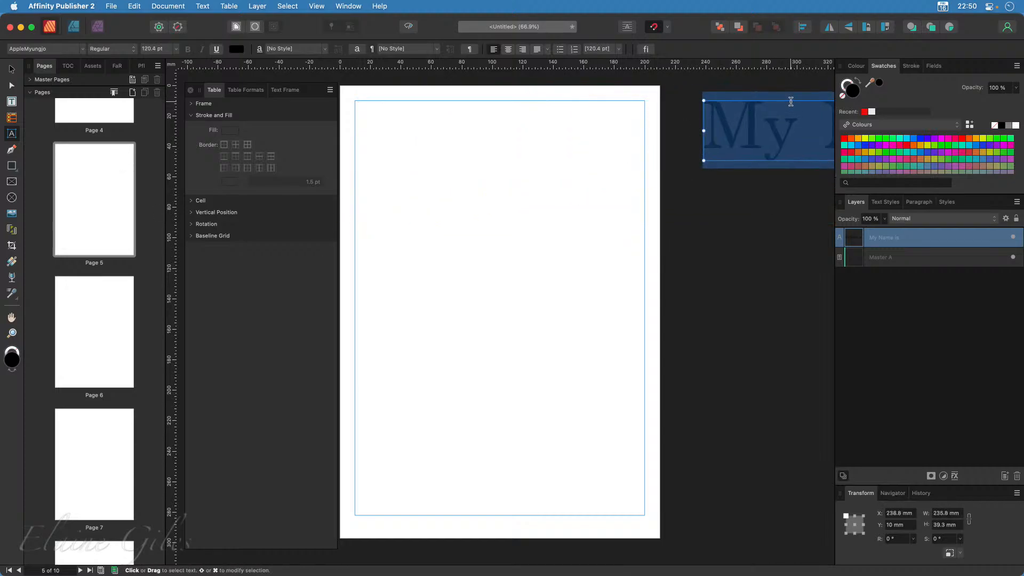
drag(790, 102, 446, 109)
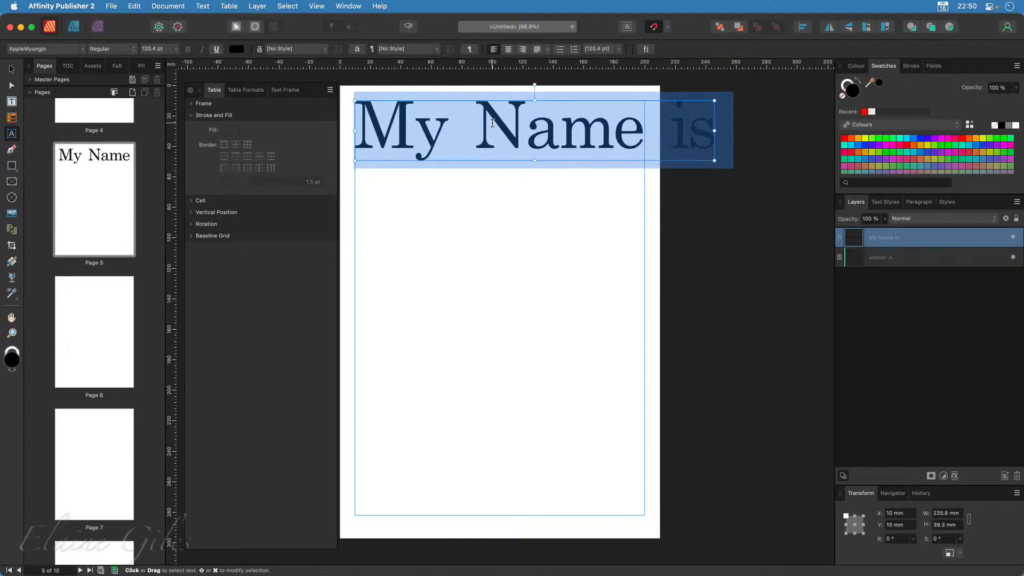
drag(714, 160, 645, 149)
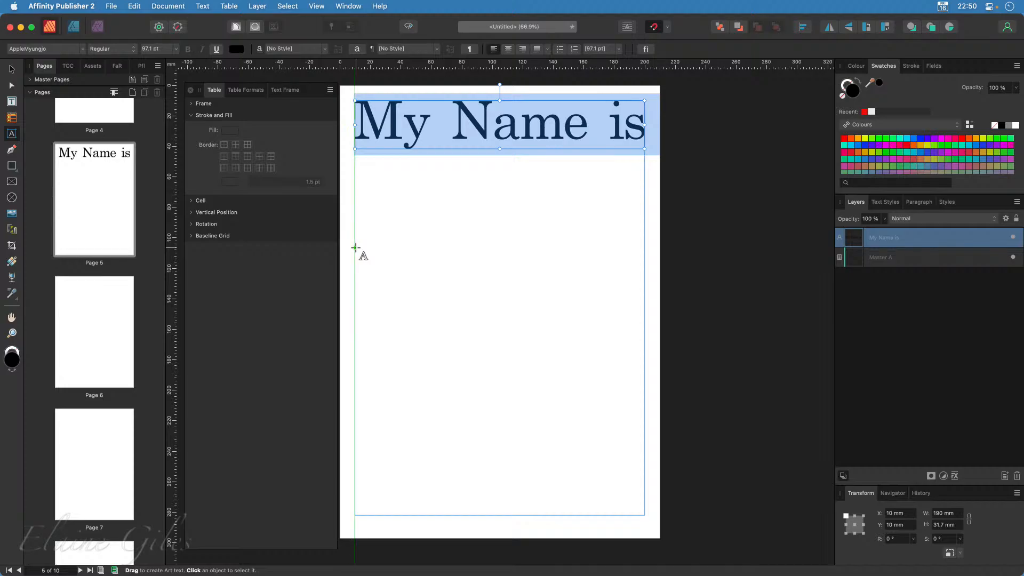
drag(355, 247, 469, 315)
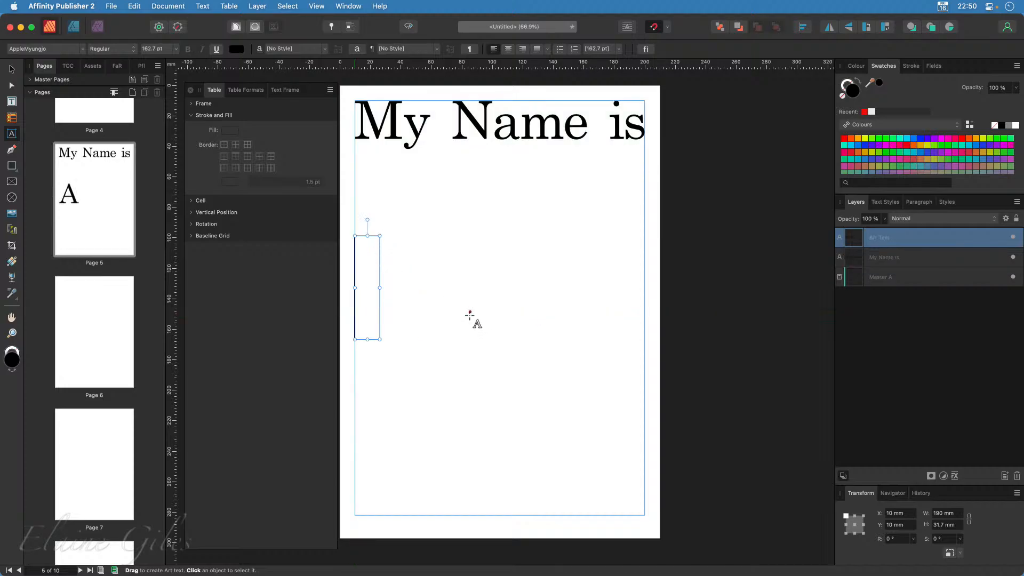
drag(380, 288, 646, 306)
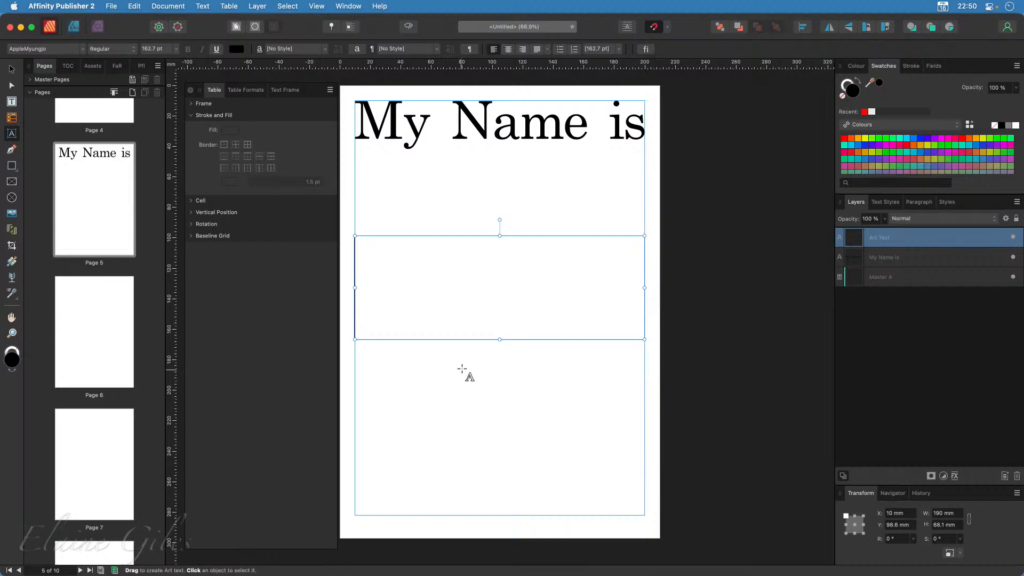
click(477, 112)
- Colour the whole "My Name is" text red using the Apple swatch palette
key(super+a)
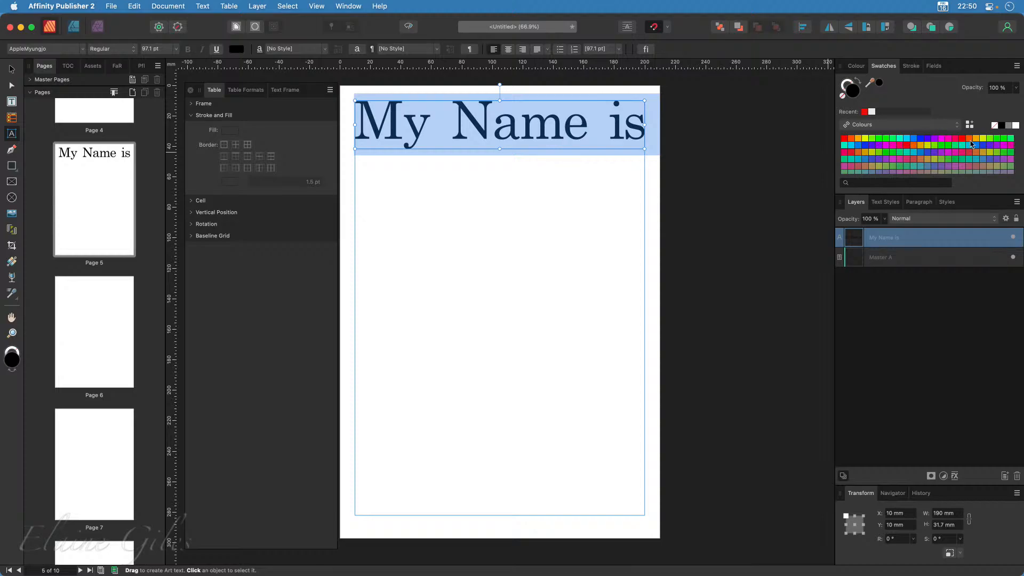
click(921, 126)
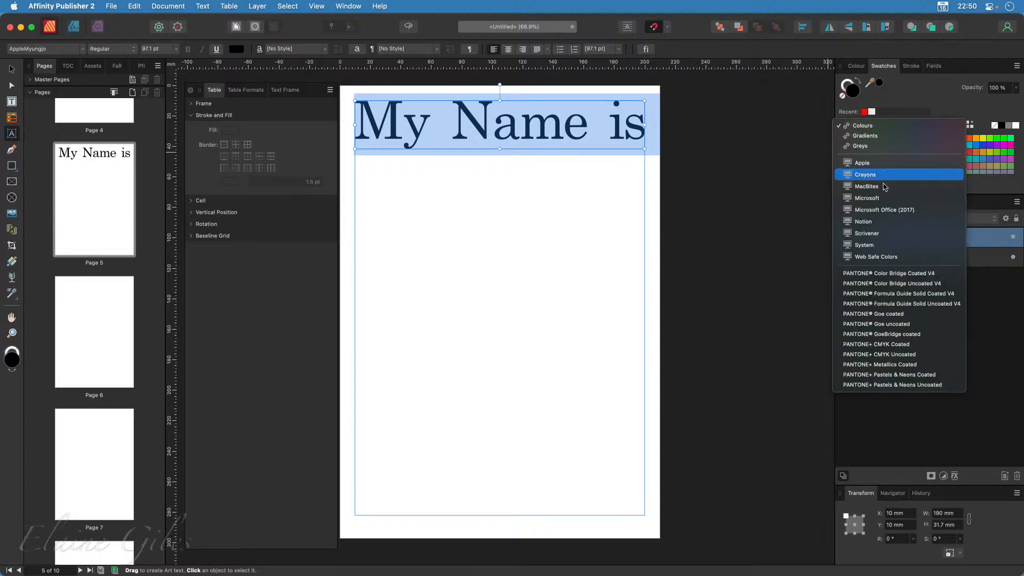
click(923, 163)
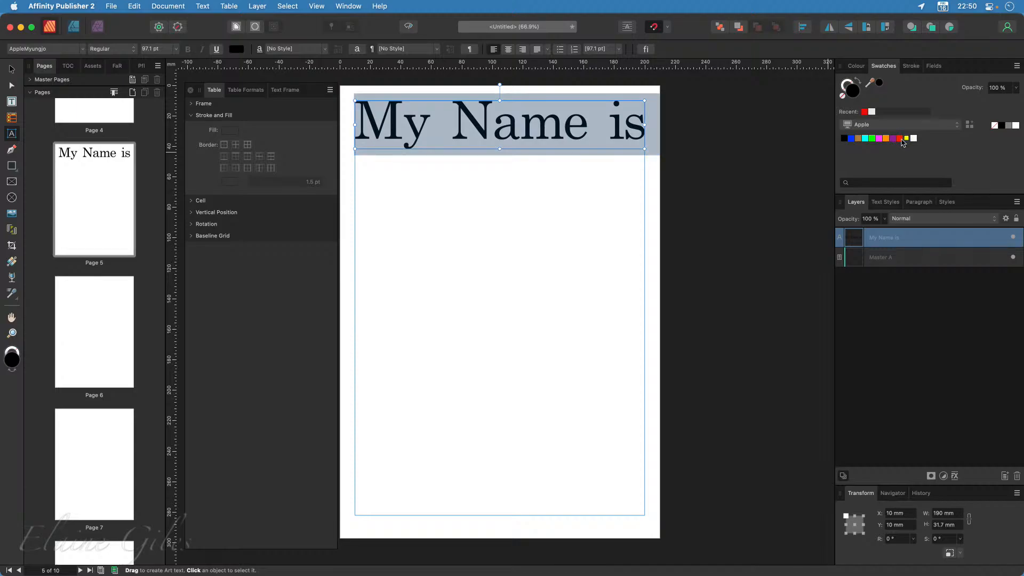
click(900, 139)
click(754, 244)
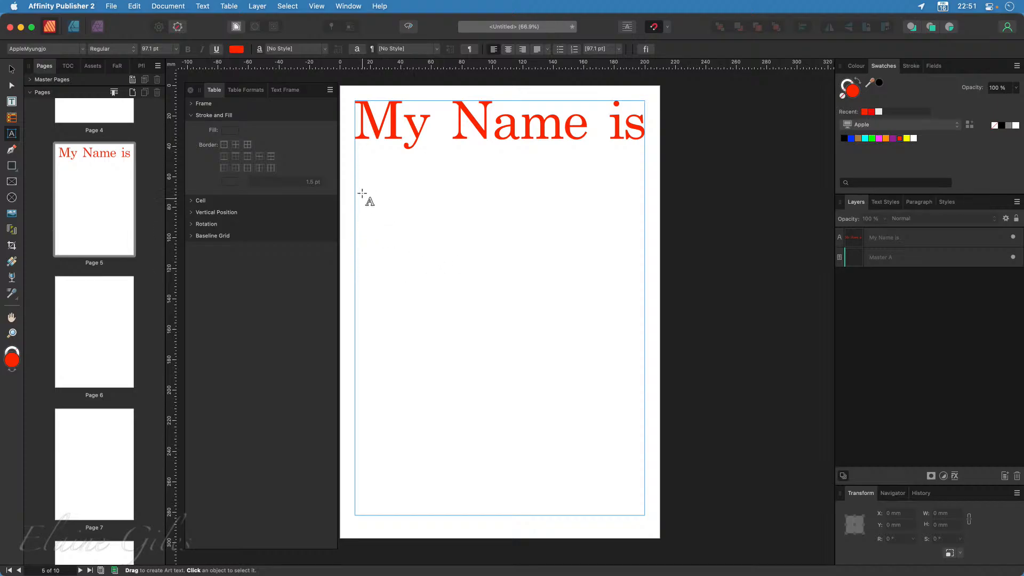
- Add artistic text reading "NAME" at 190.3 pt, starting at the margin below the "My Name is" line
drag(355, 202, 507, 280)
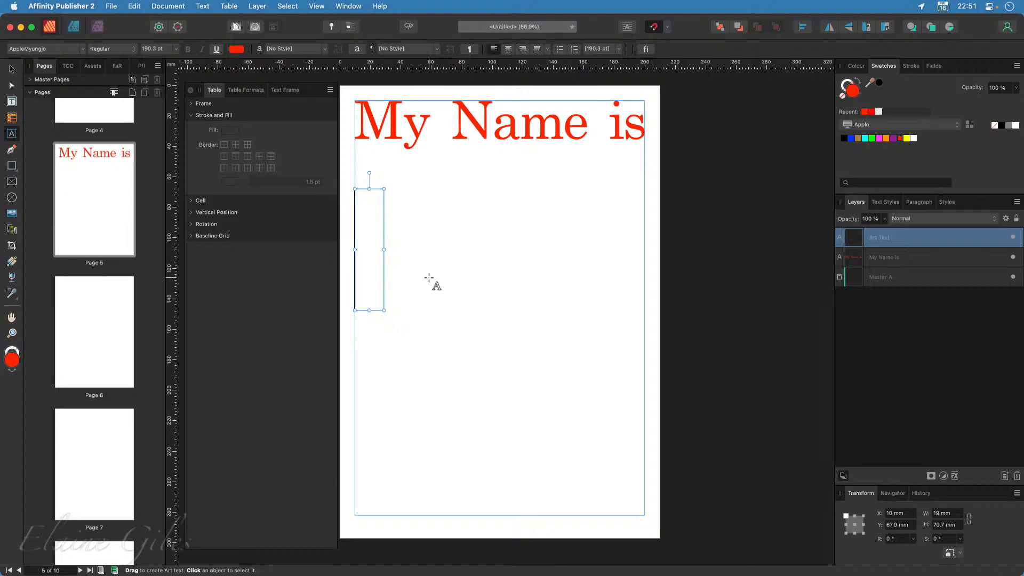
text(NAME)
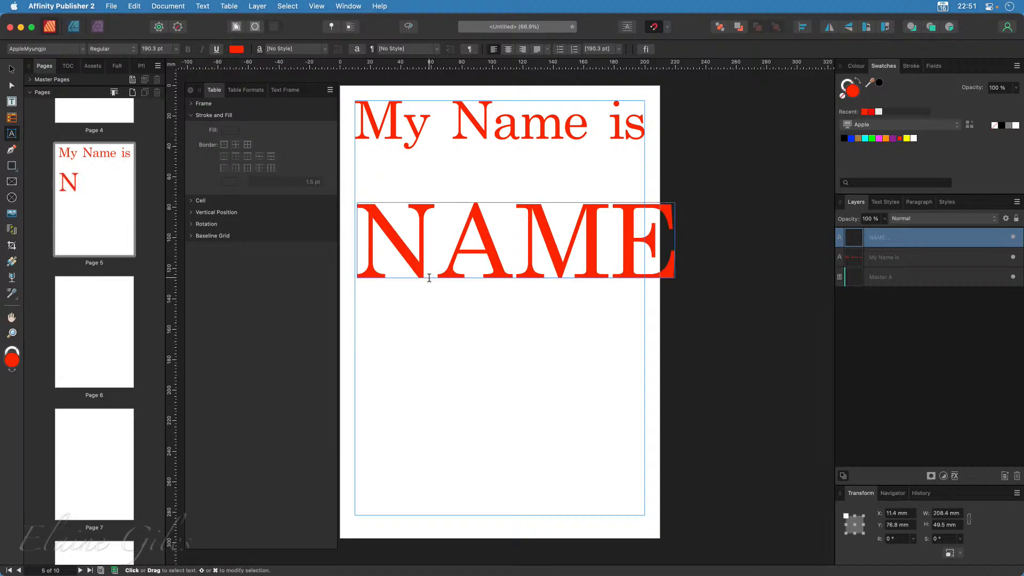
key(Escape)
click(12, 68)
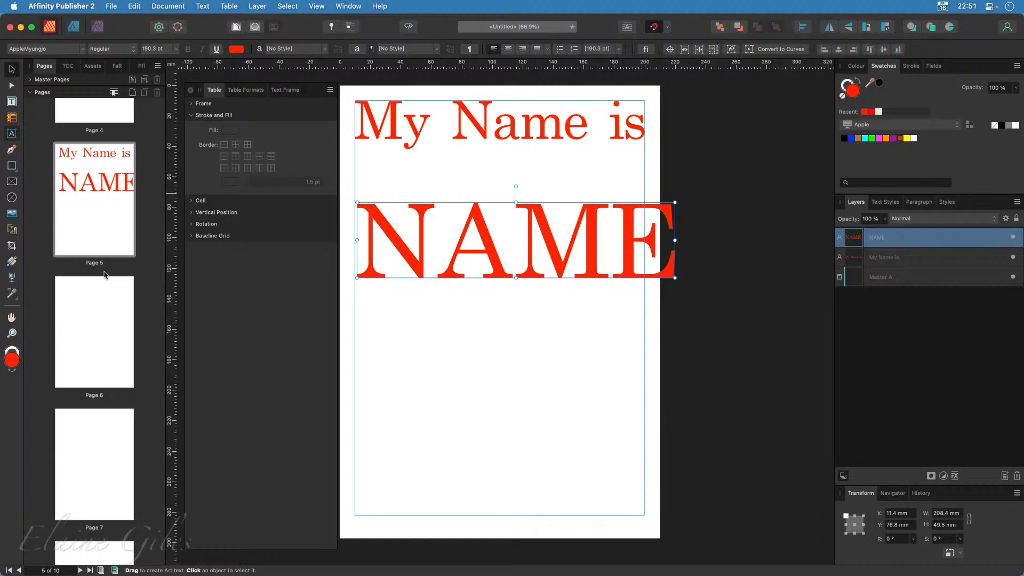
- Add one page after page 10 using Master A
scroll(112, 320, up, 8)
scroll(113, 320, up, 2)
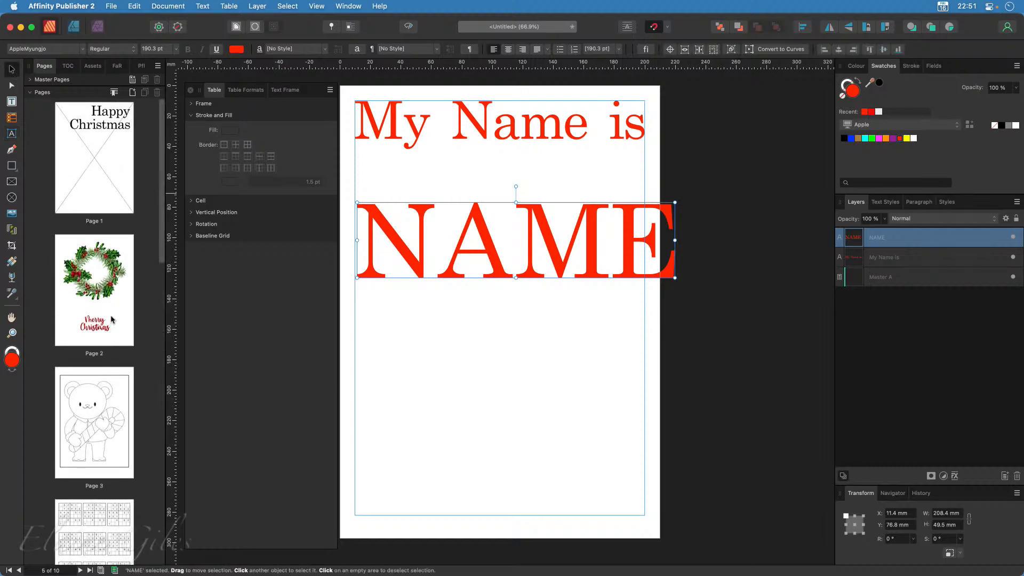
click(103, 163)
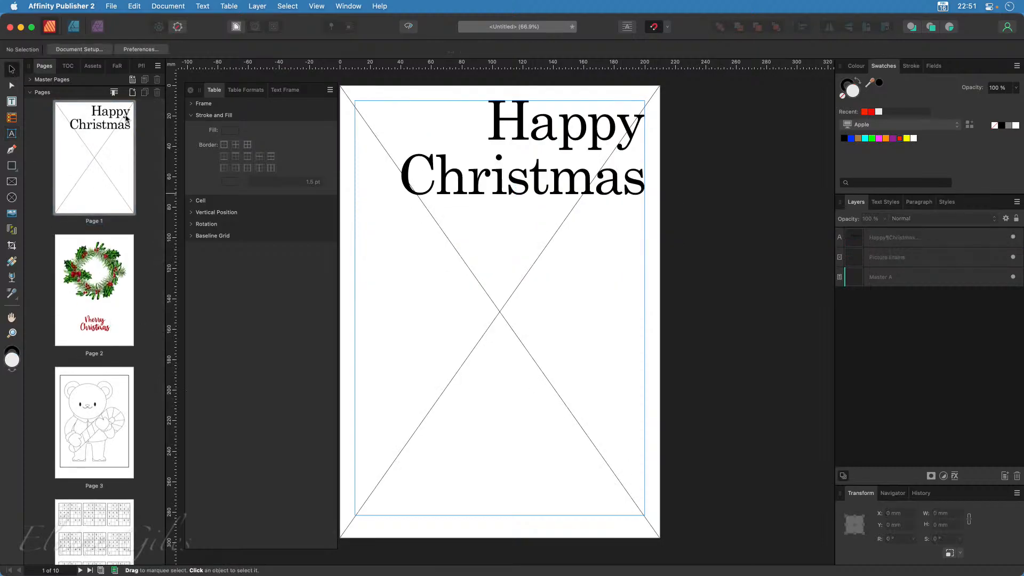
click(132, 92)
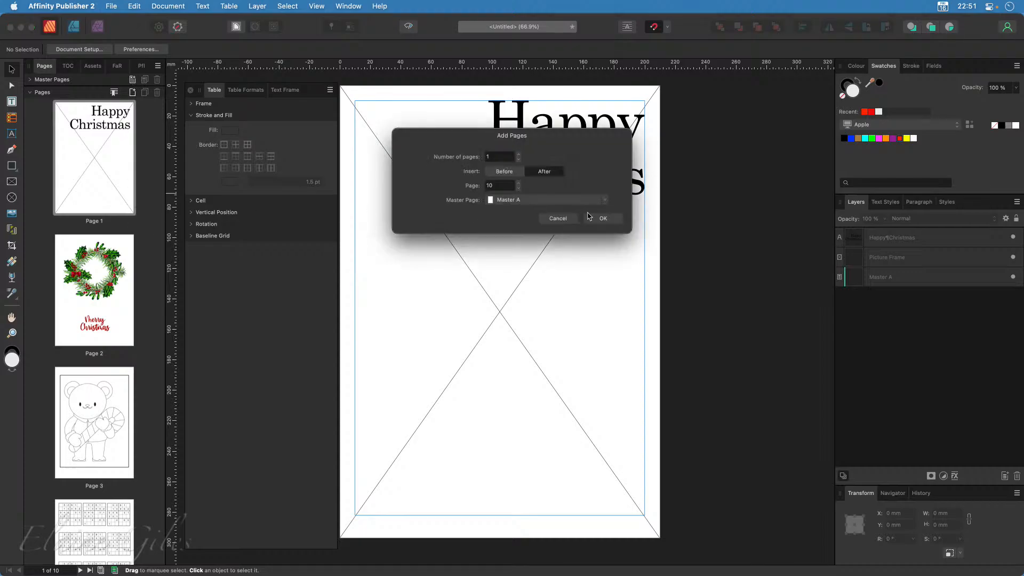
click(610, 220)
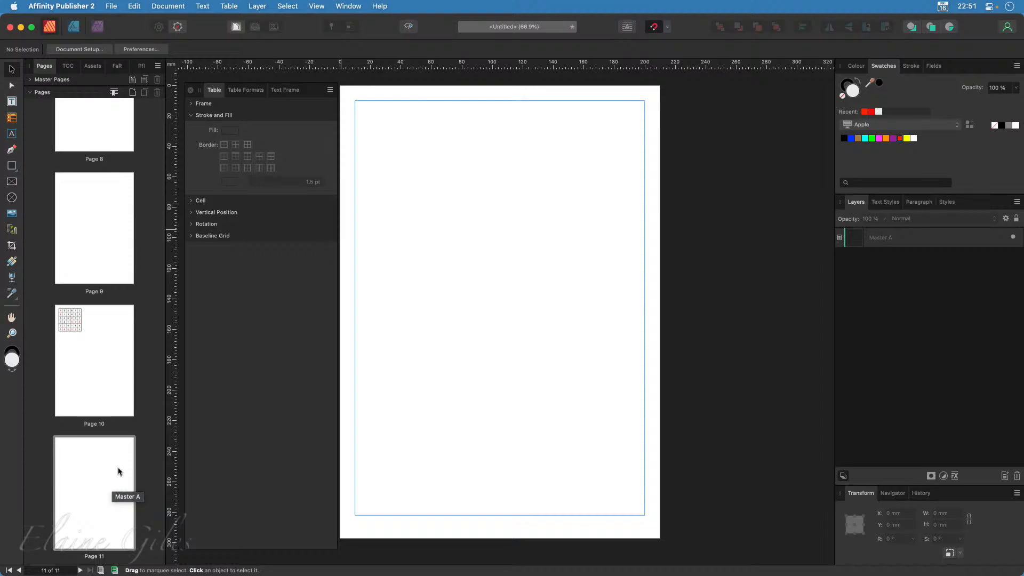
- Move the new blank page from the end of the document to page 2, directly after the cover
drag(101, 485, 58, 178)
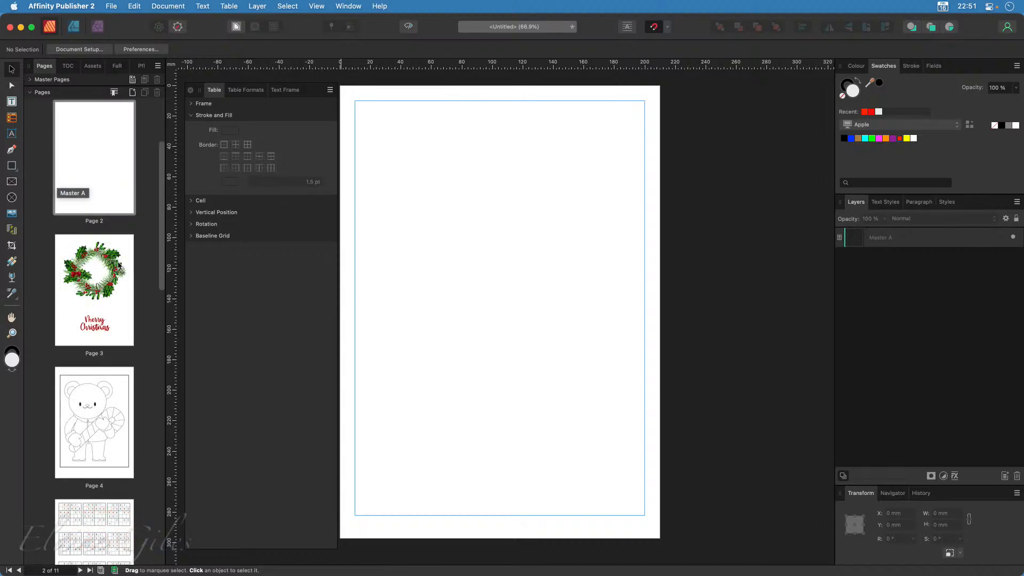
scroll(118, 268, up, 2)
scroll(118, 267, up, 1)
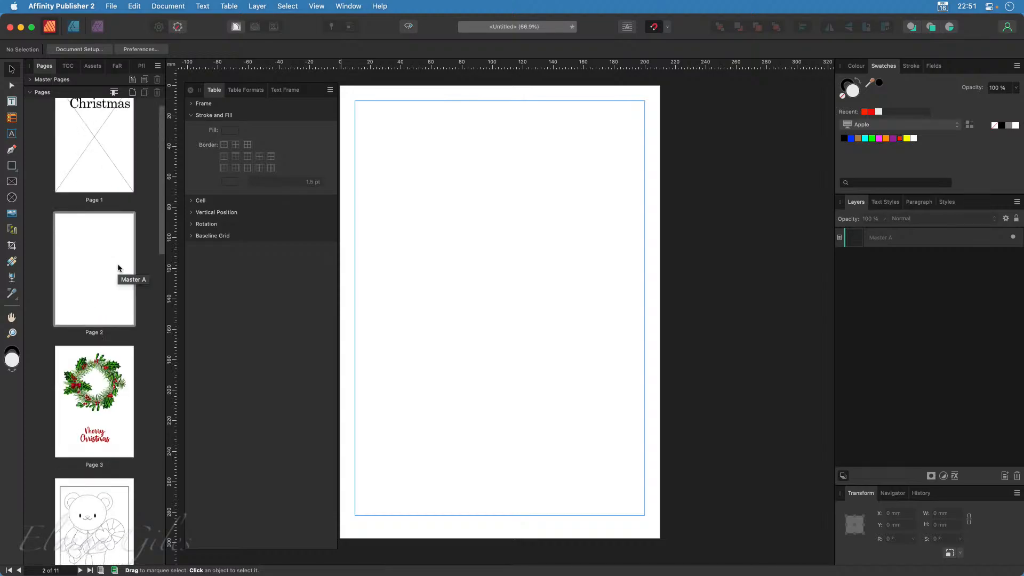
click(93, 376)
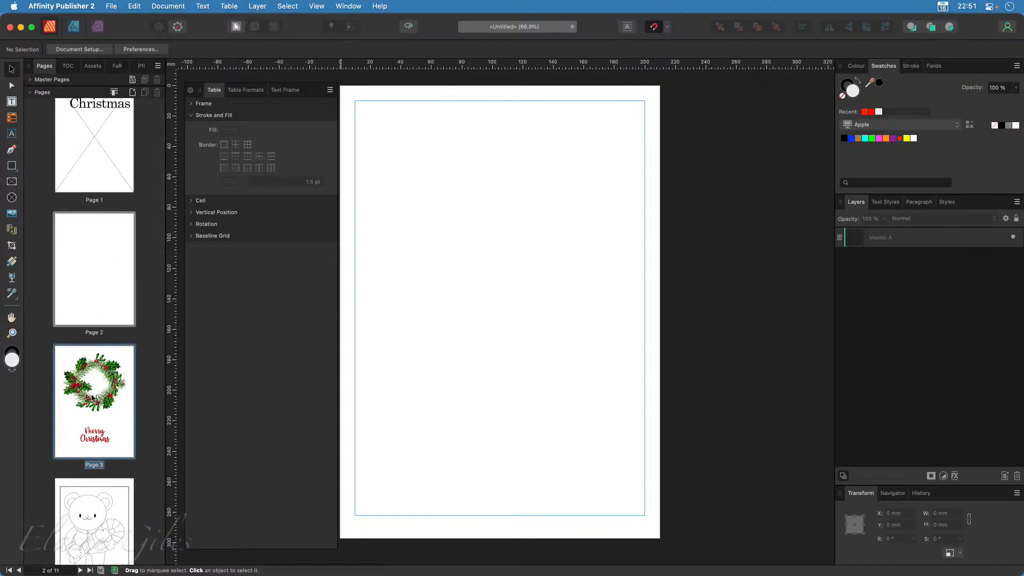
double_click(93, 397)
click(454, 368)
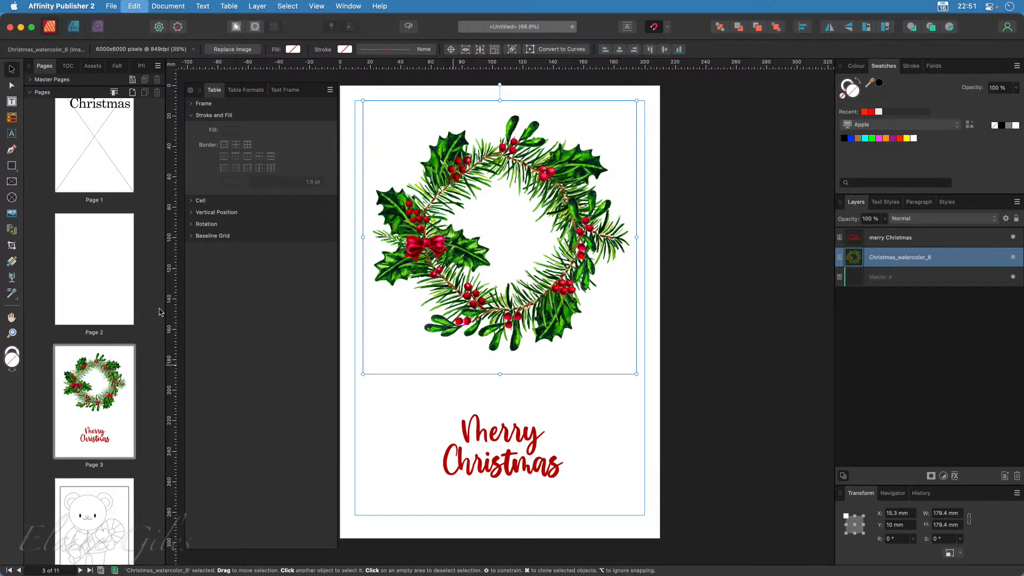
click(104, 282)
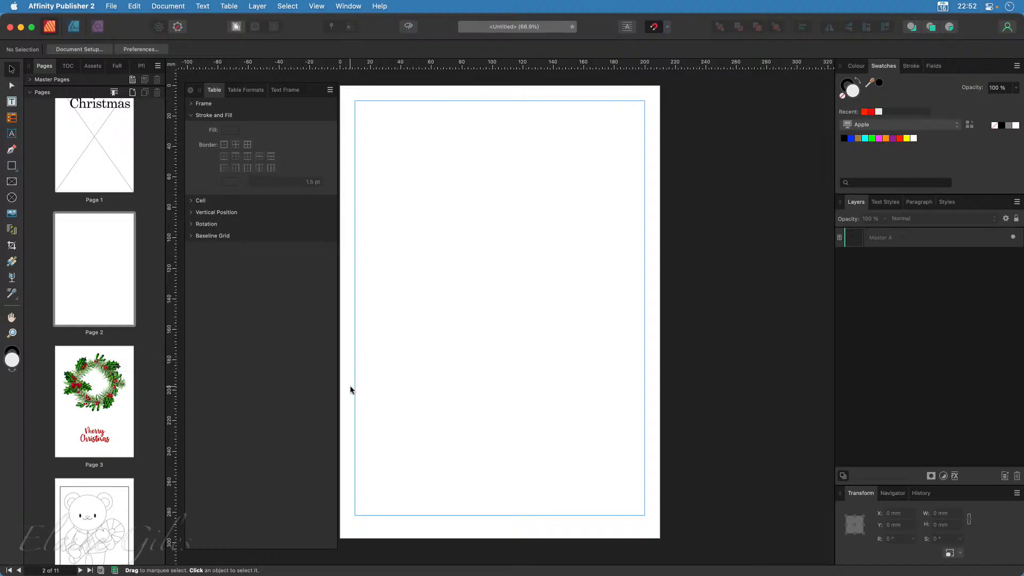
double_click(96, 269)
click(104, 280)
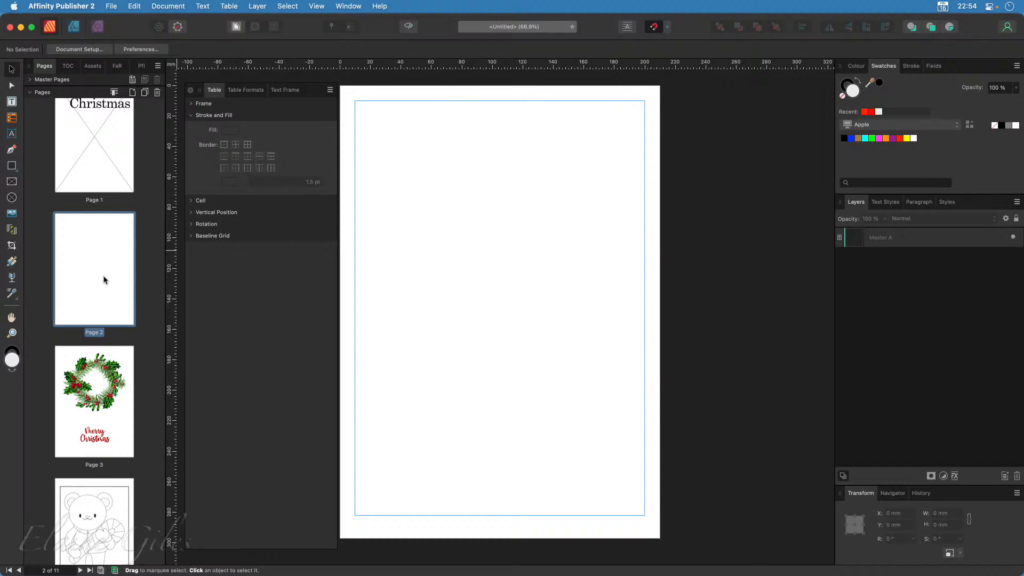
click(109, 417)
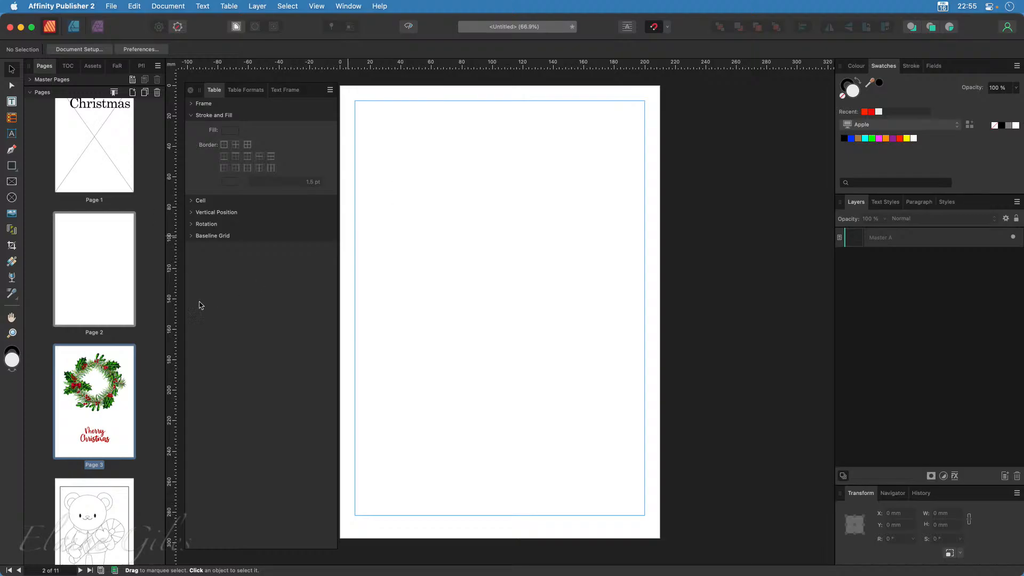
- Add red artistic text reading "This Book Belongs to ..." at 54.4 pt on blank page 2
click(11, 134)
drag(427, 279, 433, 291)
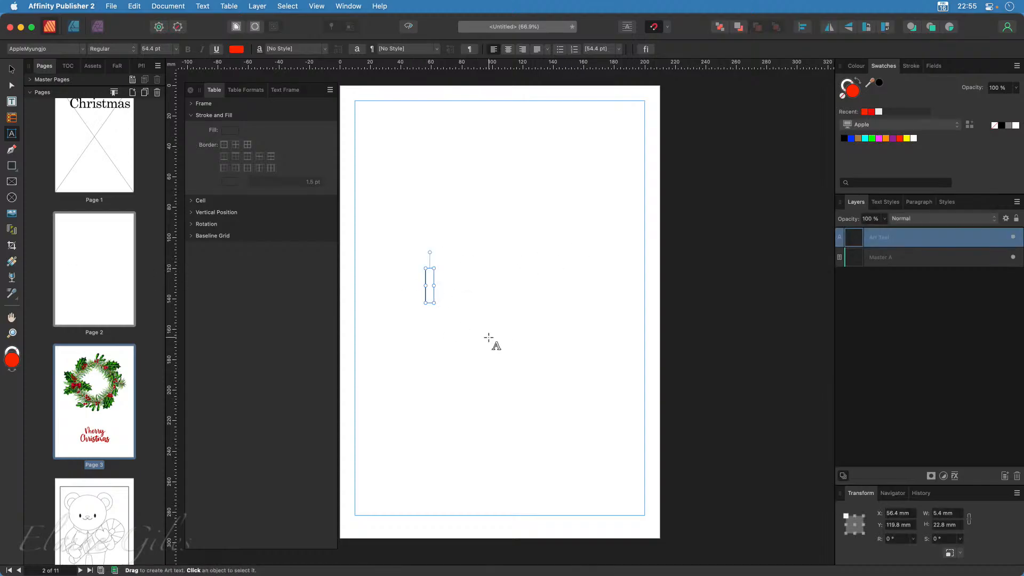
text(The)
key(BackSpace)
text(i)
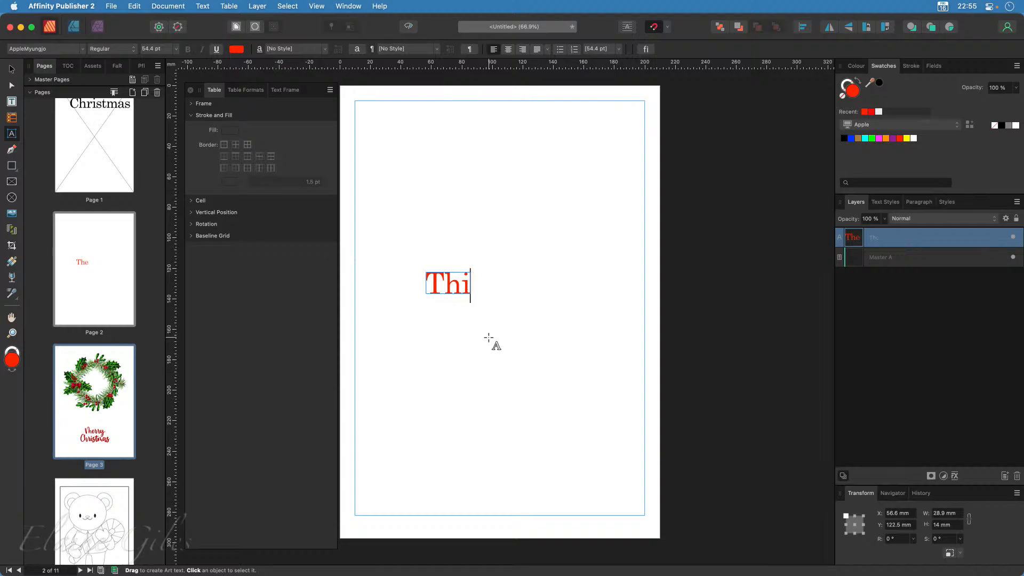
text(s Book )
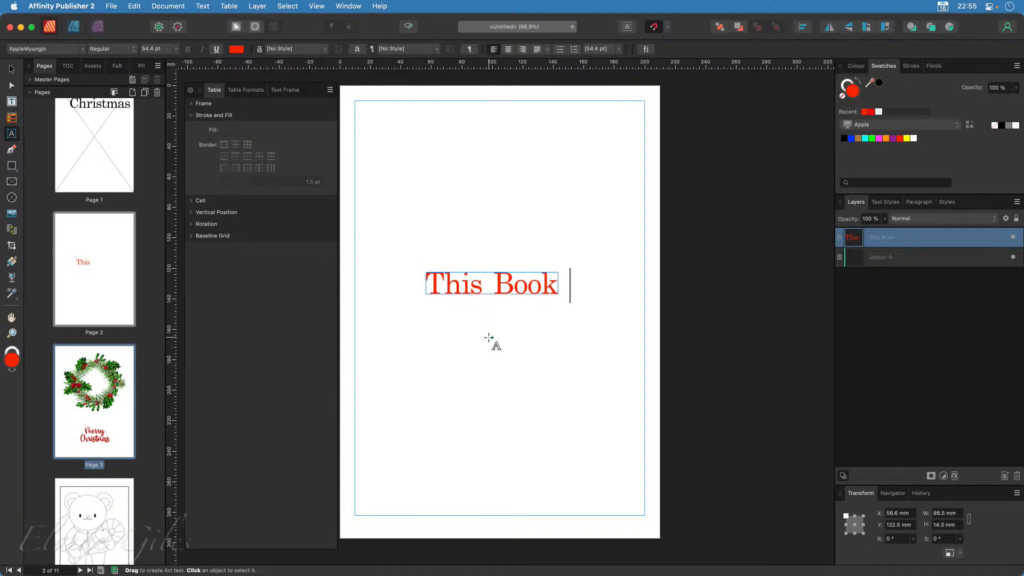
text(Belongs to)
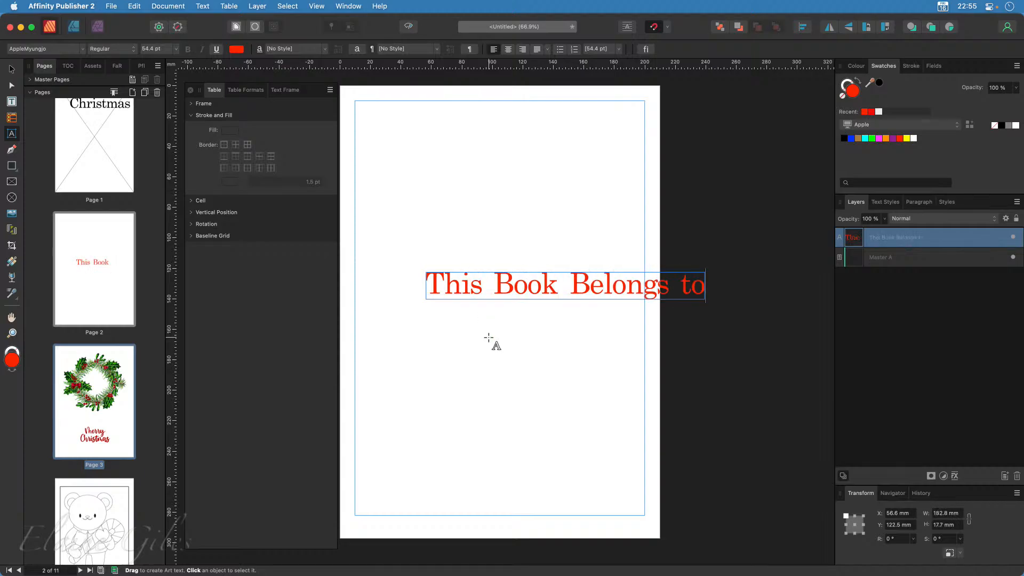
text( ...)
key(Escape)
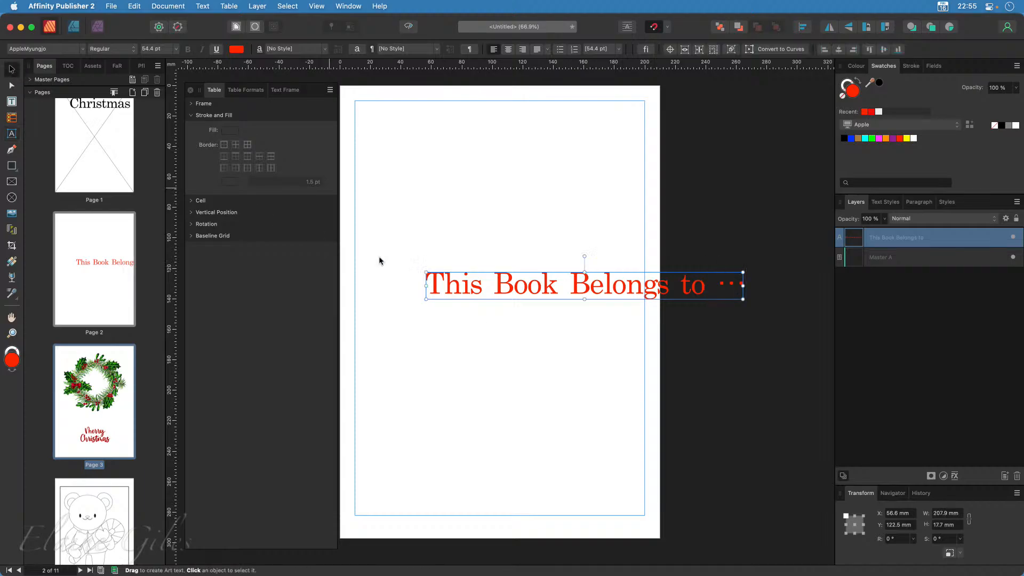
- Break the text into two lines after "Book" and centre it horizontally on the upper part of page 2, at X 48.4 mm, Y 66 mm
drag(559, 288, 503, 224)
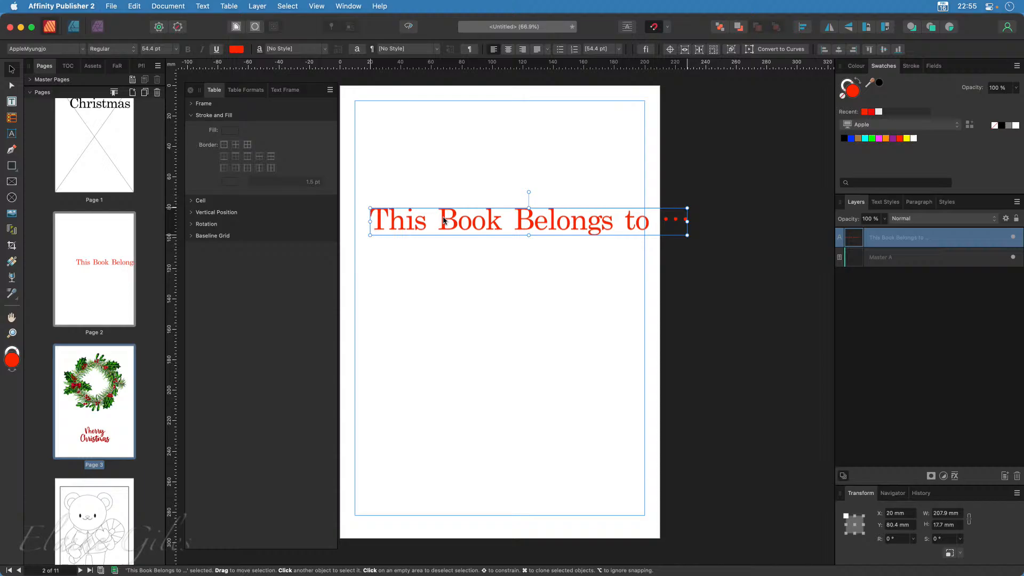
double_click(503, 224)
key(Delete)
key(Return)
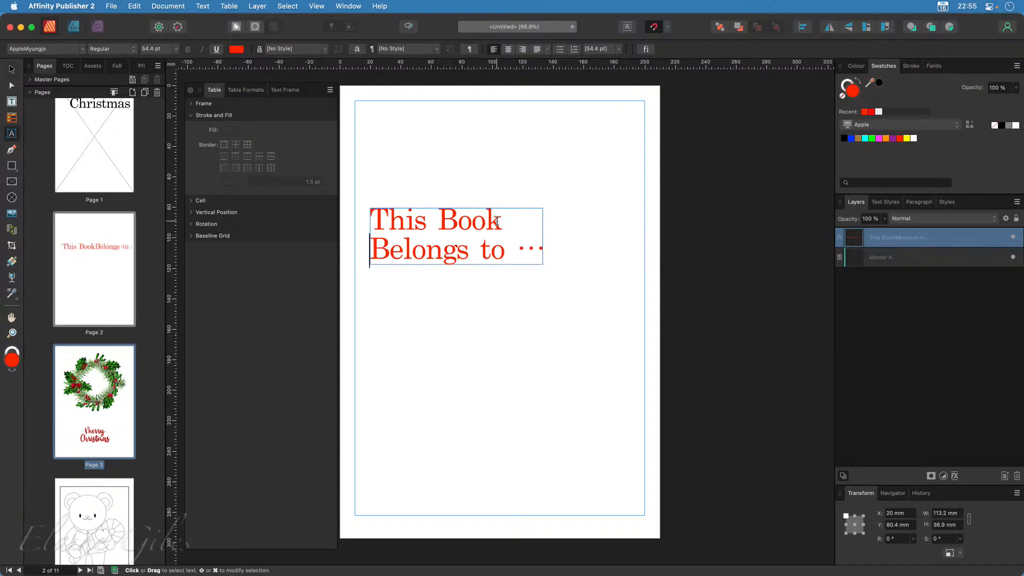
key(Escape)
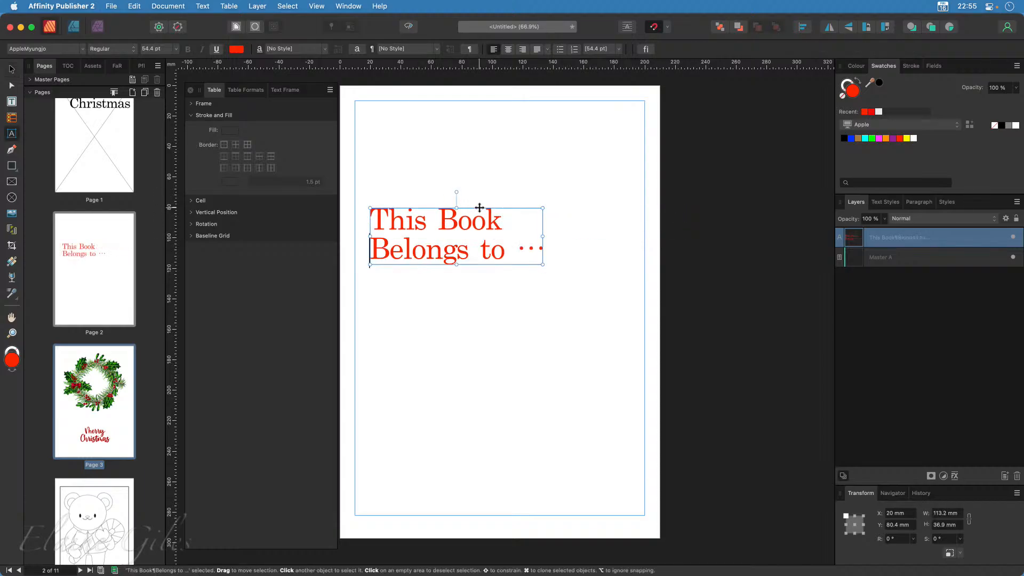
drag(479, 208, 524, 185)
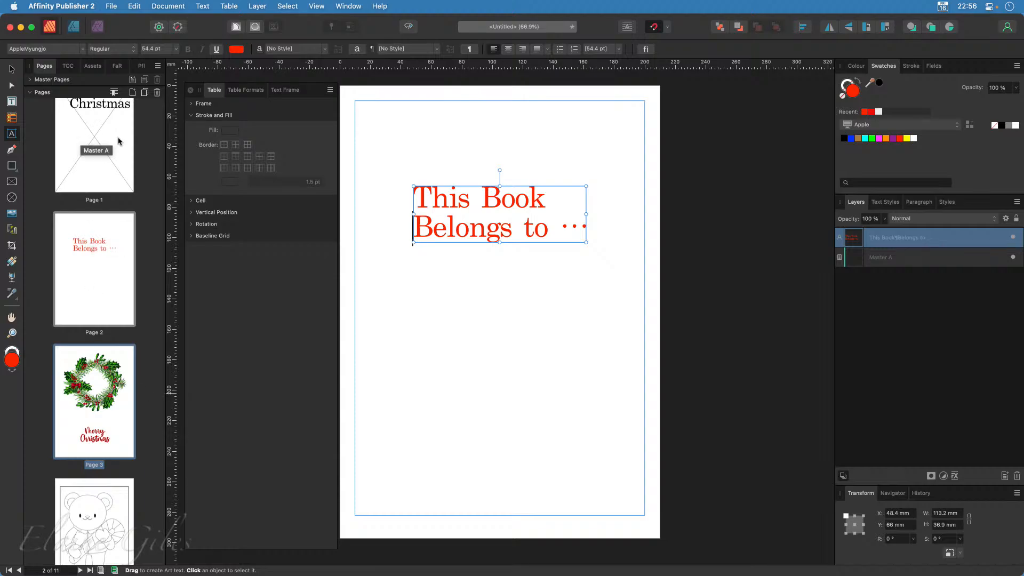
- Scale the "NAME" text on page 6 to 190 mm wide, spanning the margins from X 10 mm
scroll(105, 432, down, 5)
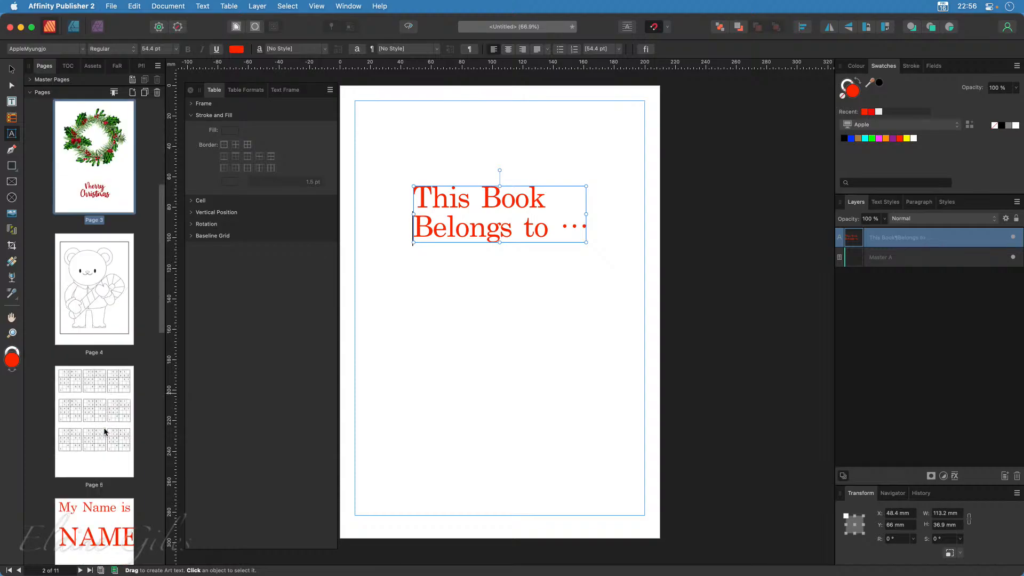
scroll(105, 432, down, 2)
click(114, 249)
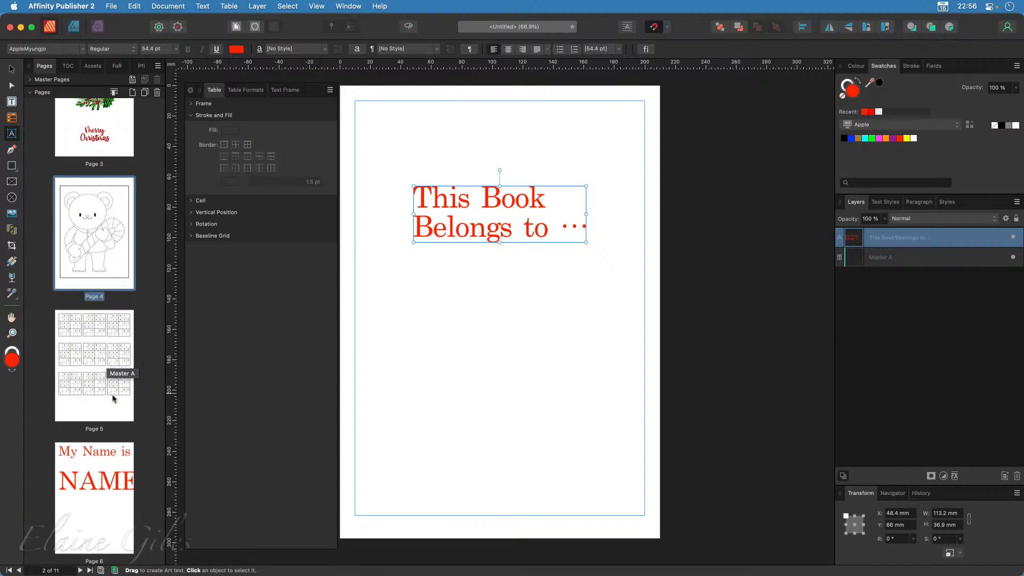
scroll(109, 462, down, 6)
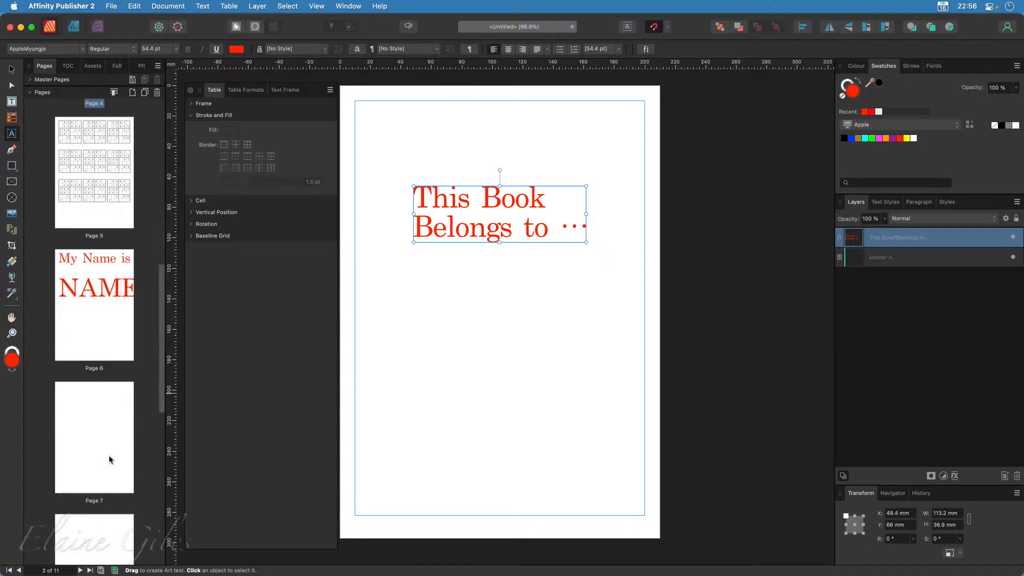
click(111, 305)
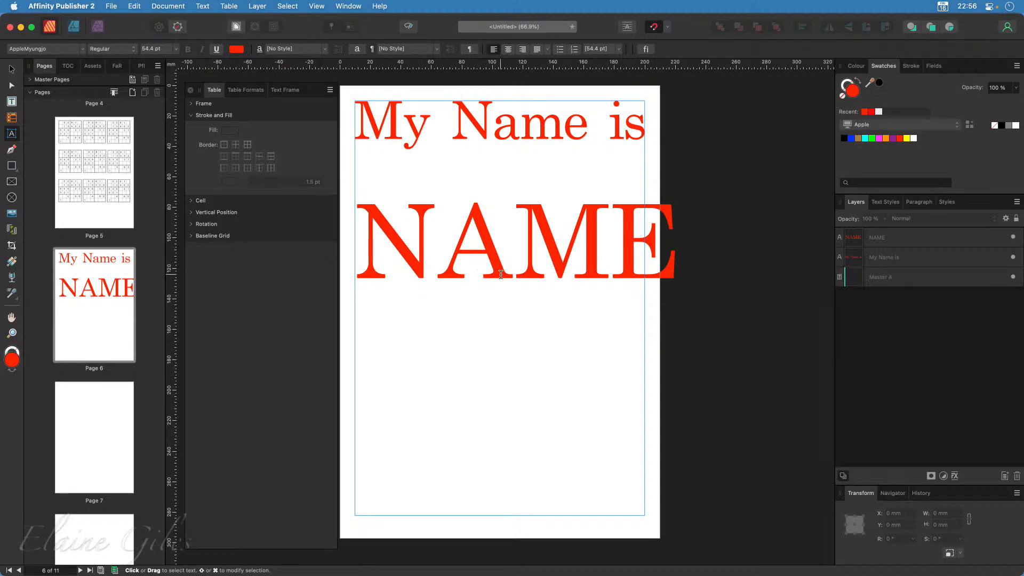
key(Escape)
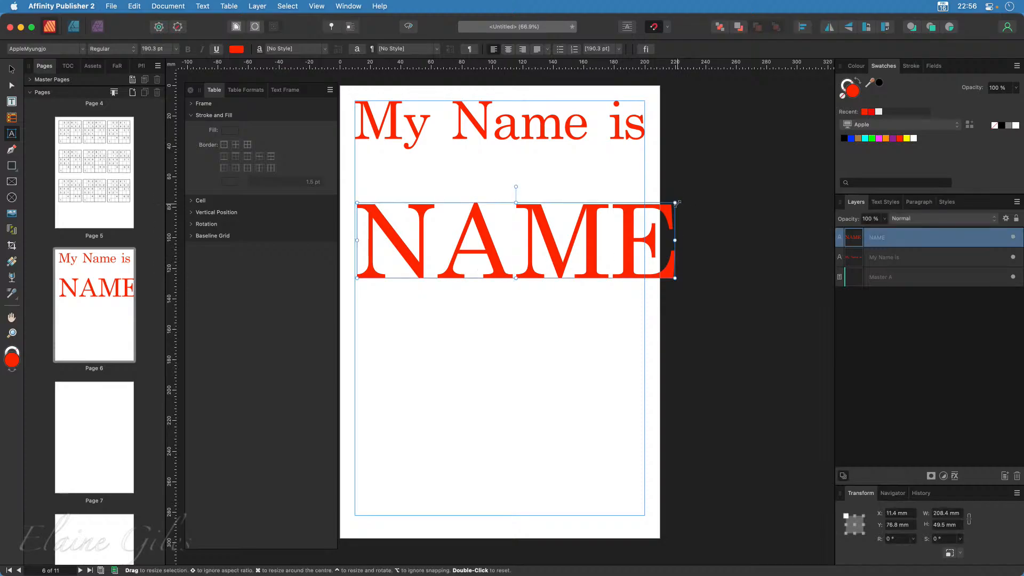
drag(675, 203, 645, 210)
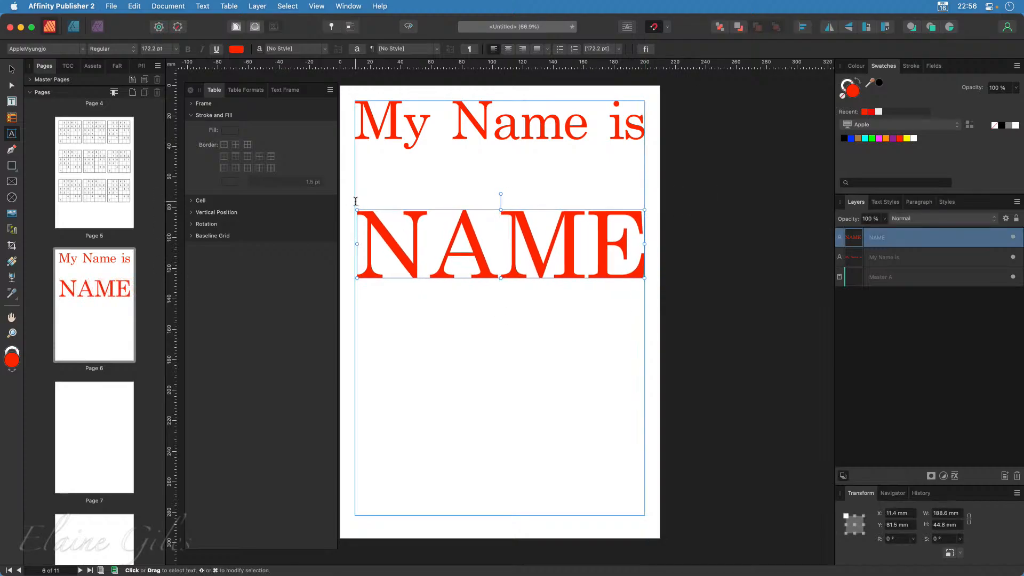
drag(355, 209, 348, 215)
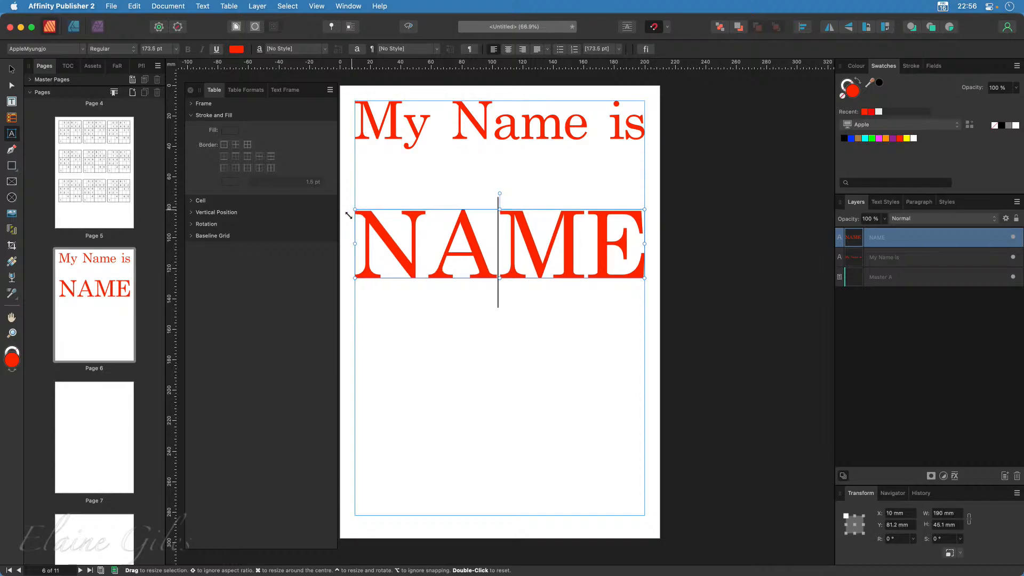
- Add artistic text reading "My" on blank page 7 and scale it to 87.5 mm wide near the upper margin
click(84, 446)
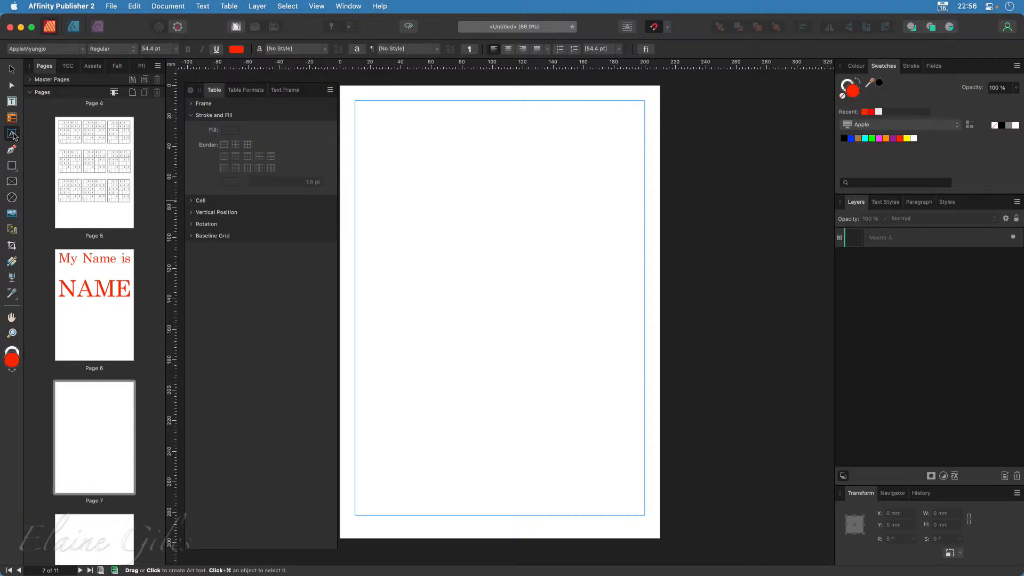
drag(359, 101, 558, 393)
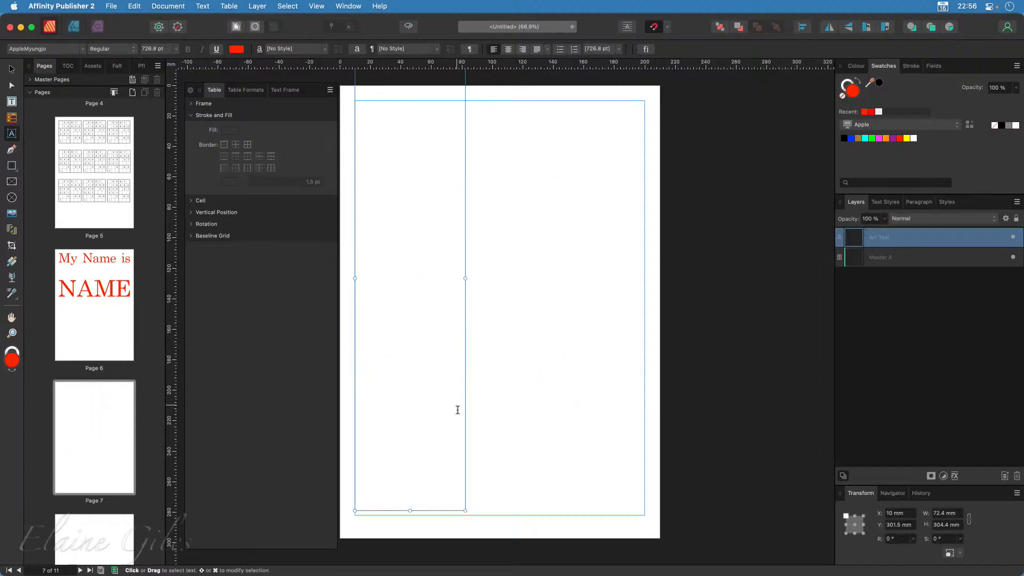
text(My)
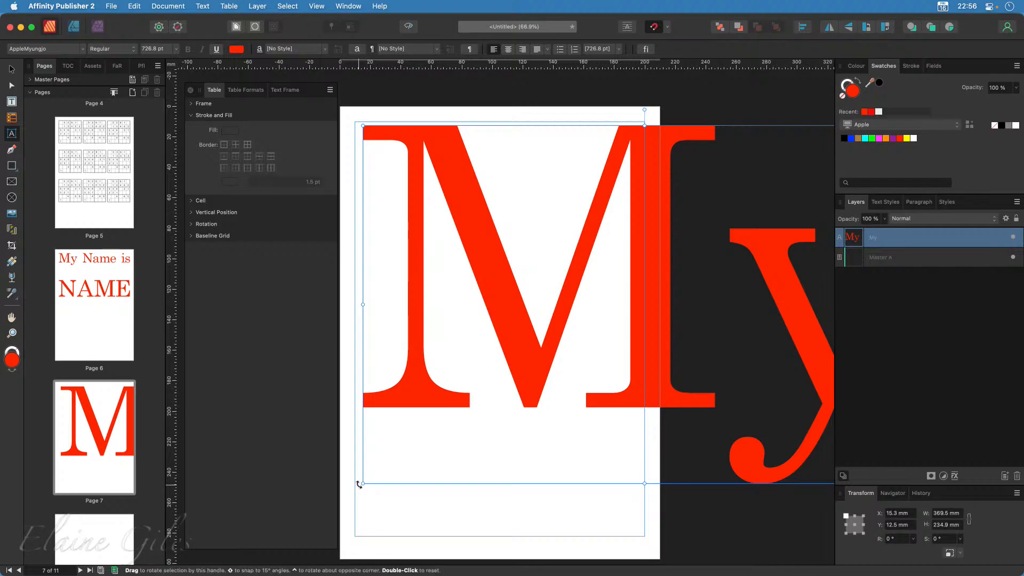
drag(362, 483, 368, 125)
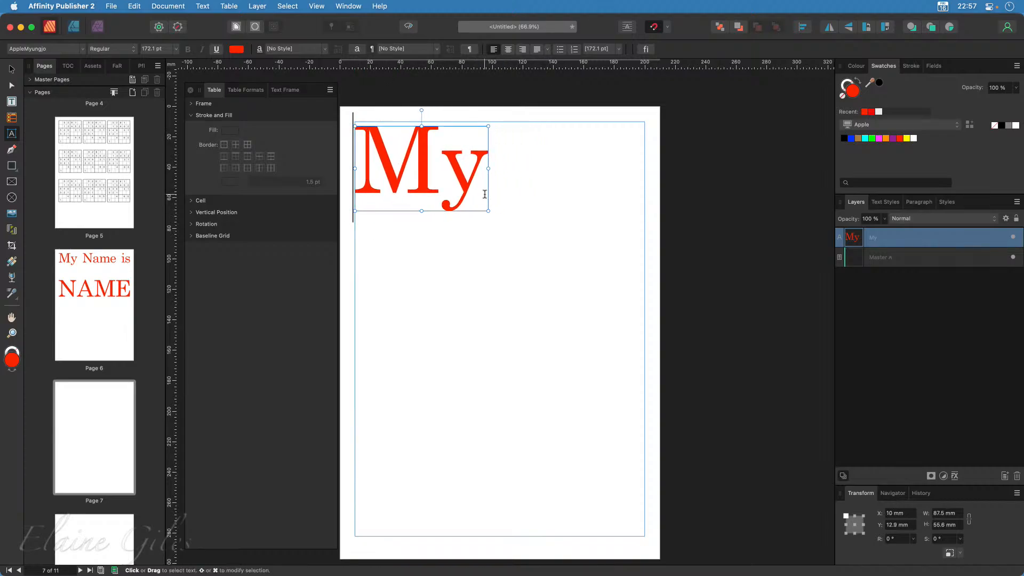
- Set the "My" text on page 7 to 64 pt and extend it to read "My favourite colour is"
key(super+a)
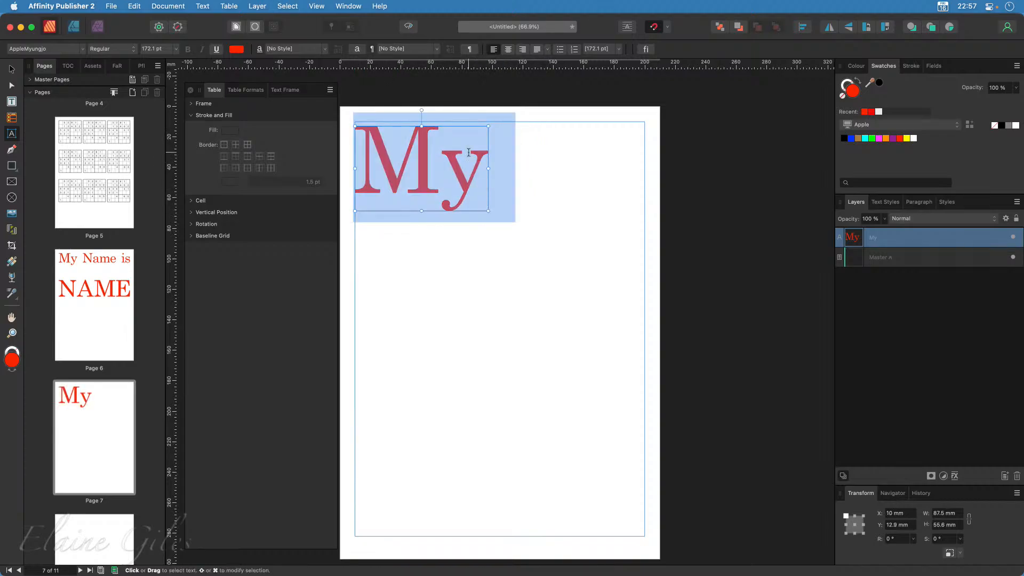
click(176, 49)
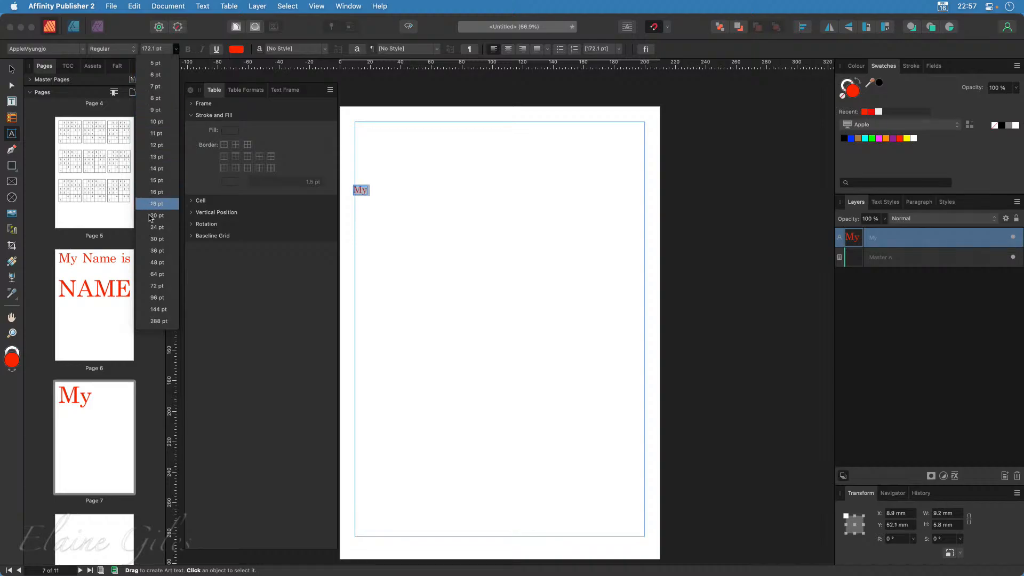
click(157, 274)
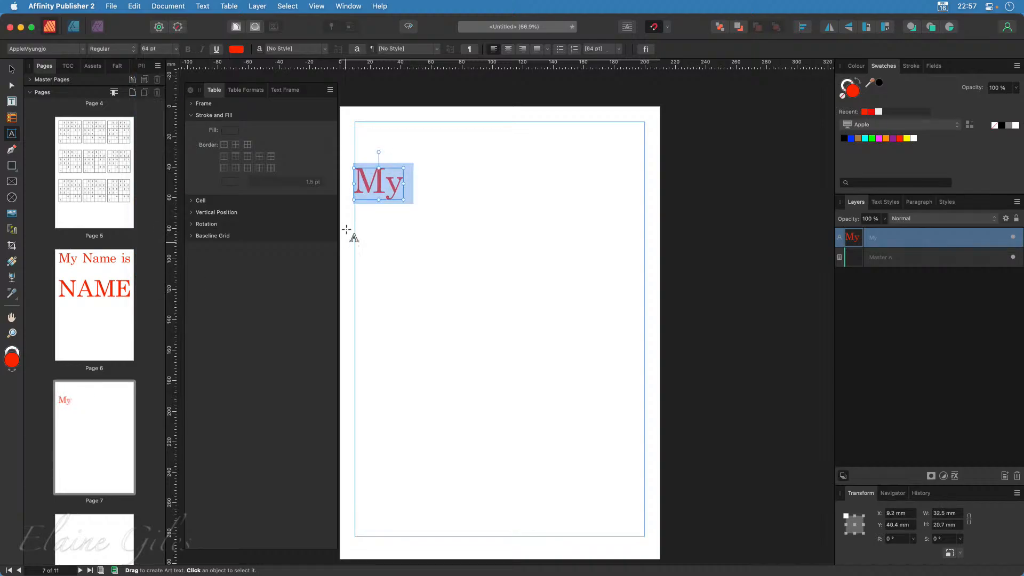
click(401, 182)
text(fav)
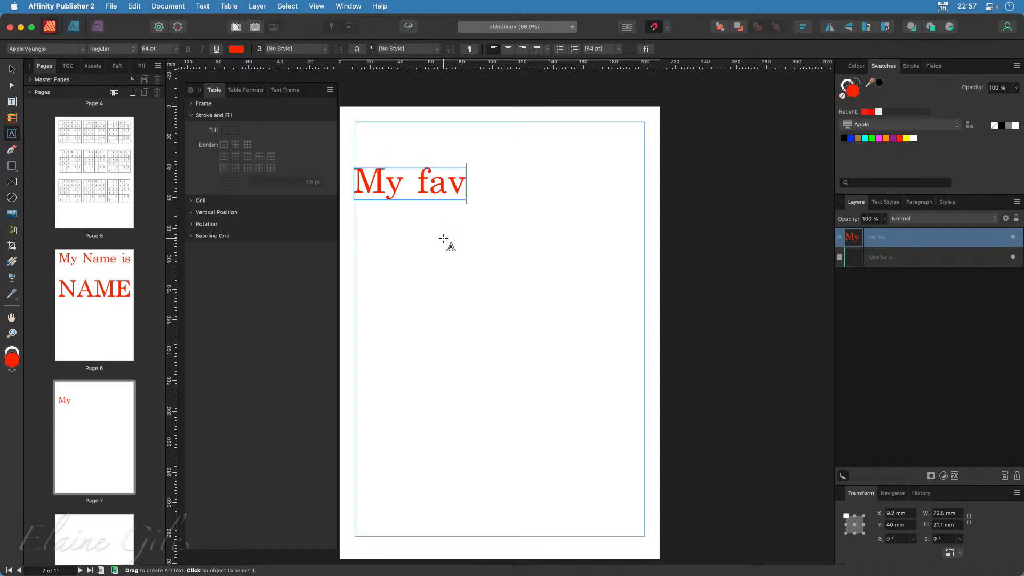
text(ourite colour is)
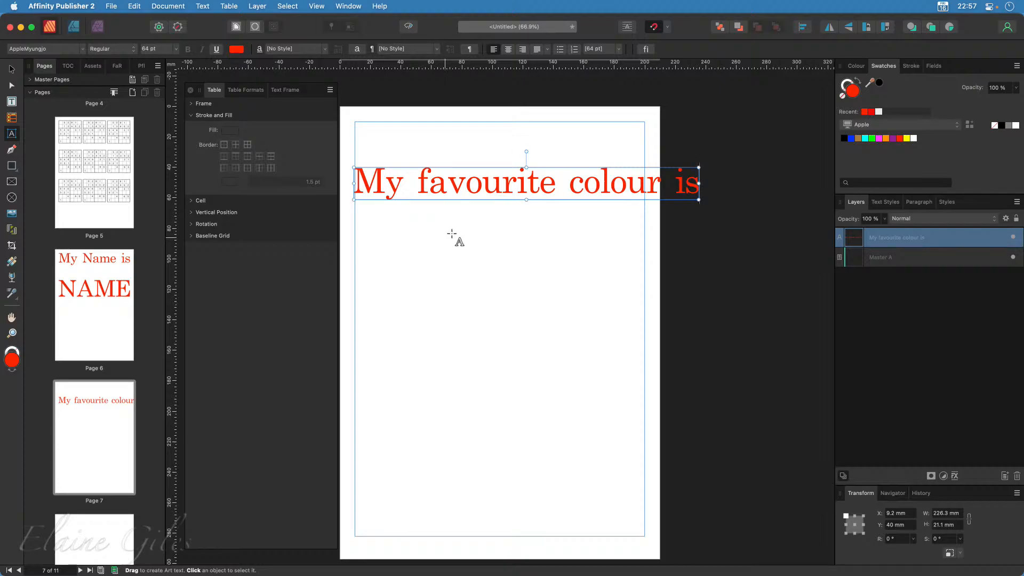
- Break the page 7 text into two lines after "favourite" and add " ..." at the end
click(556, 184)
key(Return)
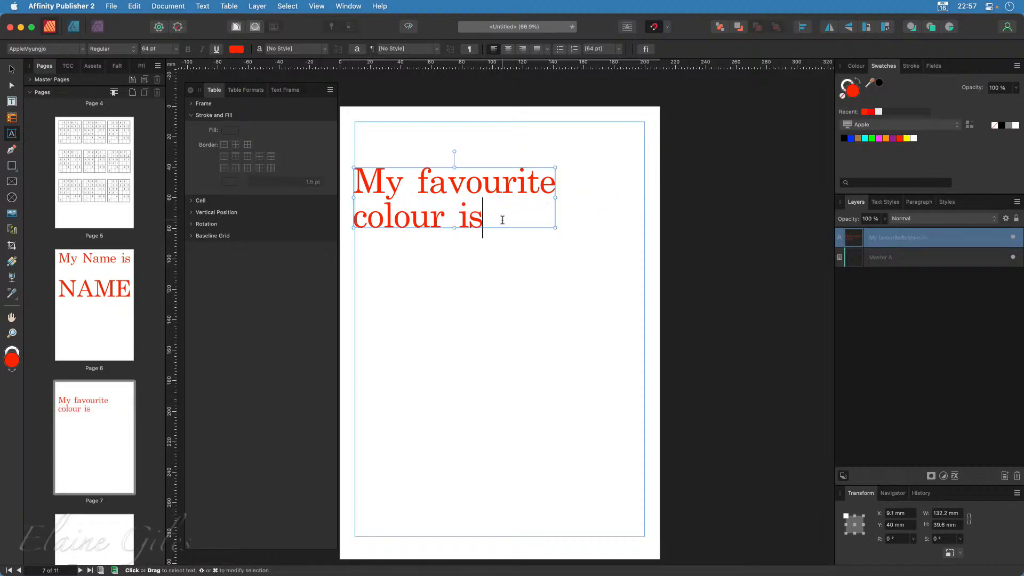
text(...)
key(super+z)
key(Escape)
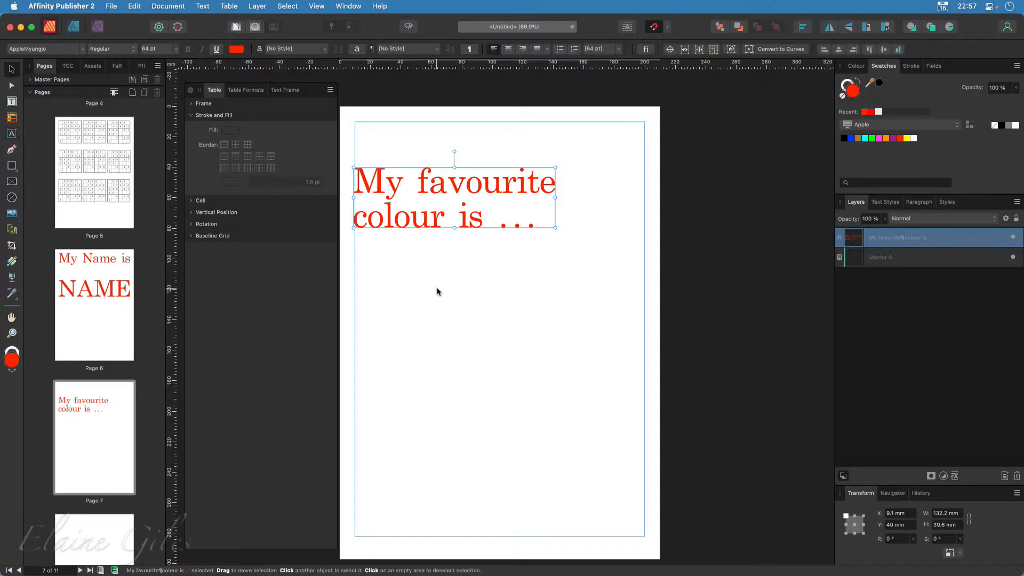
- Move the "My favourite colour is ..." text up to the corner where the page's upper and left margins meet
click(437, 290)
drag(461, 213, 463, 168)
click(343, 261)
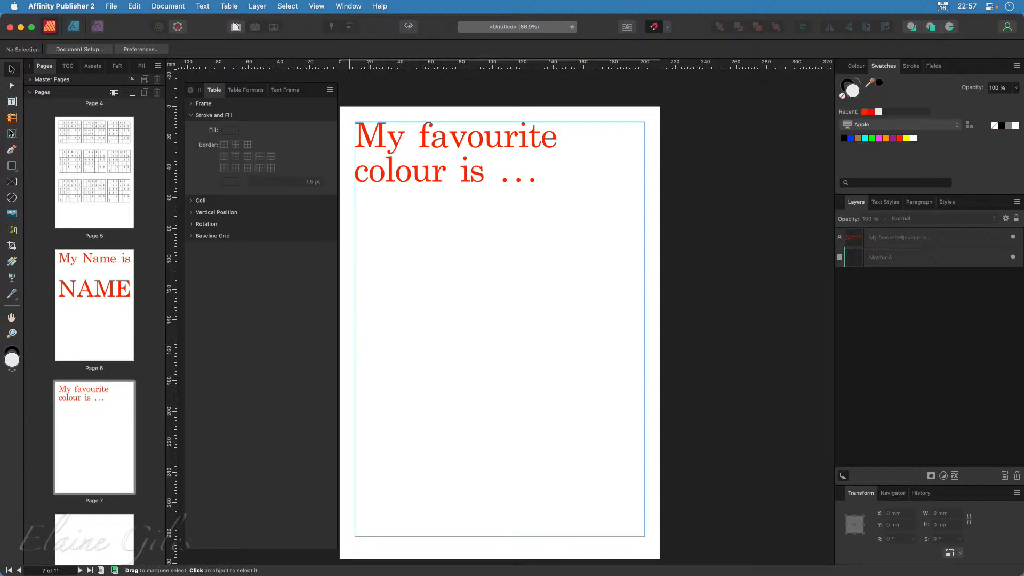
- Add red artistic text reading "COLOUR" at 64 pt by the left margin, below the page 7 heading
click(12, 134)
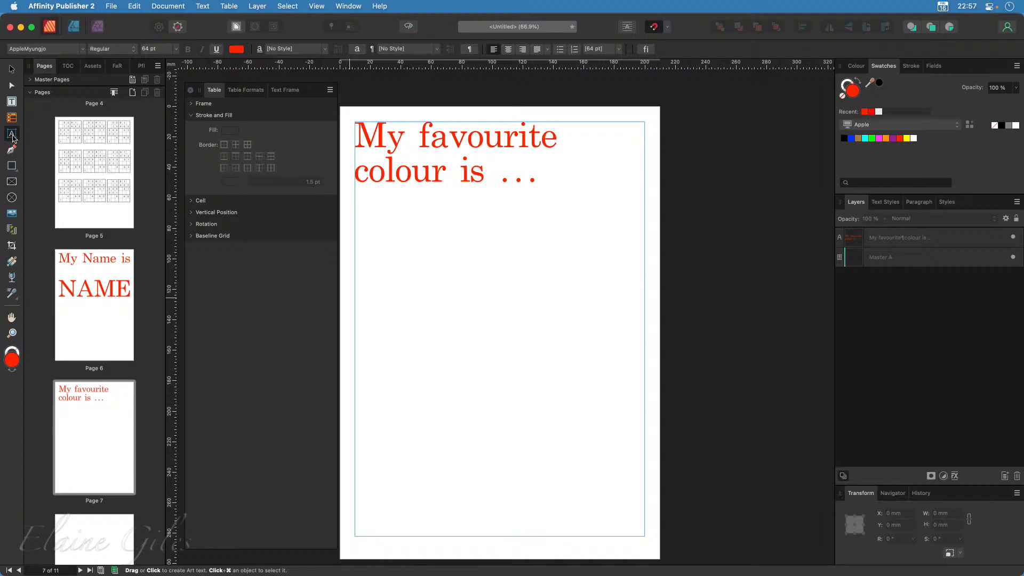
click(358, 271)
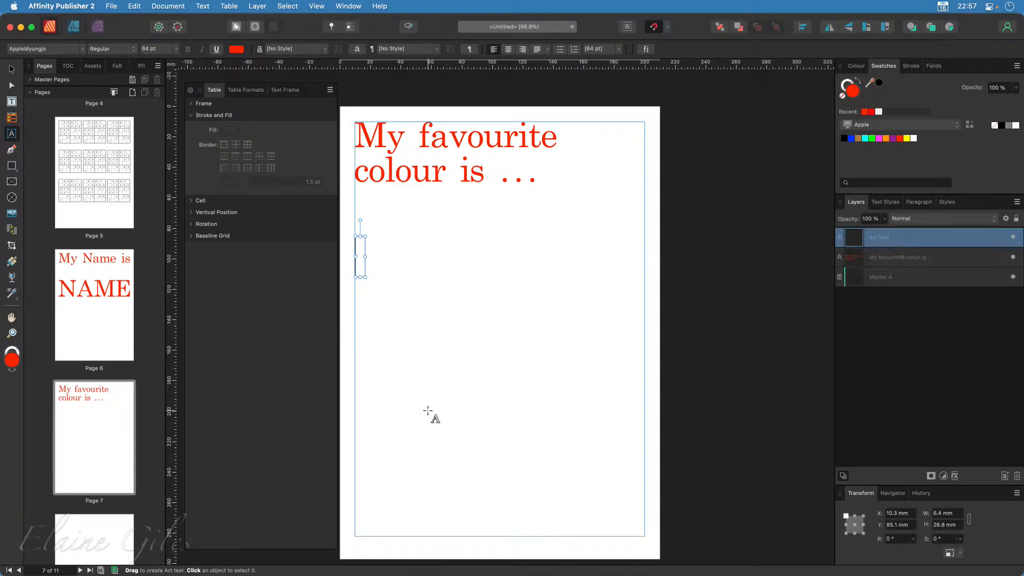
text(COLOUR)
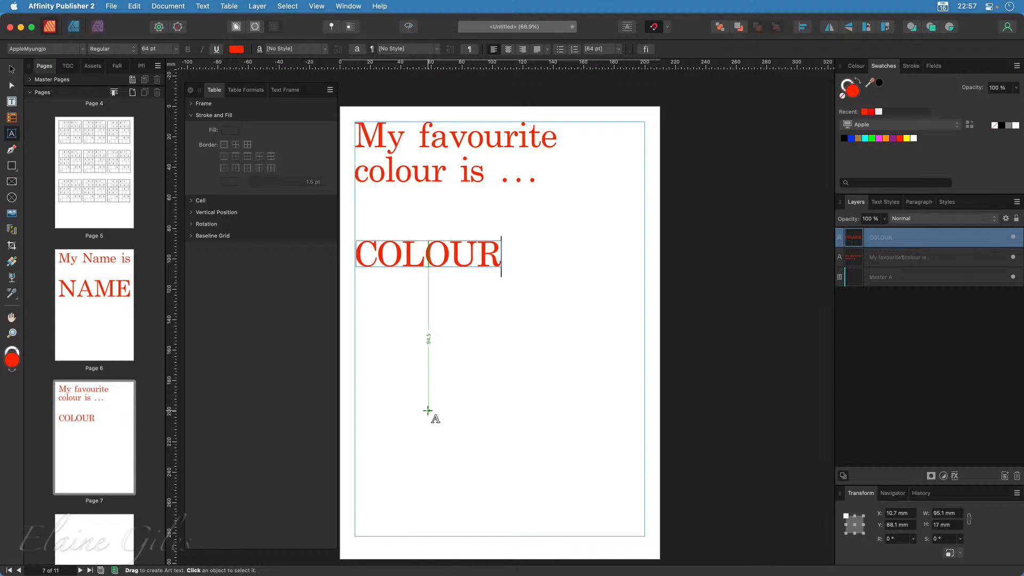
key(Escape)
- Change the font of the "COLOUR" text to KG Primary Dots Lined
double_click(412, 248)
key(super+a)
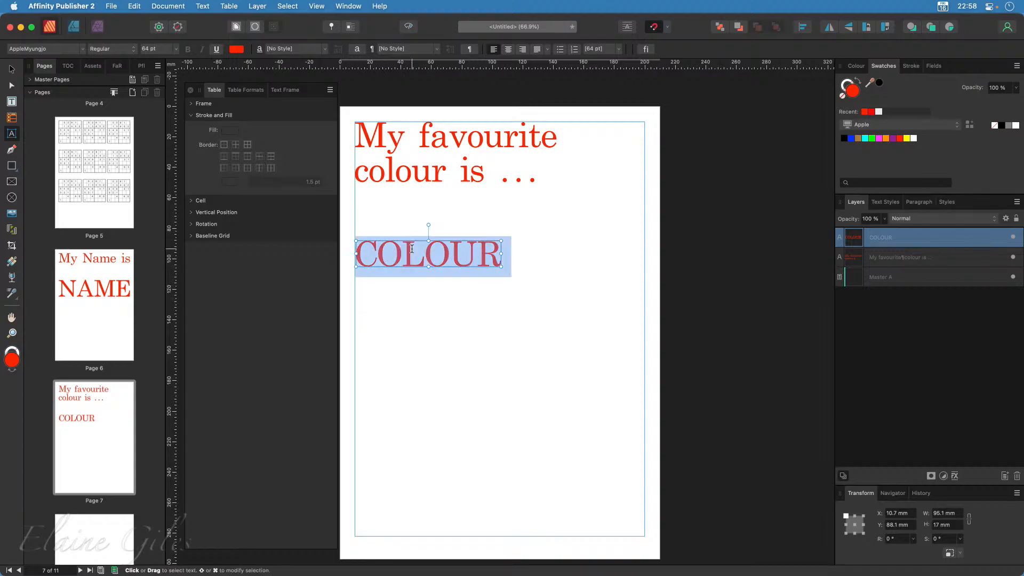
scroll(411, 249, up, 6)
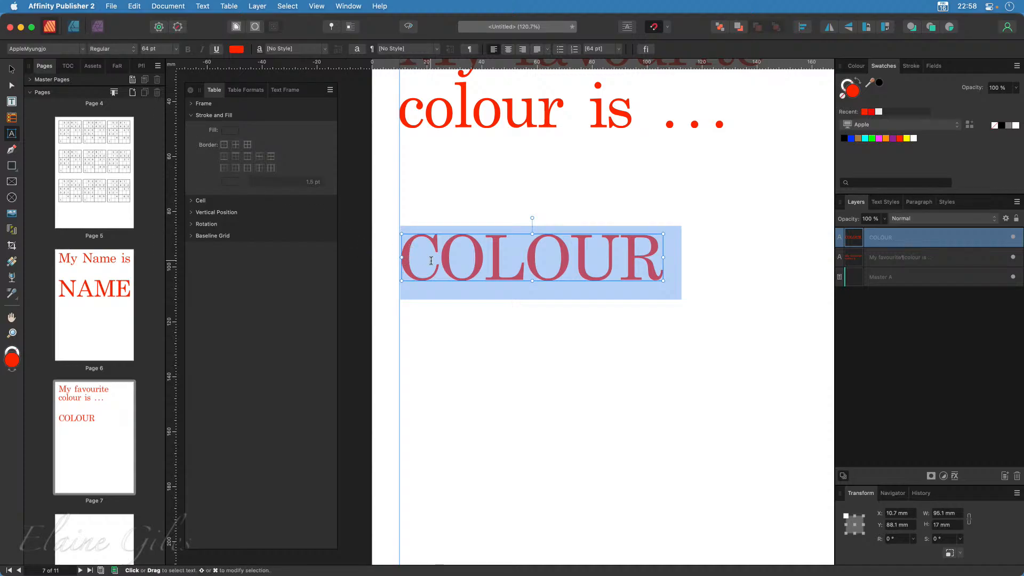
click(84, 49)
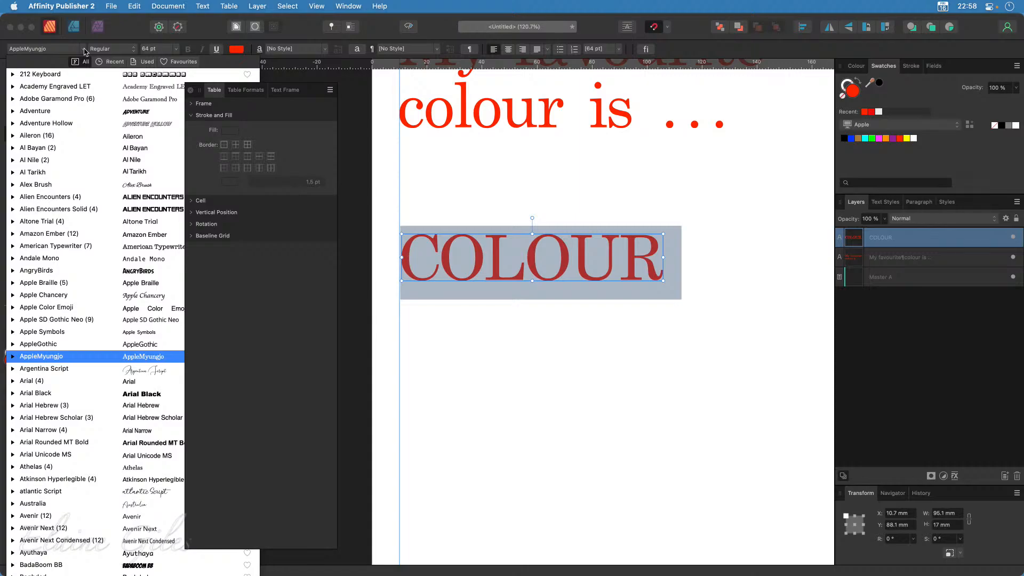
text(kg)
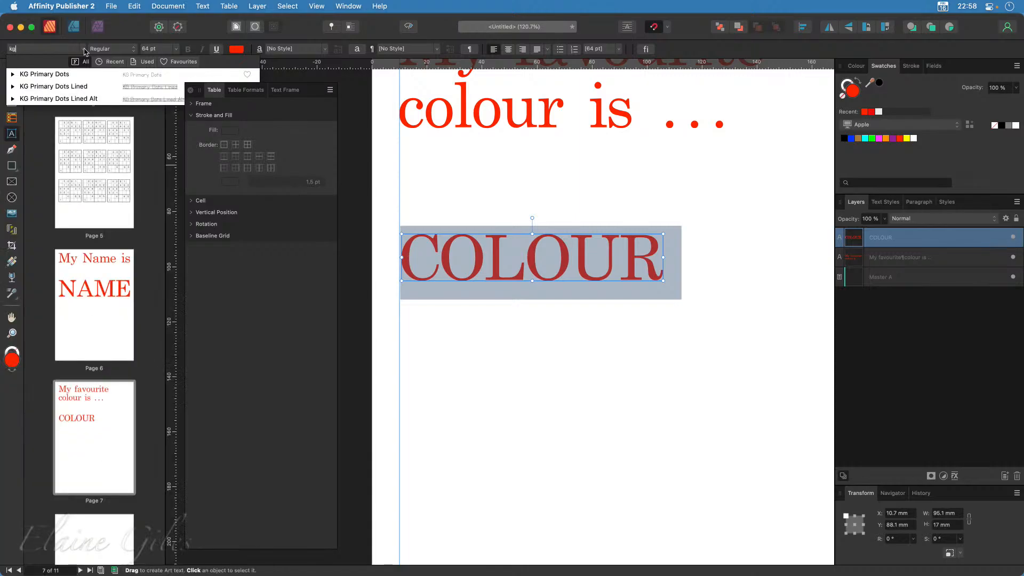
key(Down)
key(Down)
key(Return)
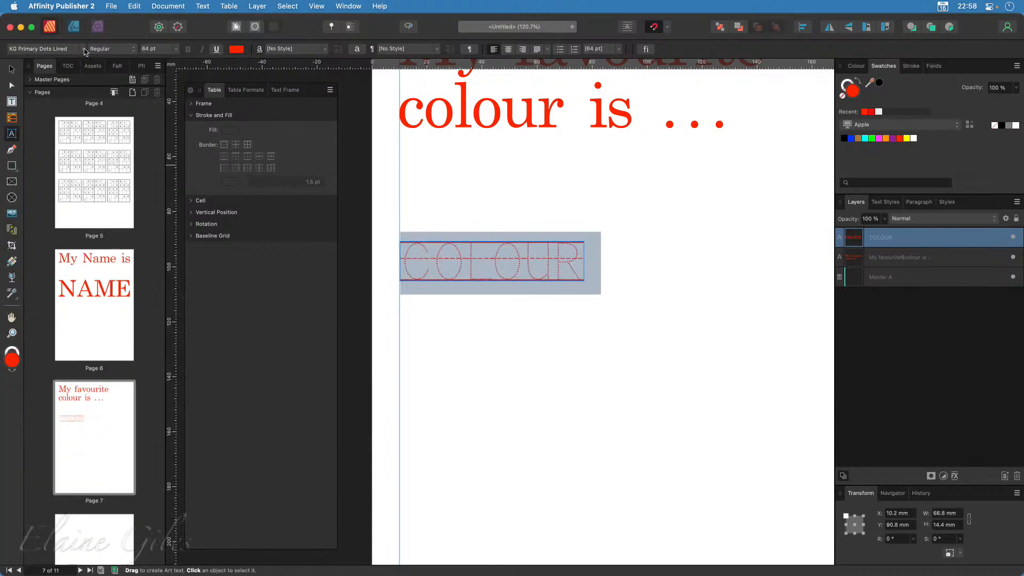
click(515, 357)
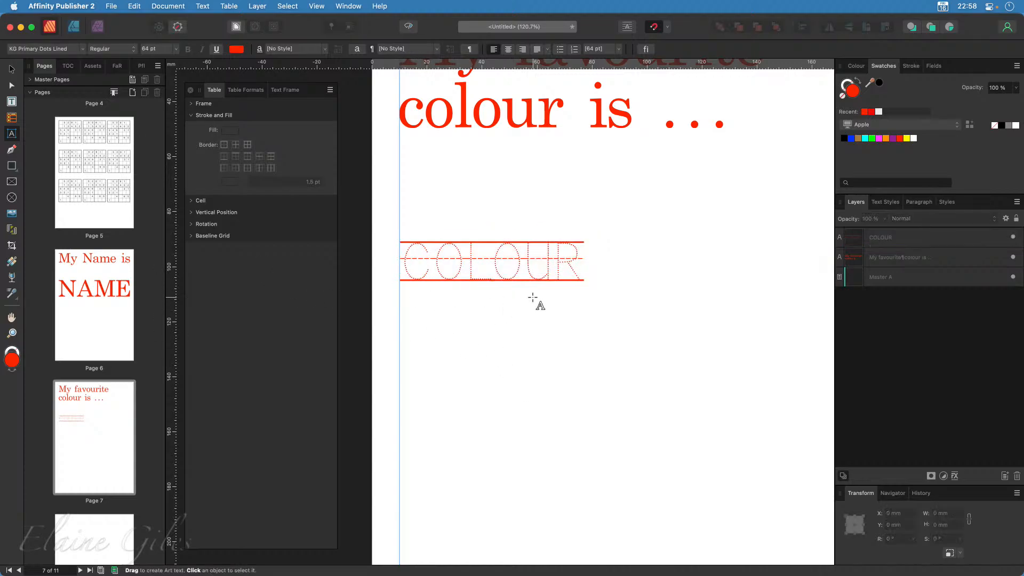
- Scale the dotted "COLOUR" text up proportionally to about 129.4 mm wide
click(527, 272)
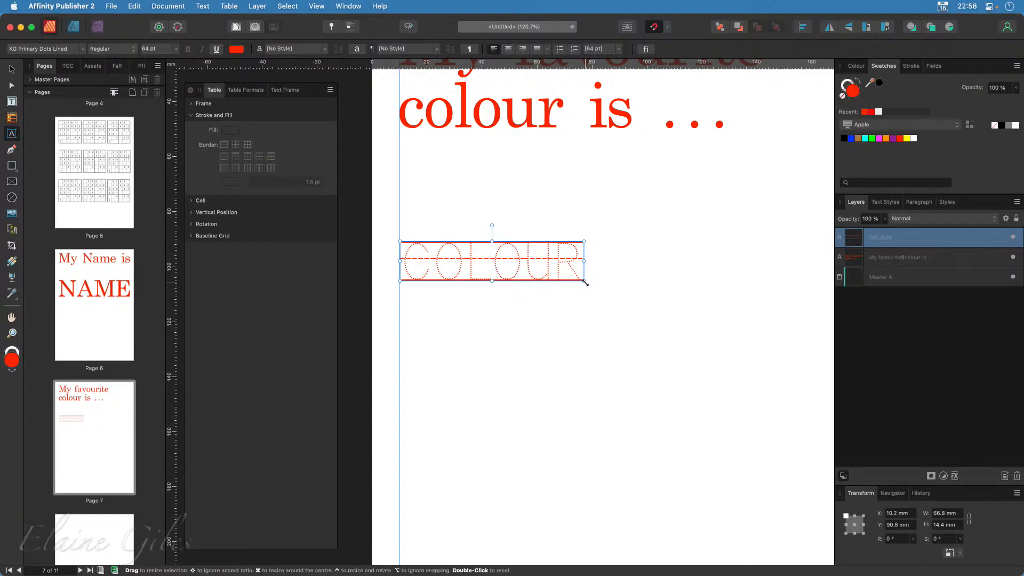
drag(584, 281, 745, 369)
scroll(745, 369, right, 5)
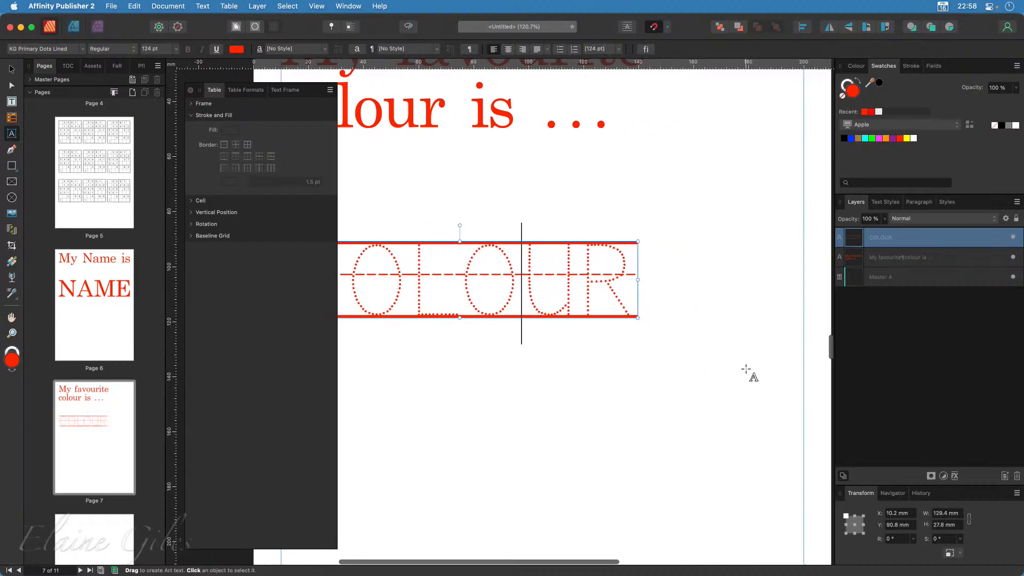
scroll(745, 368, left, 5)
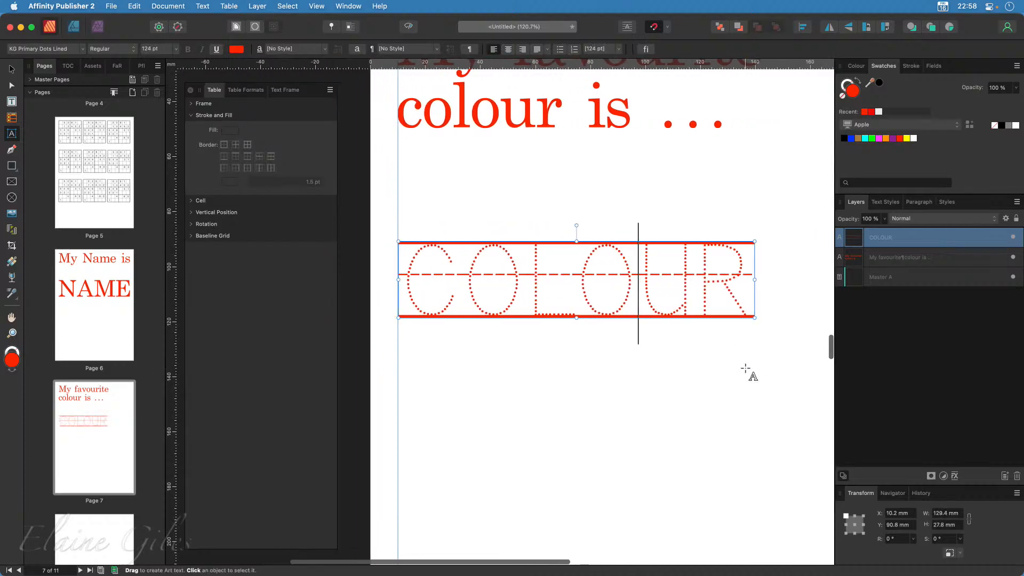
- Move the dotted "COLOUR" text to roughly the middle of the page width, at about X 40.3 mm, Y 86.1 mm
click(12, 69)
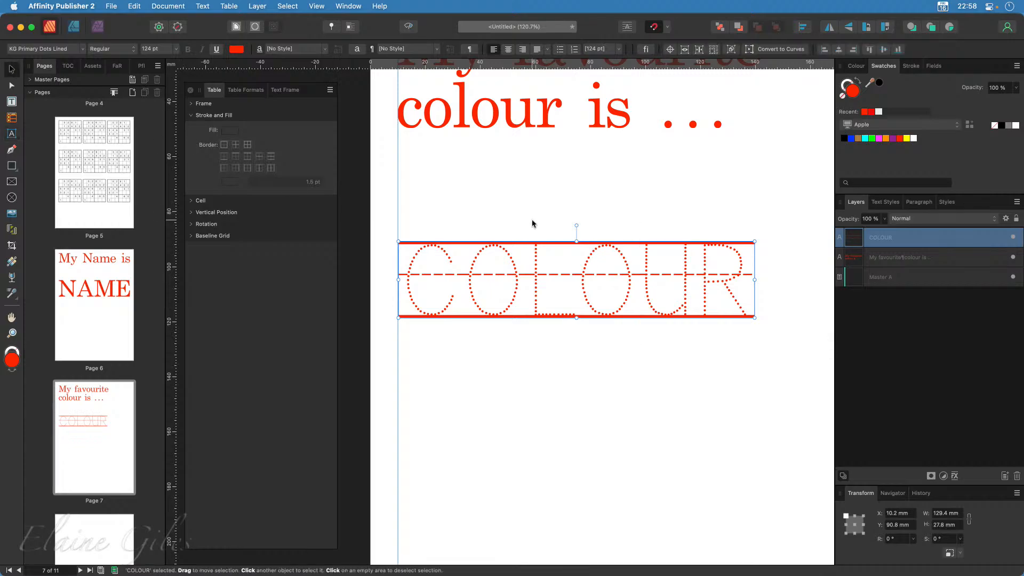
drag(541, 274, 575, 264)
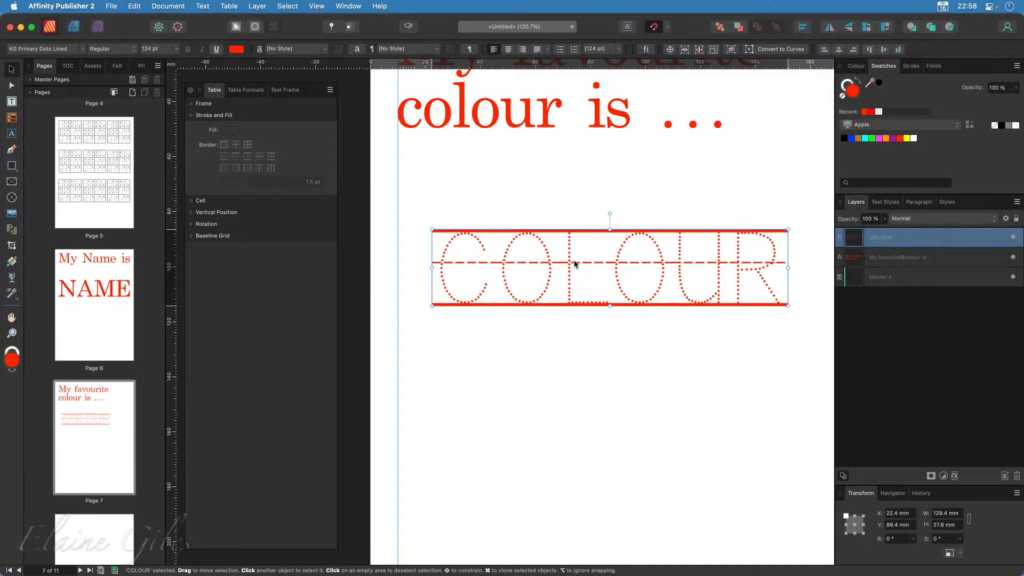
scroll(549, 256, right, 5)
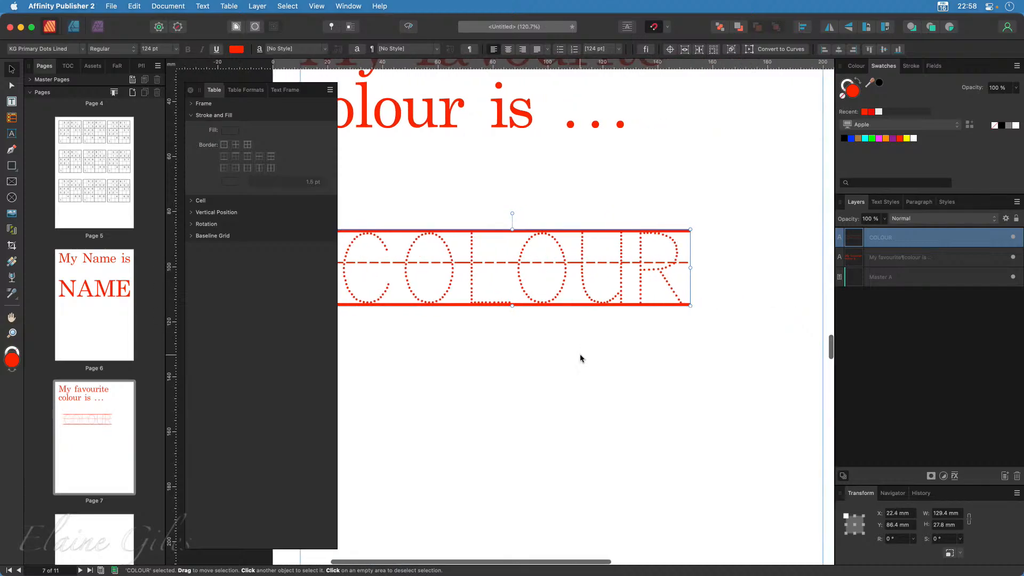
scroll(590, 372, down, 3)
scroll(590, 376, down, 1)
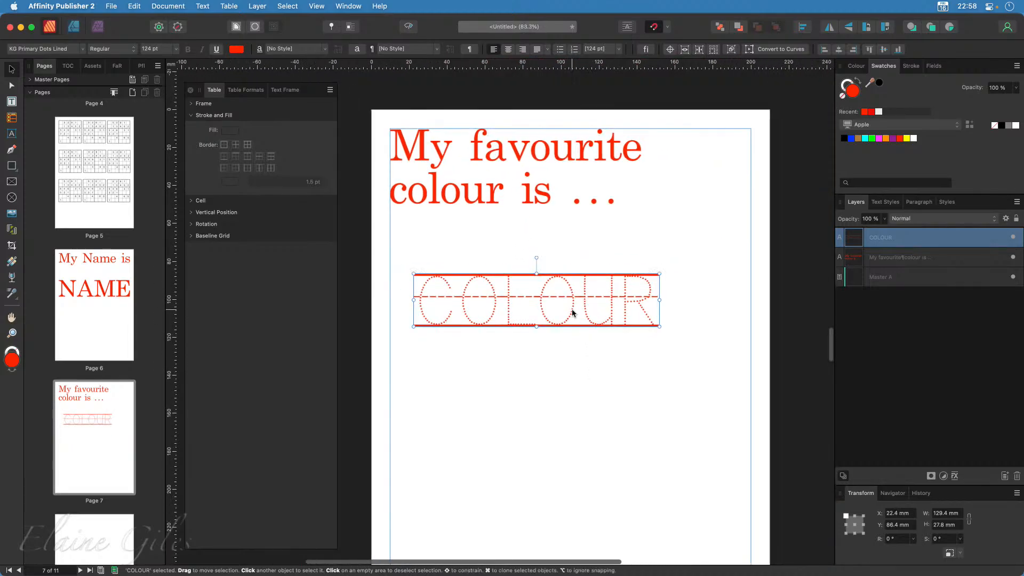
drag(566, 308, 594, 308)
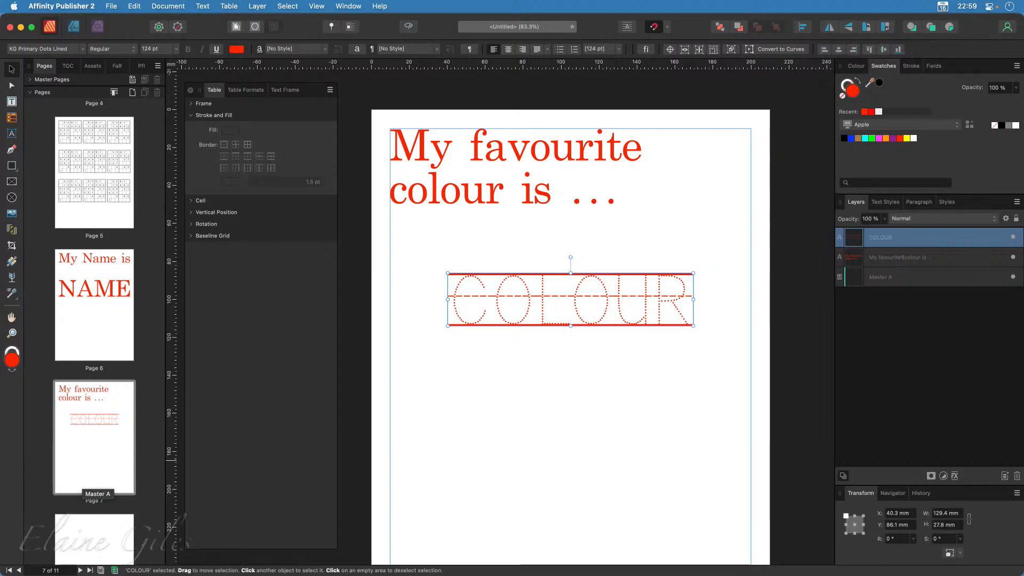
- Scale the "NAME" text on page 6 down proportionally to about 99.3 mm wide
click(98, 307)
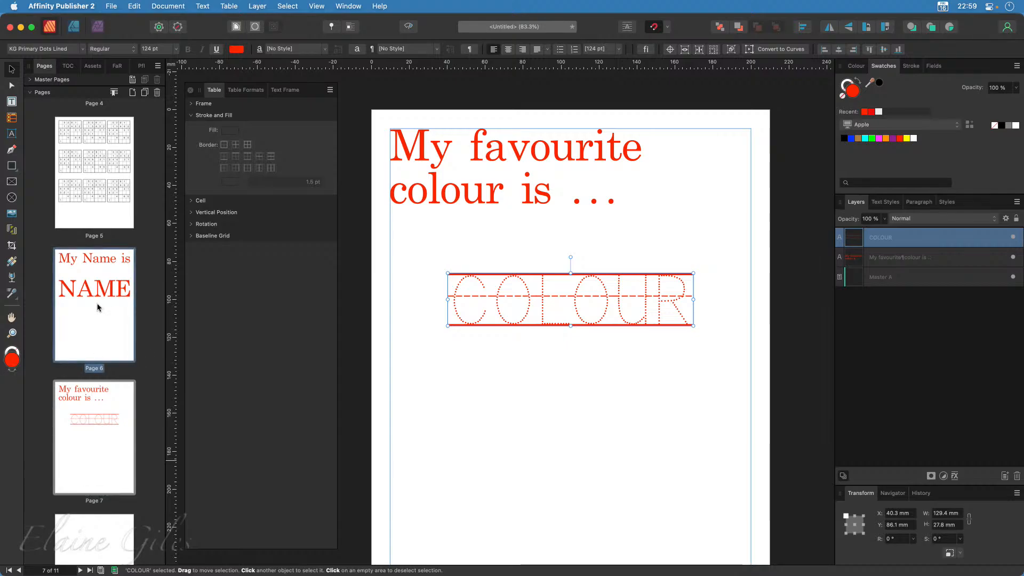
click(516, 273)
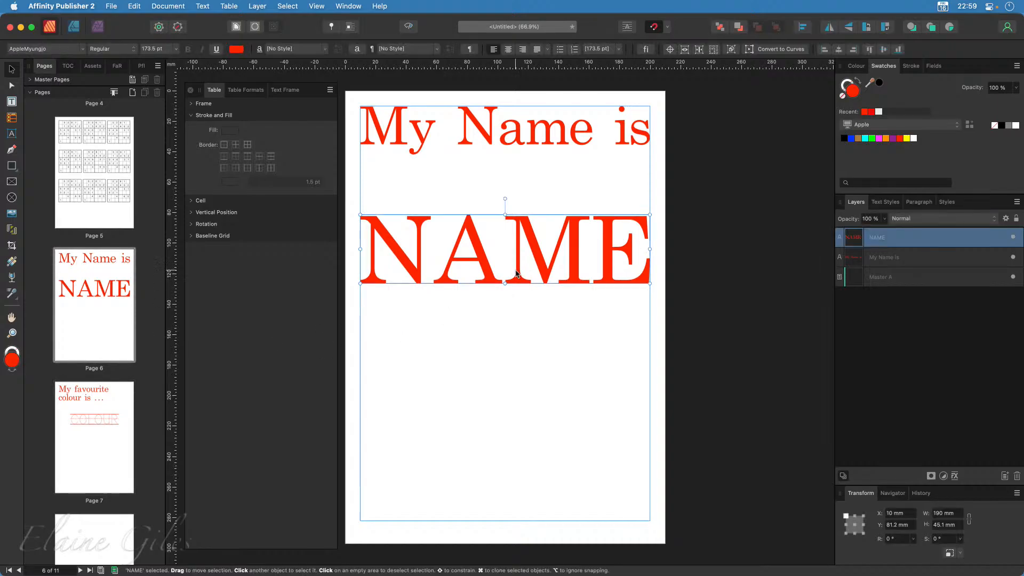
drag(646, 282, 512, 250)
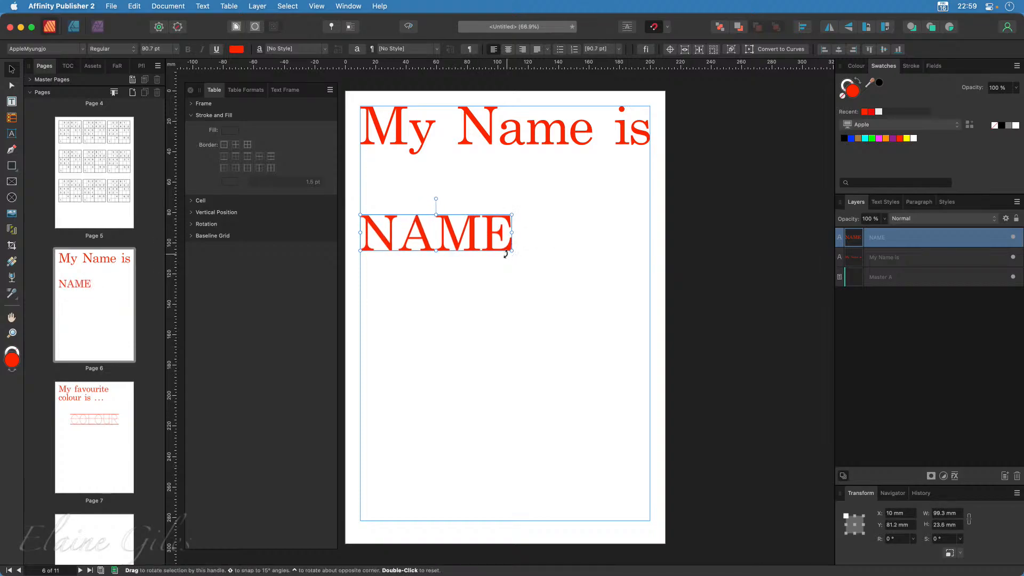
- Change the font of the "NAME" text on page 6 to KG Primary Dots Lined
double_click(421, 236)
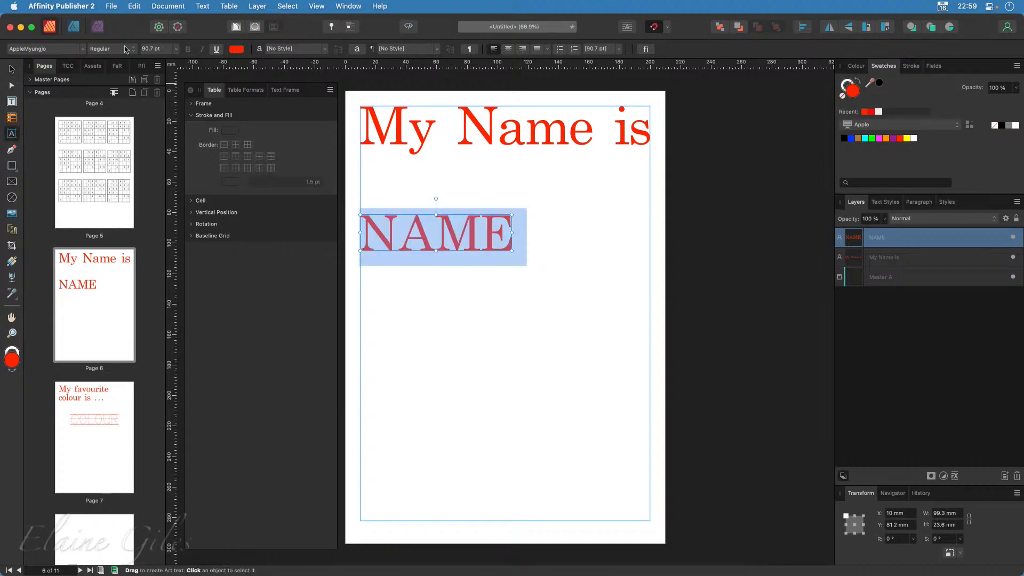
click(83, 49)
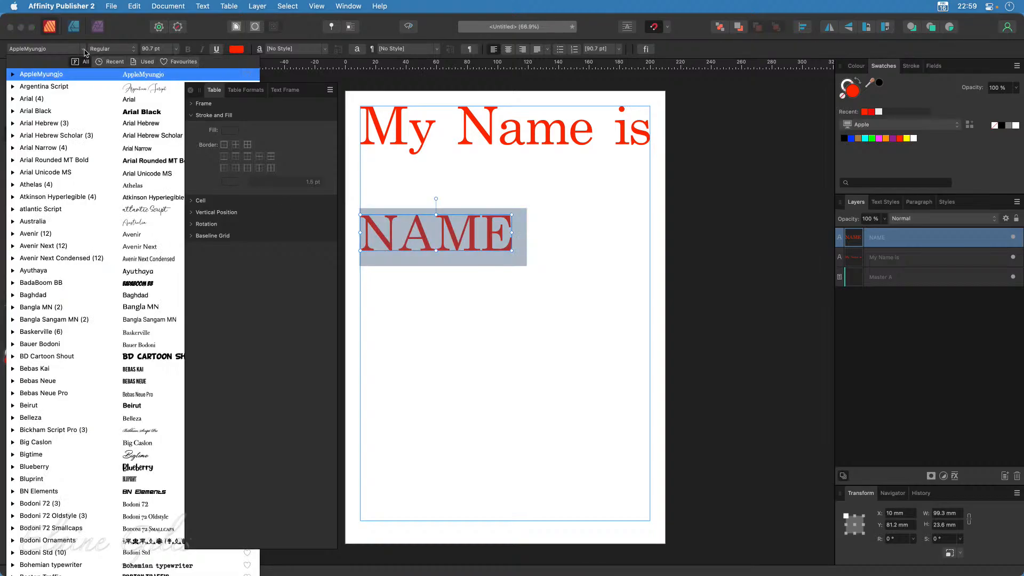
text(kg)
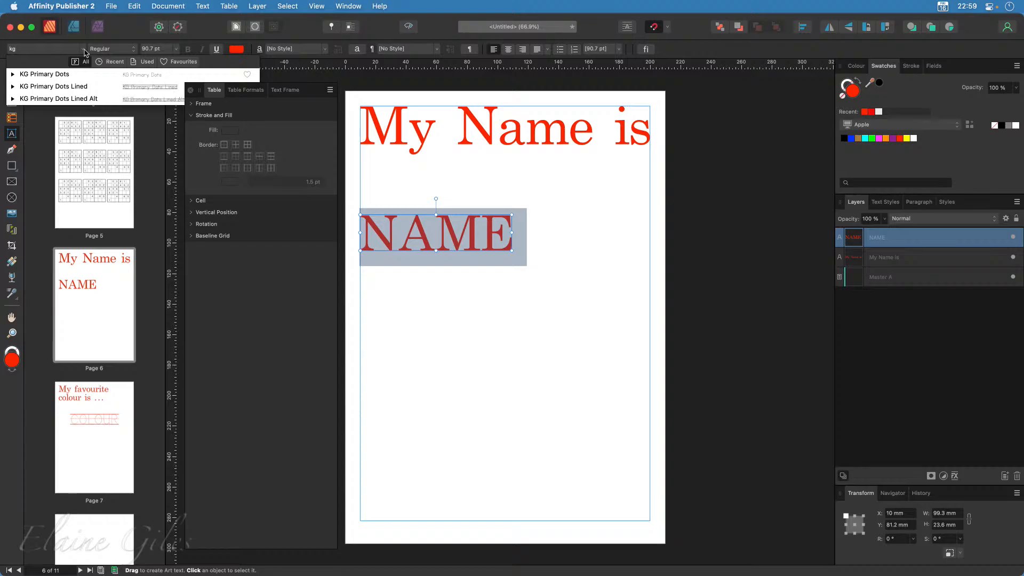
click(96, 87)
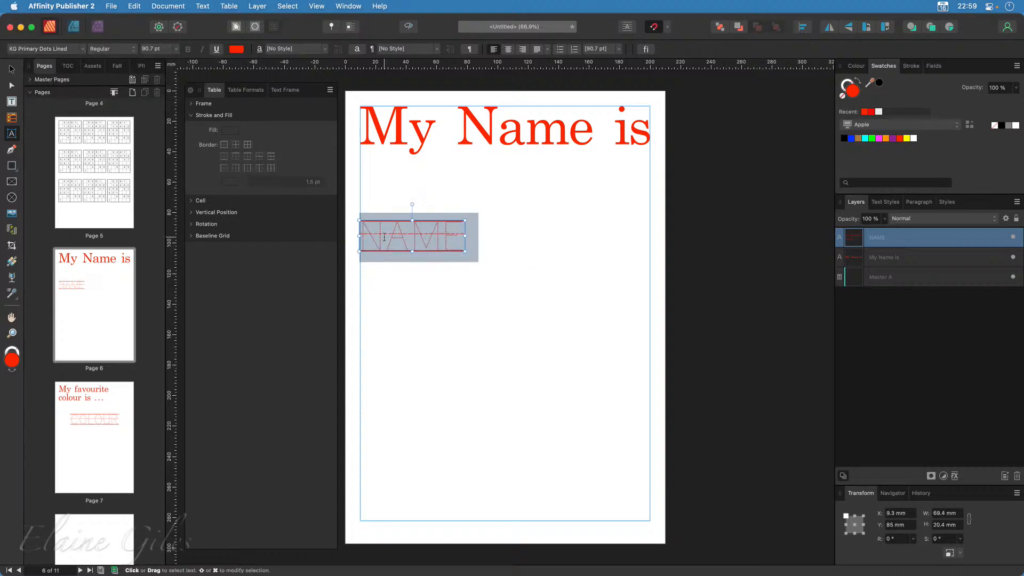
- Scale the dotted "NAME" text to about 91.2 mm wide and move it near mid-width, at about X 51.3 mm, Y 88.8 mm
drag(465, 252, 496, 274)
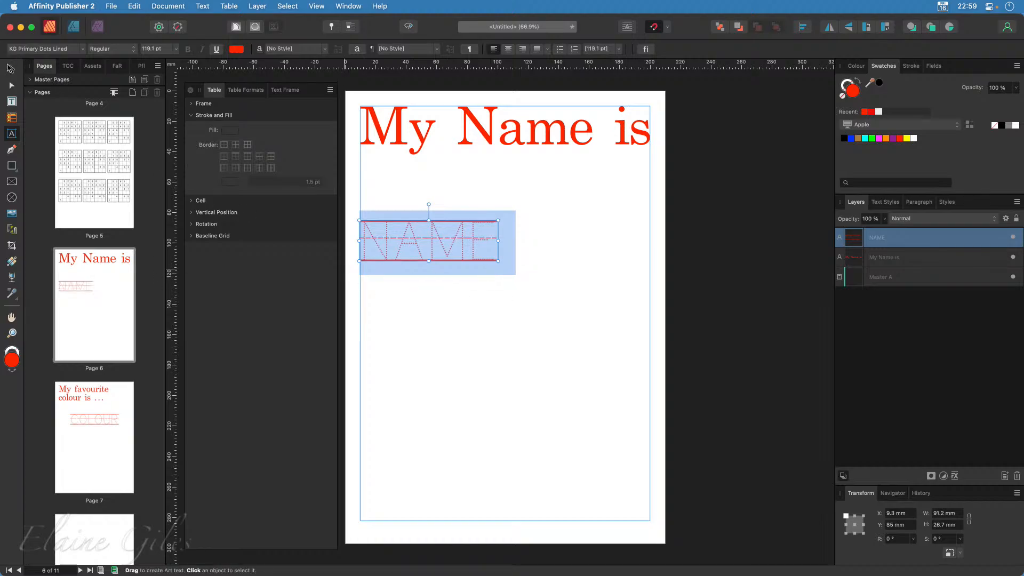
key(Escape)
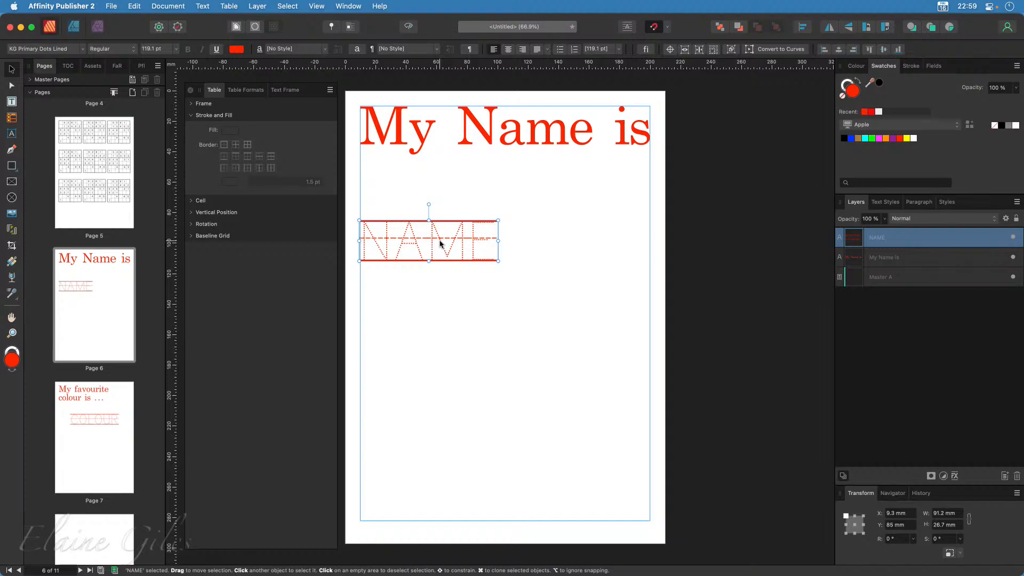
drag(442, 244, 504, 249)
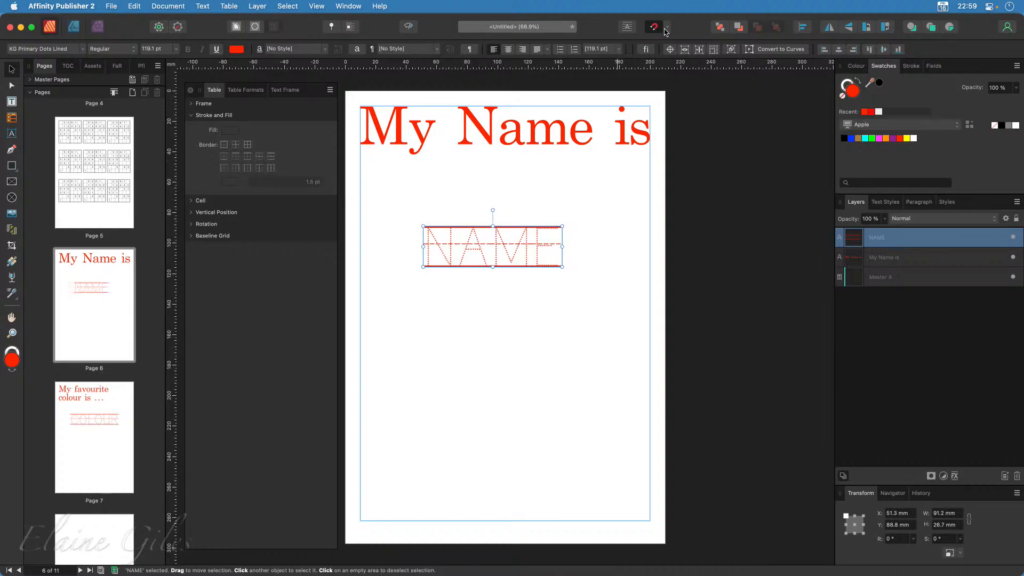
- Centre the dotted "NAME" text horizontally on the page 6 spread and deselect it
click(802, 26)
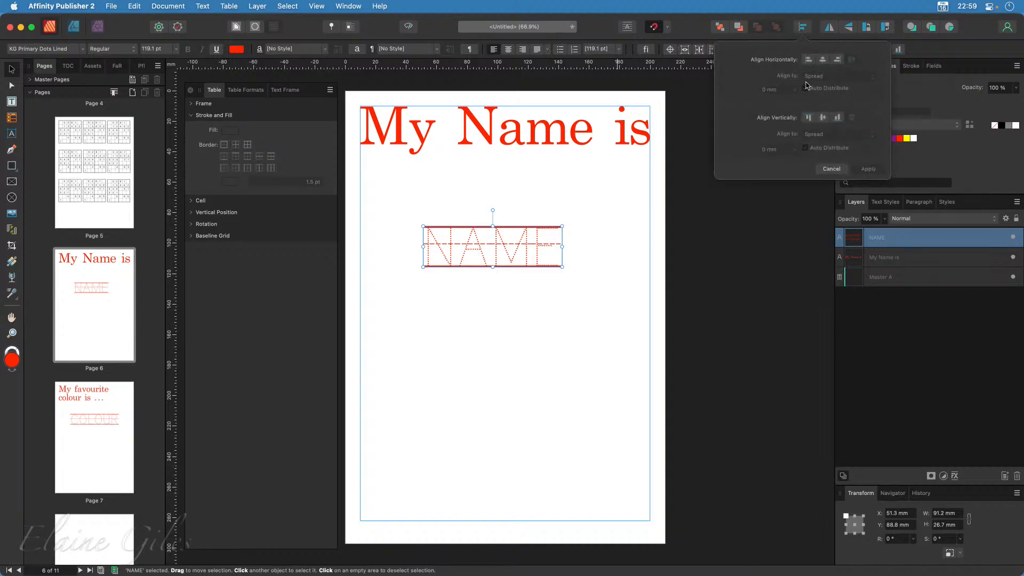
click(822, 60)
click(626, 396)
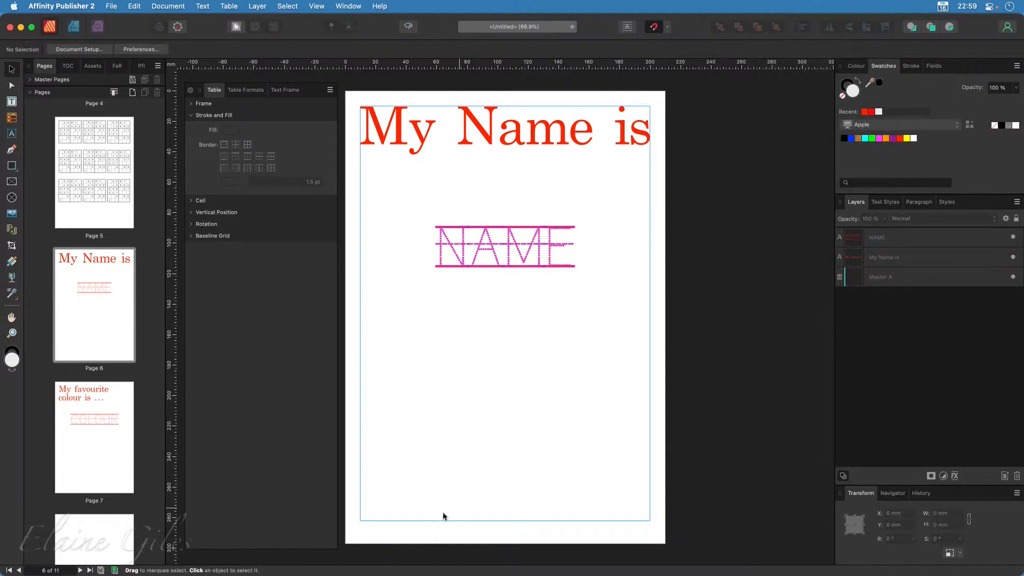
- Move the "Merry Christmas" image on page 3 up closer to the wreath, to about Y 180.8 mm
scroll(90, 459, down, 5)
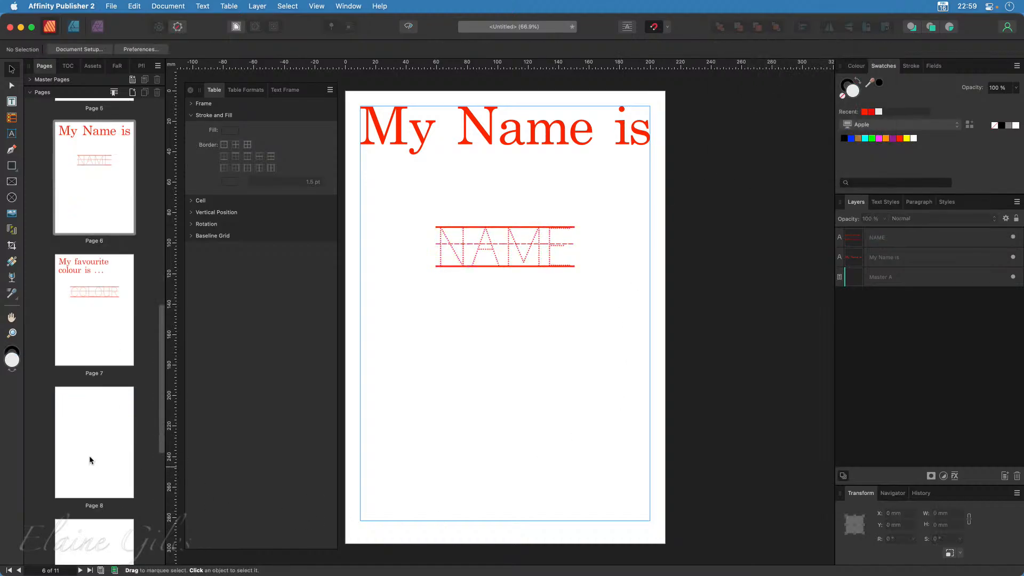
scroll(90, 460, down, 3)
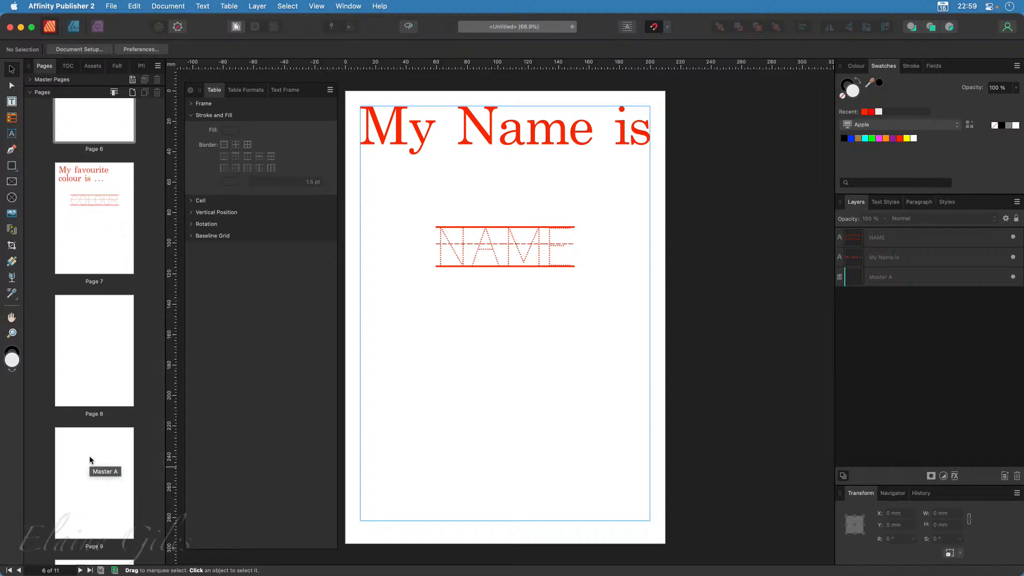
scroll(90, 460, up, 5)
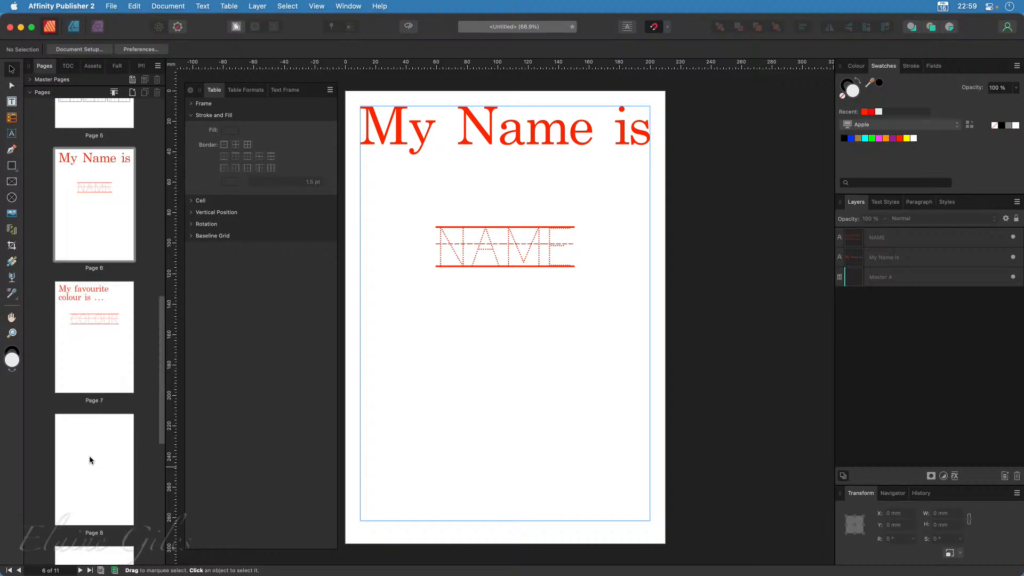
scroll(89, 460, up, 9)
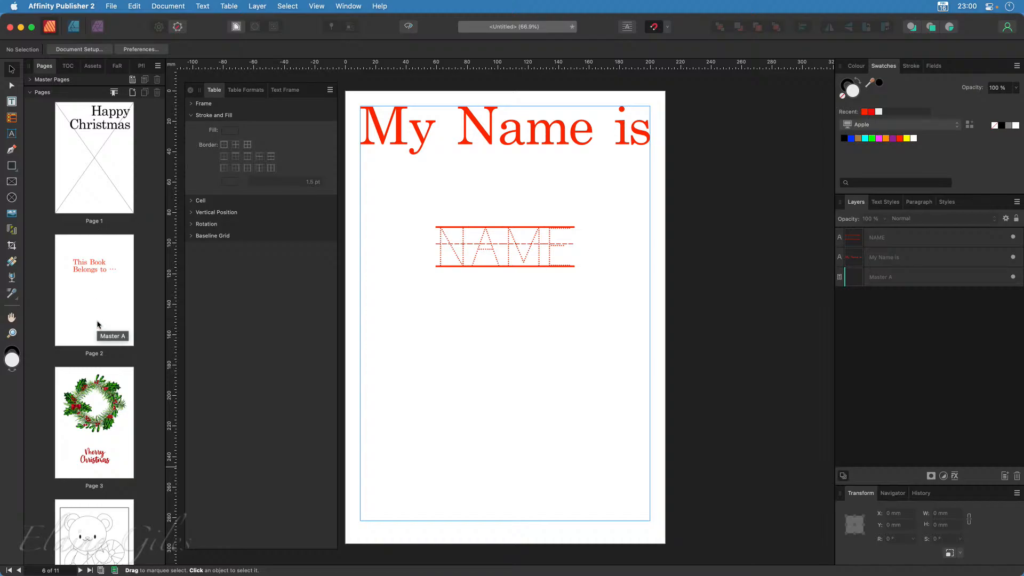
click(90, 303)
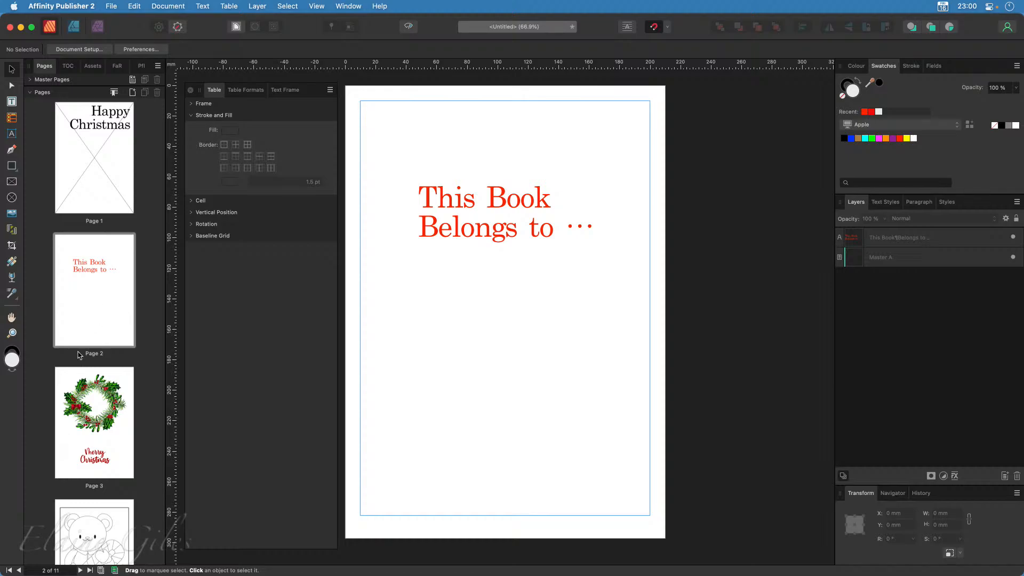
scroll(83, 434, down, 5)
click(95, 288)
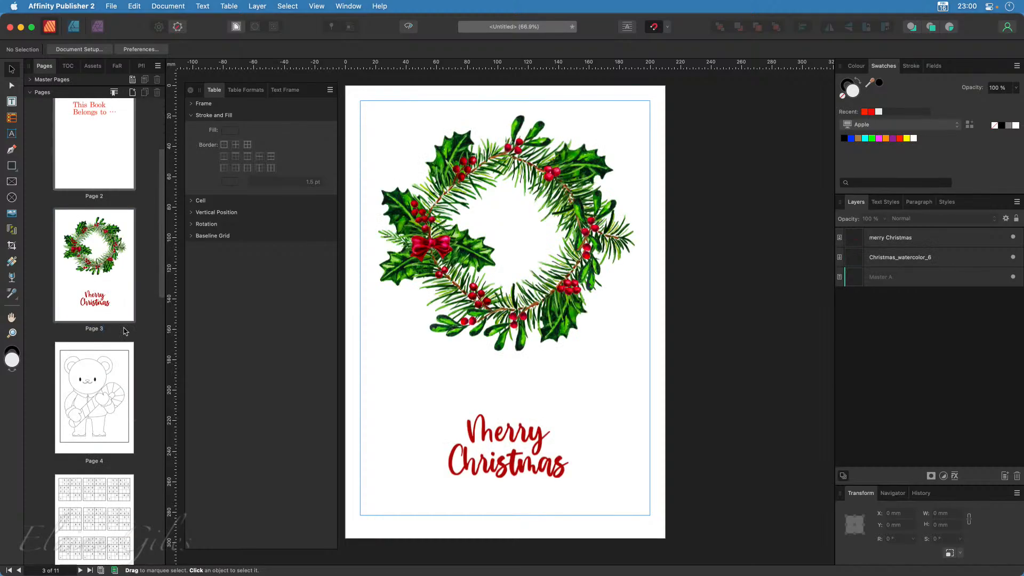
click(511, 471)
drag(511, 471, 516, 425)
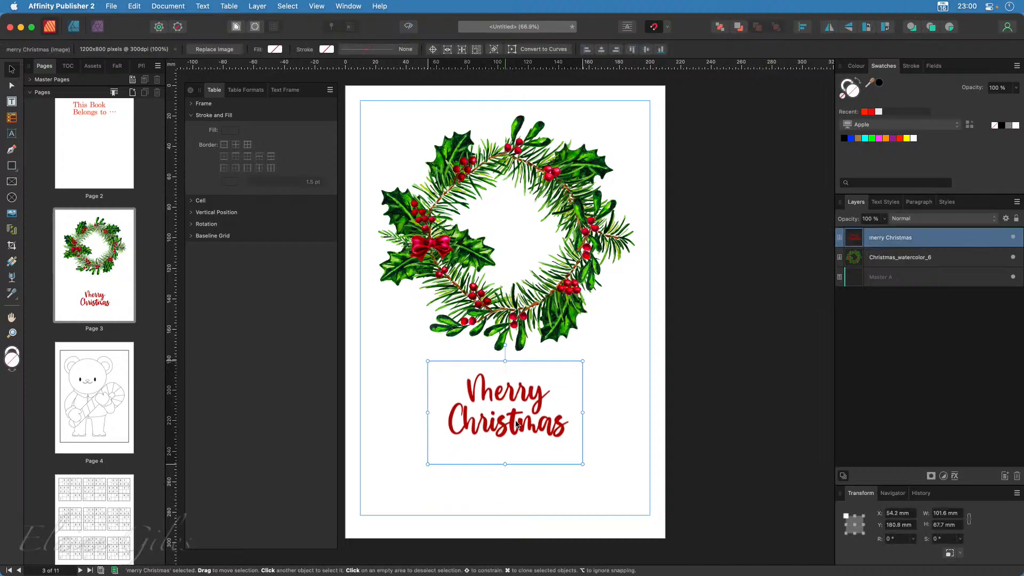
- Delete the three blank pages 8 to 10 between the favourite colour page and the solution page
click(96, 416)
click(103, 506)
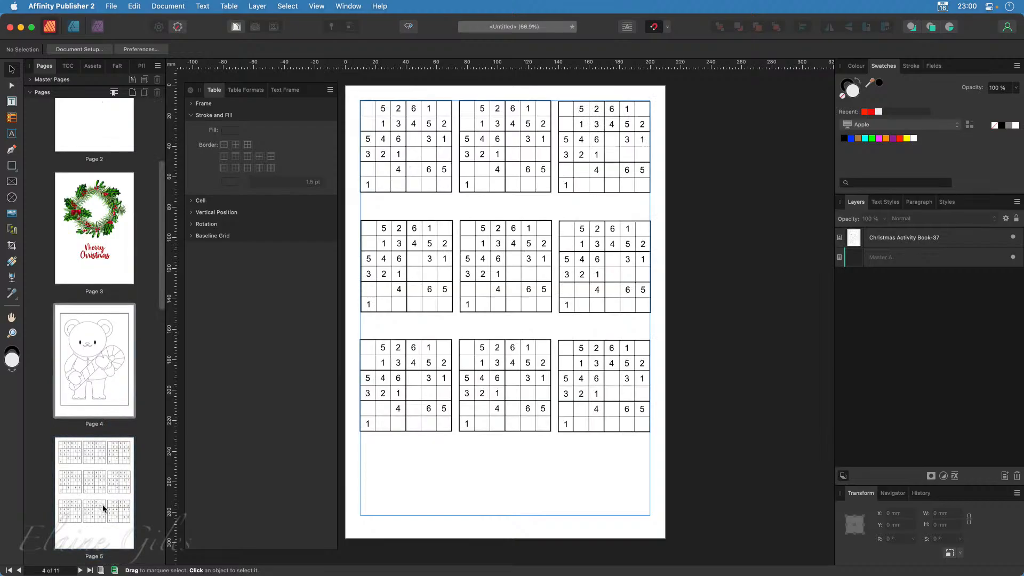
scroll(103, 508, down, 5)
scroll(101, 507, down, 5)
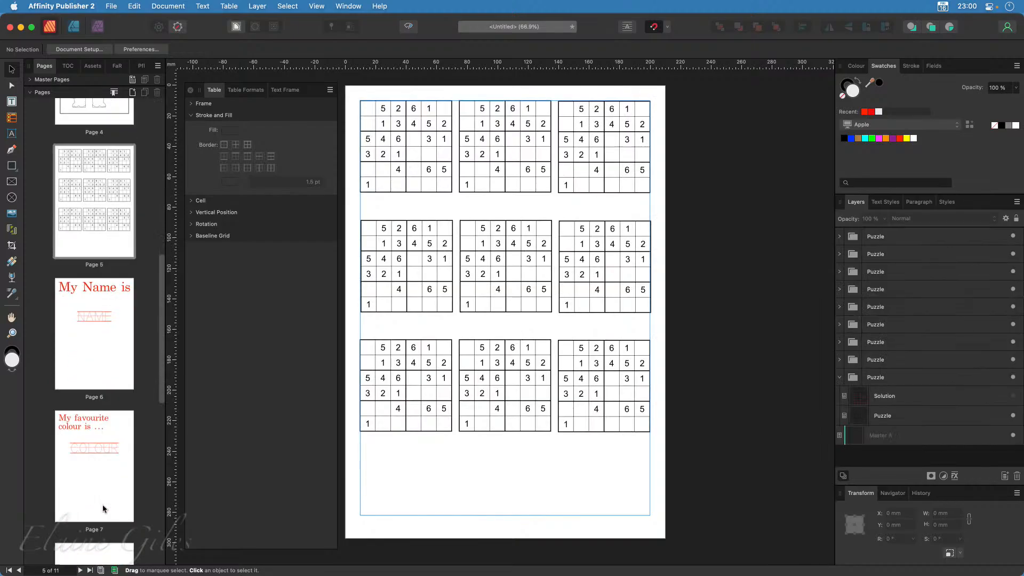
scroll(122, 399, down, 2)
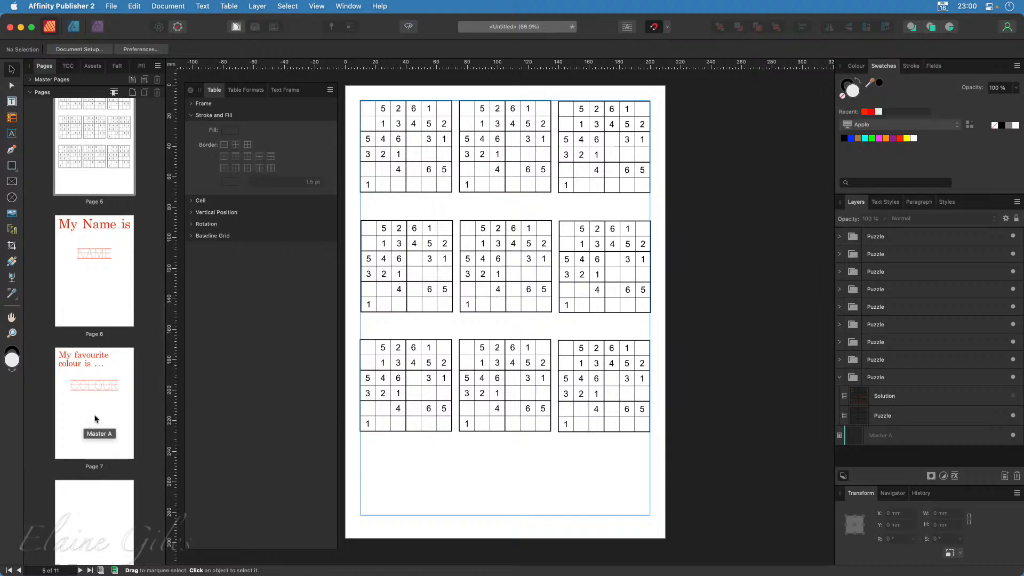
scroll(92, 416, down, 10)
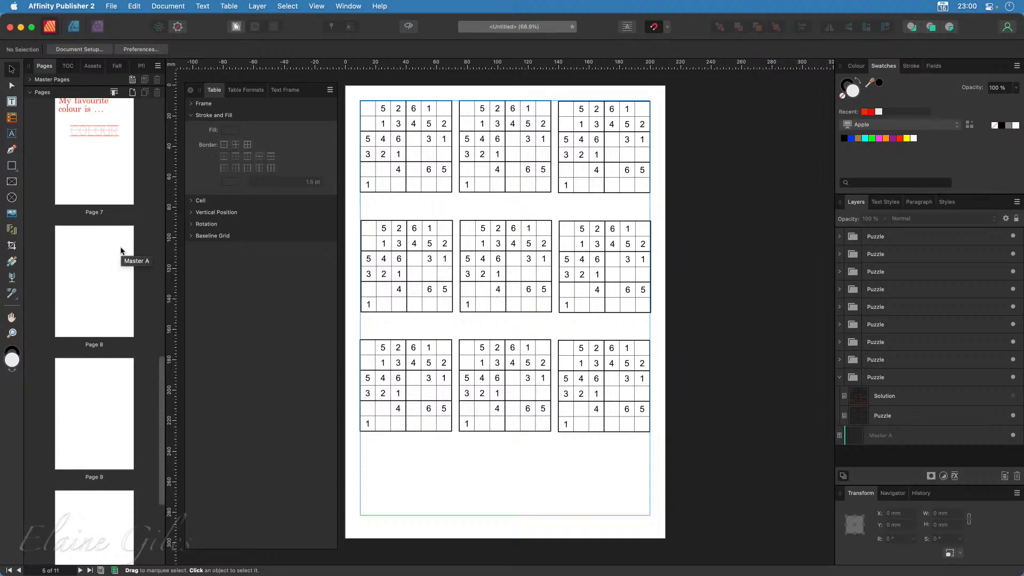
click(106, 267)
scroll(108, 427, down, 5)
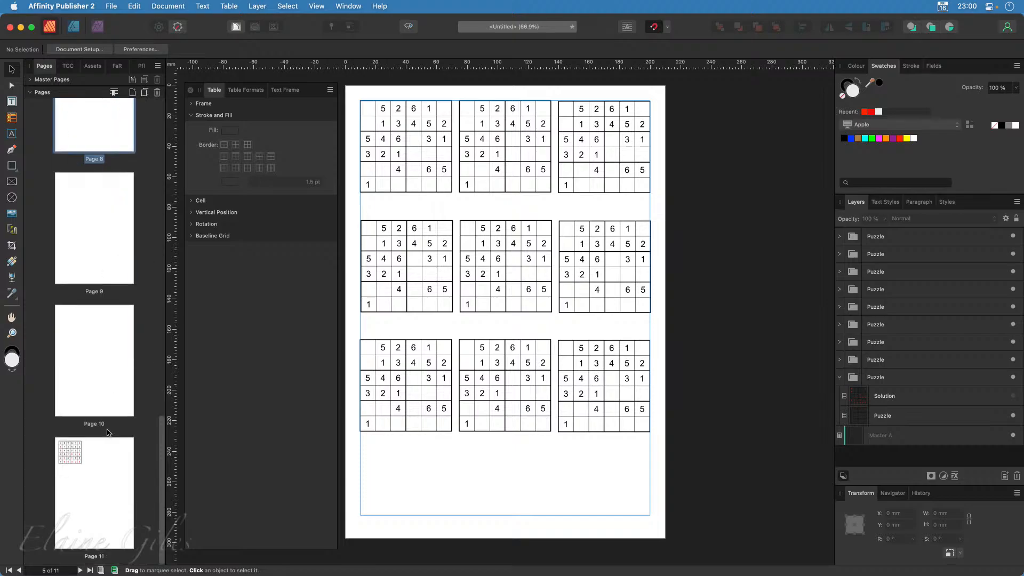
shift+click(110, 360)
right_click(109, 360)
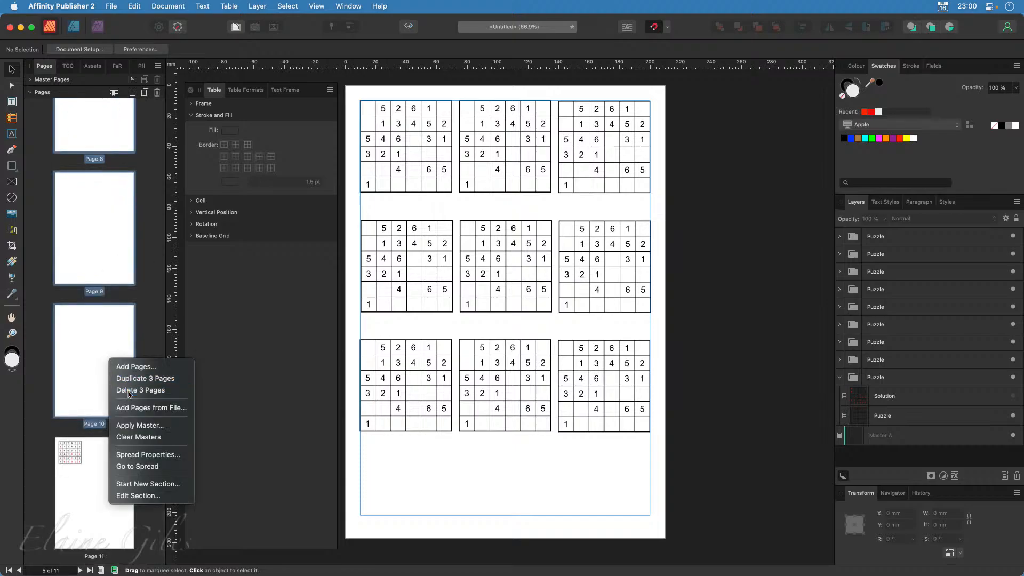
click(111, 390)
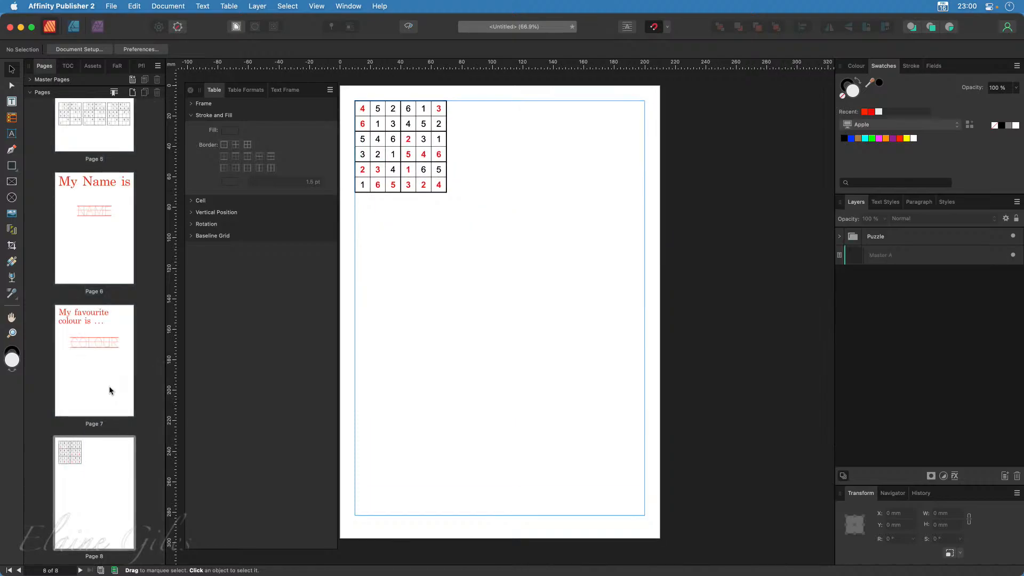
- Add one page after page 8, based on Master A
click(93, 480)
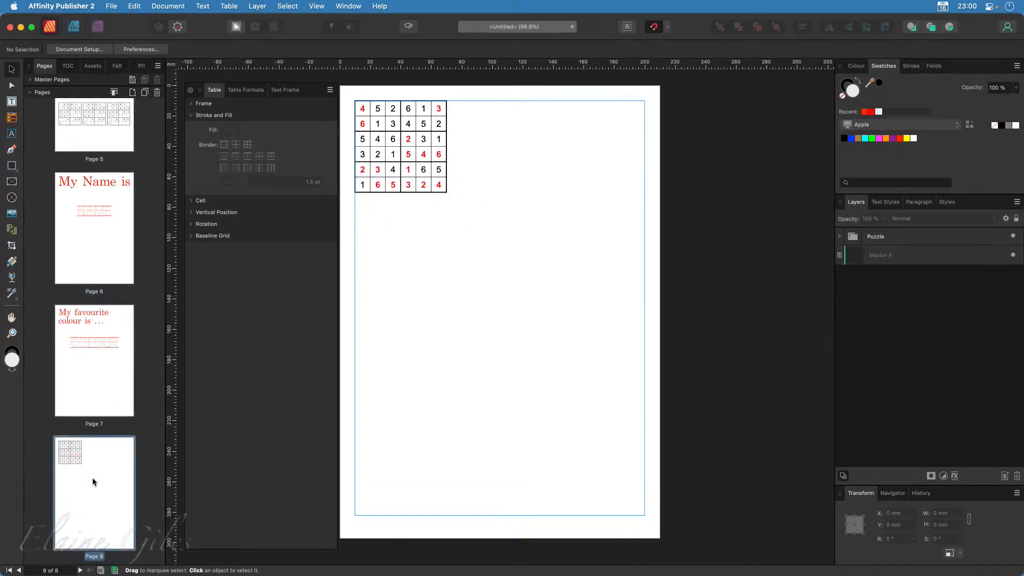
click(132, 92)
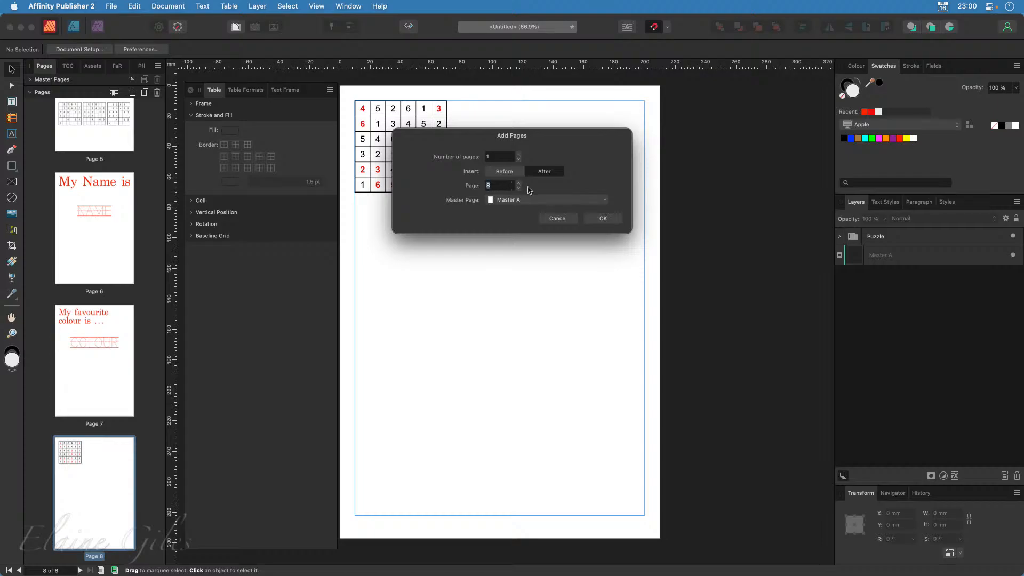
click(601, 218)
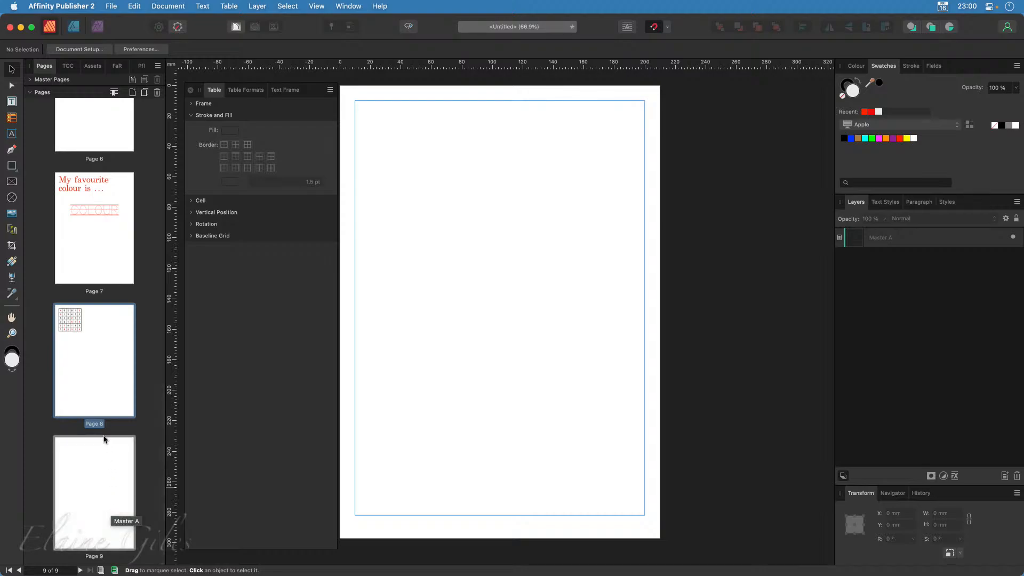
- Copy the "Merry Christmas" image from page 3 onto the blank page 9
scroll(104, 438, up, 10)
click(105, 437)
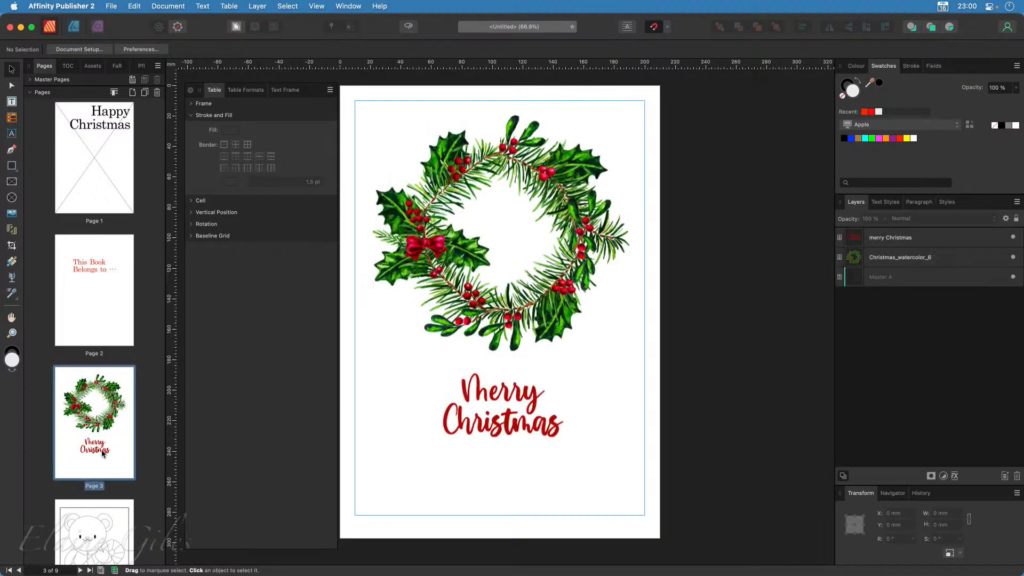
click(445, 409)
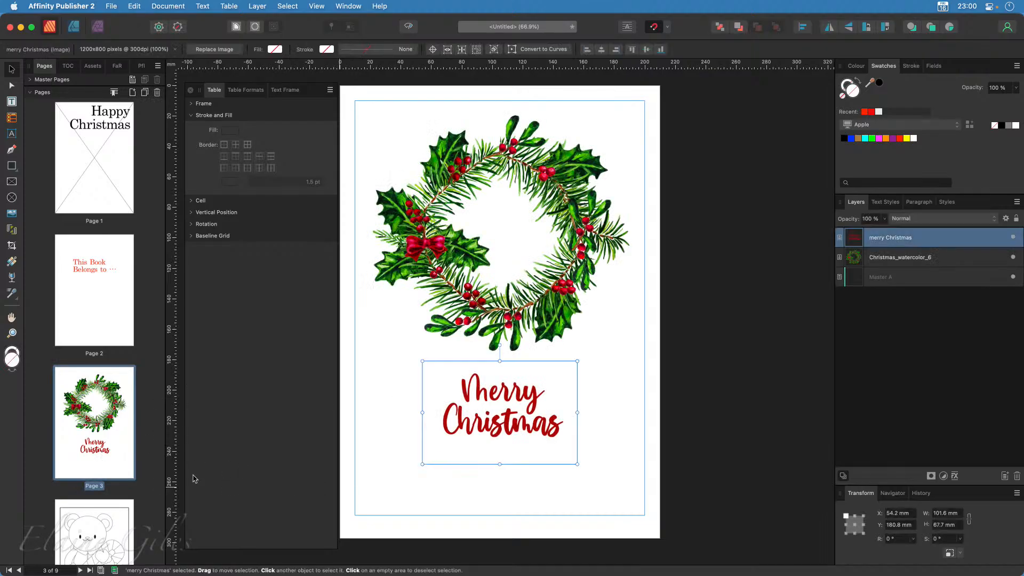
scroll(105, 501, down, 10)
click(105, 501)
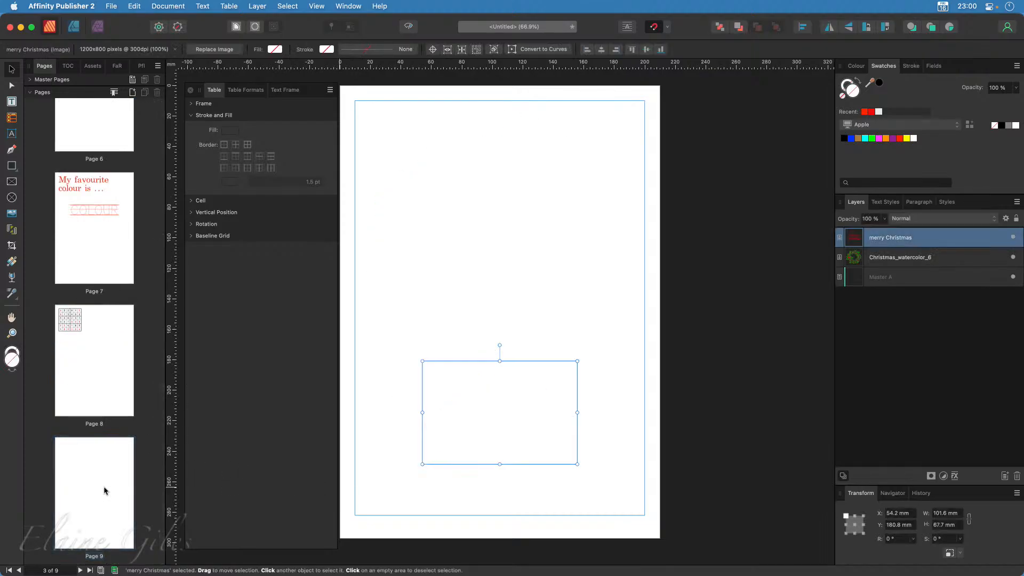
key(super+v)
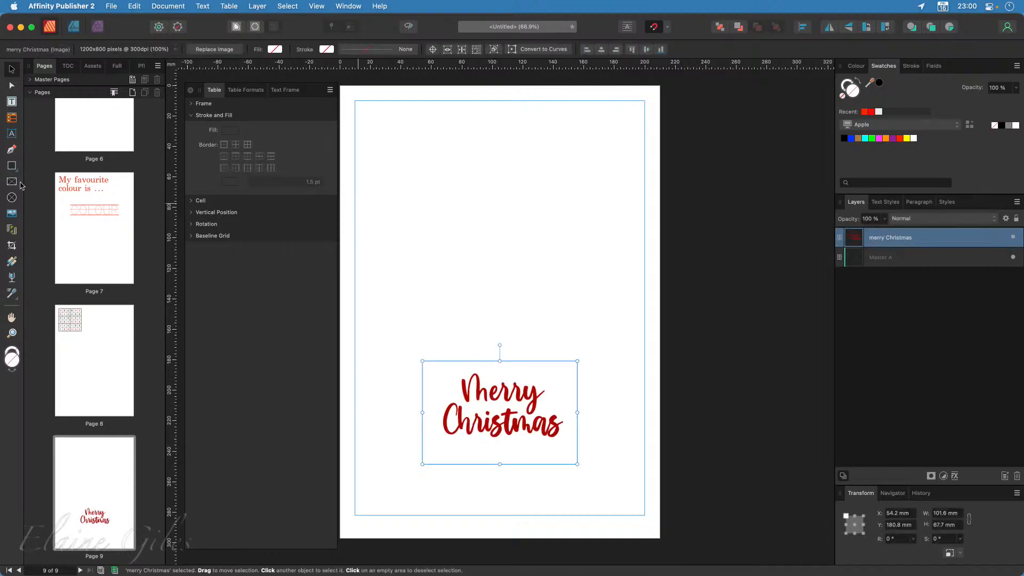
- Draw a 210 × 297 mm rectangle covering the whole of page 9 and fill it with dark green 008600
click(12, 165)
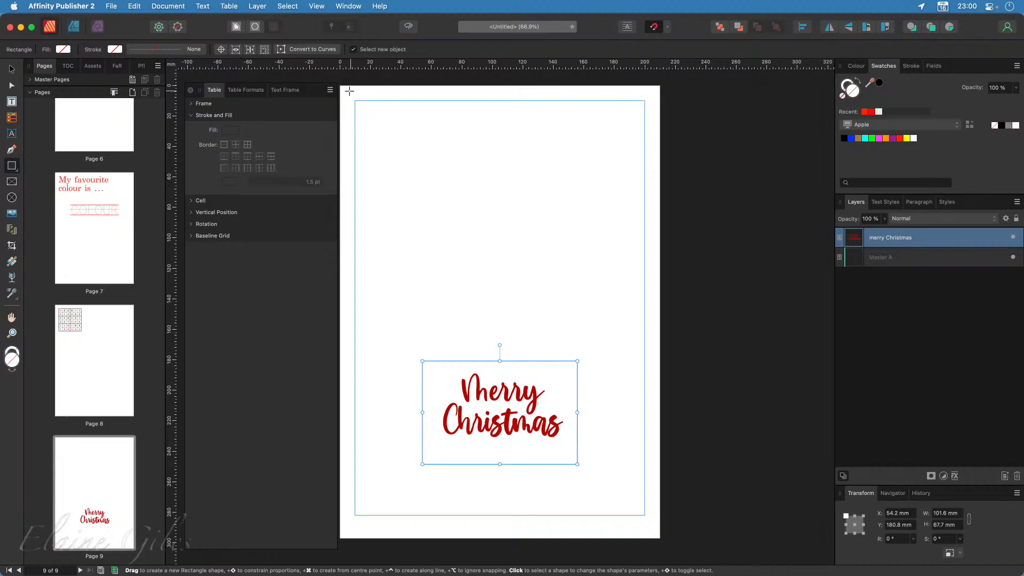
drag(340, 86, 659, 538)
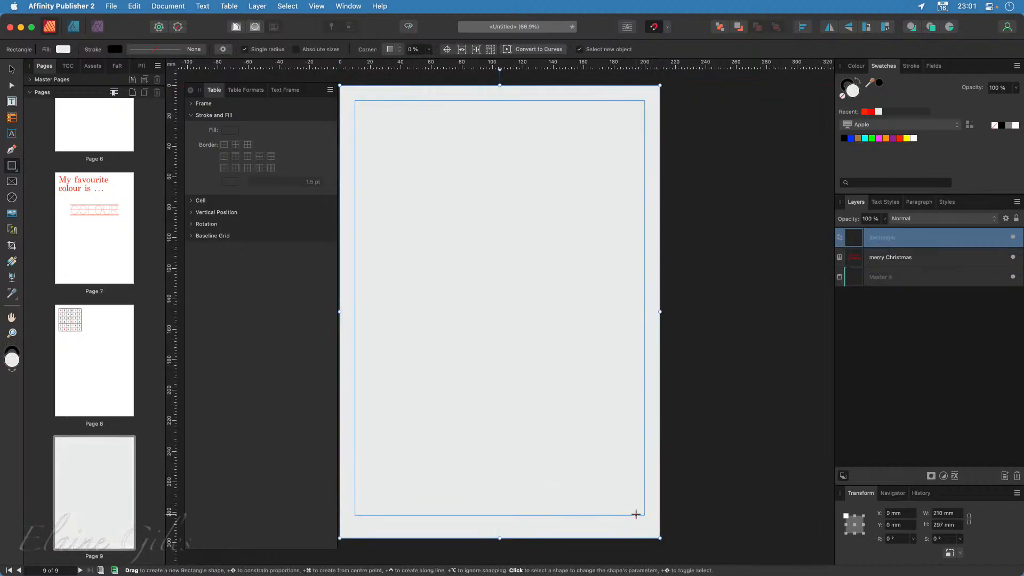
click(873, 139)
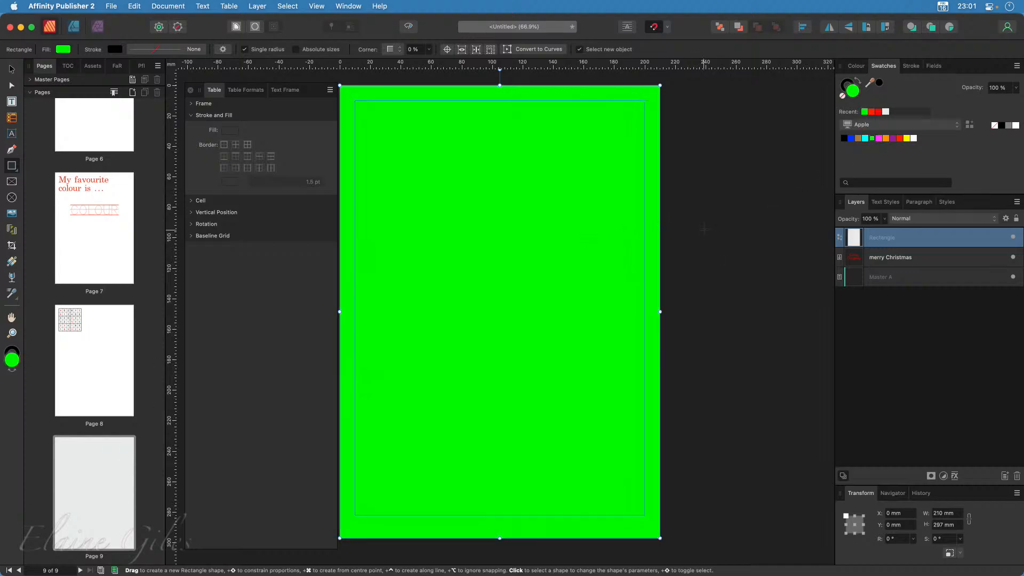
double_click(849, 95)
drag(544, 266, 542, 276)
click(633, 318)
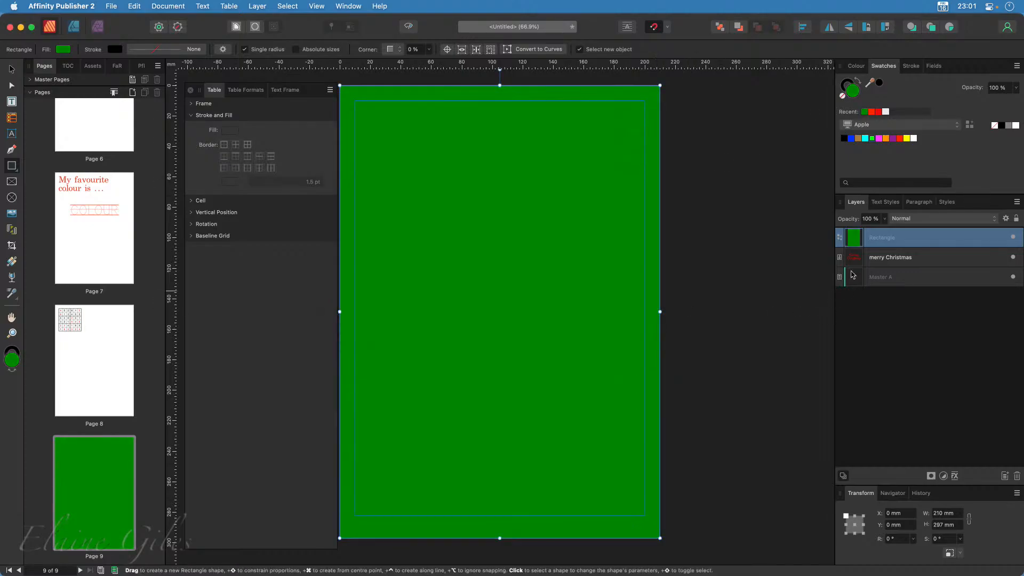
- Place the rectangle behind the "Merry Christmas" image and lighten its fill to a pale green
mouse_move(882, 238)
mouse_down()
mouse_move(879, 228)
mouse_move(890, 235)
mouse_up()
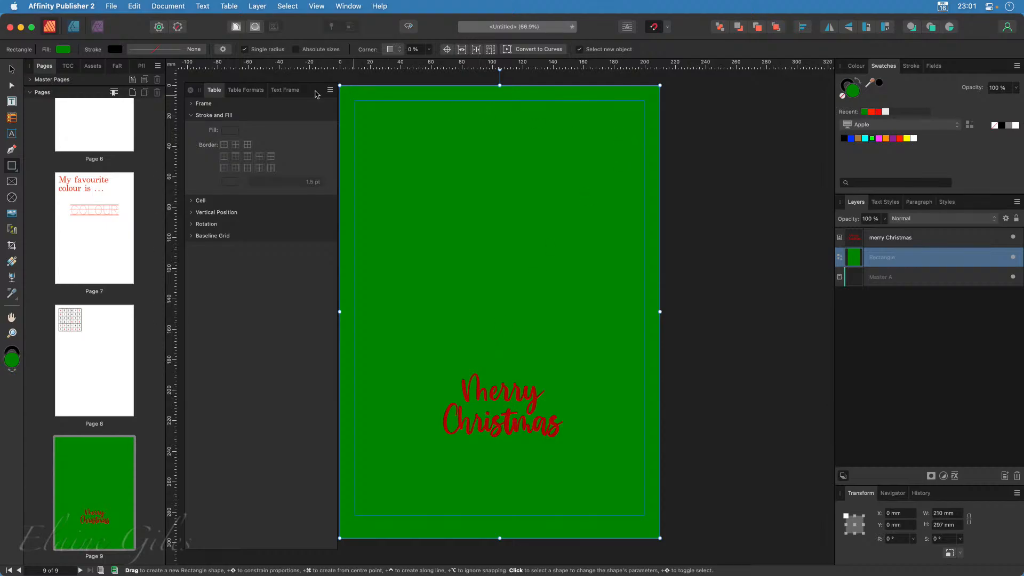
click(13, 70)
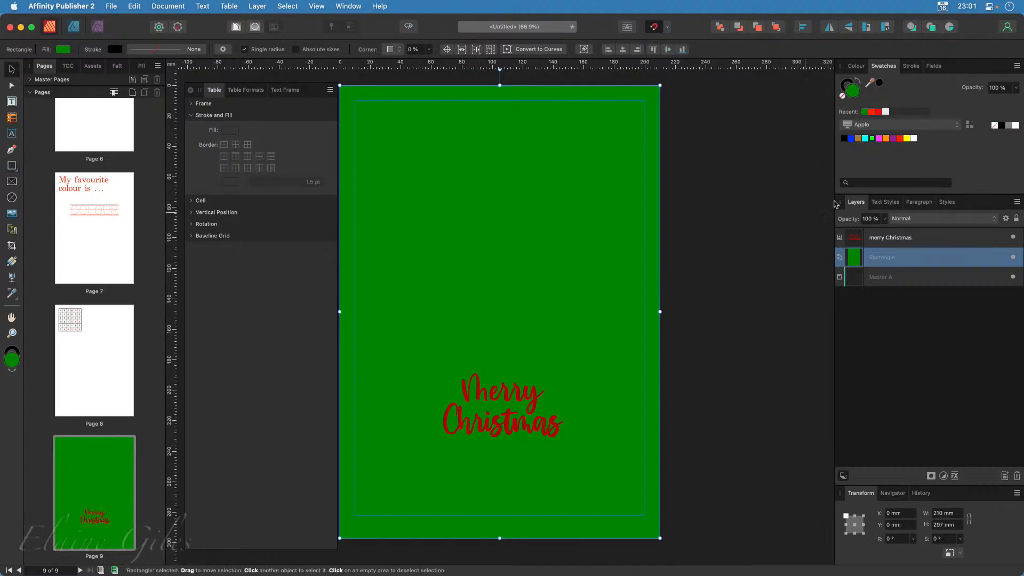
double_click(855, 94)
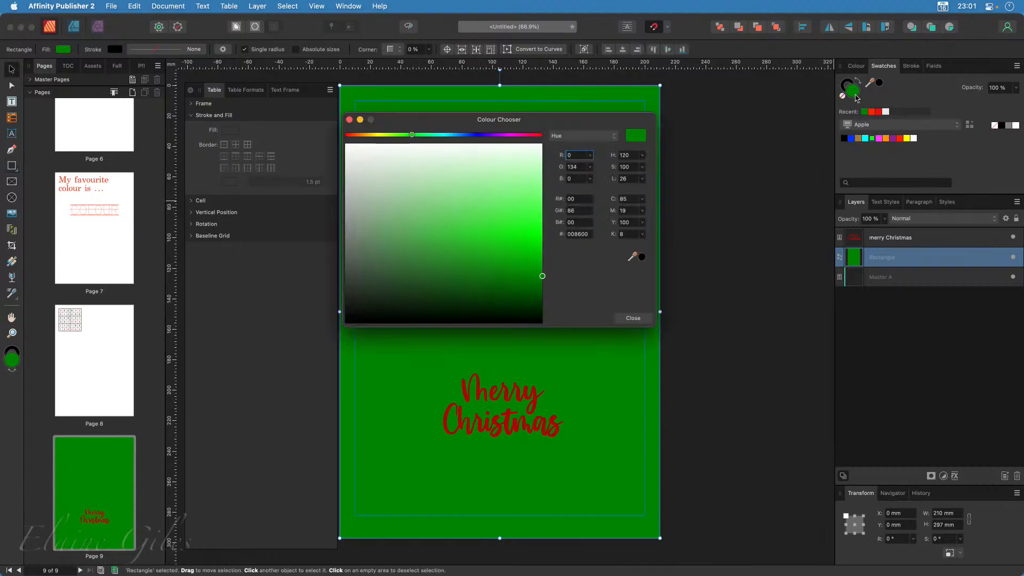
drag(542, 261, 558, 189)
click(633, 318)
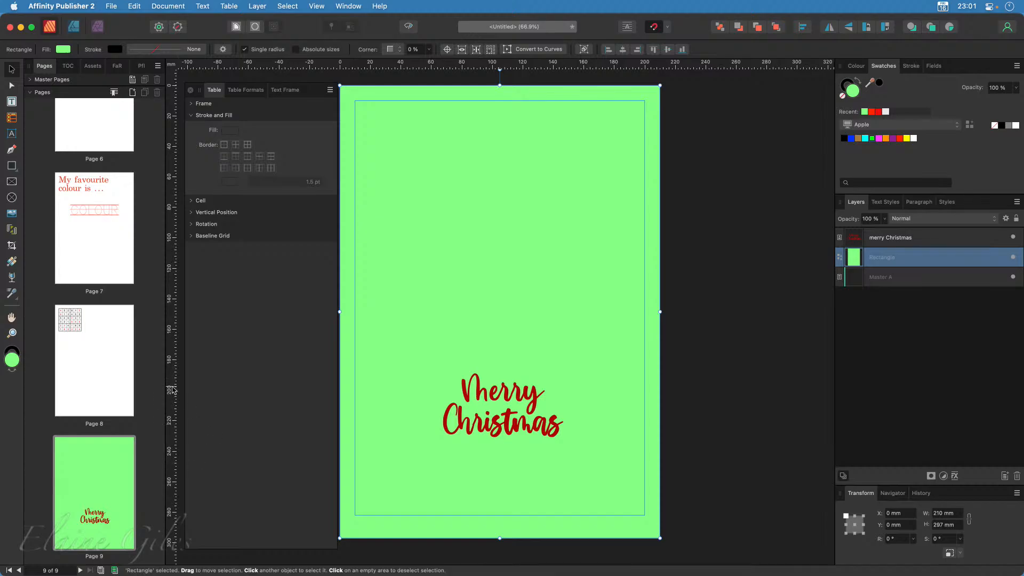
- Save the document as "Puzzles" in the After Hours 0173 folder and go to the cover on page 1
scroll(96, 313, up, 5)
scroll(96, 312, up, 15)
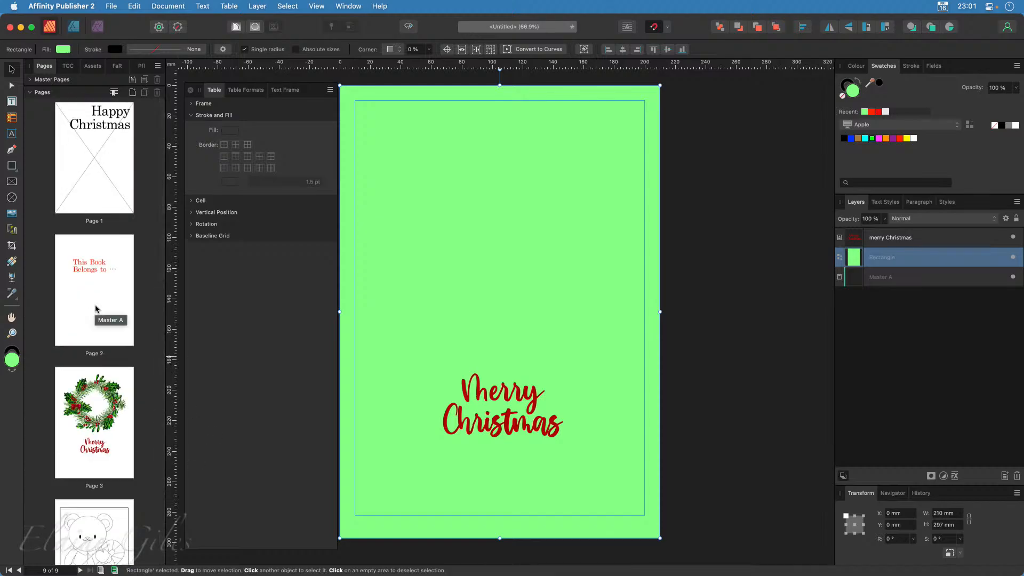
key(super+s)
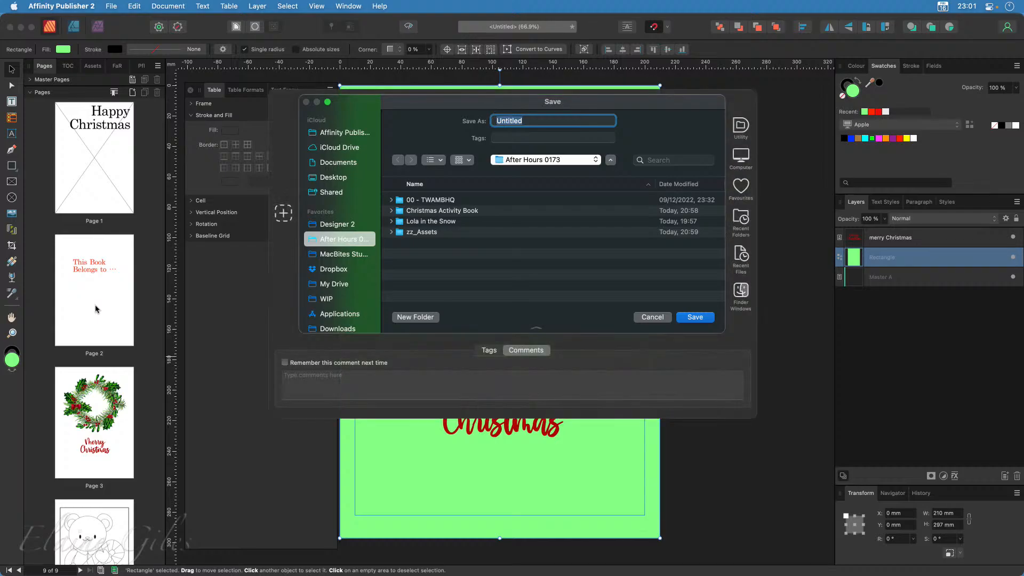
text(Puzzles)
key(Return)
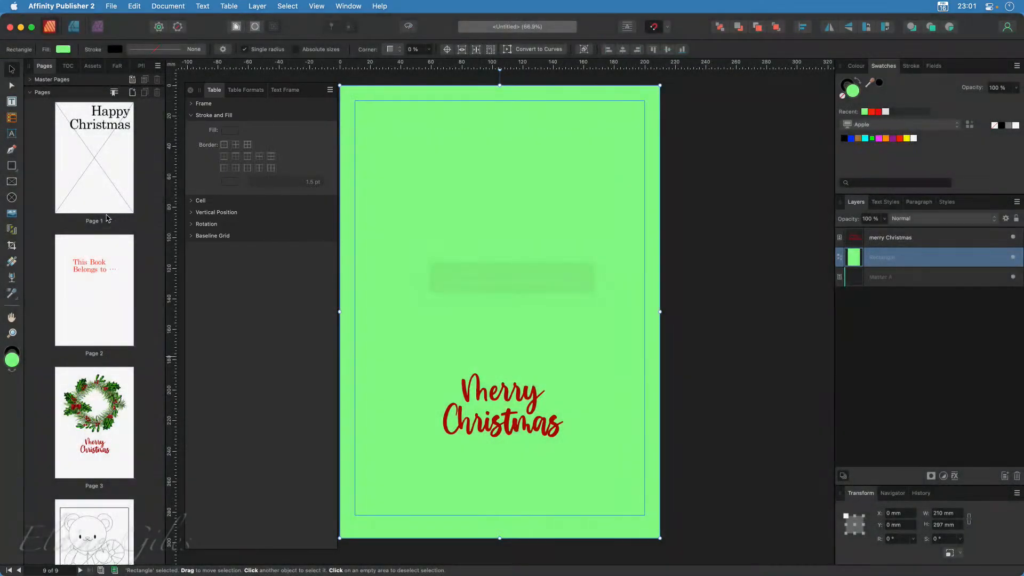
click(105, 201)
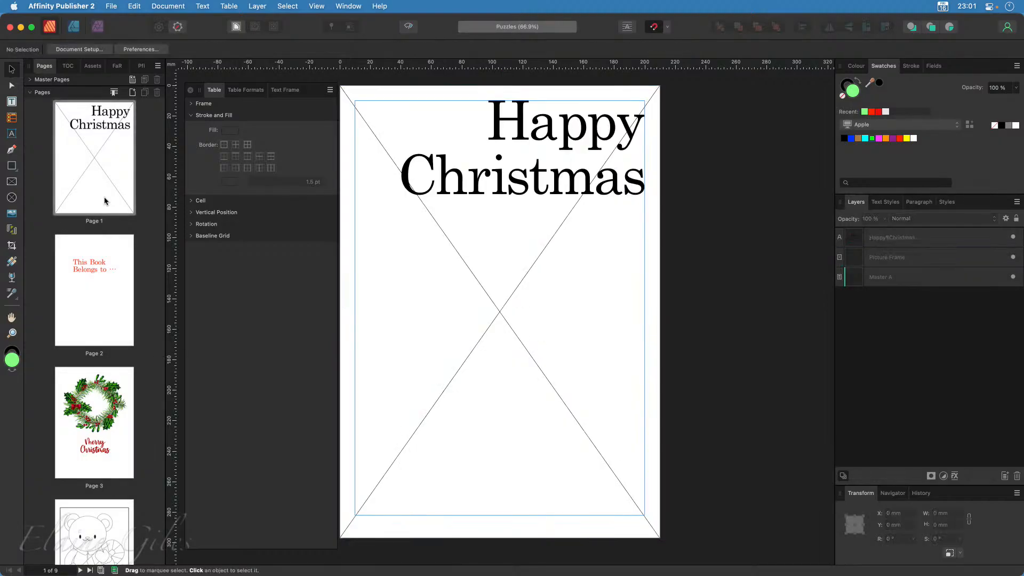
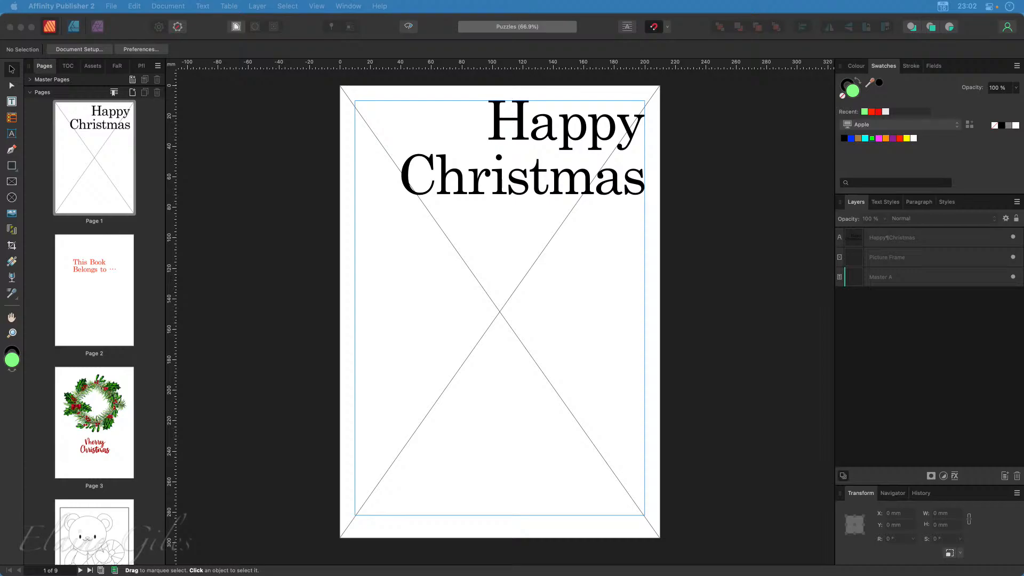
- Bring the Data Merge Source workbook in Excel onto the screen and widen the Cover column to fit its file paths
drag(0, 384, 448, 71)
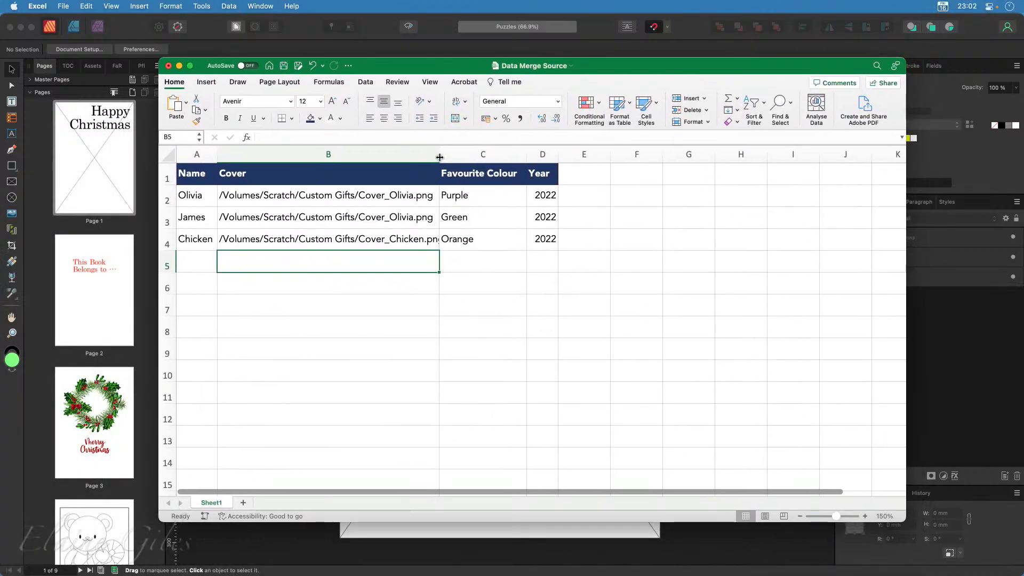
drag(440, 158, 471, 161)
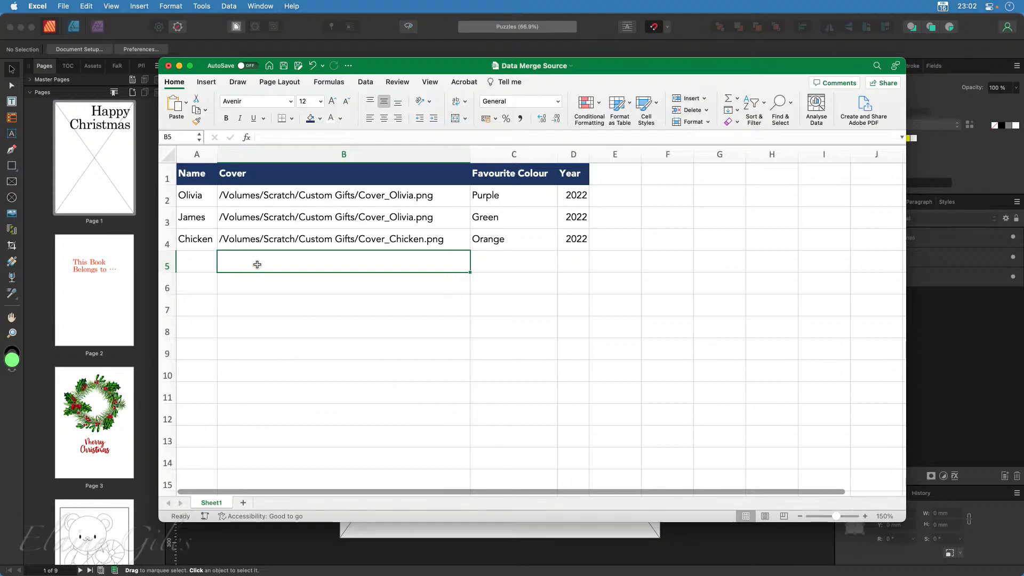
- Review the Name, Cover, Favourite Colour and Year entries of the three records and save the workbook
click(208, 197)
drag(208, 198, 215, 240)
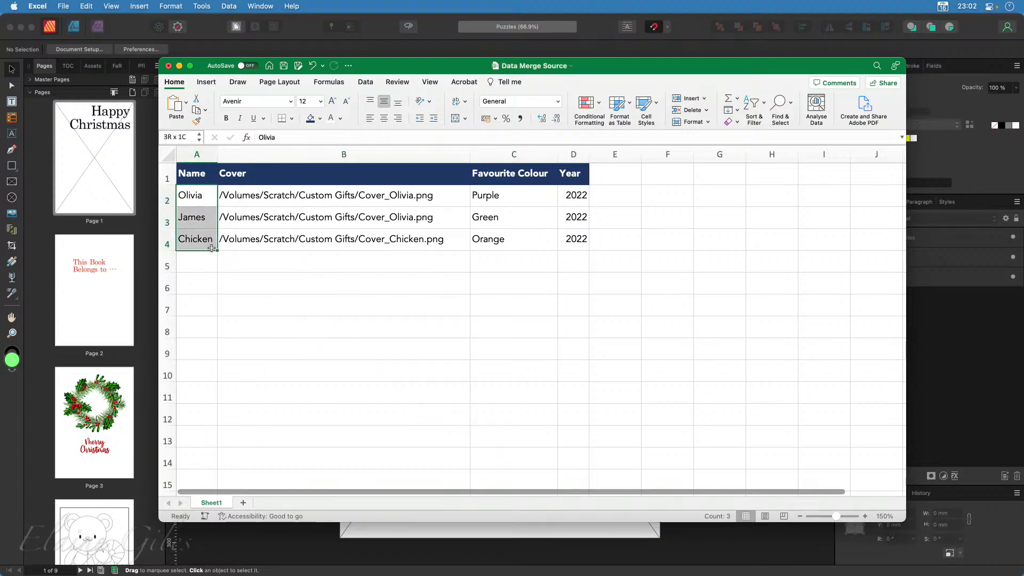
drag(429, 202, 438, 231)
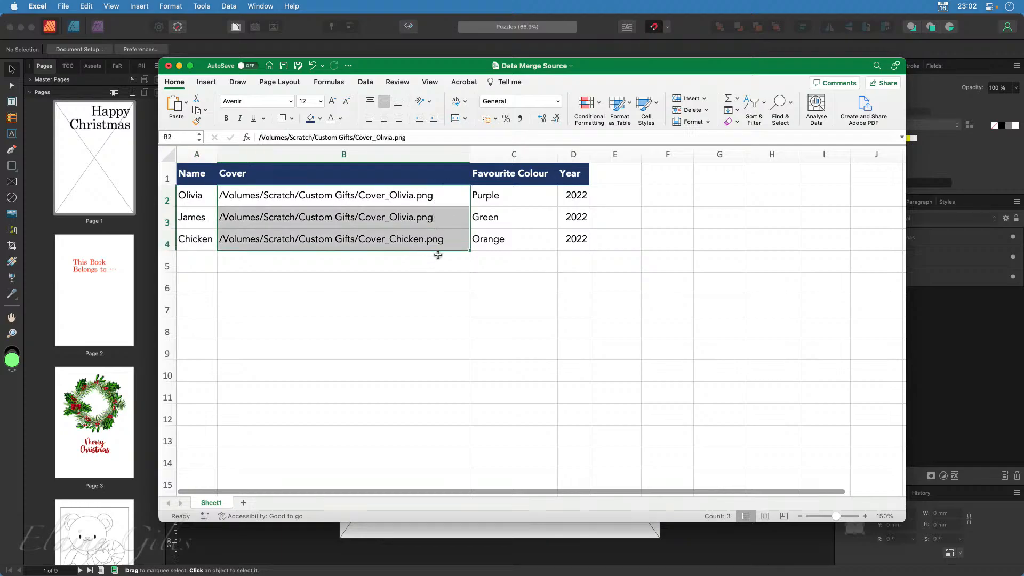
drag(530, 198, 531, 240)
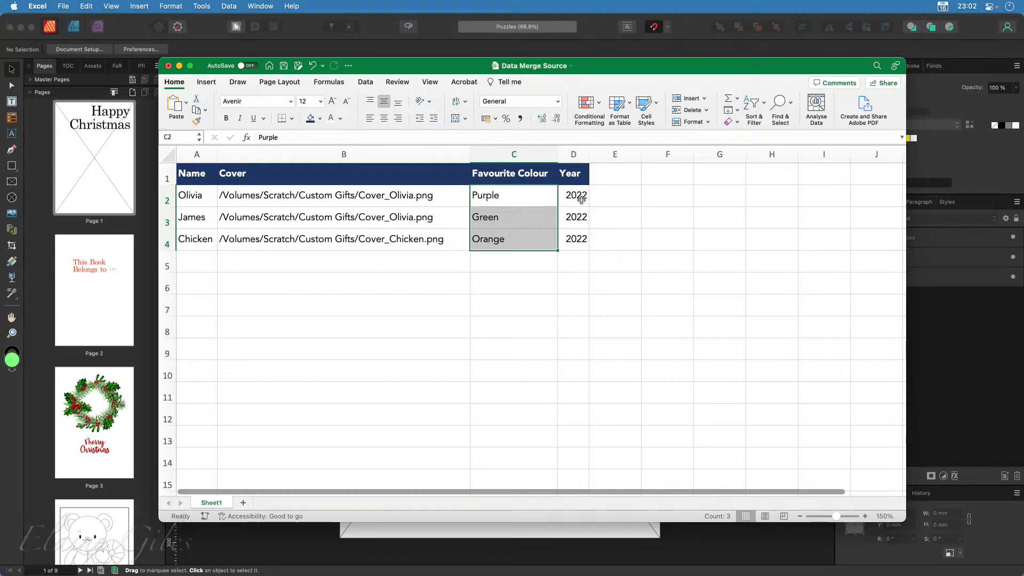
drag(581, 199, 579, 235)
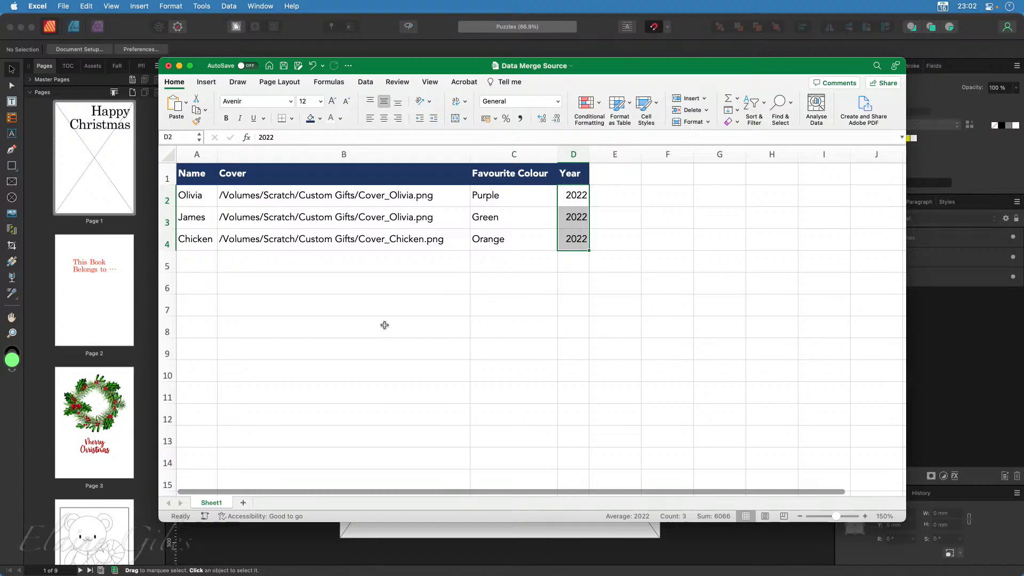
key(super+s)
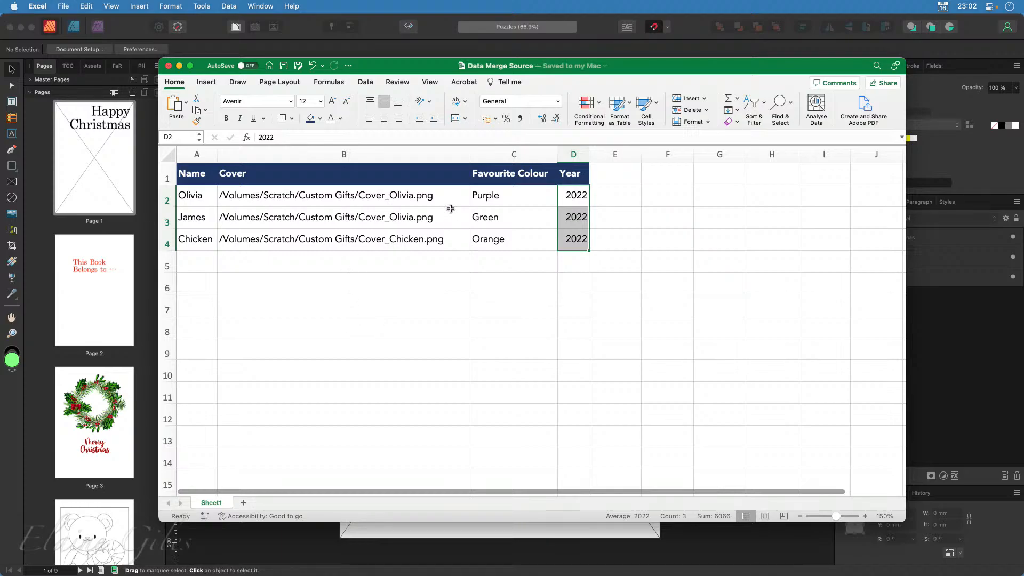
drag(451, 199, 450, 241)
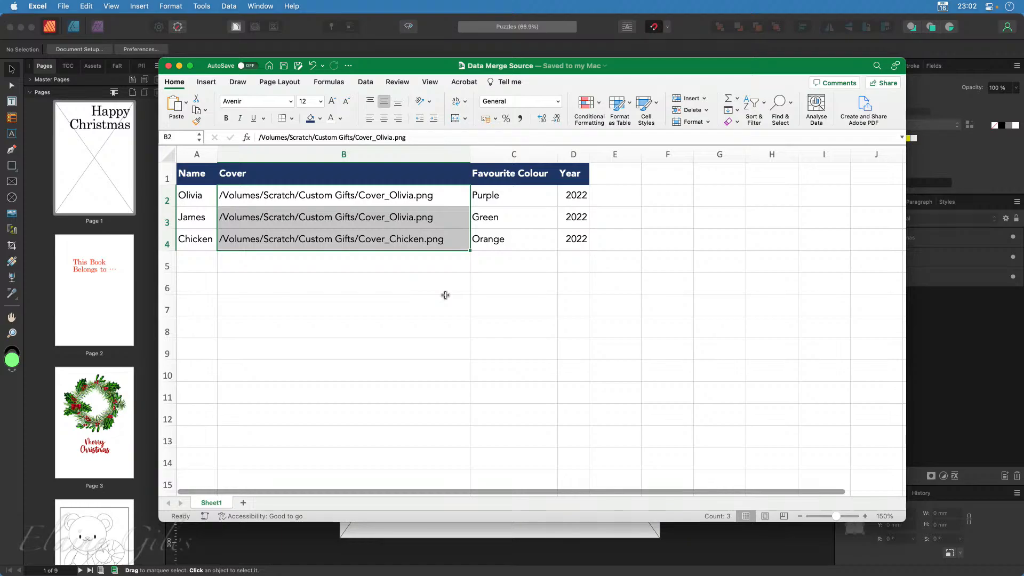
- Reveal the desktop, group the three cover PNG images into a new folder with the default name and open it
click(21, 28)
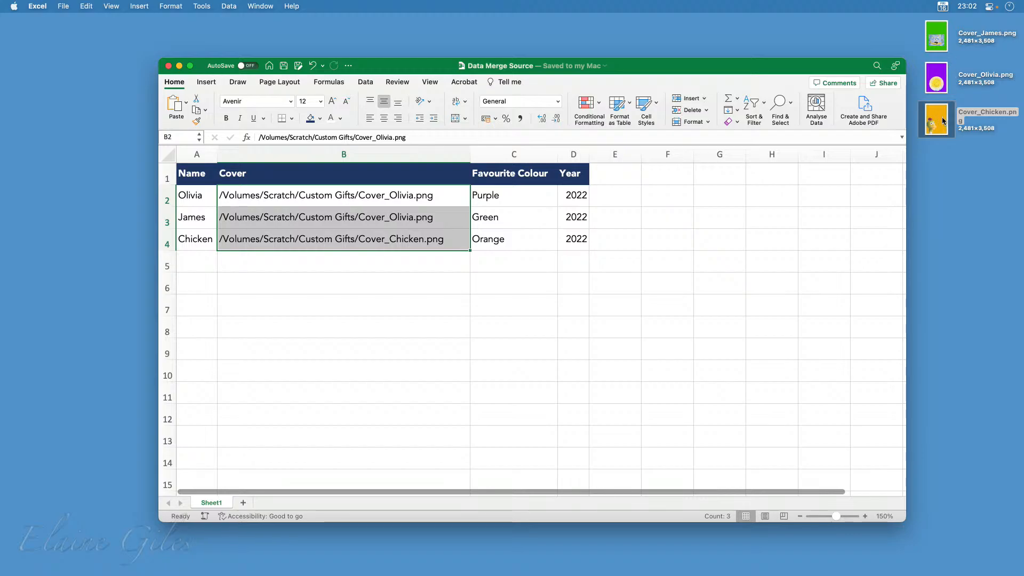
drag(971, 193, 942, 33)
right_click(942, 33)
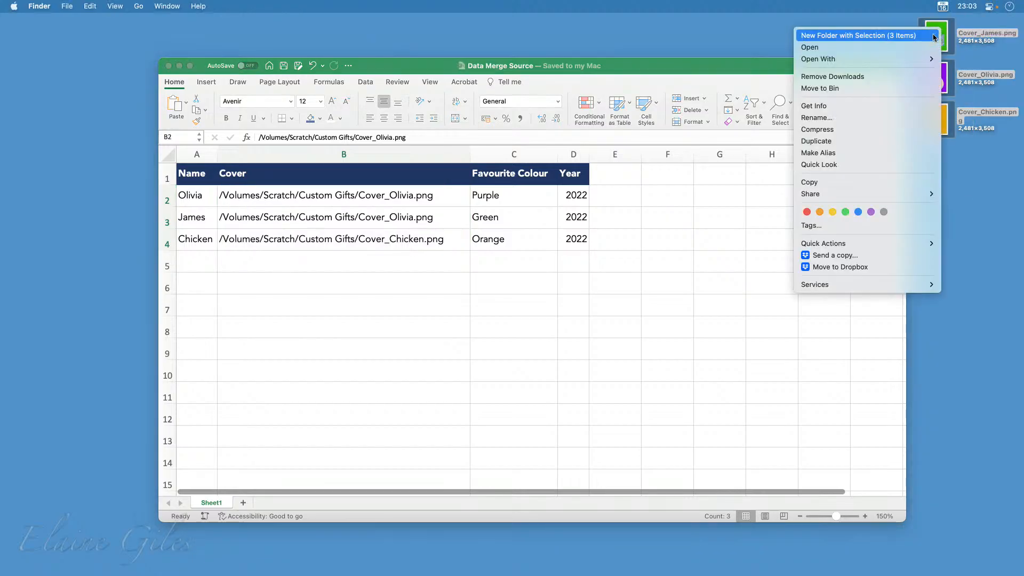
click(935, 35)
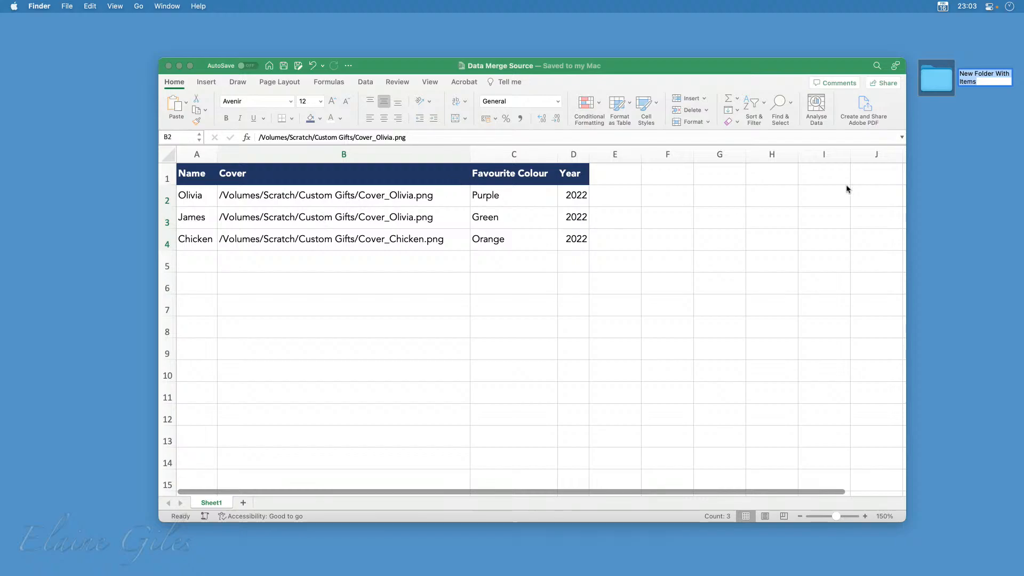
key(Return)
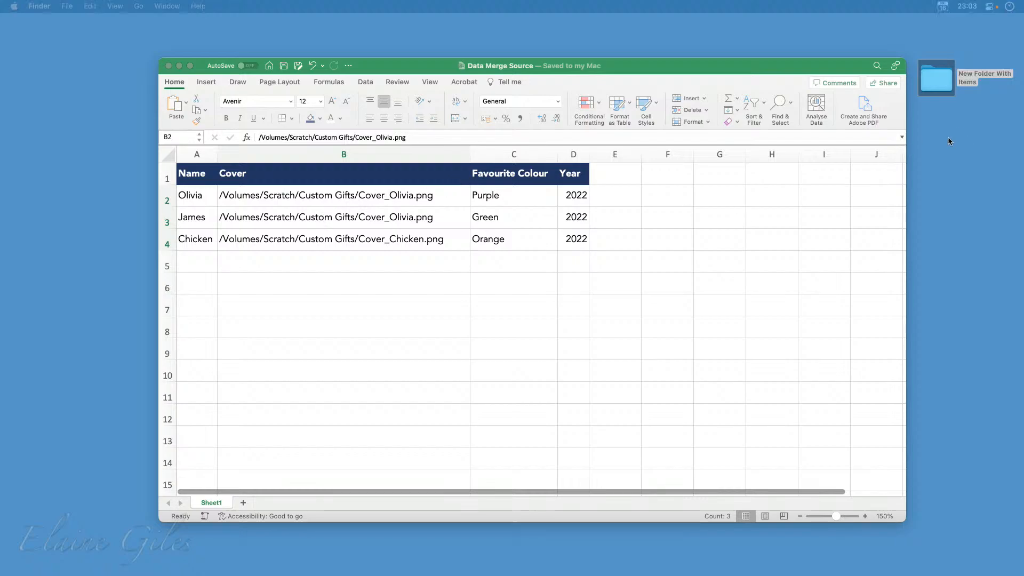
double_click(943, 81)
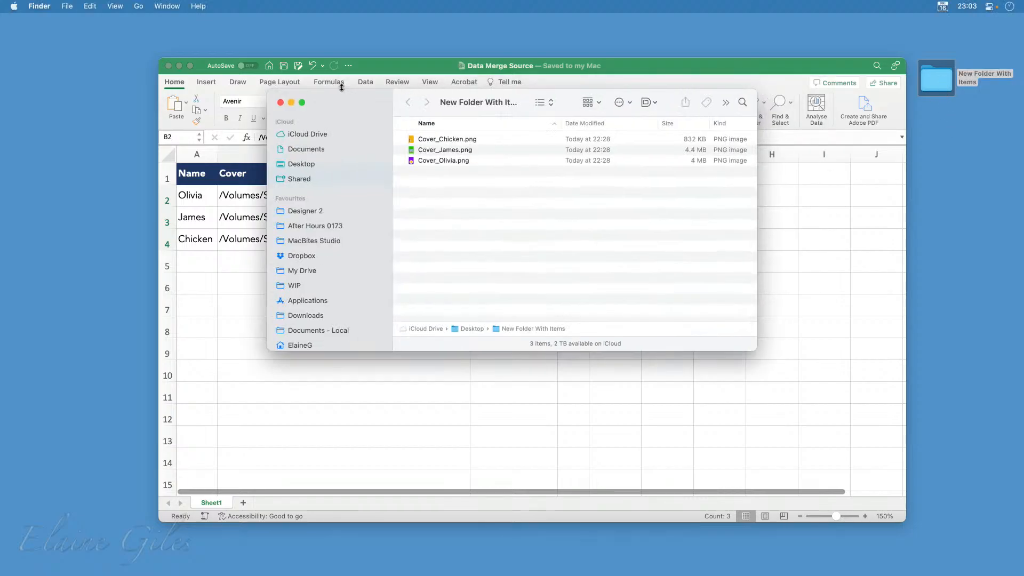
drag(343, 102, 425, 115)
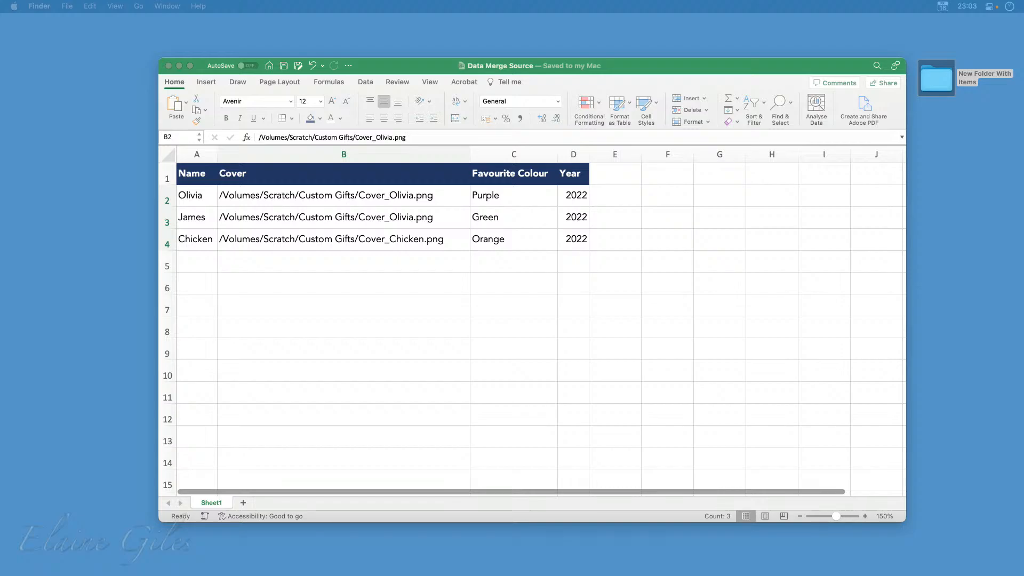
- Open the Custom Gifts folder on the Scratch drive in a new, enlarged Finder window
key(super+n)
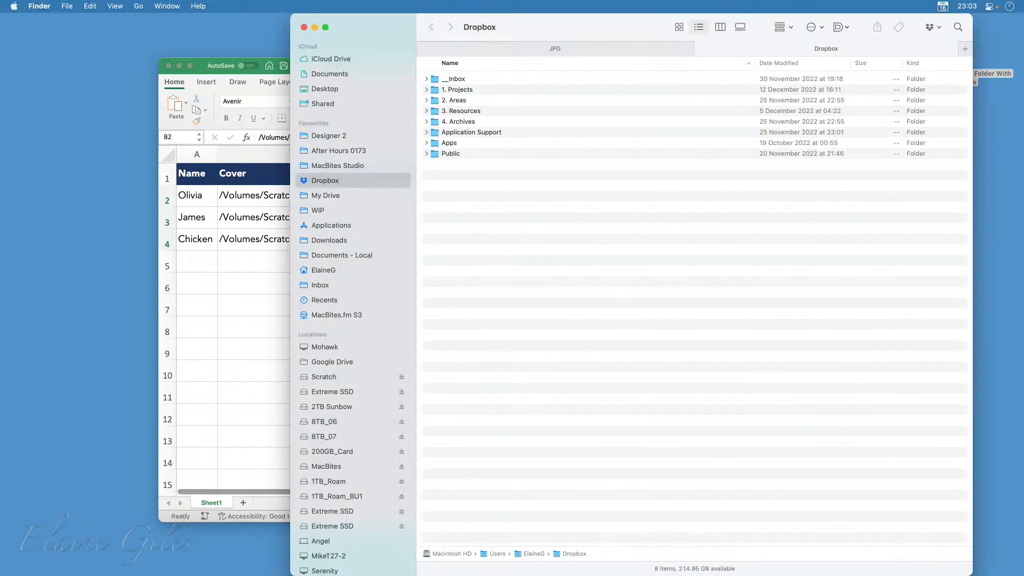
key(ctrl+alt+Return)
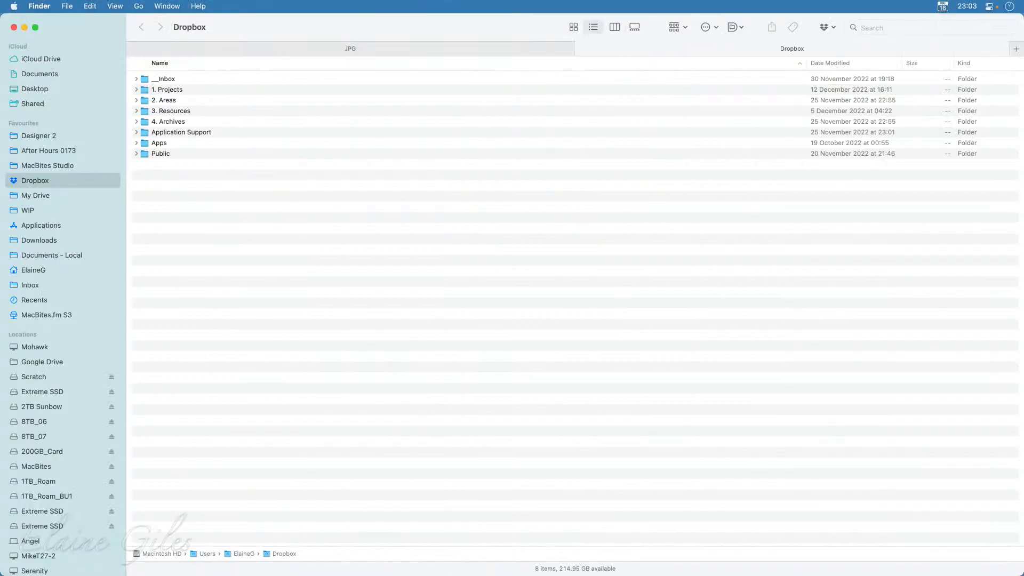
click(44, 376)
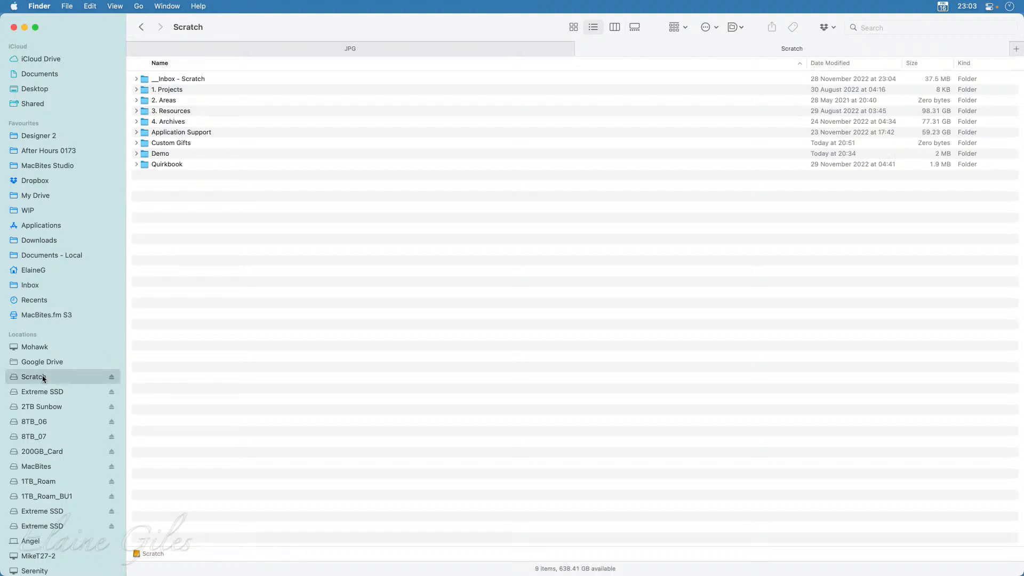
click(194, 165)
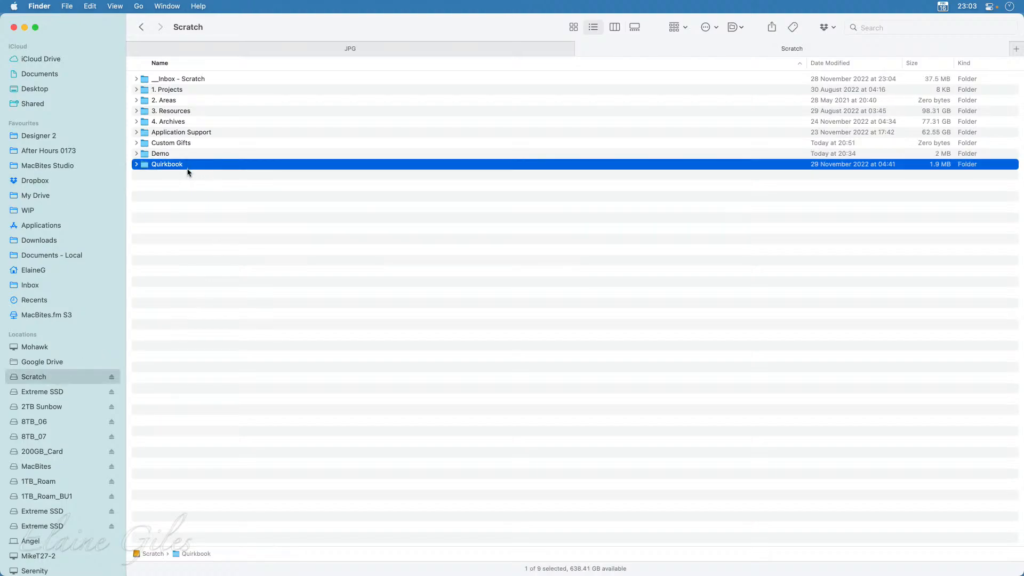
click(196, 144)
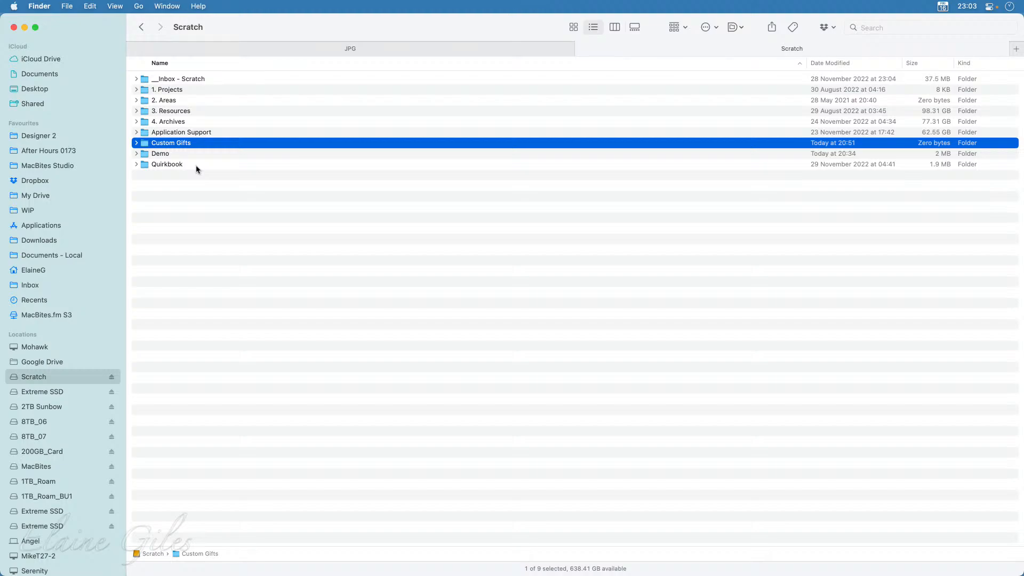
click(186, 157)
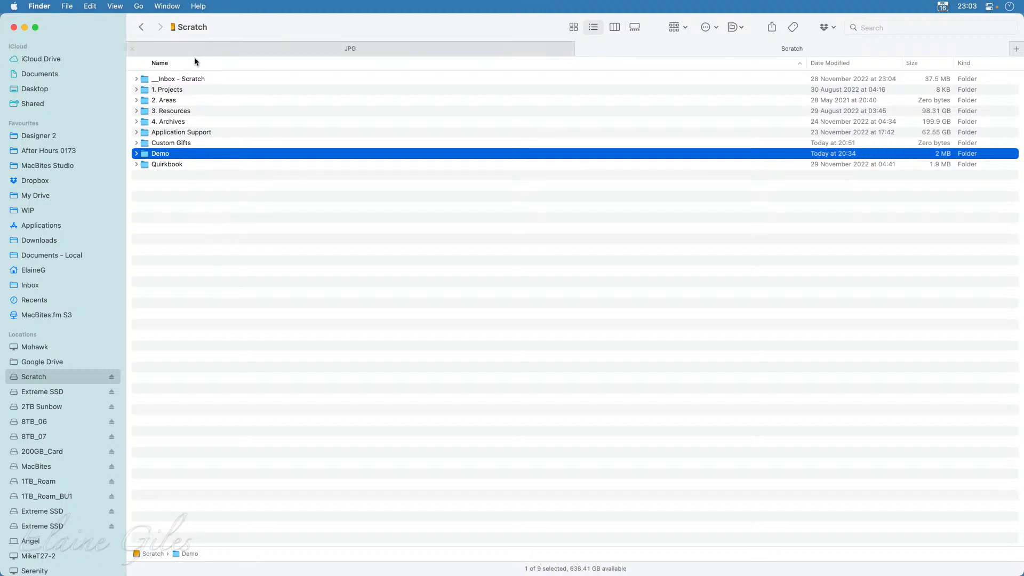
click(190, 143)
double_click(190, 143)
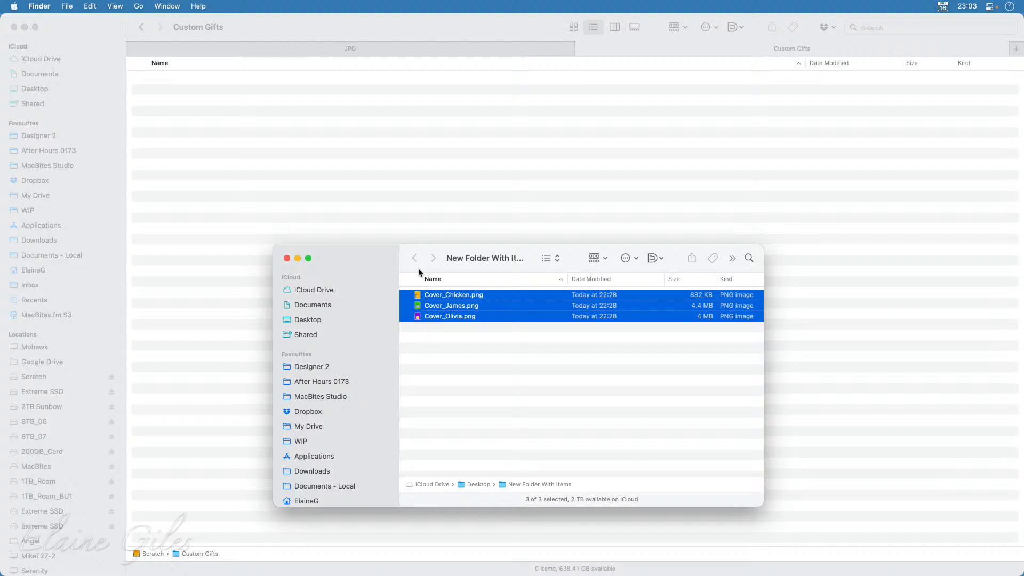
- Copy the three cover PNG images into the Custom Gifts folder and close both Finder windows
drag(432, 314, 283, 195)
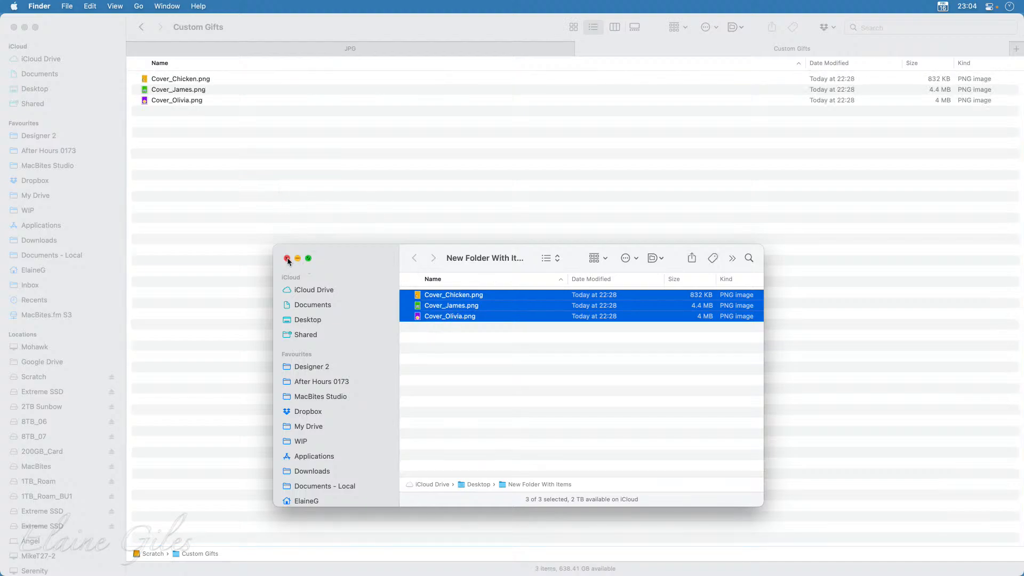
click(287, 258)
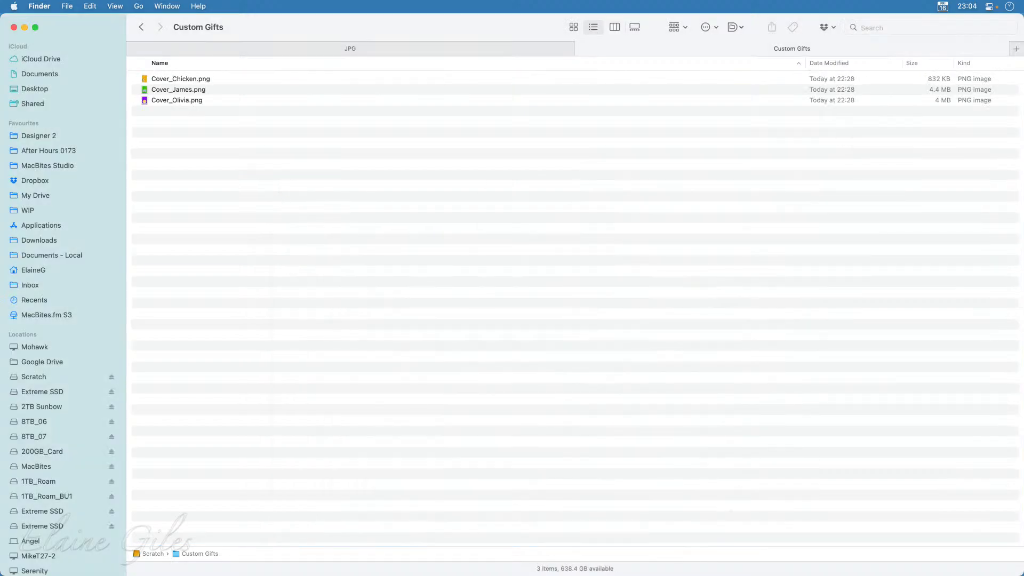
key(super+w)
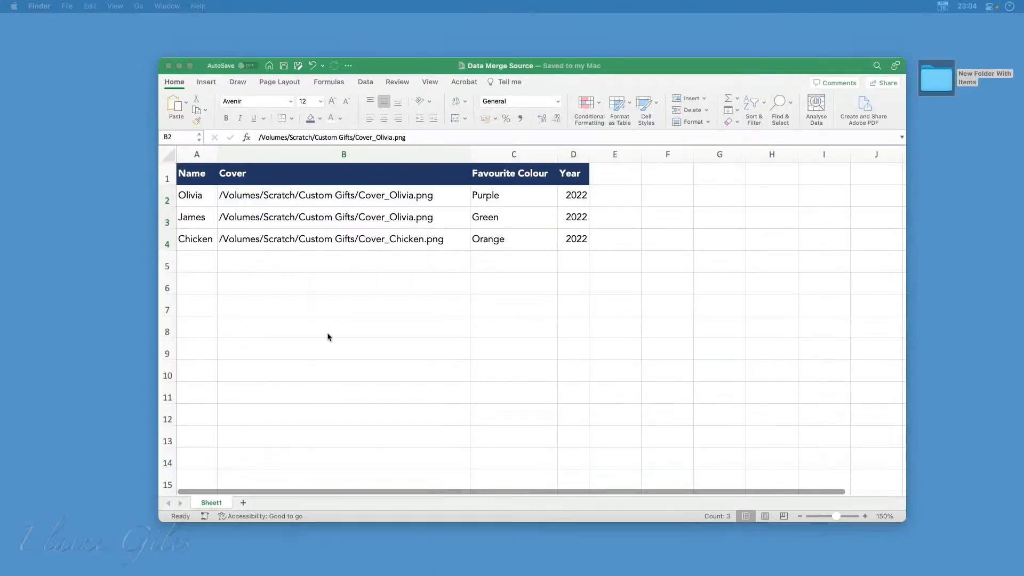
- Move the Excel workbook window off the screen and switch to Affinity Publisher 2
drag(650, 69, 0, 174)
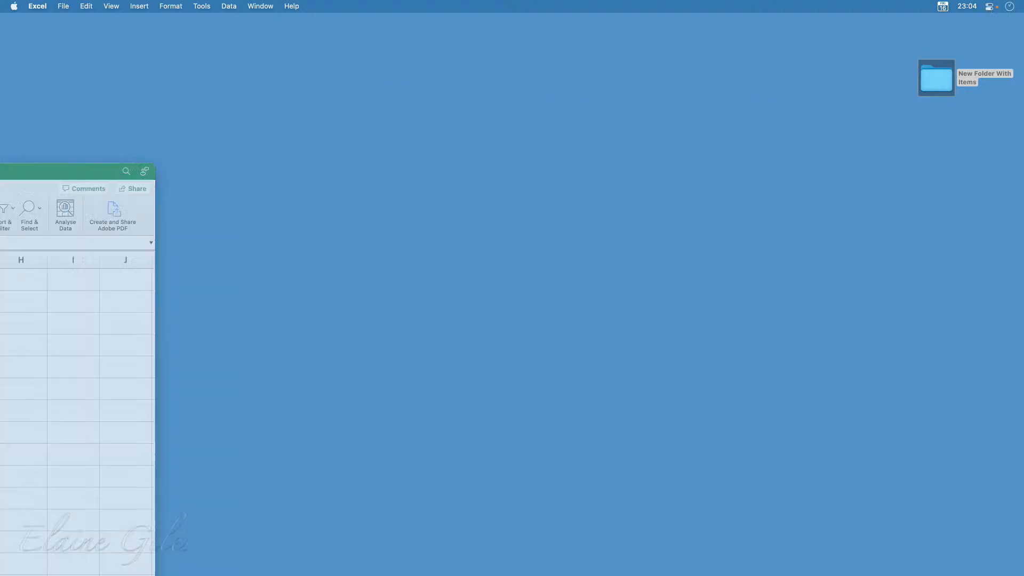
key(super+w)
text(pub)
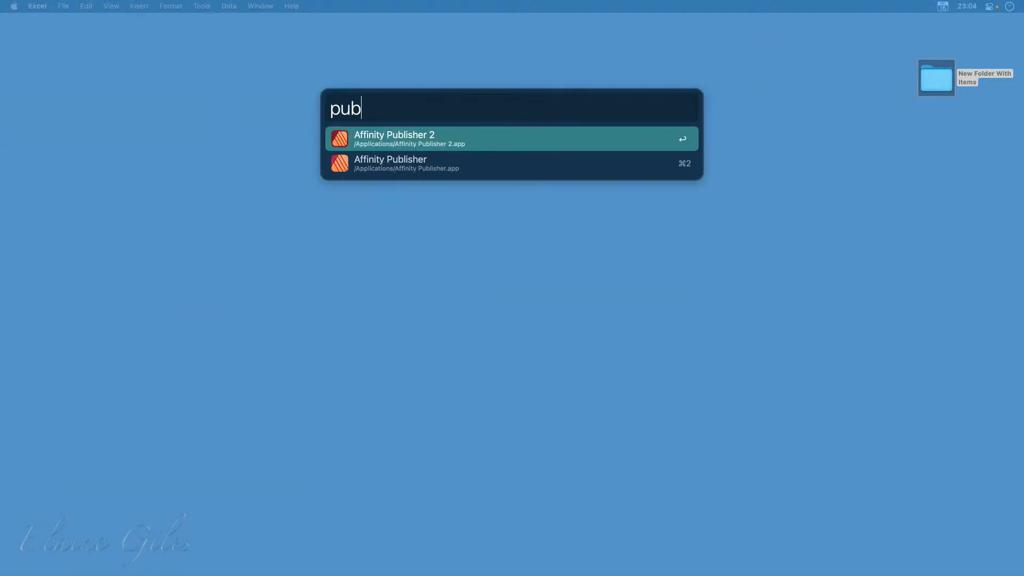
key(Return)
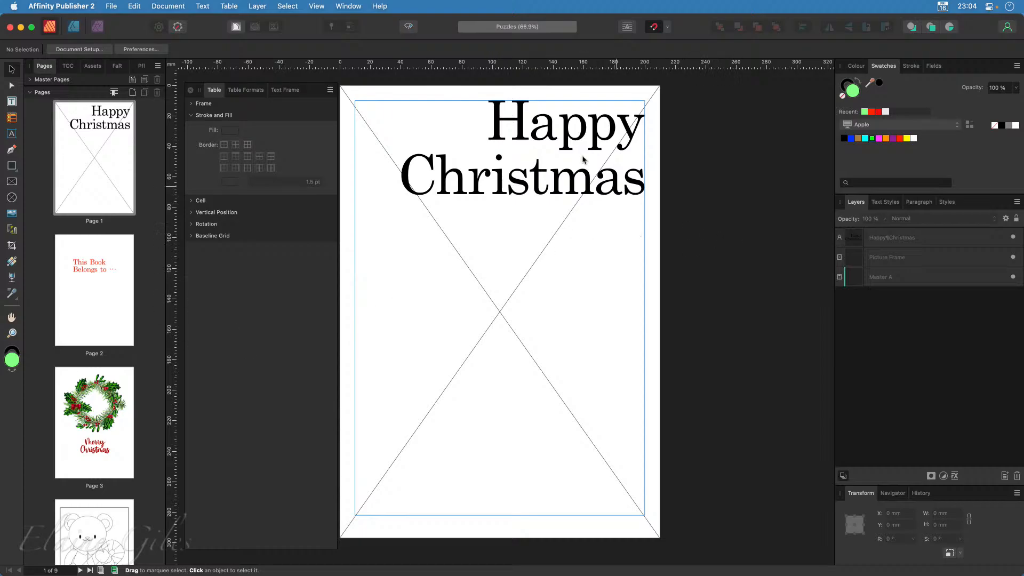
- Add Data Merge Source.xlsx from the Christmas Activity Book folder as the document's data merge source
click(347, 6)
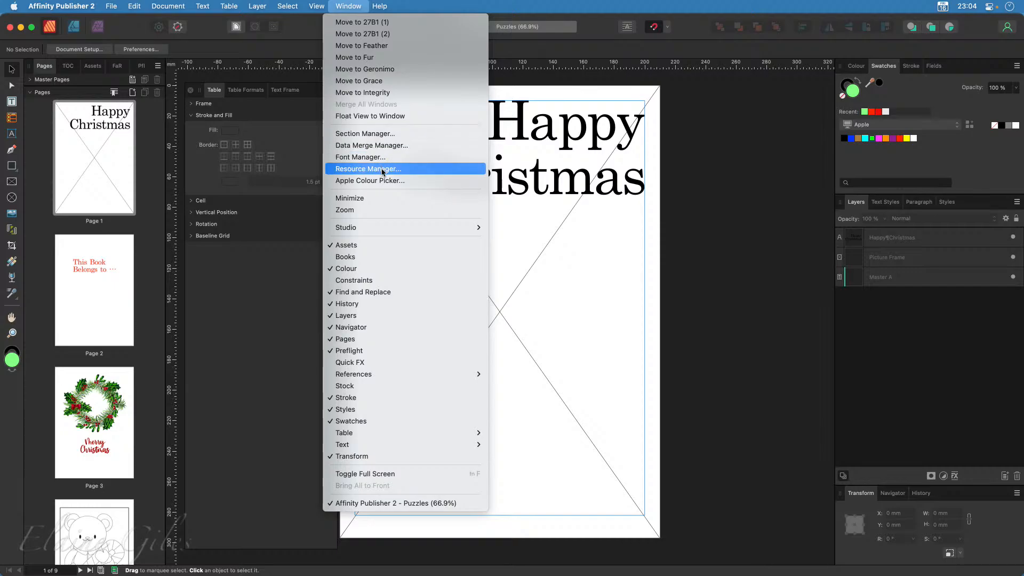
click(371, 145)
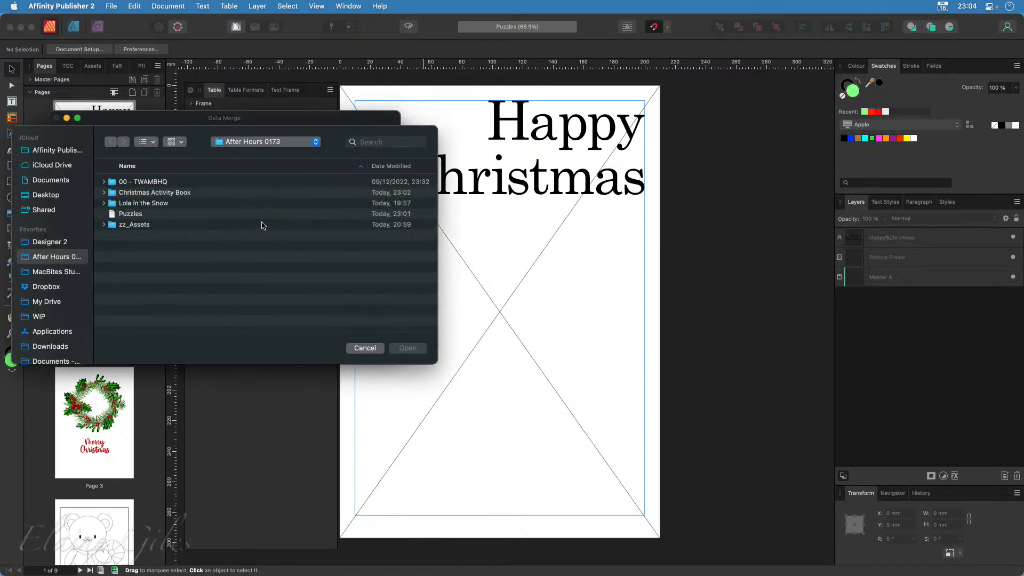
double_click(143, 193)
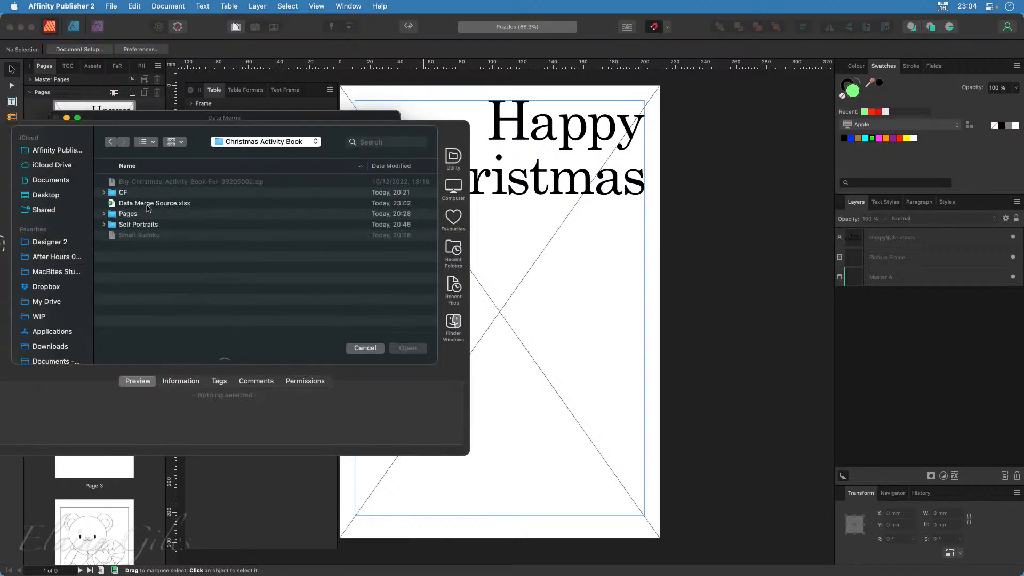
click(141, 206)
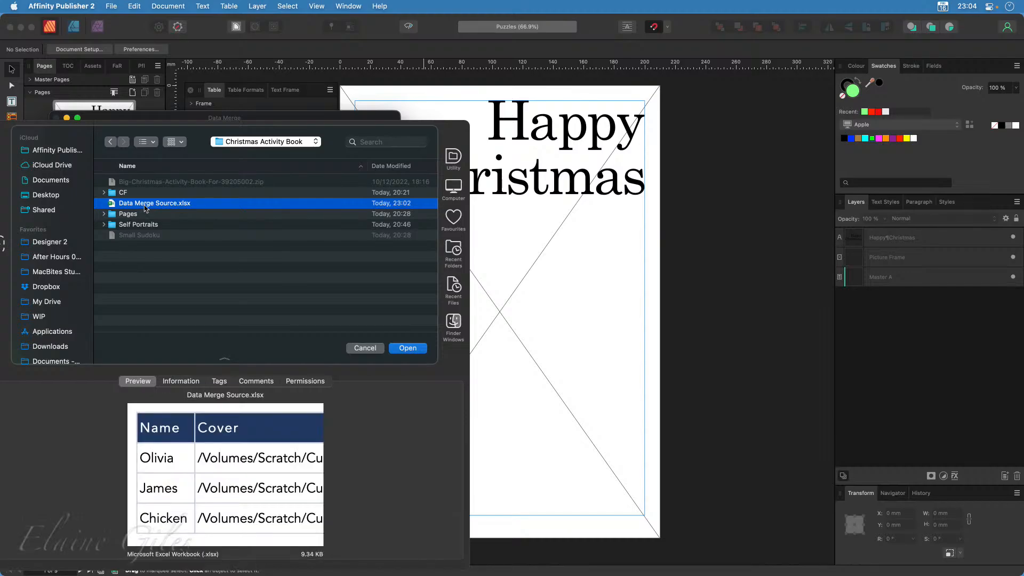
click(410, 351)
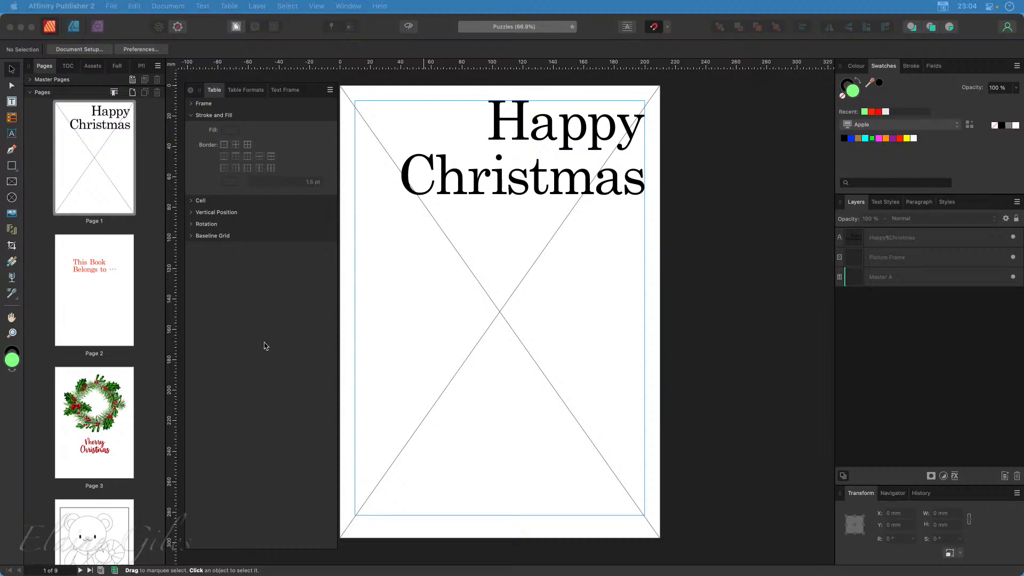
- Move the Table panel out of the way, then detach the Fields panel and lengthen it to show the data merge fields
drag(310, 90, 0, 257)
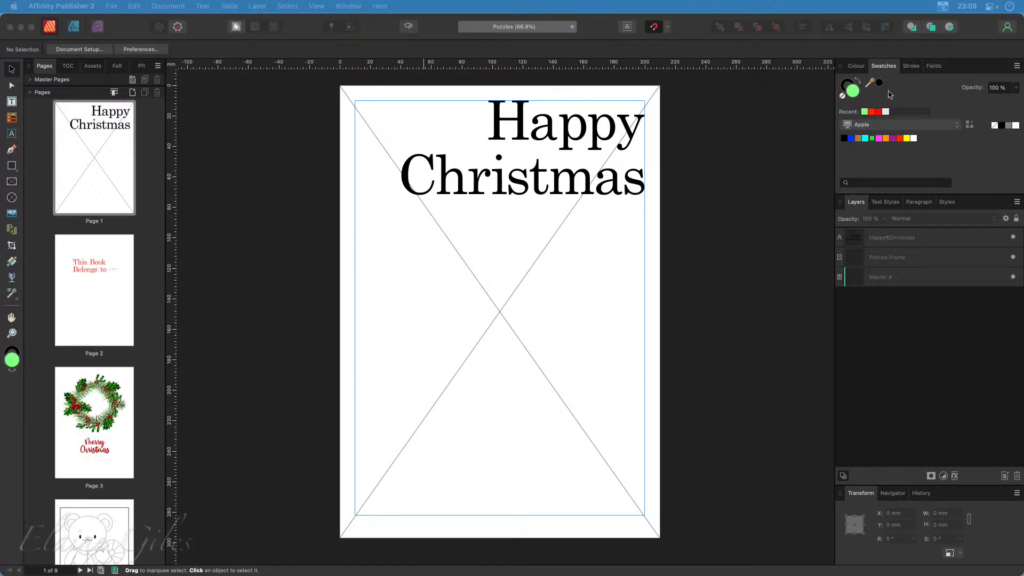
click(939, 70)
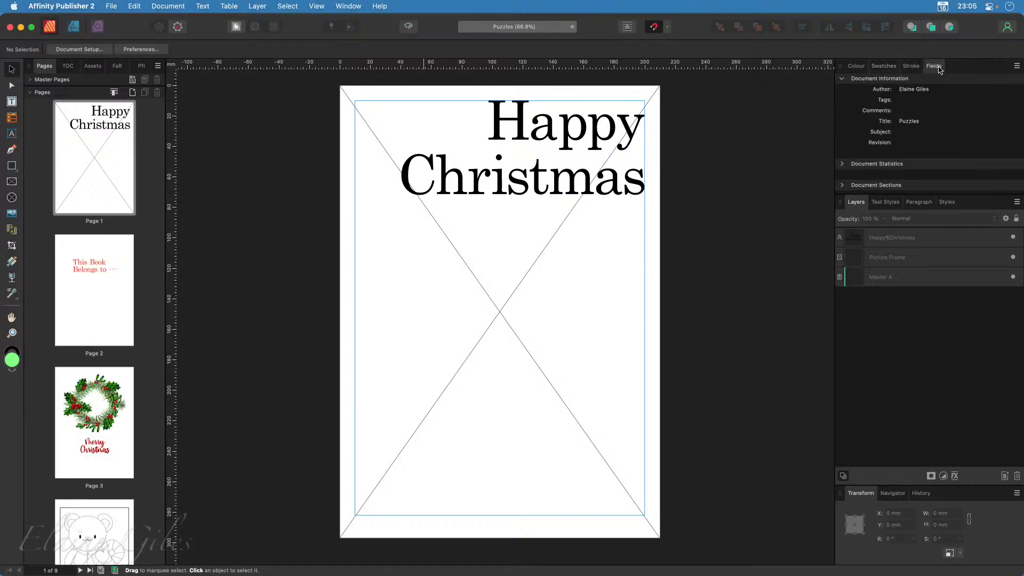
drag(939, 70, 705, 91)
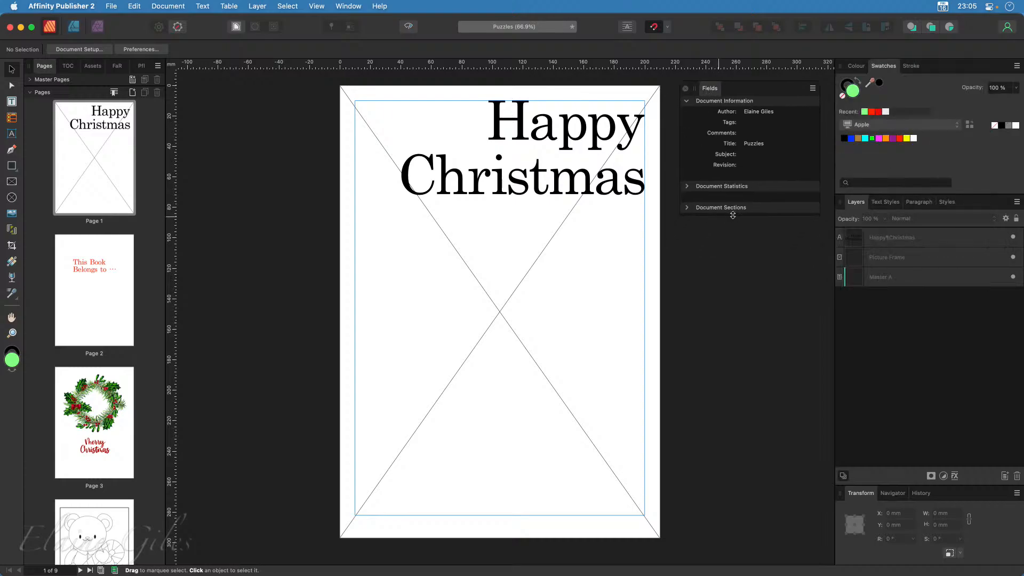
drag(733, 215, 744, 544)
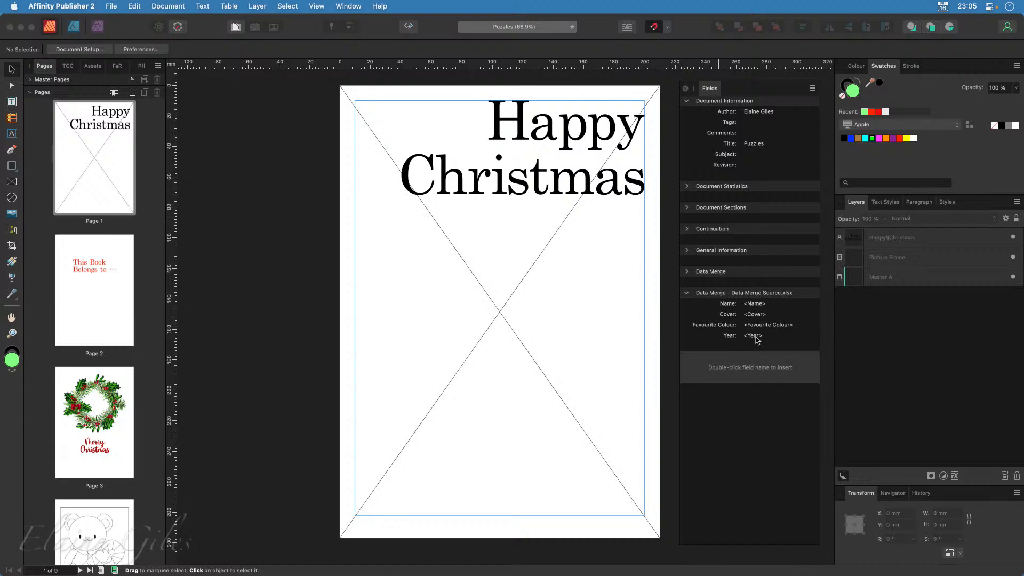
- Insert the Name merge field on a new line below the Happy Christmas title on the cover page
click(526, 189)
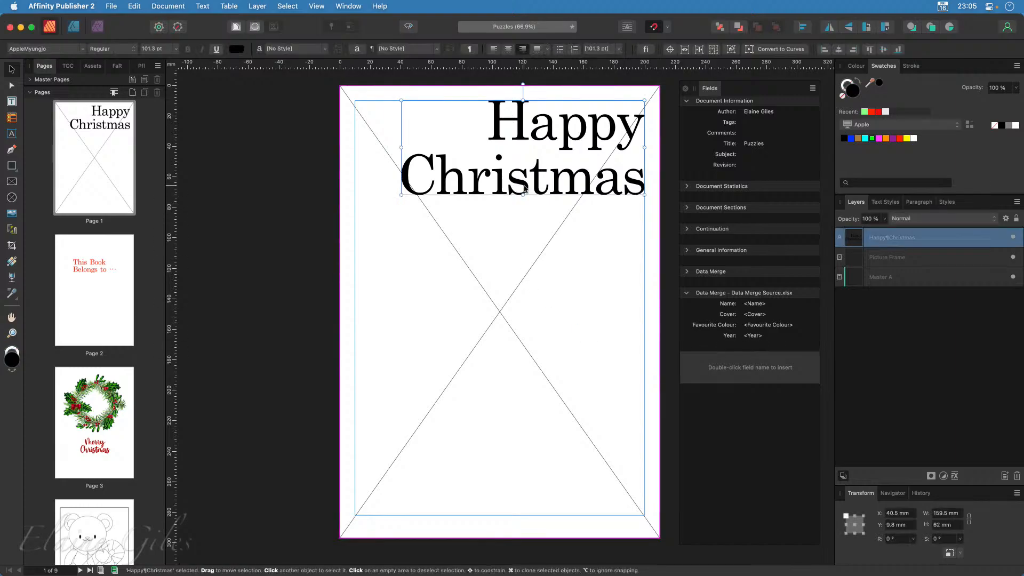
double_click(641, 189)
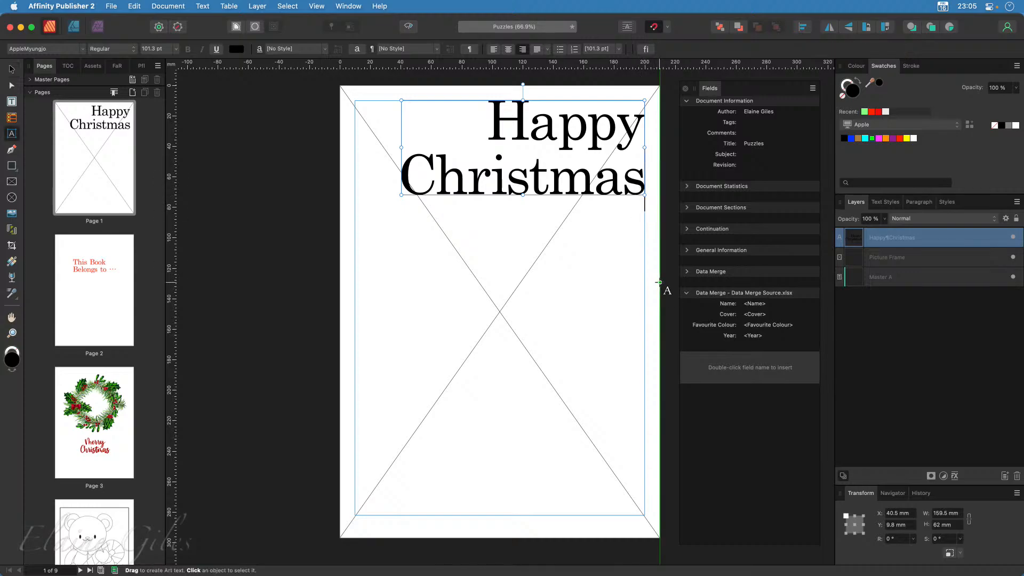
key(Return)
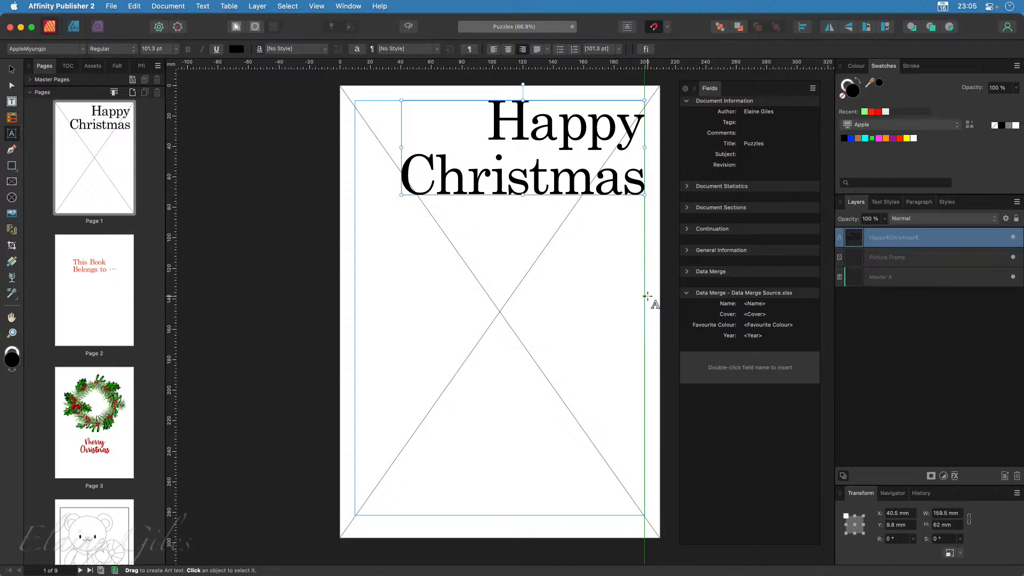
double_click(758, 306)
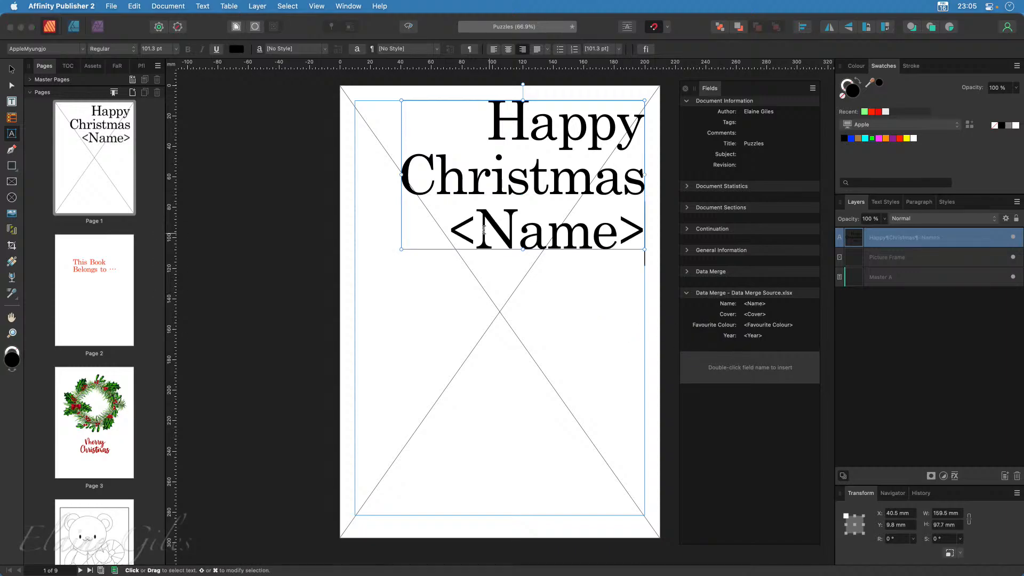
- Replace the dots after "This Book Belongs to" on page 2 with the Name merge field on a new line
click(116, 289)
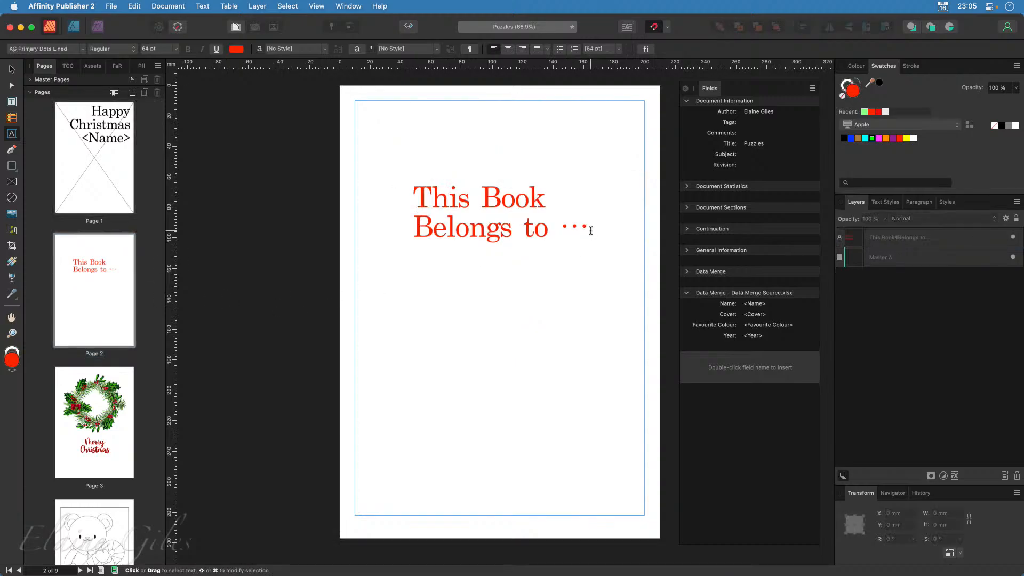
click(590, 230)
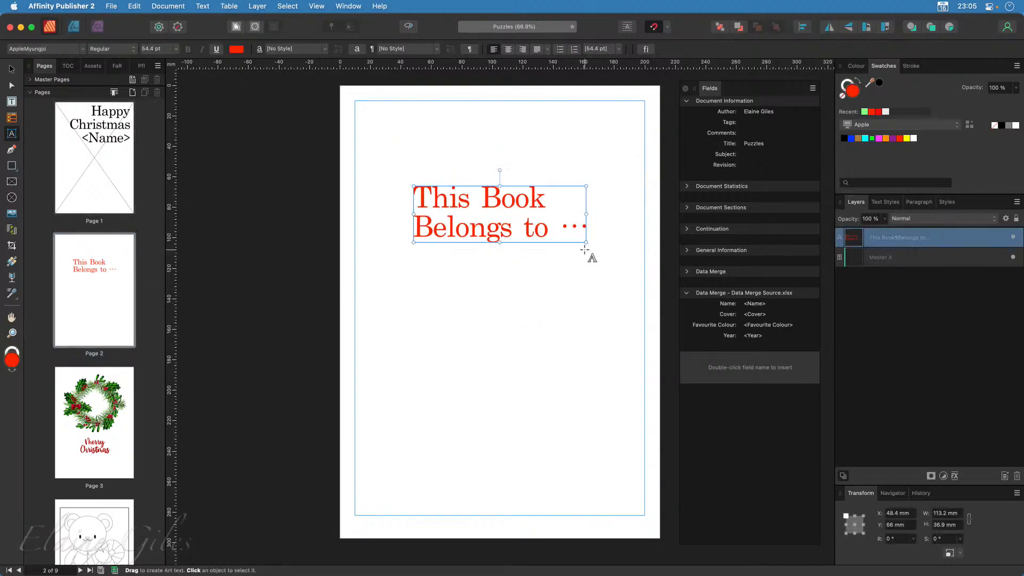
click(585, 249)
key(Delete)
key(Return)
double_click(751, 304)
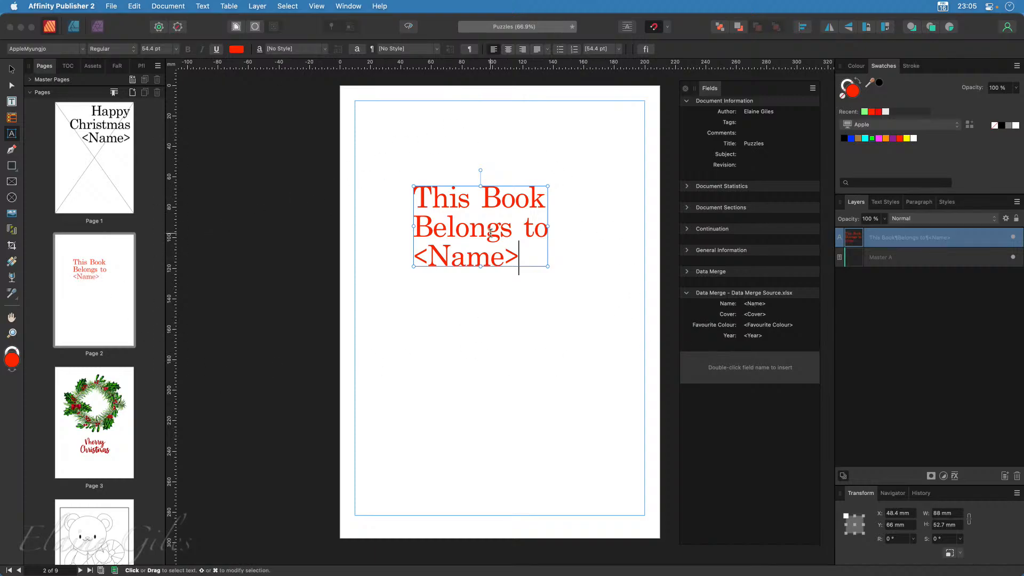
- Centre the lines of the "This Book Belongs to" text and align its text object horizontally to the centre of the spread
click(508, 49)
key(super+a)
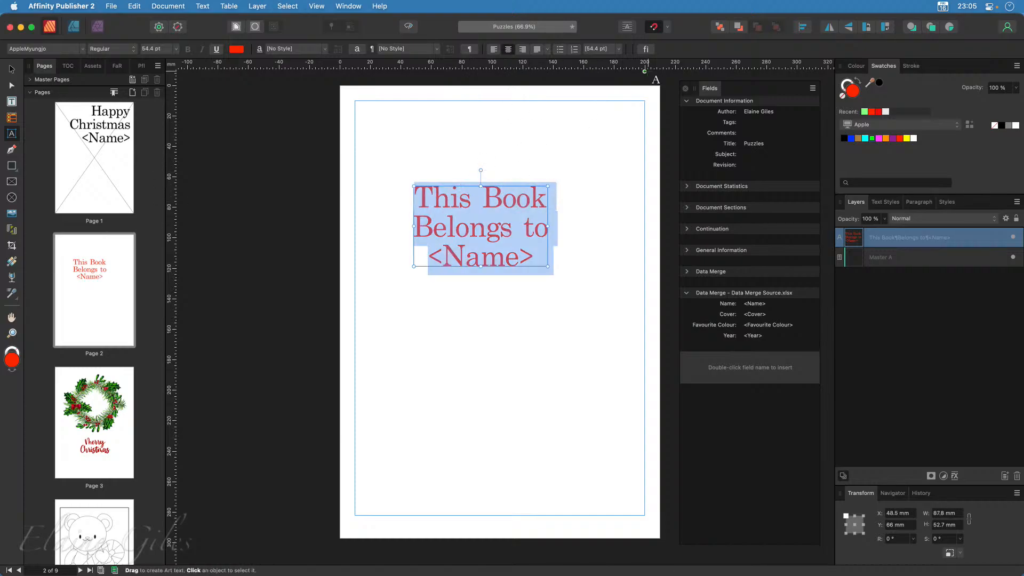
click(803, 27)
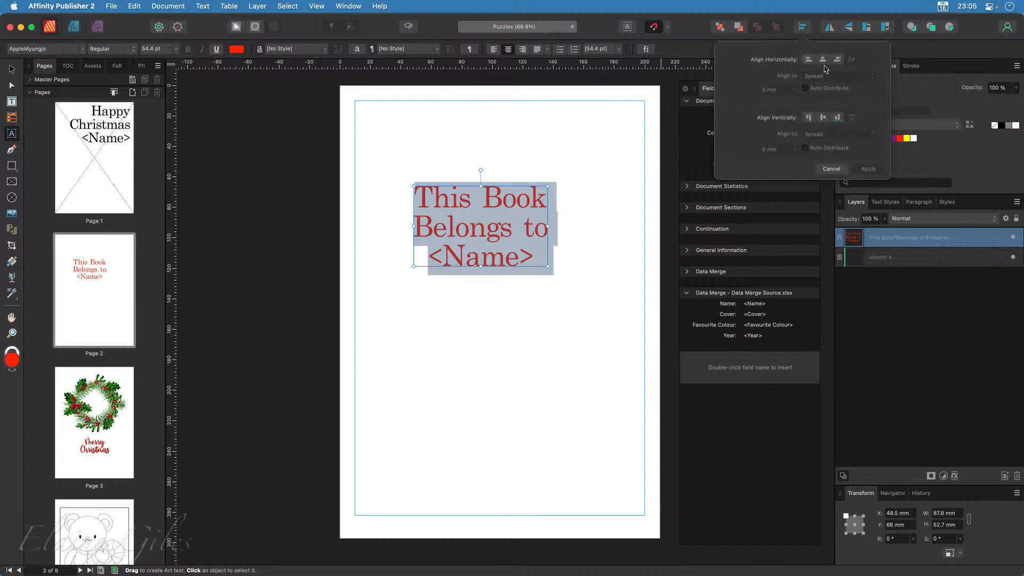
click(824, 61)
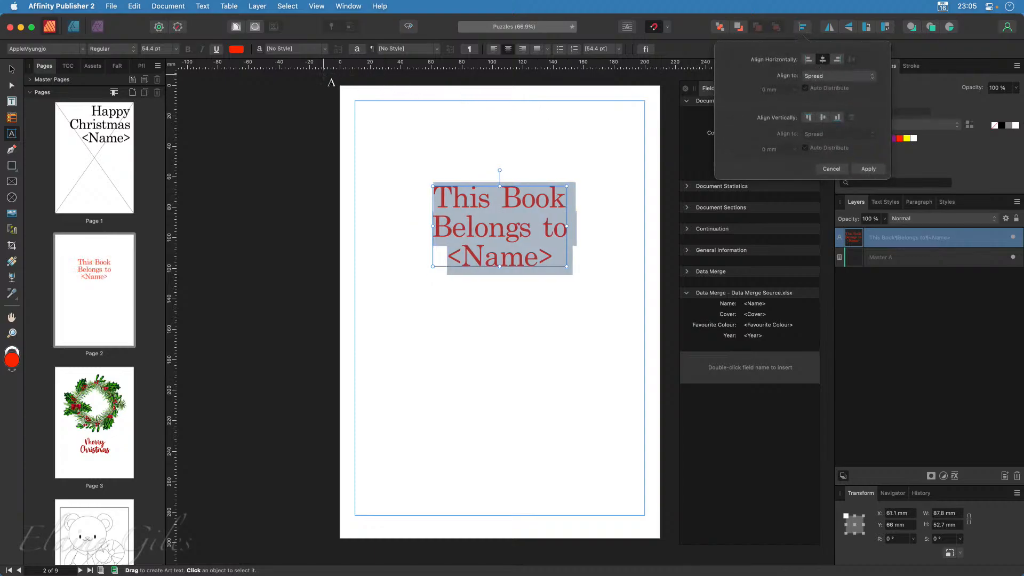
- Replace the dotted NAME tracing text on page 6 with the Name merge field, using centred text alignment
click(83, 415)
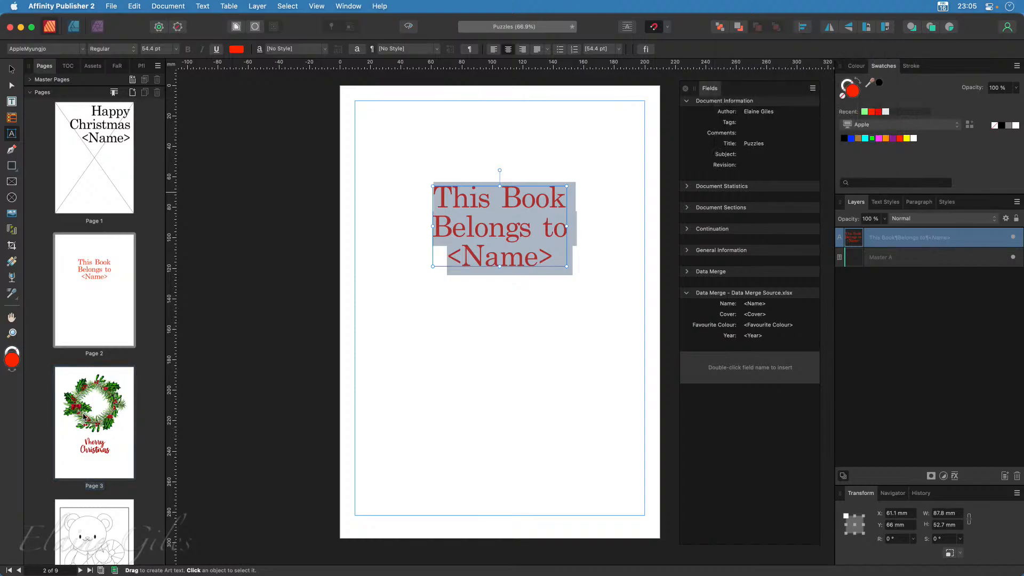
scroll(84, 415, down, 10)
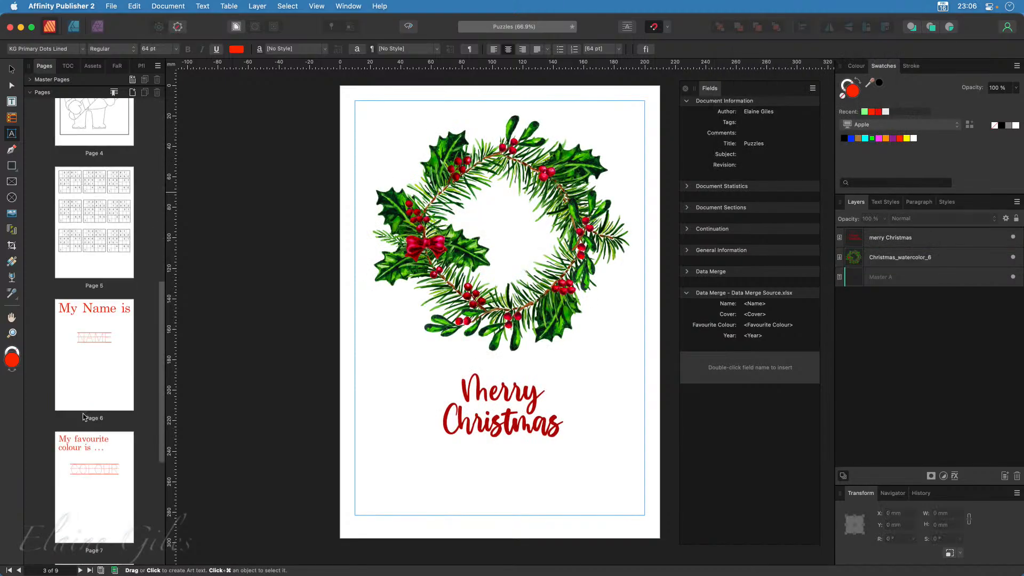
click(88, 350)
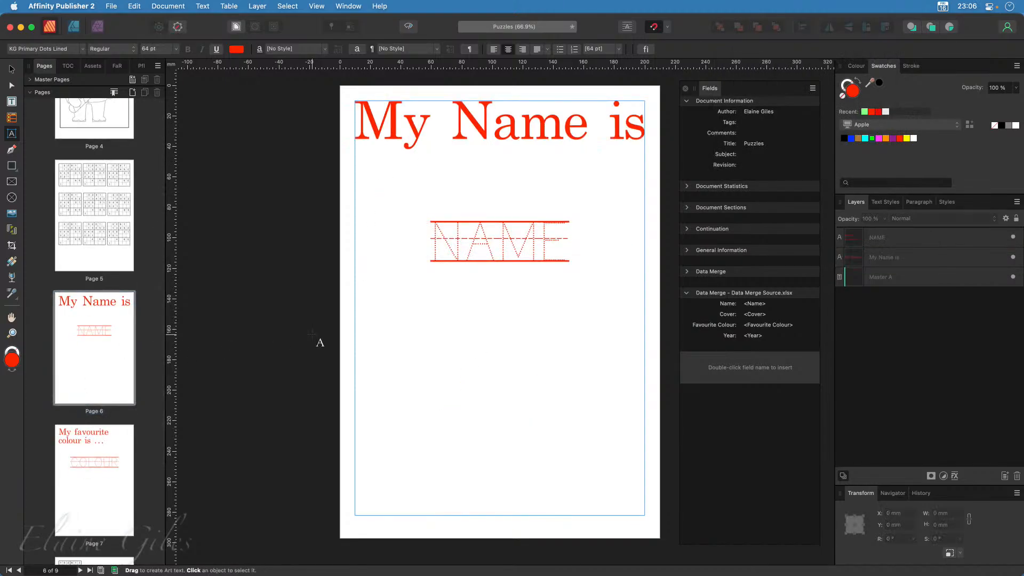
double_click(493, 247)
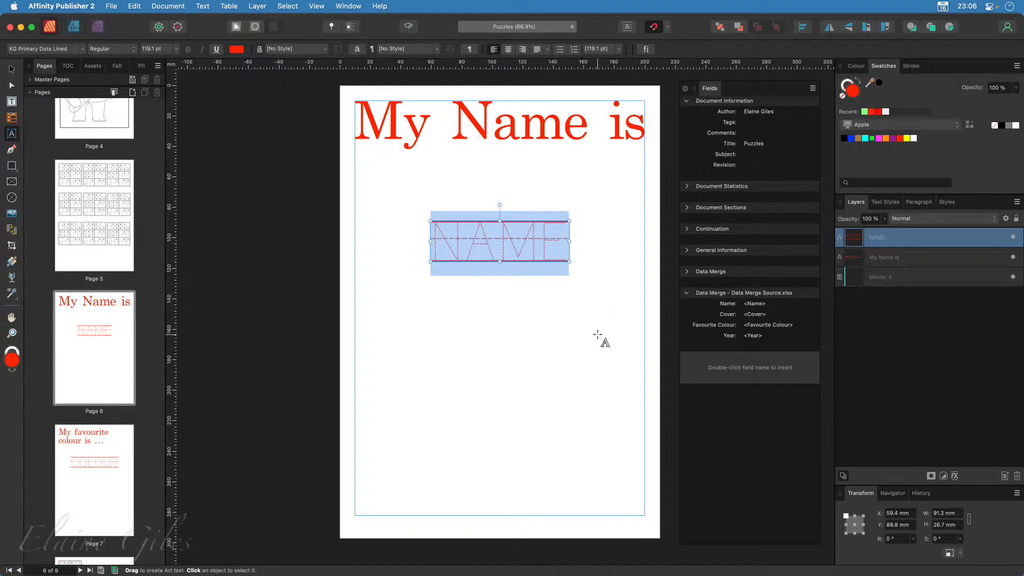
double_click(755, 305)
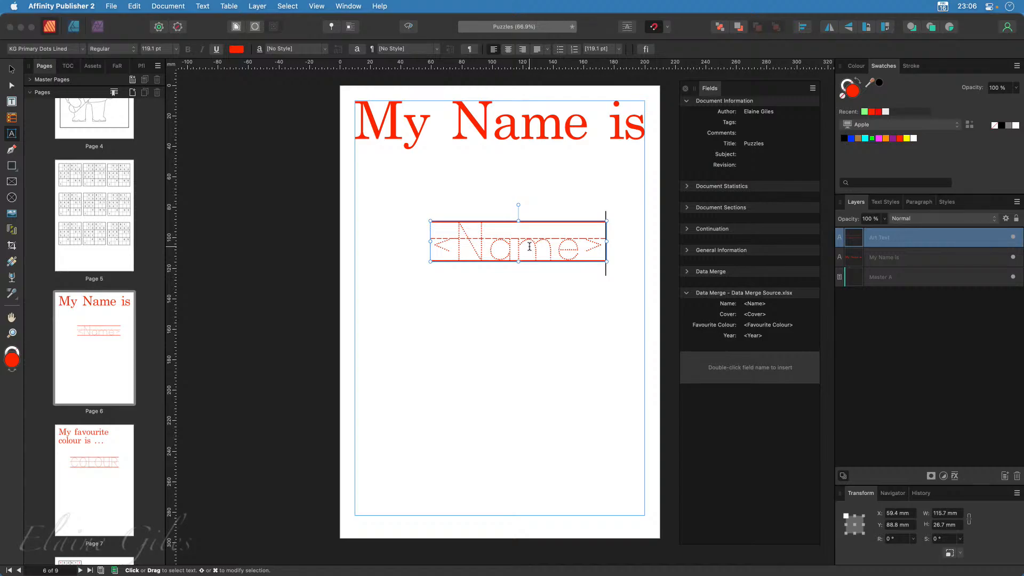
key(super+z)
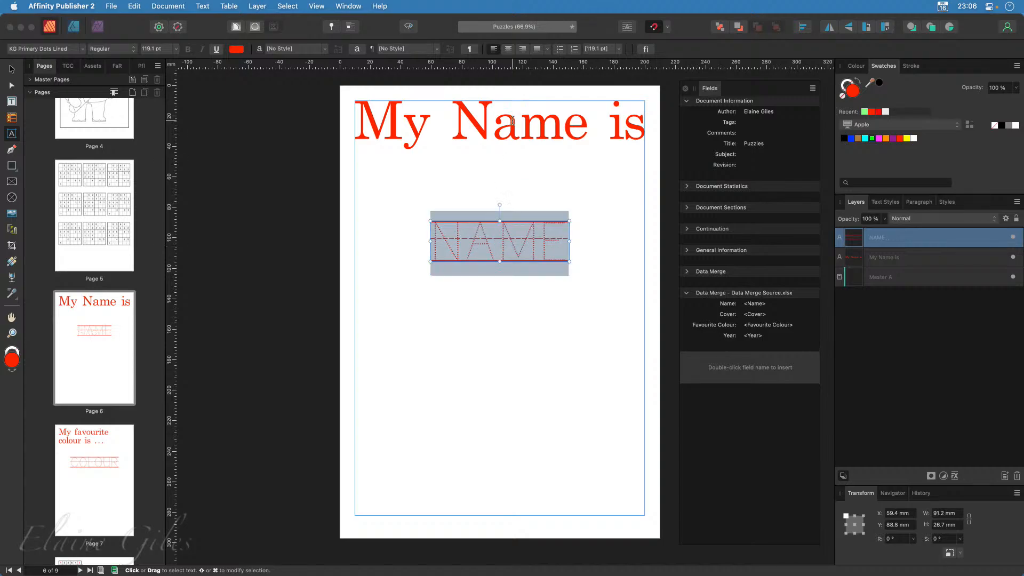
double_click(755, 303)
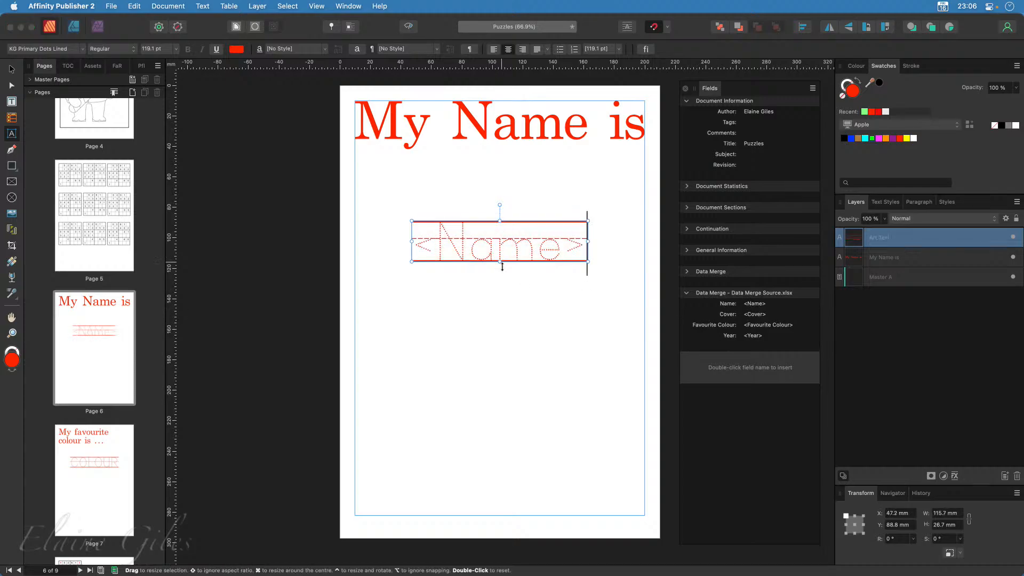
- Centre-align the dotted COLOUR tracing text on page 7 and replace it with the Favourite Colour merge field
click(94, 480)
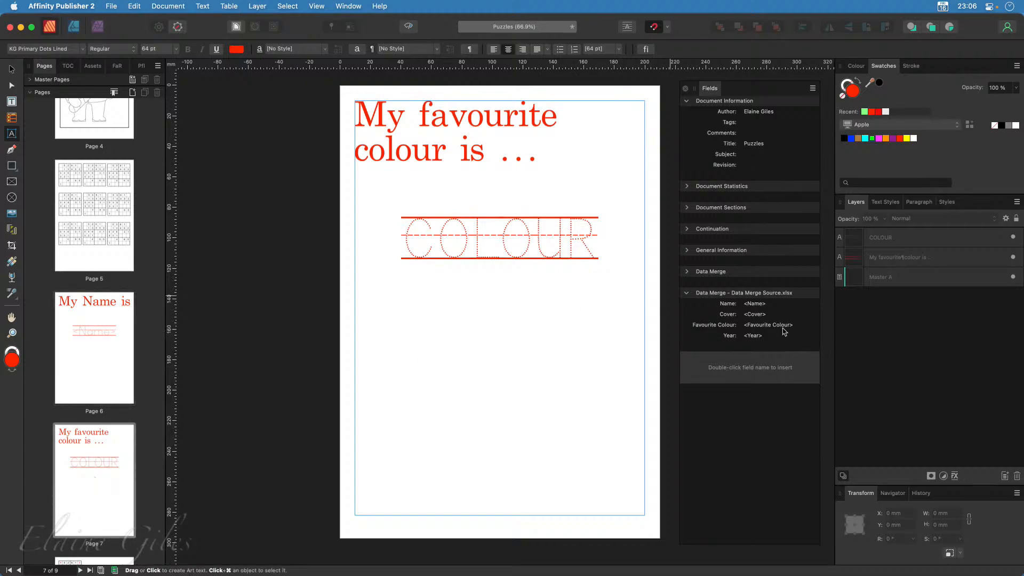
double_click(489, 235)
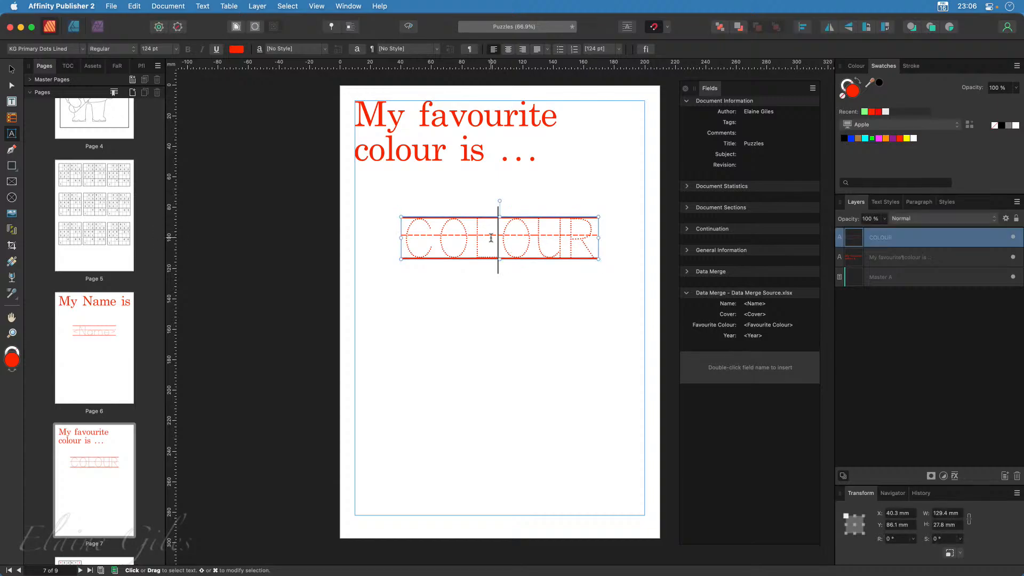
click(508, 49)
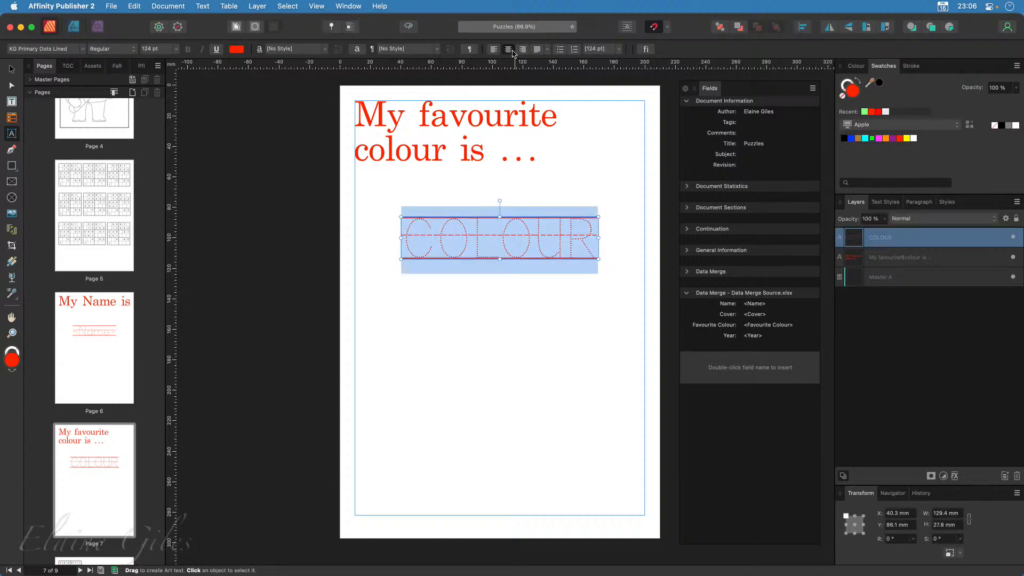
double_click(768, 325)
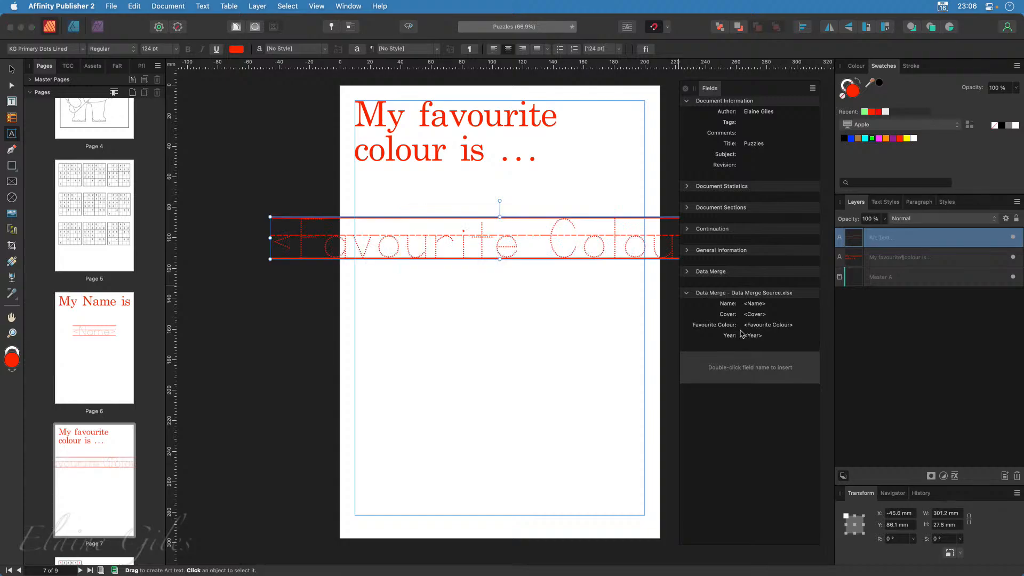
scroll(508, 360, right, 10)
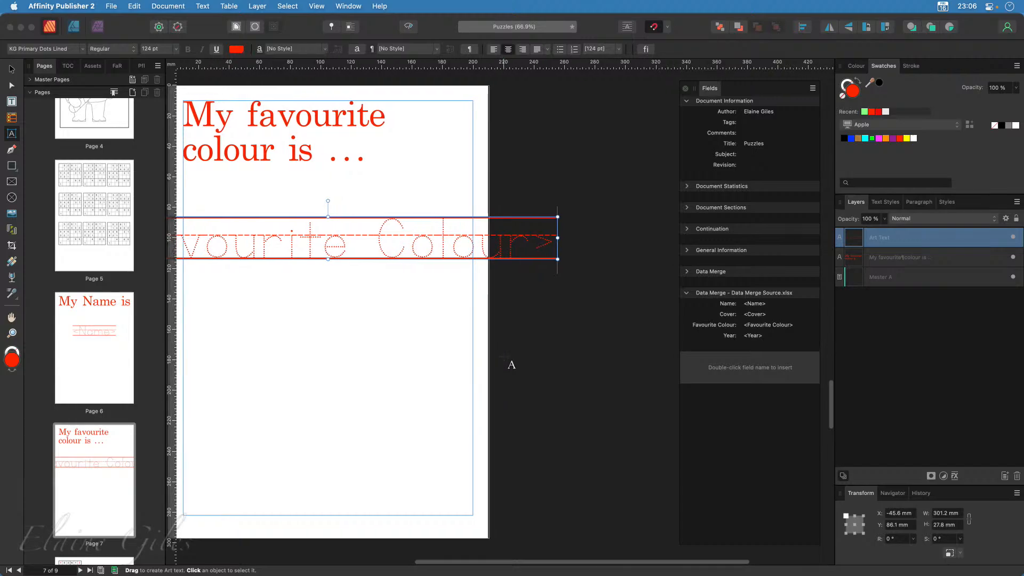
scroll(504, 357, left, 5)
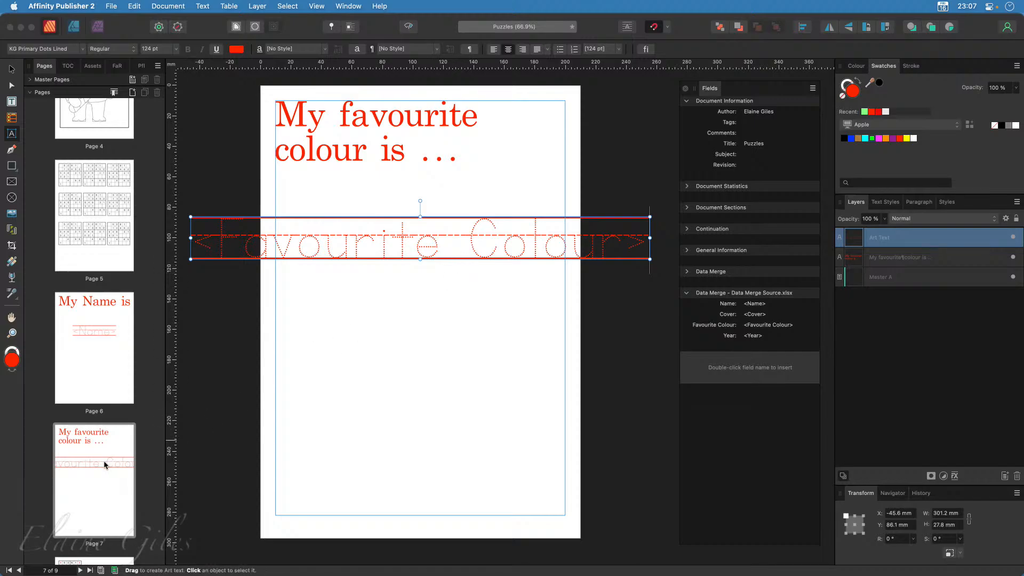
- Return to the cover page and assign the Cover merge field to its full-page picture frame
scroll(104, 464, down, 5)
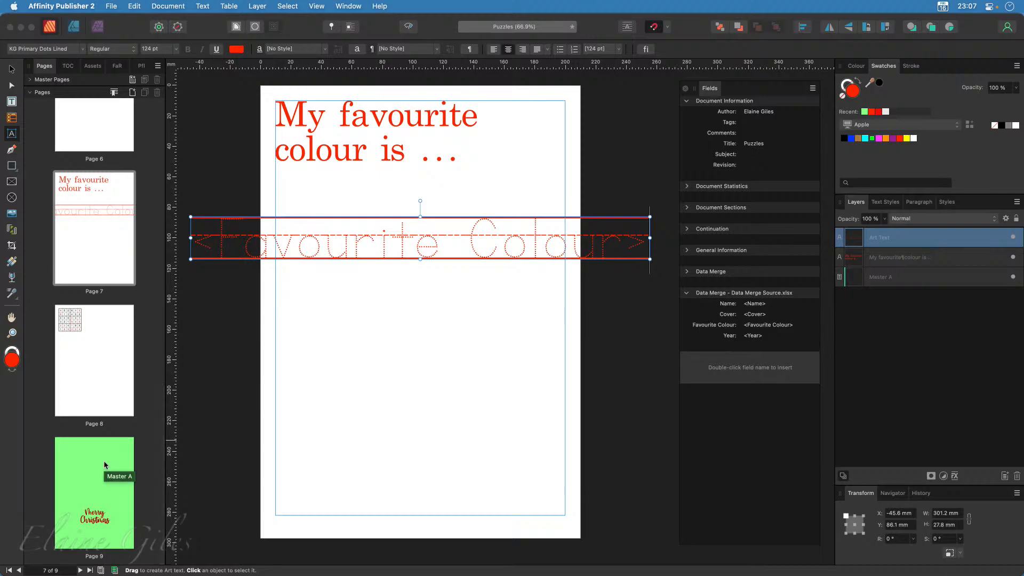
scroll(105, 465, up, 4)
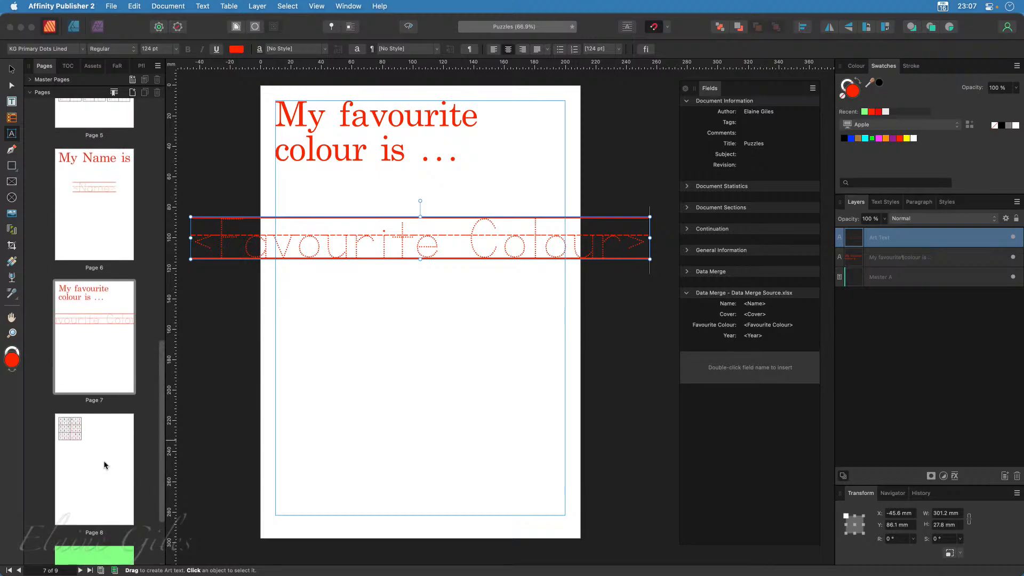
scroll(104, 465, up, 10)
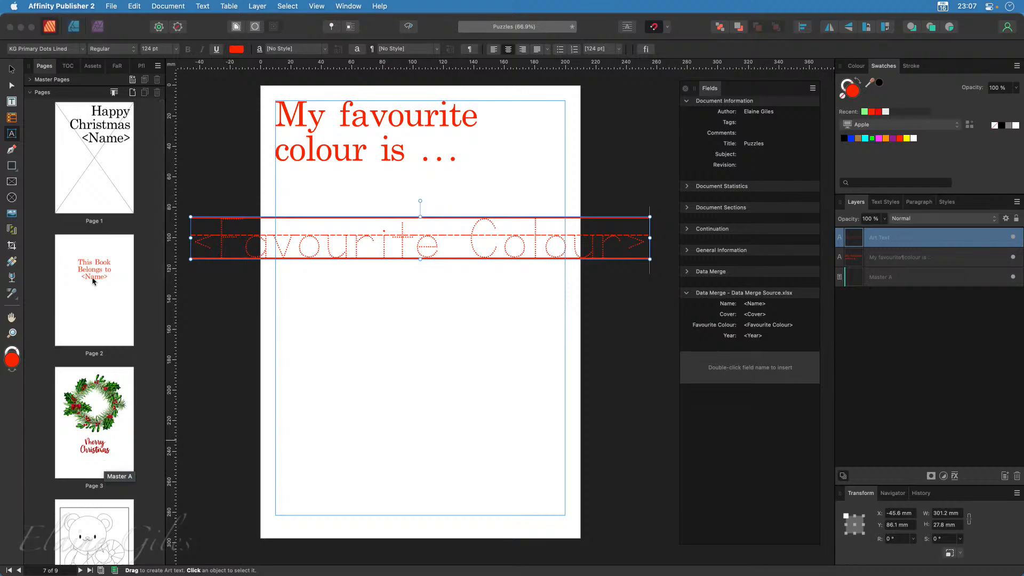
double_click(94, 171)
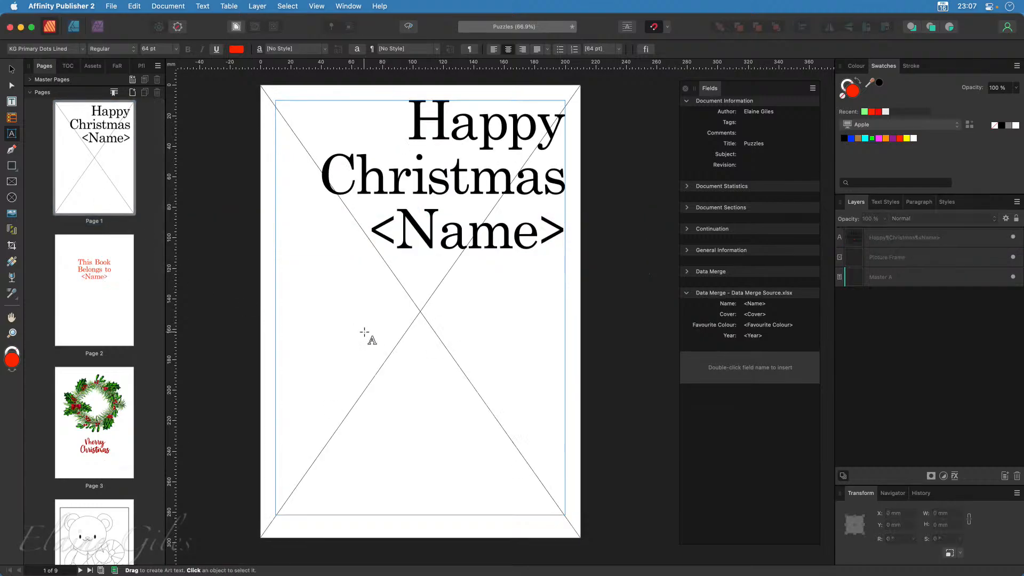
click(12, 69)
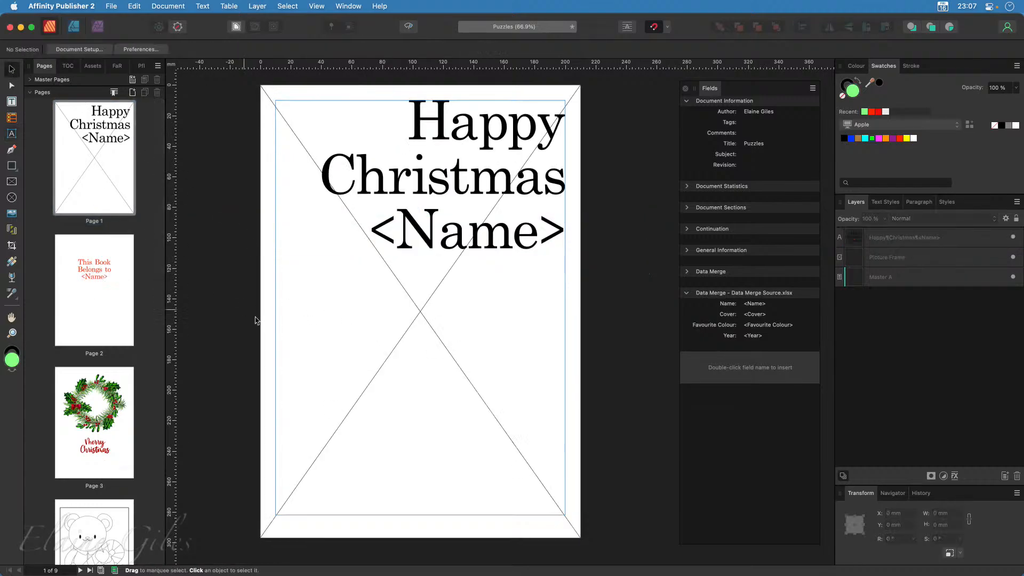
click(376, 364)
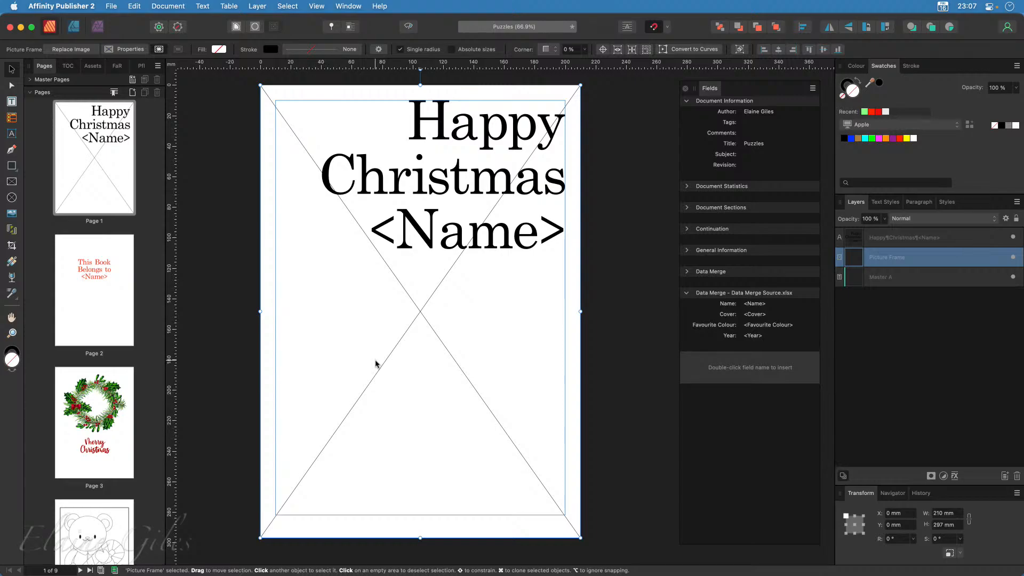
double_click(753, 316)
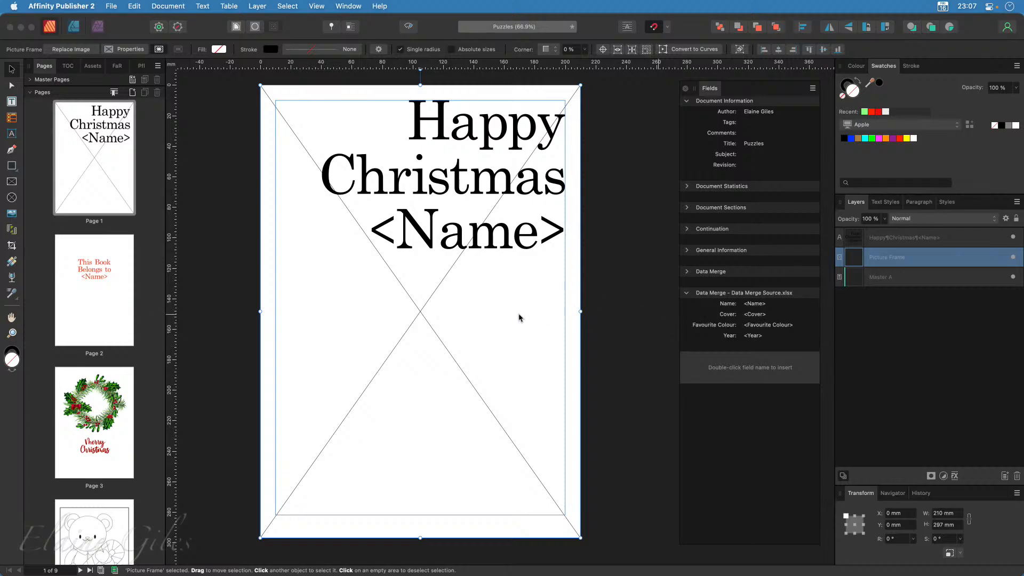
double_click(716, 315)
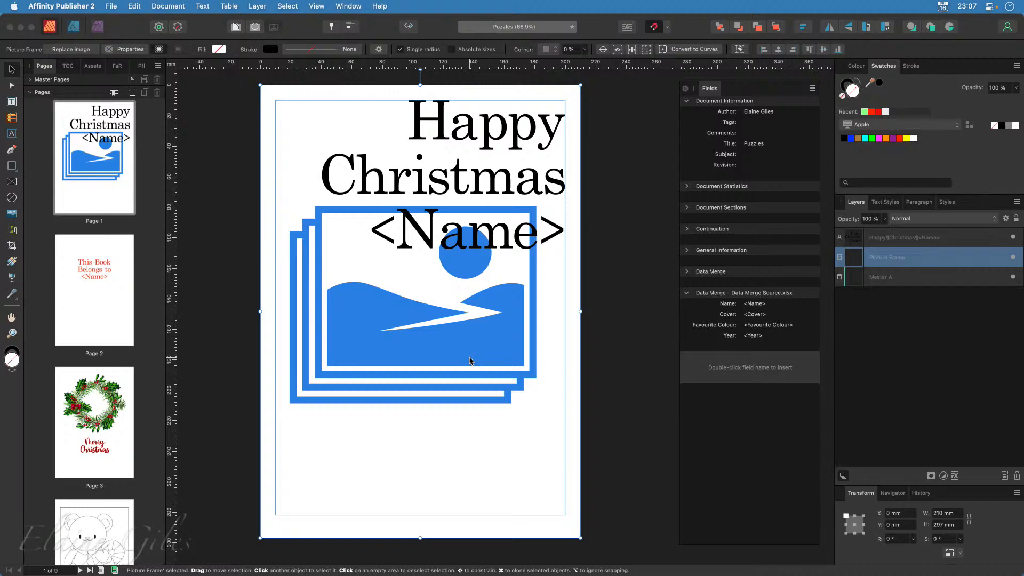
- Colour all of the "Happy Christmas <Name>" cover text white
click(418, 121)
double_click(418, 121)
drag(418, 121, 550, 223)
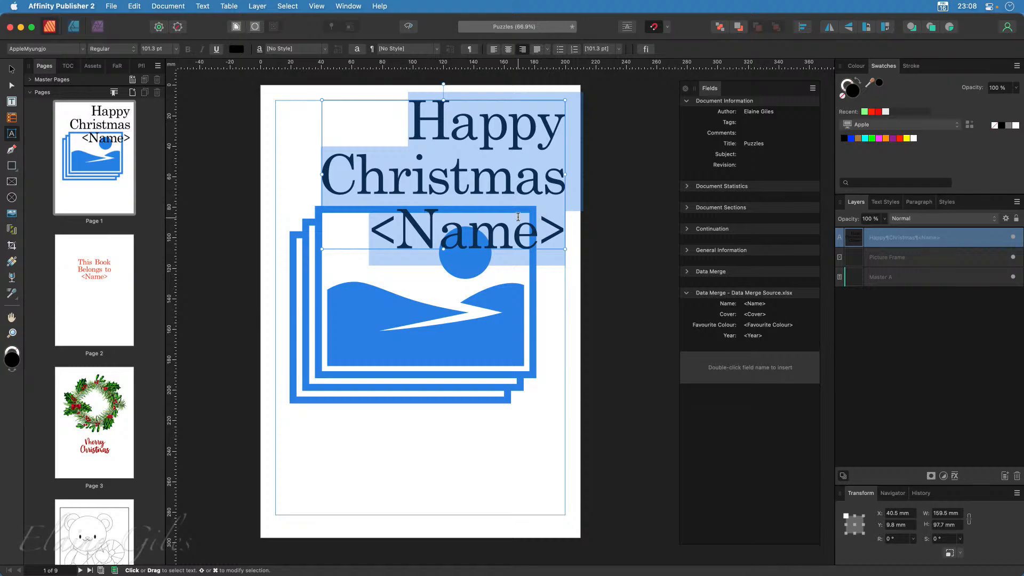
click(914, 140)
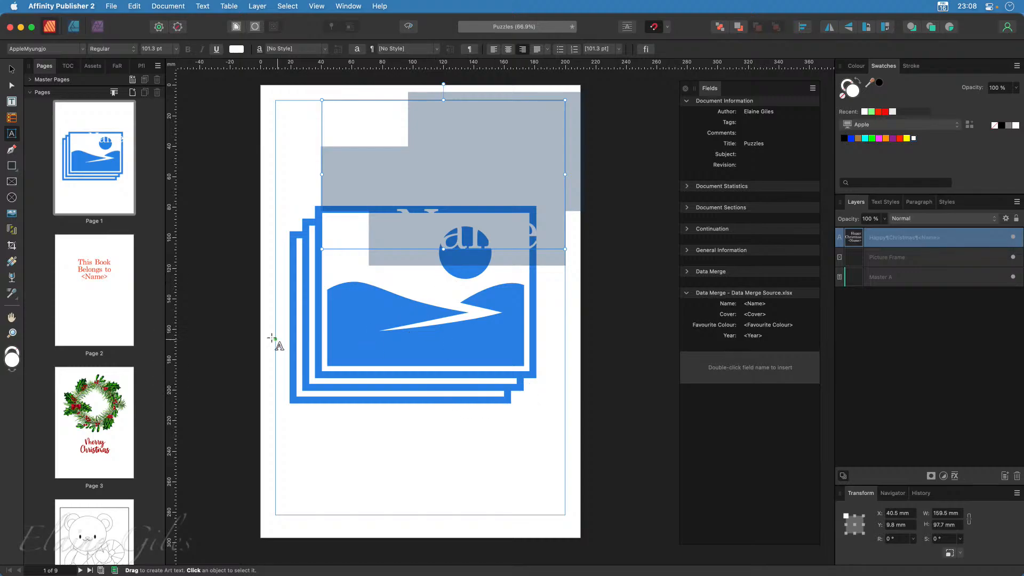
click(10, 70)
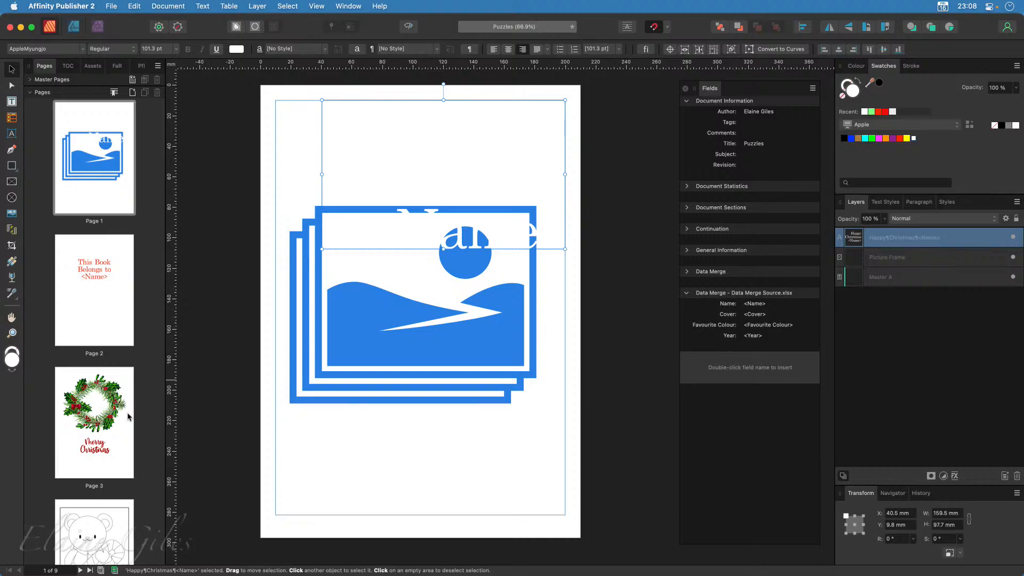
- Look over the page thumbnails, then enable record preview in Data Merge and compare the cover for records 1 to 3, returning to record 2
scroll(107, 440, down, 10)
scroll(107, 440, down, 6)
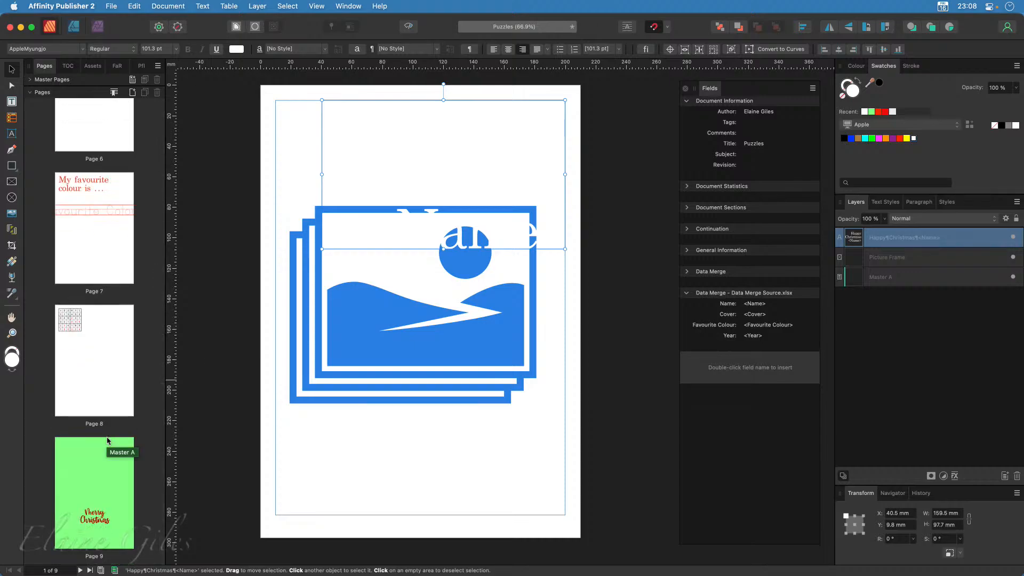
scroll(107, 441, up, 5)
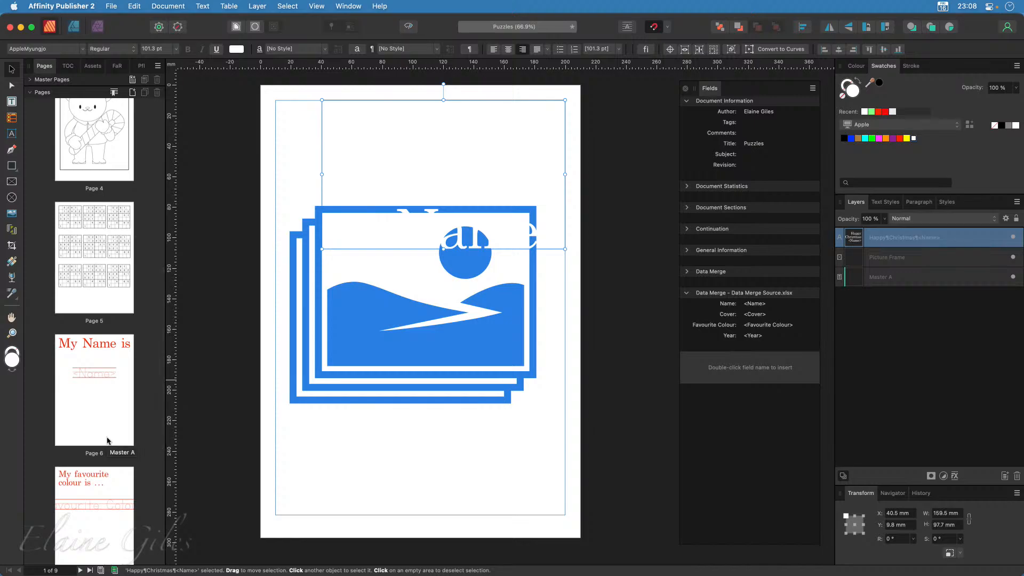
scroll(107, 441, up, 8)
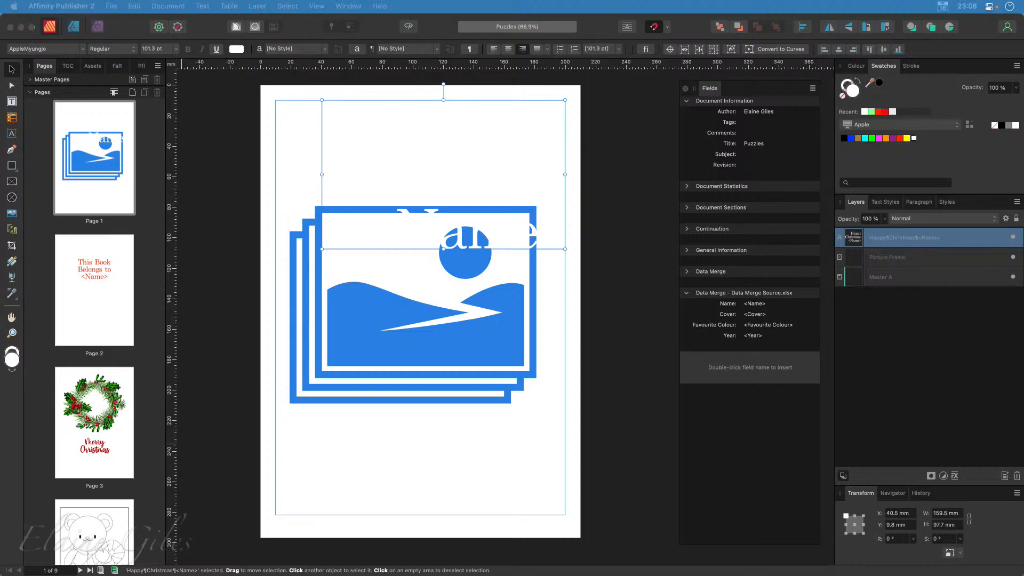
drag(338, 392, 778, 321)
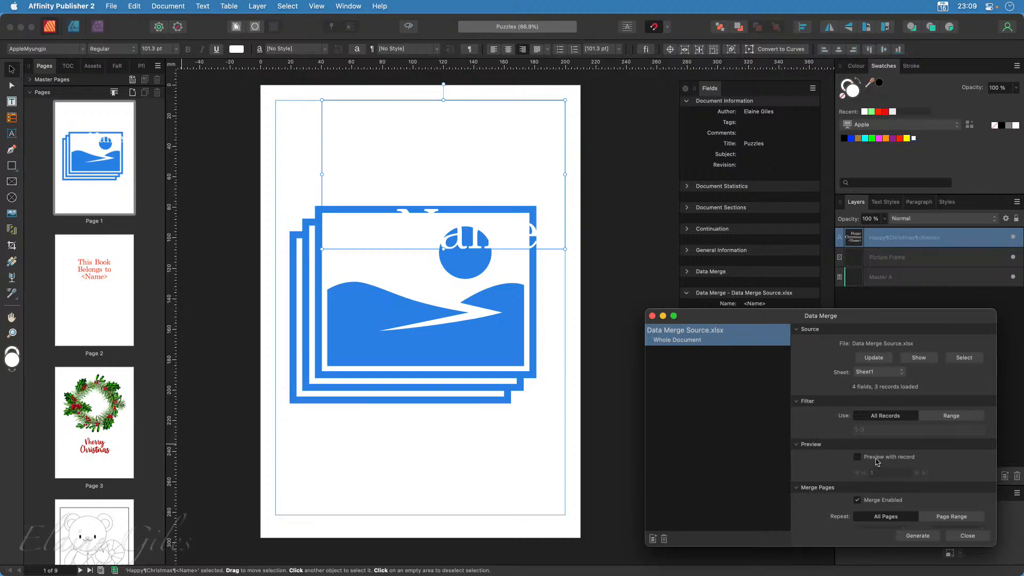
click(858, 458)
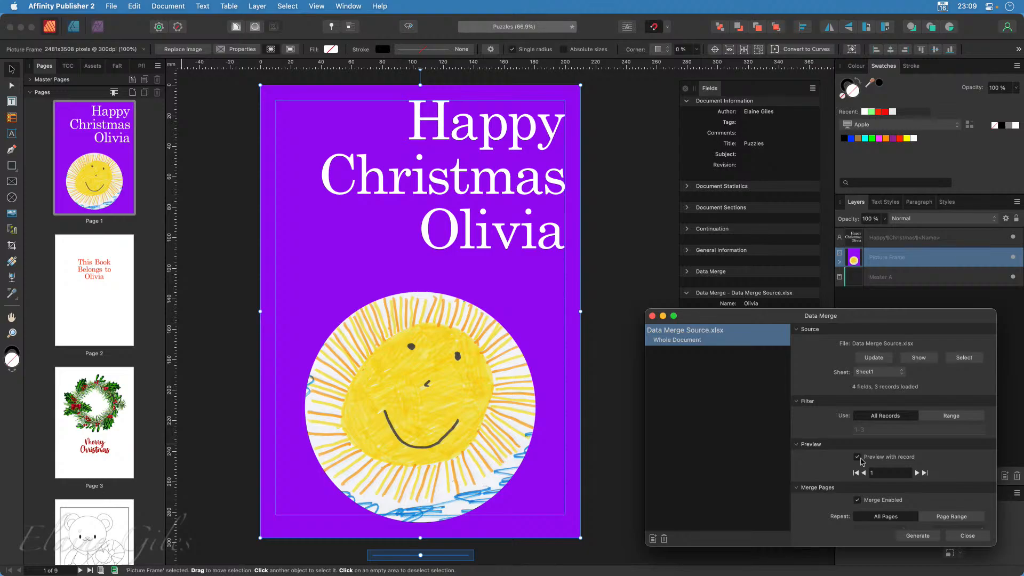
click(917, 473)
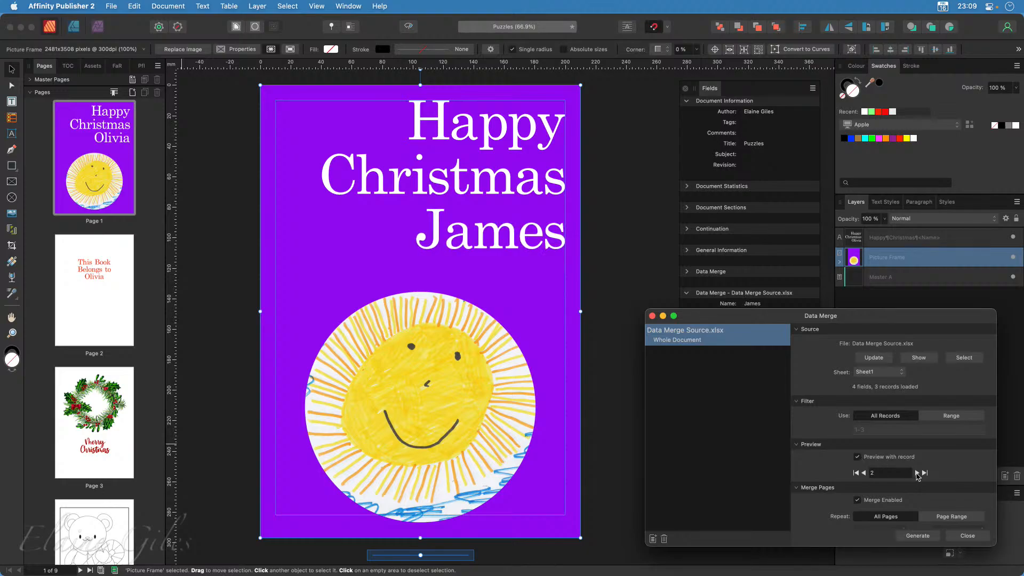
click(917, 473)
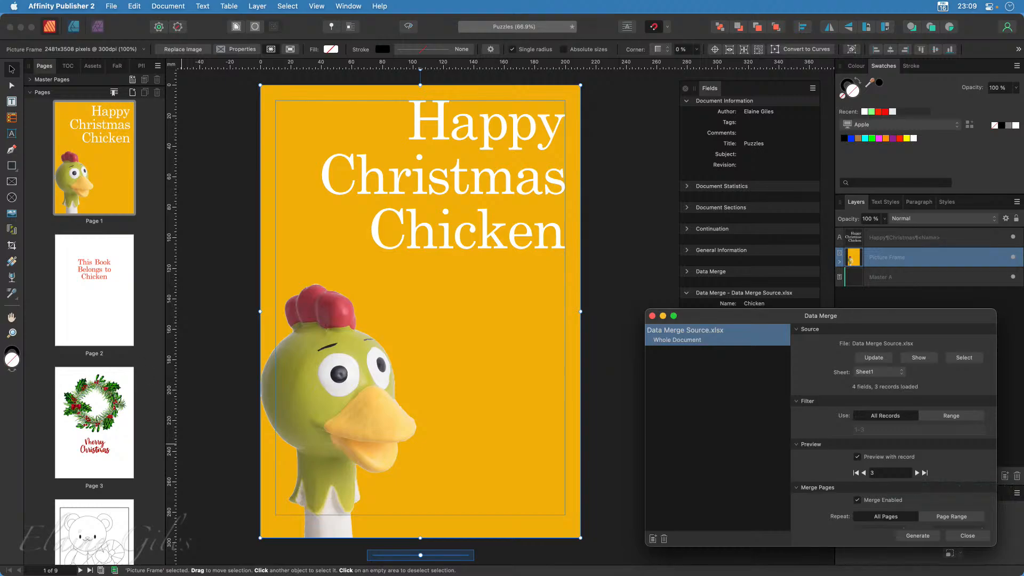
key(super+Tab)
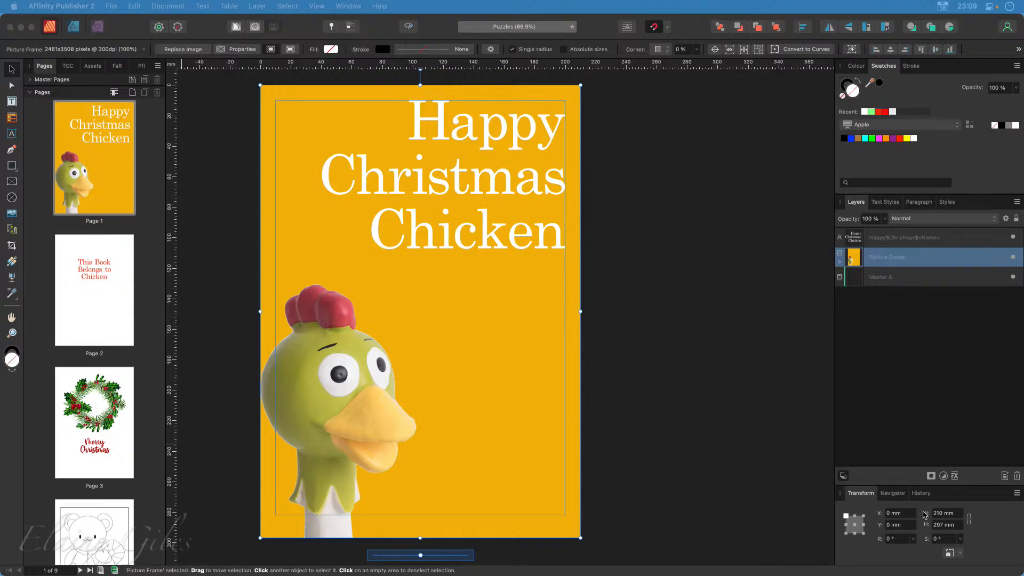
click(795, 346)
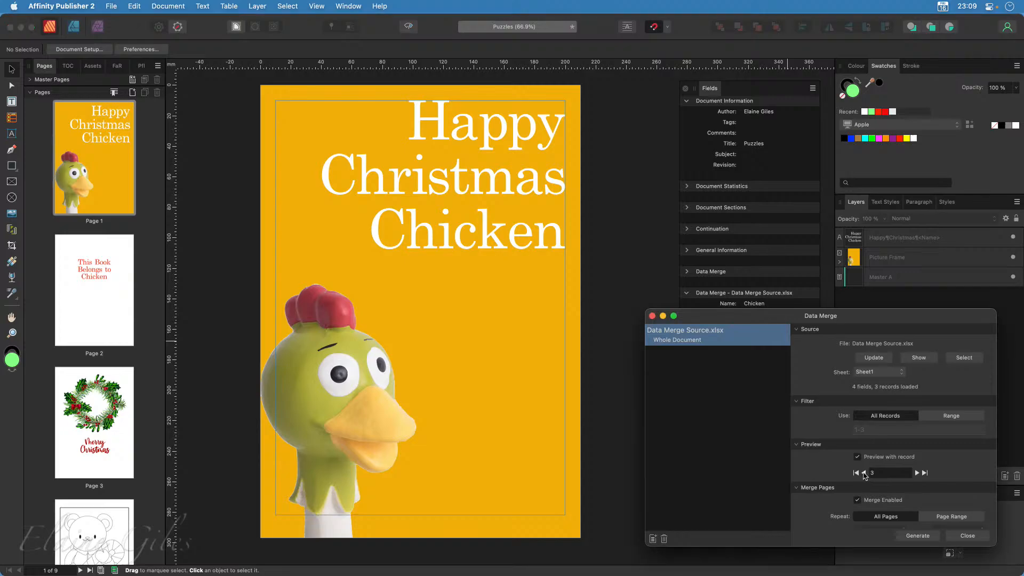
click(863, 473)
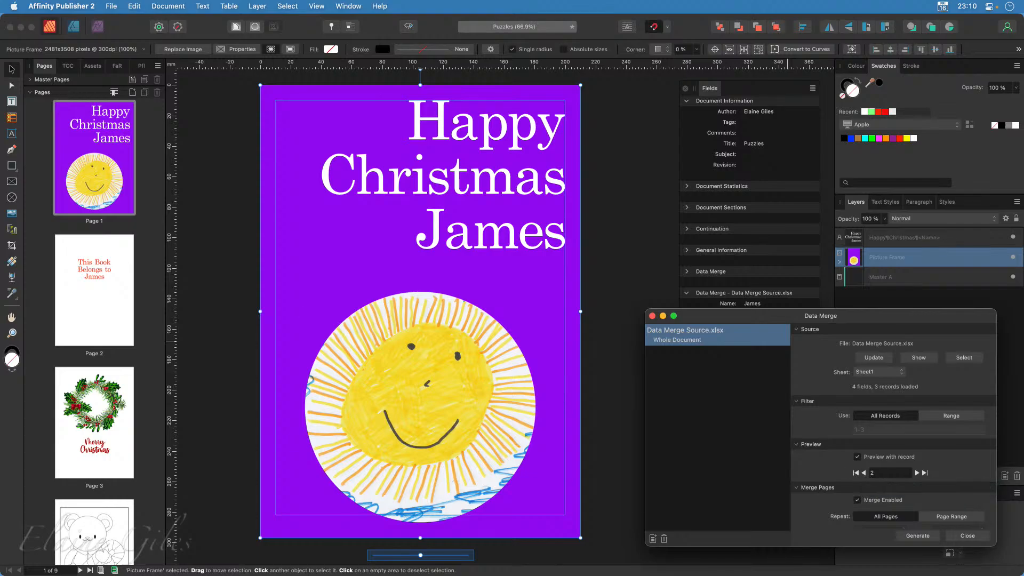
- Switch to the Data Merge Source workbook in Excel and correct the cover path in B3 to /Volumes/Scratch/Custom Gifts/Cover_James.png
drag(0, 222, 362, 61)
click(370, 280)
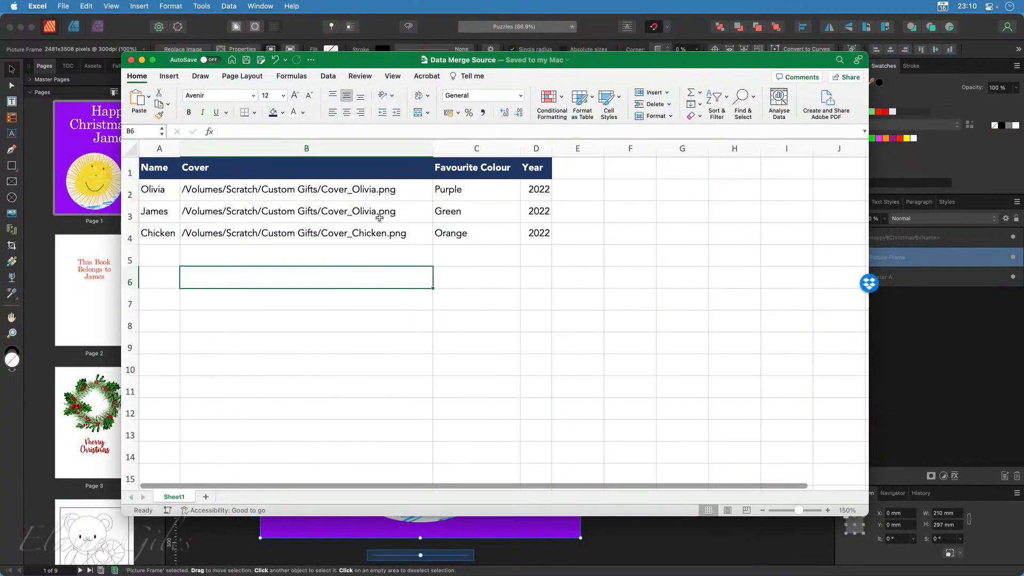
click(362, 206)
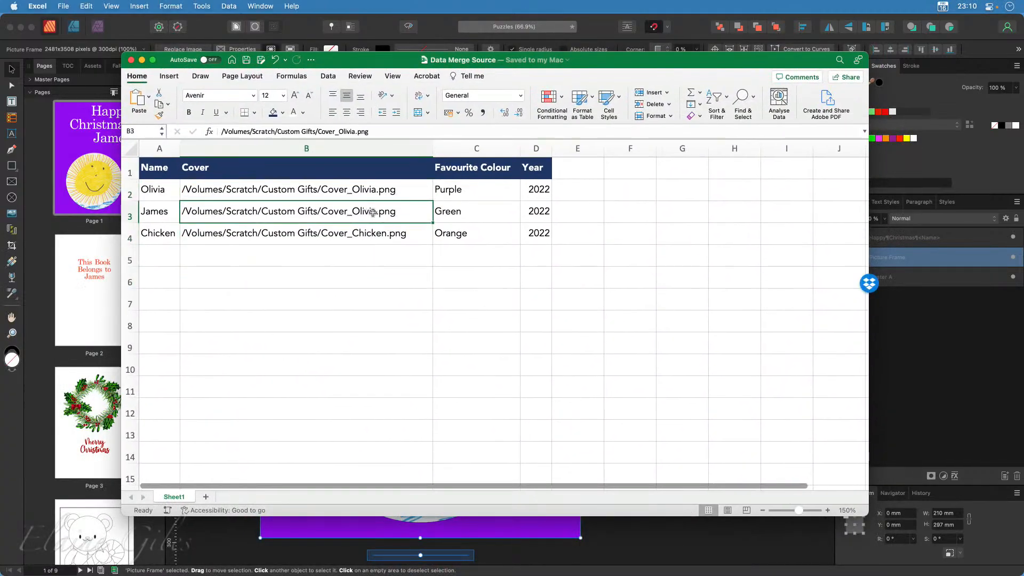
double_click(372, 211)
key(BackSpace)
key(BackSpace)
key(BackSpace)
key(BackSpace)
key(BackSpace)
key(BackSpace)
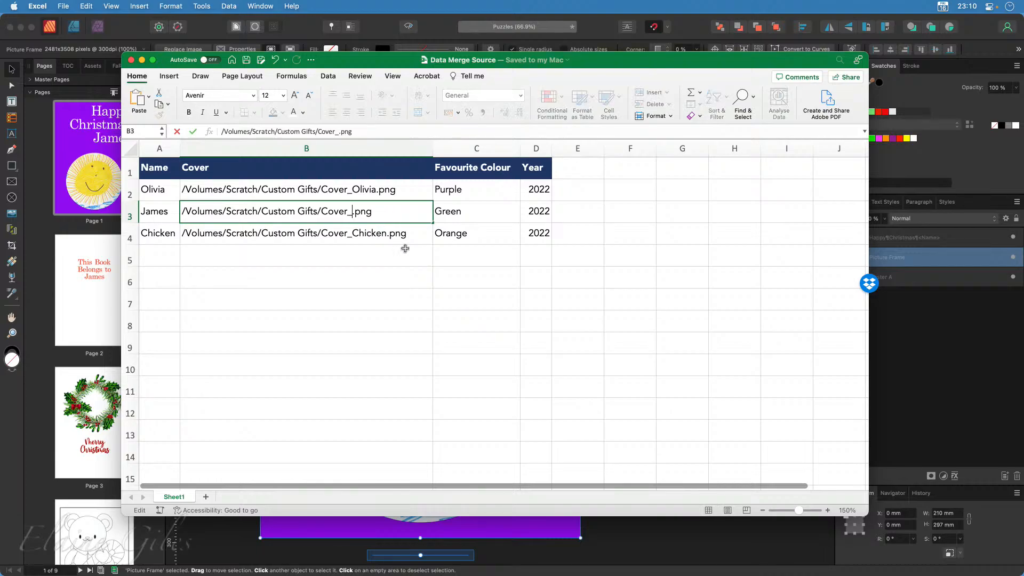
text(James)
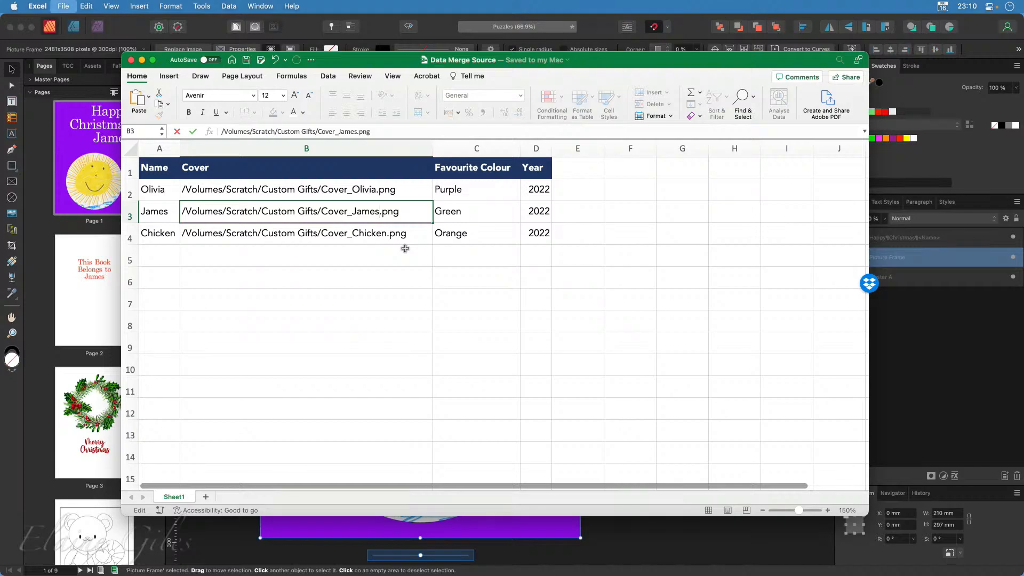
key(Return)
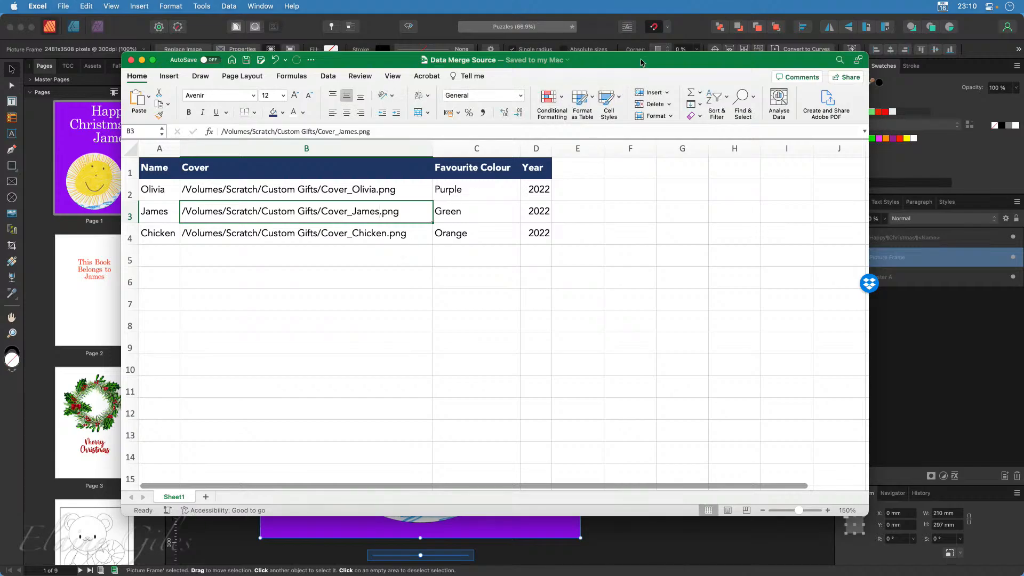
- Return to Affinity Publisher, refresh the records from the data merge source and preview record 2 on the cover
drag(641, 58, 0, 133)
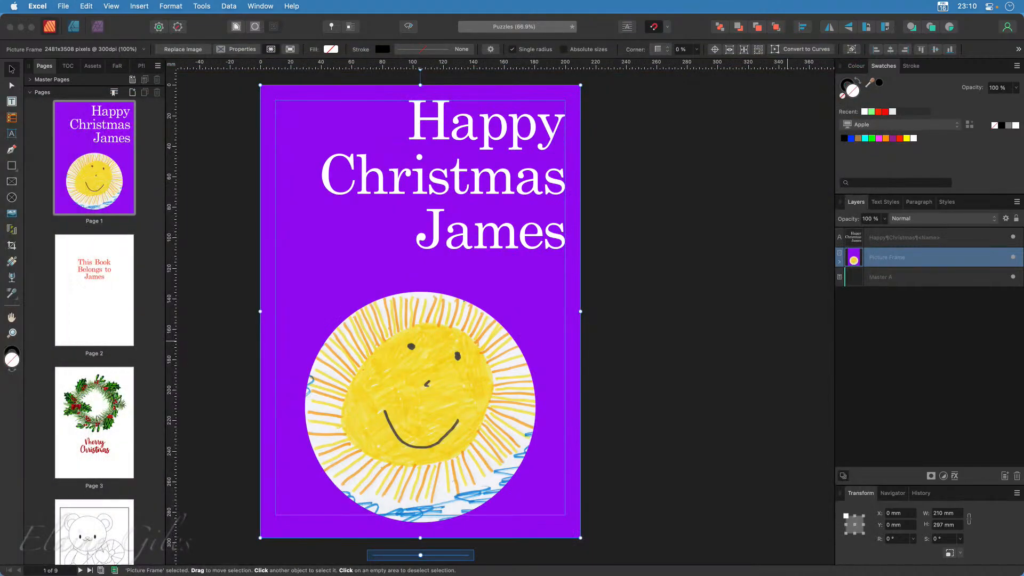
click(779, 98)
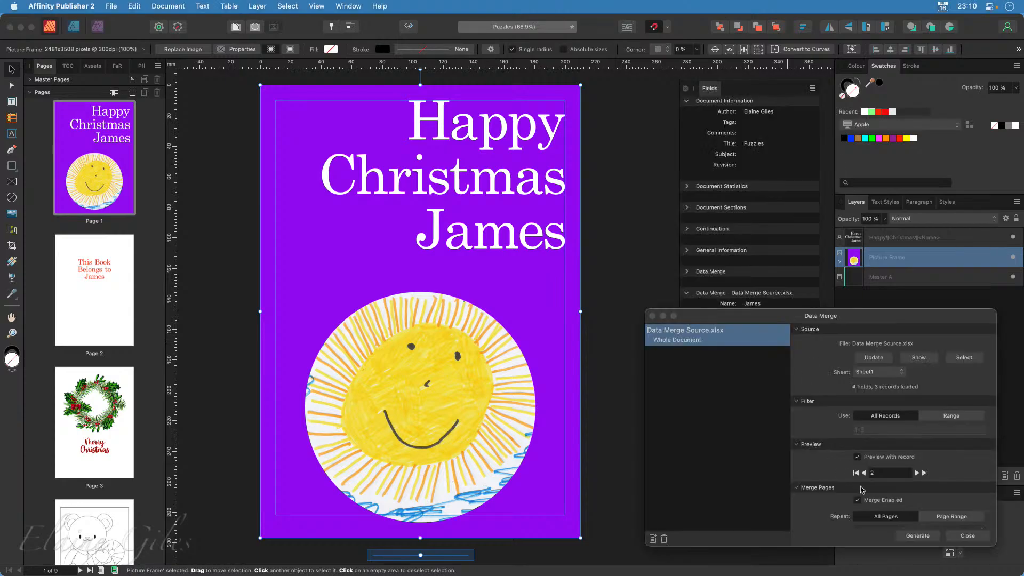
click(864, 472)
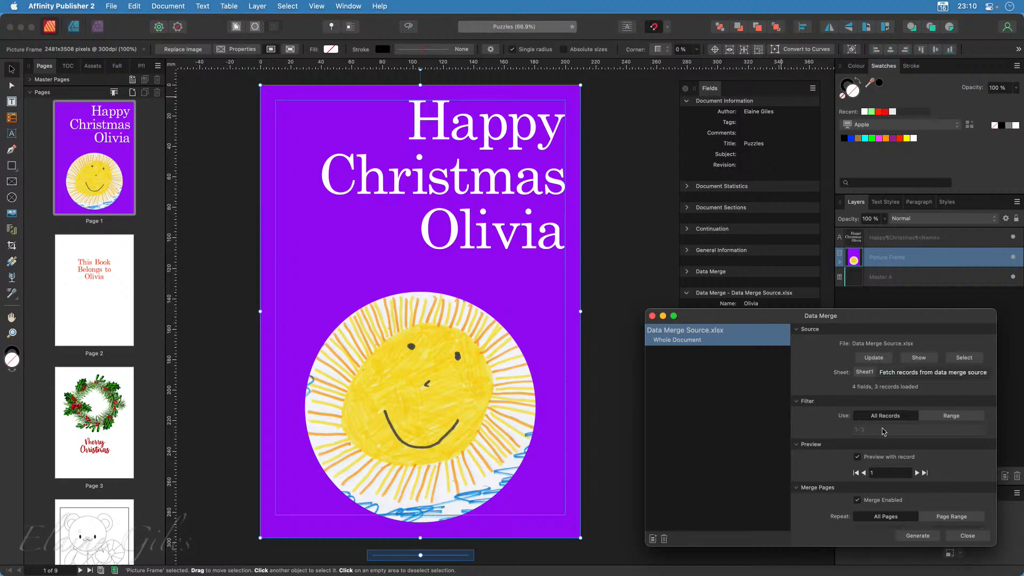
click(917, 473)
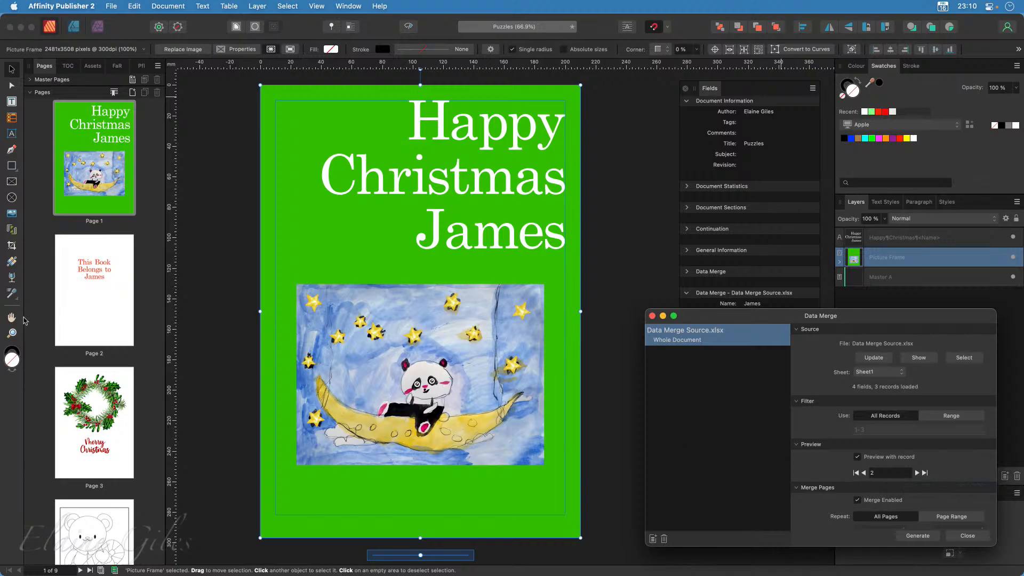
- Check the merged name and favourite colour on pages 2, 6 and 7 while previewing record 2
click(105, 297)
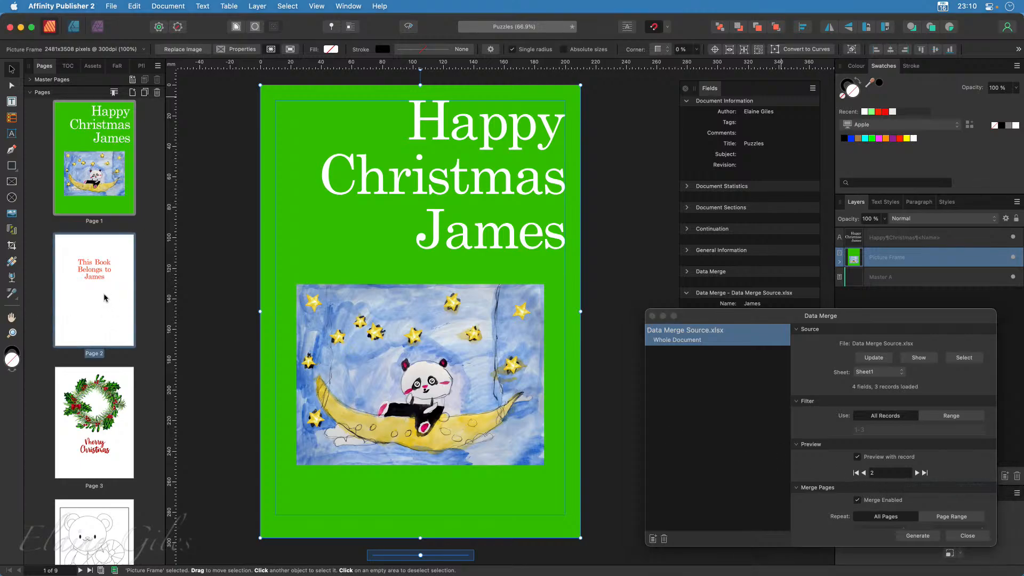
scroll(105, 297, down, 15)
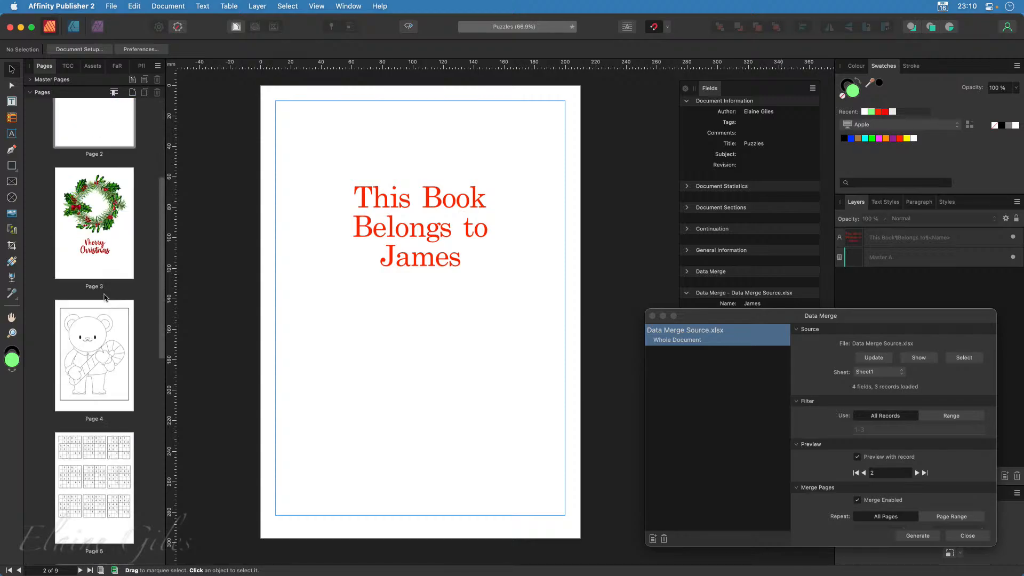
scroll(105, 297, down, 2)
click(105, 297)
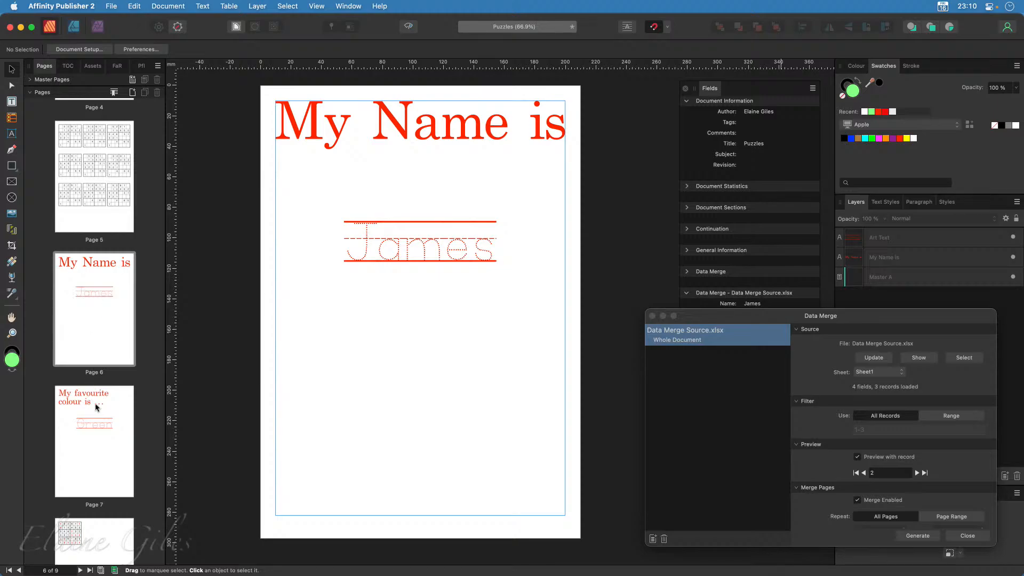
click(98, 441)
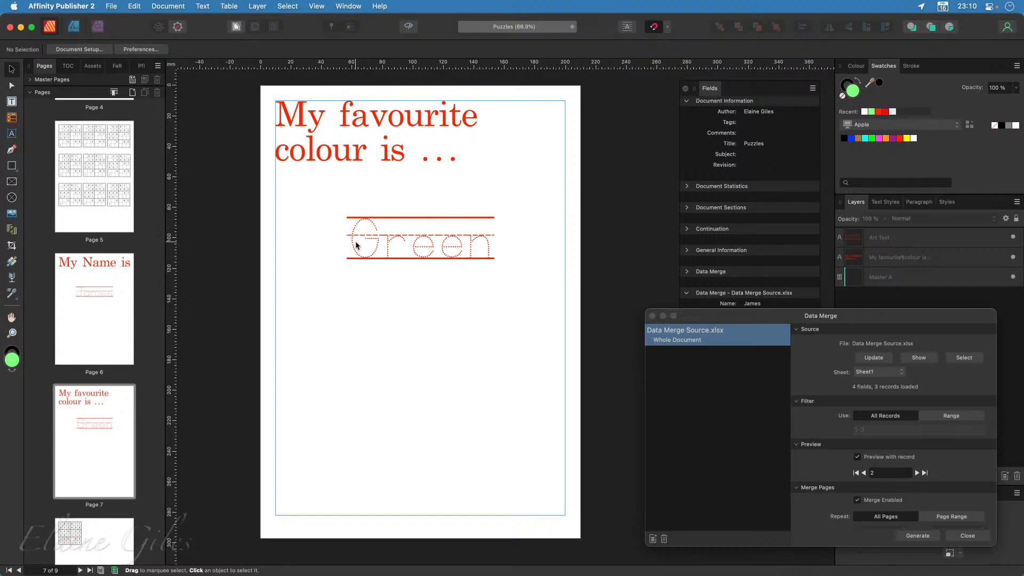
scroll(96, 482, down, 5)
scroll(95, 483, up, 10)
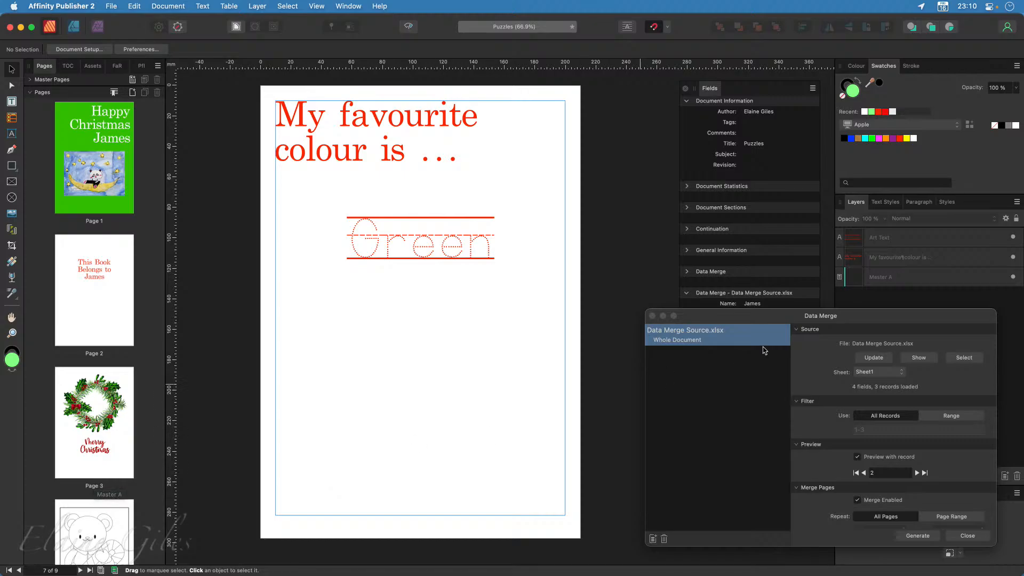
- Turn off the record preview and generate the merged document for all records, keeping the images embedded
drag(795, 319, 760, 226)
click(822, 362)
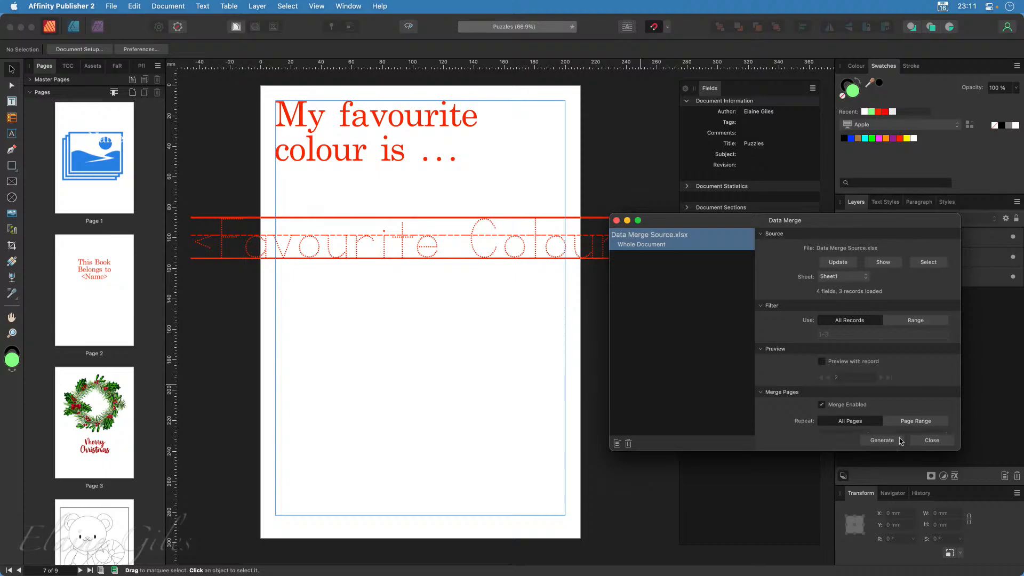
click(881, 440)
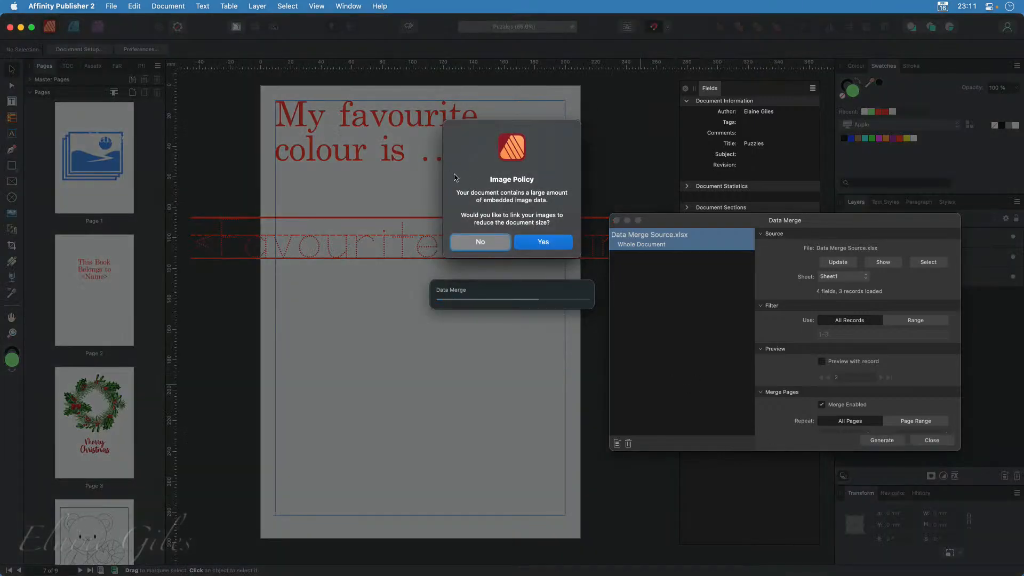
click(482, 242)
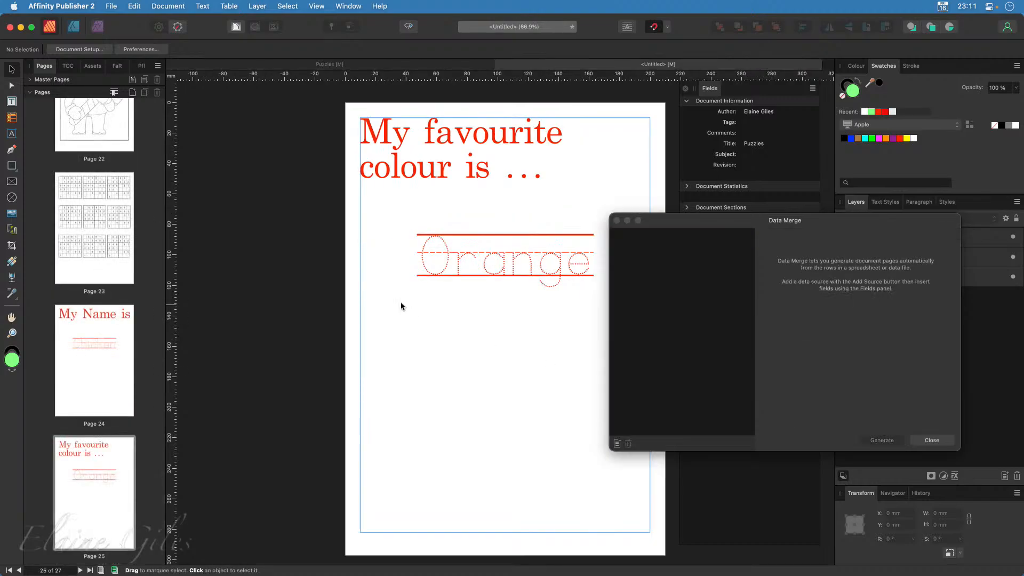
- Move the Data Merge window out of the way and check the first merged book's personalised pages 1, 2, 6 and 7
click(832, 225)
drag(831, 225, 0, 322)
scroll(118, 331, up, 5)
scroll(118, 329, up, 10)
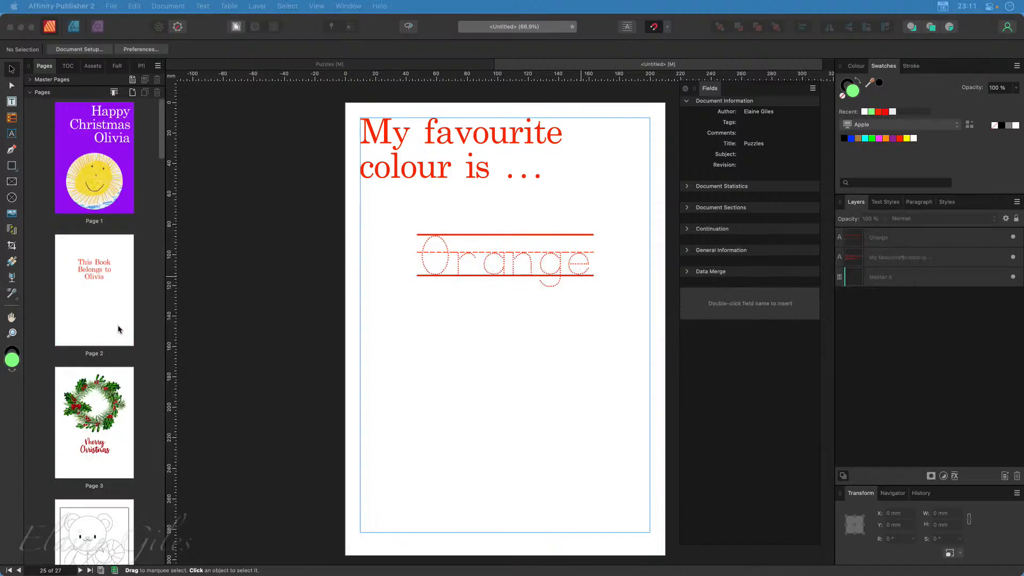
click(99, 156)
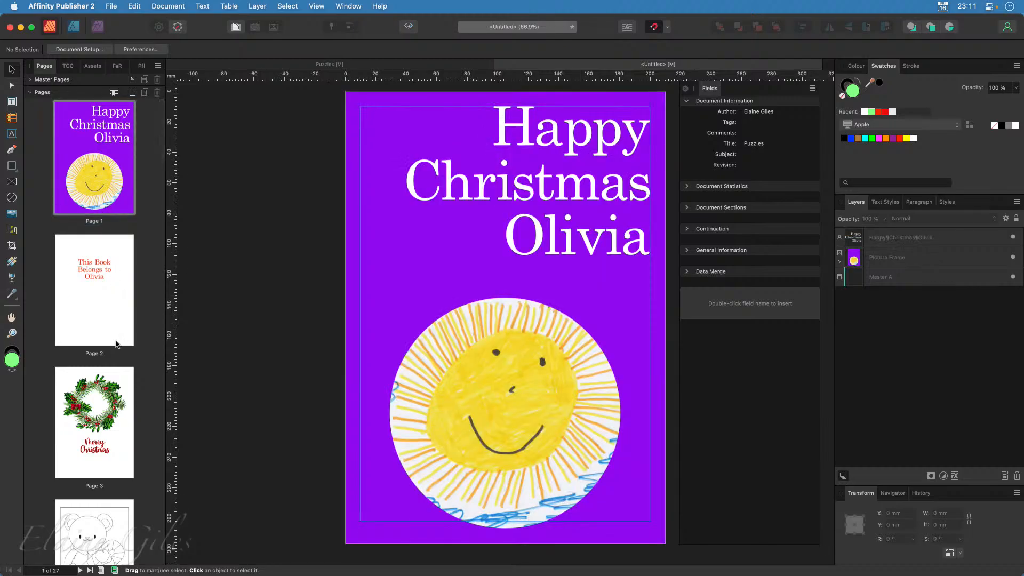
click(109, 289)
scroll(108, 289, down, 10)
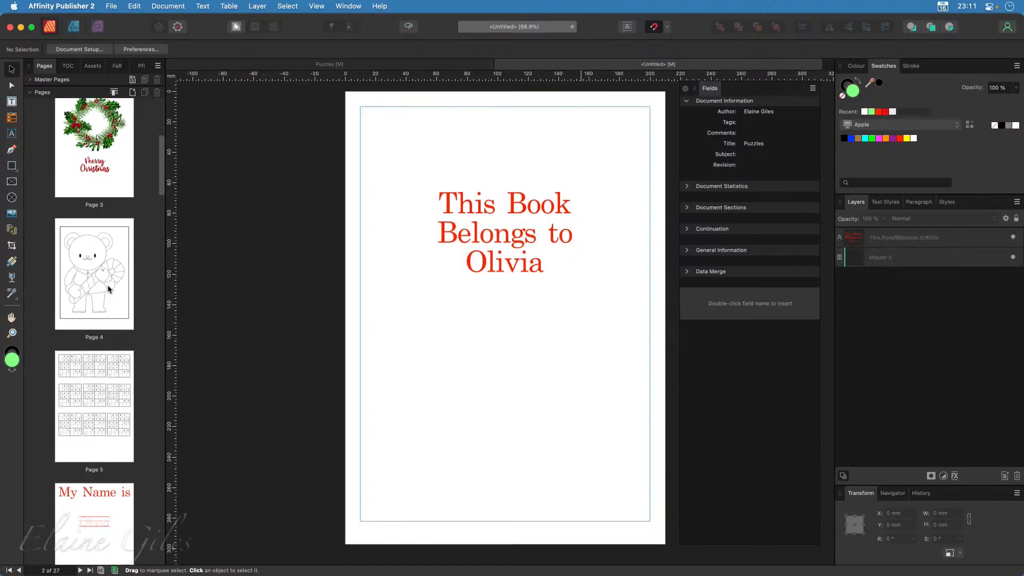
click(108, 263)
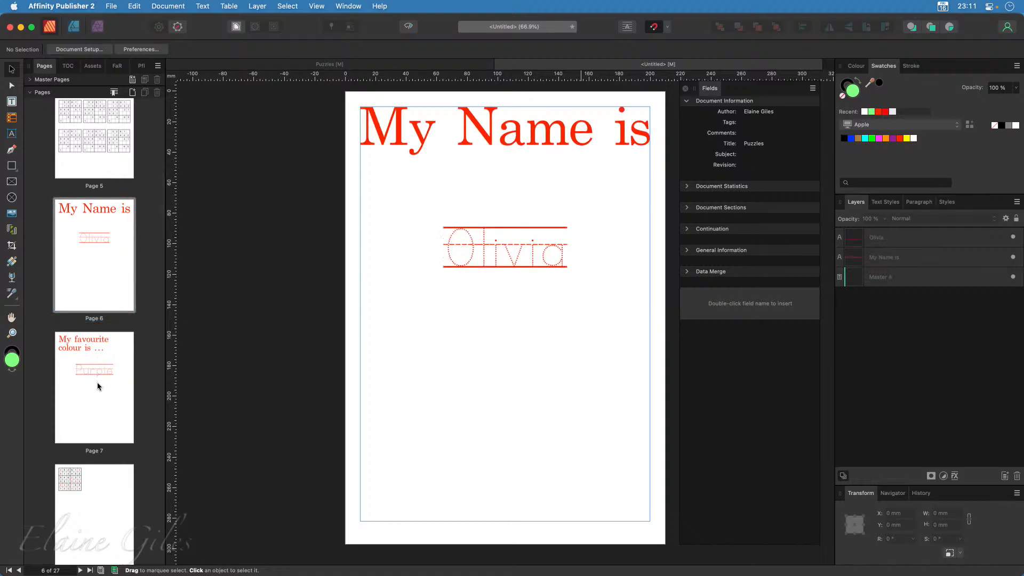
click(97, 397)
- Check the second merged book's cover on page 10 and its ownership page on page 11
scroll(97, 397, down, 10)
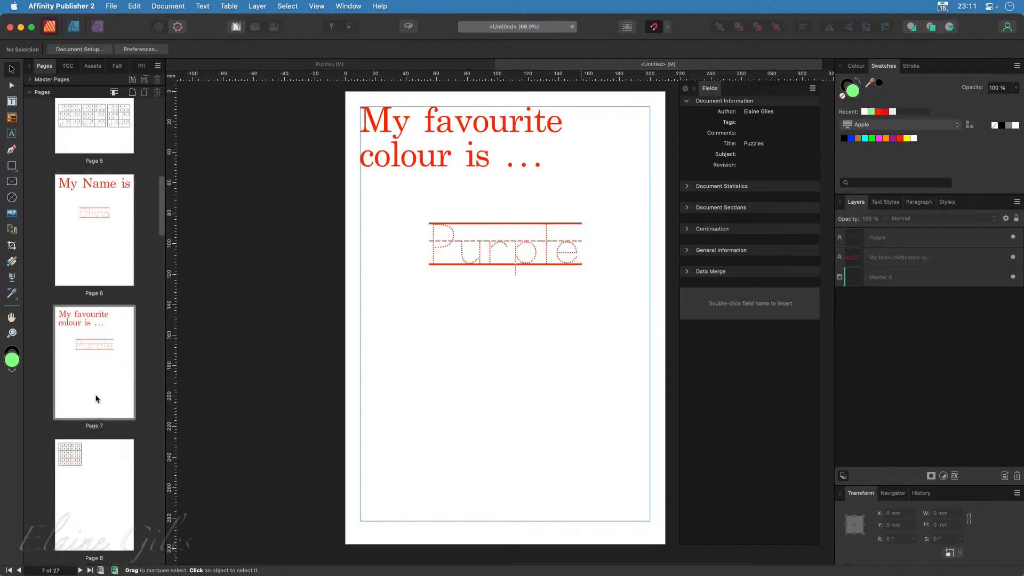
click(109, 277)
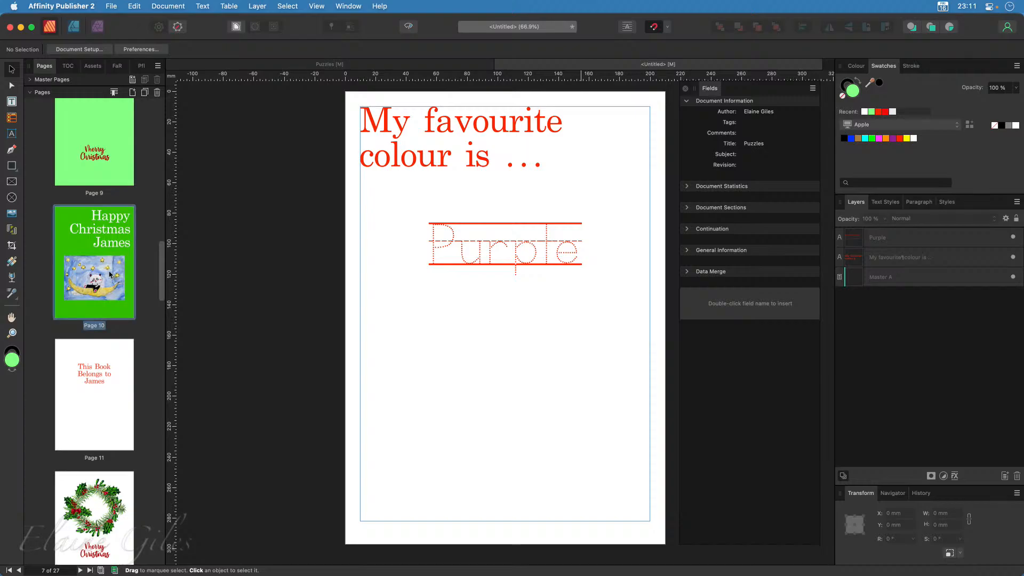
click(100, 400)
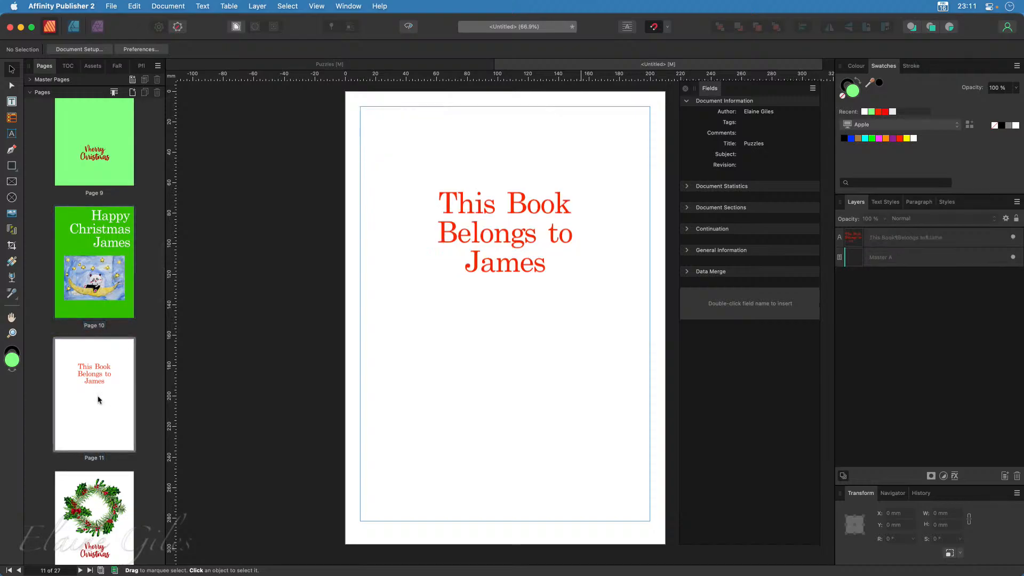
- Check the third merged book's cover on page 19 and its personalised pages 20, 24 and 25
scroll(98, 399, down, 10)
scroll(98, 399, down, 10)
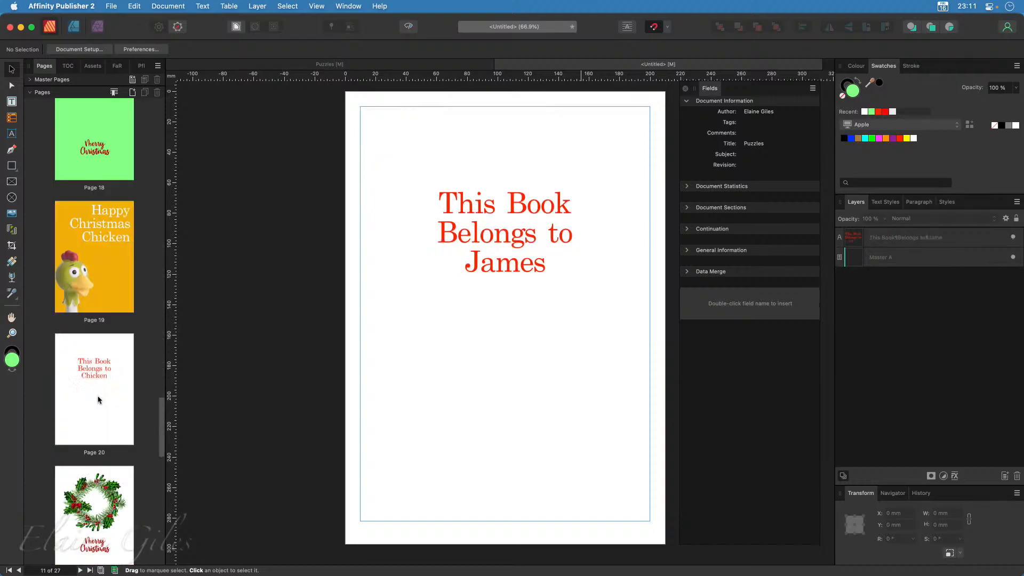
click(107, 226)
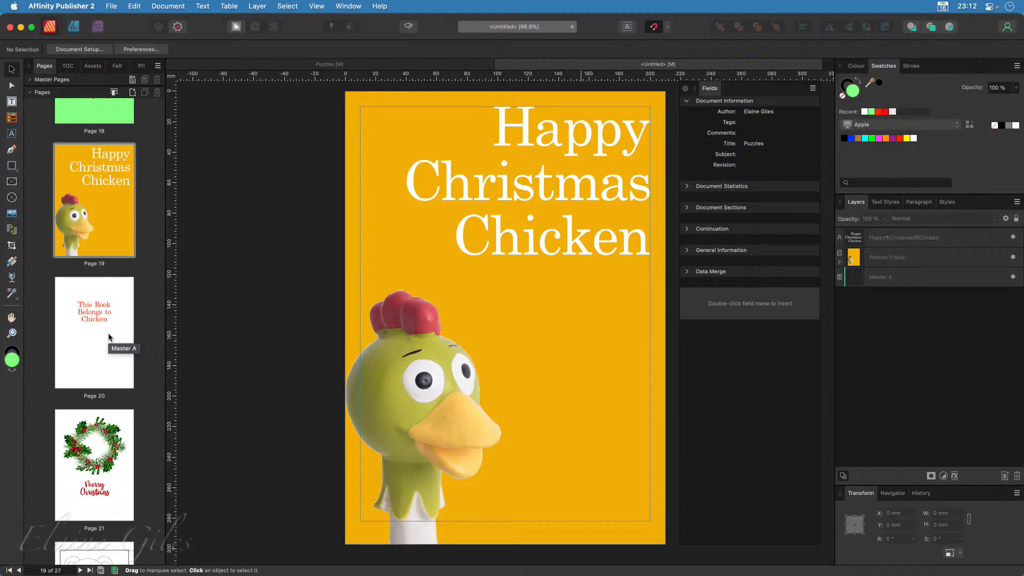
click(109, 337)
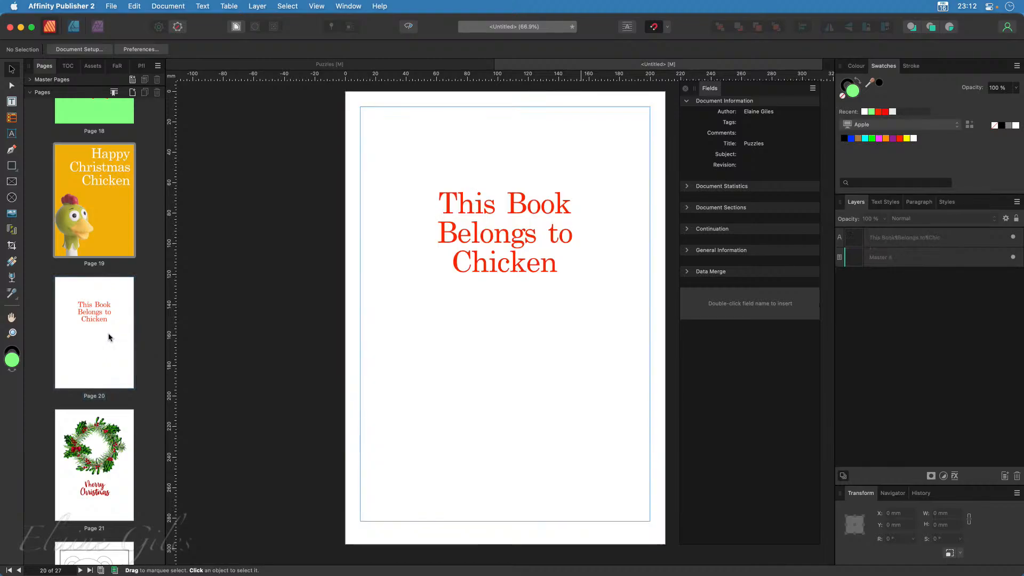
scroll(108, 373, down, 5)
scroll(108, 376, down, 5)
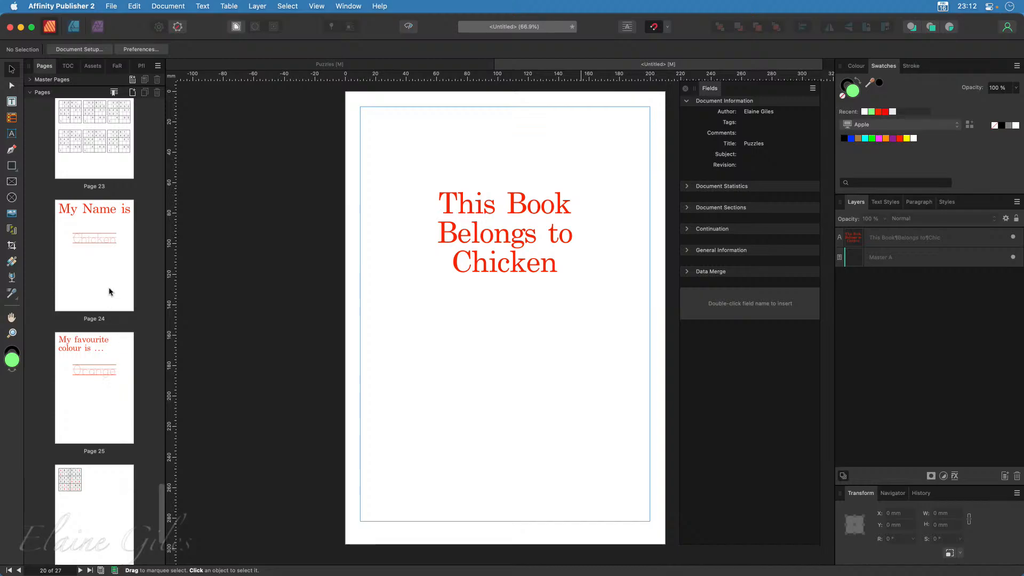
click(109, 291)
click(98, 385)
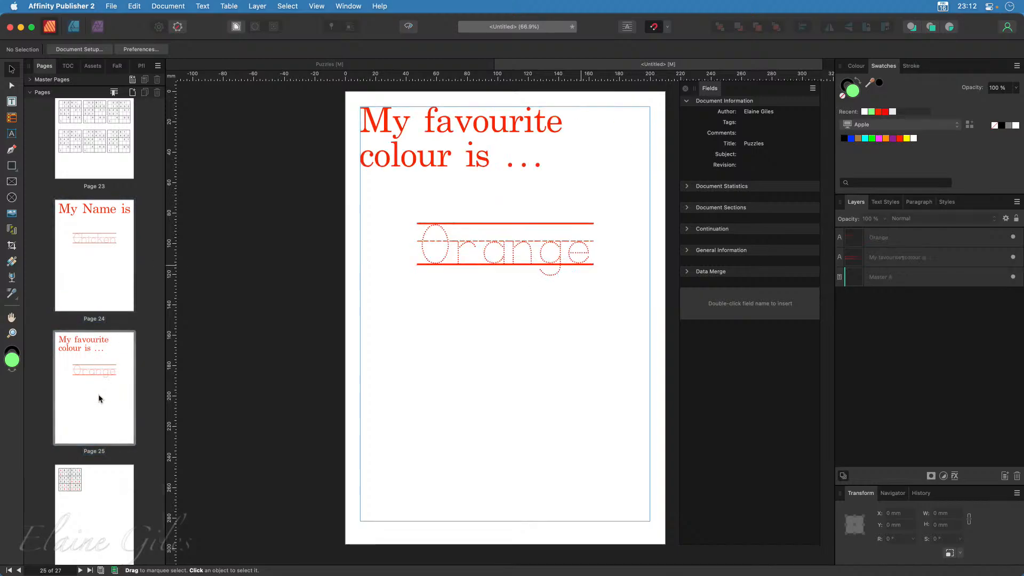
- Review the page thumbnails of the merged document, including where the first book ends at page 9 and the second begins
scroll(98, 398, down, 3)
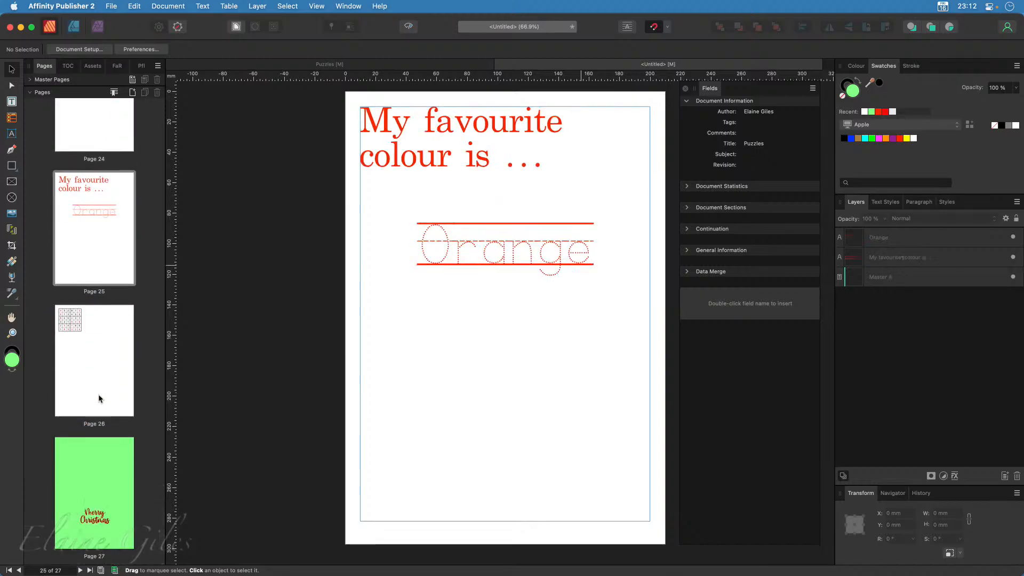
scroll(99, 397, up, 10)
scroll(98, 397, up, 20)
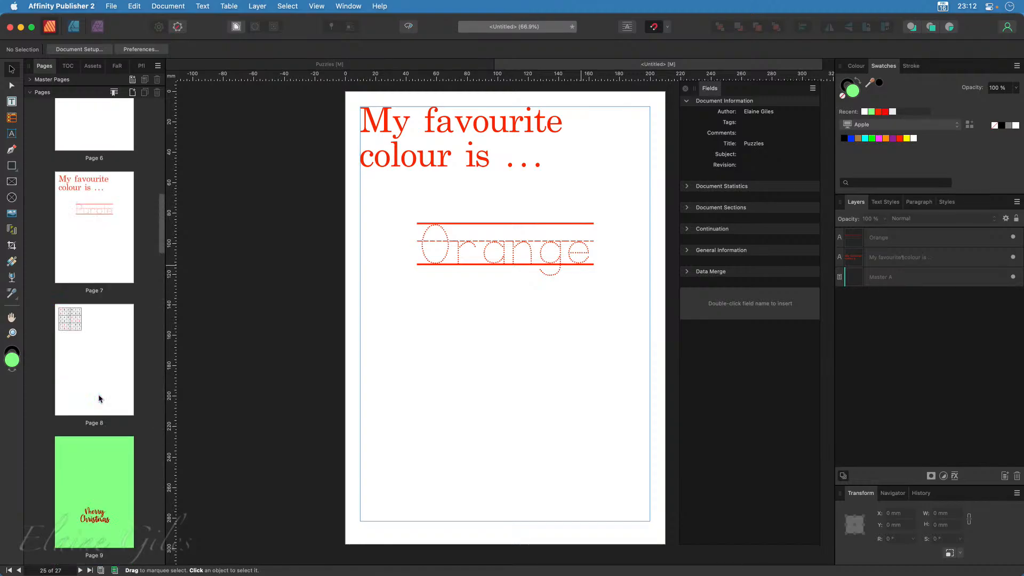
scroll(98, 397, up, 2)
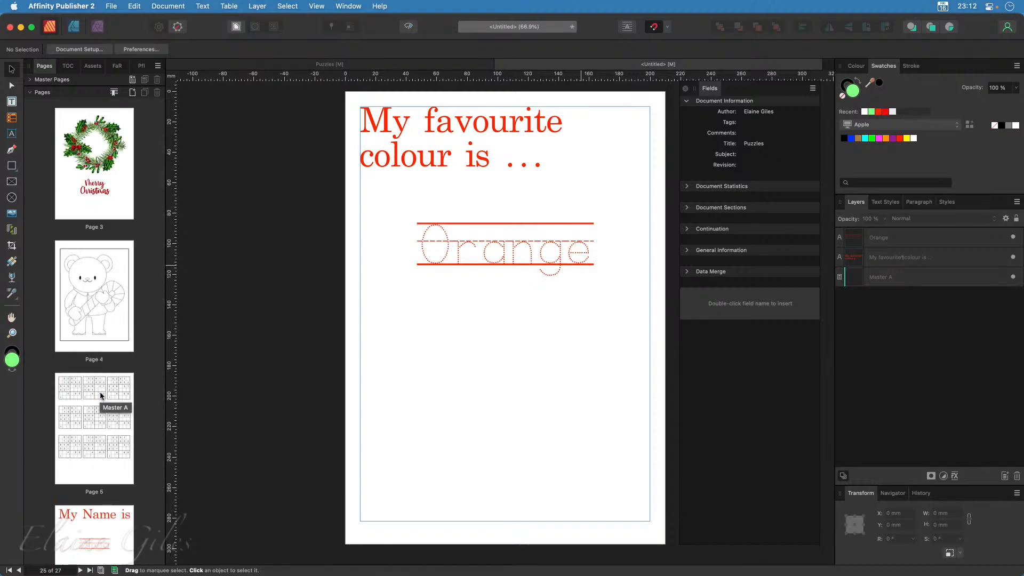
scroll(100, 396, up, 3)
scroll(101, 396, up, 2)
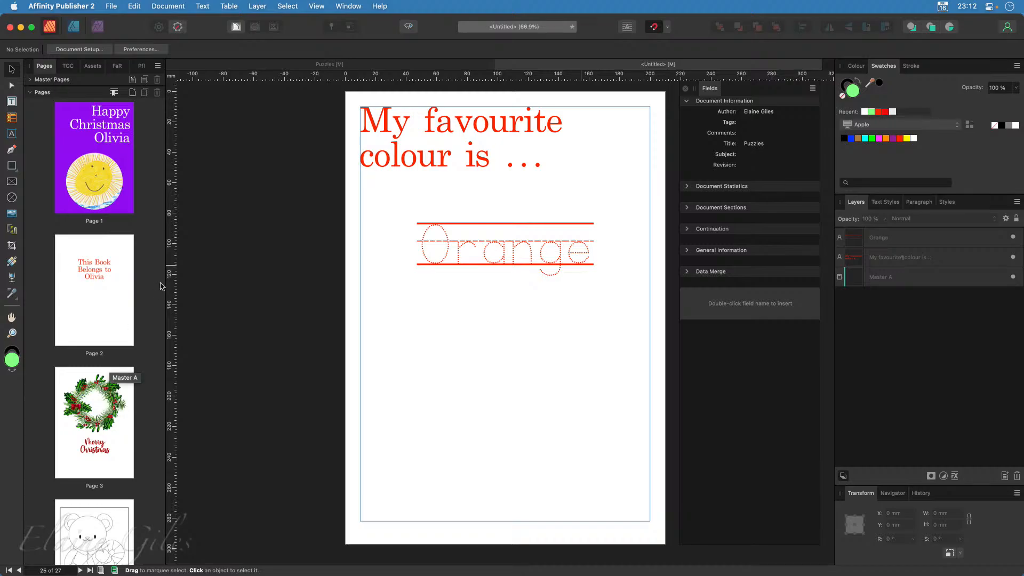
scroll(140, 308, down, 2)
scroll(141, 308, down, 15)
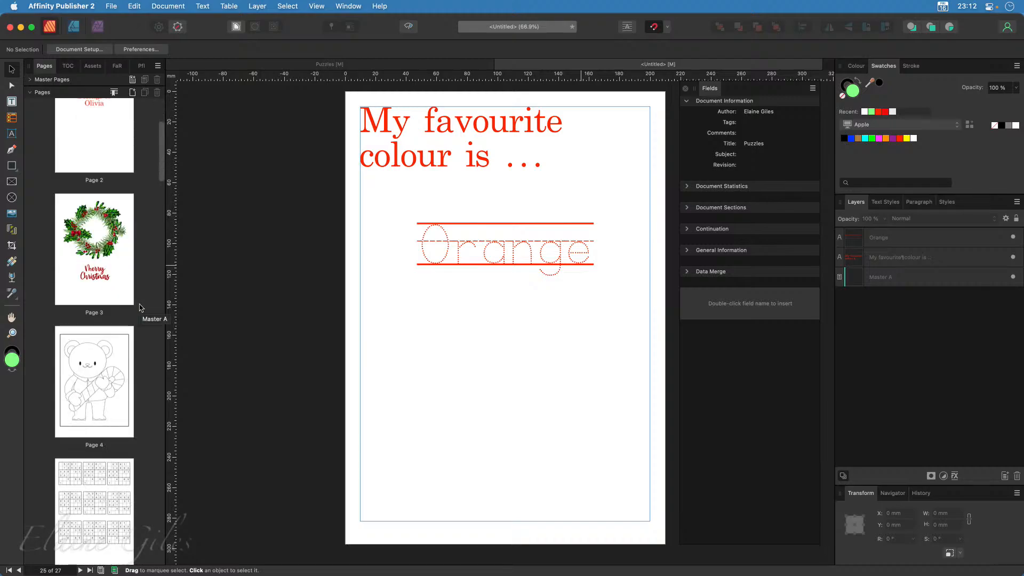
scroll(140, 308, down, 10)
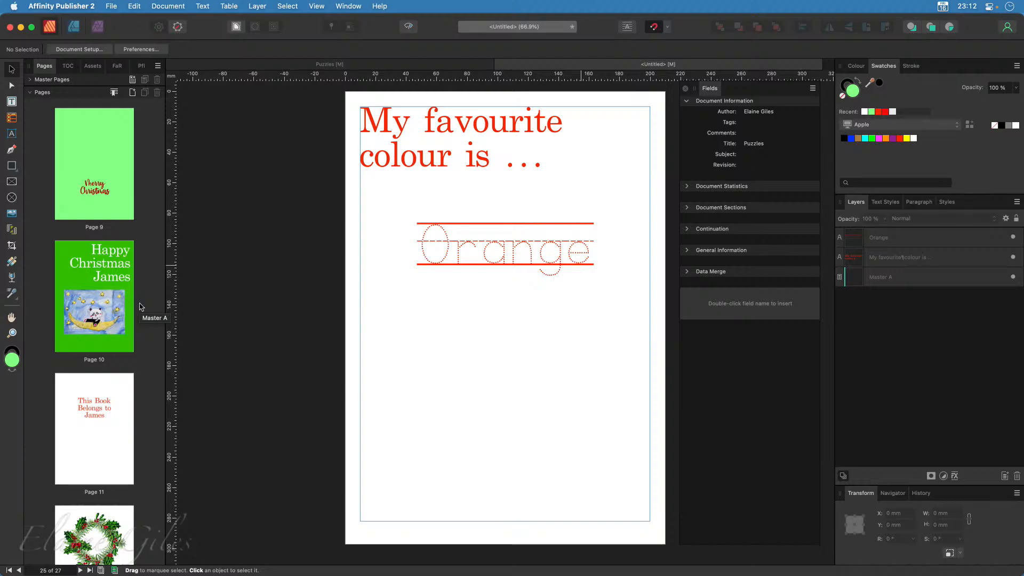
scroll(140, 308, up, 20)
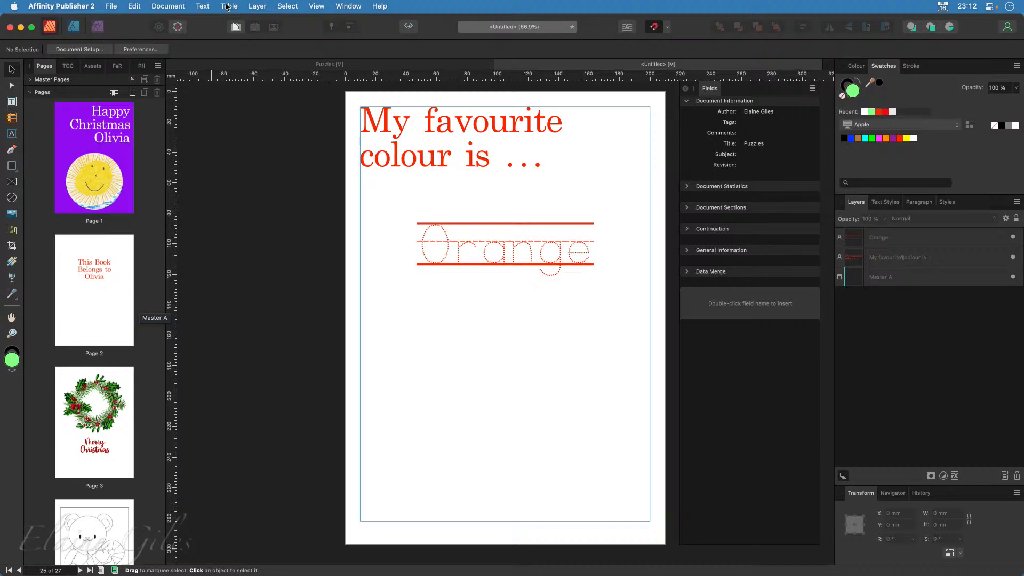
- Export all pages as a PDF with the digital - high quality preset, saved to the Desktop as Books
key(super+s)
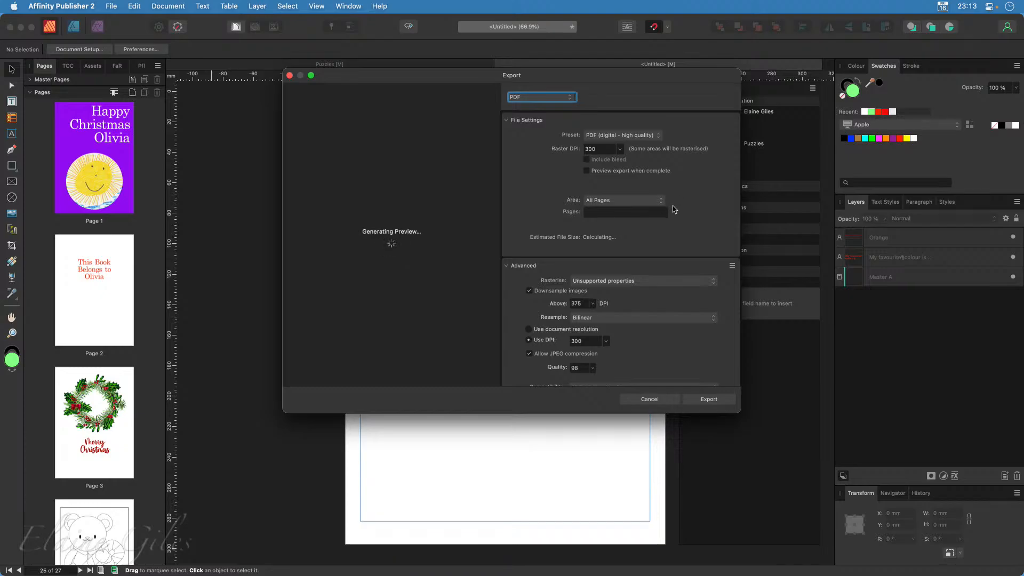
click(723, 401)
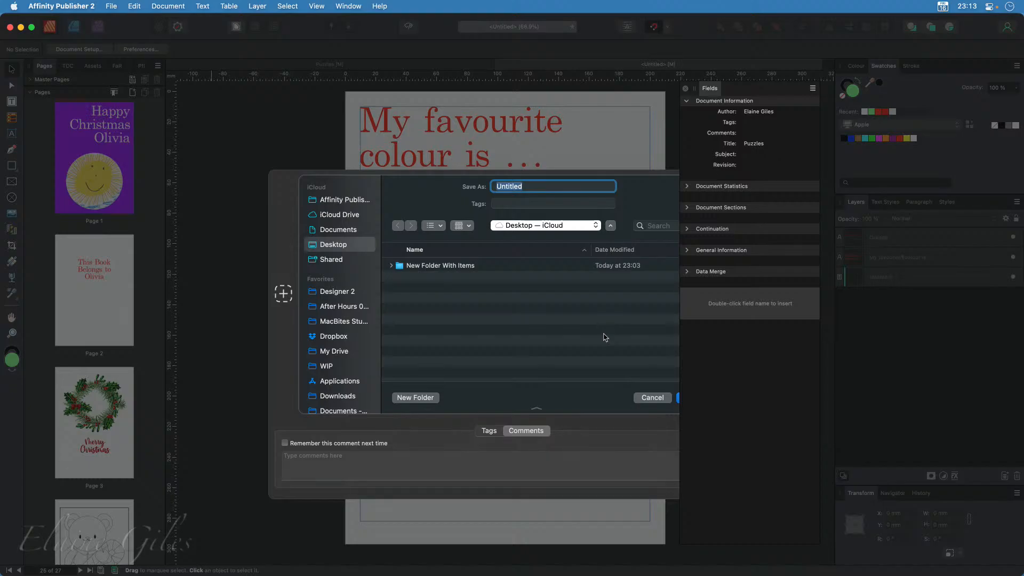
text(Books)
key(Return)
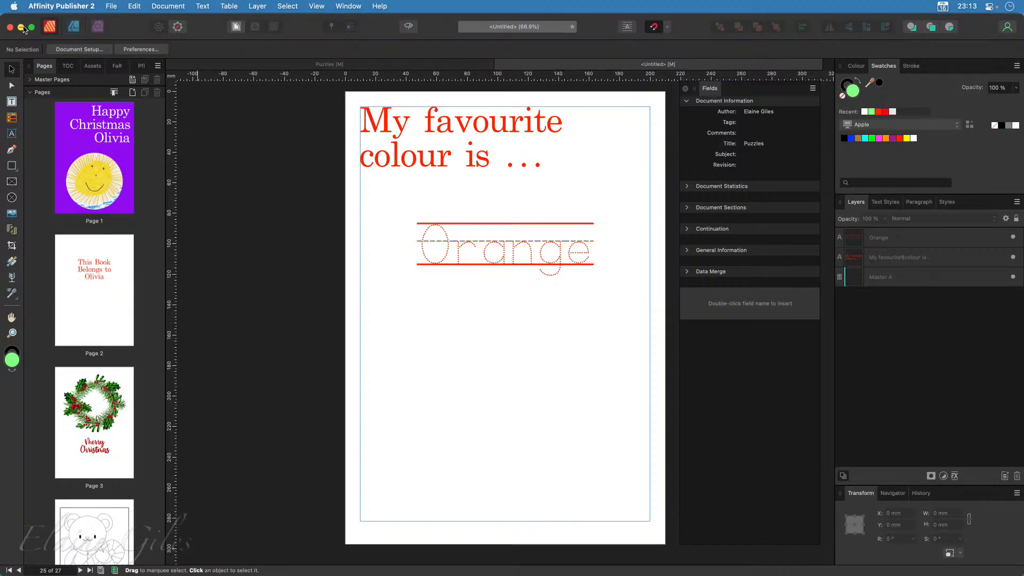
- Minimise the Affinity Publisher window and open Books.pdf from the desktop in Preview
click(21, 28)
click(525, 46)
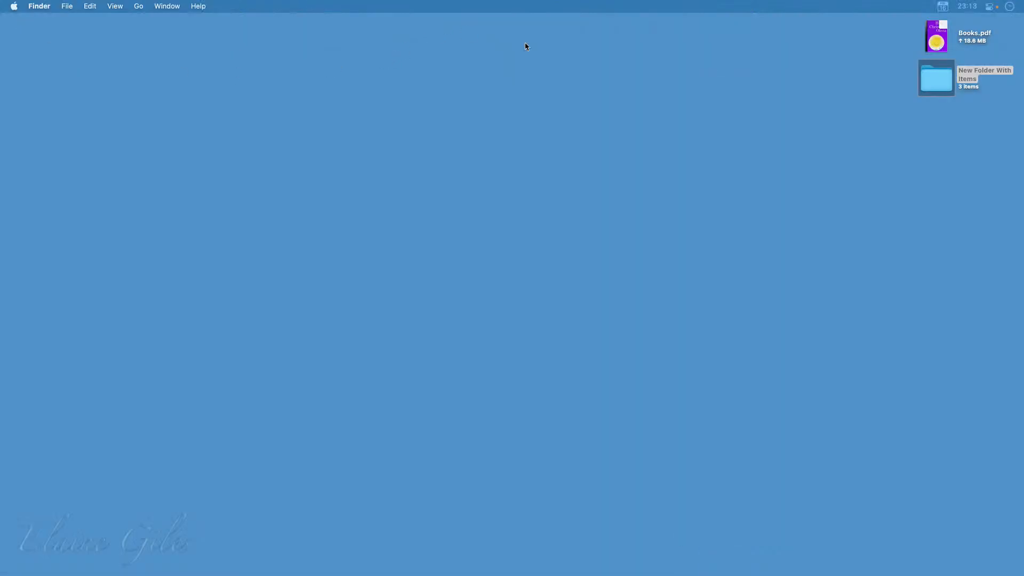
click(948, 33)
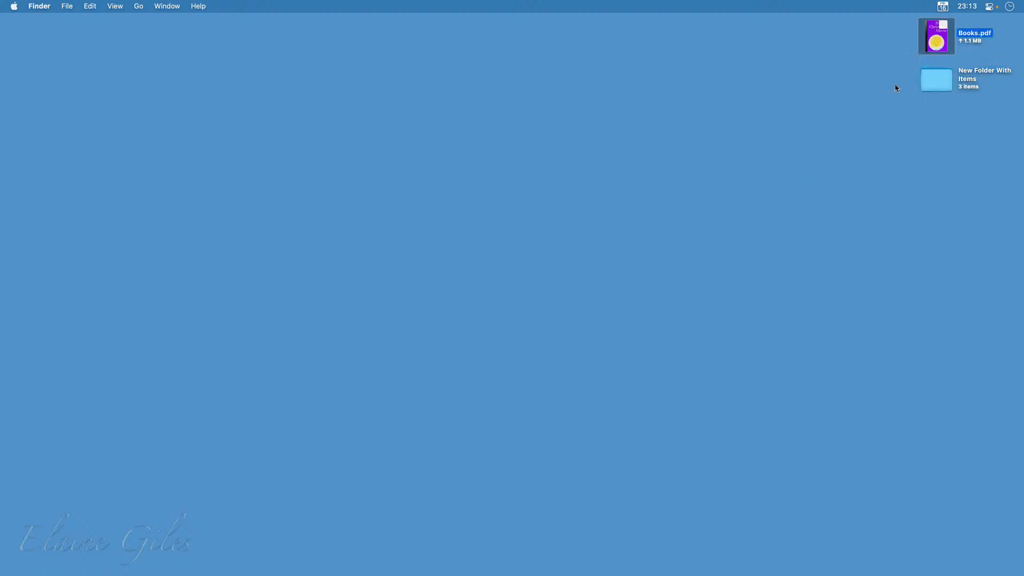
mouse_move(943, 34)
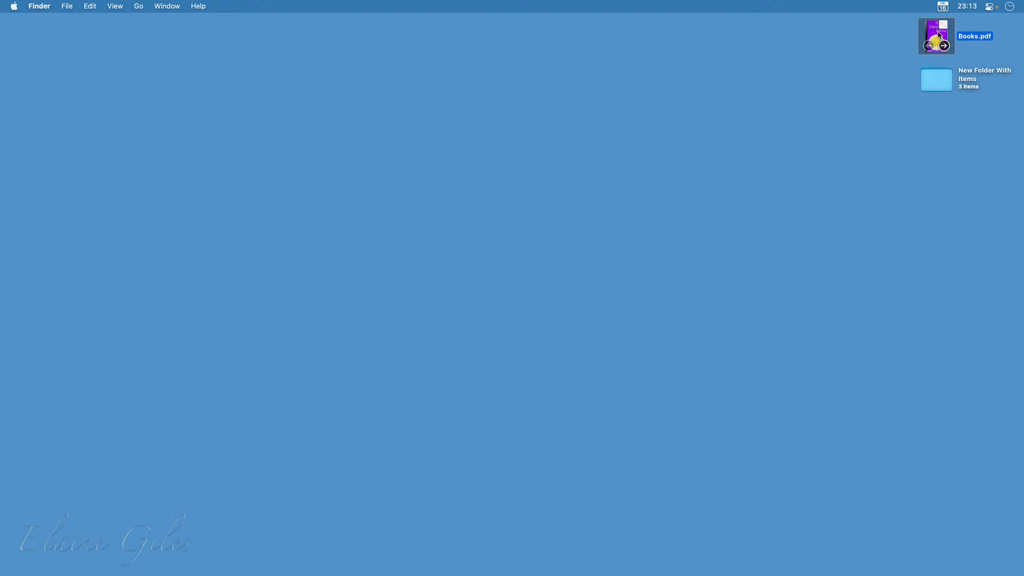
right_click(940, 32)
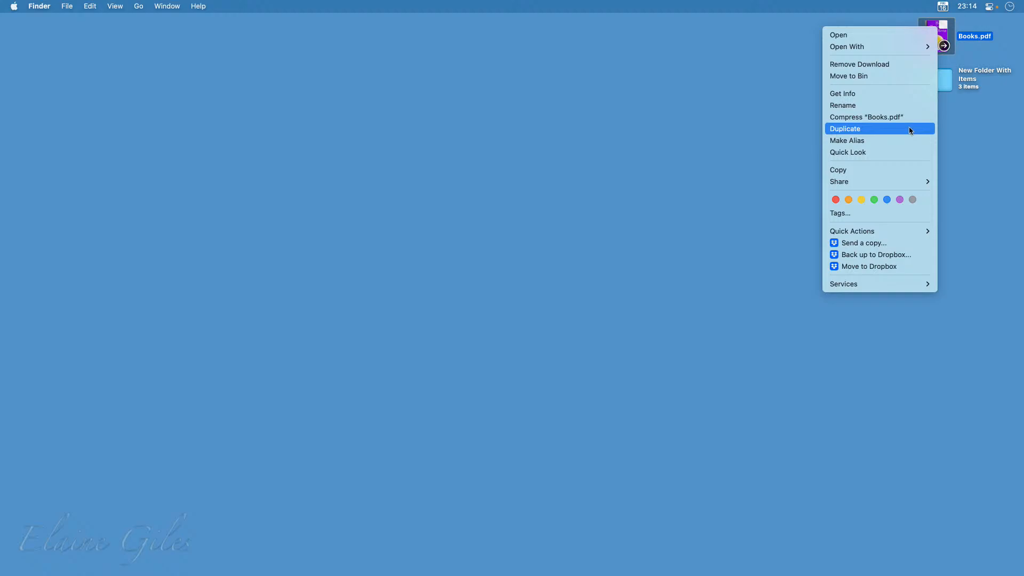
mouse_move(927, 48)
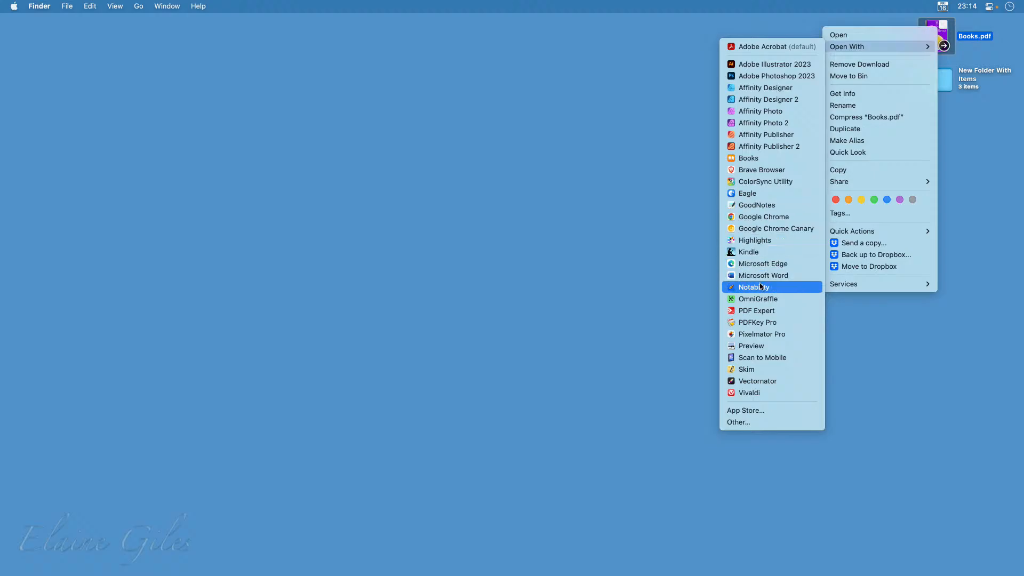
click(757, 346)
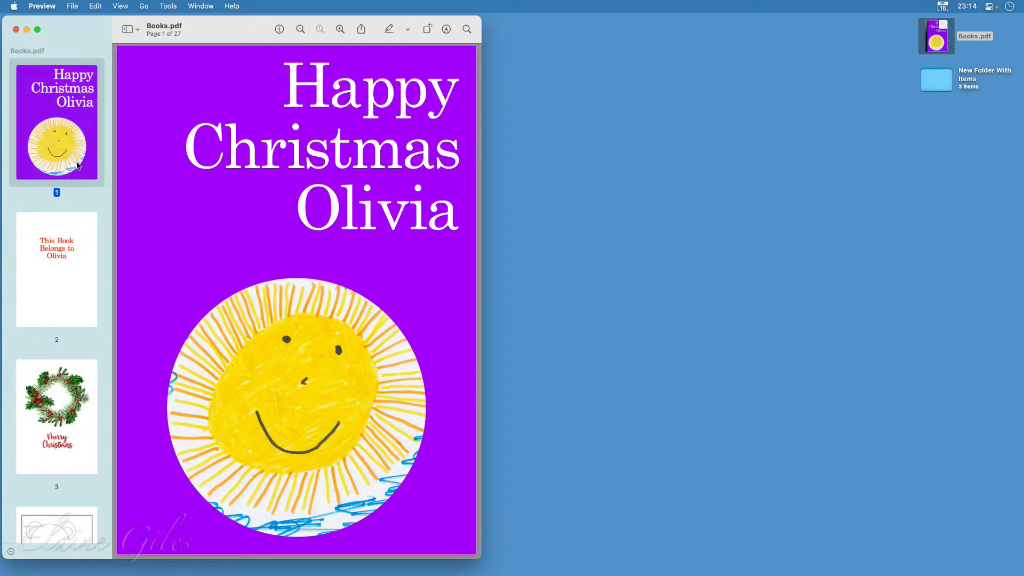
- Select pages 1 to 9 of Books.pdf and extract them to the desktop as a separate PDF
scroll(78, 166, down, 10)
scroll(77, 166, down, 3)
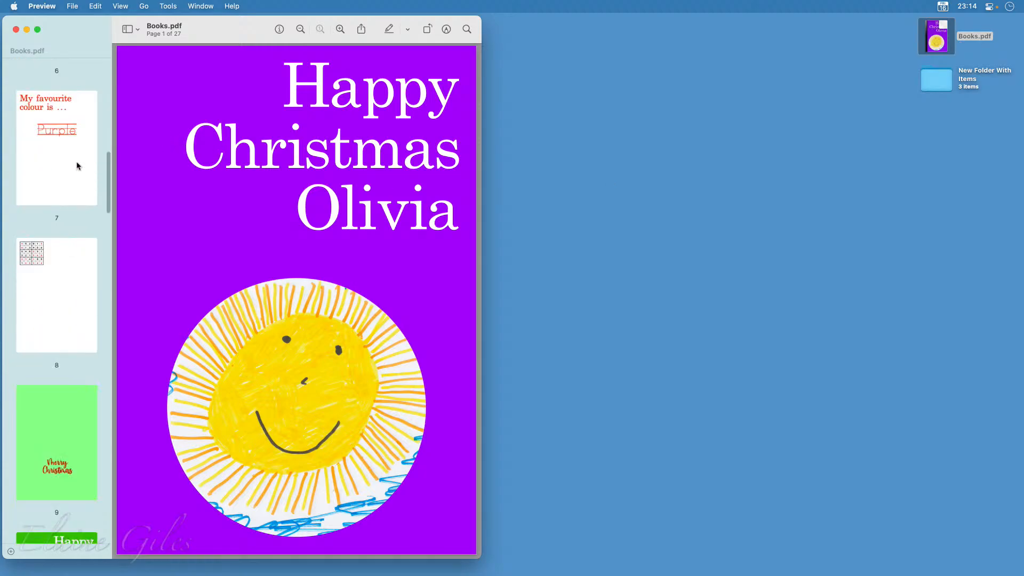
click(58, 392)
key(super+a)
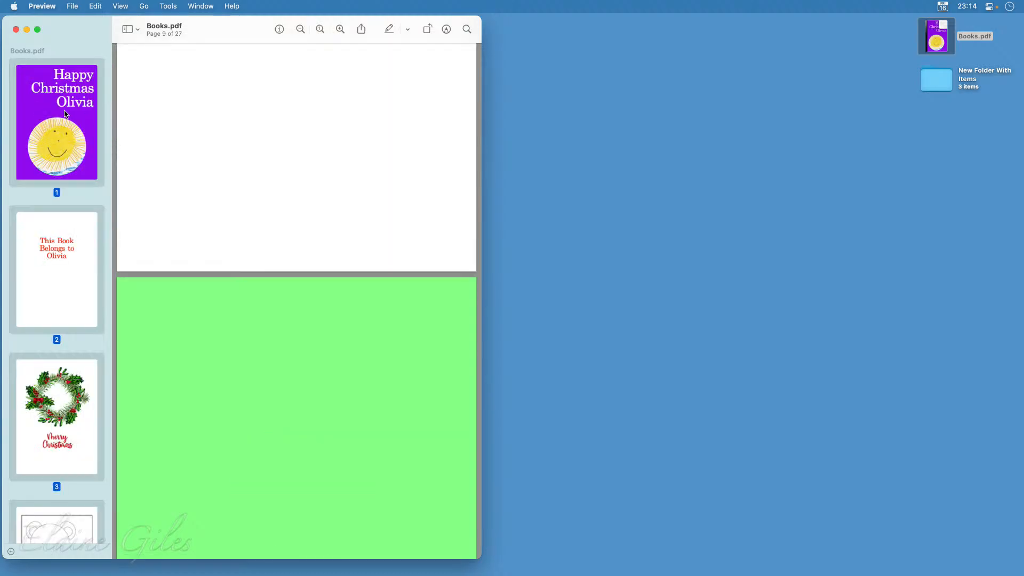
scroll(65, 180, down, 8)
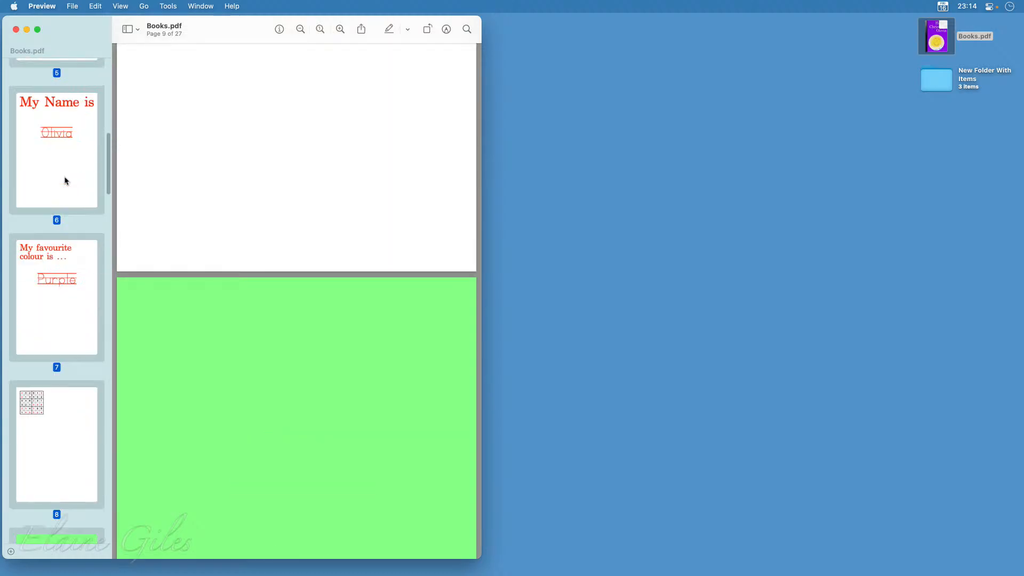
scroll(65, 181, down, 5)
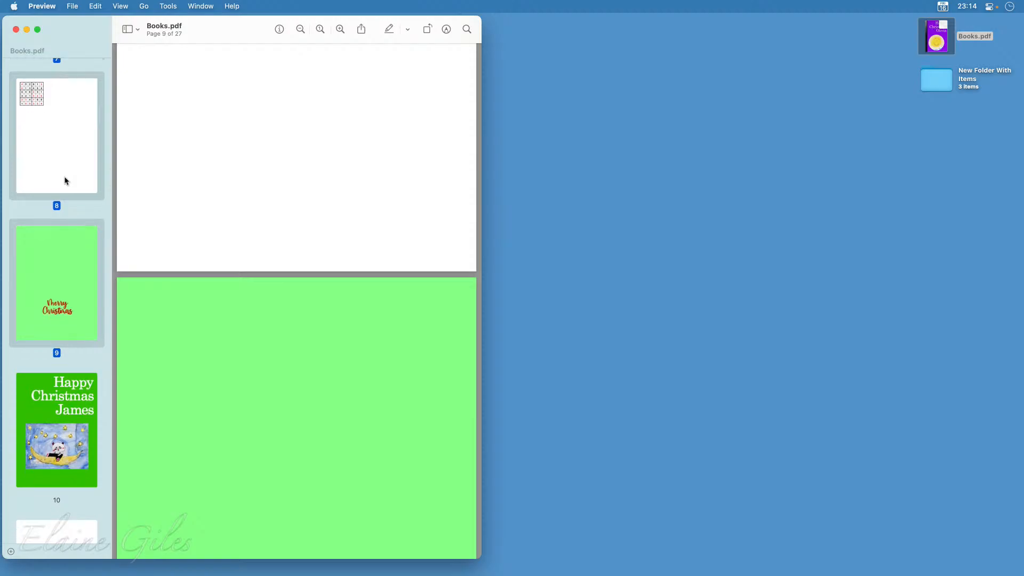
scroll(57, 268, up, 8)
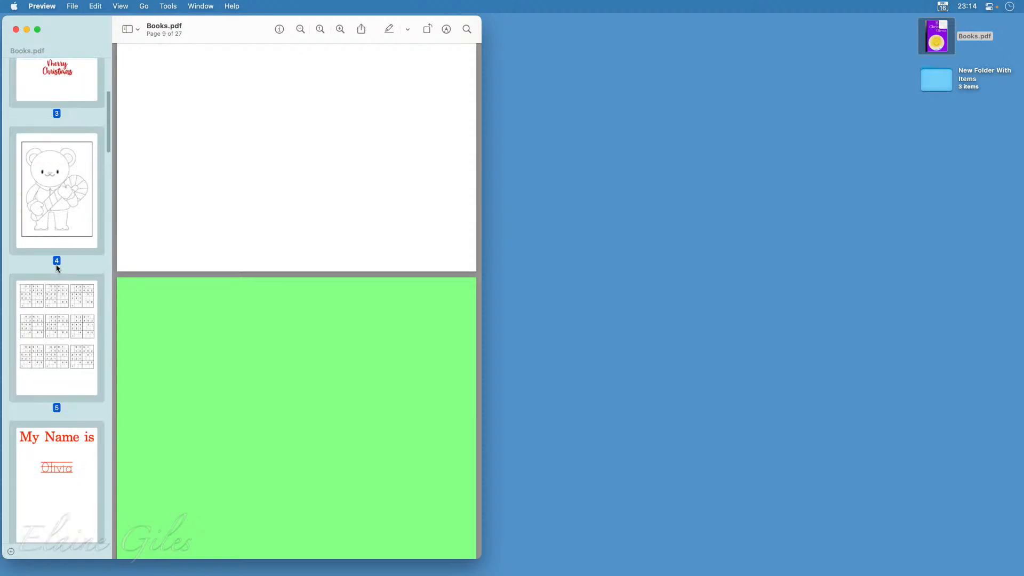
scroll(57, 267, up, 6)
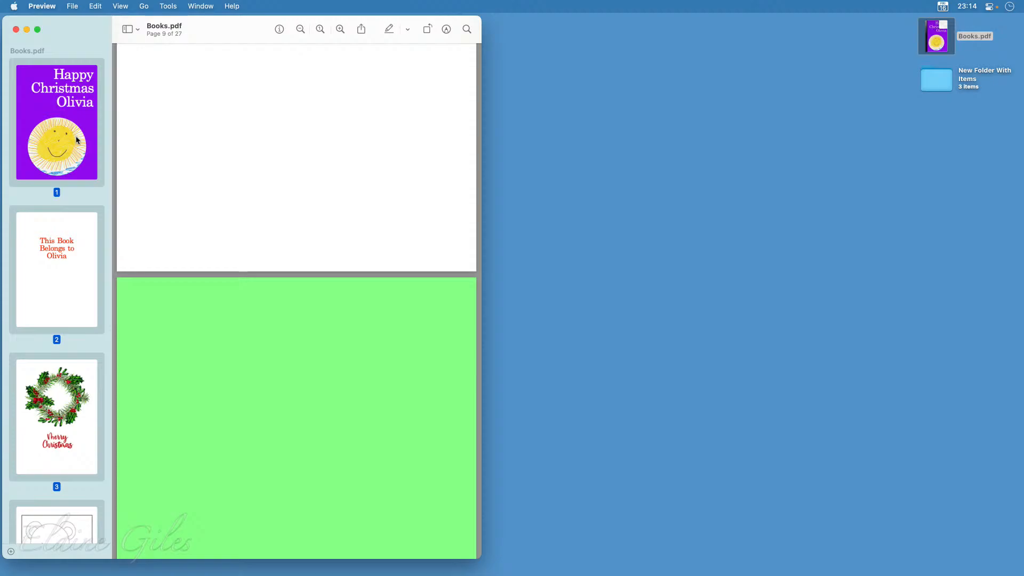
drag(77, 140, 784, 224)
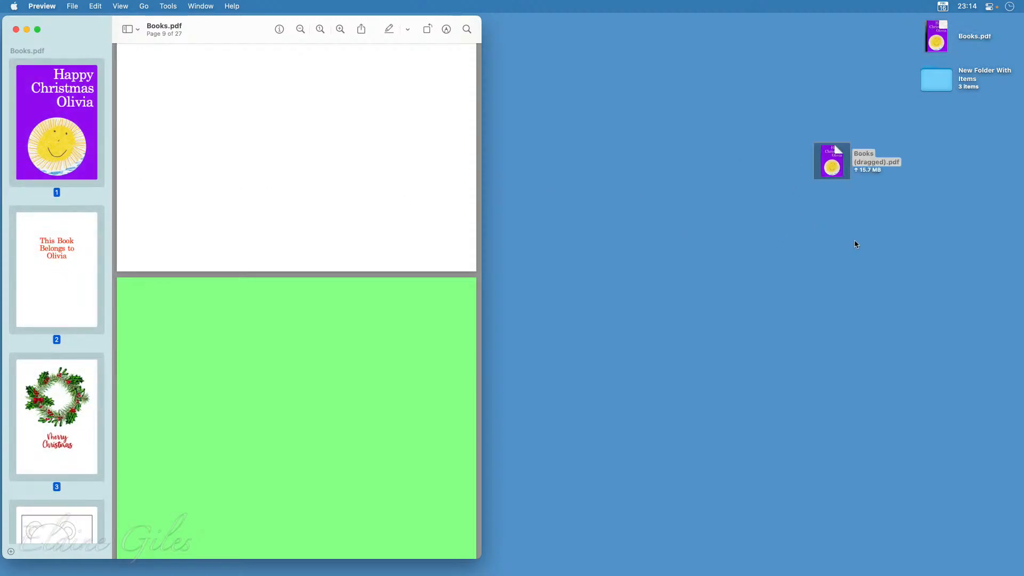
- Open the first extracted PDF from the desktop in Acrobat, check its page thumbnails from cover to back page, and quit Acrobat
click(834, 160)
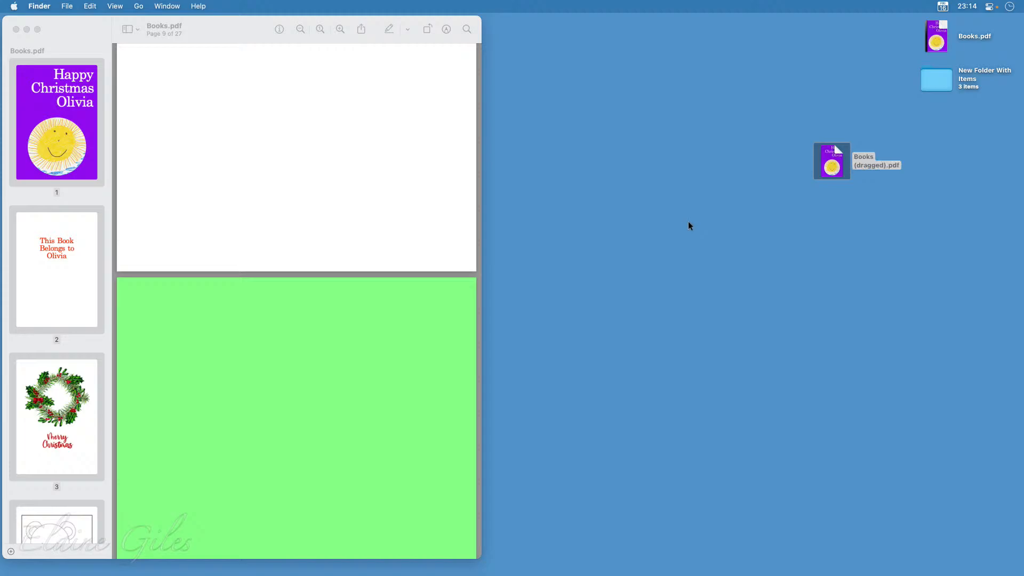
double_click(831, 161)
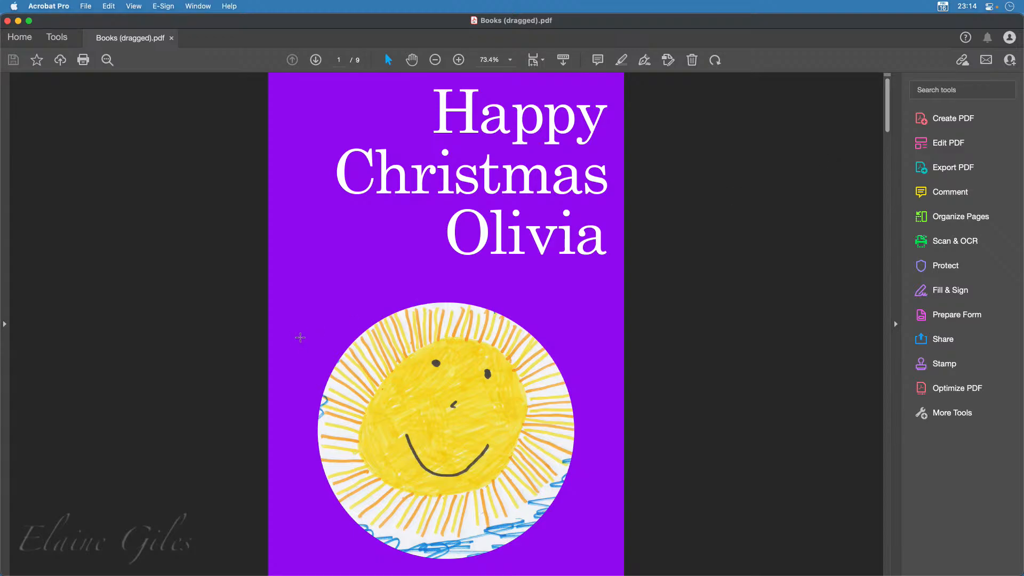
click(5, 324)
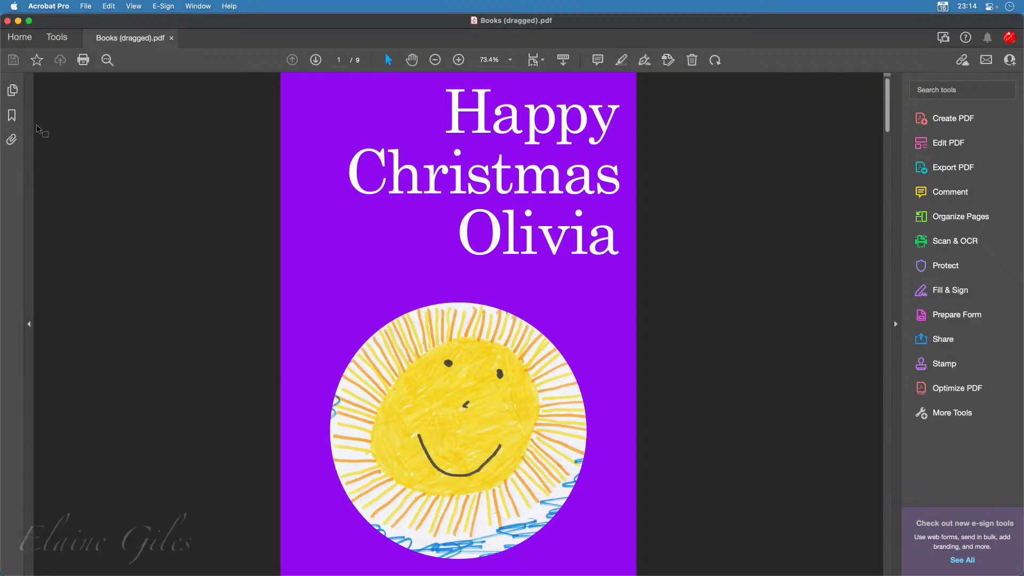
click(13, 90)
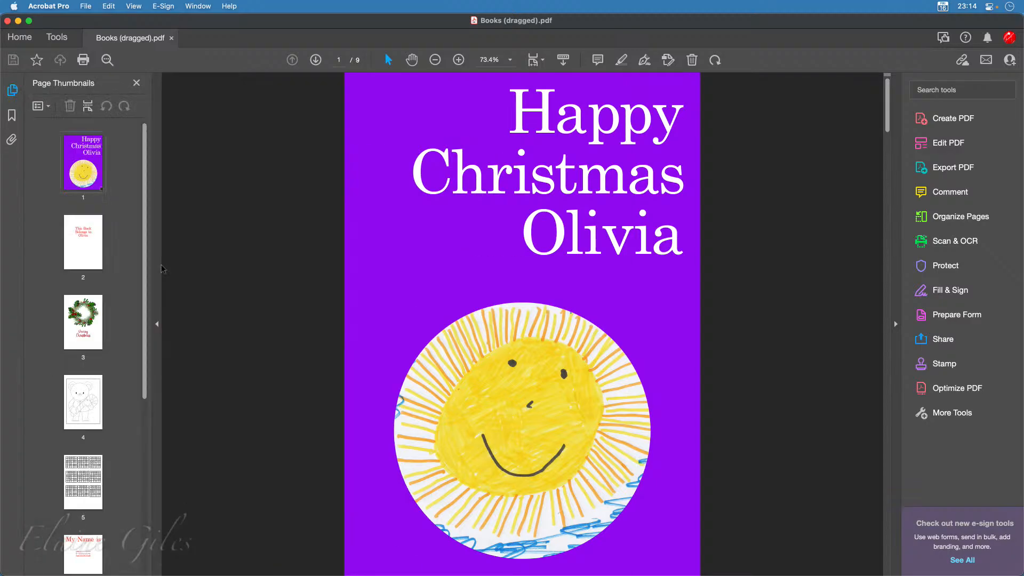
scroll(112, 307, down, 5)
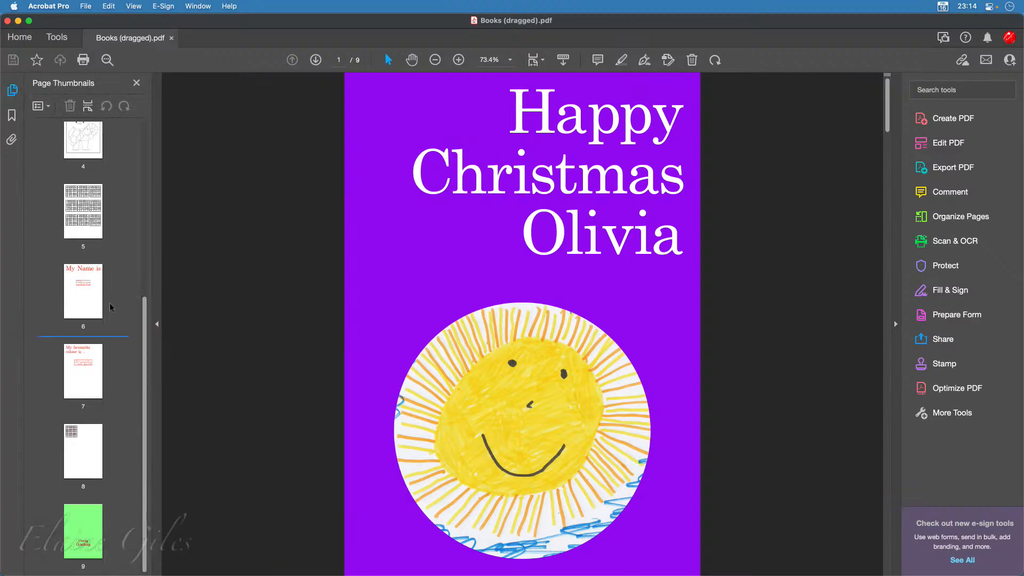
scroll(112, 307, up, 5)
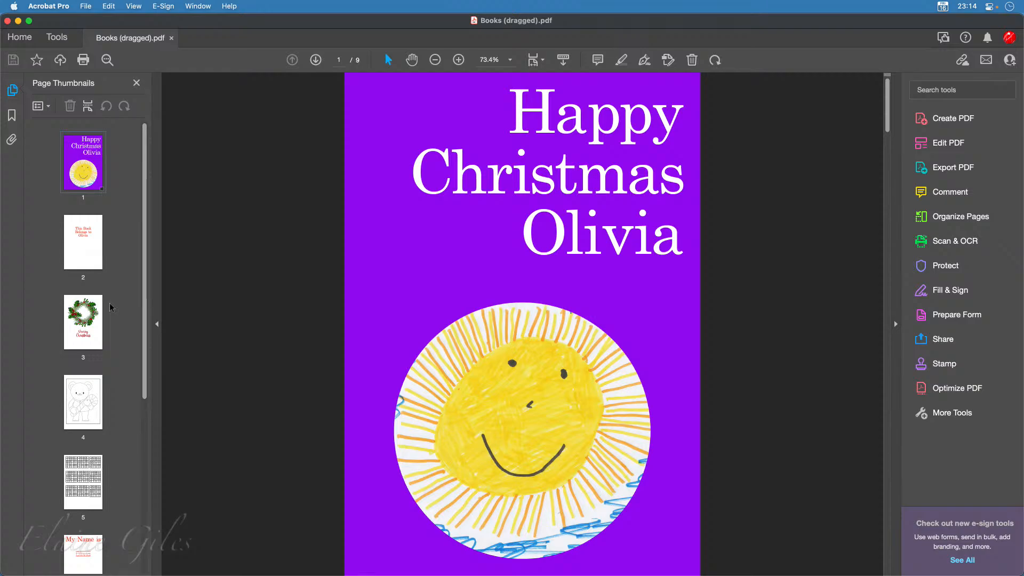
drag(111, 307, 229, 250)
key(super+q)
- Select pages 10 to 18 of Books.pdf in Preview and extract them to the desktop as a separate PDF
scroll(5, 395, down, 8)
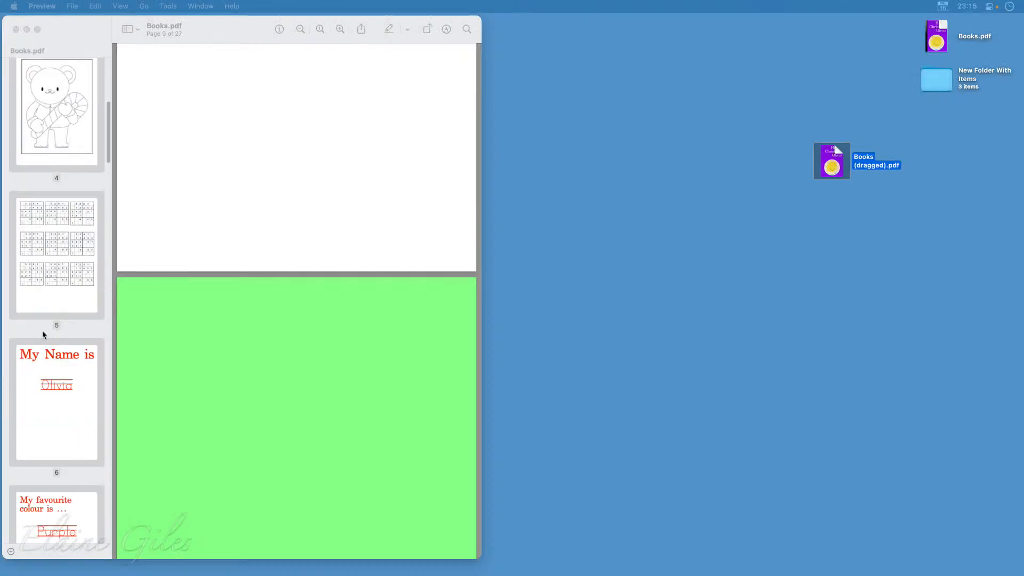
scroll(43, 335, down, 6)
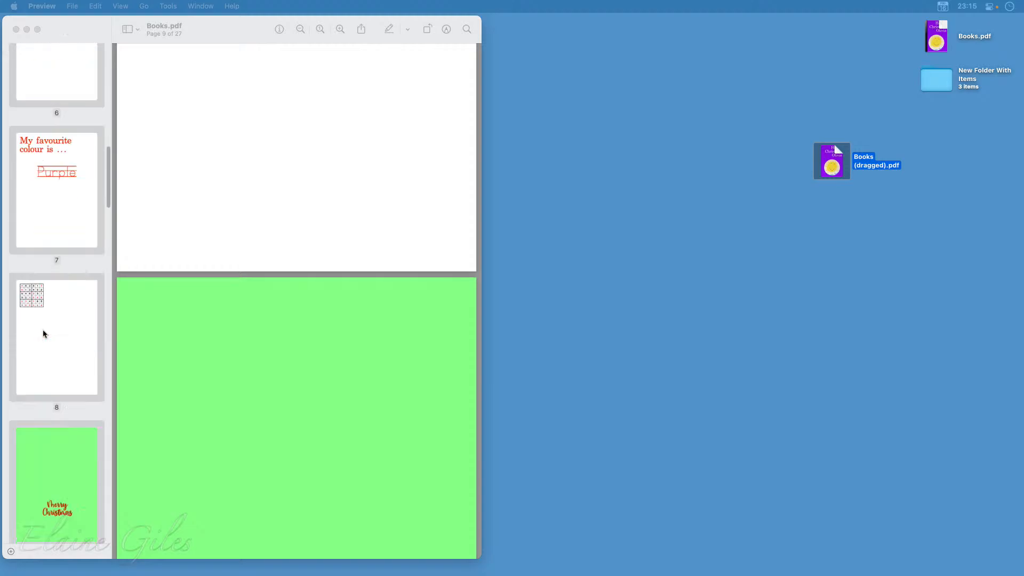
scroll(44, 334, down, 3)
click(59, 490)
scroll(59, 494, down, 10)
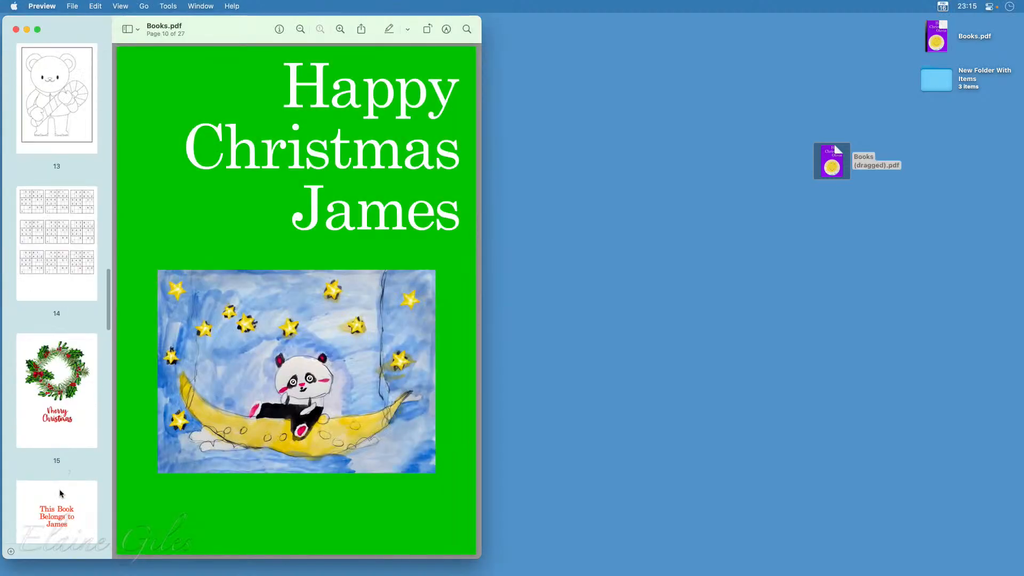
scroll(59, 494, up, 10)
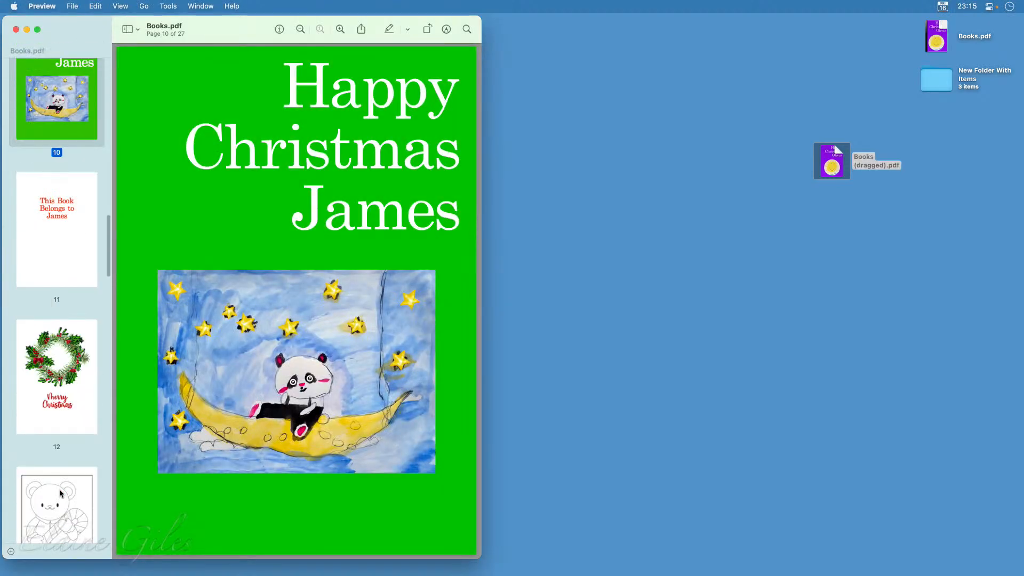
scroll(59, 493, down, 10)
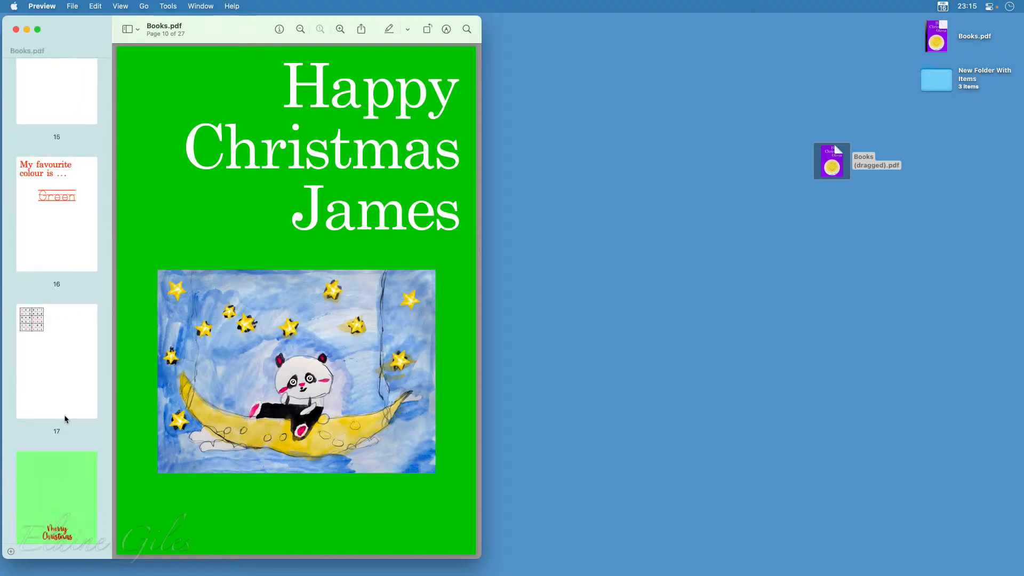
scroll(58, 453, down, 2)
shift+click(57, 478)
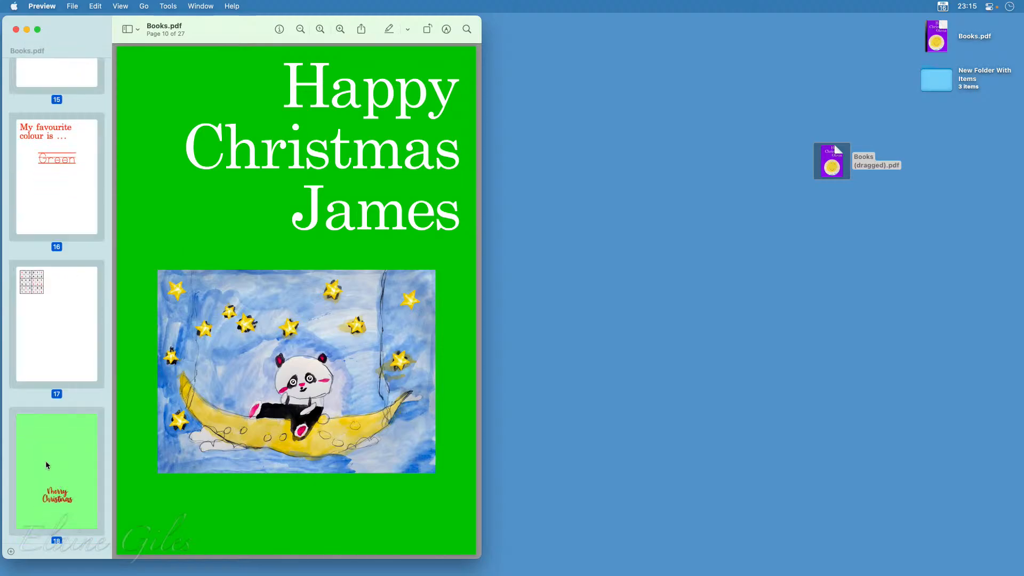
drag(888, 290, 888, 288)
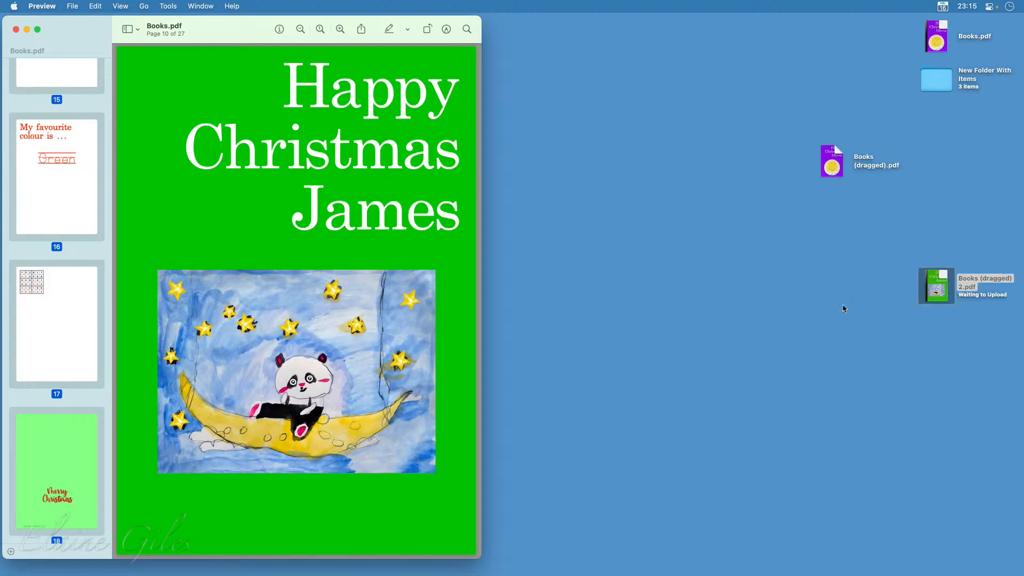
- Select pages 19 to 27 of Books.pdf and extract them to the desktop as a third separate PDF
scroll(30, 427, down, 6)
click(57, 246)
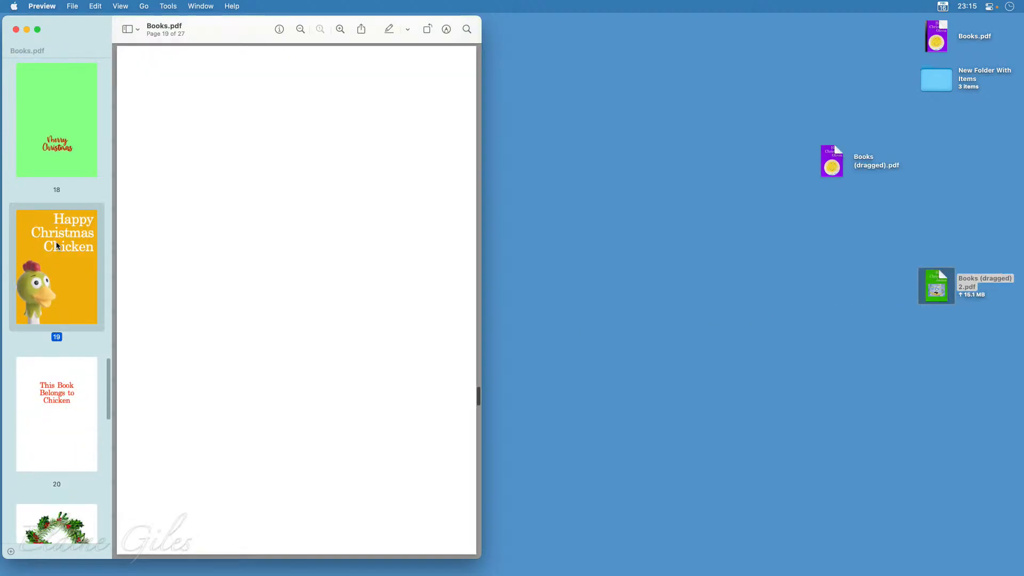
scroll(74, 355, down, 15)
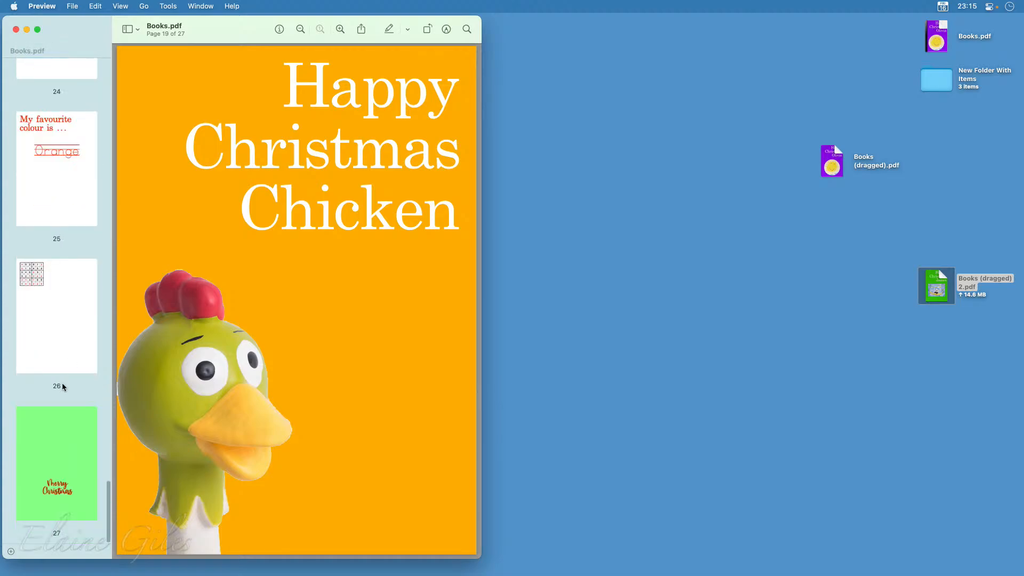
shift+click(58, 455)
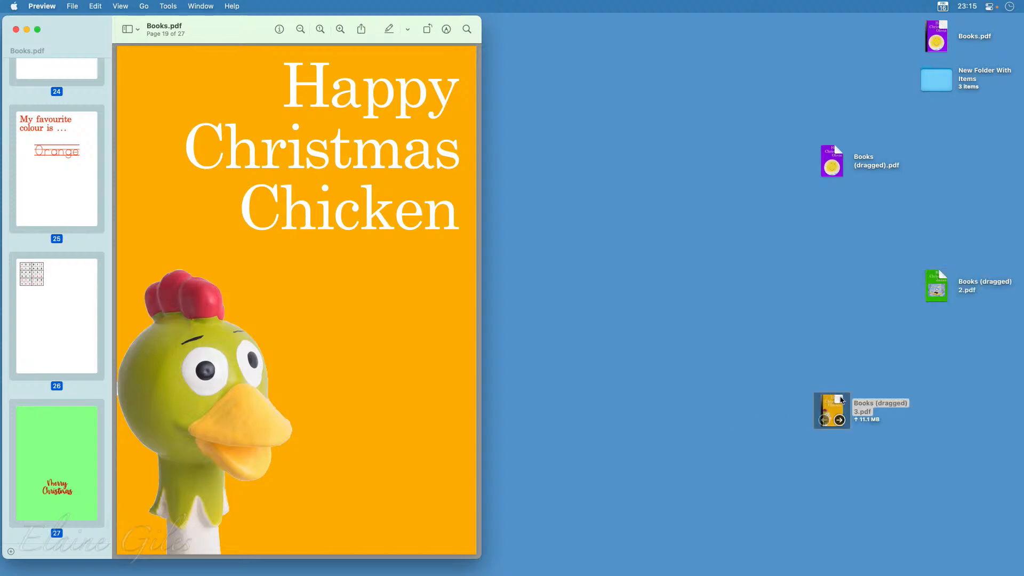
- Line up the three extracted PDFs in one column on the desktop and close Books.pdf in Preview
drag(839, 407, 952, 335)
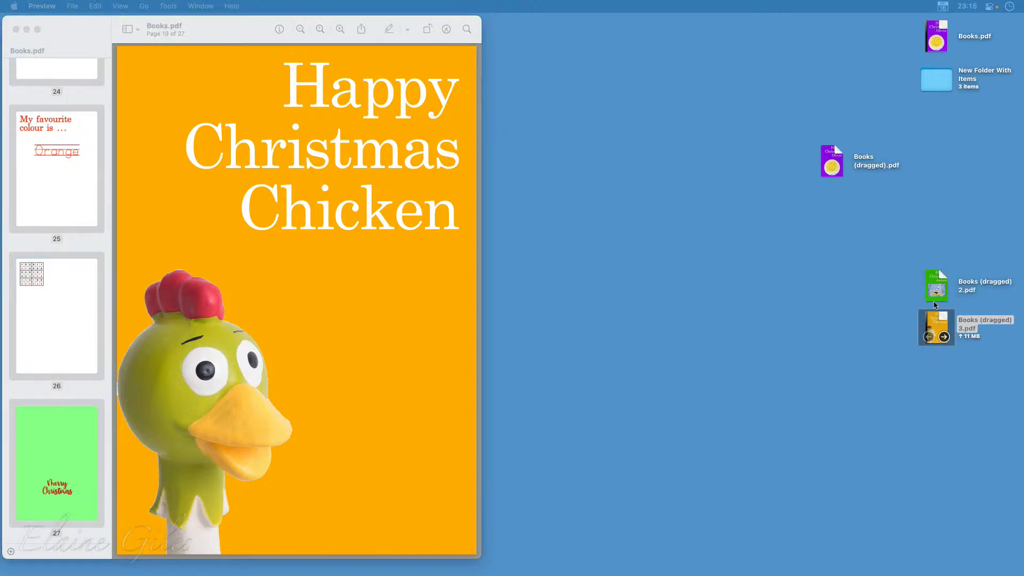
drag(832, 159, 933, 243)
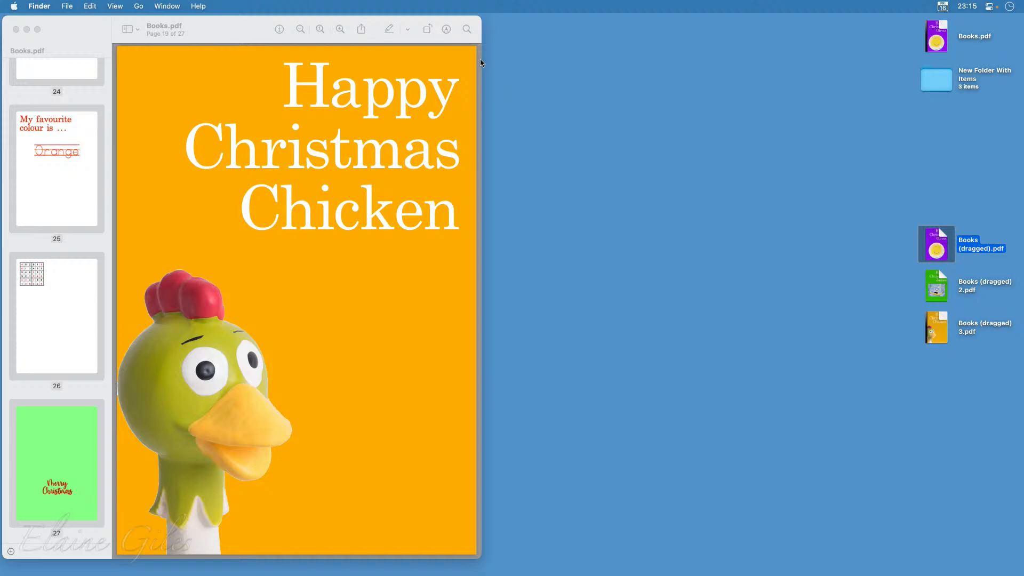
click(222, 31)
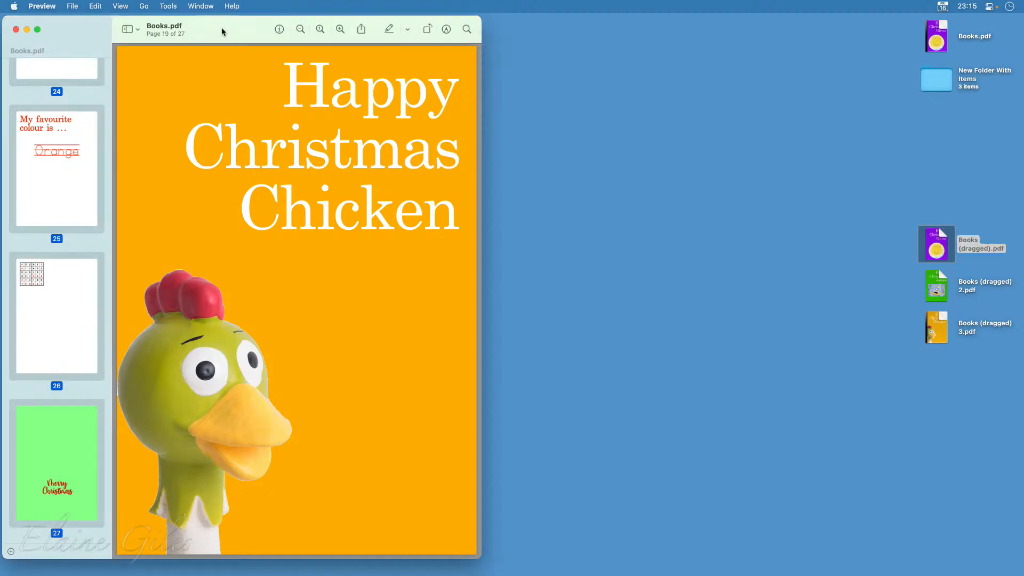
key(super+w)
- Move the three extracted PDFs into New Folder With Items on the desktop and move that folder to the Bin
drag(884, 209, 956, 363)
drag(944, 236, 936, 88)
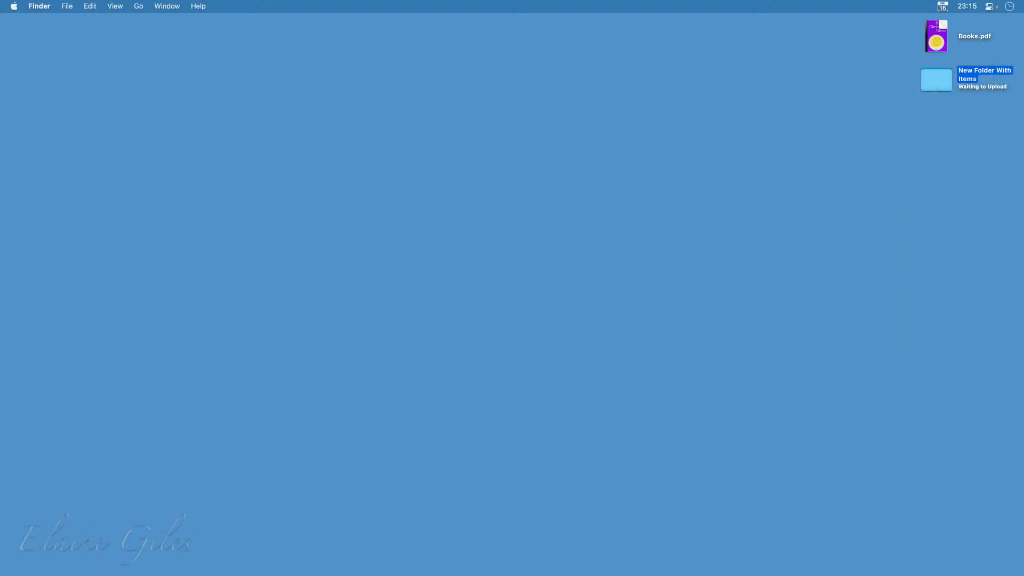
key(super+BackSpace)
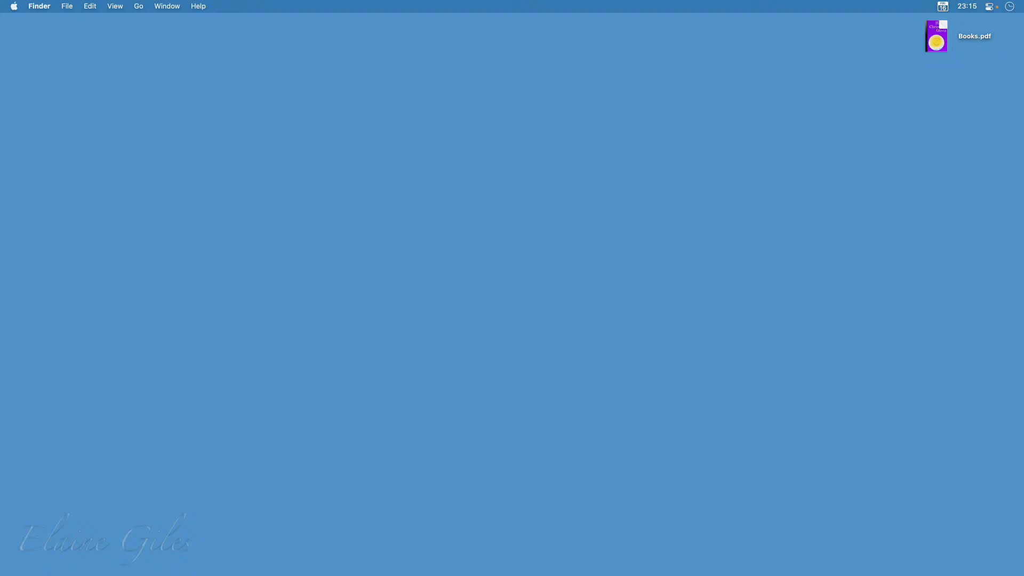
- Make two duplicates of Books.pdf on the desktop, placed below the original
click(930, 47)
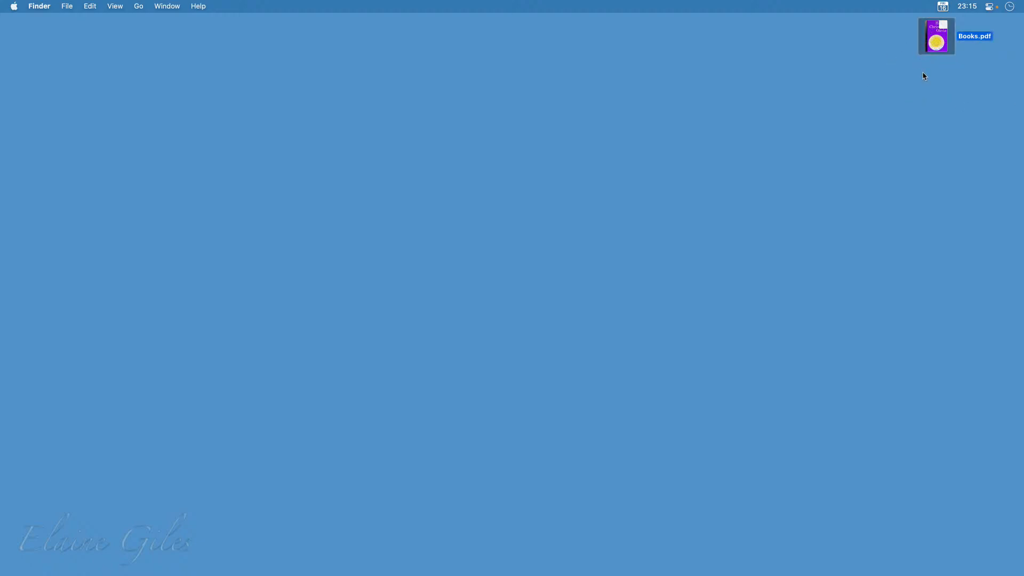
mouse_move(942, 35)
drag(935, 37, 936, 125)
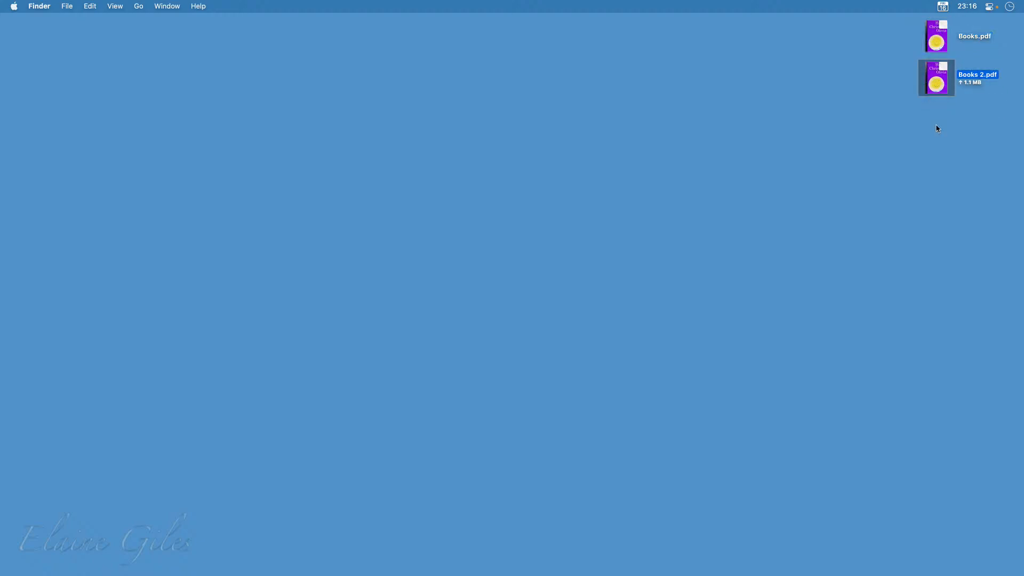
- Open the original Books.pdf from the desktop with Preview instead of the default application
click(938, 31)
right_click(939, 31)
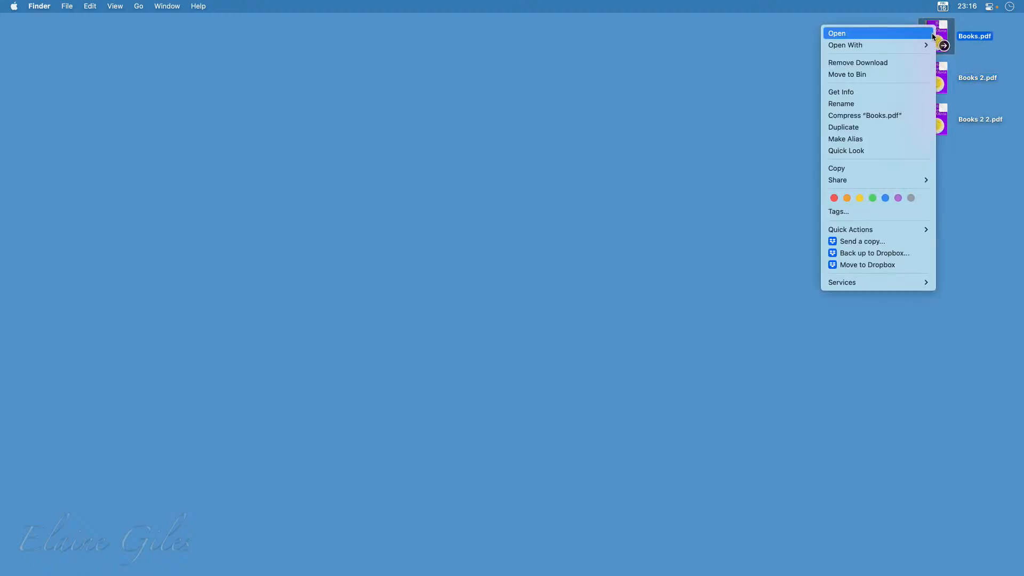
mouse_move(924, 46)
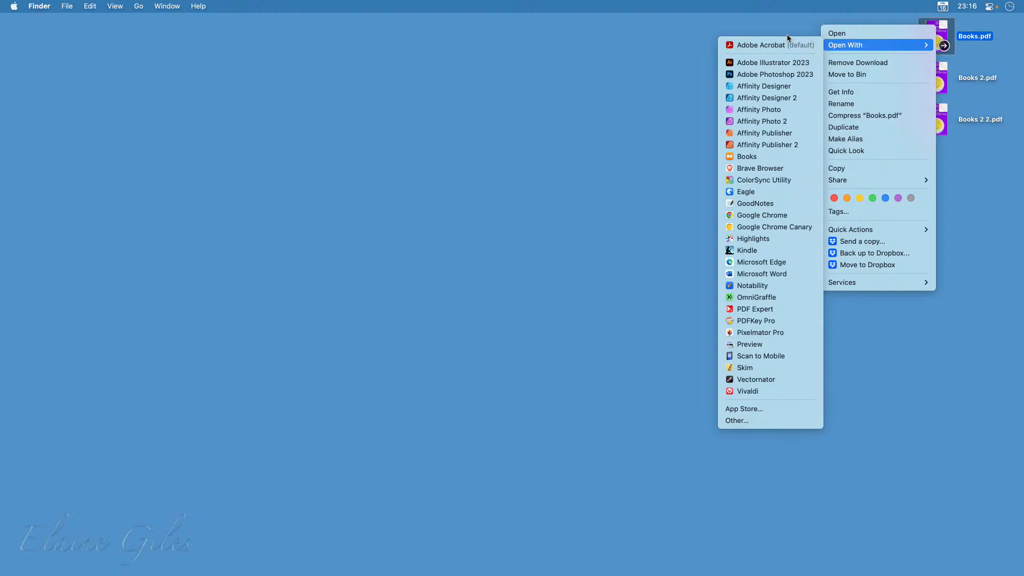
click(749, 344)
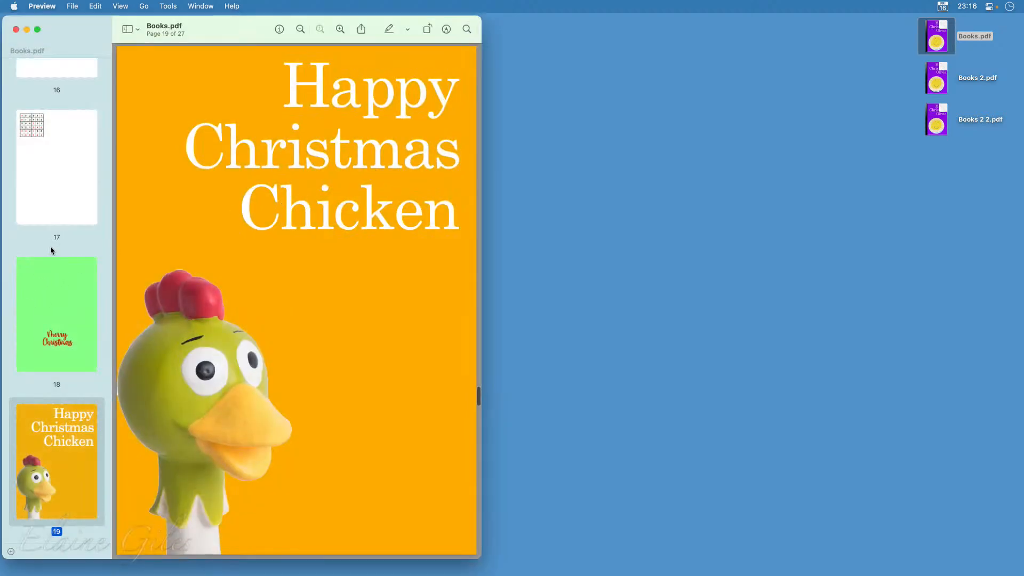
- Delete pages 10 to 27 from Books.pdf, keeping only the first book's nine pages, and save the file
scroll(66, 233, up, 10)
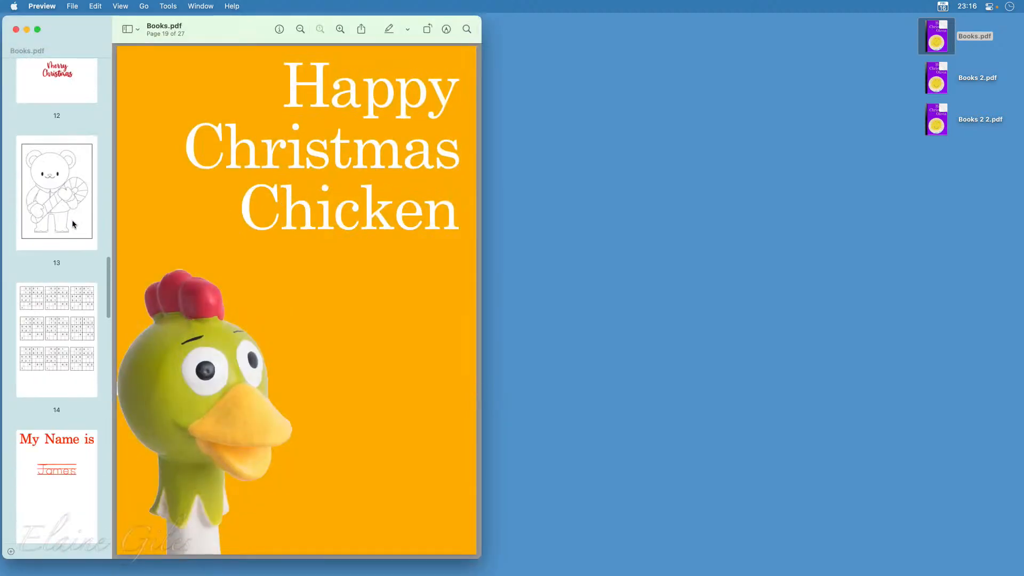
scroll(73, 222, up, 4)
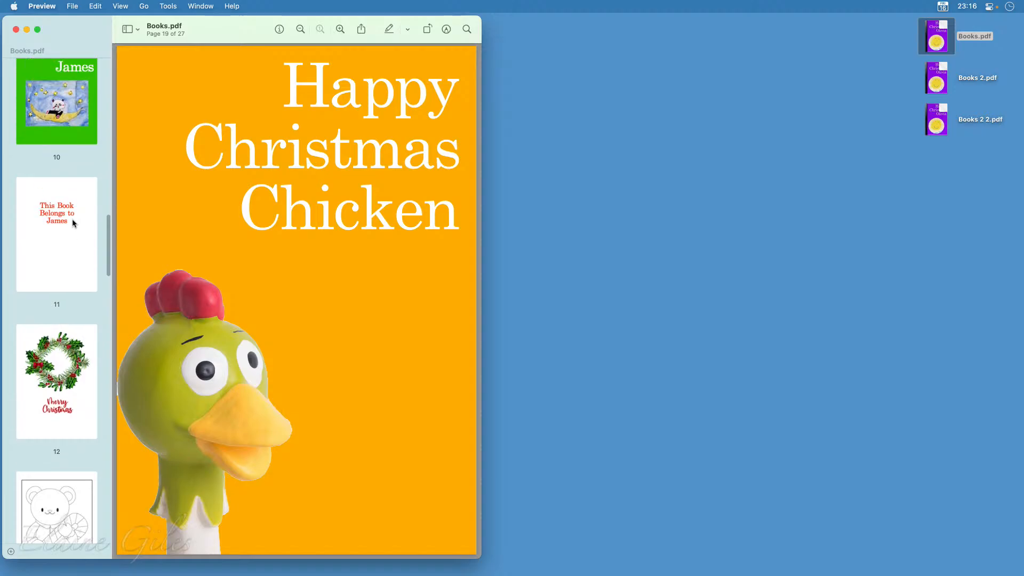
click(68, 116)
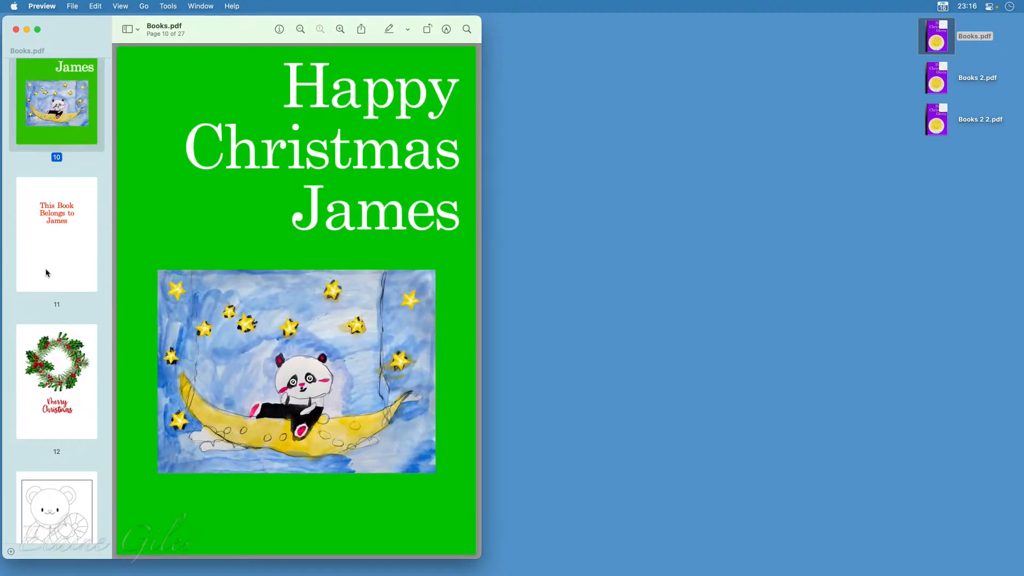
scroll(46, 273, down, 20)
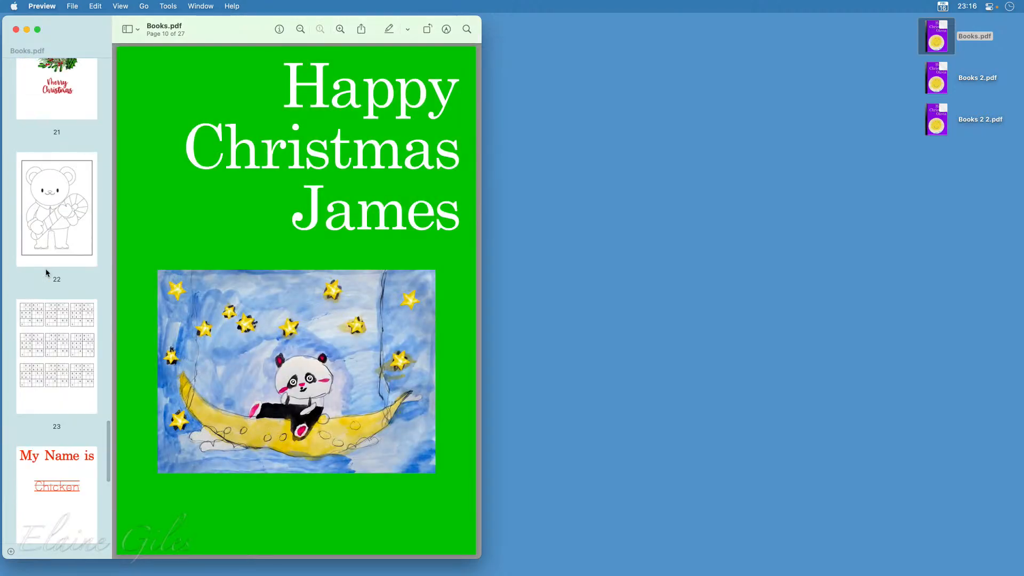
shift+click(68, 450)
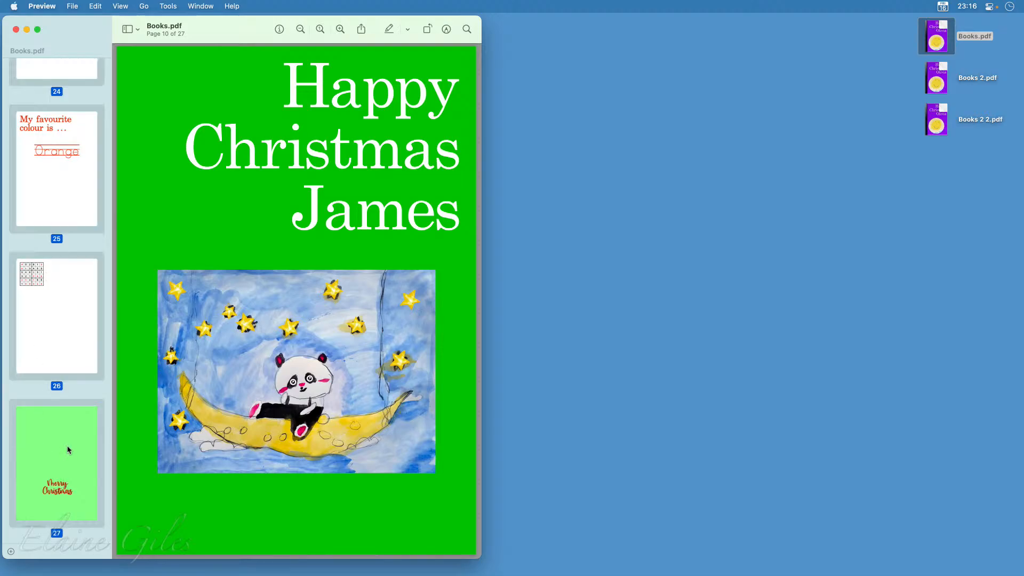
key(Delete)
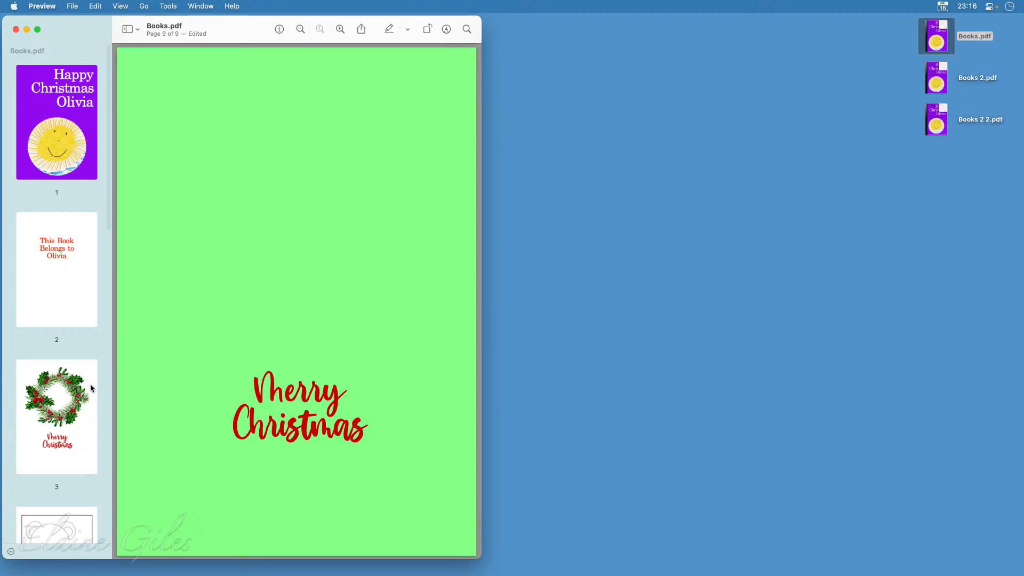
key(super+s)
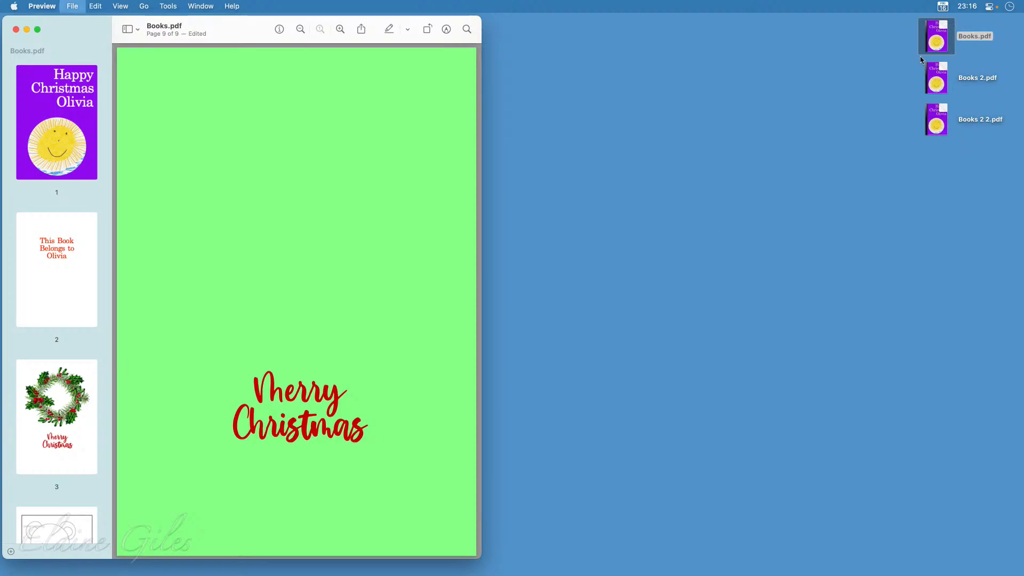
- Open Books 2.pdf from the desktop with Preview instead of the default application
right_click(936, 70)
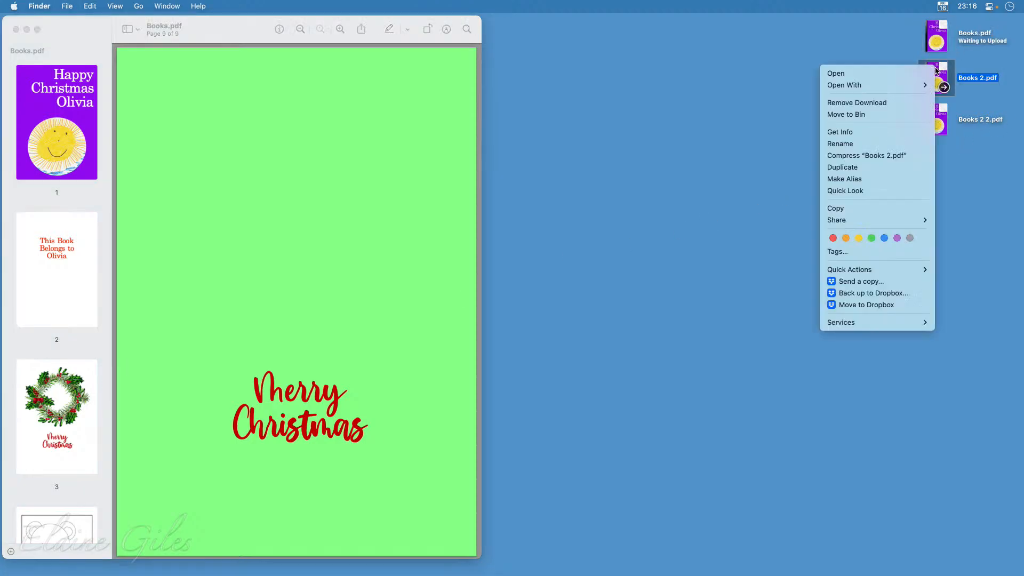
mouse_move(889, 85)
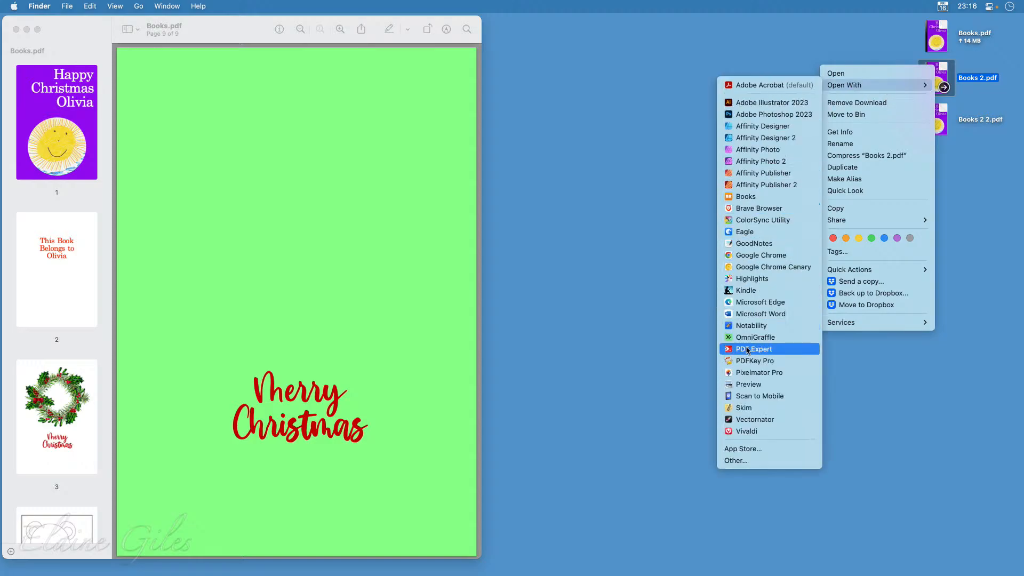
click(748, 384)
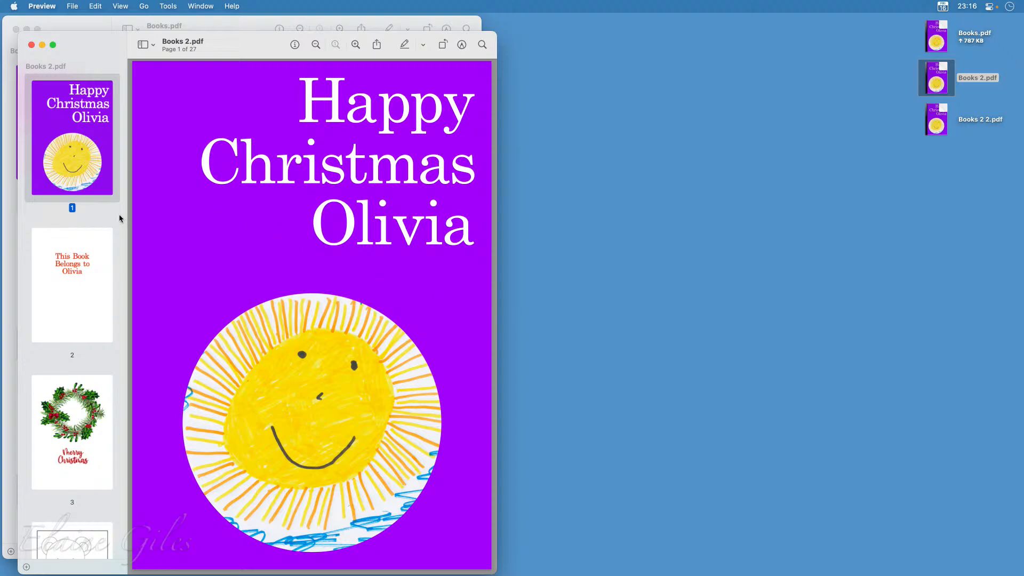
- Delete pages 1 to 9, the first book, from Books 2.pdf
scroll(75, 288, down, 15)
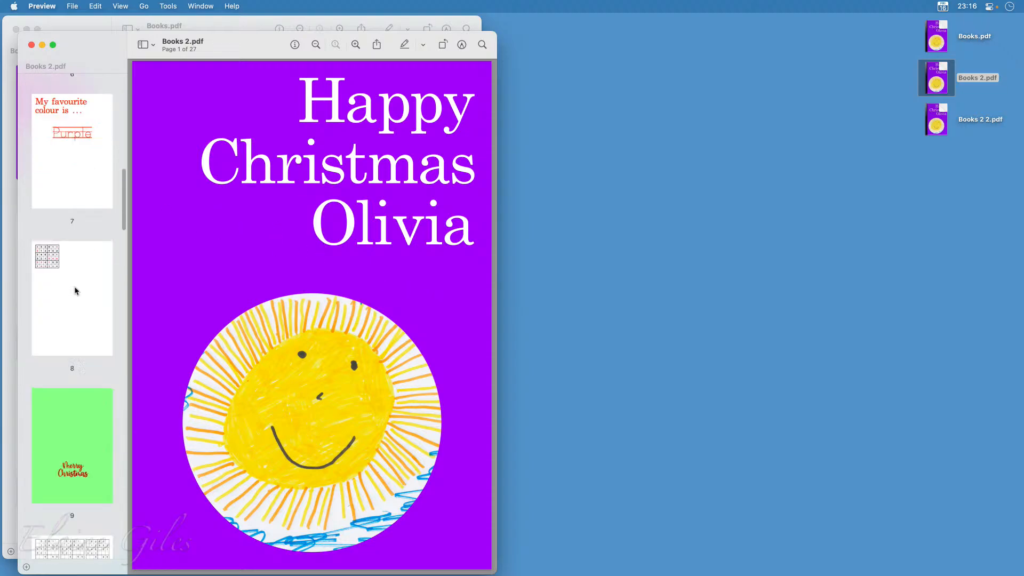
scroll(76, 291, down, 2)
shift+click(69, 382)
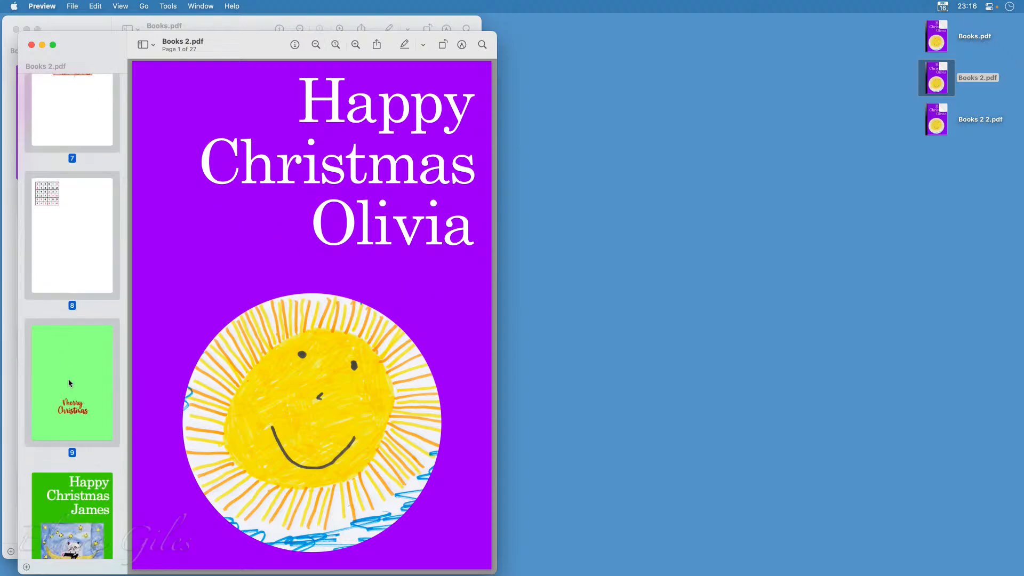
key(Delete)
- Delete pages 19 to 27, the third book, from Books 2.pdf and save the file
scroll(68, 368, down, 5)
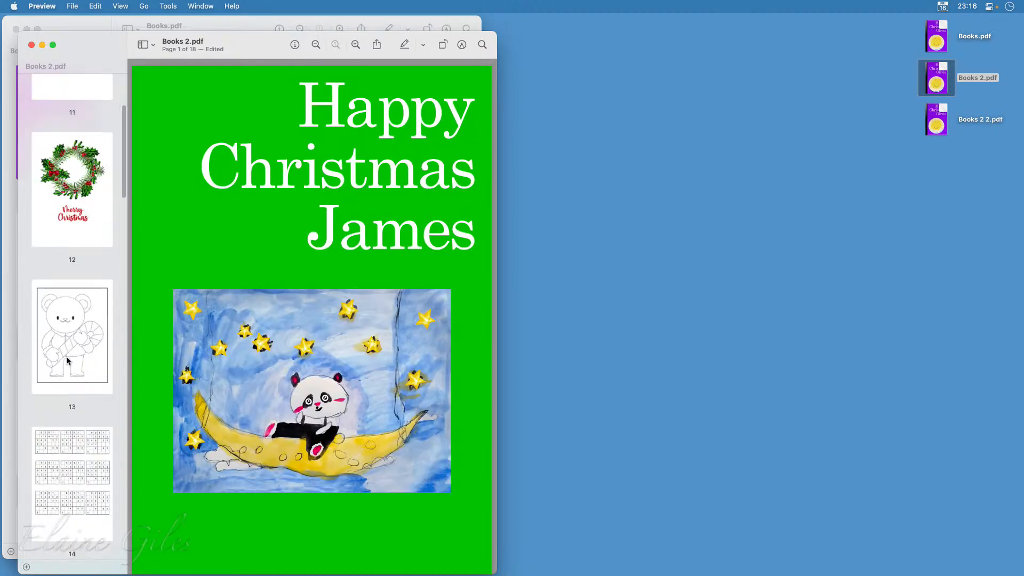
scroll(68, 361, down, 5)
click(70, 435)
scroll(104, 282, up, 3)
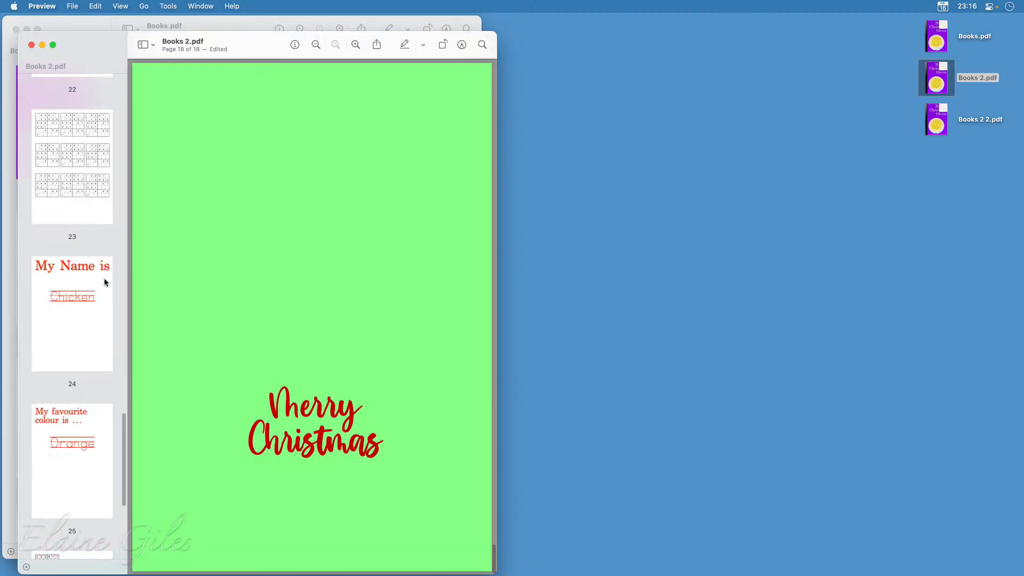
scroll(105, 282, up, 8)
shift+click(92, 253)
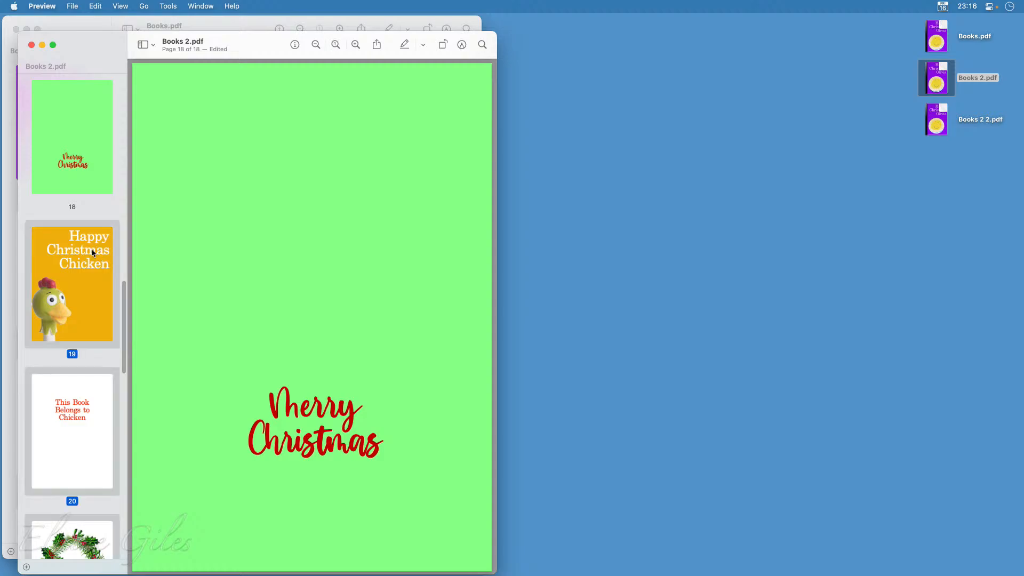
key(Delete)
key(super+s)
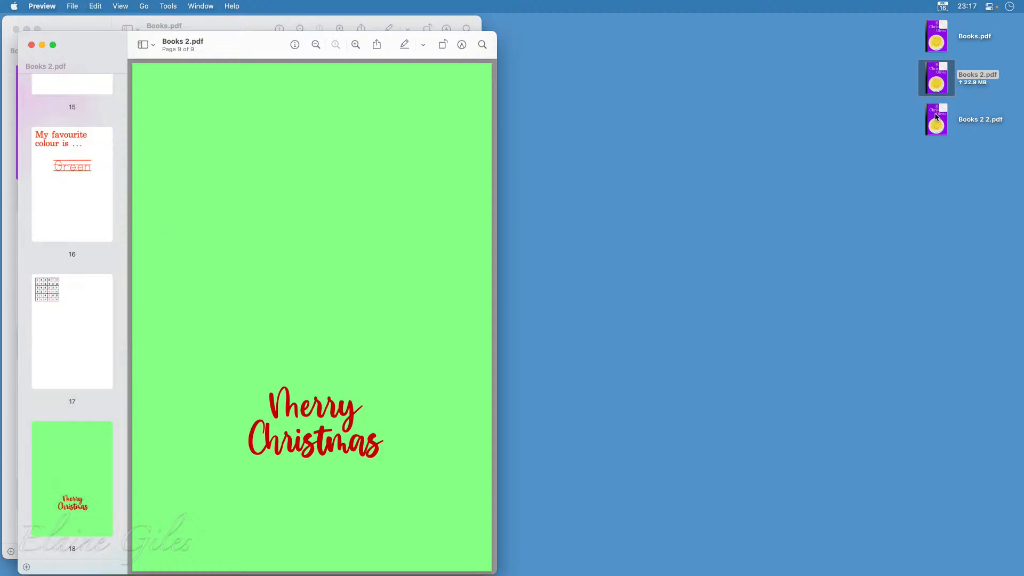
- Open Books 2 2.pdf from the desktop in the default Adobe Acrobat and show its page thumbnails
click(936, 114)
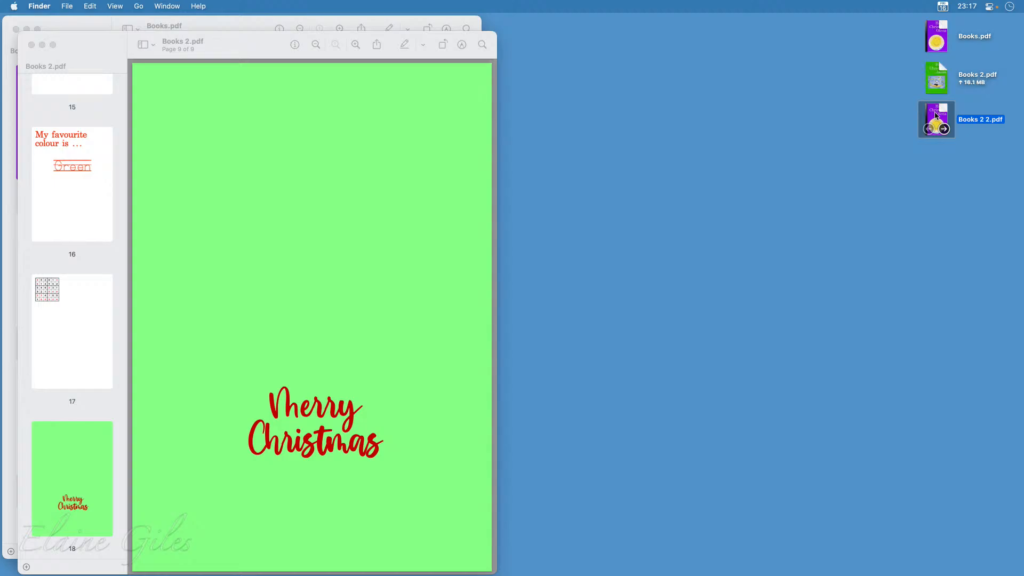
double_click(936, 116)
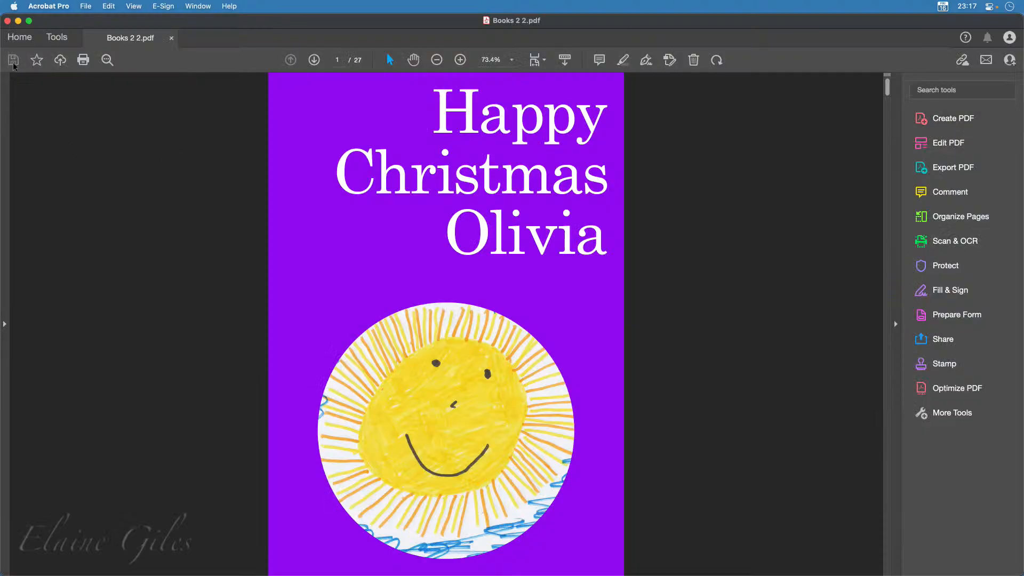
click(4, 130)
click(12, 91)
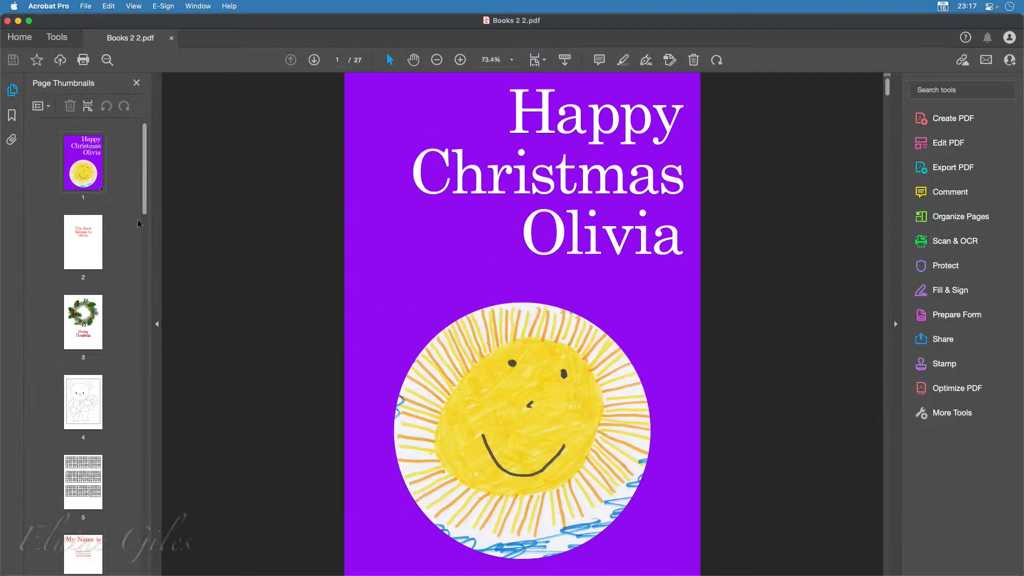
- Delete pages 1 to 18 from Books 2 2.pdf, keeping only the third book, and save the file
scroll(112, 323, down, 15)
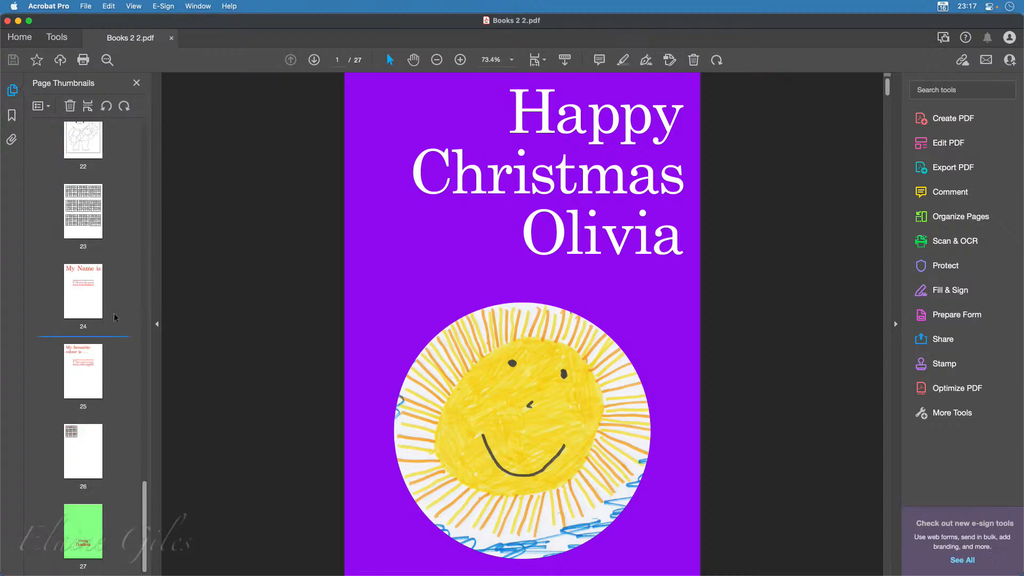
scroll(114, 318, up, 15)
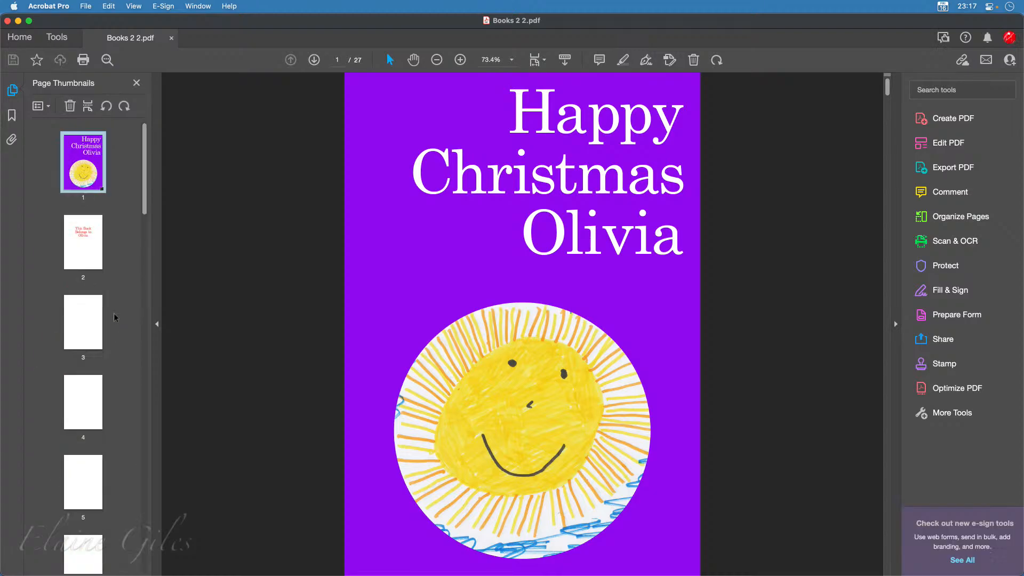
scroll(113, 318, down, 10)
scroll(114, 318, down, 5)
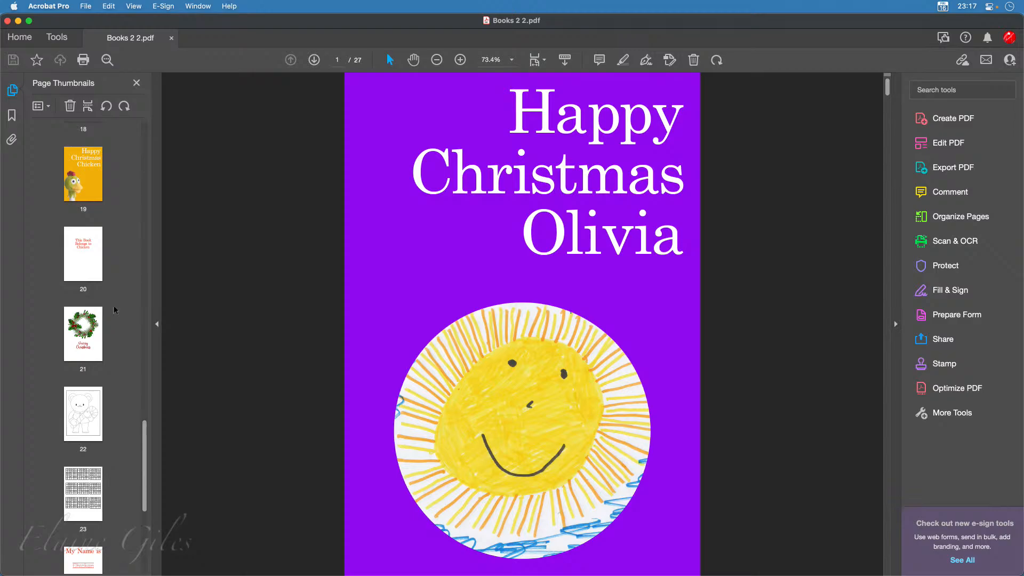
scroll(105, 260, up, 3)
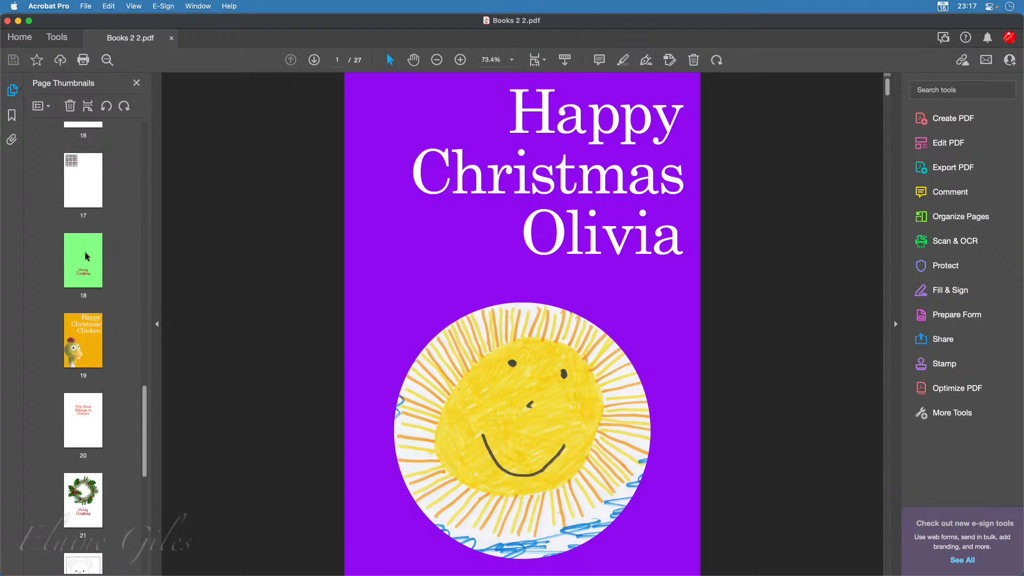
click(87, 257)
right_click(87, 256)
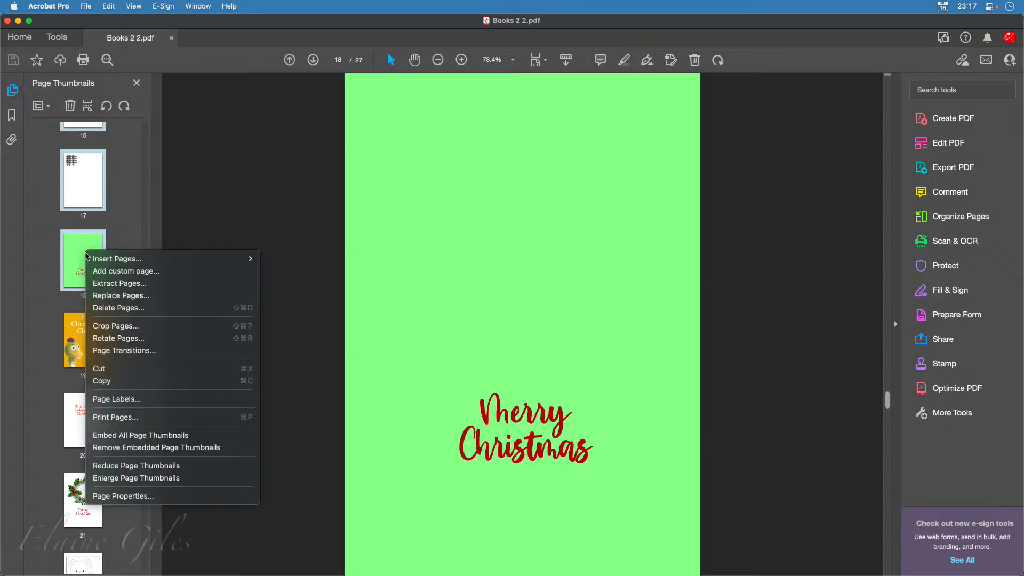
click(122, 307)
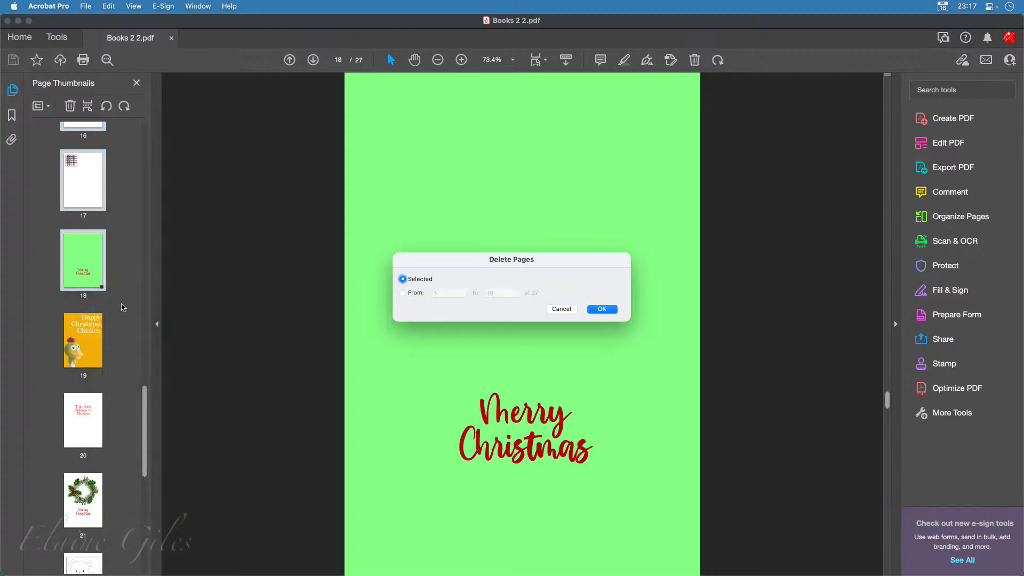
click(602, 312)
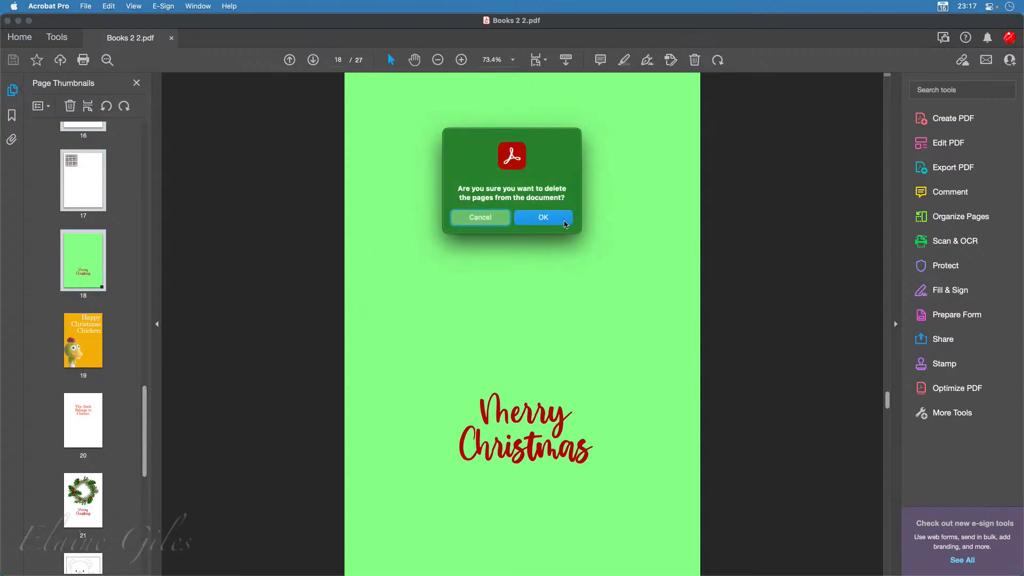
click(543, 217)
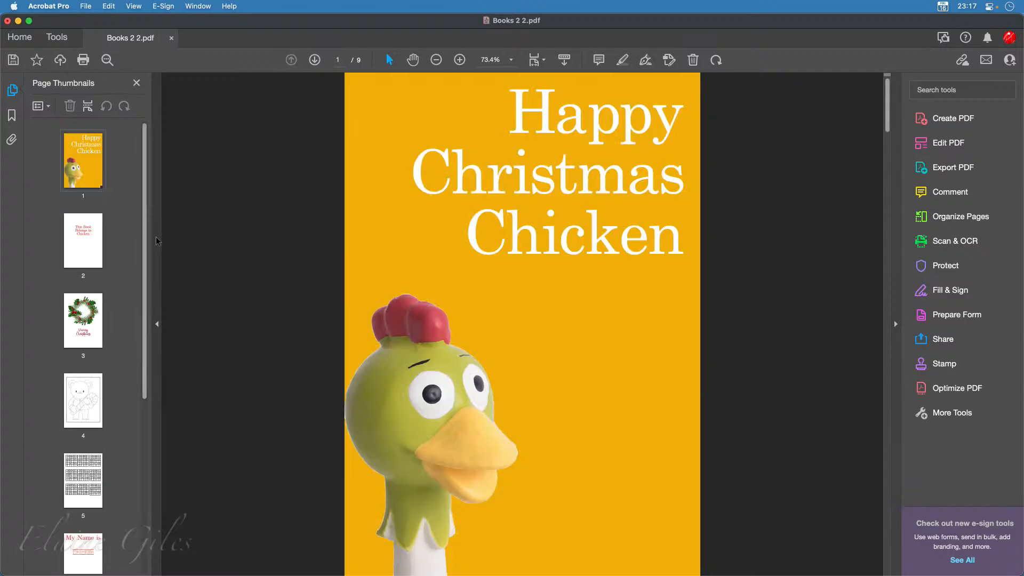
key(super+s)
- Quit Adobe Acrobat Pro and close the Books 2.pdf and Books.pdf windows in Preview
click(48, 6)
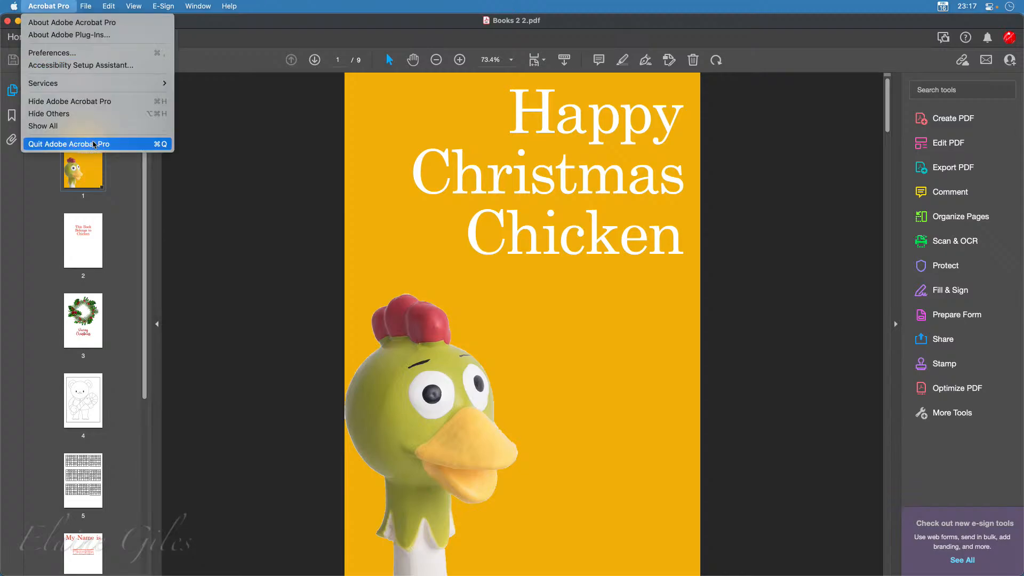
click(94, 145)
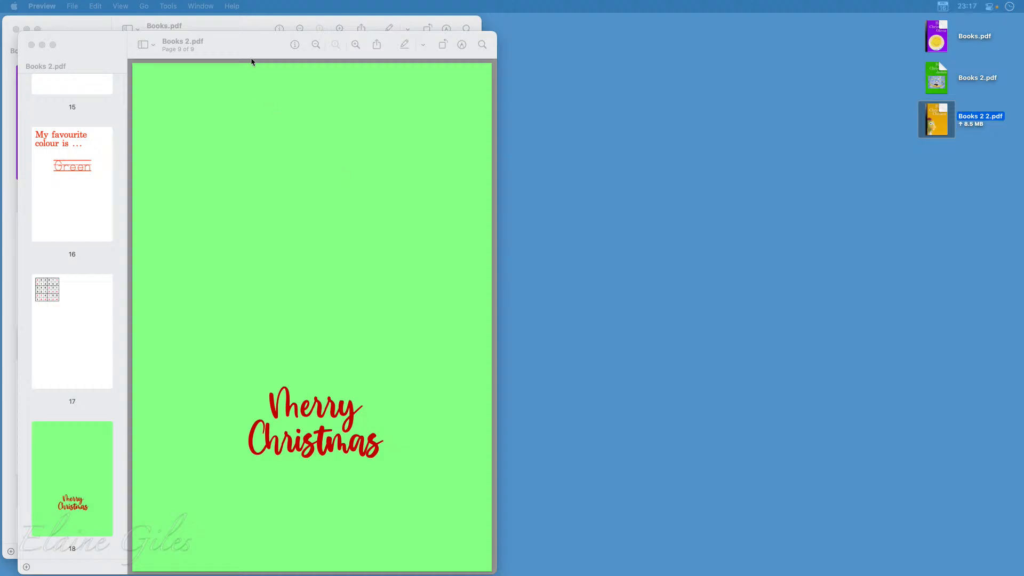
click(252, 48)
key(super+w)
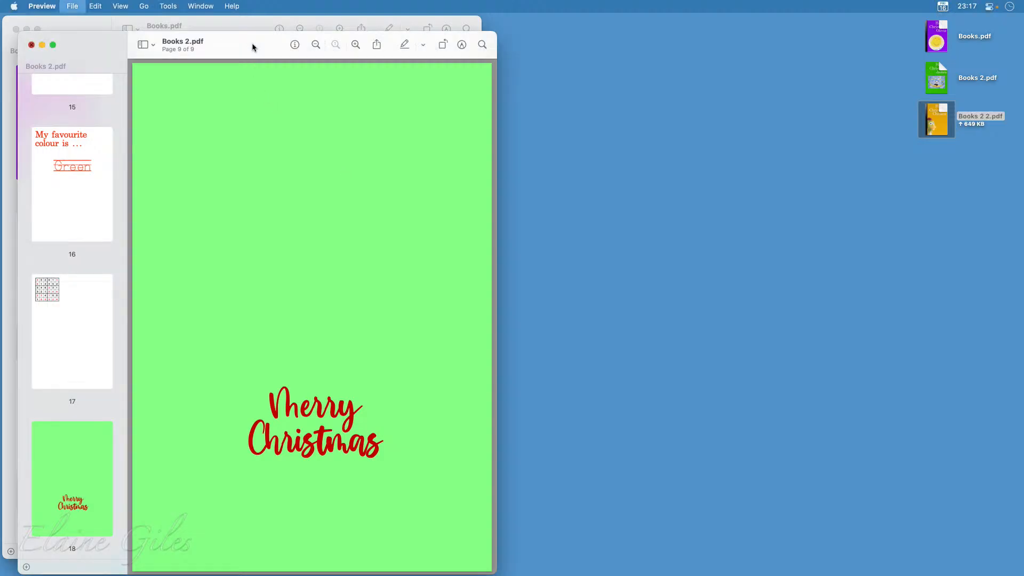
key(super+w)
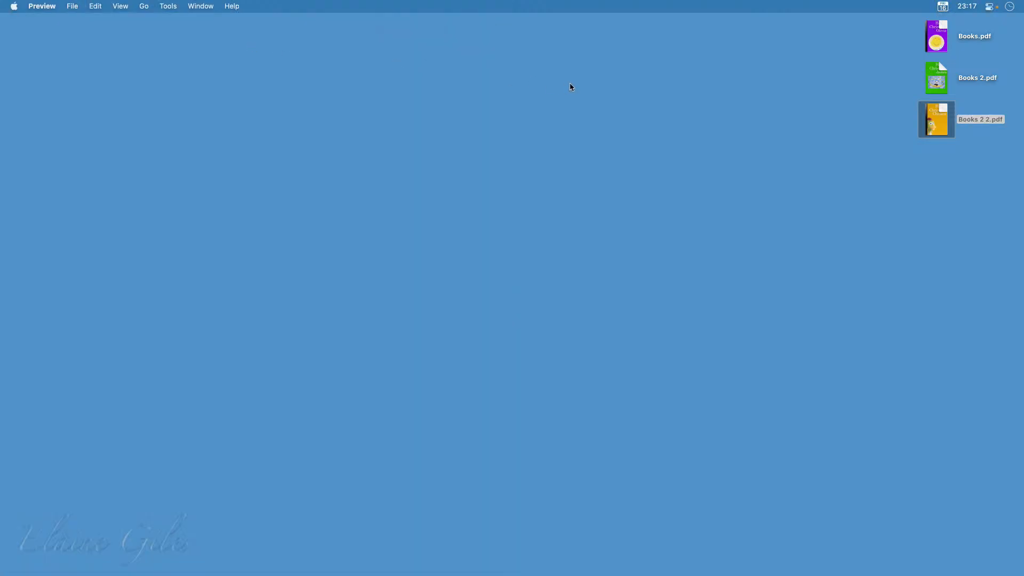
- Check the three split PDFs on the desktop one after another with Quick Look
click(937, 38)
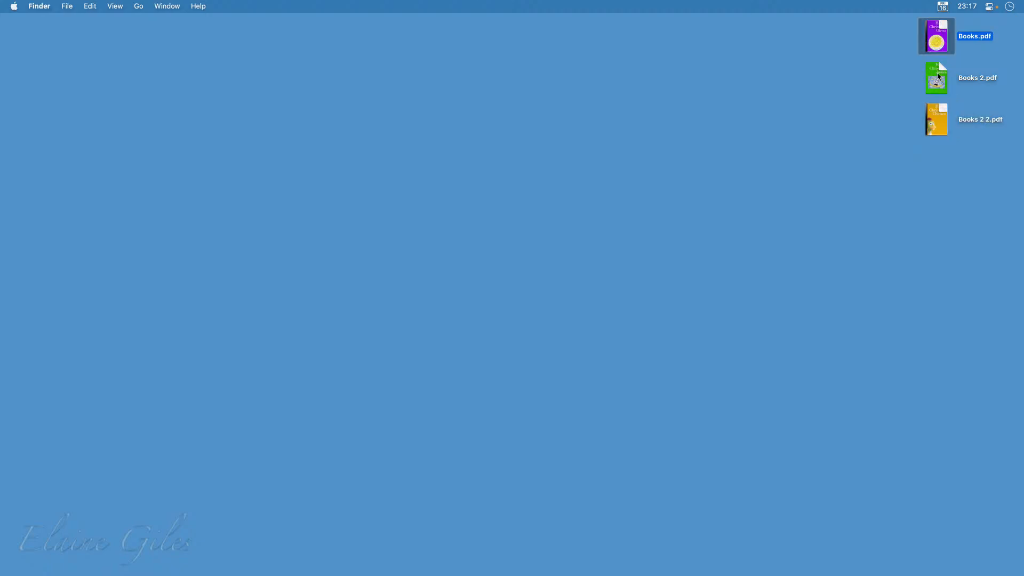
click(937, 77)
click(932, 113)
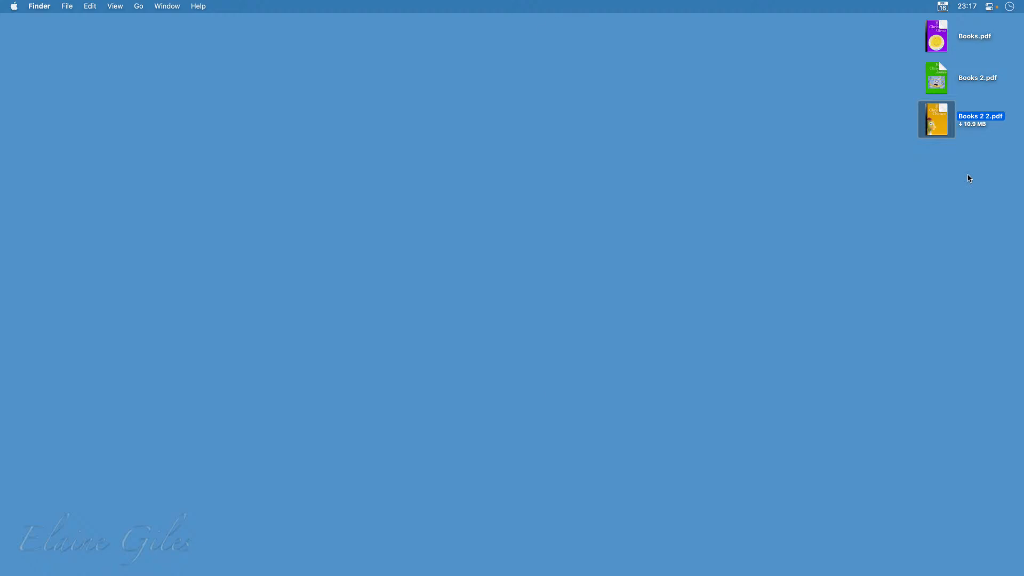
key(space)
key(Up)
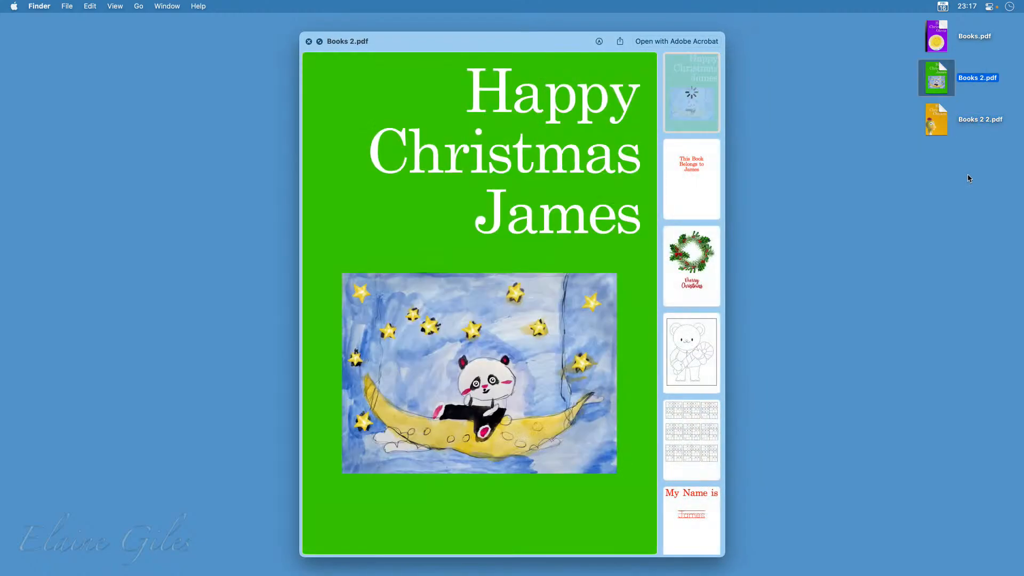
key(Up)
key(space)
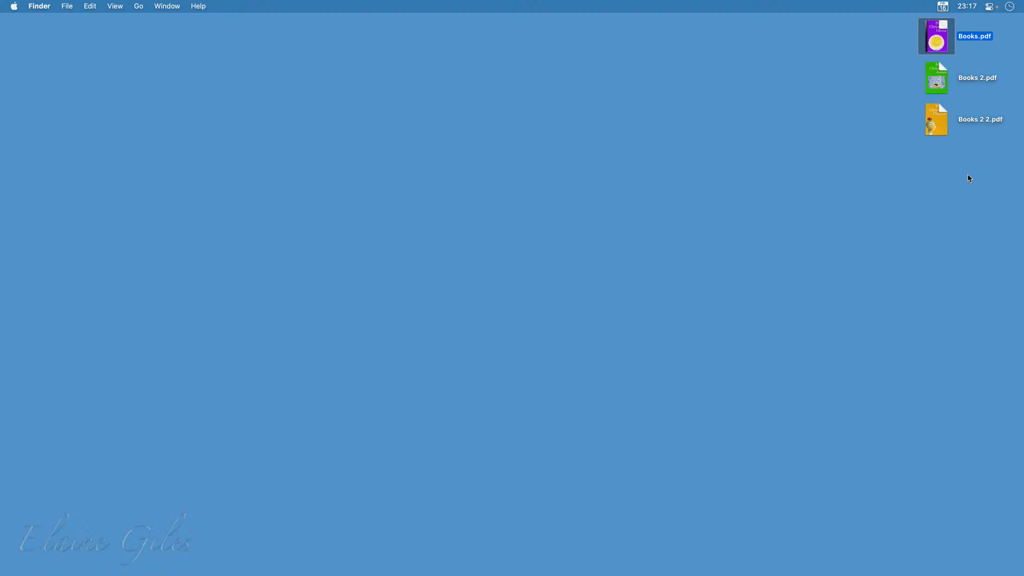
- Switch to Affinity Publisher 2 and bring its open document window to the front
key(alt+space)
text(pub)
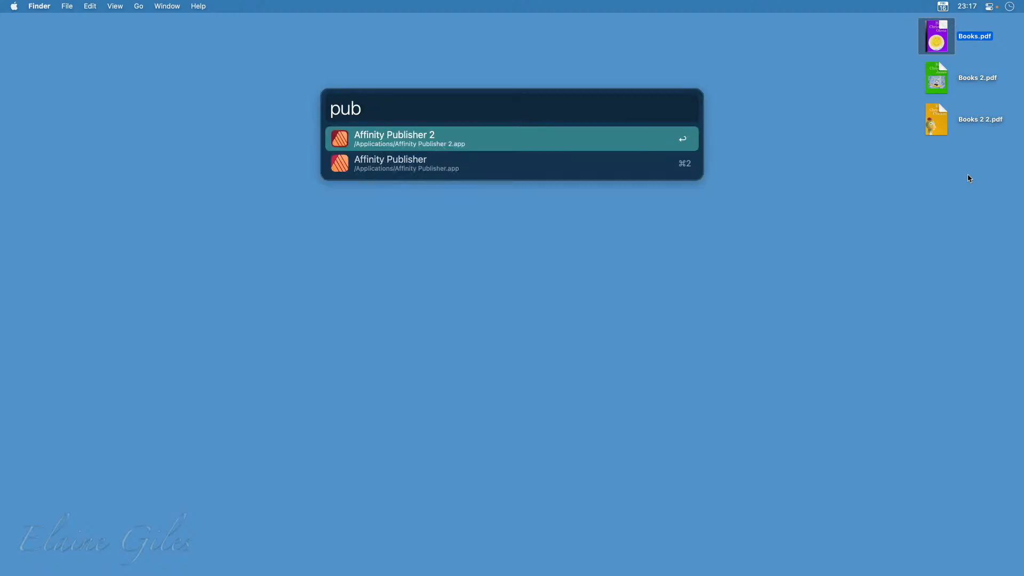
key(Return)
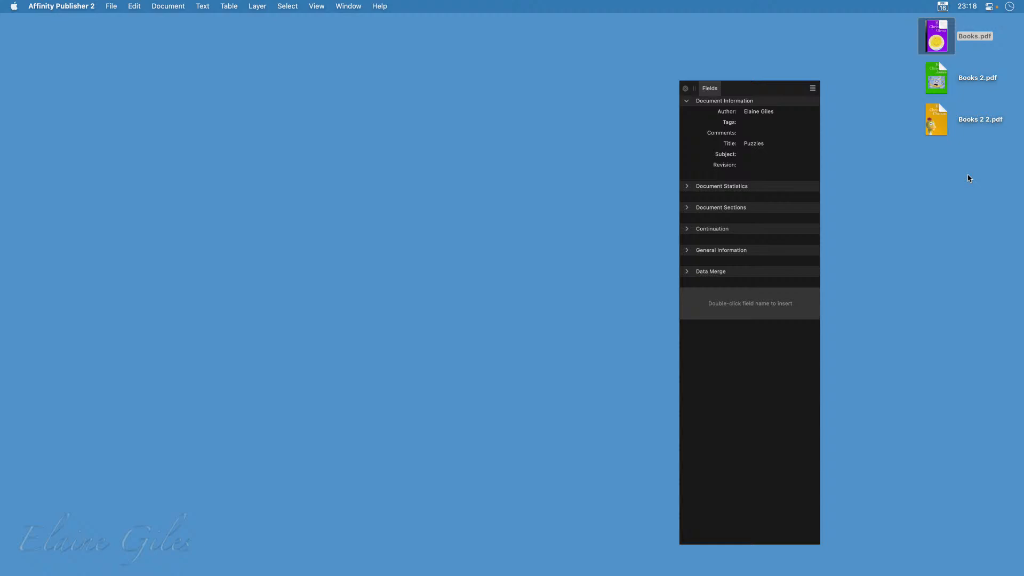
key(alt+Tab)
key(alt+Tab)
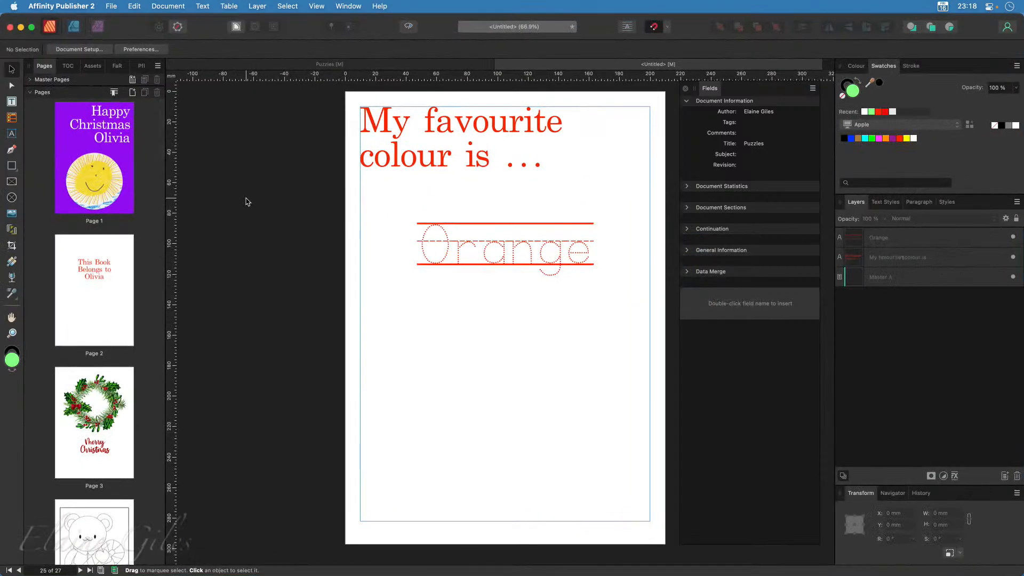
- Compare page 1 of the Puzzles template with the page thumbnails of the untitled merged document
click(412, 62)
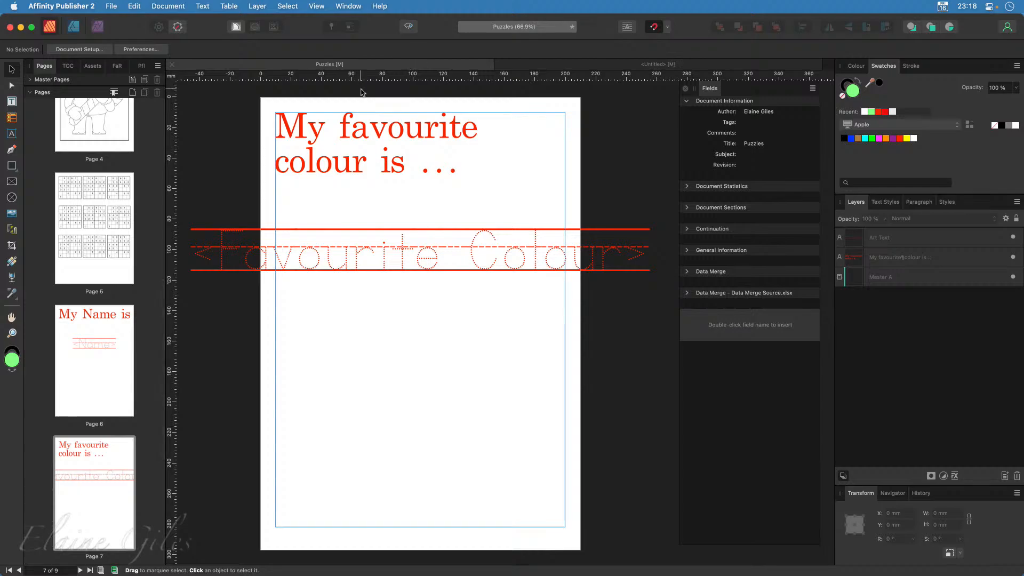
scroll(89, 176, up, 10)
click(90, 152)
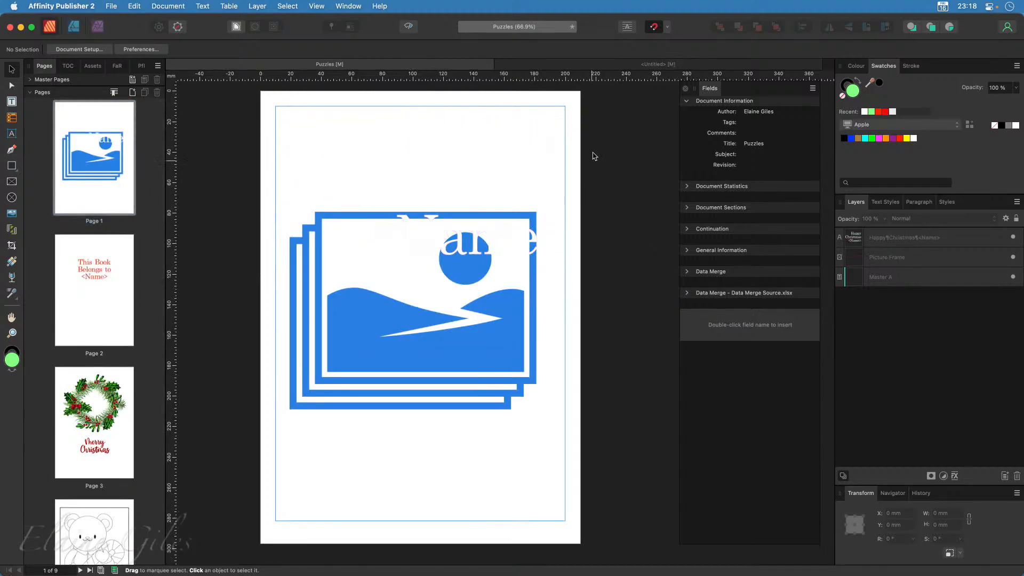
click(615, 68)
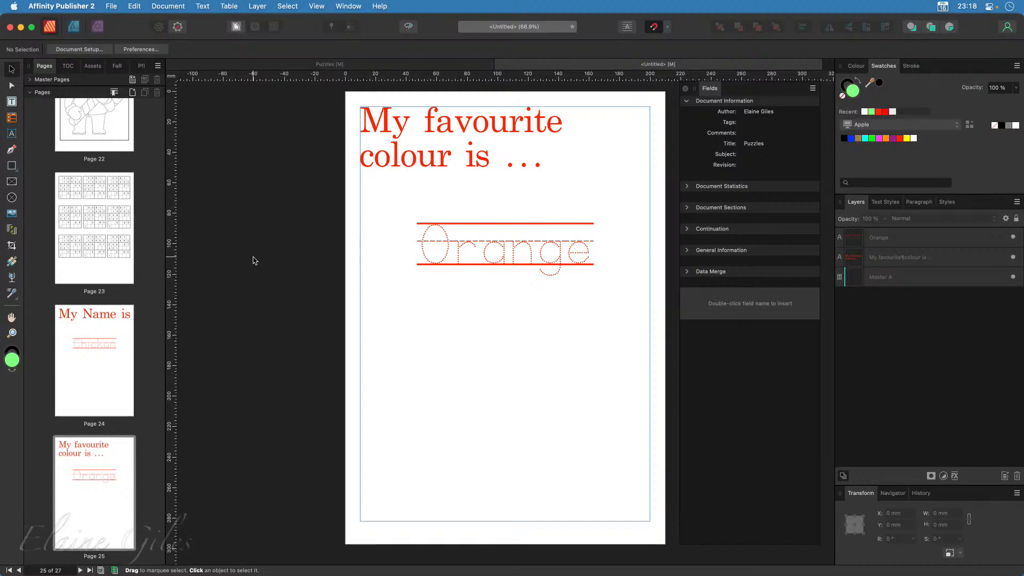
scroll(76, 308, up, 20)
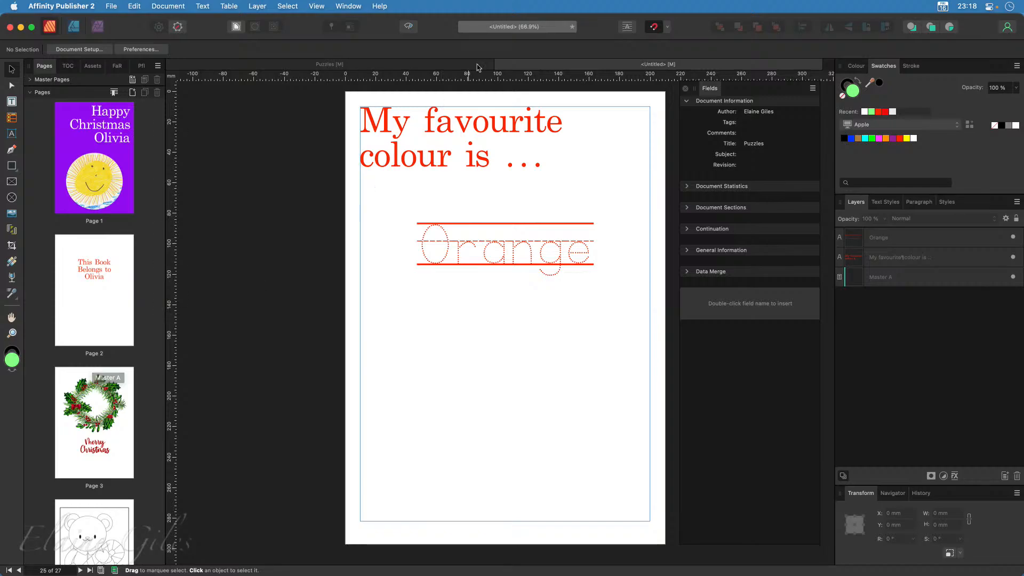
- Save the untitled merged document as Merged in the After Hours 0173 folder and close it
key(super+w)
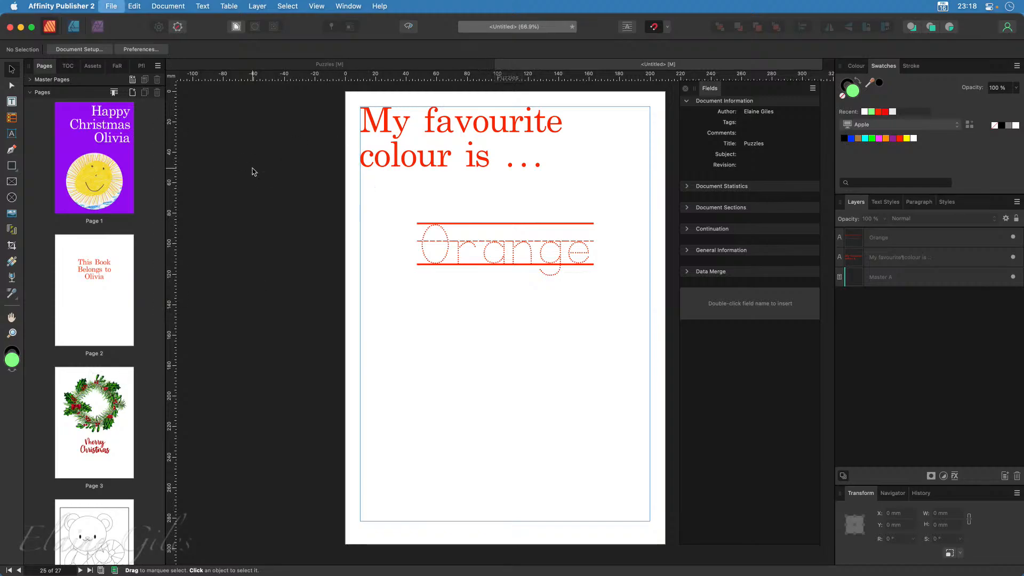
key(super+s)
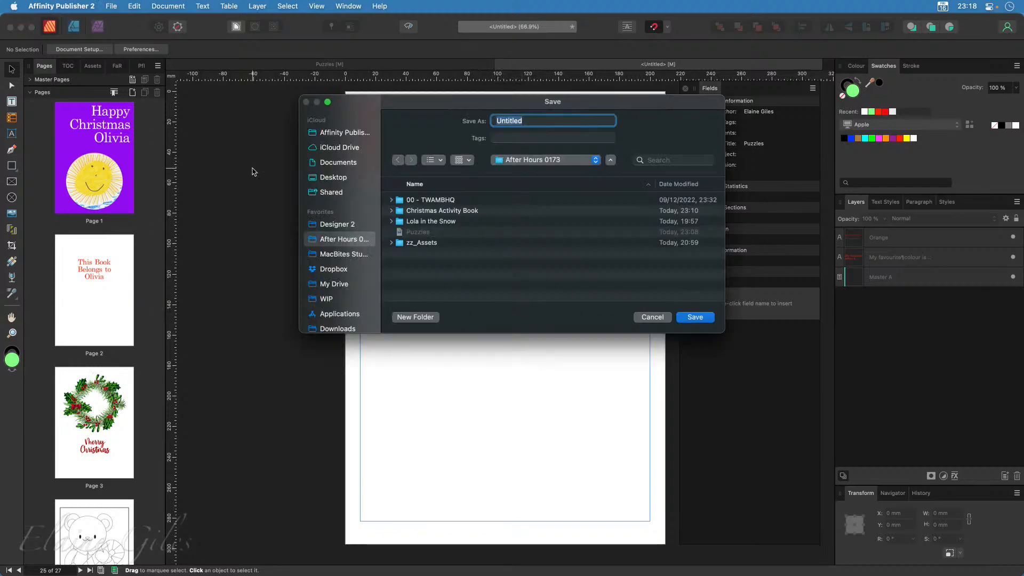
text(Merg)
key(Return)
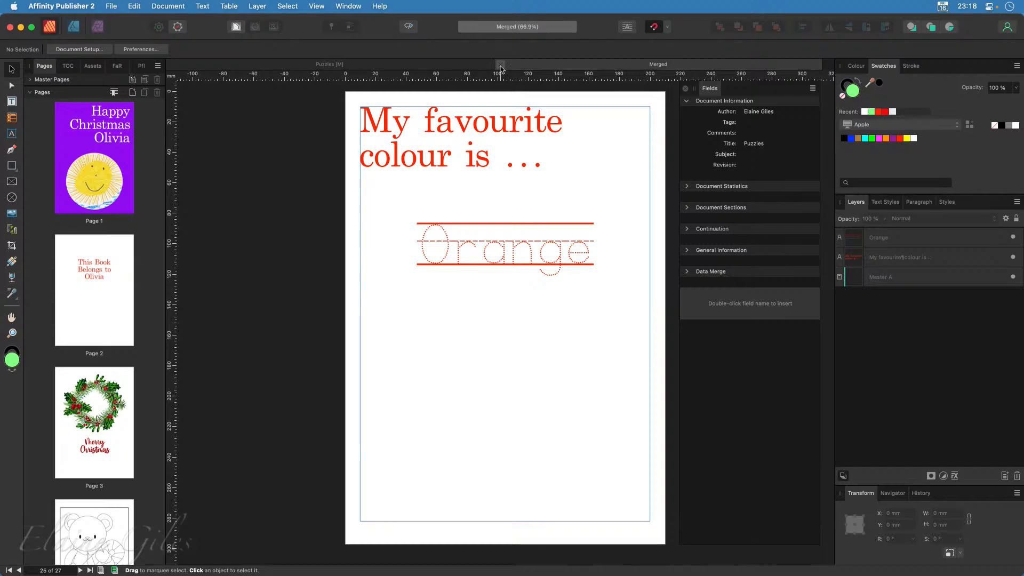
click(500, 65)
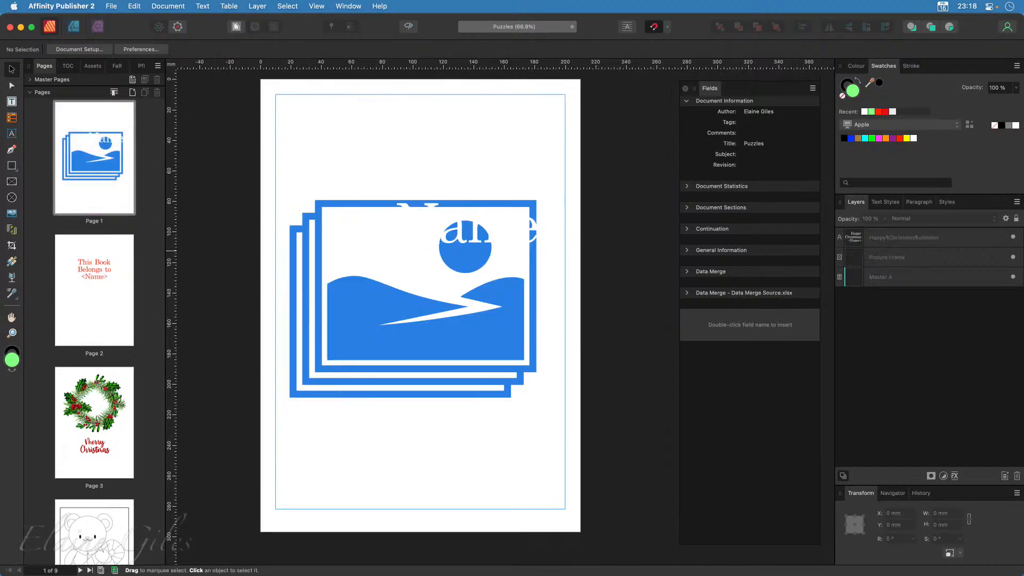
- Generate a separate book from the Puzzles data merge using record range 1 and look through its page thumbnails
key(alt+shift+super+m)
drag(385, 359, 460, 140)
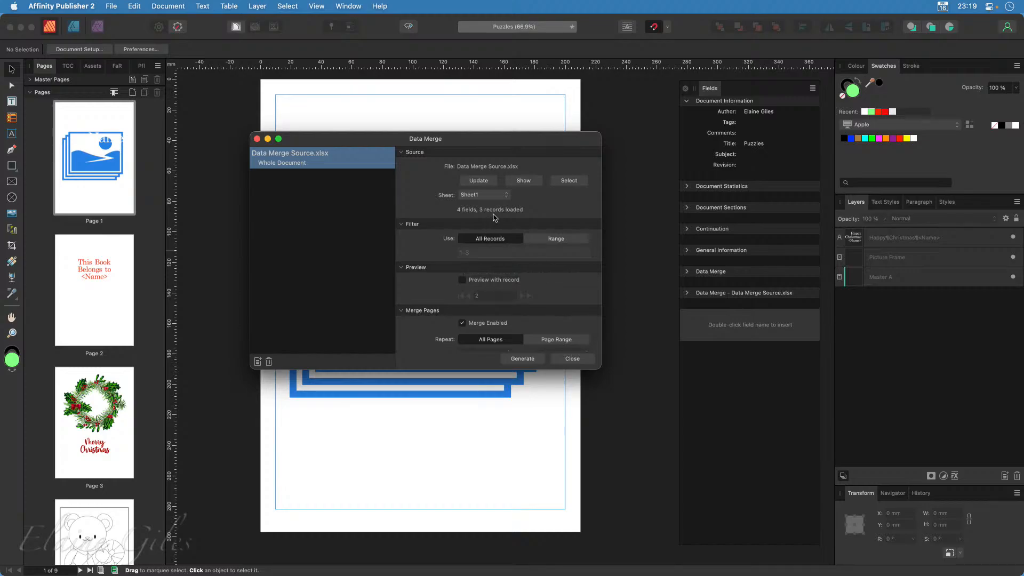
click(570, 238)
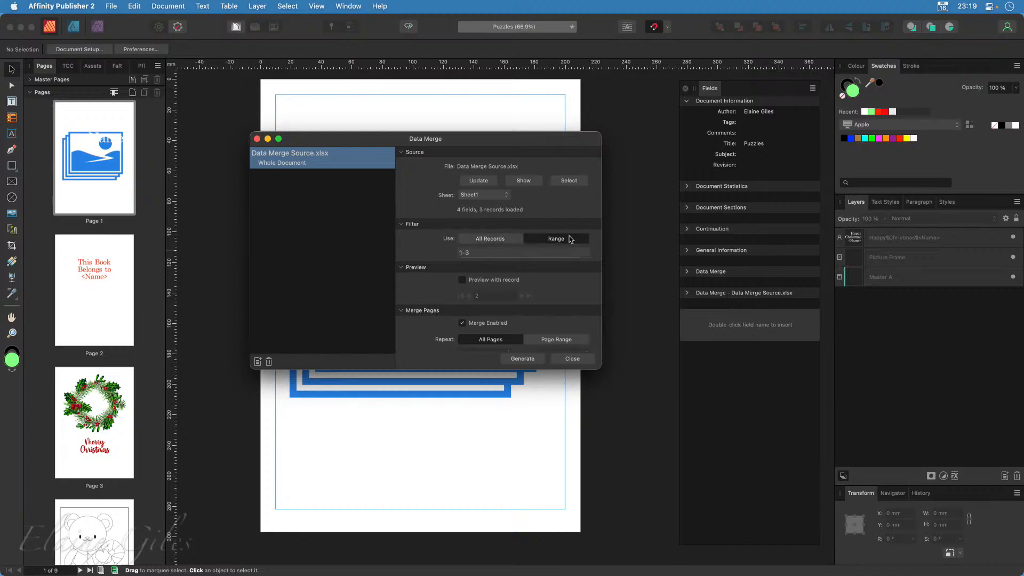
click(473, 253)
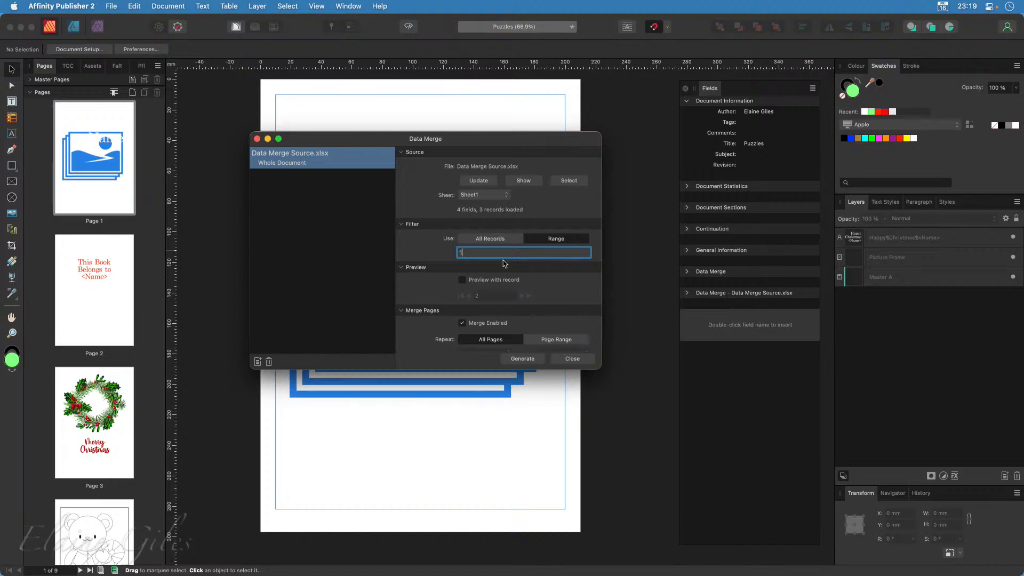
key(Return)
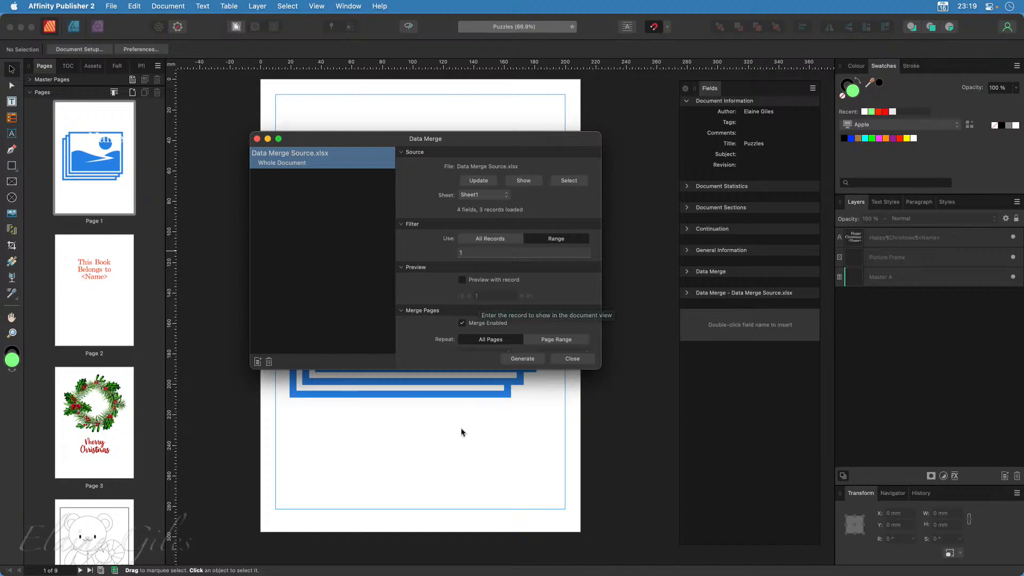
click(518, 359)
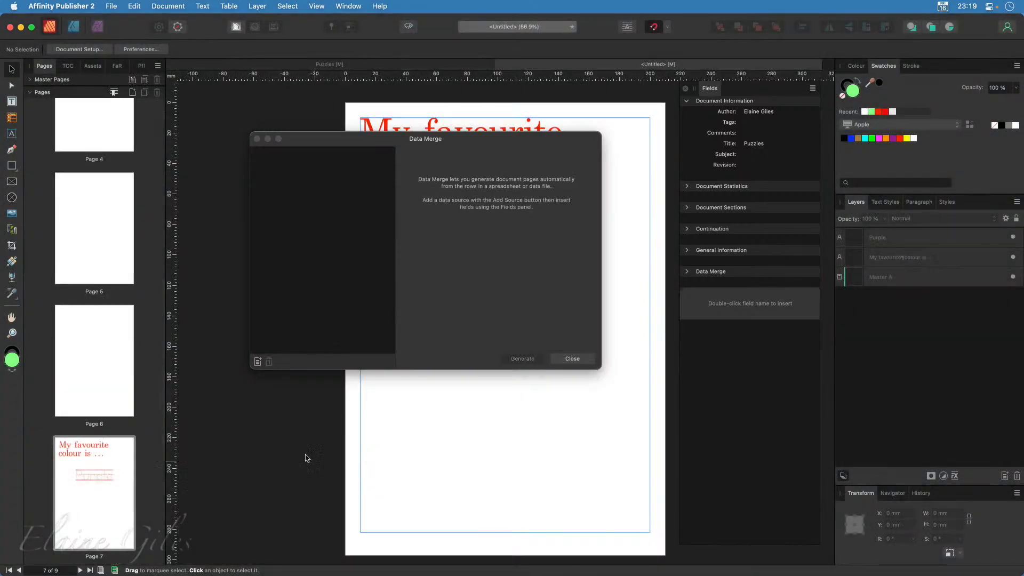
drag(378, 142, 0, 282)
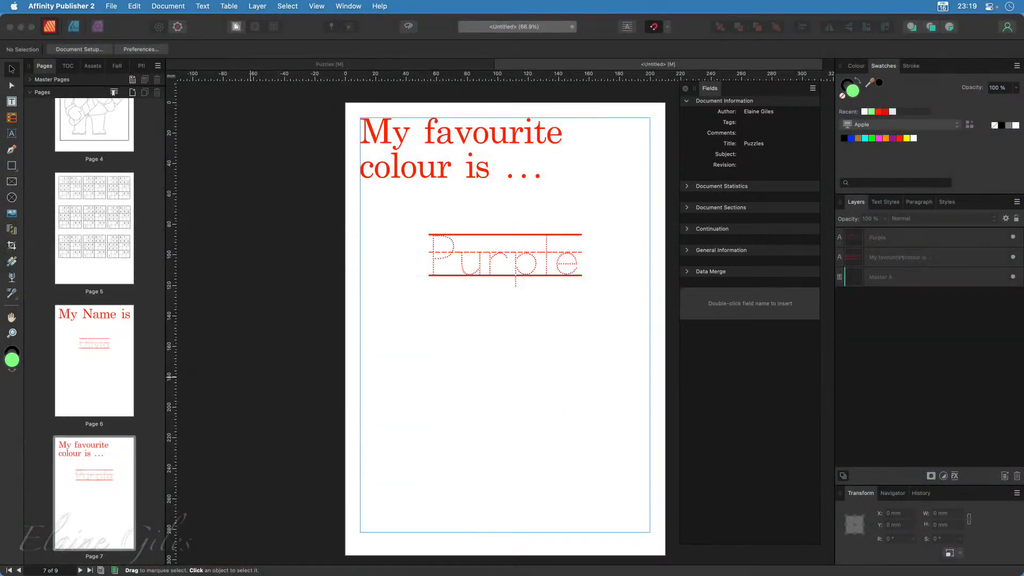
scroll(95, 200, up, 8)
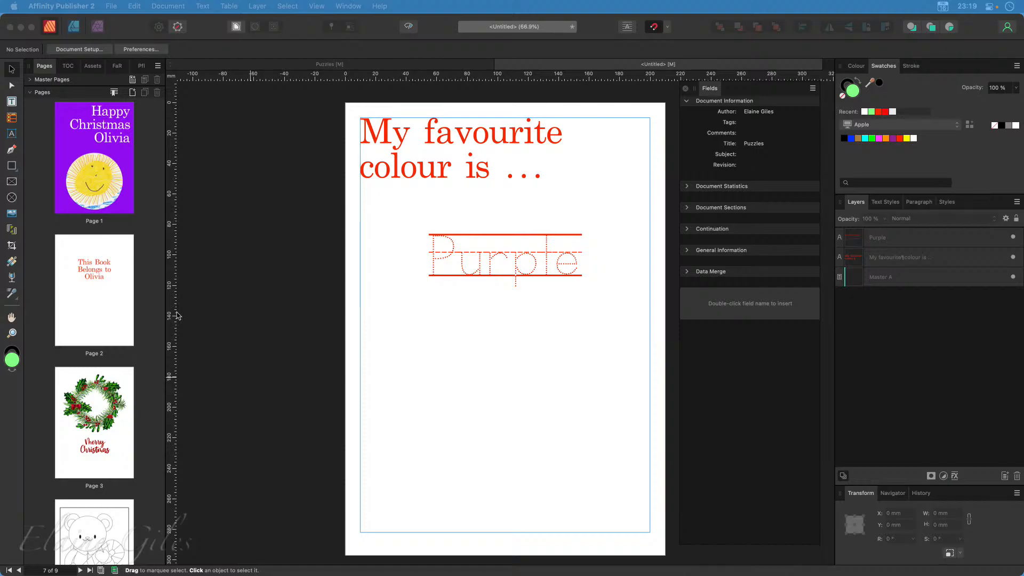
scroll(138, 437, down, 10)
scroll(138, 437, up, 10)
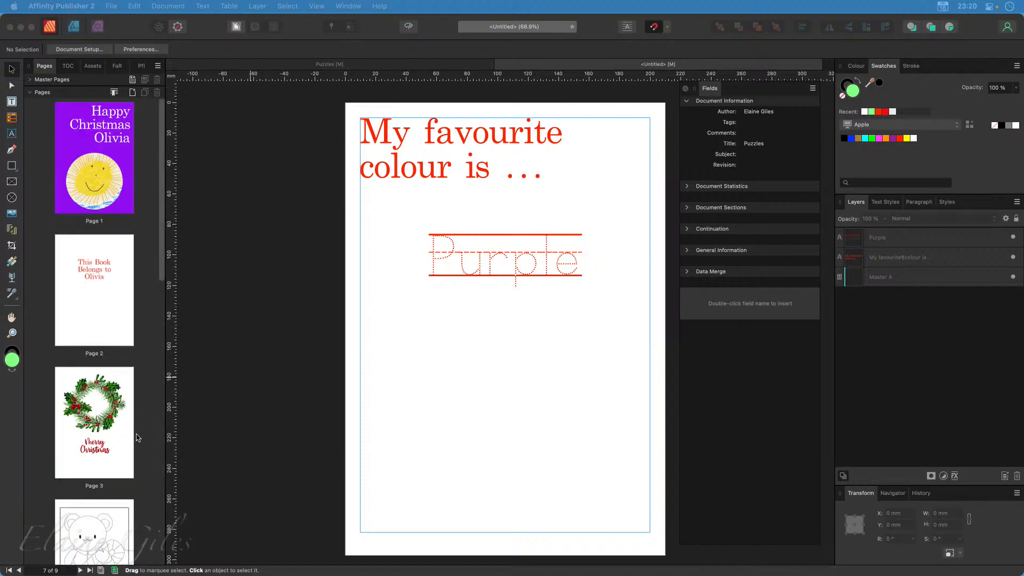
- Return to the Puzzles document and generate a second separate book with the data merge record range set to 2
click(403, 63)
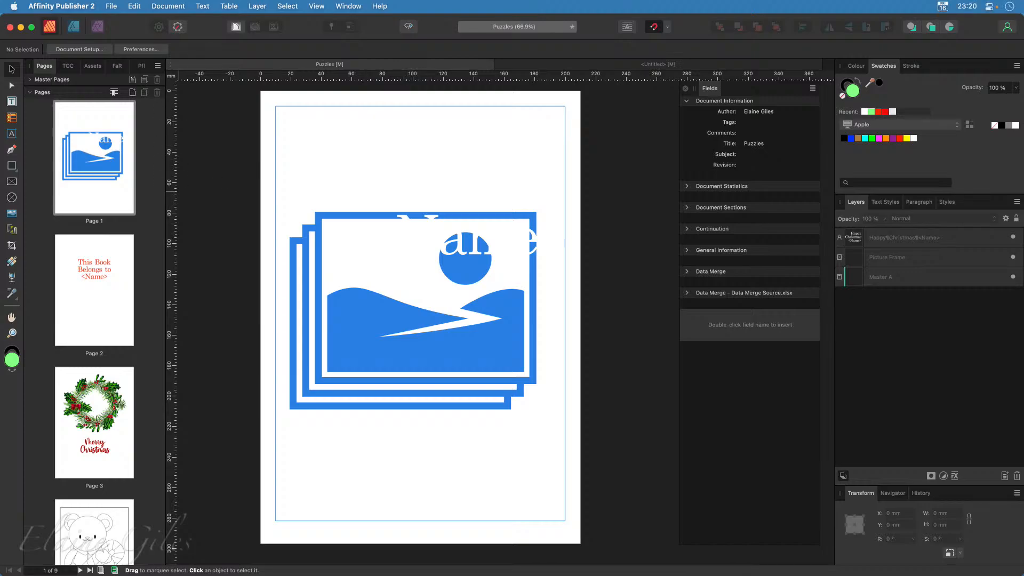
drag(190, 333, 488, 175)
click(442, 283)
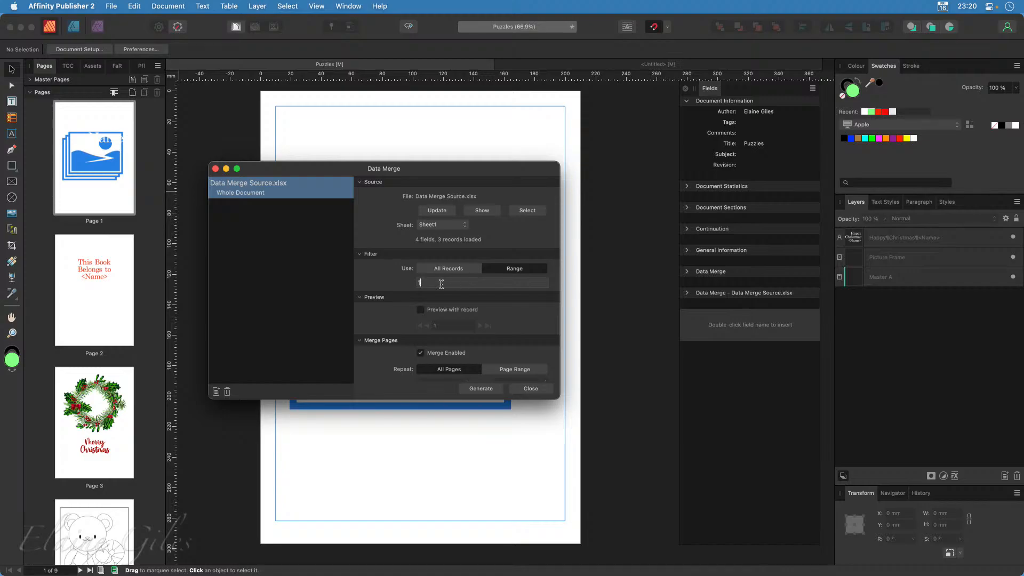
double_click(441, 284)
text(2)
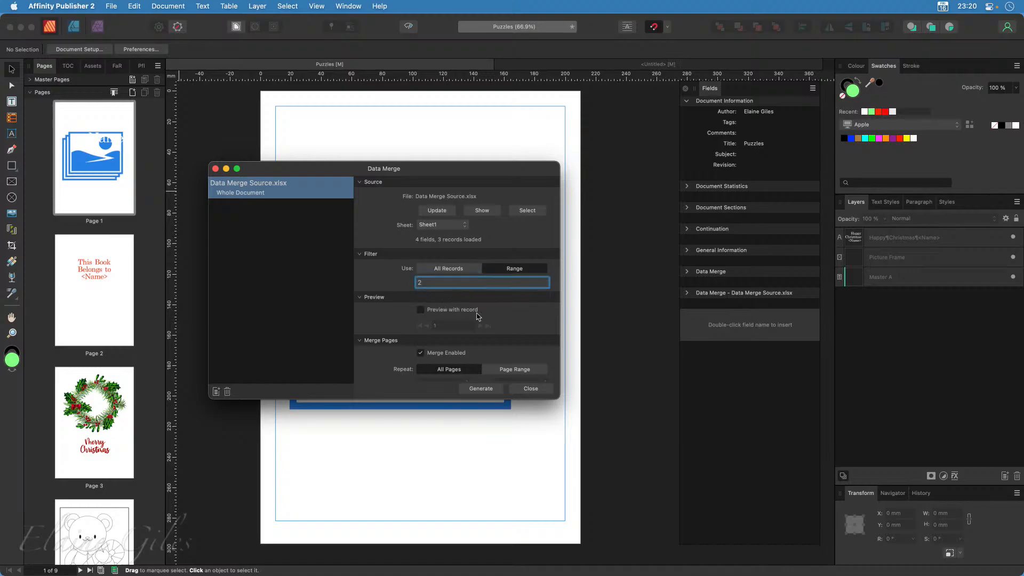
click(480, 390)
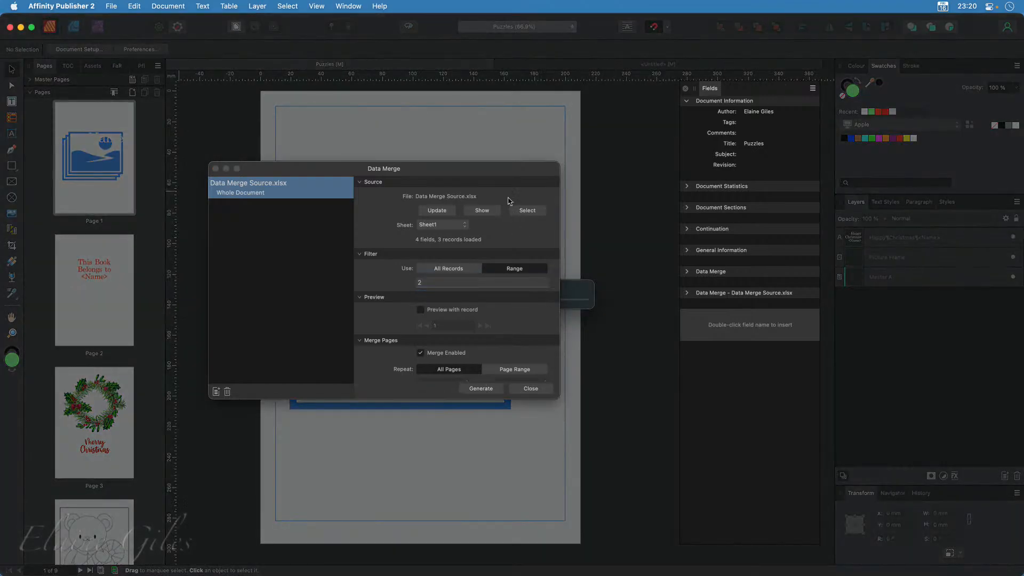
drag(502, 169, 288, 229)
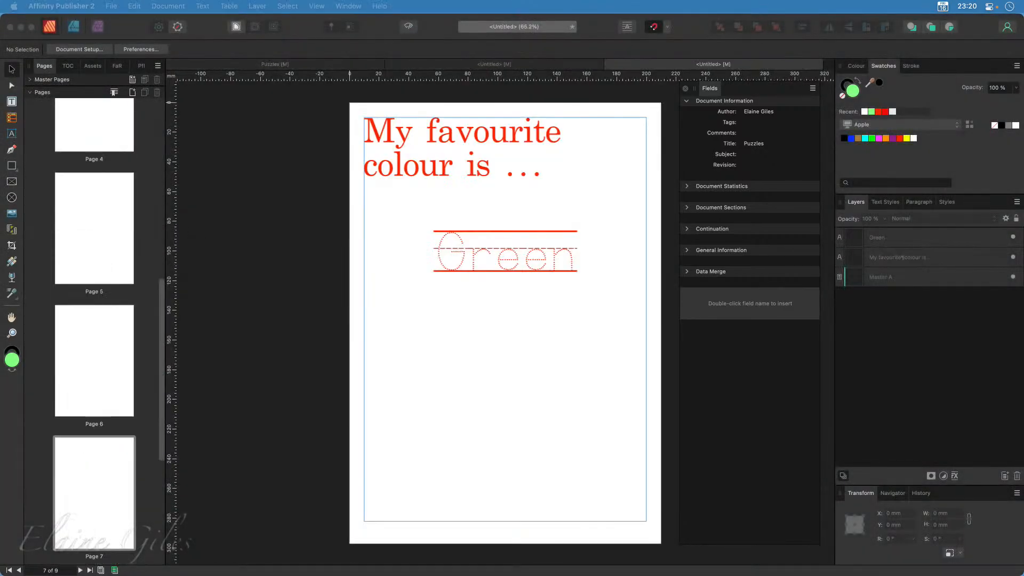
scroll(108, 290, up, 10)
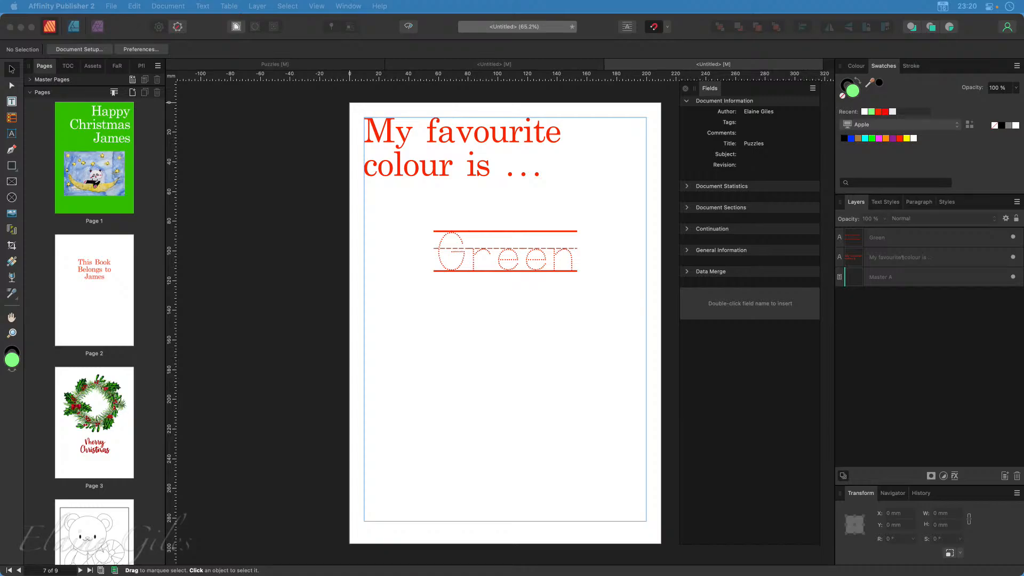
- Return to Puzzles, generate a third separate book with record range 3, and select its page 1 thumbnail
drag(0, 303, 313, 233)
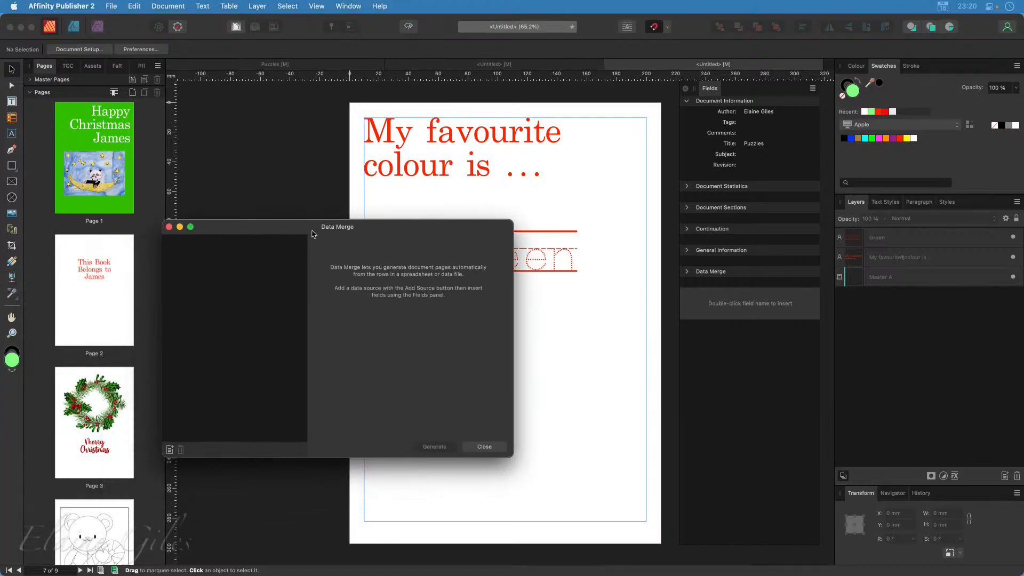
click(304, 66)
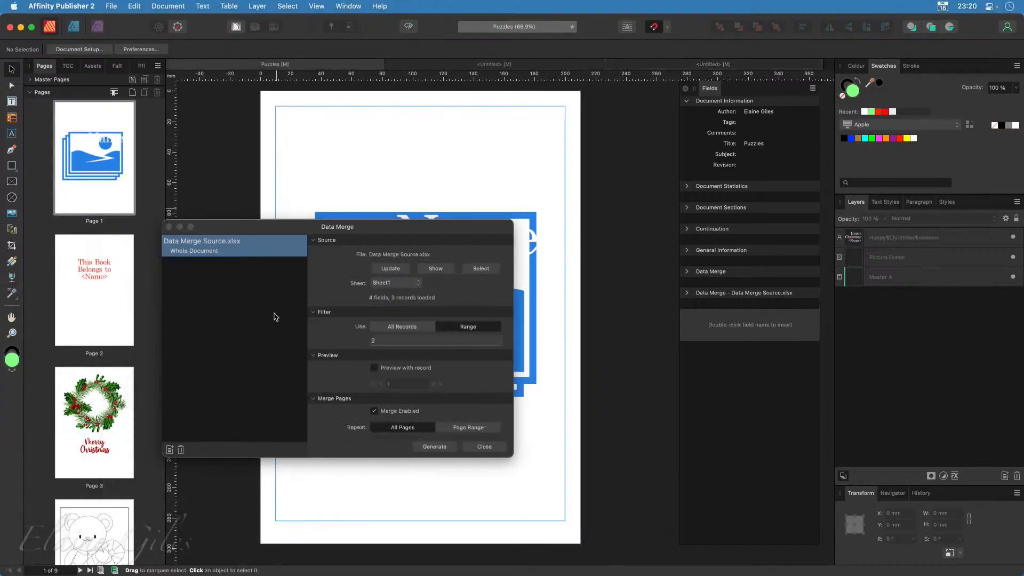
click(376, 341)
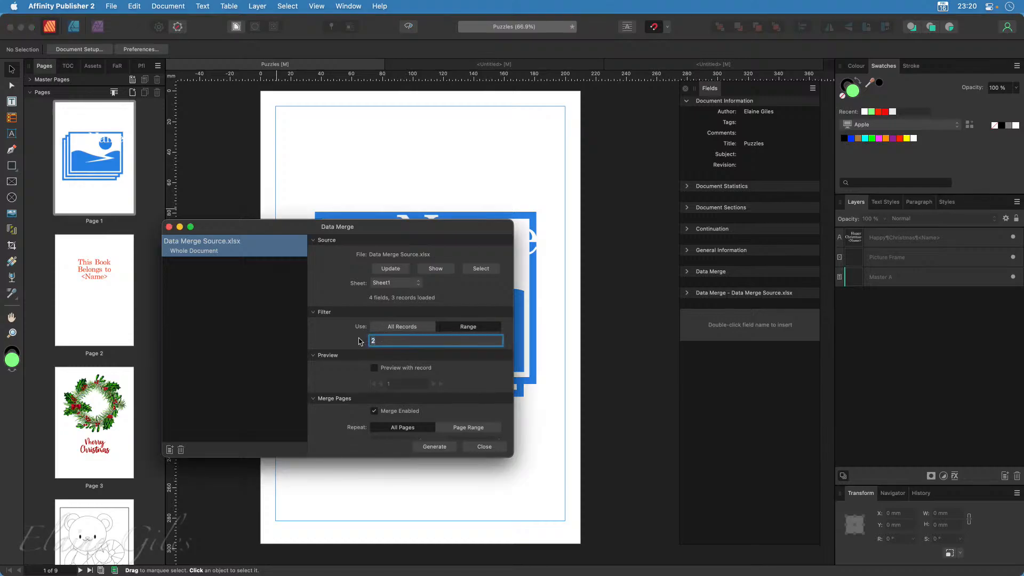
text(3)
key(Return)
click(439, 448)
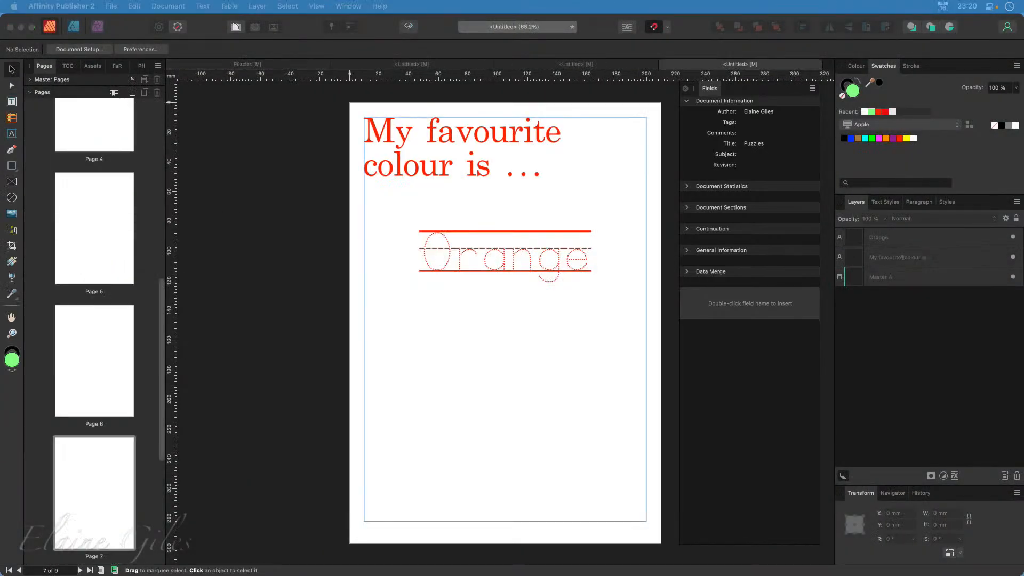
scroll(79, 236, up, 10)
click(86, 193)
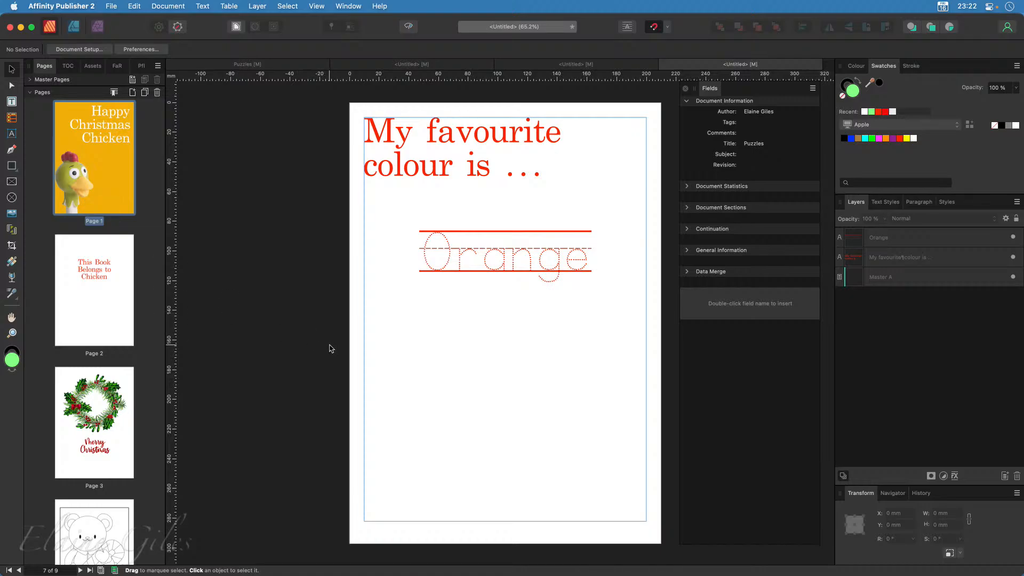
- Minimise the Publisher window and rename the desktop file Books.pdf to the child's first name shown on its purple cover
click(22, 30)
click(935, 35)
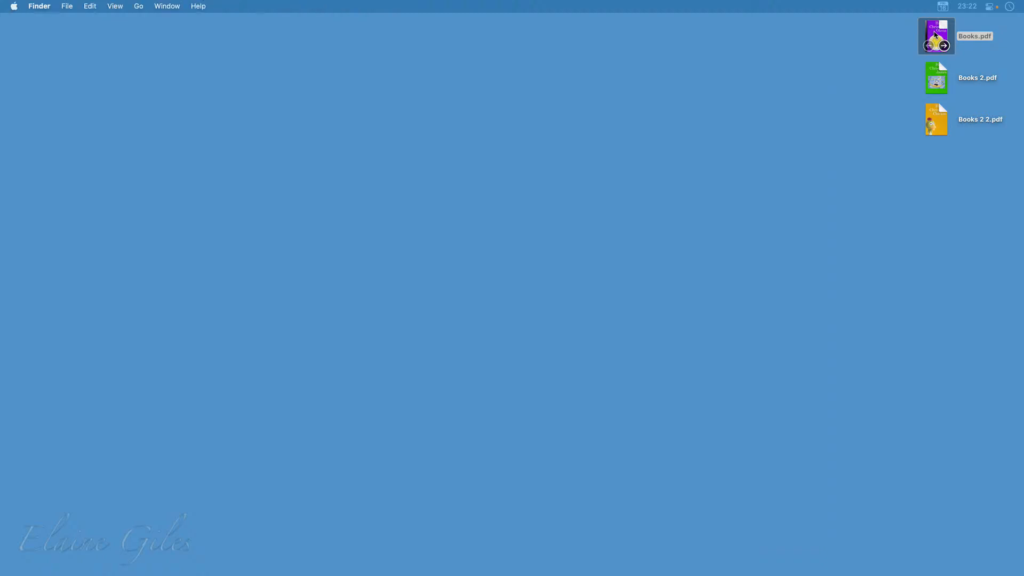
key(Return)
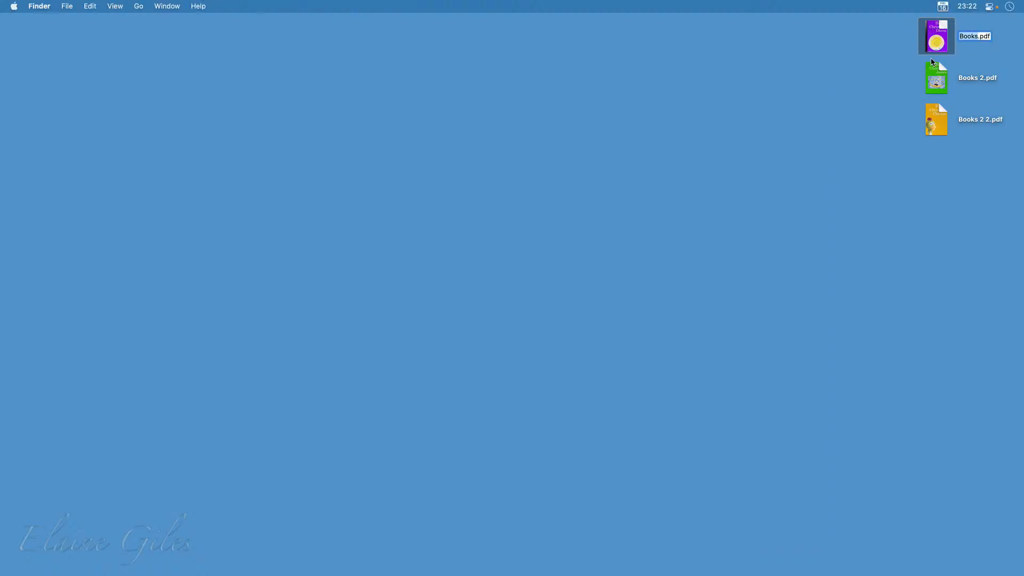
text(Olivia)
key(Return)
- Rename Books 2.pdf to the child's first name shown on its green cover, and Books 2 2.pdf to Chicken
key(Down)
key(Return)
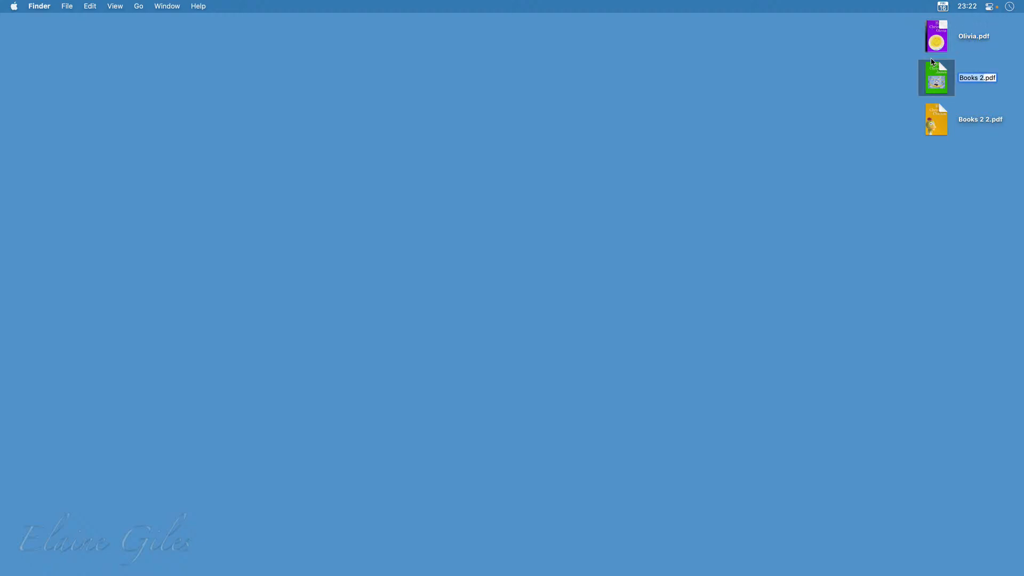
text(James)
key(Return)
key(Down)
key(Return)
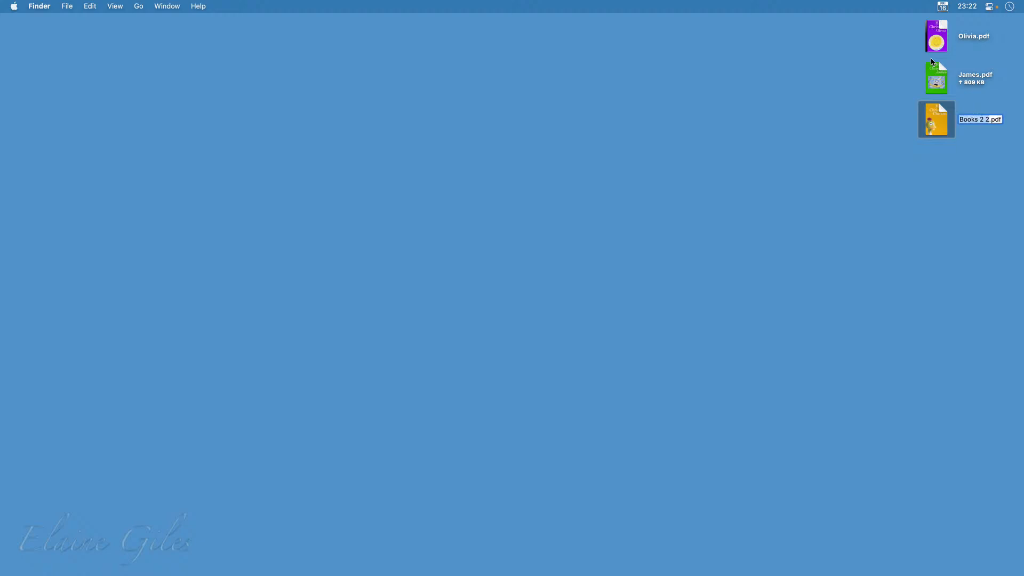
text(Chicken)
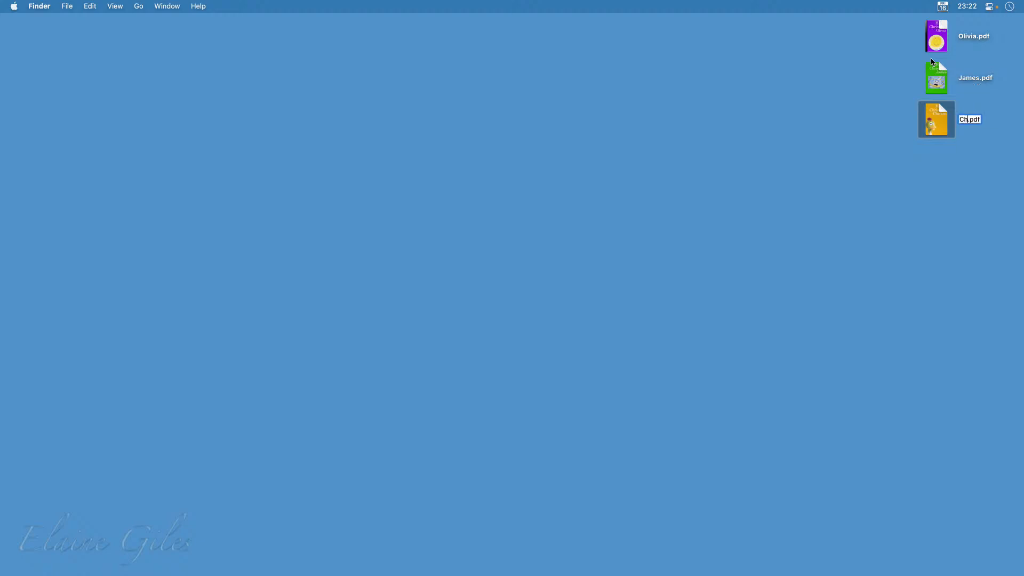
key(Return)
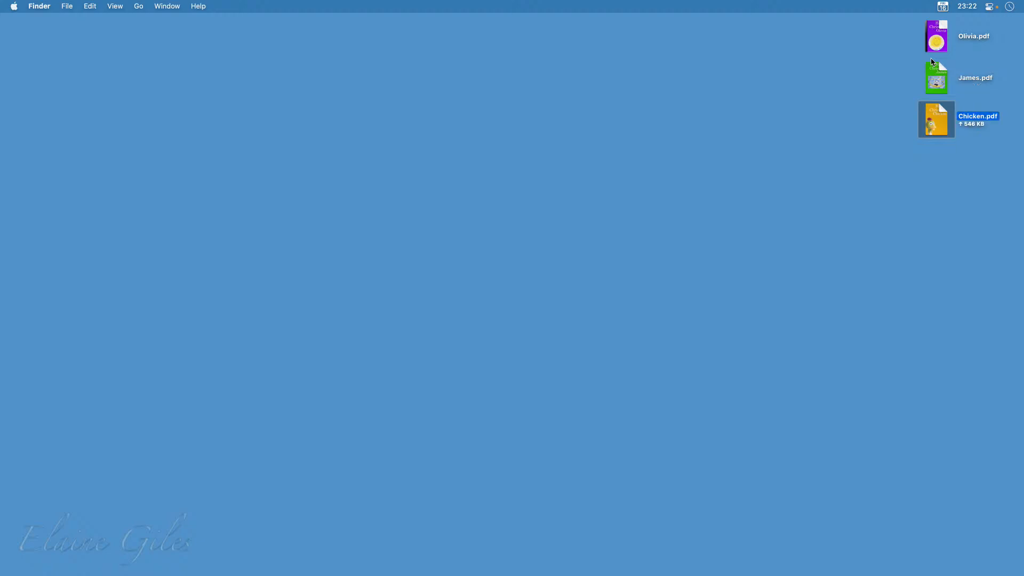
- Preview the three renamed PDFs with Quick Look, from Chicken.pdf up to the purple book, and close the preview
key(space)
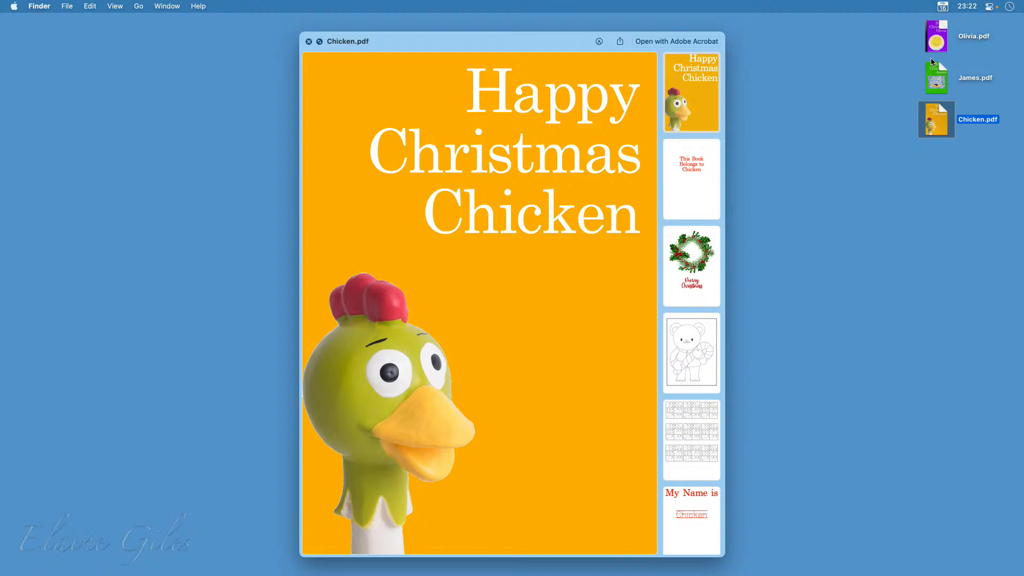
click(932, 62)
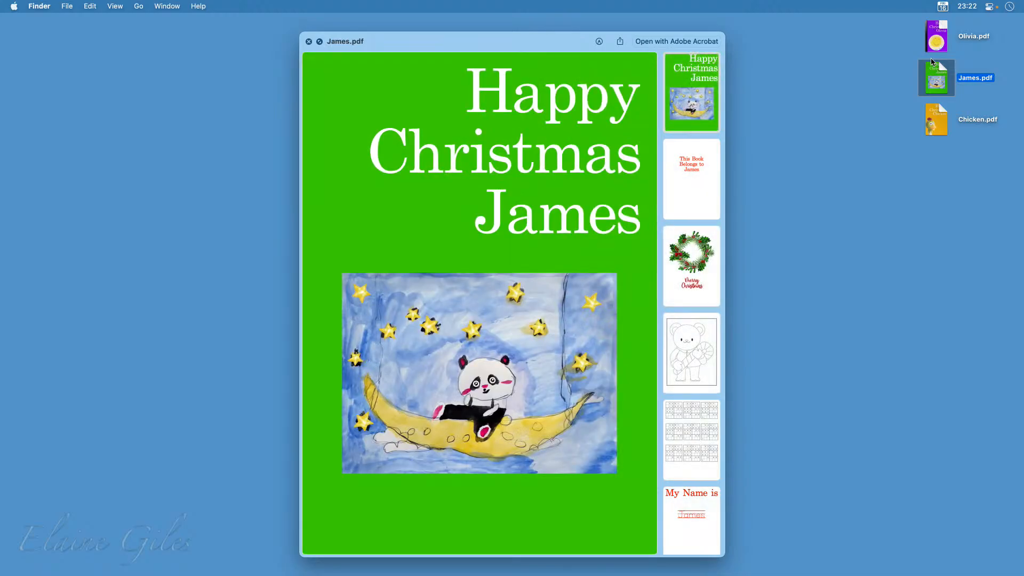
key(Up)
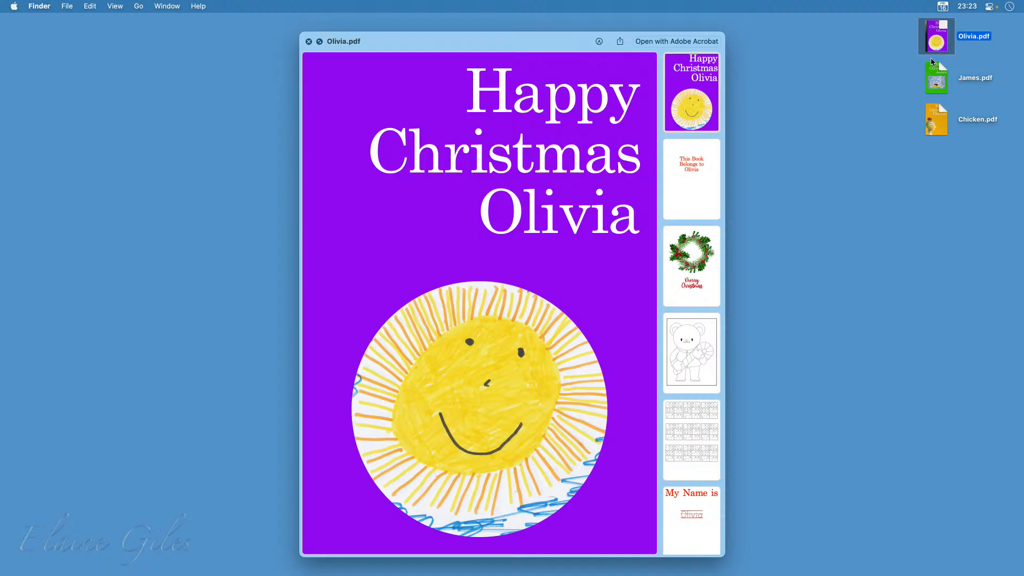
key(space)
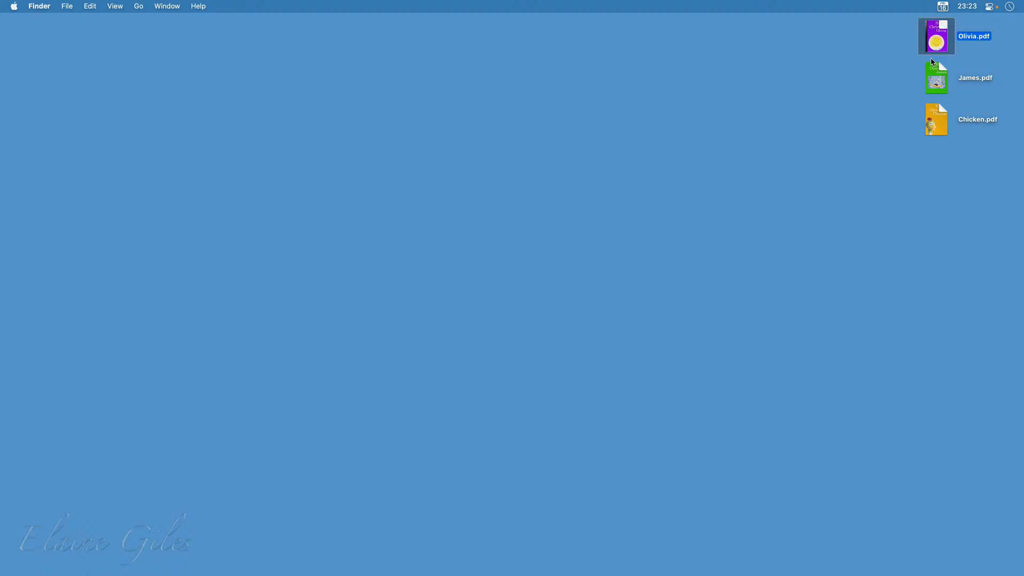
- Switch back to Affinity Publisher 2 using the application launcher
key(super+space)
text(pub)
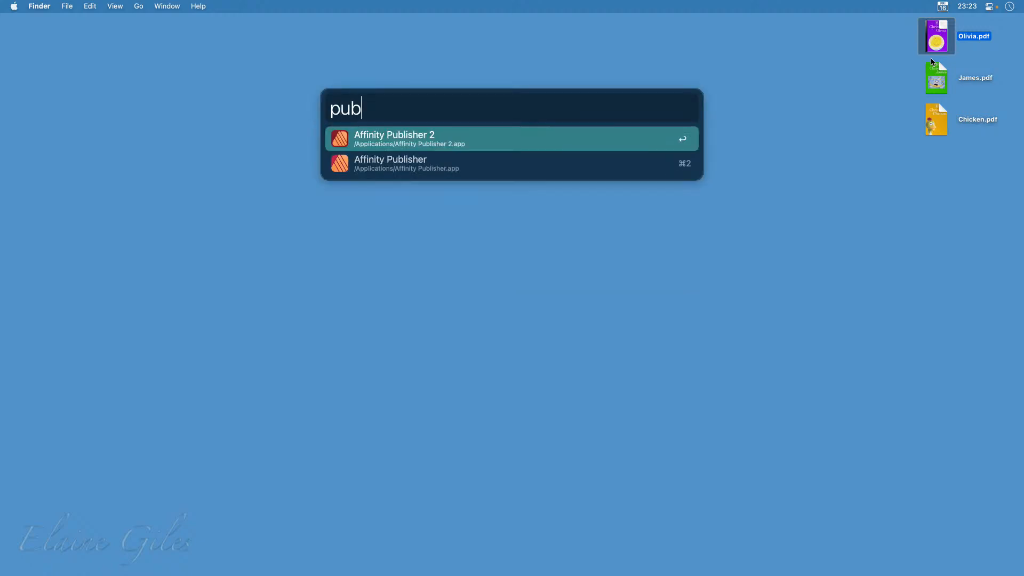
key(Return)
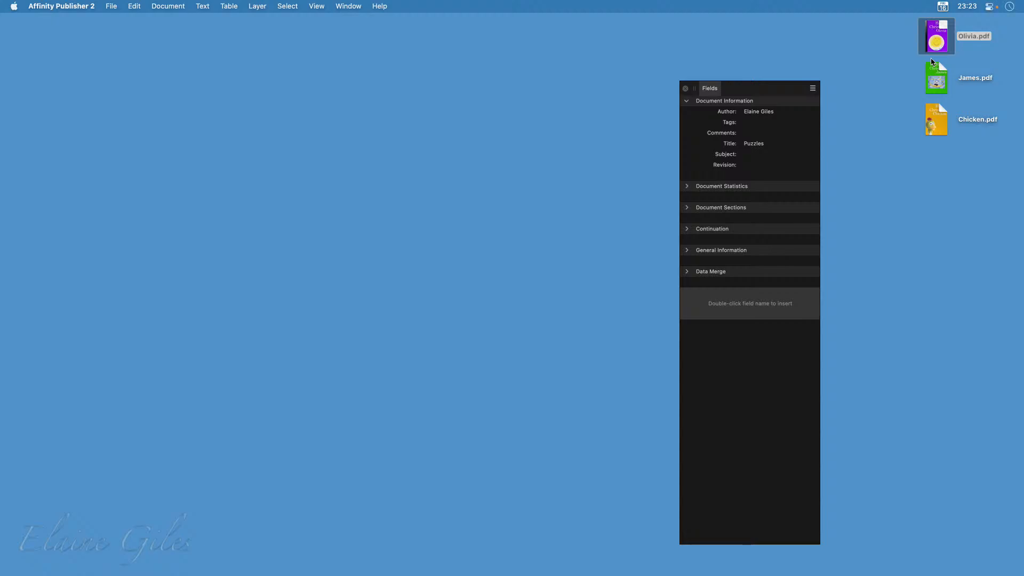